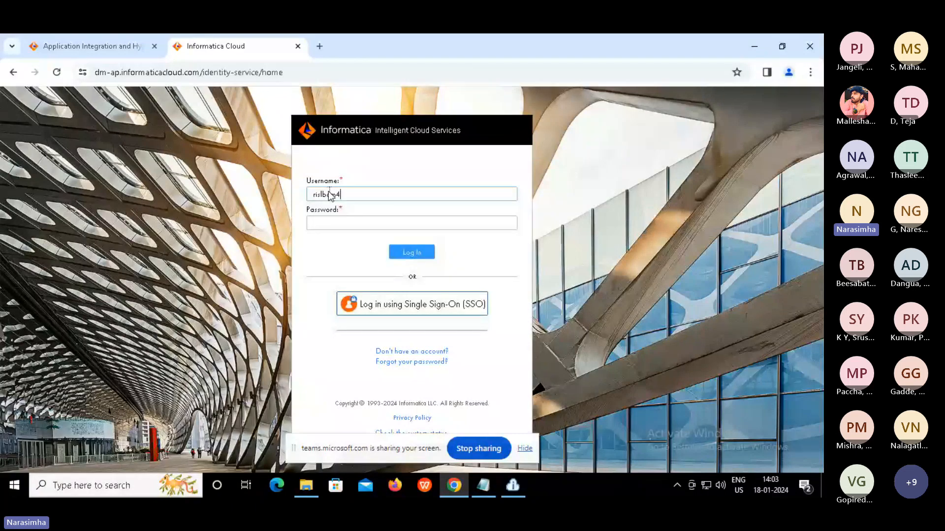
Log in to Informatica Intelligent Cloud Services with the account's e-mail username and password.
text(@)
text(gmail.com)
key(Tab)
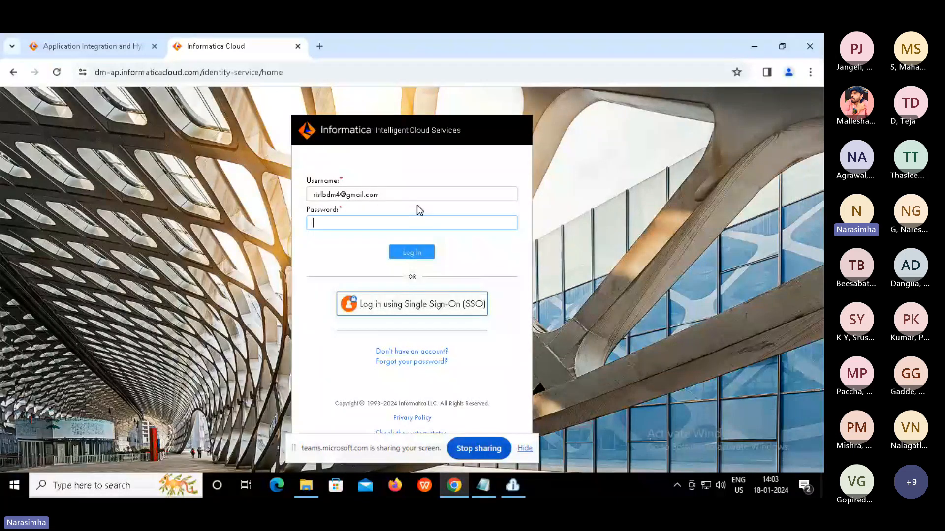
text(••••••)
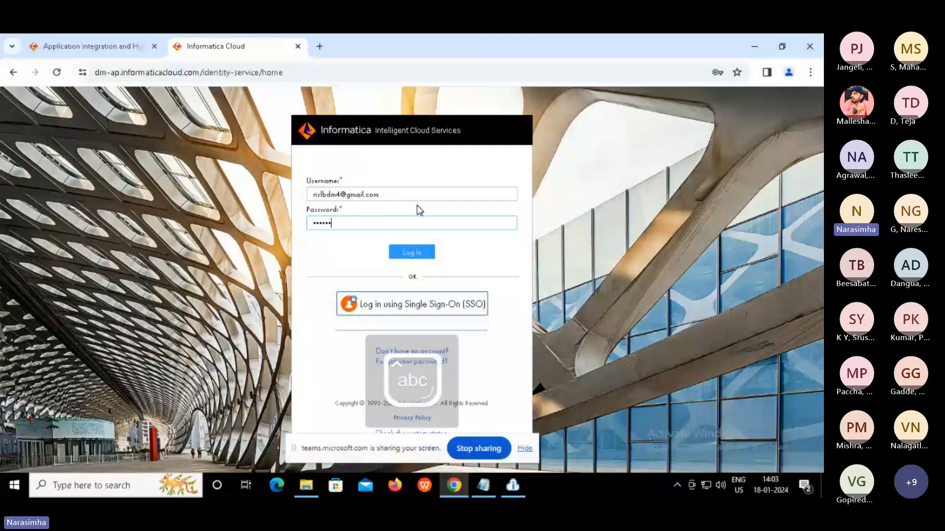
text(••••)
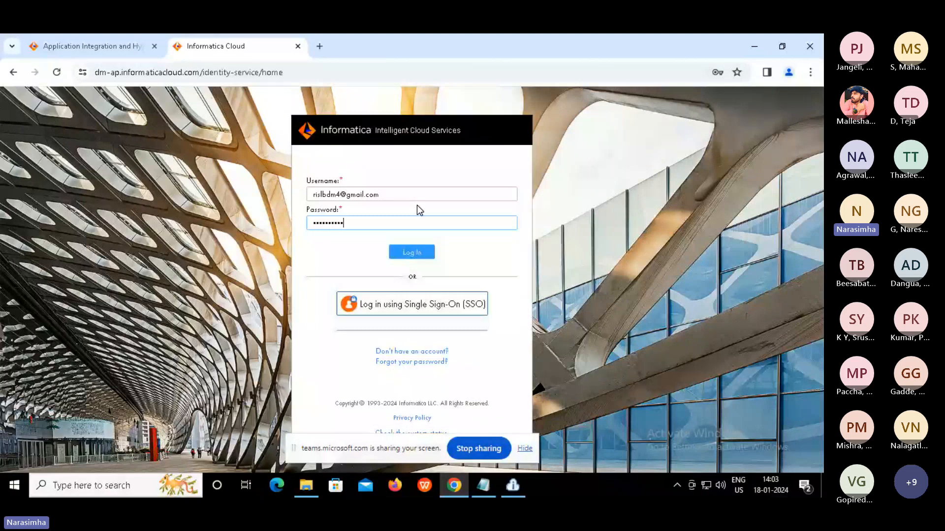
key(Return)
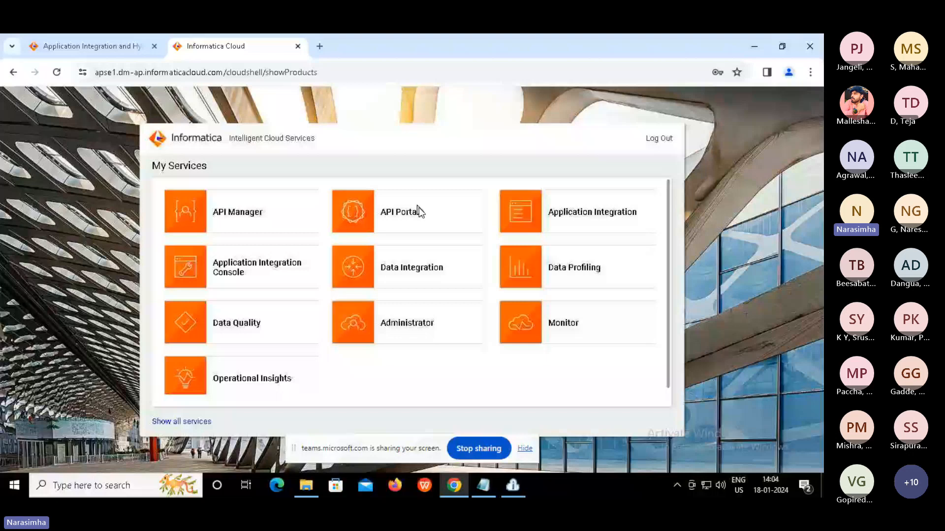
Open the Data Integration service, reload the MakeMyLabs workspace page and return the lab desktop to full screen.
click(408, 274)
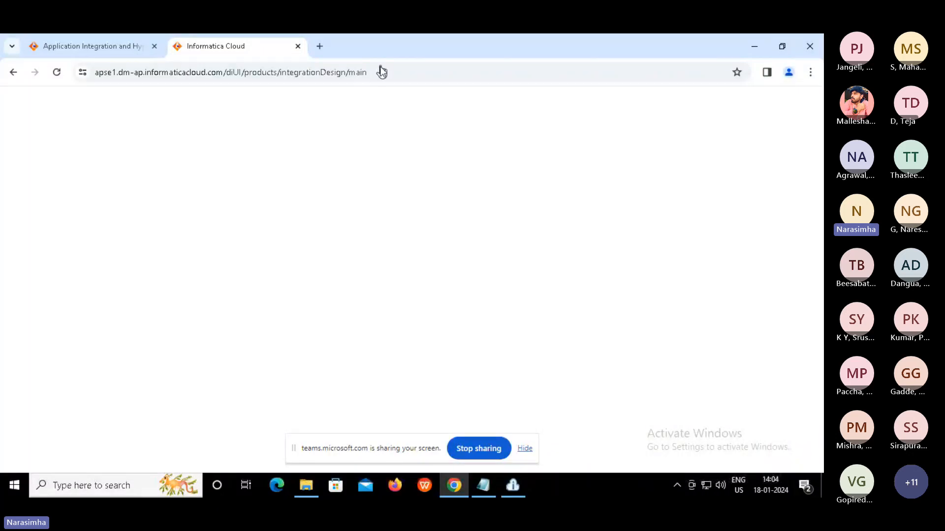
key(F11)
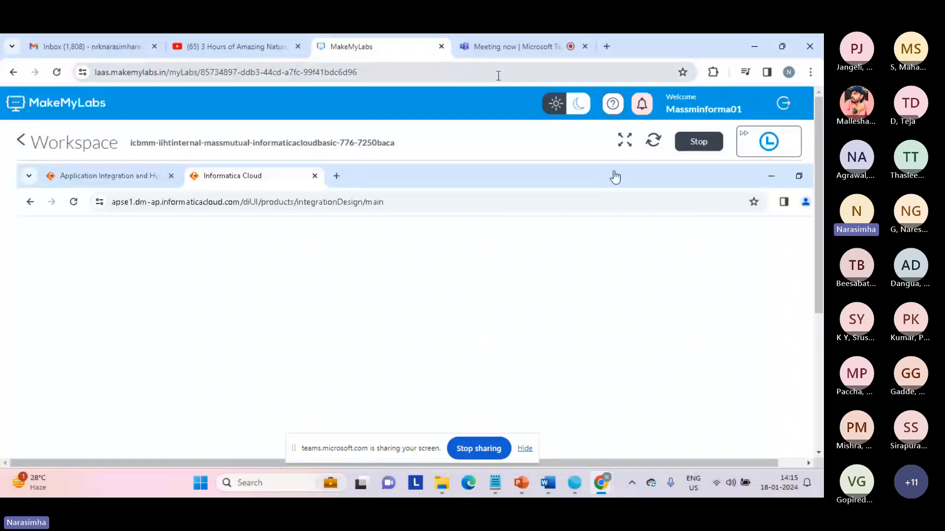
key(F5)
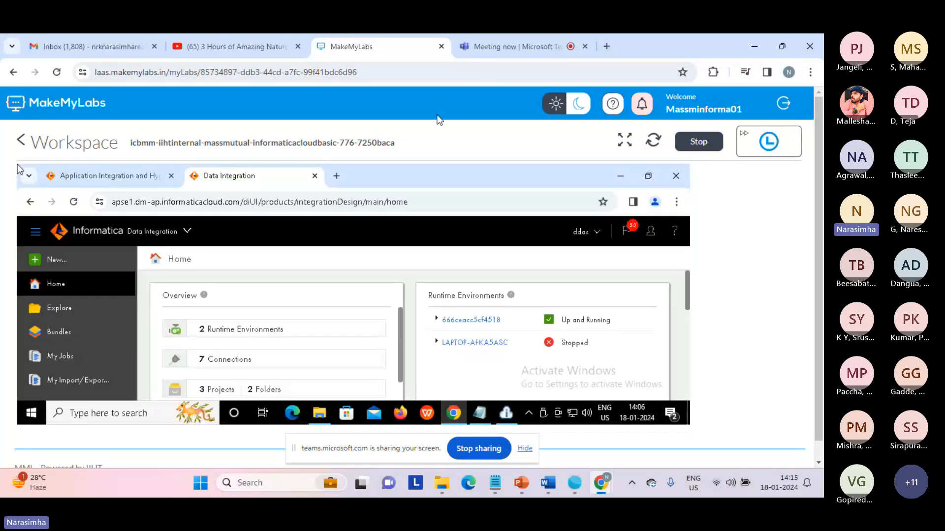
click(622, 142)
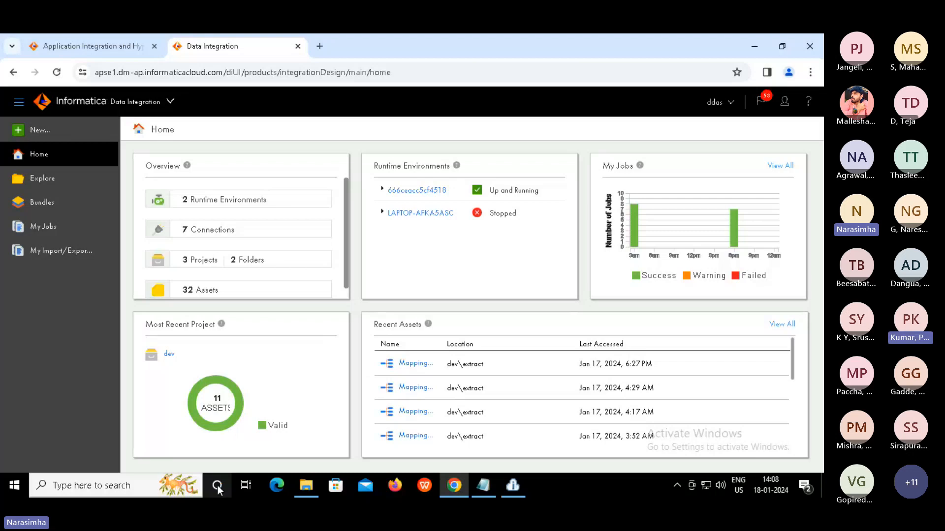
Open a blank Notepad window in the lab desktop and move it clear of the My Jobs chart.
click(129, 483)
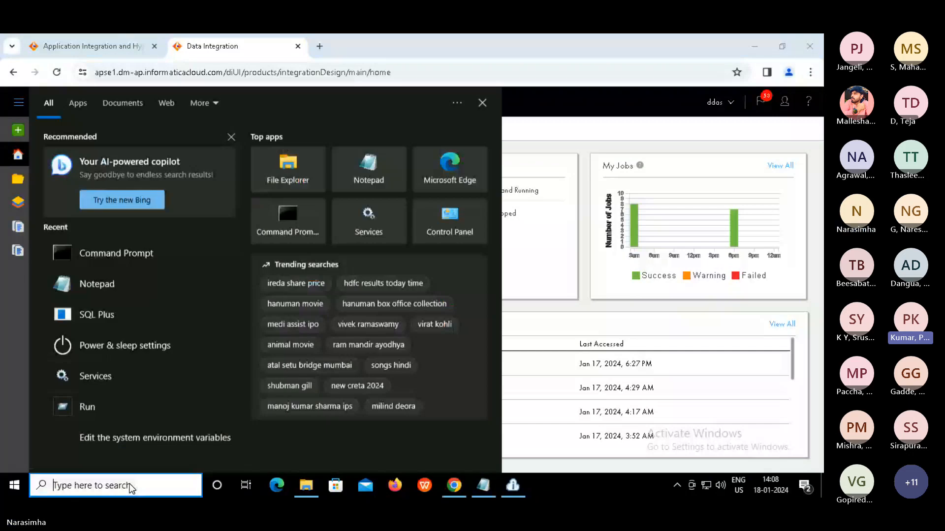
text(notepad)
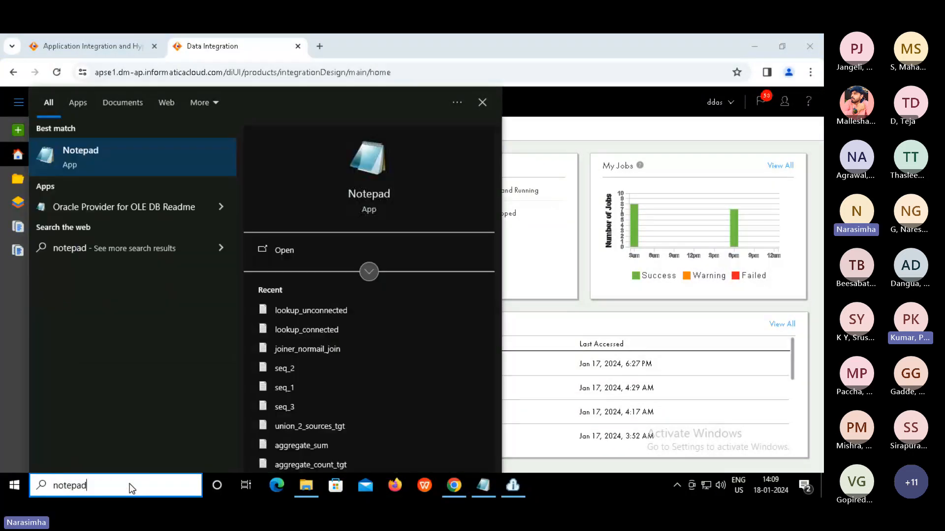
key(Return)
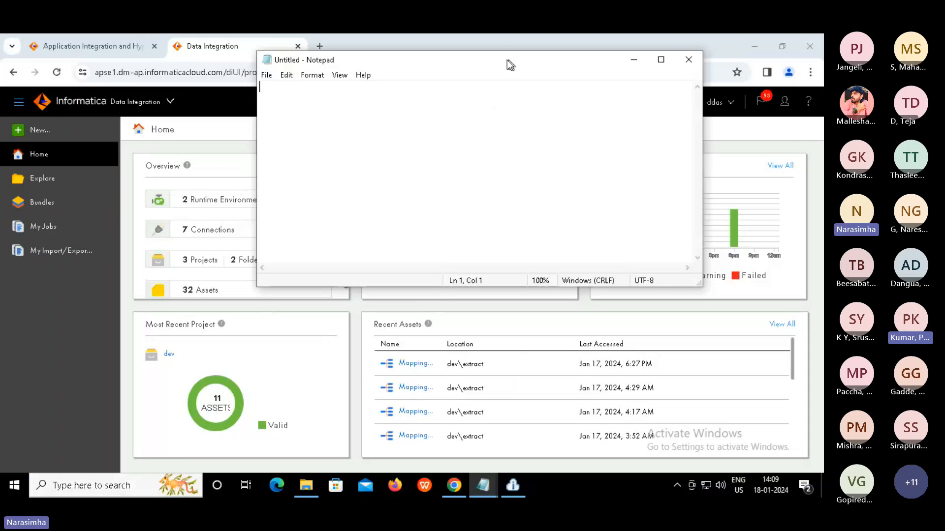
drag(506, 60, 350, 90)
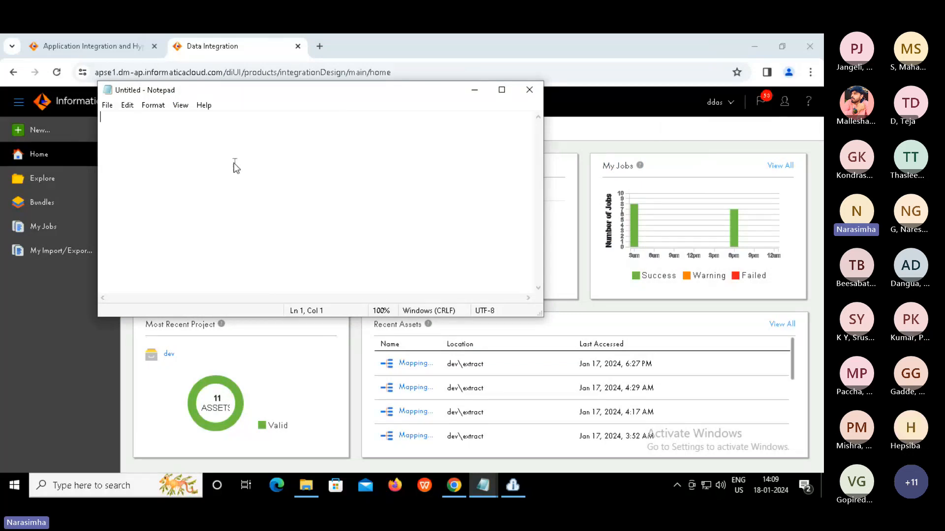
Write the heading "connectd:" with the indented note "less volume" beneath it.
text(connectd)
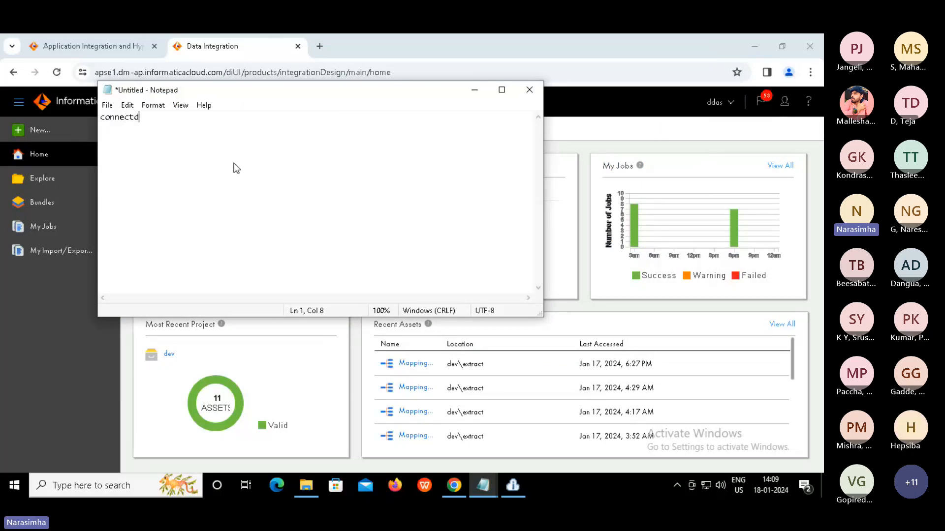
text(:)
key(Return)
key(Tab)
text(less v)
text(ilum)
key(BackSpace)
key(BackSpace)
key(BackSpace)
key(BackSpace)
key(BackSpace)
text(volume)
key(Return)
Add an indented "unconnected" heading after a blank line, with the further indented note "faster..." beneath it.
key(Return)
key(Tab)
text(unconne)
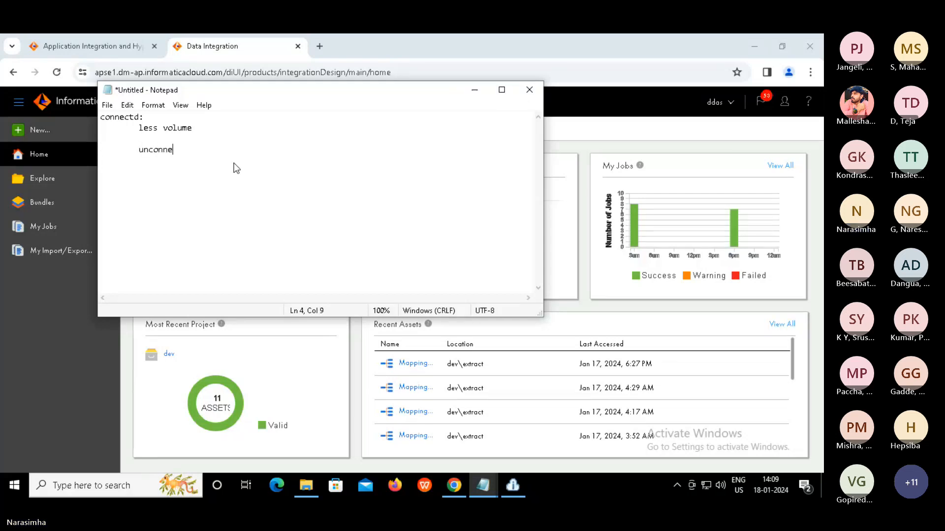
text(cted)
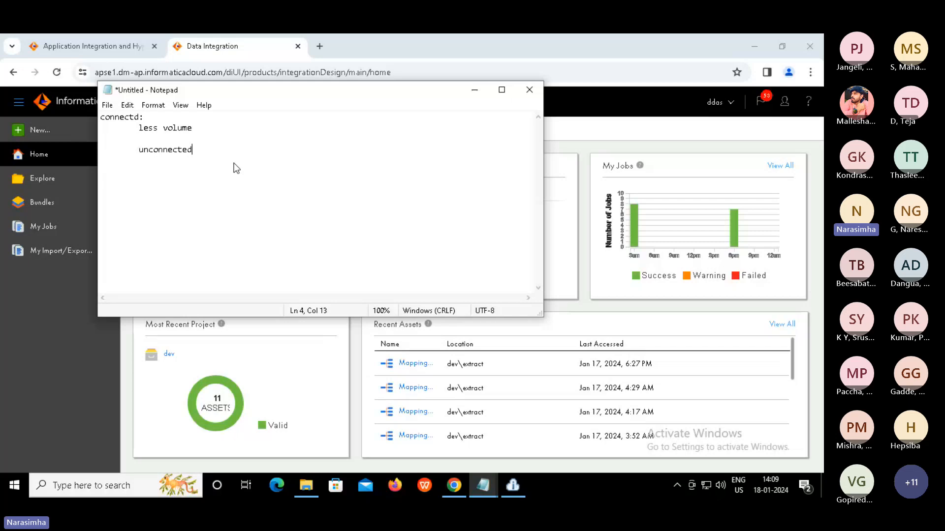
key(Return)
key(Tab)
key(Tab)
text(faster...)
key(Return)
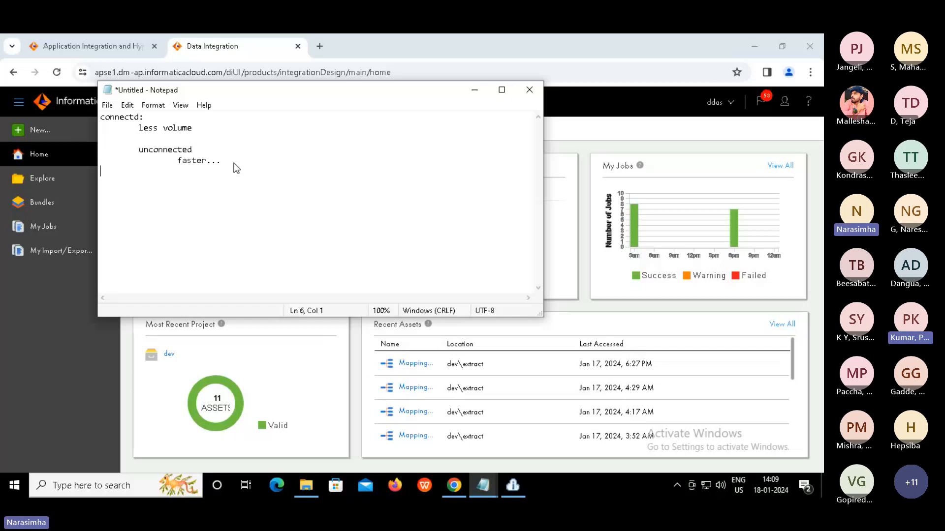
Write an empty function block f() with braces on separate lines below the lookup notes.
key(Return)
text(f())
key(Return)
text({)
key(Return)
key(Return)
text(})
key(Return)
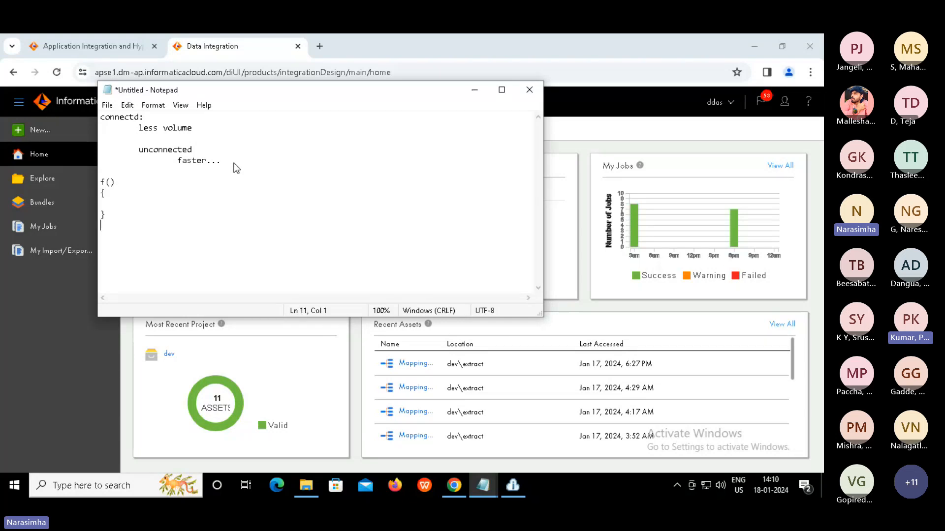
Write a second empty function block f1() with braces, two blank lines below f().
key(Return)
key(Return)
text(f1())
key(Return)
text({)
key(Return)
key(Return)
text(})
key(Return)
key(Return)
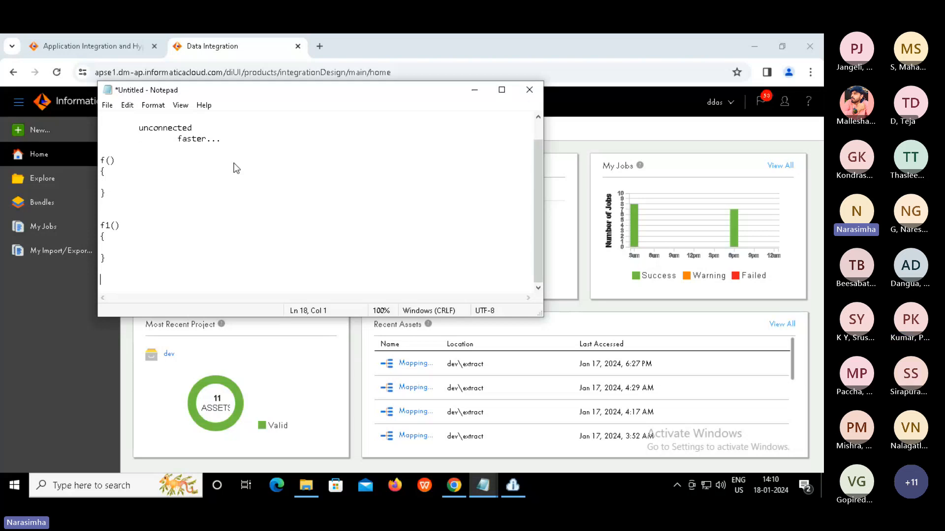
Indent the empty body line of f() and insert the note ">10000 rows..." above the function.
key(Up)
key(Up)
key(Up)
key(Up)
key(Up)
key(Up)
key(Up)
key(Up)
key(Up)
key(Up)
key(Up)
key(Down)
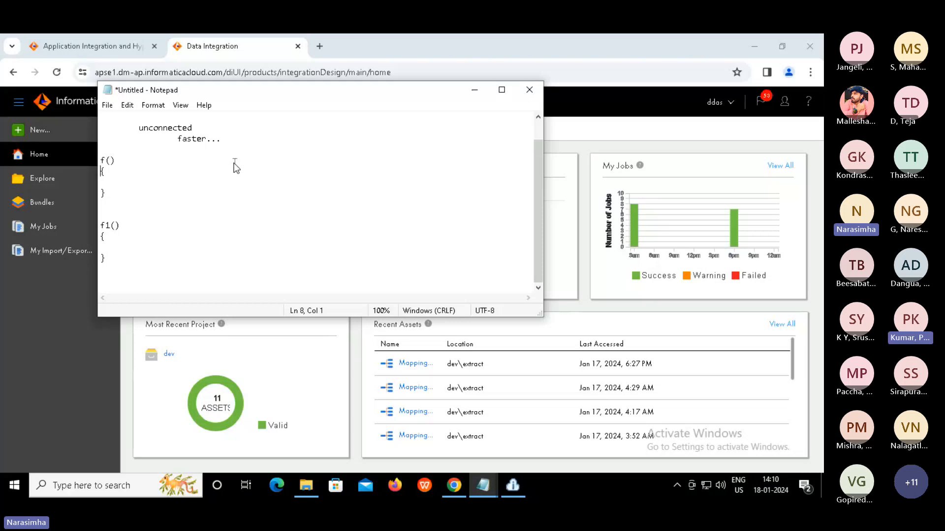
key(Down)
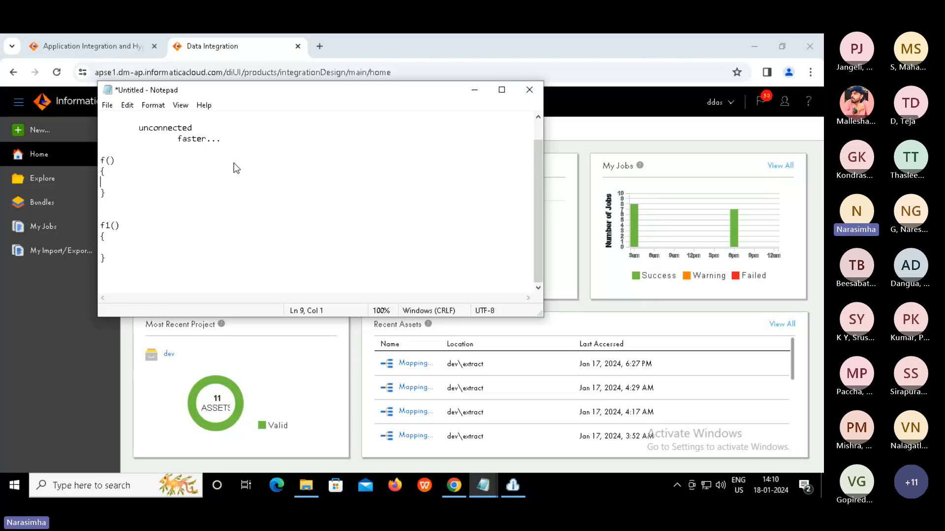
key(Tab)
key(Up)
key(Up)
key(Up)
key(Return)
text(>1000)
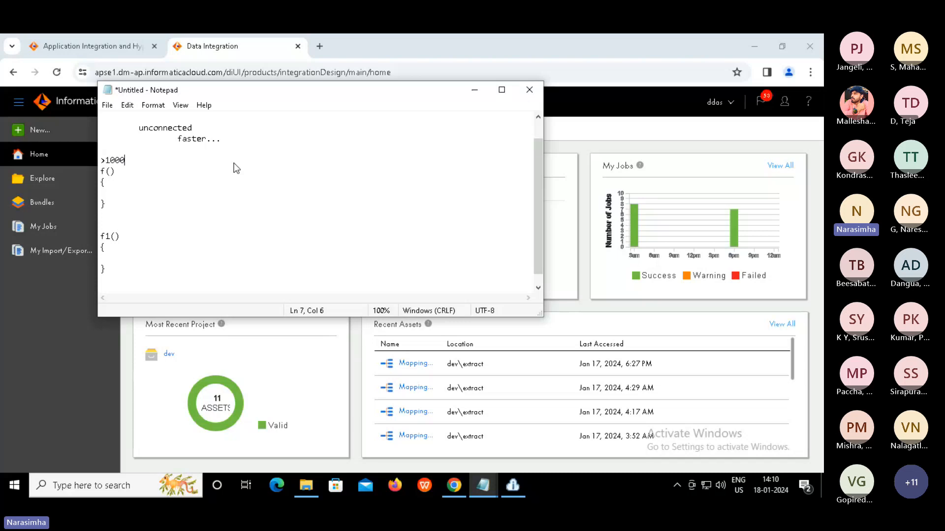
text(0 rows...)
key(Return)
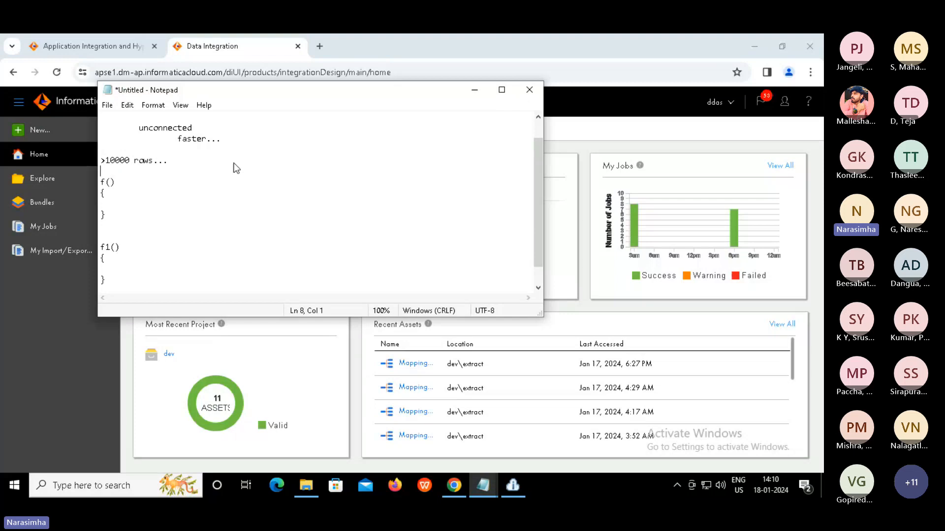
Add the notes "memory.." and "DTM buffer size" on two lines between the rows note and f().
key(Return)
text(memory..)
key(Return)
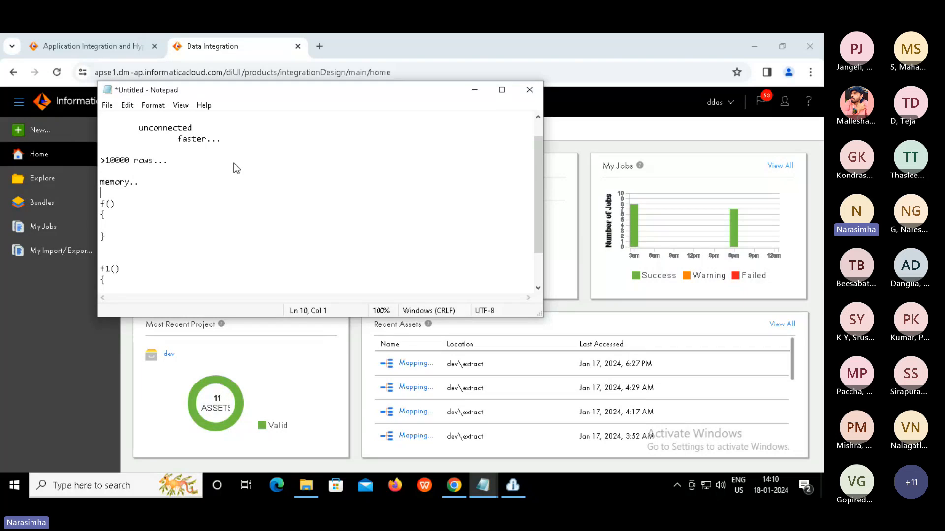
key(Caps_Lock)
text(DTM B)
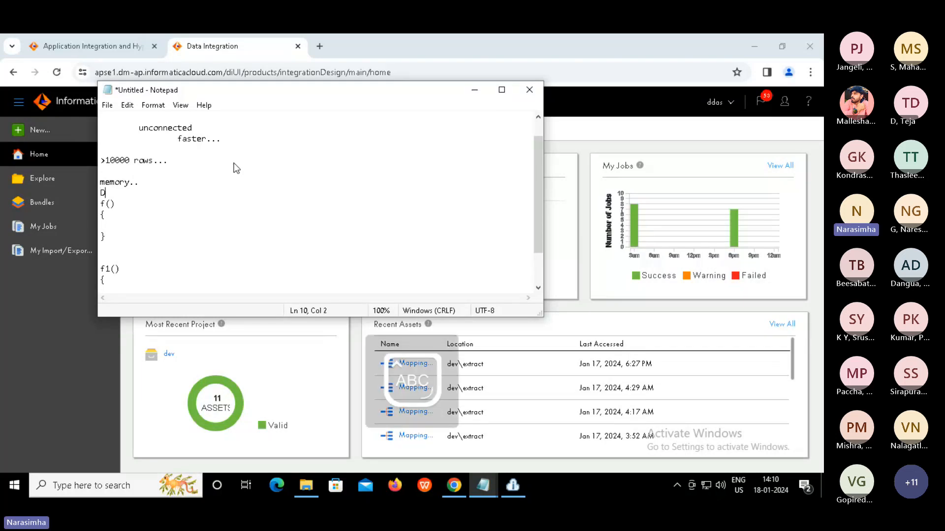
key(Caps_Lock)
key(BackSpace)
text(buffer size)
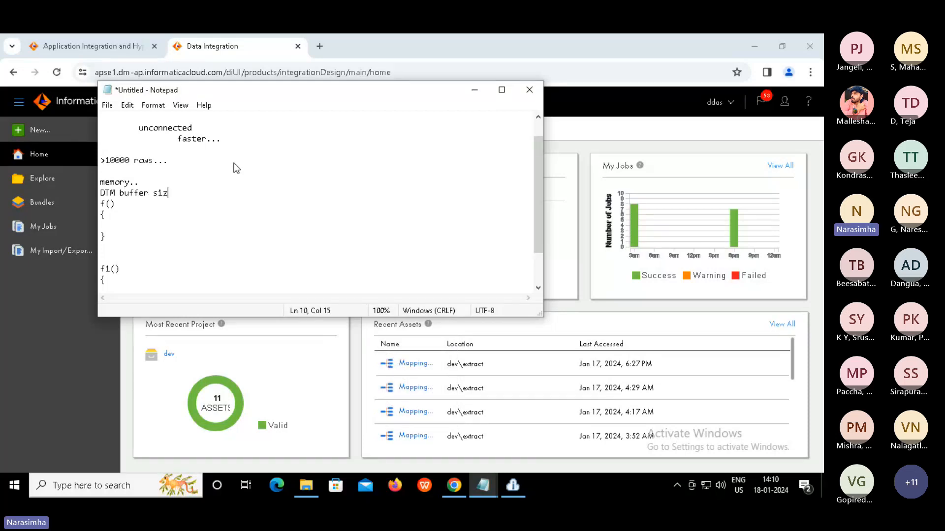
key(Return)
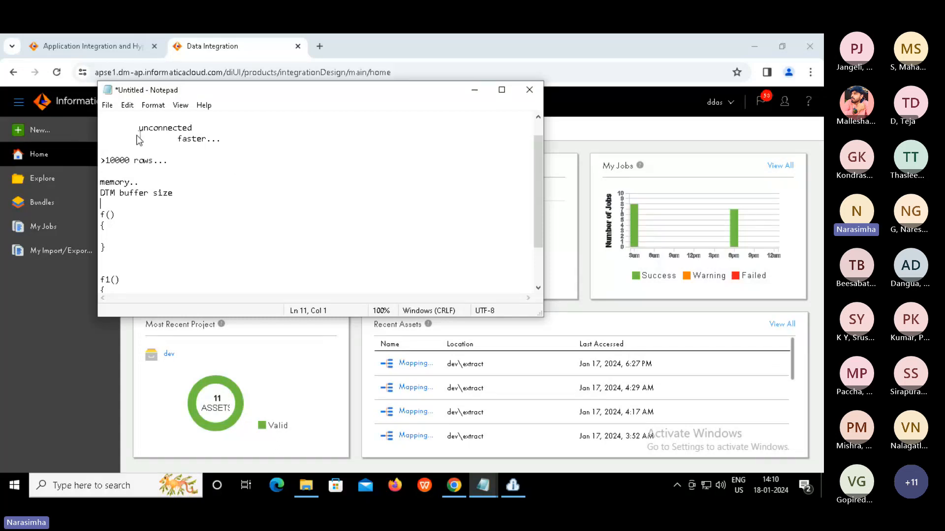
Highlight the number 10000 in the rows note, then reload the lab workspace page and restore full screen.
click(104, 160)
shift+click(129, 157)
key(Escape)
click(388, 72)
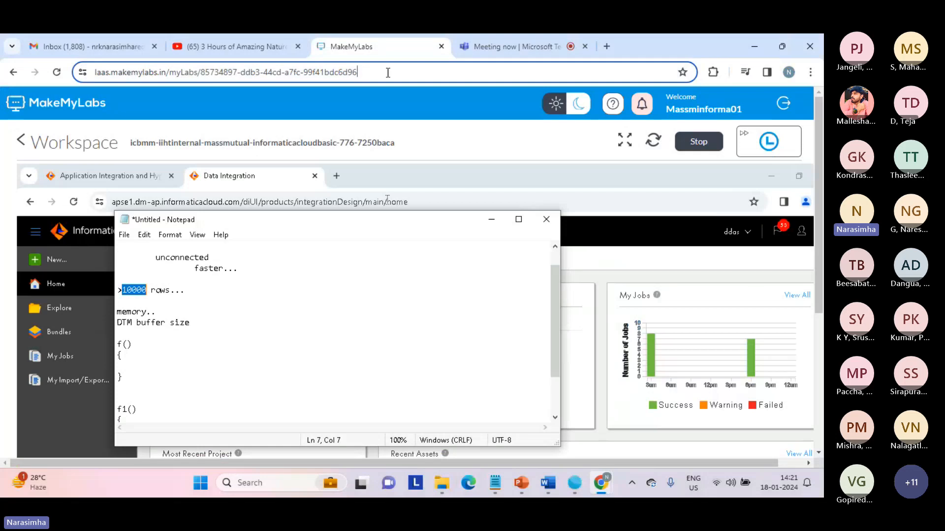
key(Return)
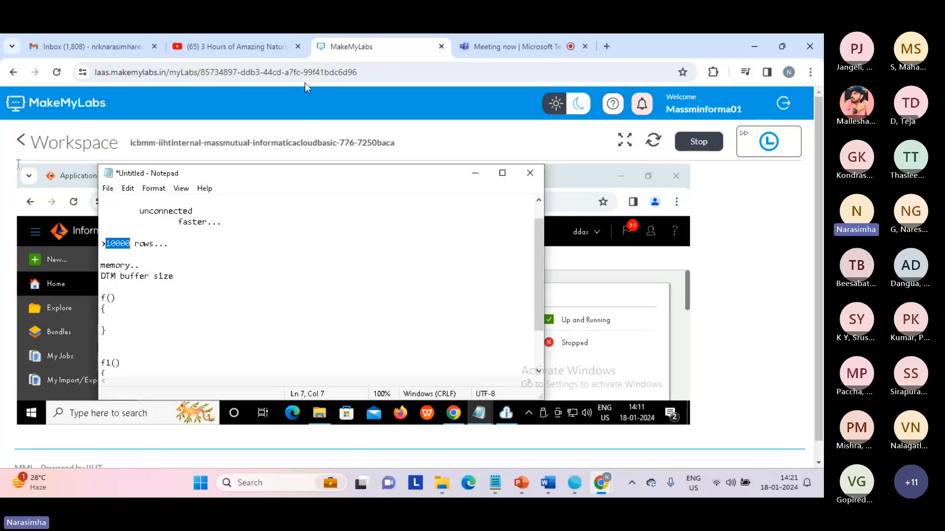
click(624, 139)
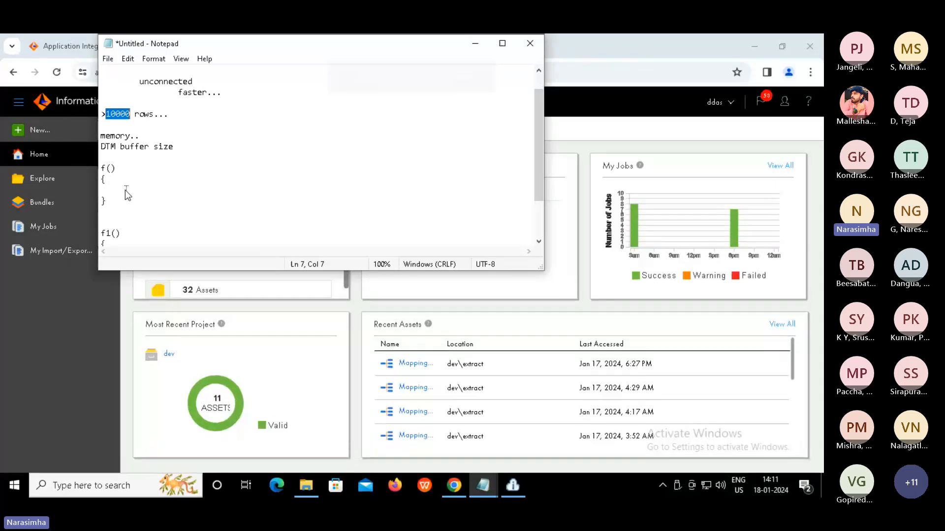
Add the indented call "f1(lkp_input);" inside the body of f().
click(125, 190)
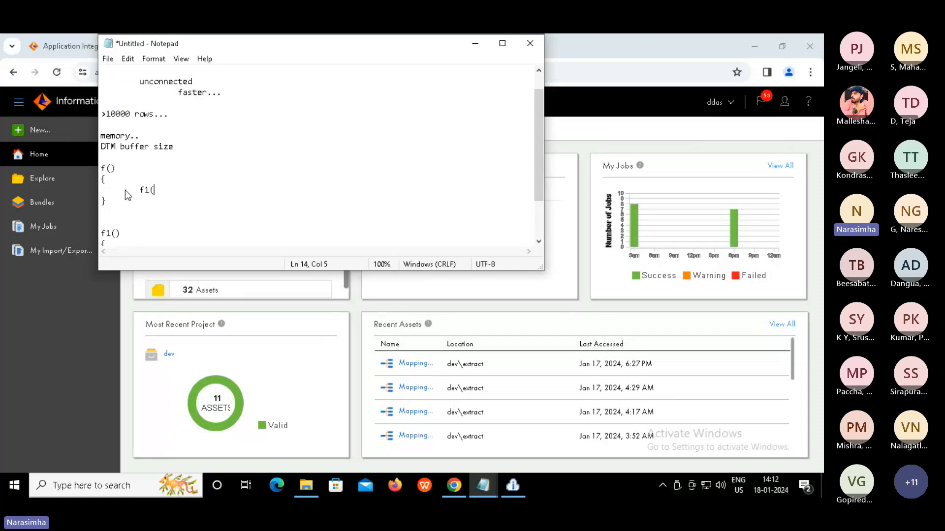
text(f1(lkp_input);)
key(Right)
Add the indented statement "return c2;" inside the body of f1().
key(Down)
key(Down)
key(Down)
key(Down)
key(Down)
key(Down)
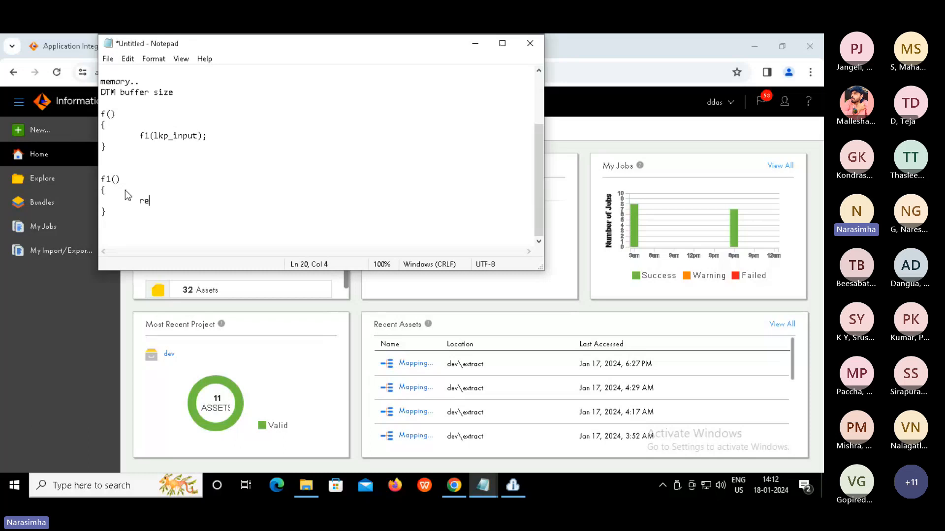
text(turn c2;)
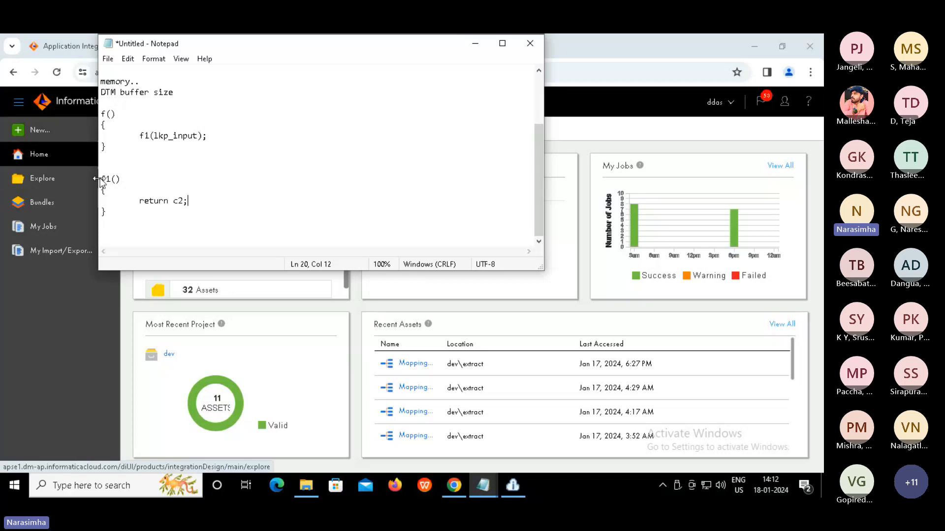
Give f1() the return type string and assign its call inside f() to "string ret".
click(103, 180)
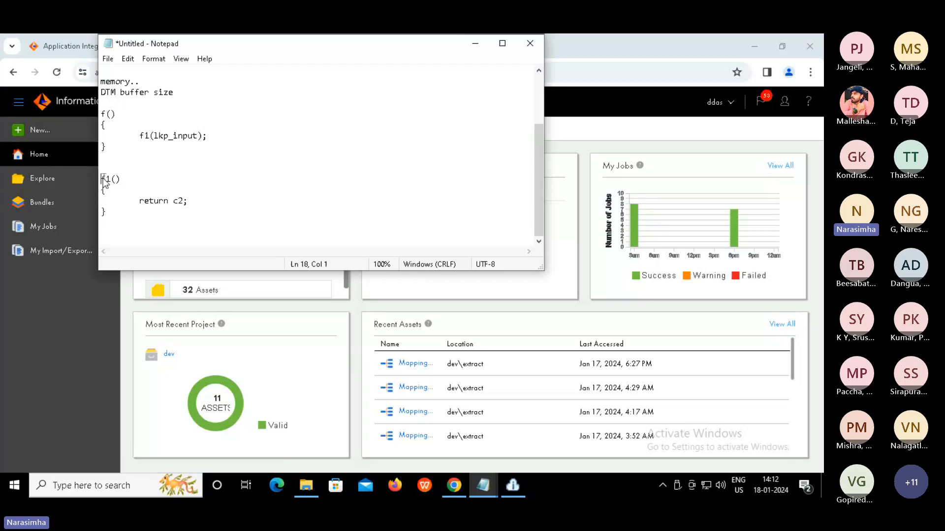
text(string)
click(132, 137)
text(string ret =)
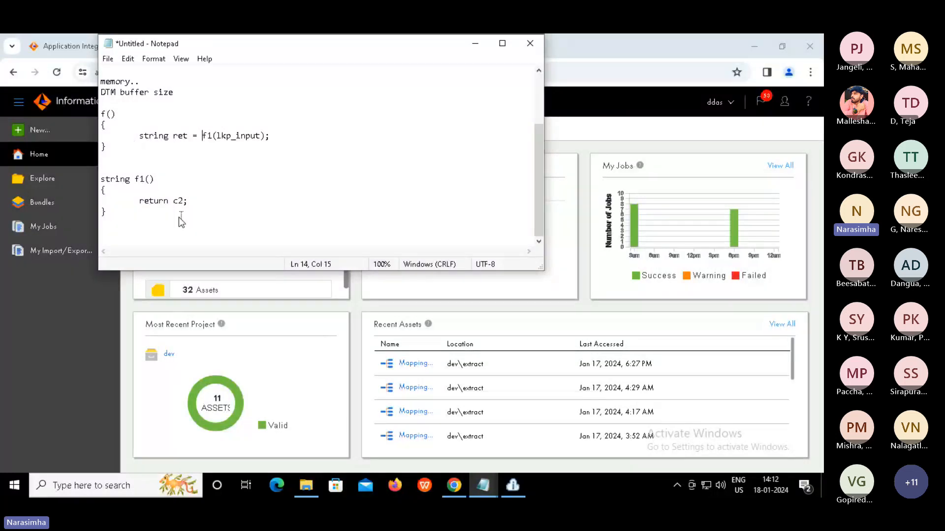
drag(181, 215, 101, 114)
click(170, 136)
click(192, 243)
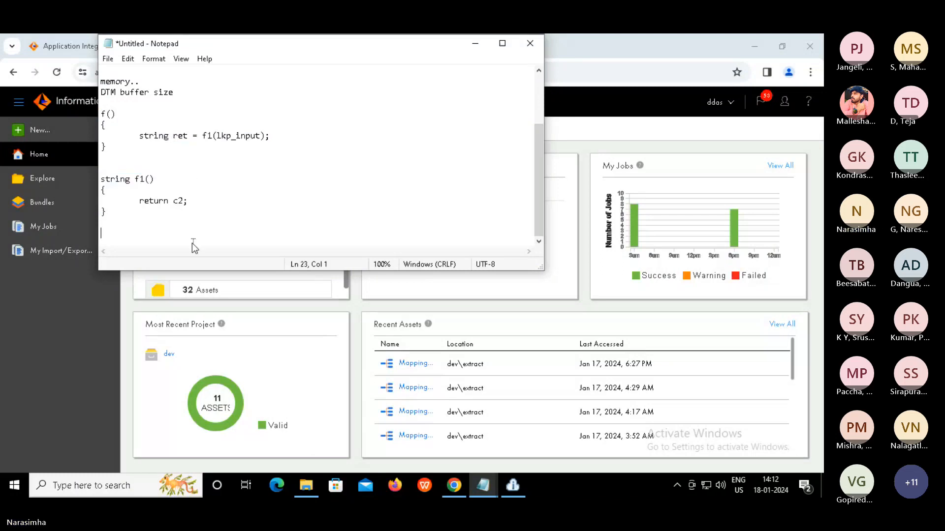
Add the heading "normalizer..." at the very beginning of the notes, followed by blank lines.
key(Page_Up)
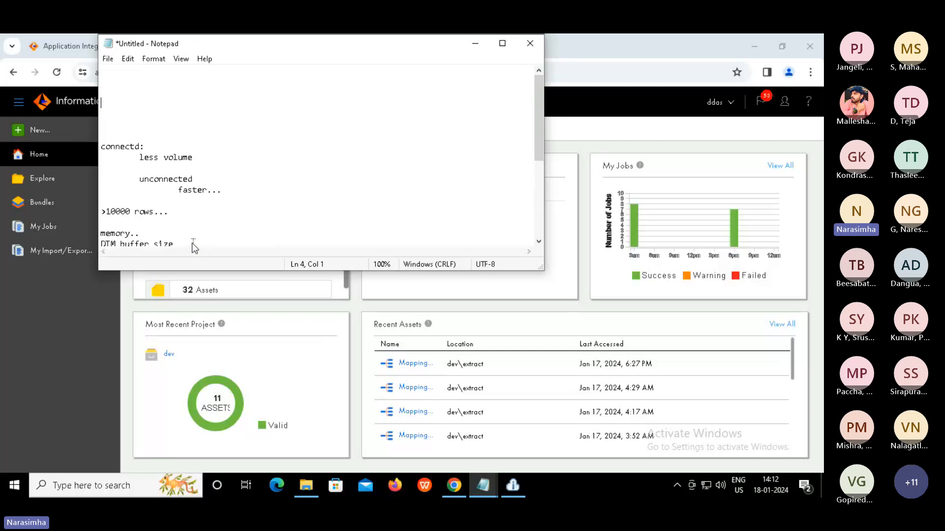
key(Page_Up)
text(normalizer...)
key(Return)
key(Return)
Add the indented line "convert columns to rows..." beneath the normalizer heading, leaving one blank line between them.
key(Up)
key(Down)
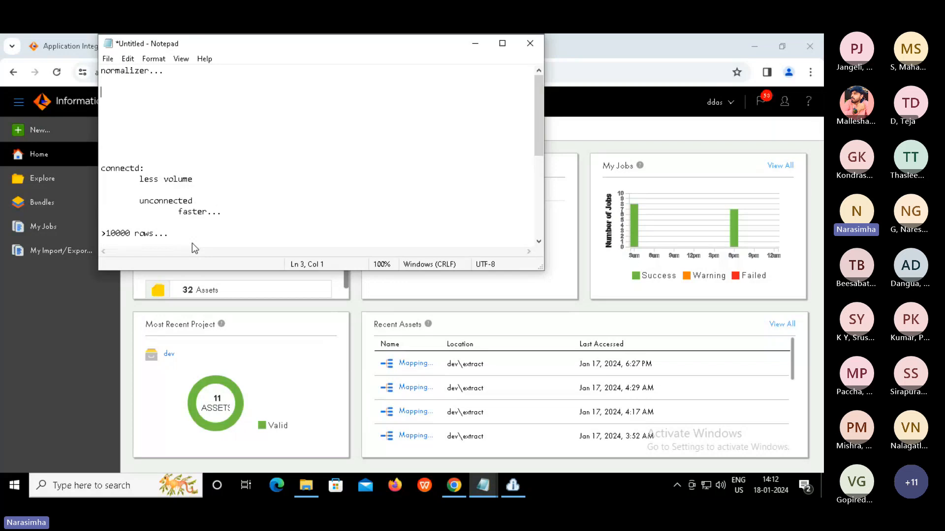
text(convert columns to roe)
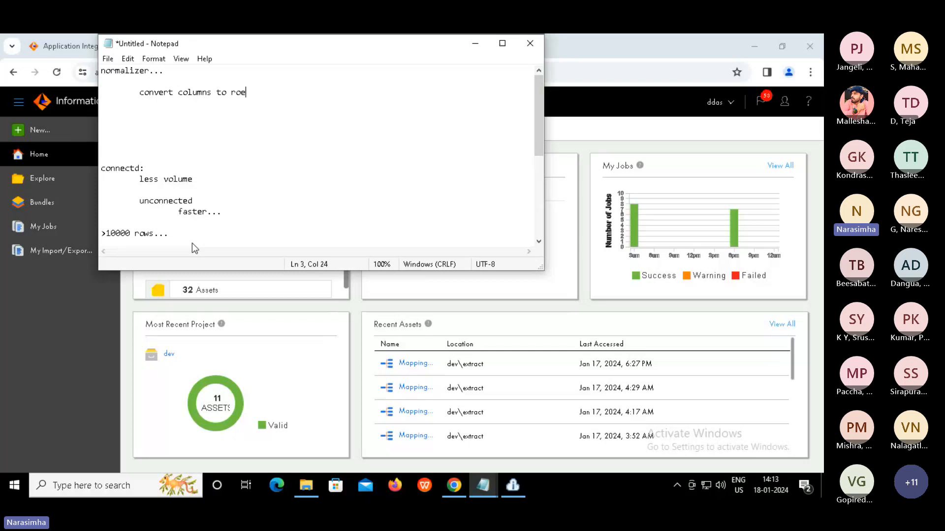
key(BackSpace)
text(ws...)
key(Return)
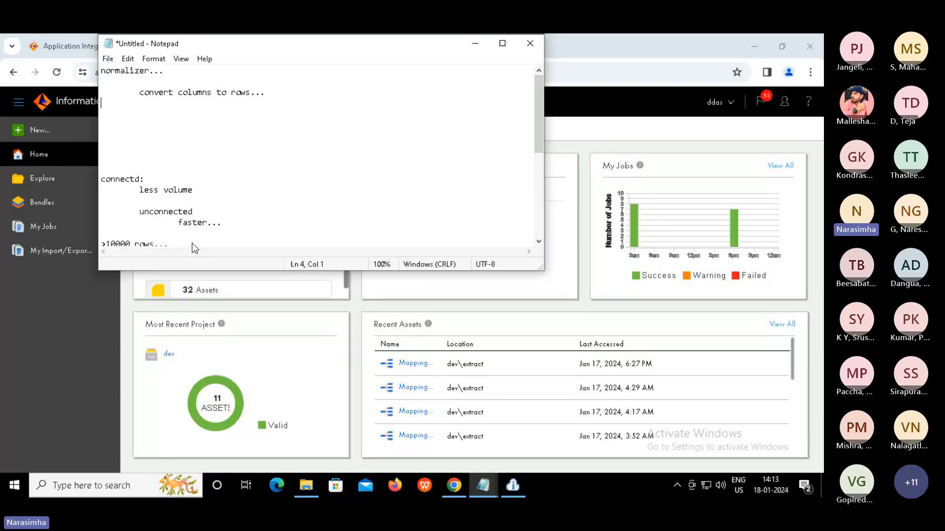
Add "pivot" and "rotation.." on consecutive lines after the column conversion note, separated from it by a blank line.
key(Return)
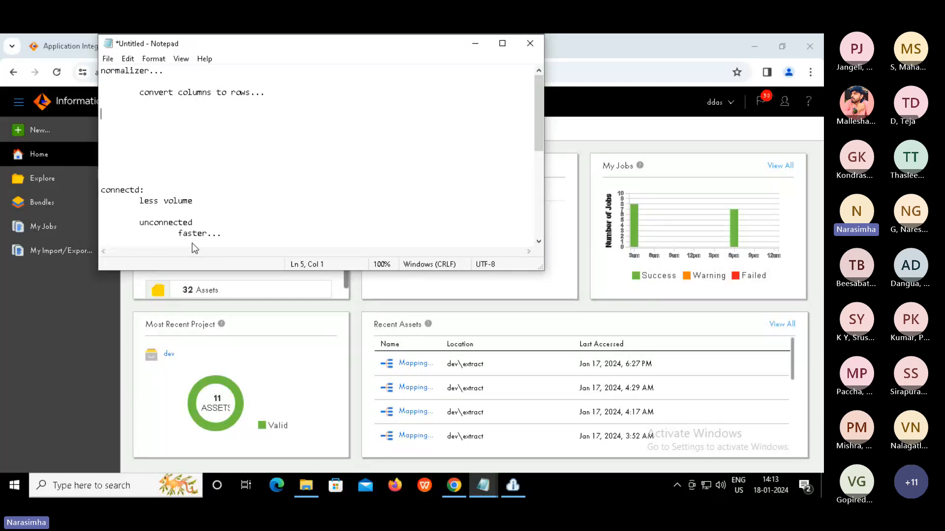
text(pivot)
key(Return)
text(rota)
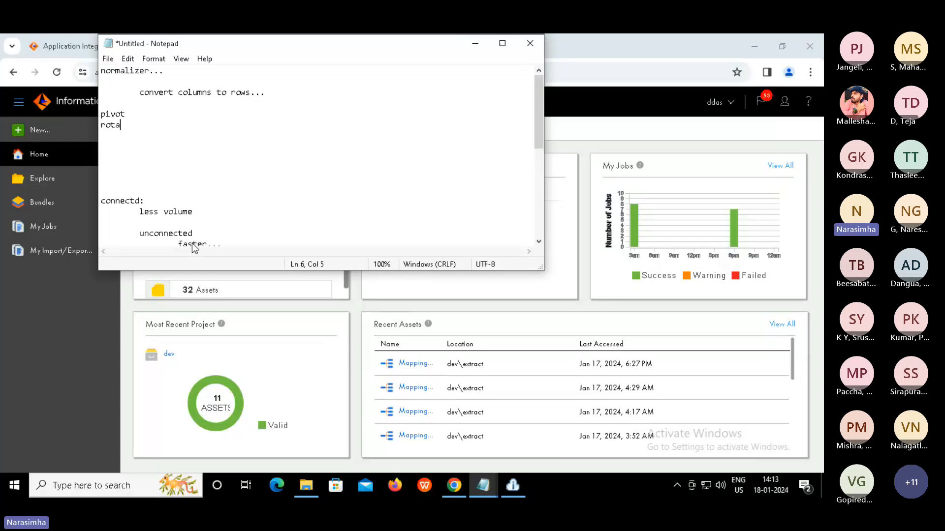
text(tion..)
Write a sample table below the rotation line with header "c1,c2,c3" and rows "1,2,3" and "4,5,6".
key(Return)
key(Return)
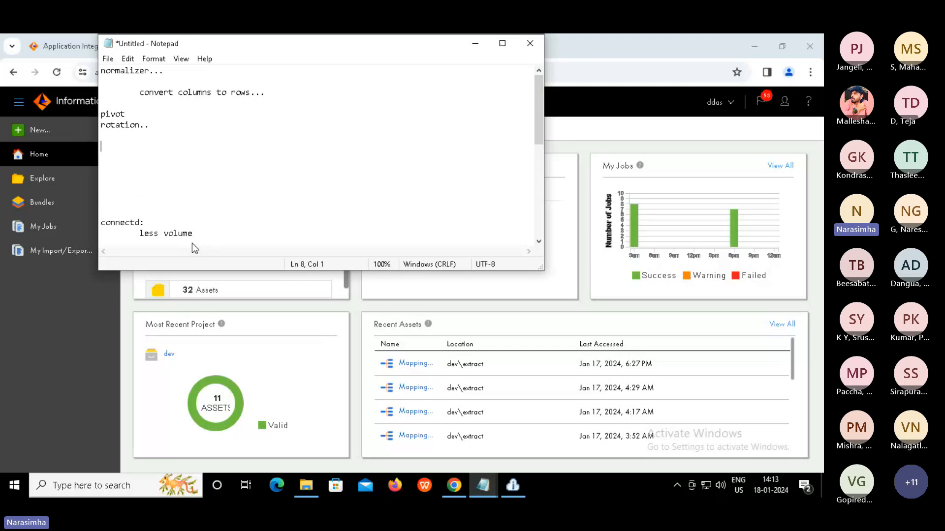
text(c1,c2,c3)
key(Return)
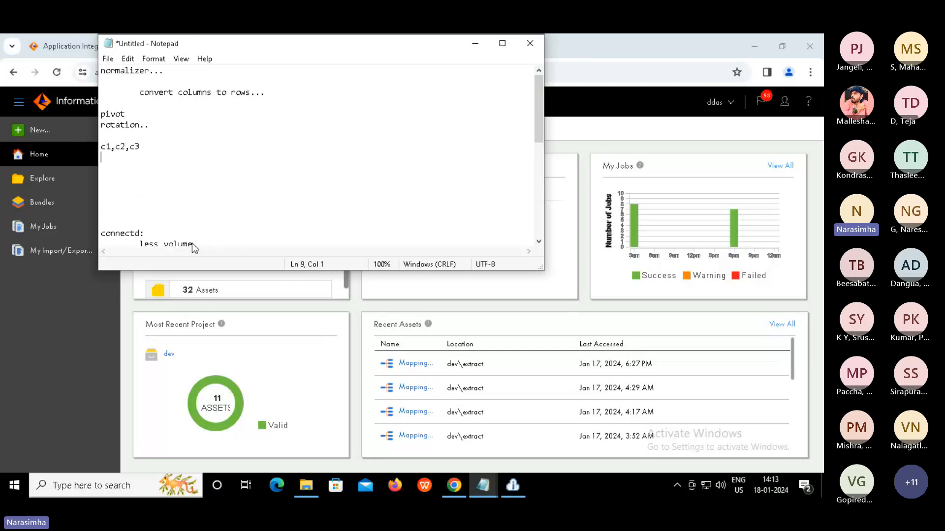
text(1,2,3)
key(Return)
text(4,5,6)
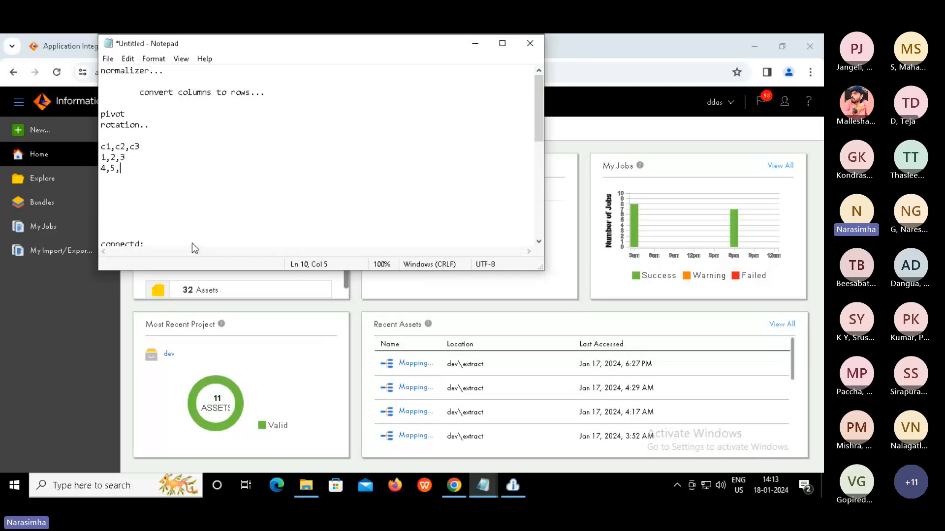
Below the sample table, add the lines "aggregation.. no" and "columns====>rows" with a blank line between them.
key(Return)
key(Return)
key(Return)
text(aggregati)
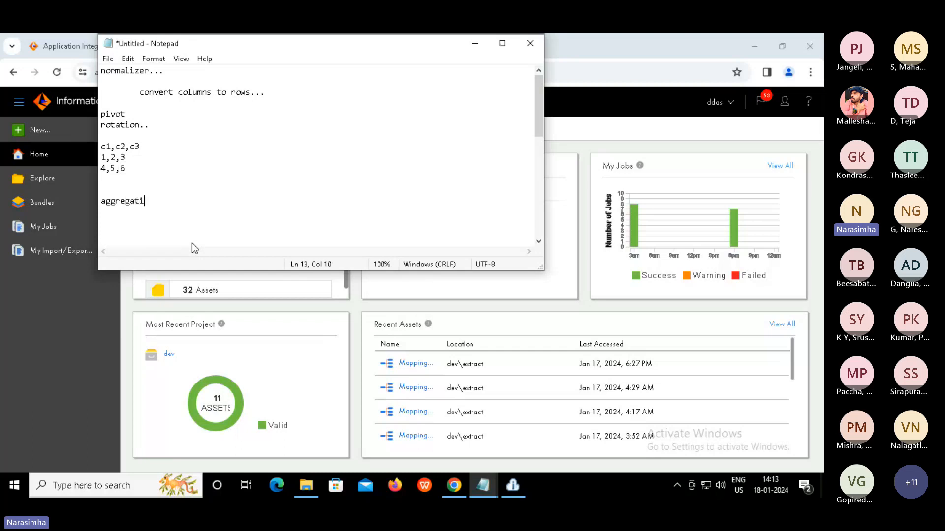
text(on.. no)
key(Return)
key(Return)
text(umns====>rows )
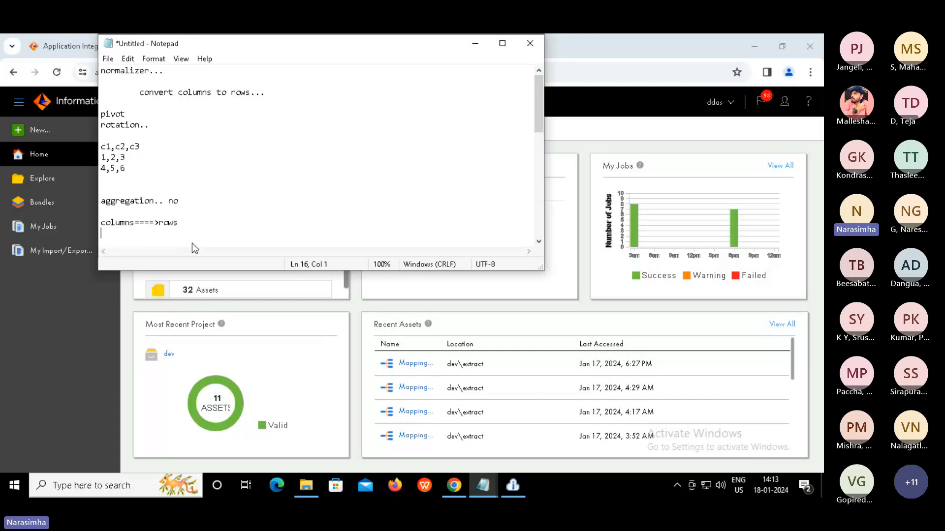
List the numbers 1 to 6 on separate lines under "columns====>rows" and add "sum" after a blank line.
text(1)
key(Return)
text(2)
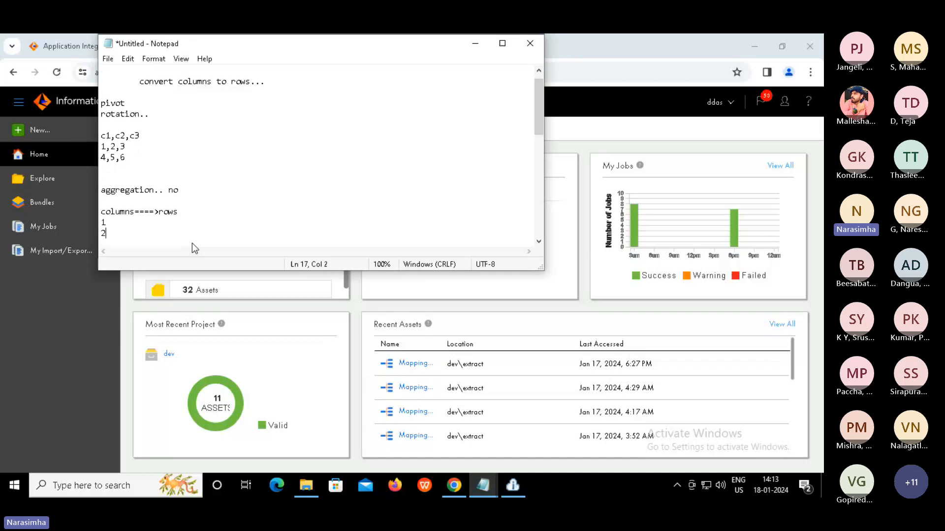
key(Return)
text(3)
key(Return)
text(4)
key(Return)
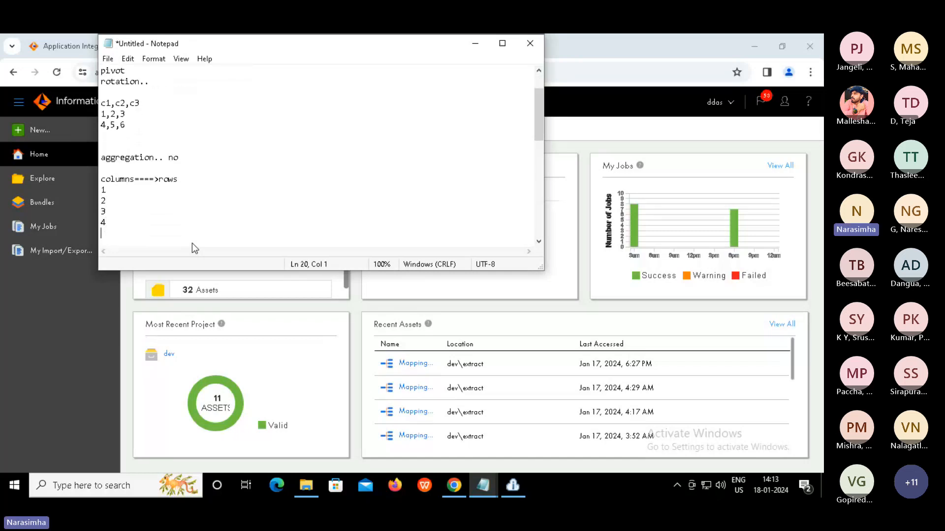
text(5)
key(Return)
text(6)
key(Return)
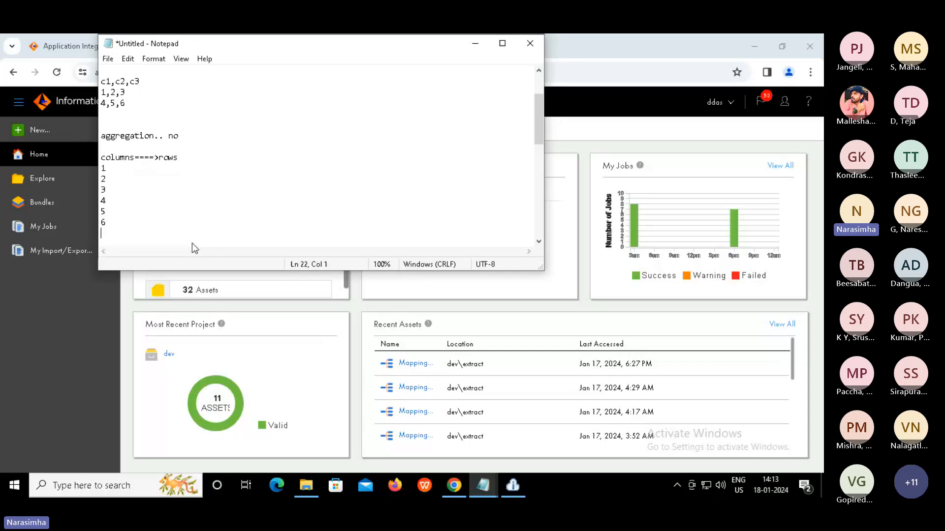
key(Return)
text(sum)
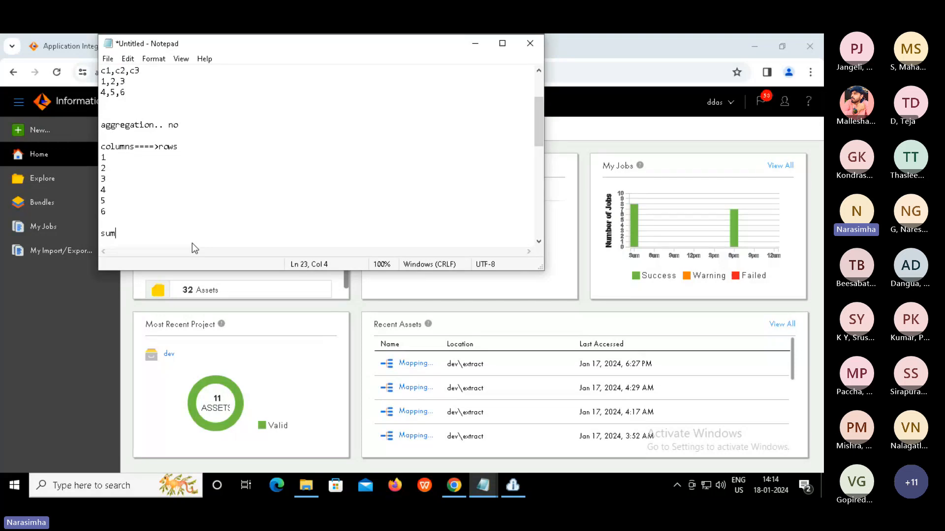
Add the lines "linear data" and "hierarchical data...." below the sum line, leaving two blank lines before them.
key(Return)
key(Return)
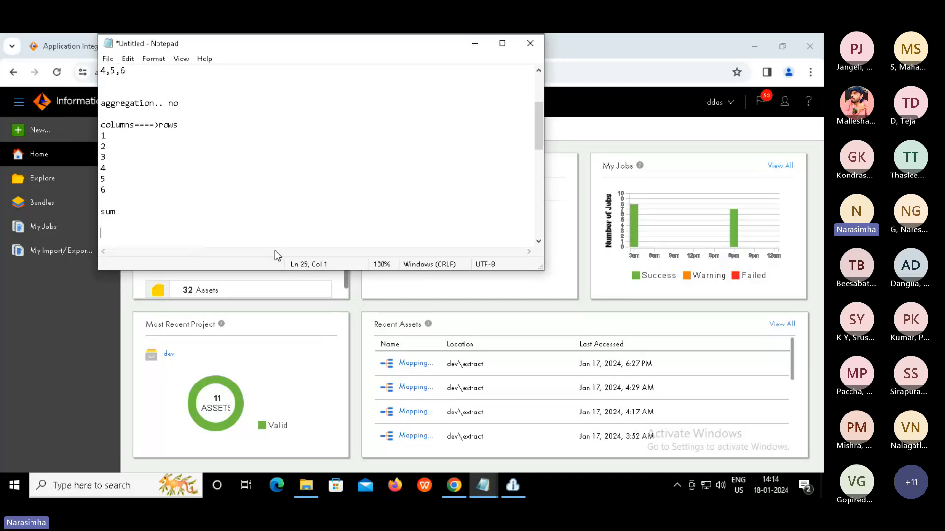
key(Return)
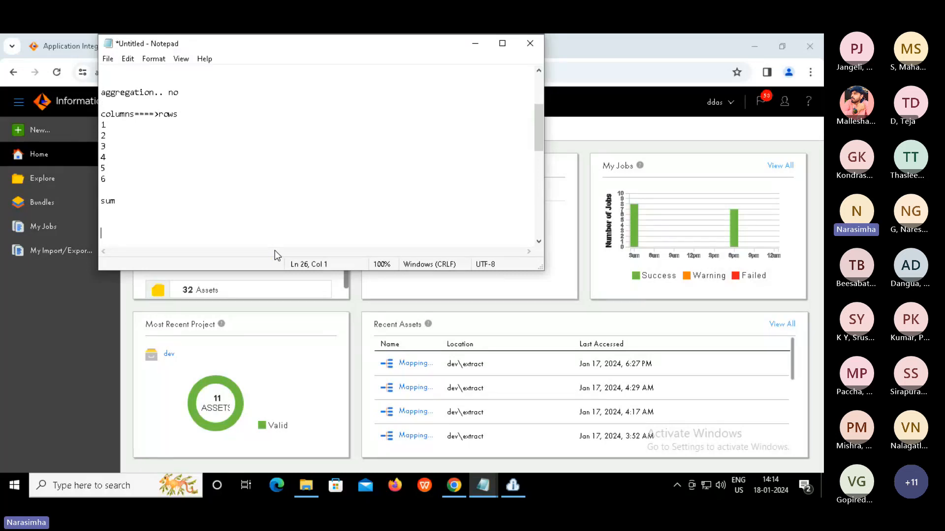
text(linear data)
key(Return)
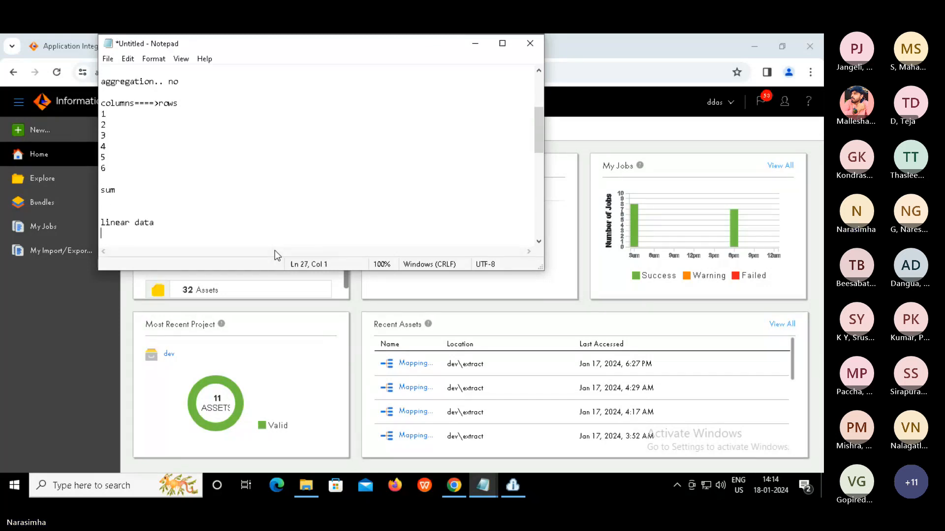
text(hierarchic)
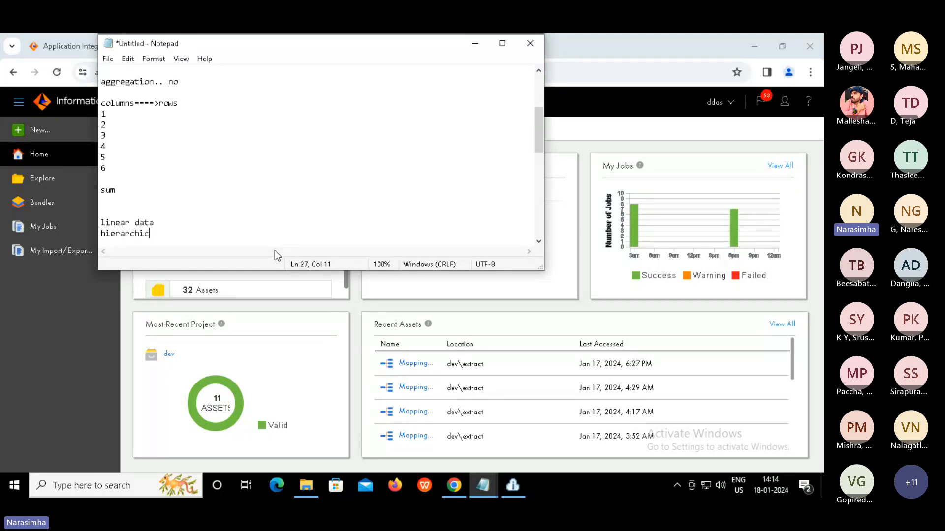
text(al data....)
Add an indented "yes...." below the hierarchical data line and highlight the word "hierarchical".
key(Return)
key(Return)
key(Tab)
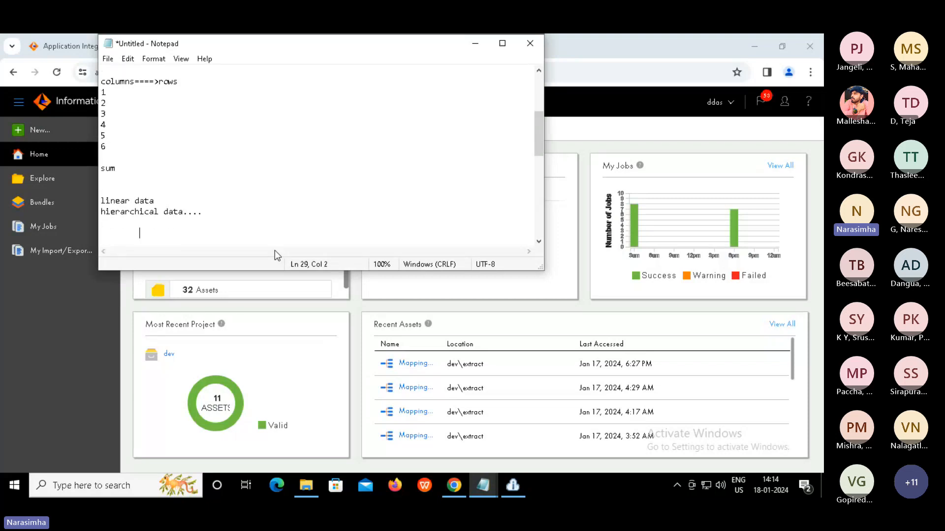
text(yes....)
key(Return)
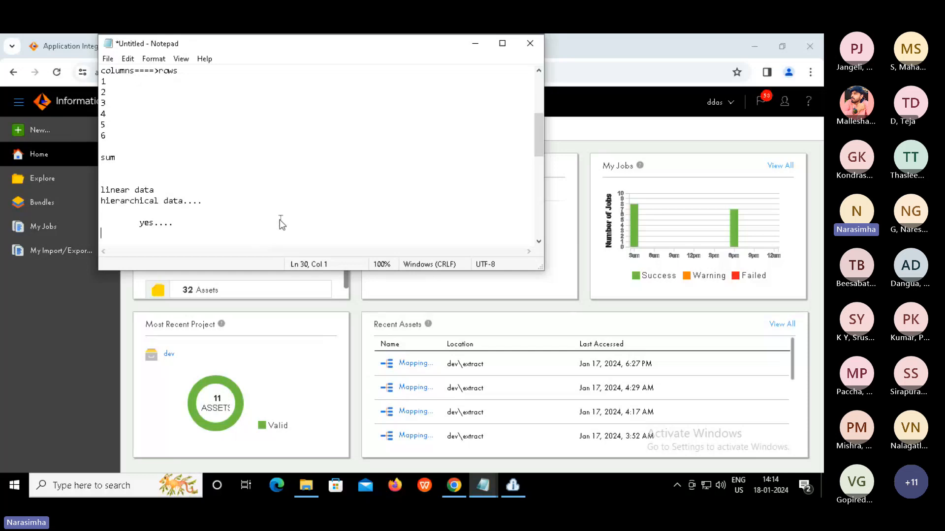
click(202, 190)
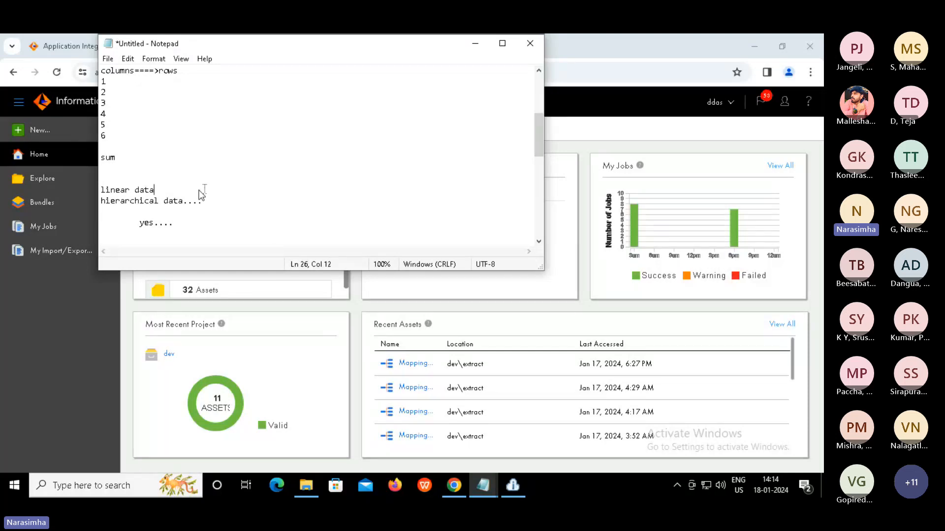
double_click(163, 201)
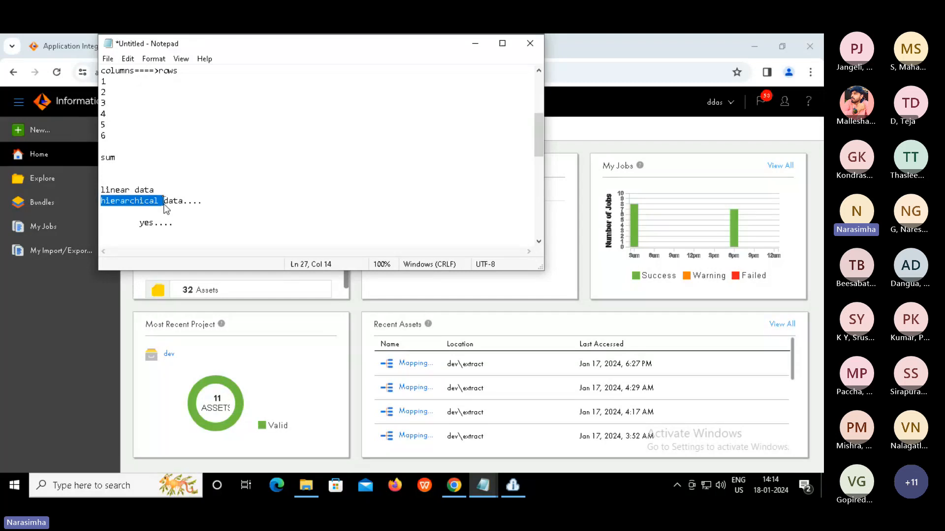
Below "yes....", write the hierarchy line "tm===>tl===>mgr===sr mgr====avp===vp===director===ceo...".
click(182, 244)
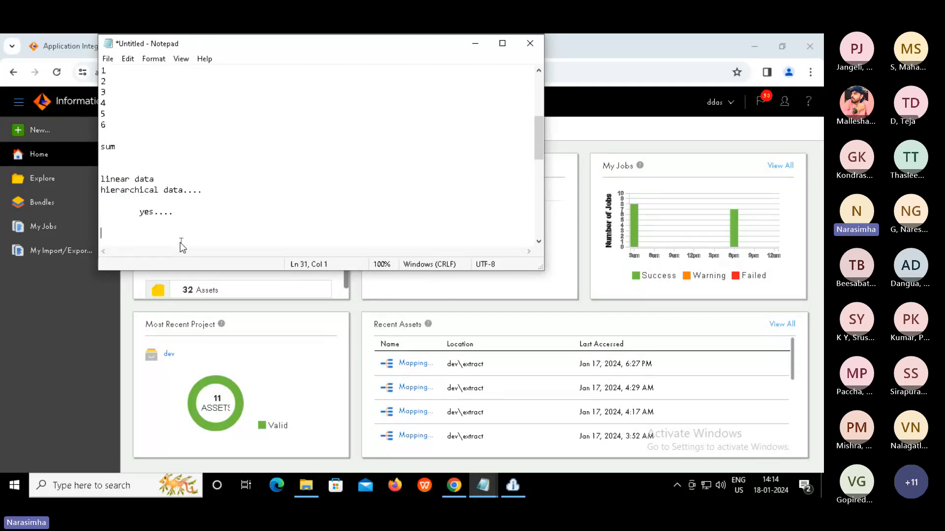
key(Return)
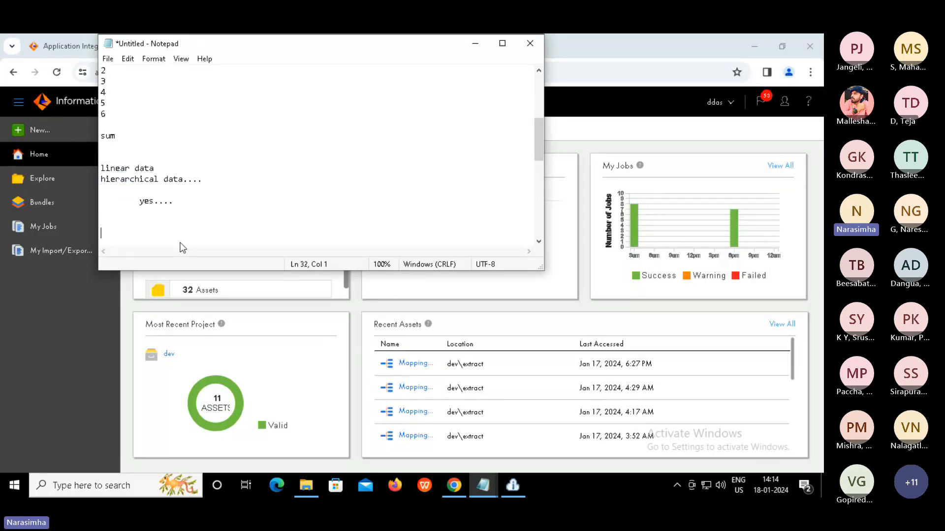
text(tm===>tl===>mgr===sr mgr====a)
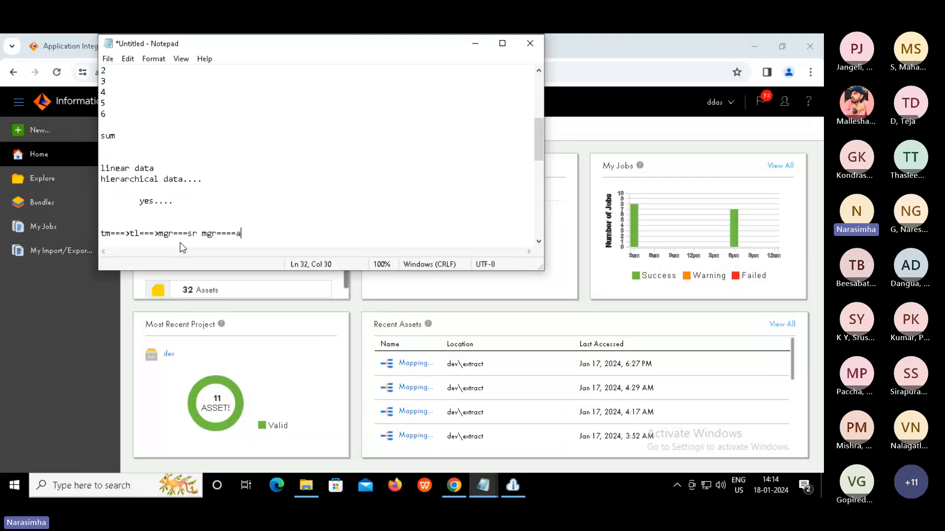
text(vp===vp===director===ce)
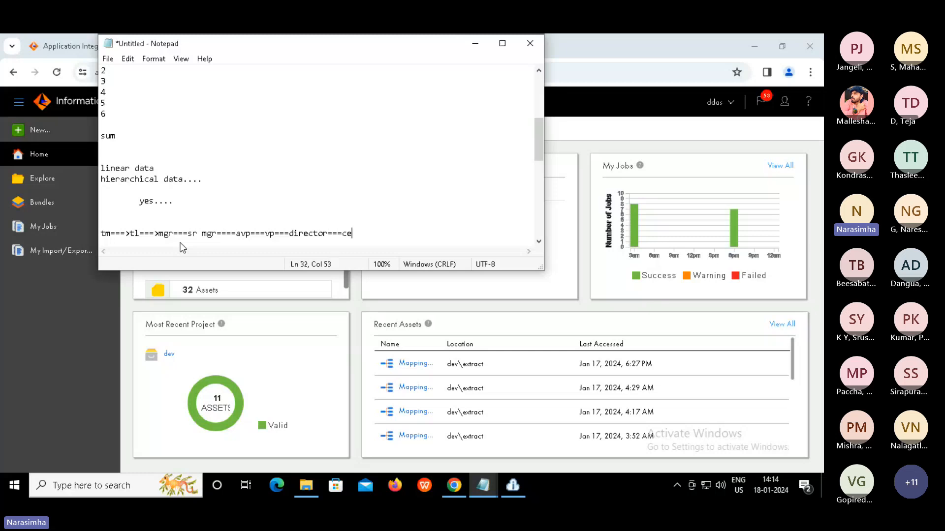
text(o...)
key(Return)
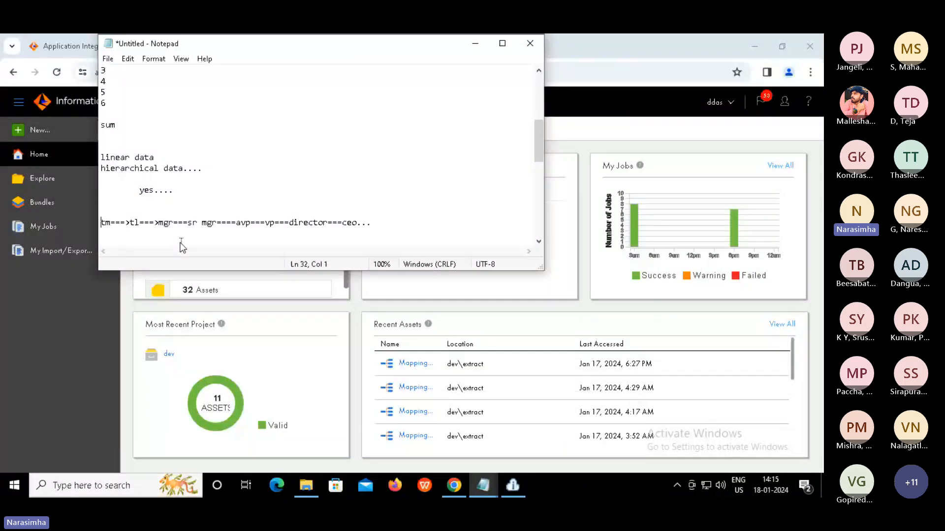
Add the line "vp========>n" below the hierarchy line, leaving two blank lines between them.
key(Return)
key(Return)
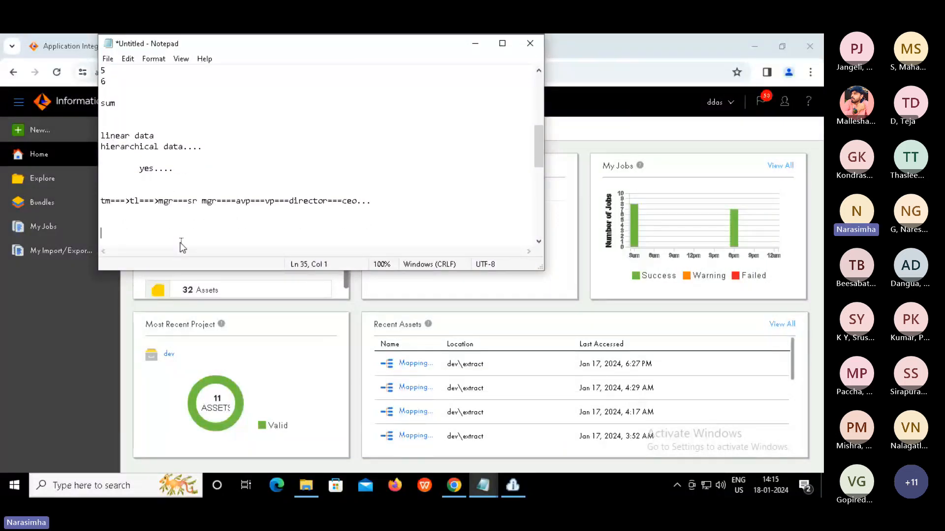
text(vp========>)
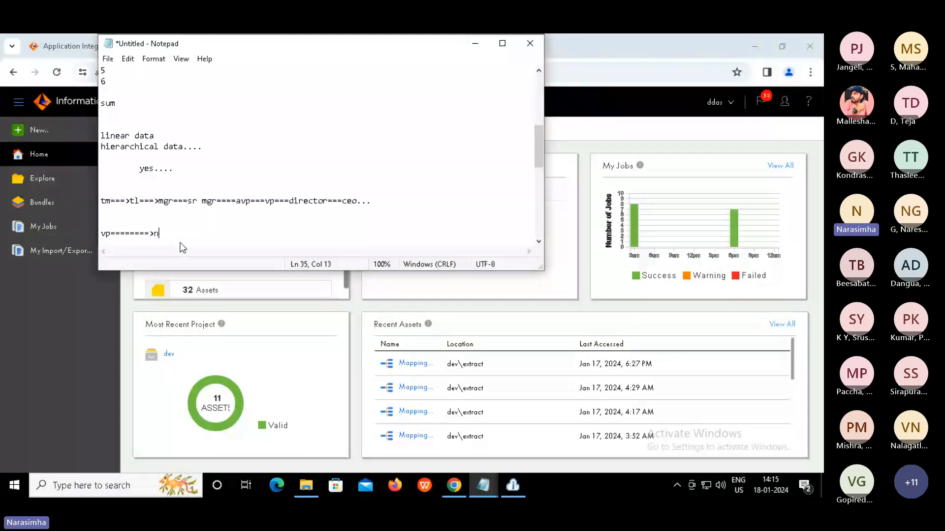
text(n)
key(Return)
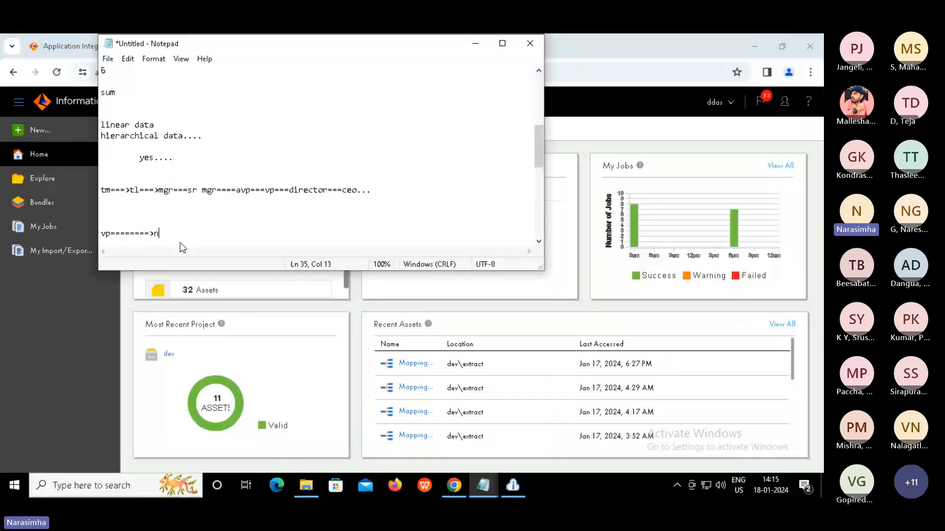
Add "count" below the "vp========>n" line and highlight "vp" in the hierarchy line.
key(Return)
text(c)
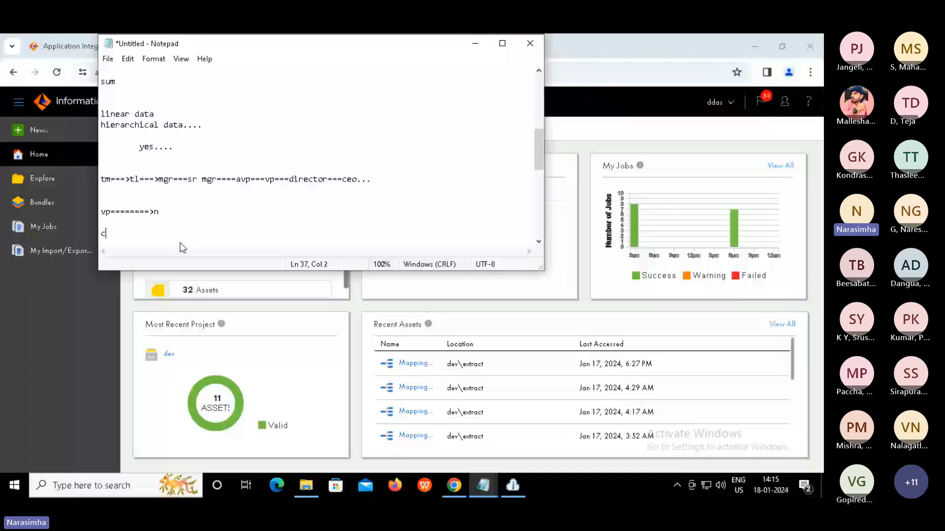
text(ount)
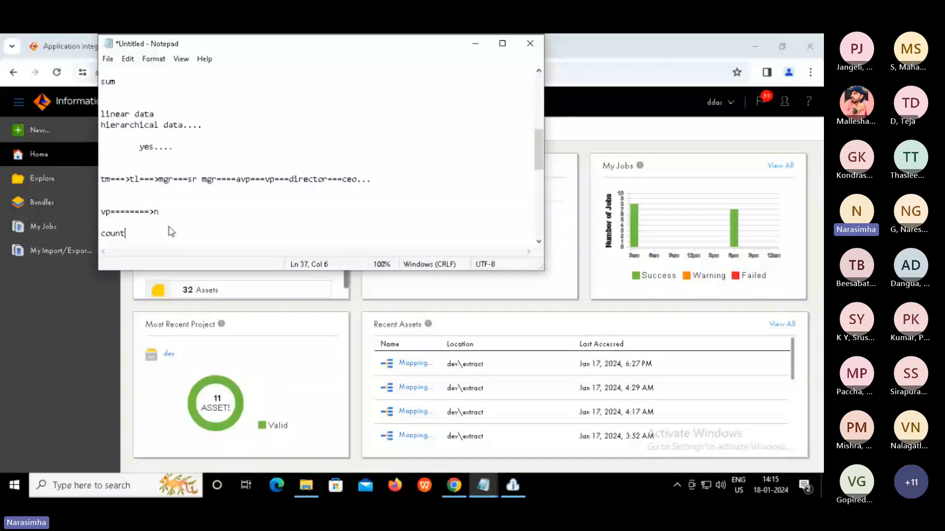
drag(269, 181, 279, 181)
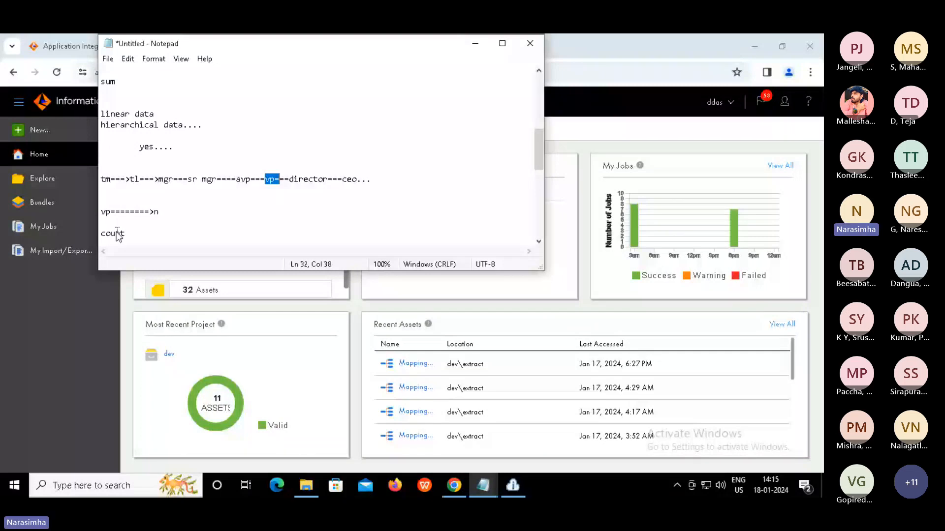
click(158, 238)
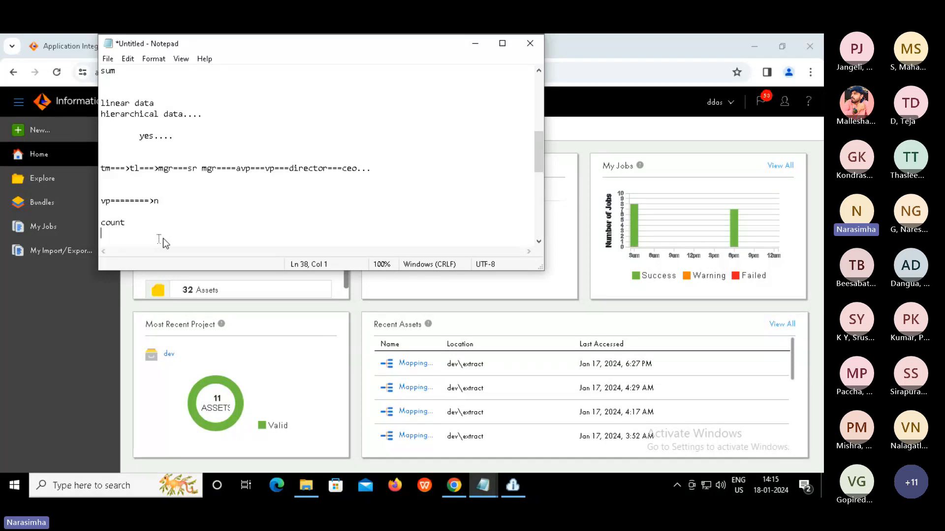
Switch to Informatica Data Integration and create a new blank mapping.
click(310, 294)
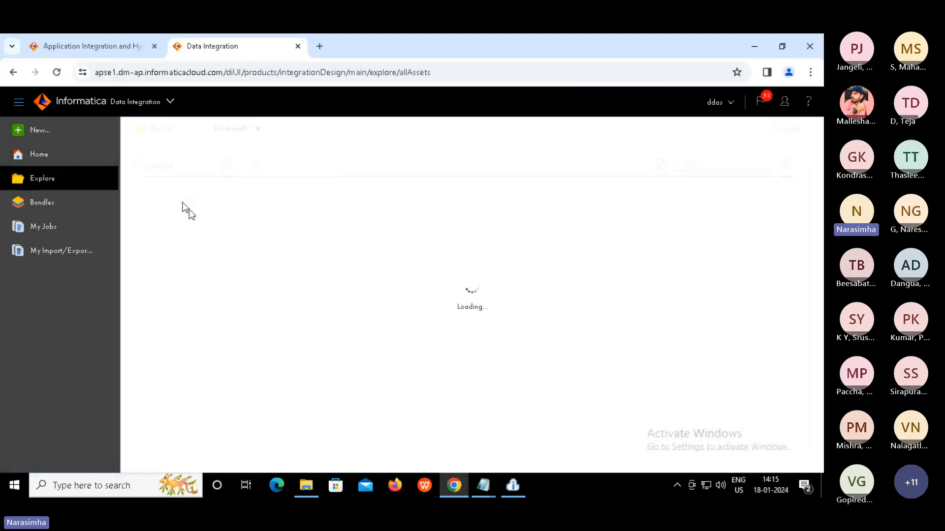
click(41, 131)
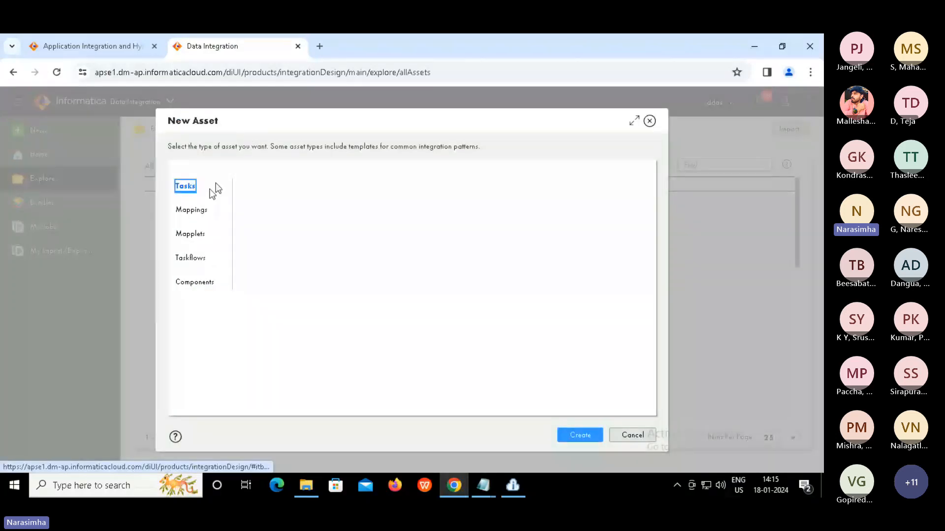
click(193, 210)
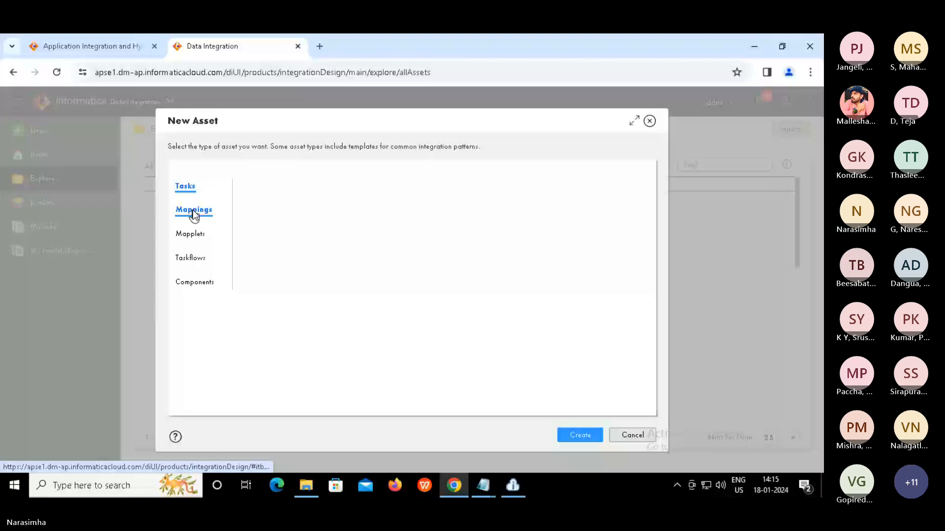
click(193, 210)
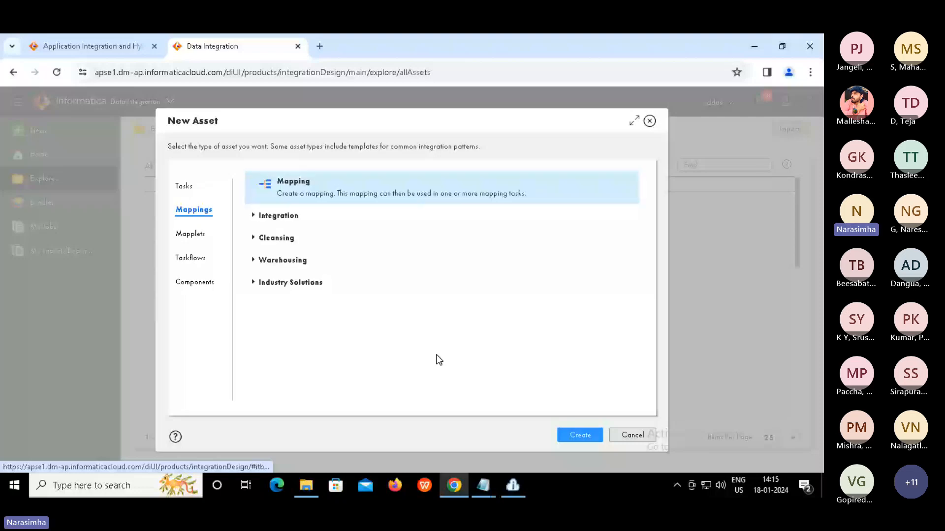
click(577, 435)
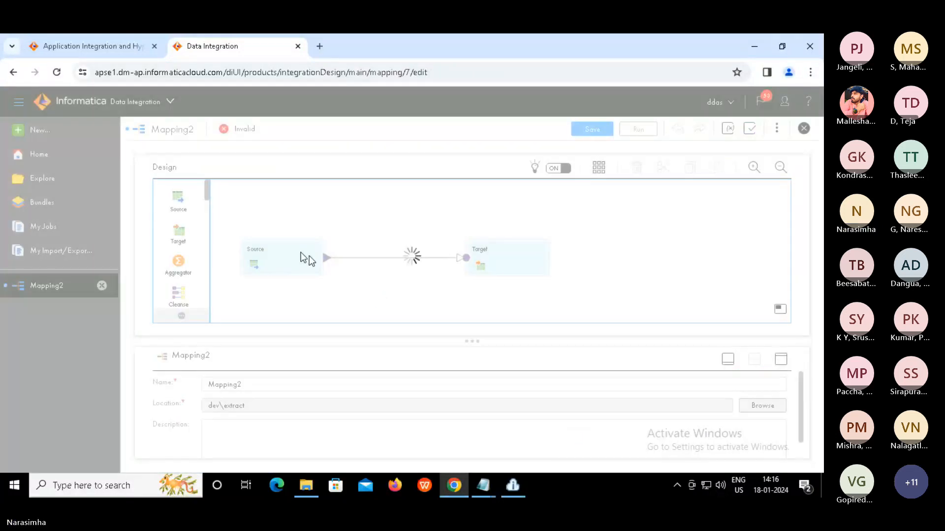
Insert a Normalizer transformation on the link between Source and Target.
click(278, 257)
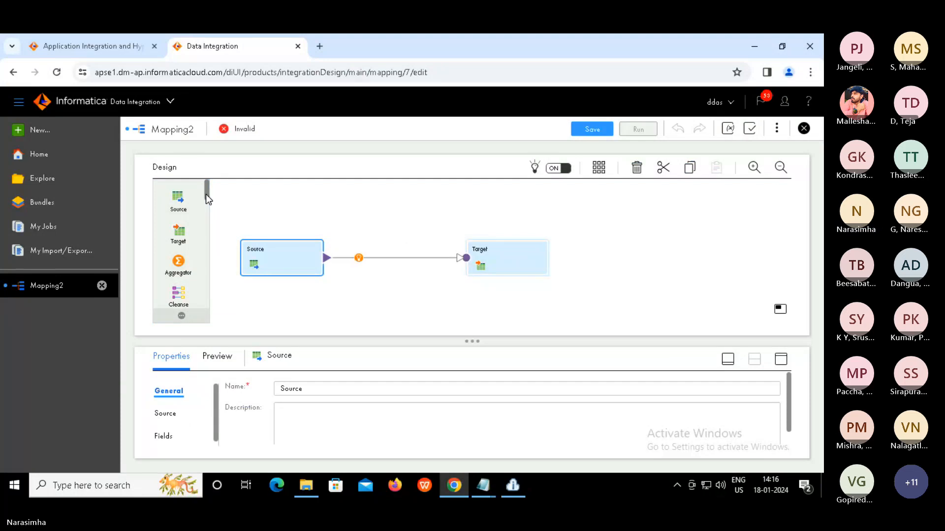
drag(206, 196, 374, 265)
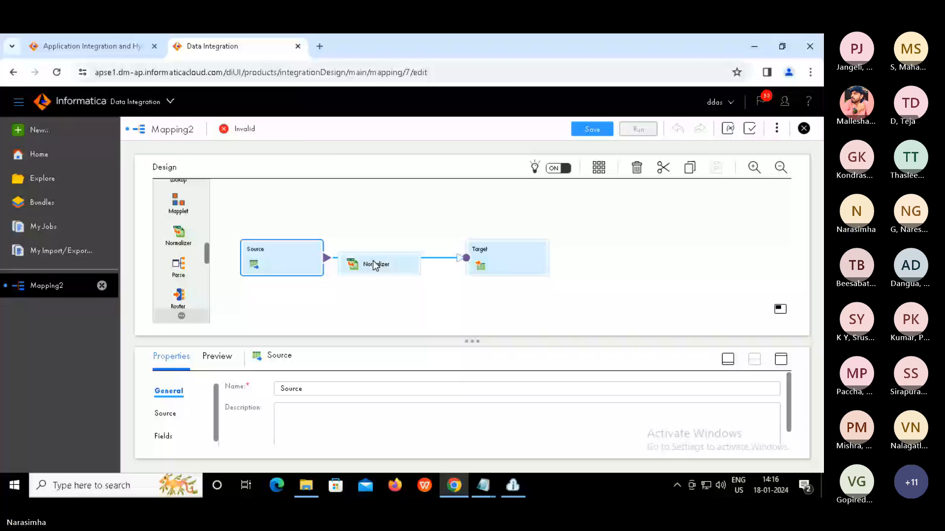
drag(373, 264, 373, 264)
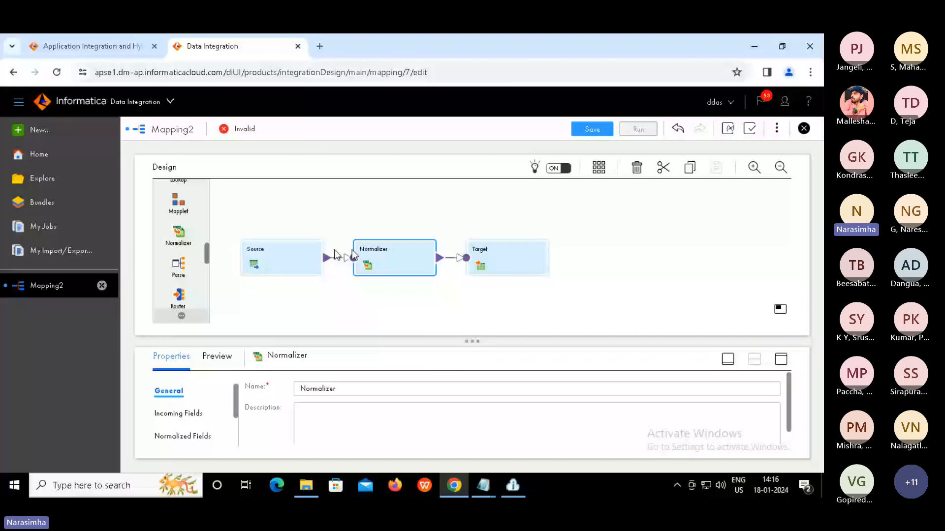
Set the Source's connection to source_file_connection (Flat File) with the single object seq_1.txt.
click(295, 256)
drag(477, 341, 478, 332)
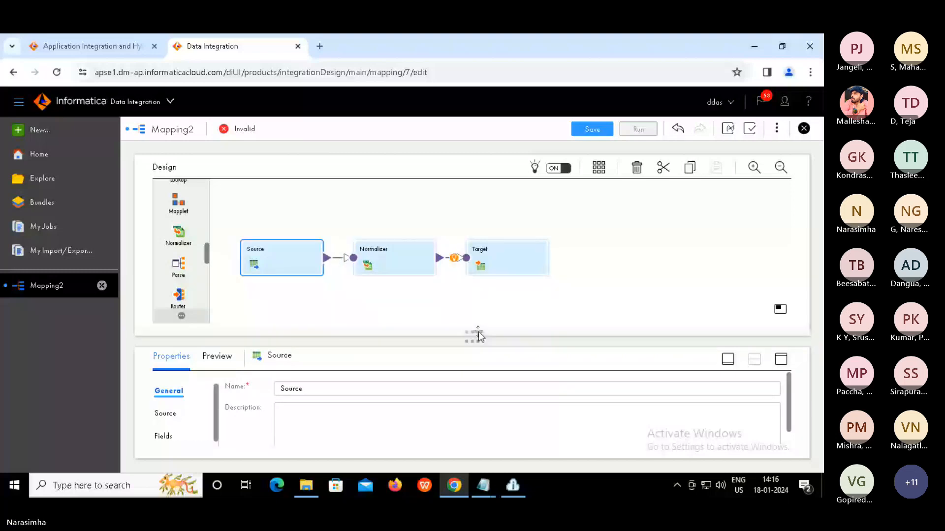
drag(479, 332, 508, 268)
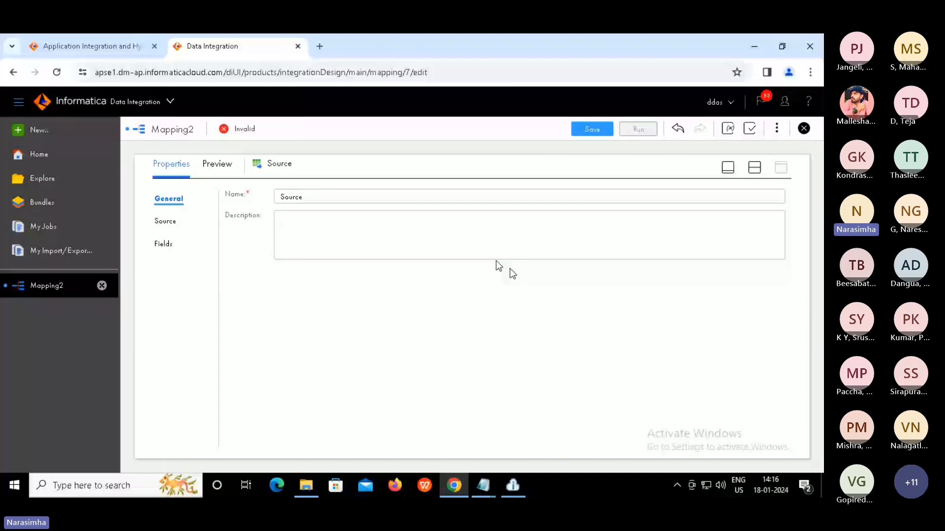
click(165, 221)
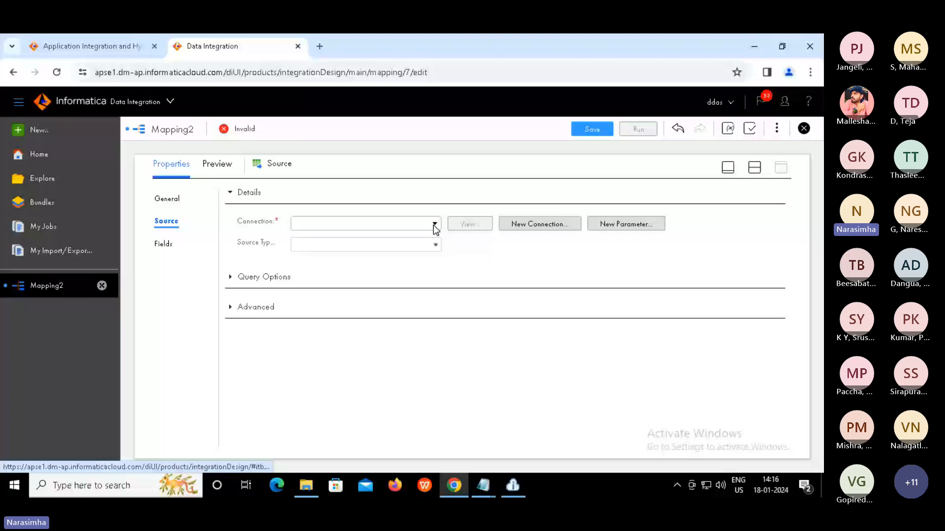
click(435, 226)
click(346, 296)
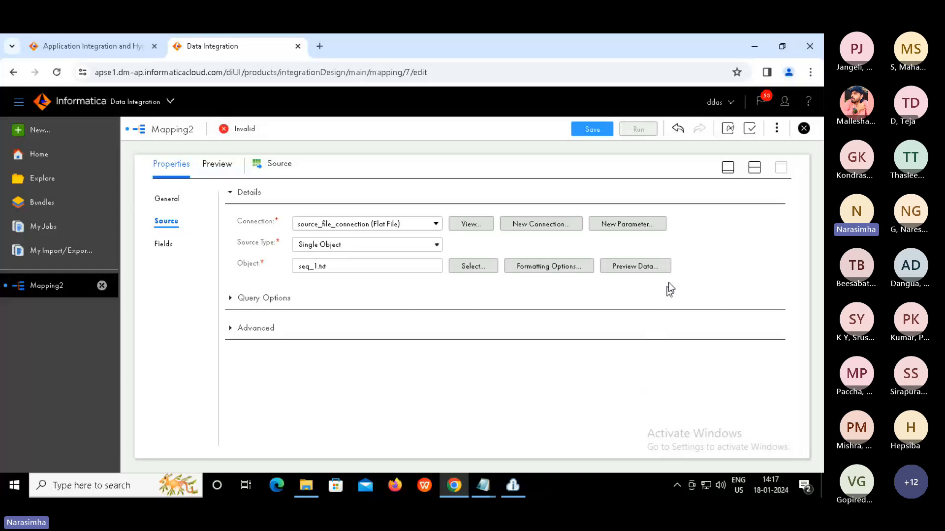
In the Normalizer, review the incoming fields and create a new string normalized field named pivot.
click(755, 169)
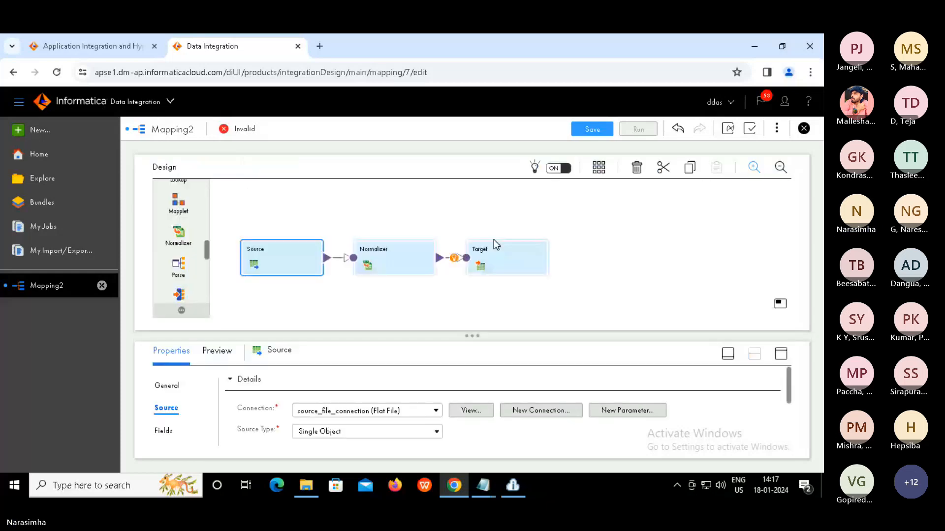
click(401, 265)
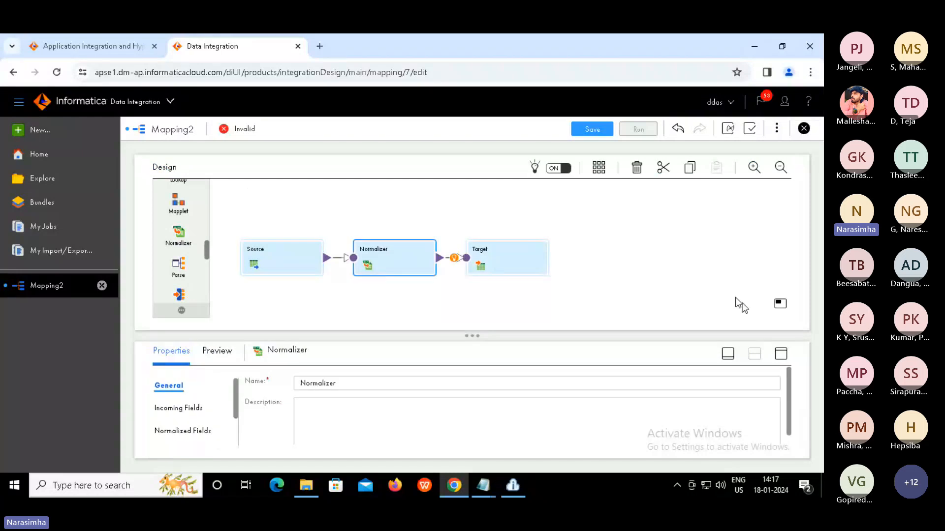
click(781, 353)
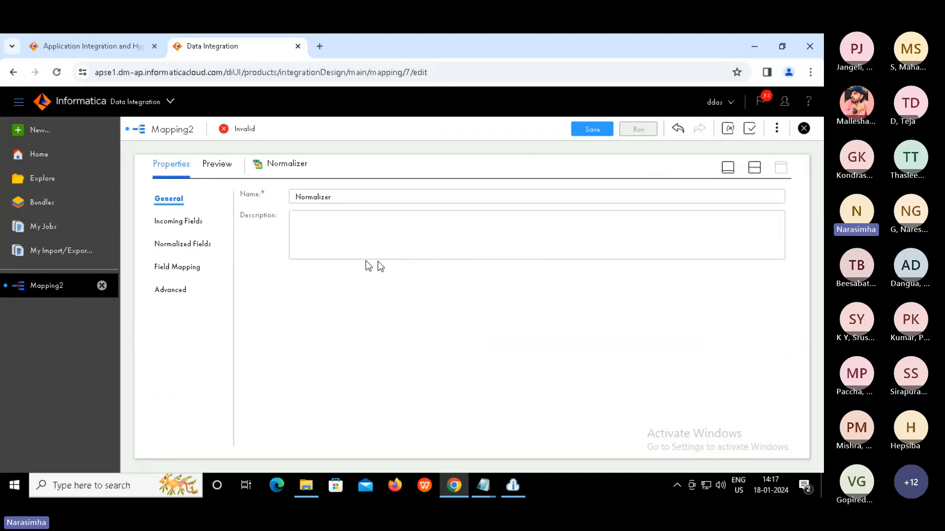
click(195, 223)
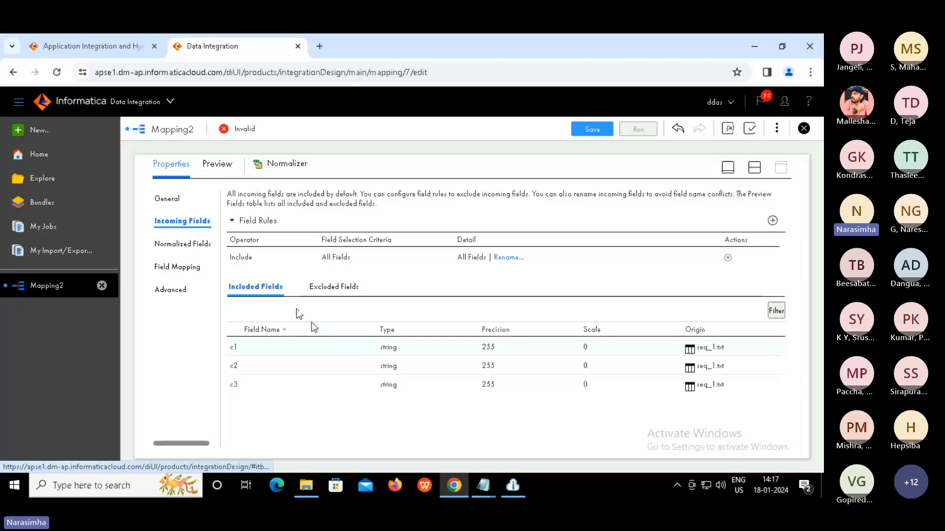
click(187, 244)
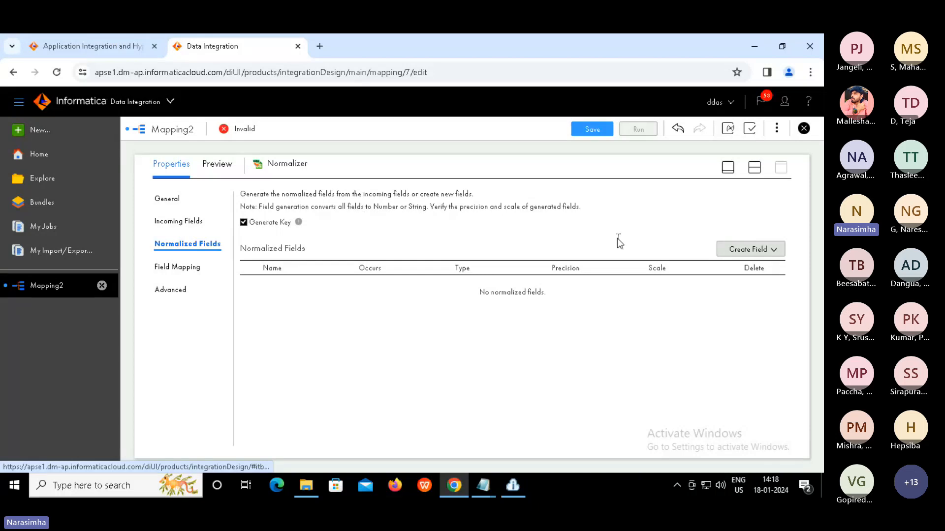
click(773, 251)
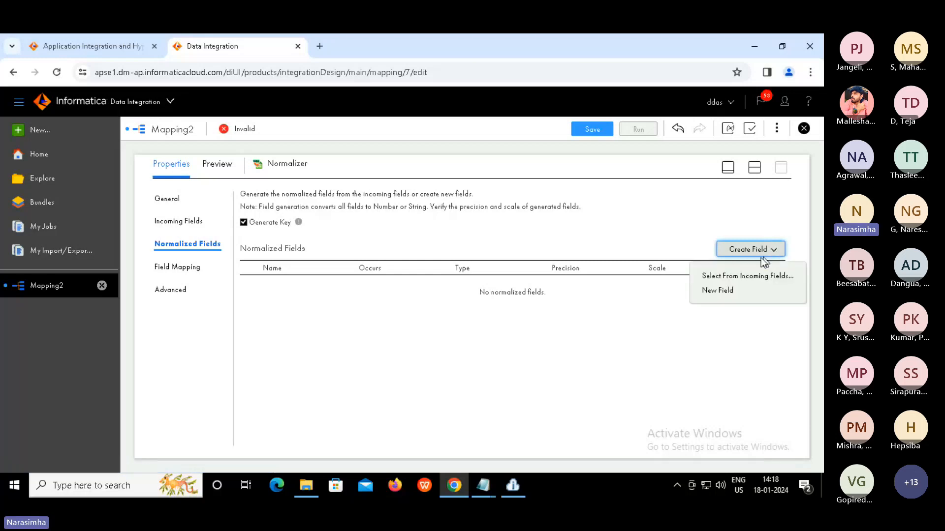
click(714, 292)
drag(394, 243, 317, 242)
text(P)
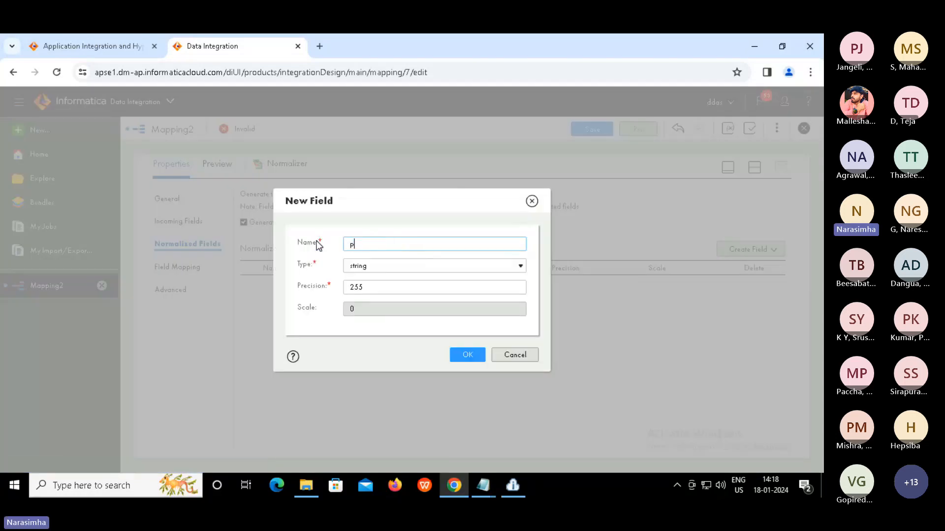
text(ivot)
click(467, 357)
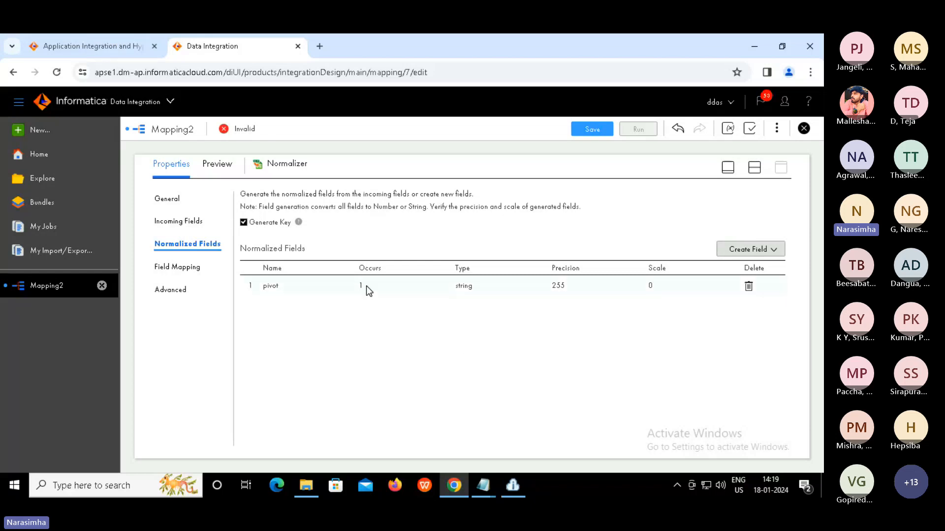
drag(366, 286, 383, 302)
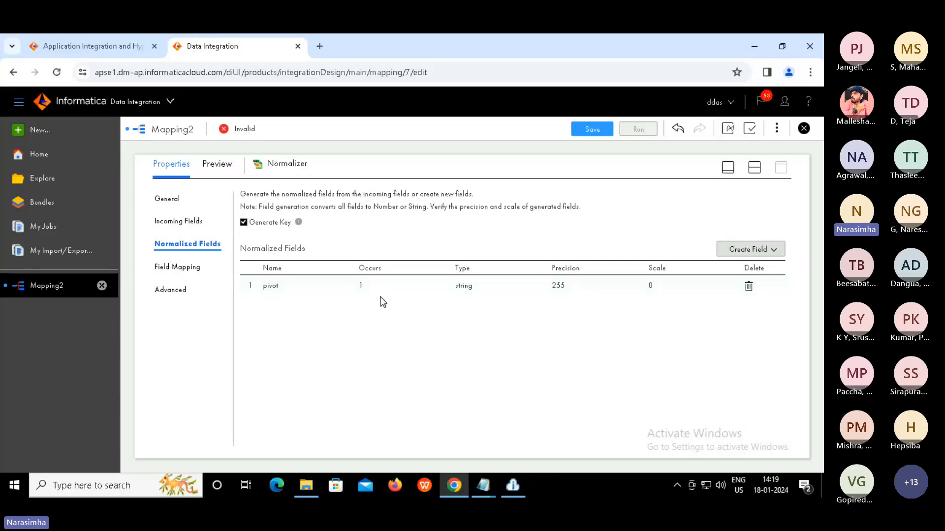
Map the incoming field c1 to the normalized field pivot in the Normalizer's field mapping.
click(189, 266)
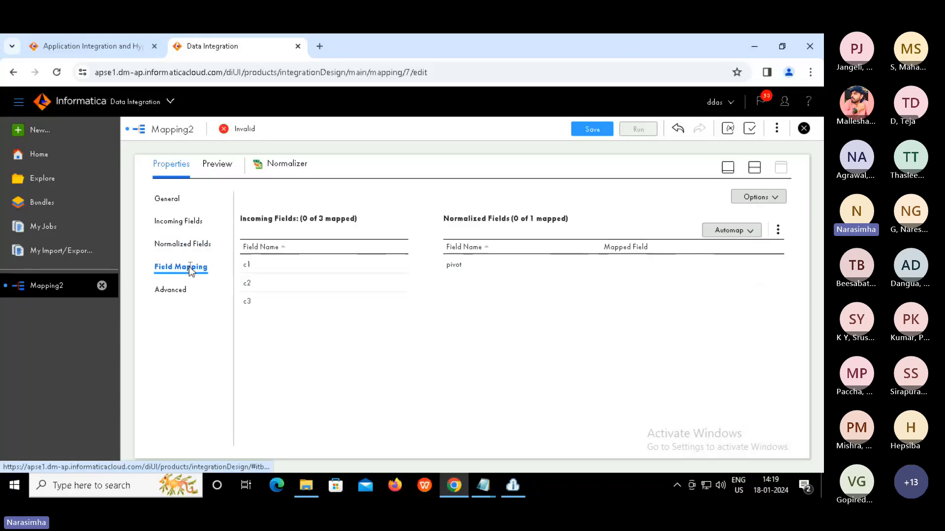
click(324, 268)
drag(322, 264, 462, 263)
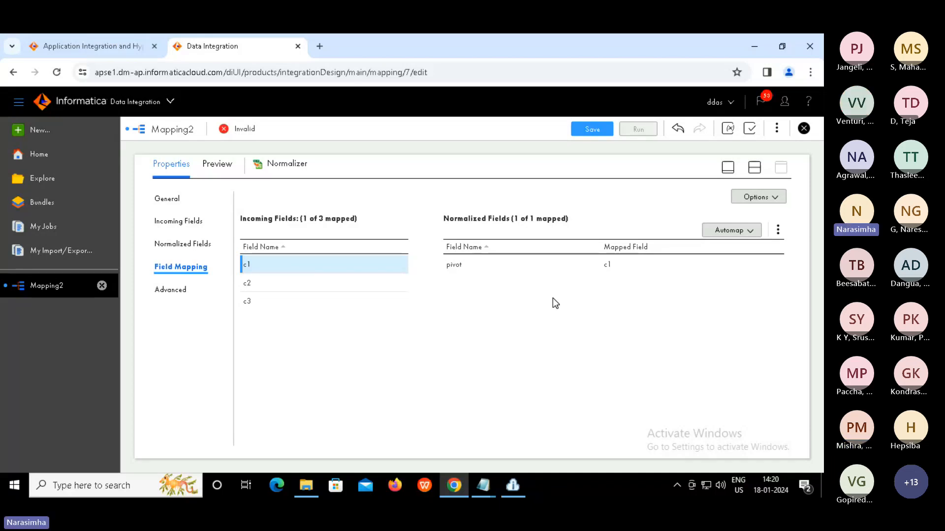
key(XF86AudioRaiseVolume)
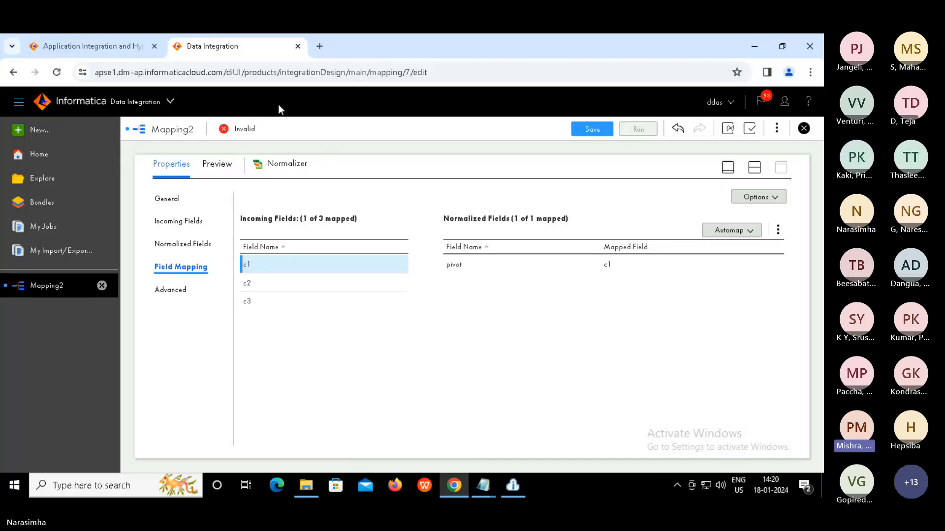
mouse_move(324, 285)
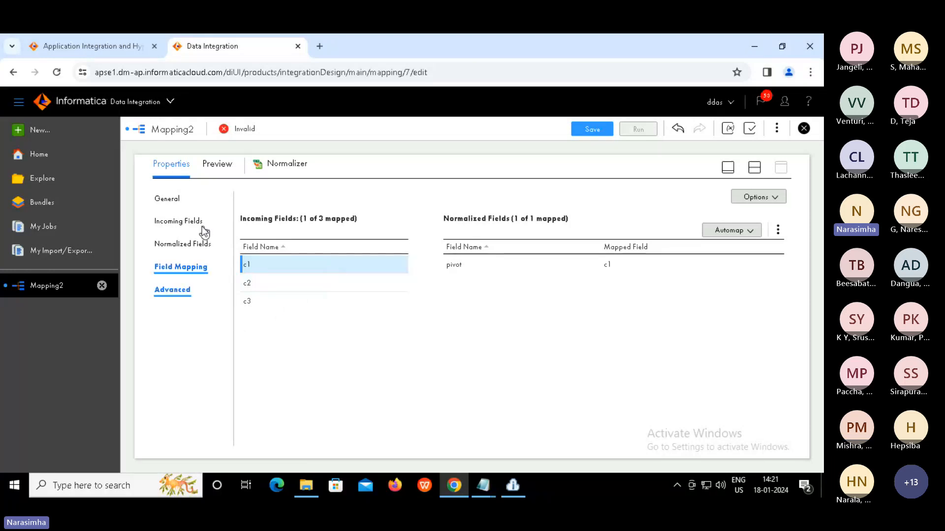
click(178, 244)
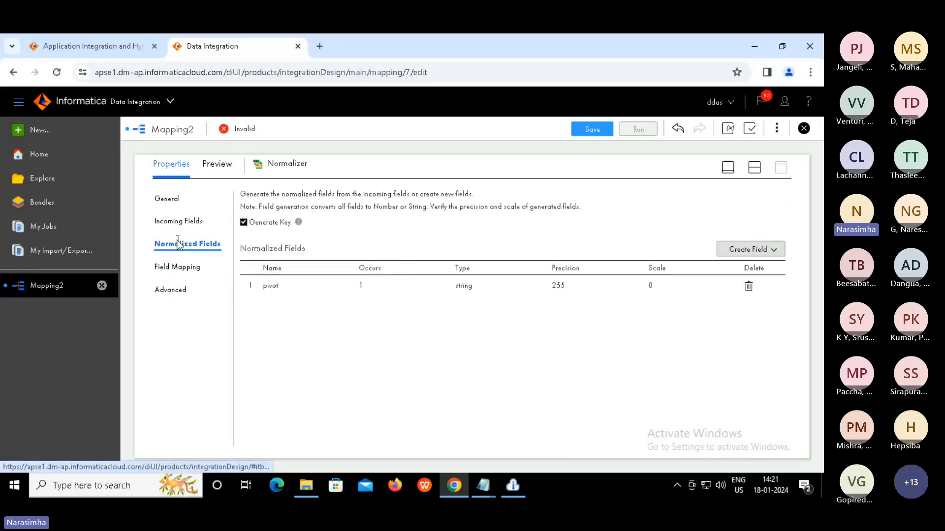
click(776, 252)
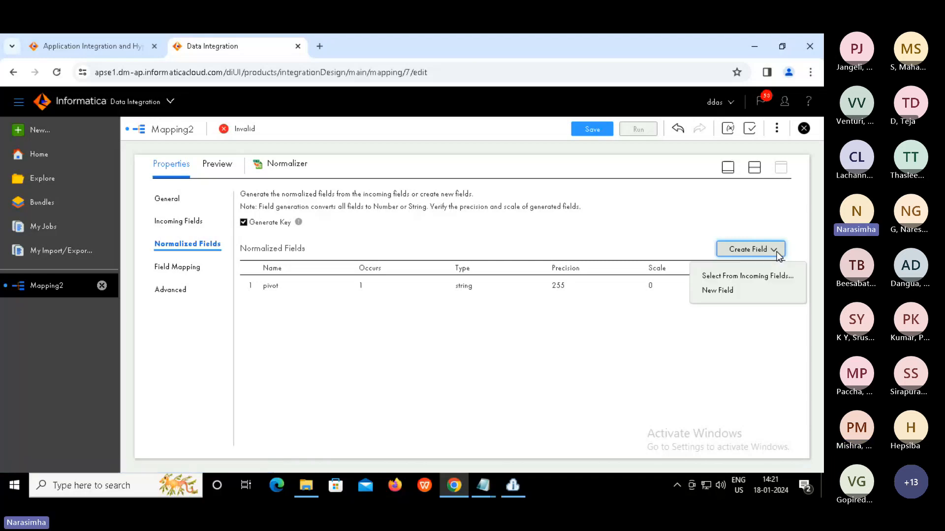
click(726, 292)
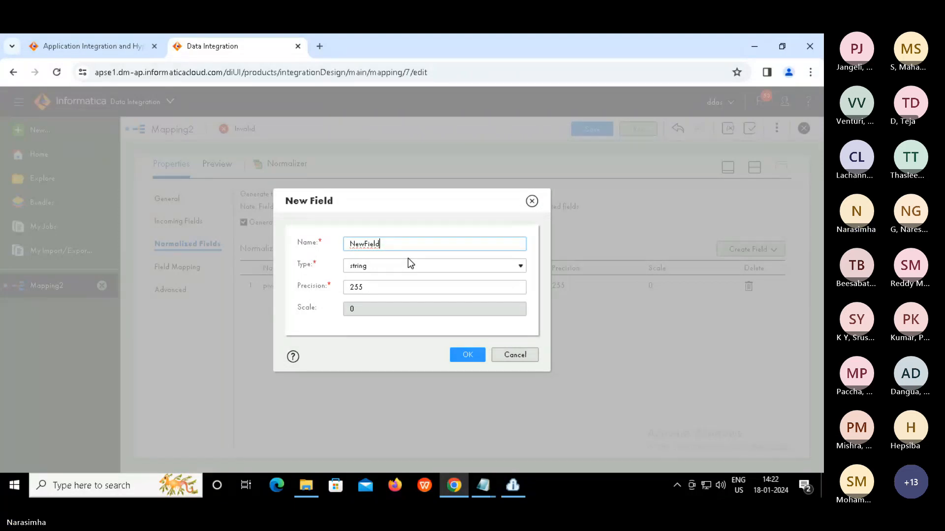
click(514, 357)
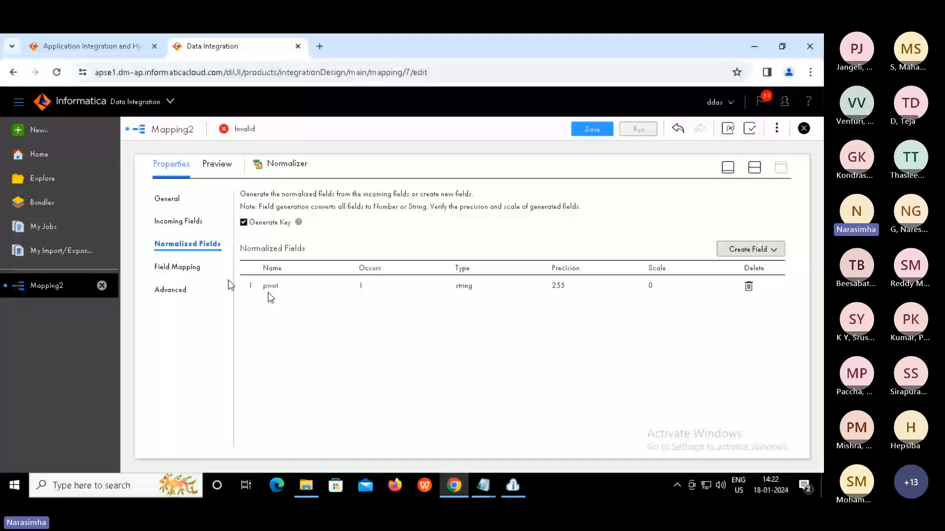
Return to the Normalizer's field mapping and map c1 onto pivot again.
click(183, 266)
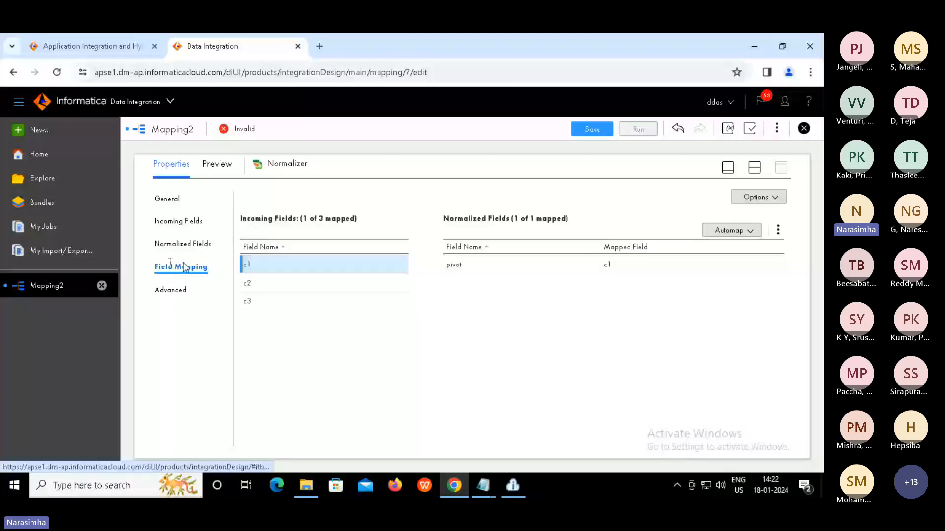
drag(246, 264, 459, 266)
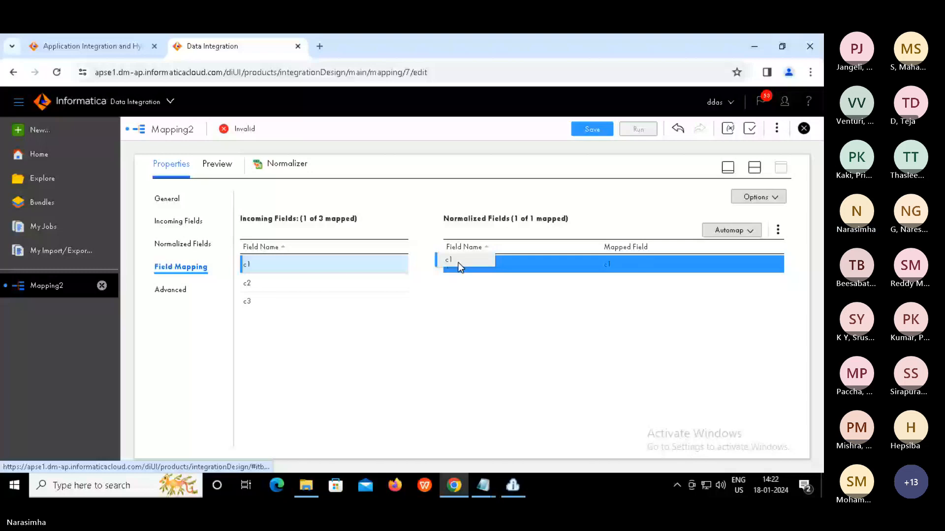
drag(459, 266, 459, 266)
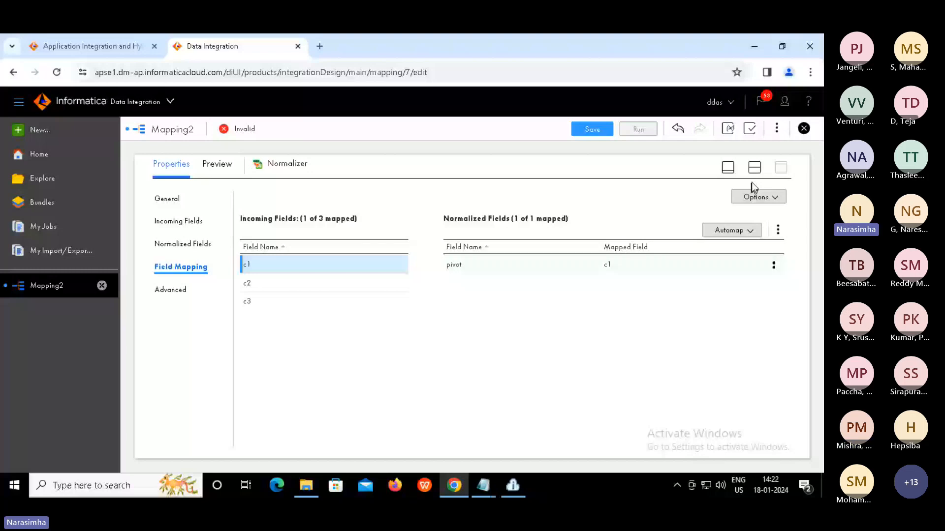
Set the Target transformation's connection to target_file_connection (Flat File).
click(754, 168)
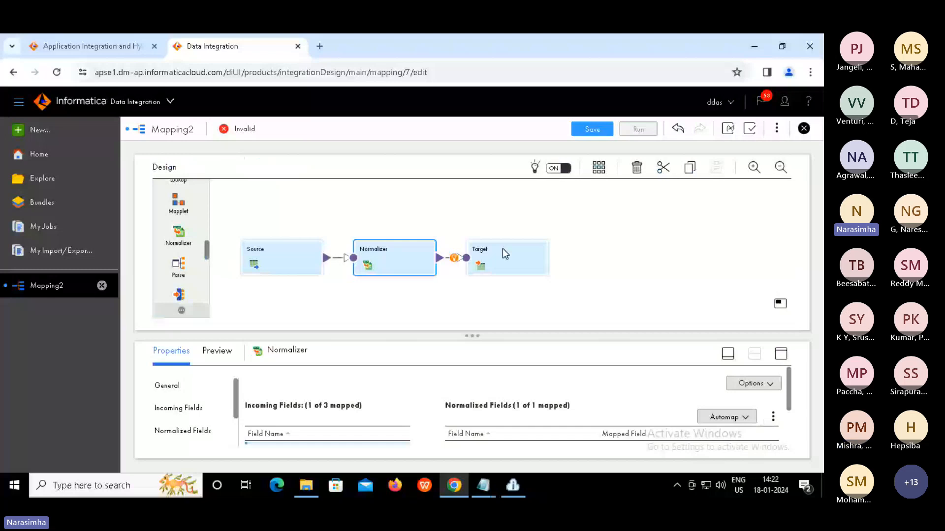
click(503, 249)
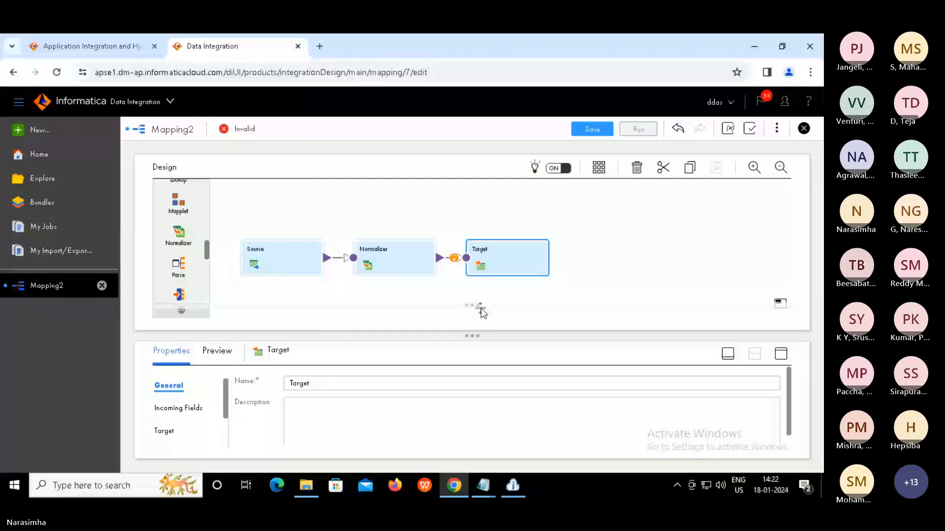
drag(480, 308, 481, 308)
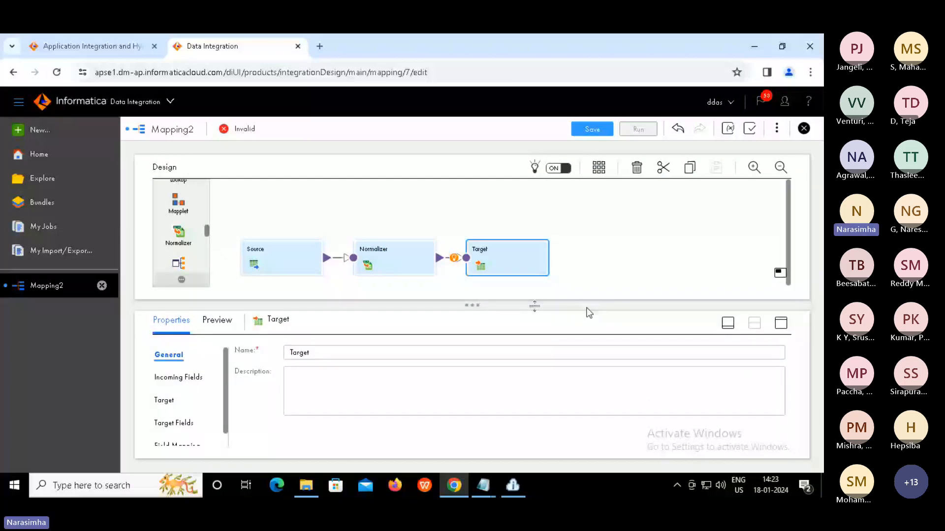
click(781, 323)
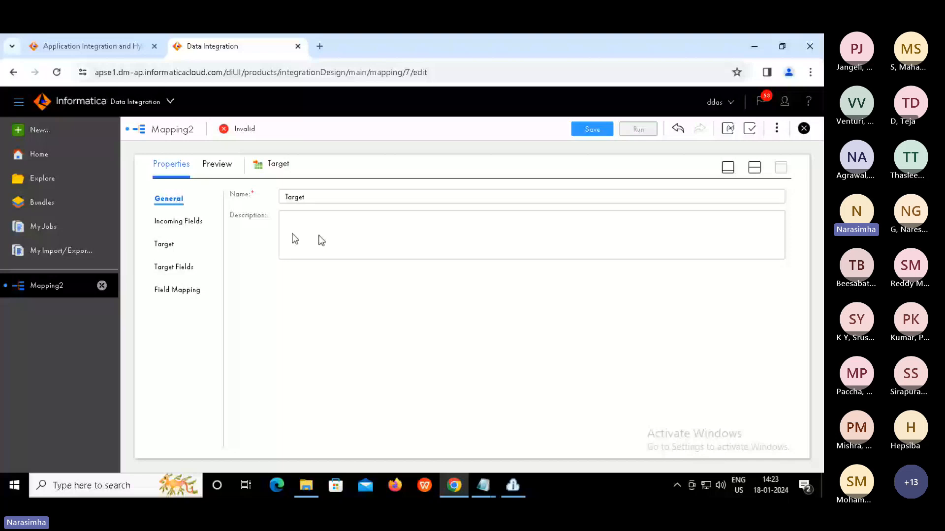
click(164, 244)
click(439, 225)
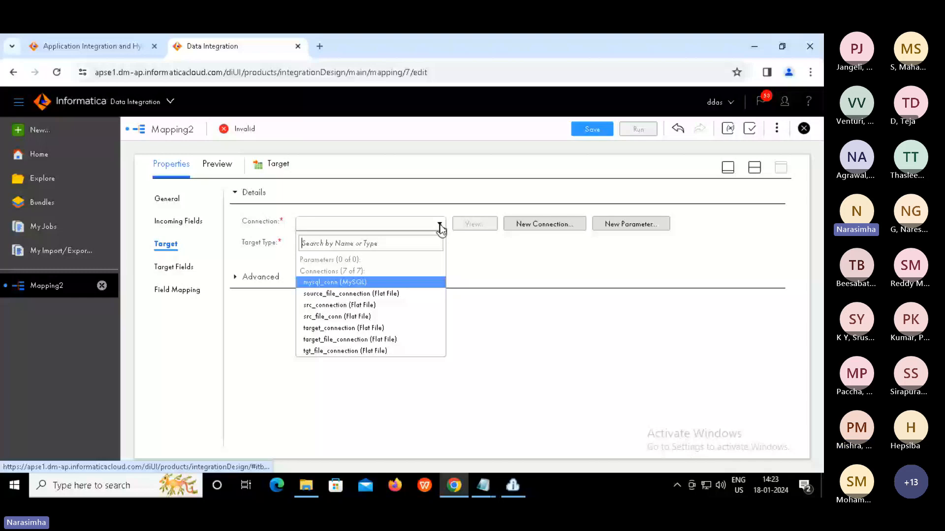
click(350, 339)
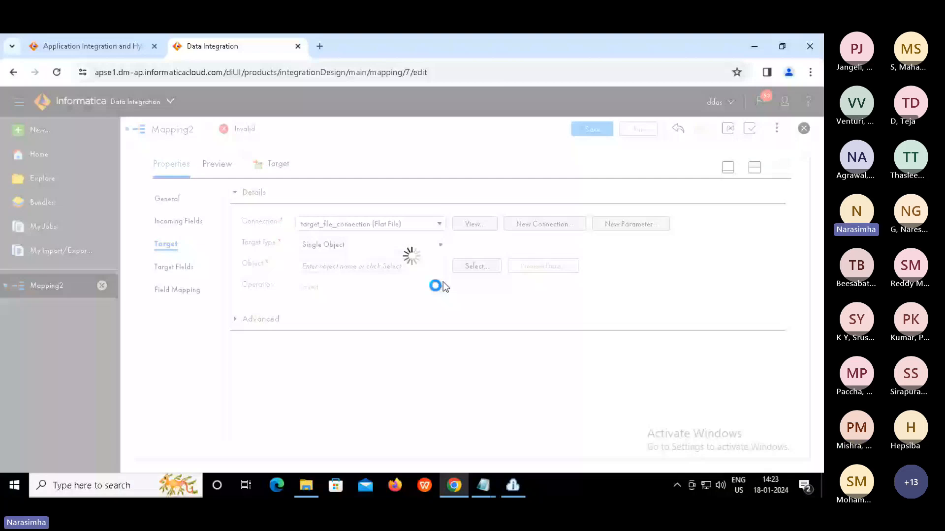
Set the Target's object to be created new at runtime with the static file name normalizer_tgt.txt.
click(475, 267)
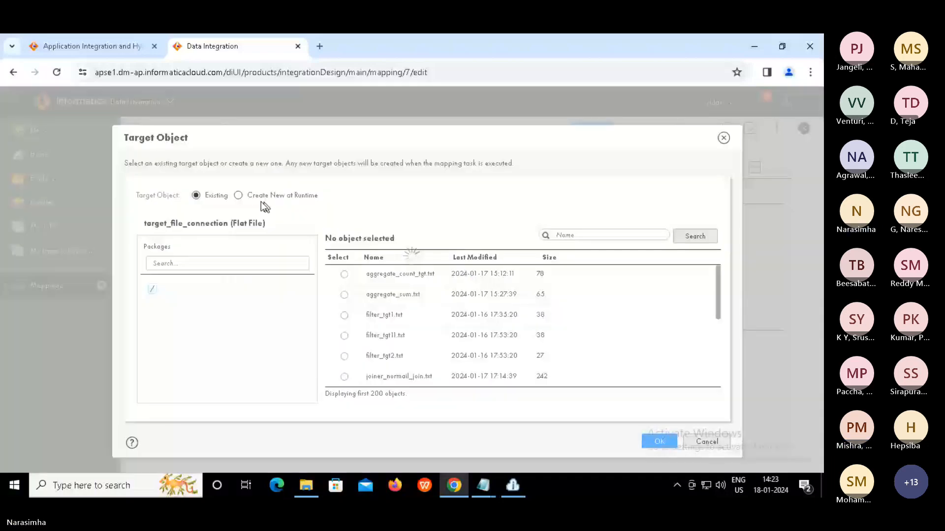
click(262, 197)
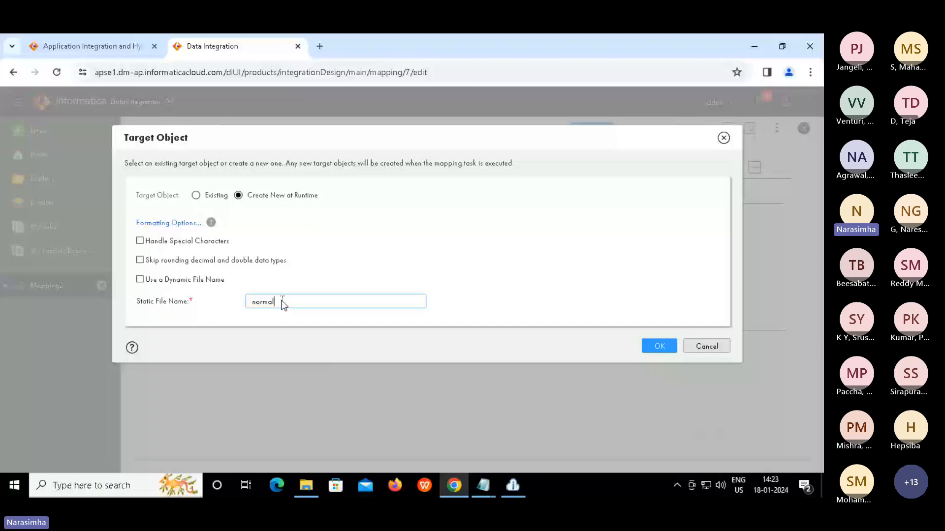
click(283, 304)
text(normalizer_tgt)
text(.txt)
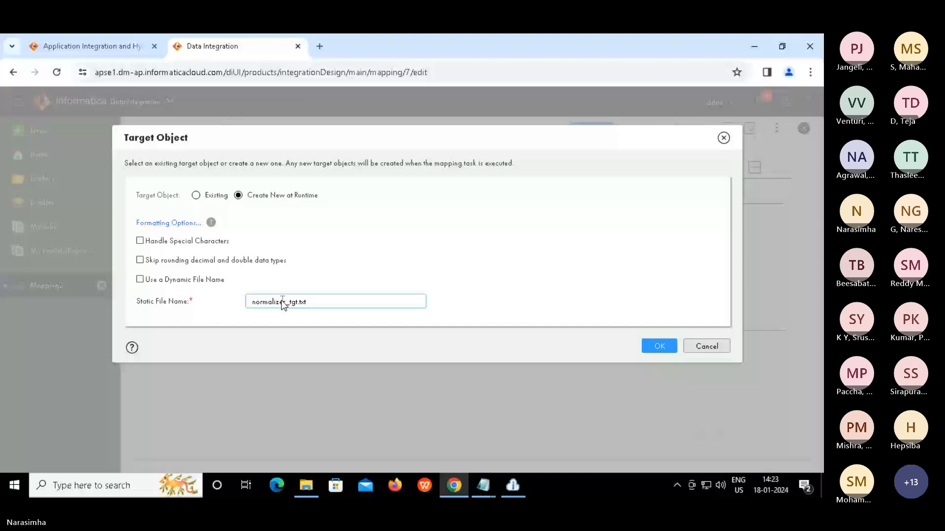
triple_click(322, 306)
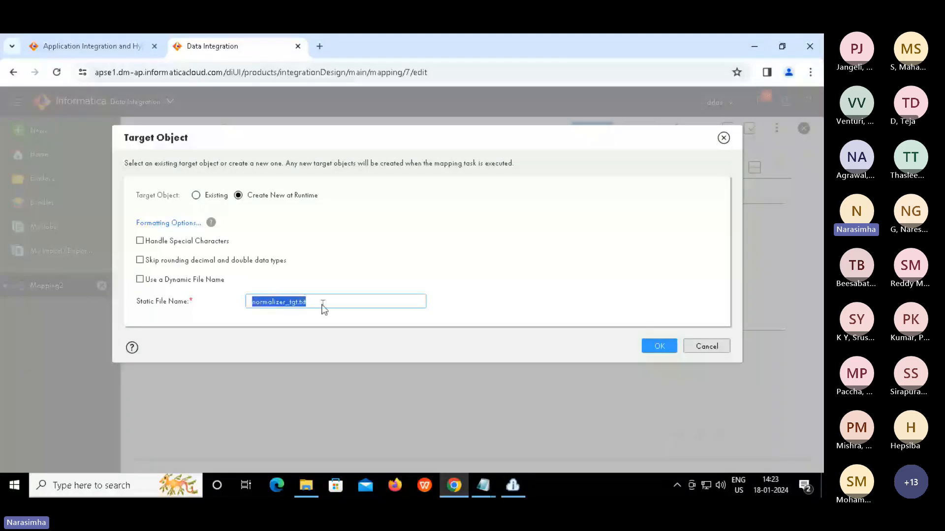
click(323, 306)
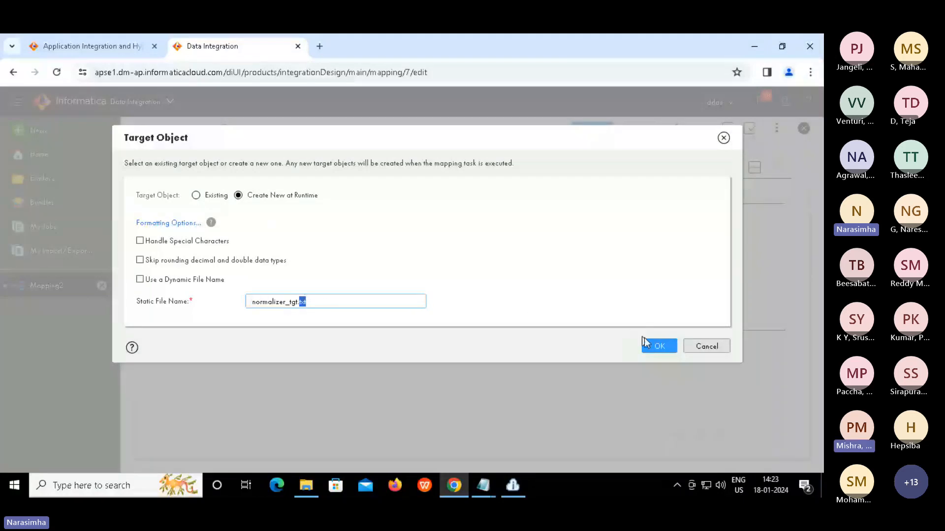
click(658, 346)
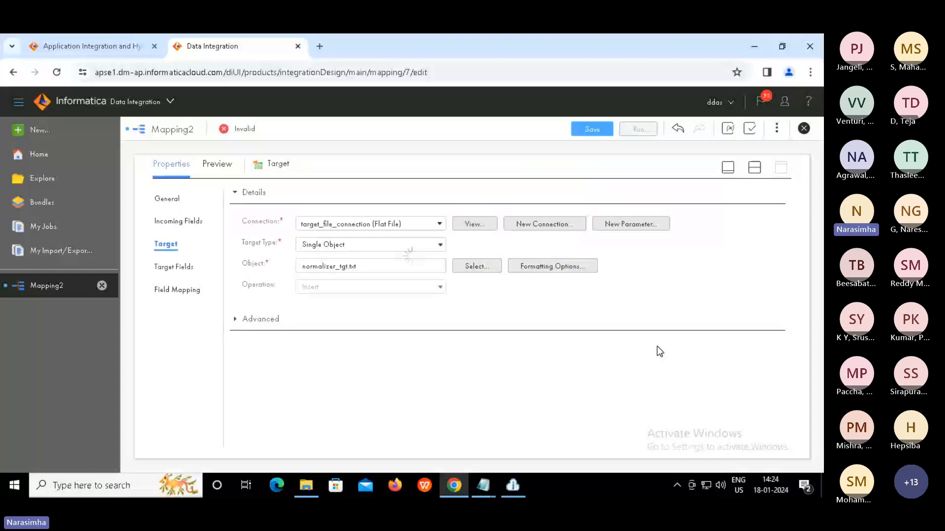
Rename the mapping to Mapping_normalizer and save it.
click(754, 168)
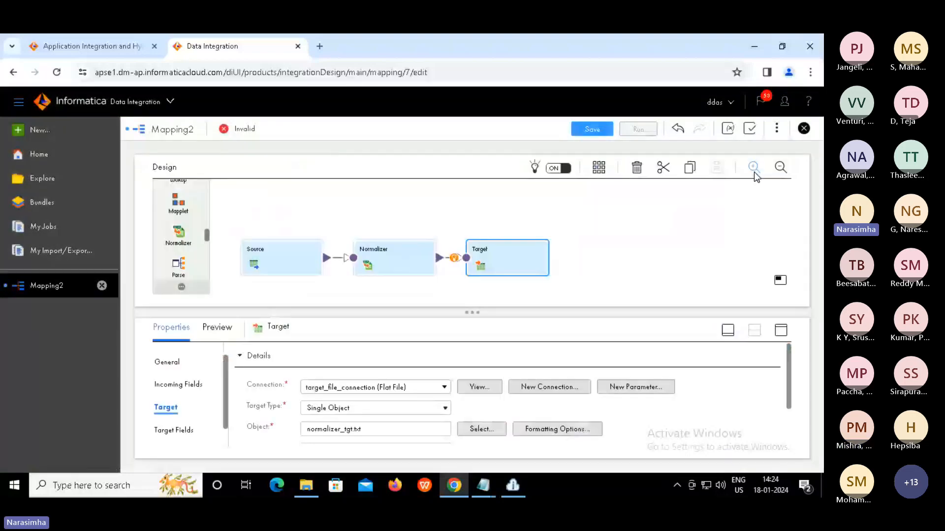
click(612, 233)
text(nromaliz)
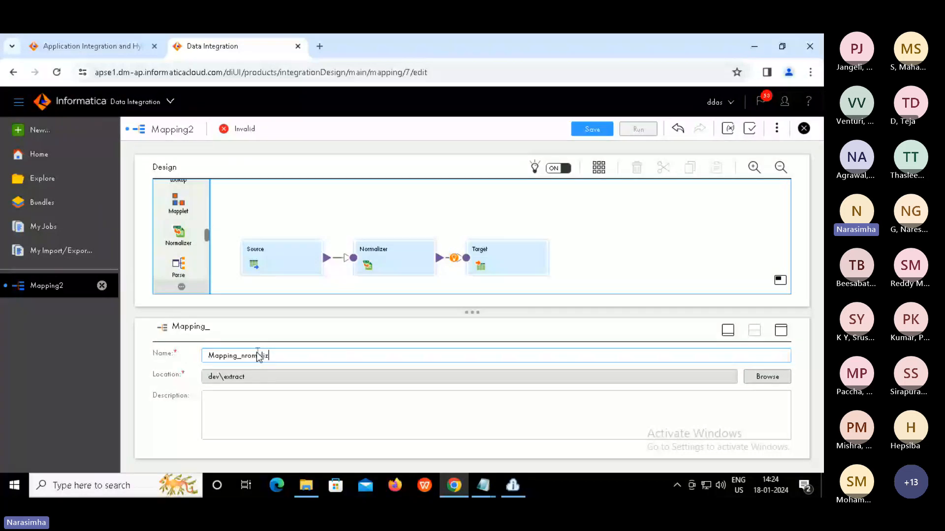
text(er)
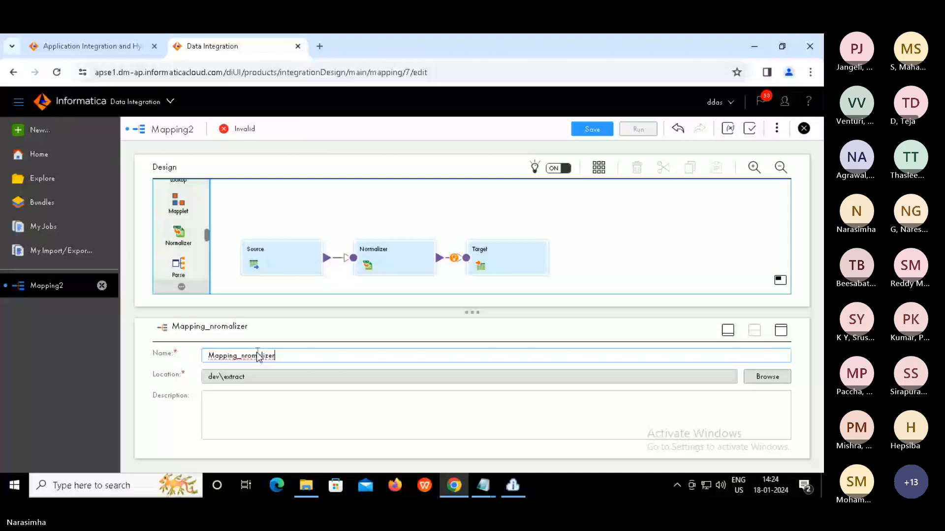
click(255, 355)
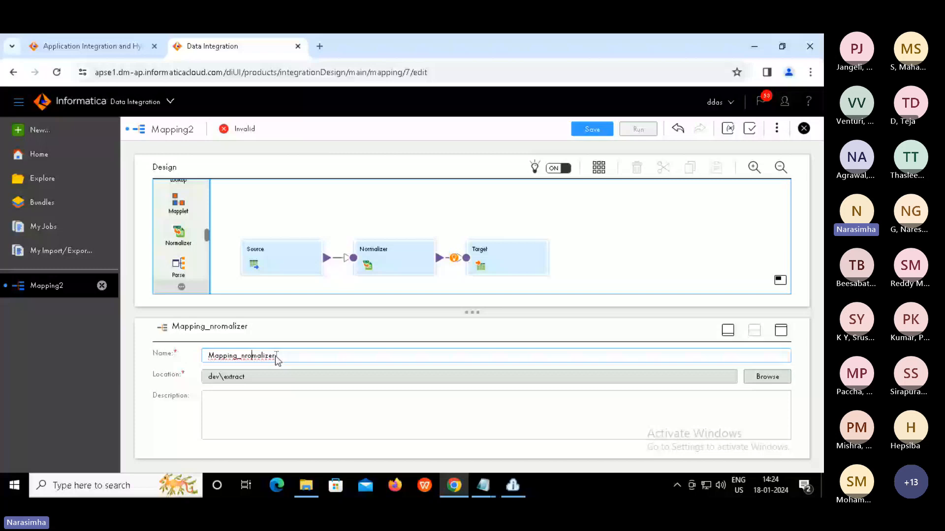
key(BackSpace)
key(BackSpace)
text(or)
click(592, 253)
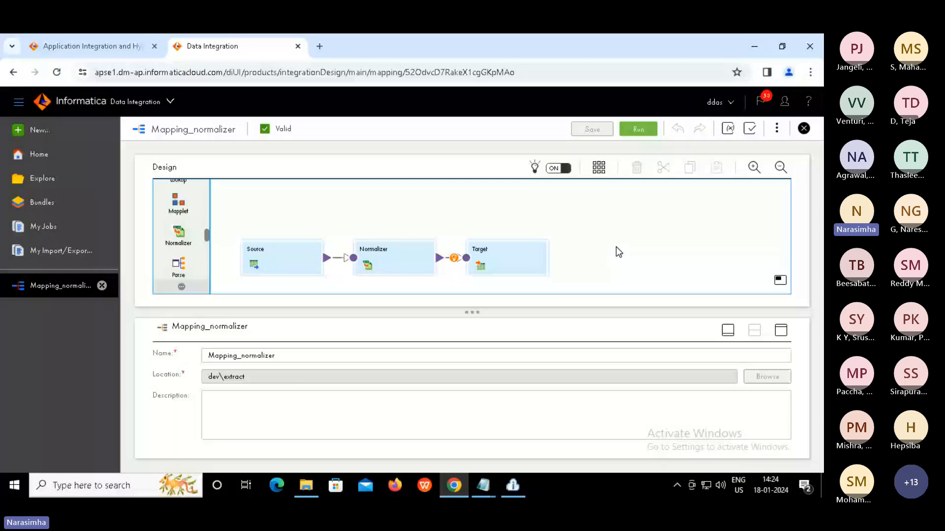
Run Mapping_normalizer on the runtime environment 666ceacc5cf4518.
click(639, 129)
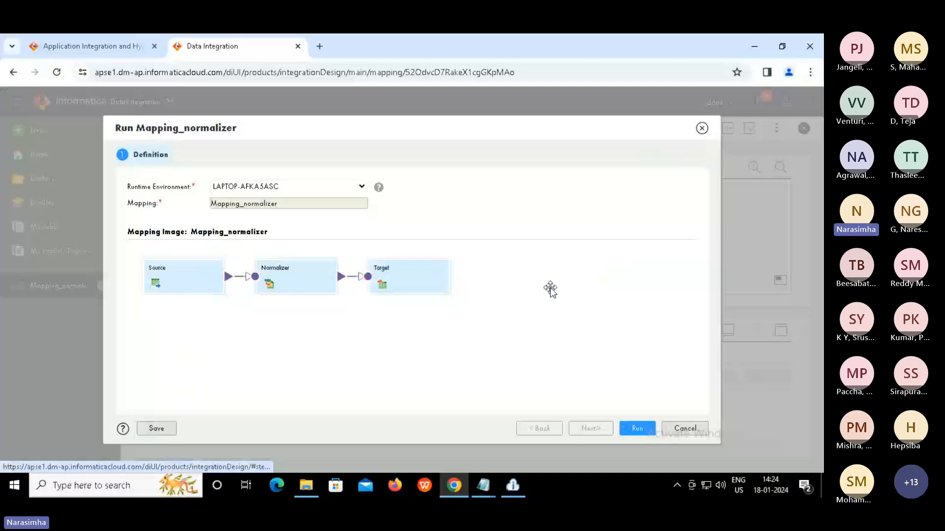
click(362, 187)
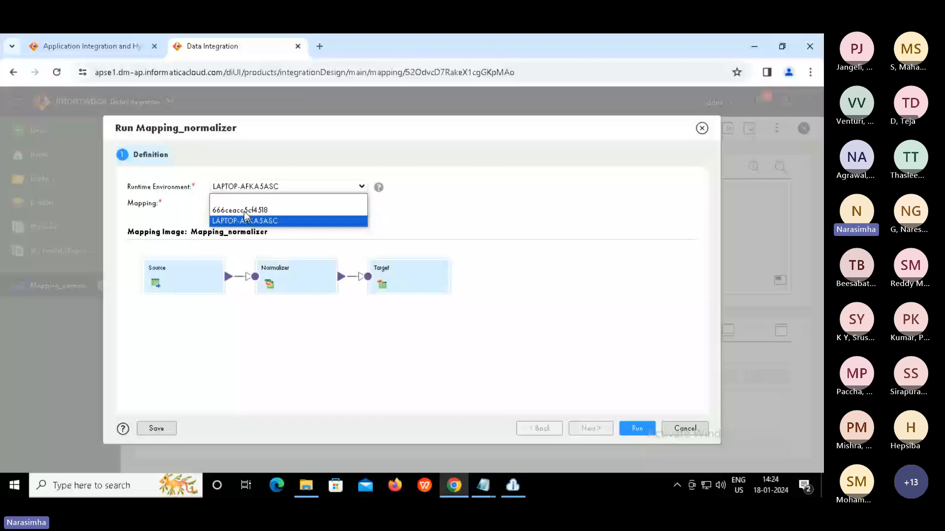
click(244, 211)
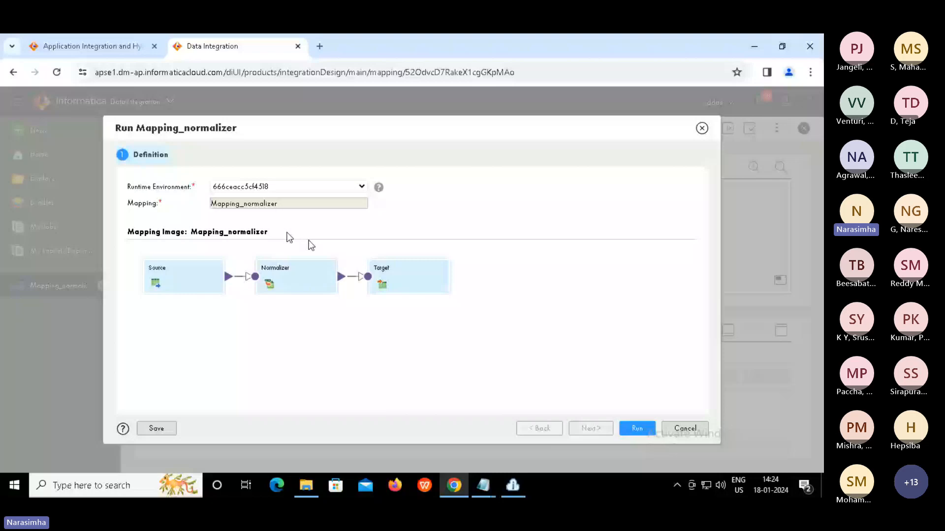
click(637, 428)
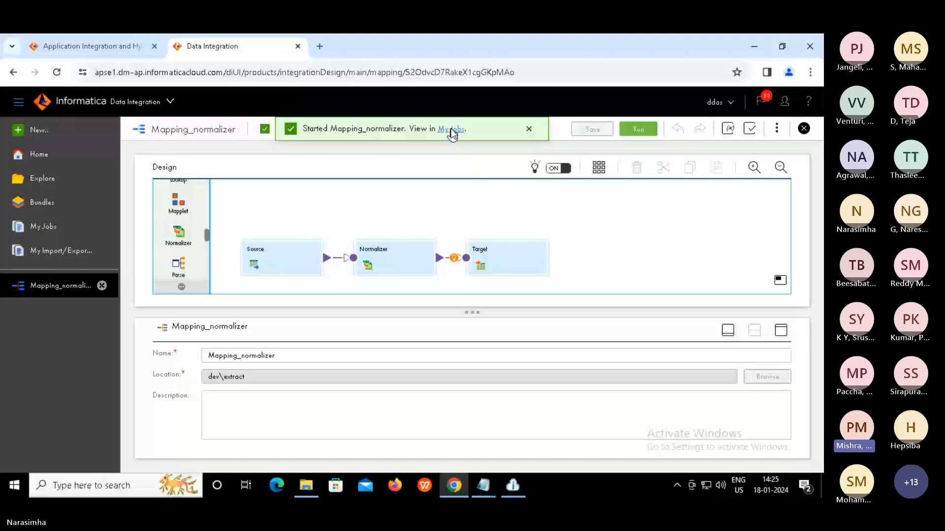
View the started run in My Jobs and refresh the list to check its status and rows processed.
click(450, 129)
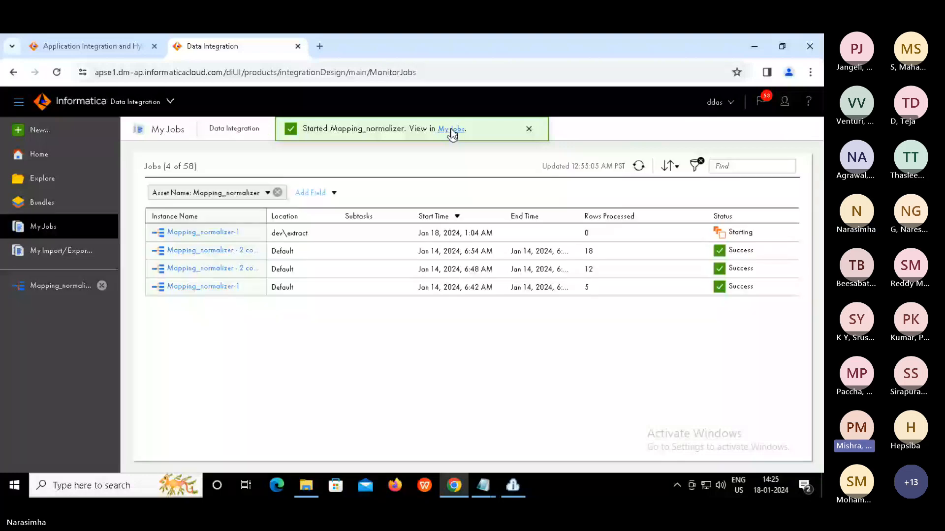
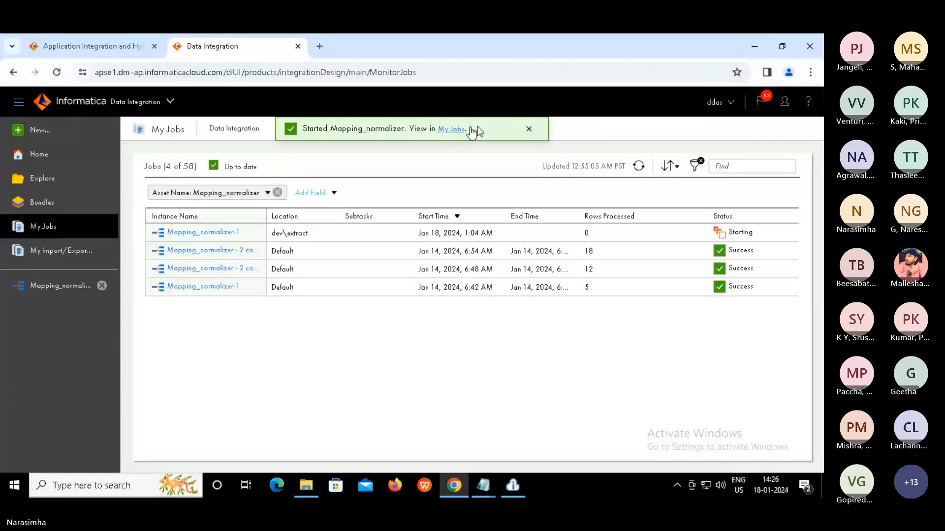
click(530, 126)
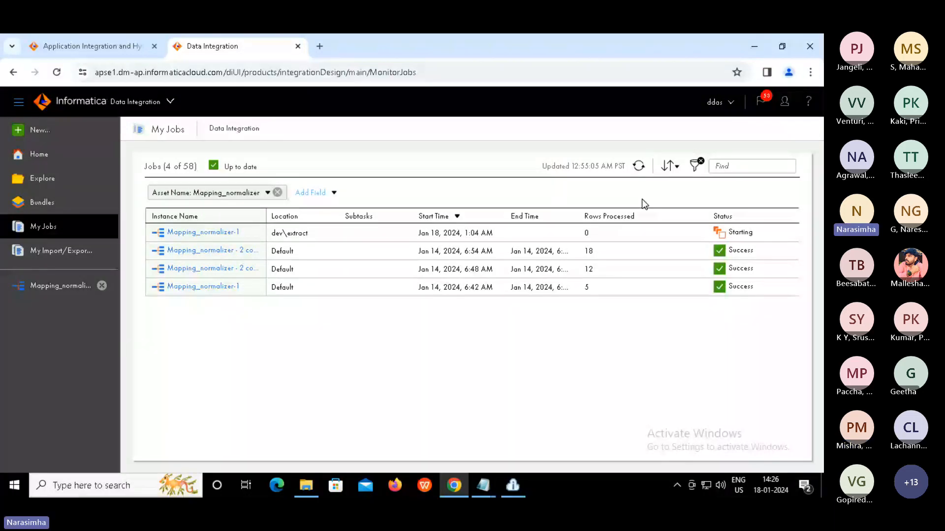
click(639, 167)
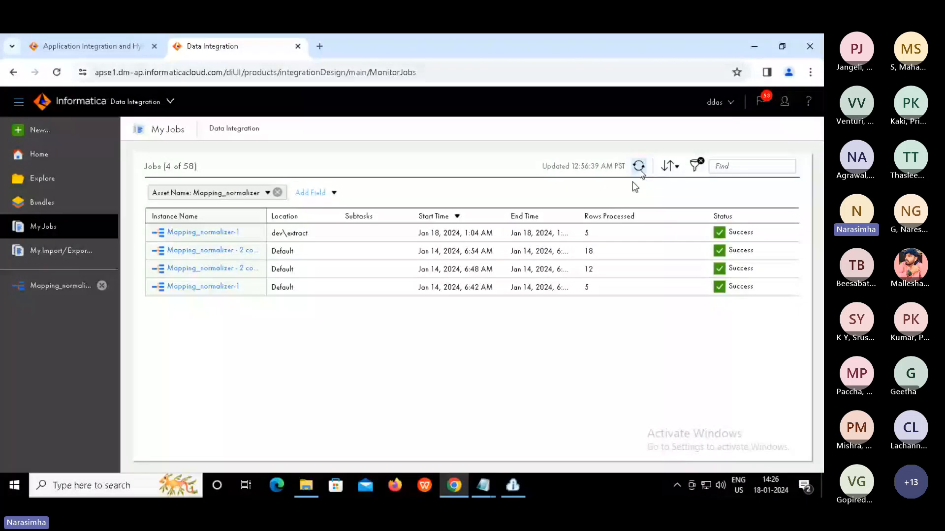
double_click(586, 232)
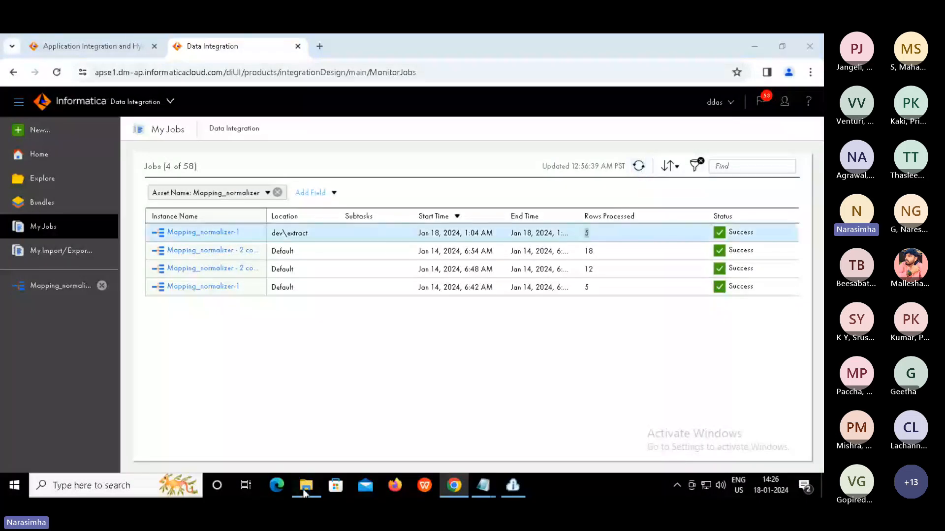
Switch to File Explorer and open the output file normalizer_tgt from the Target folder to inspect its rows.
click(306, 485)
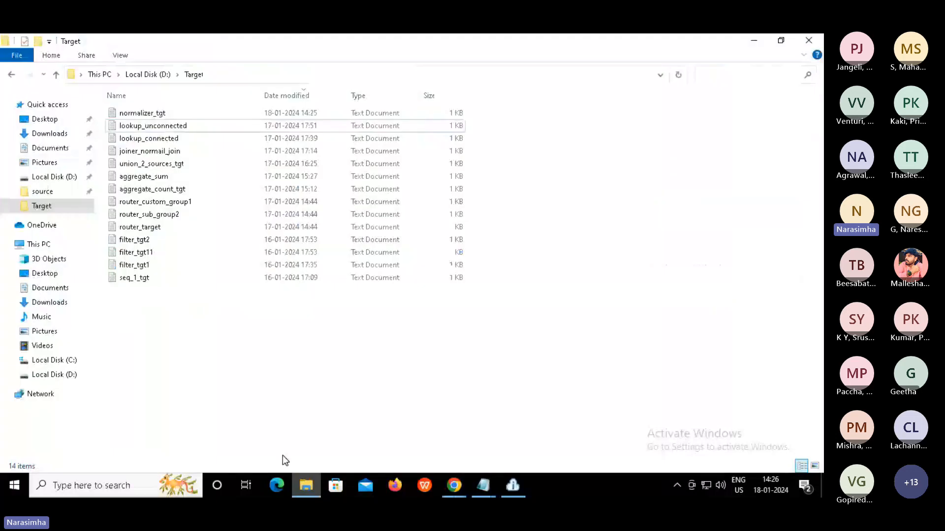
click(149, 114)
double_click(149, 114)
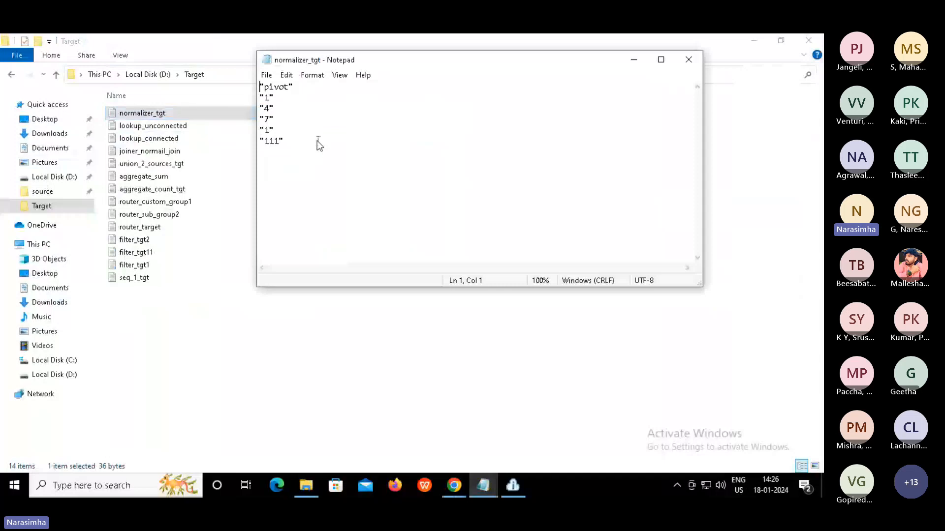
click(317, 142)
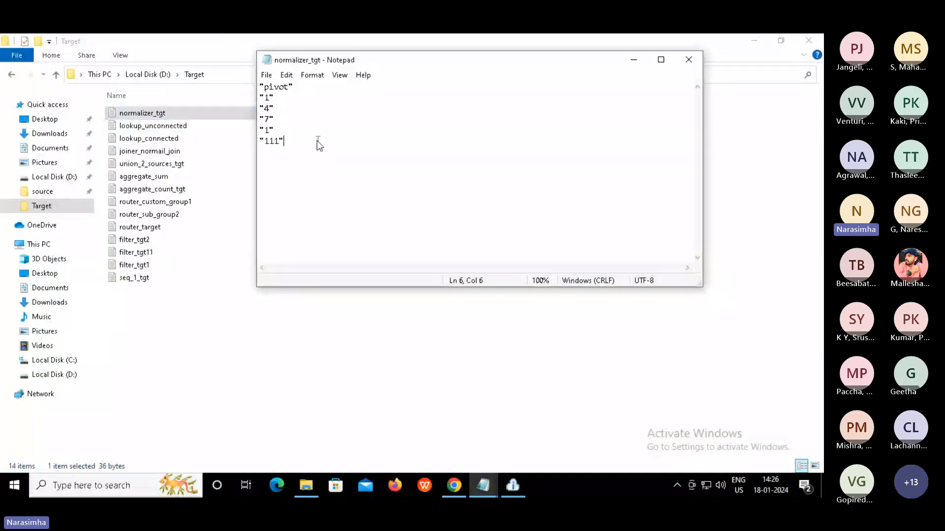
Open seq_1 from the source folder, highlight its data rows, and return to normalizer_tgt to compare them.
click(41, 194)
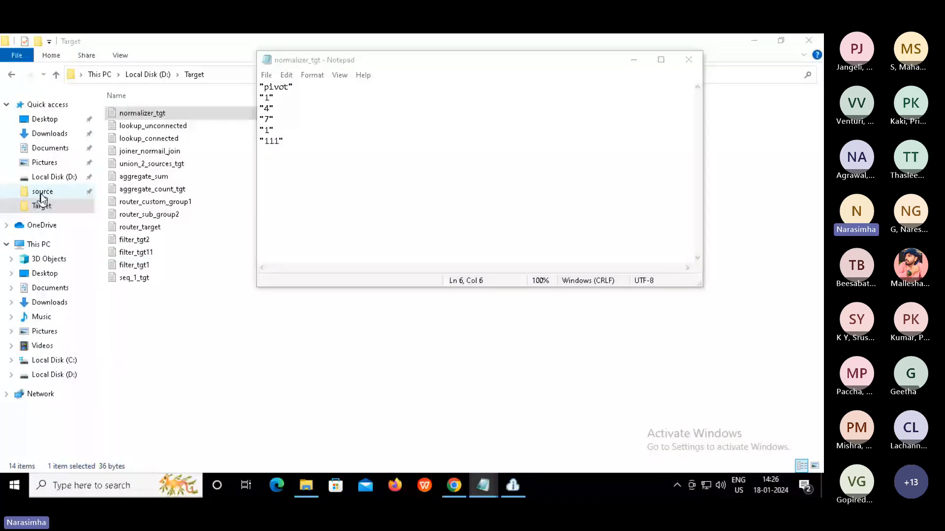
click(42, 194)
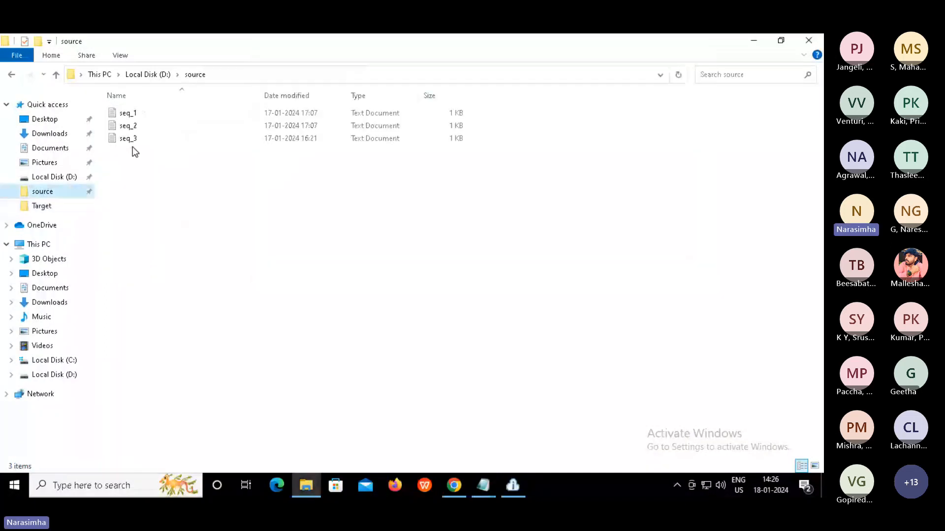
double_click(132, 116)
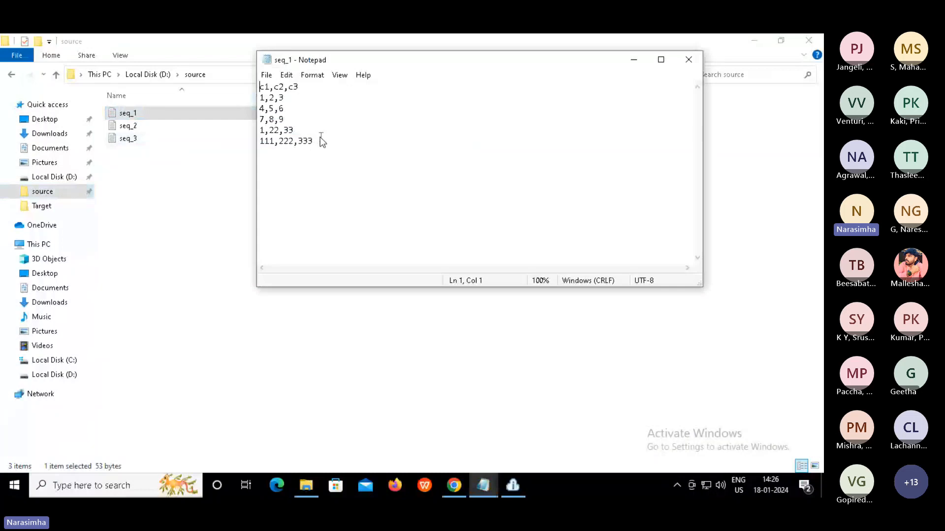
drag(315, 141, 255, 103)
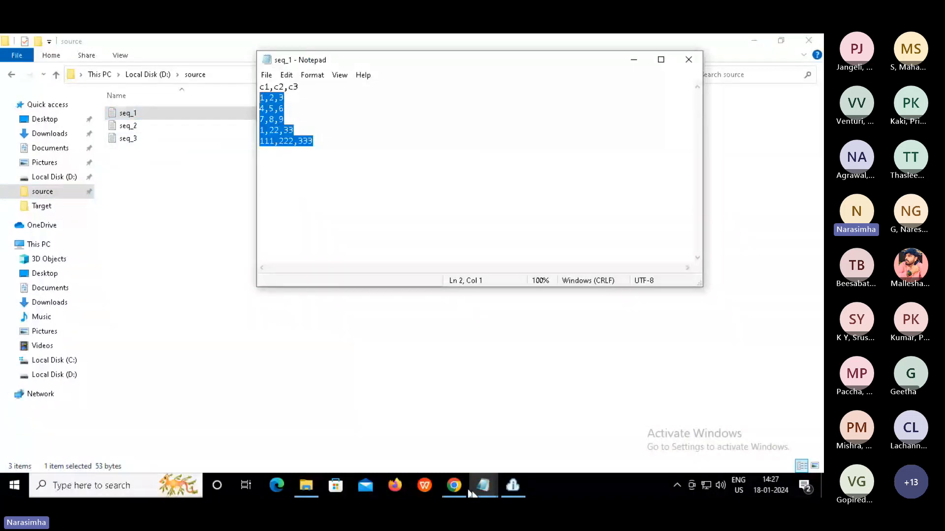
mouse_move(482, 492)
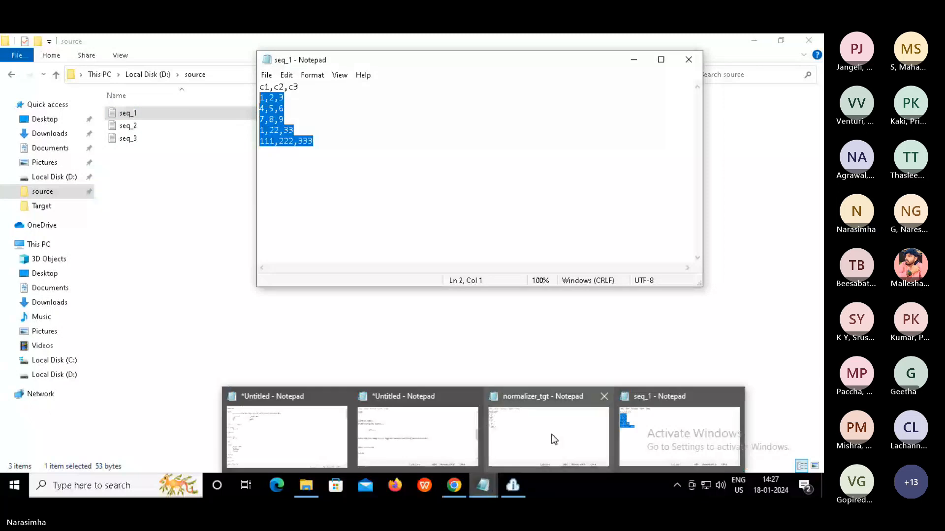
click(554, 439)
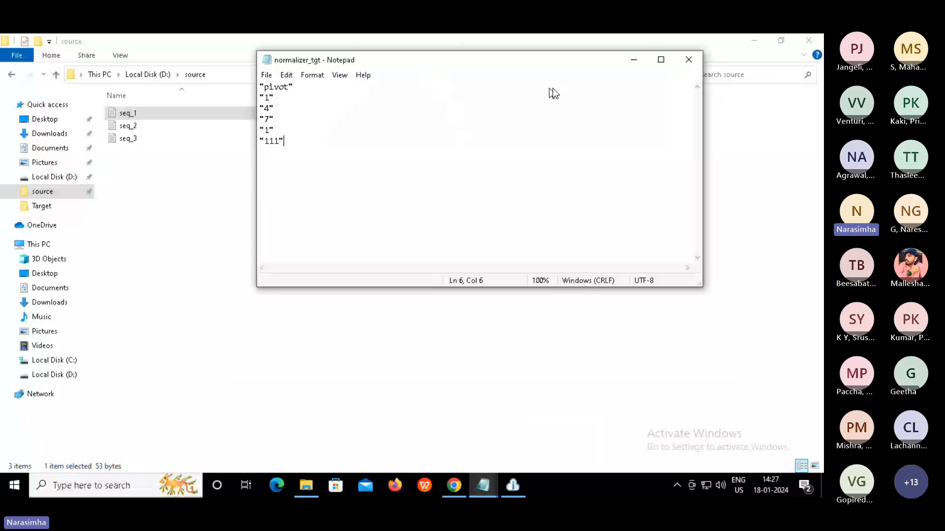
Move normalizer_tgt aside to compare its rows with seq_1, and put both files out of view.
drag(497, 60, 634, 79)
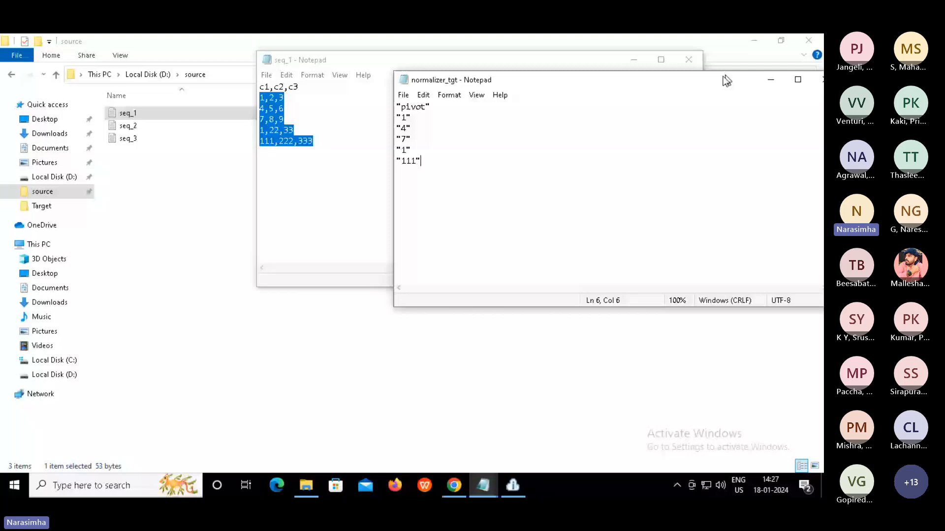
click(769, 81)
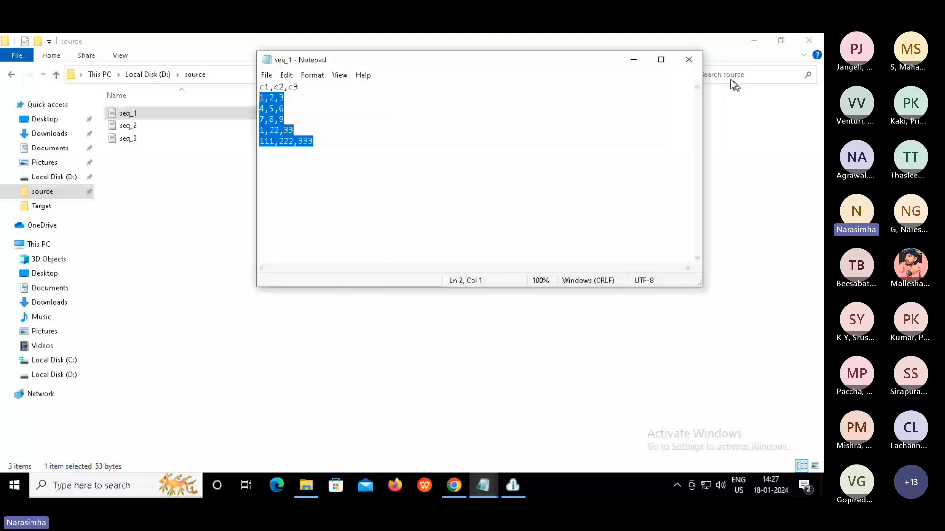
click(733, 147)
Switch to Mapping_normalizer in Chrome and set Occurs to 2 for the Normalizer's pivot field.
mouse_move(454, 486)
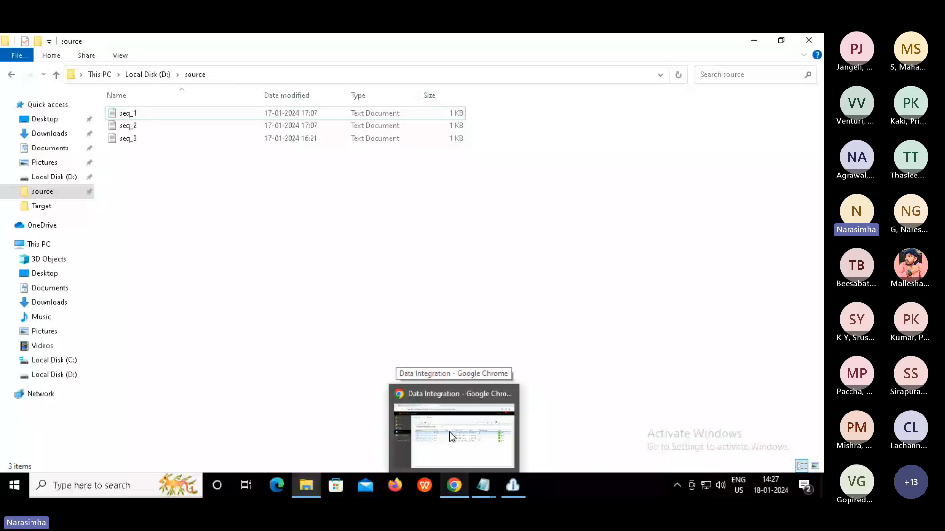
click(450, 432)
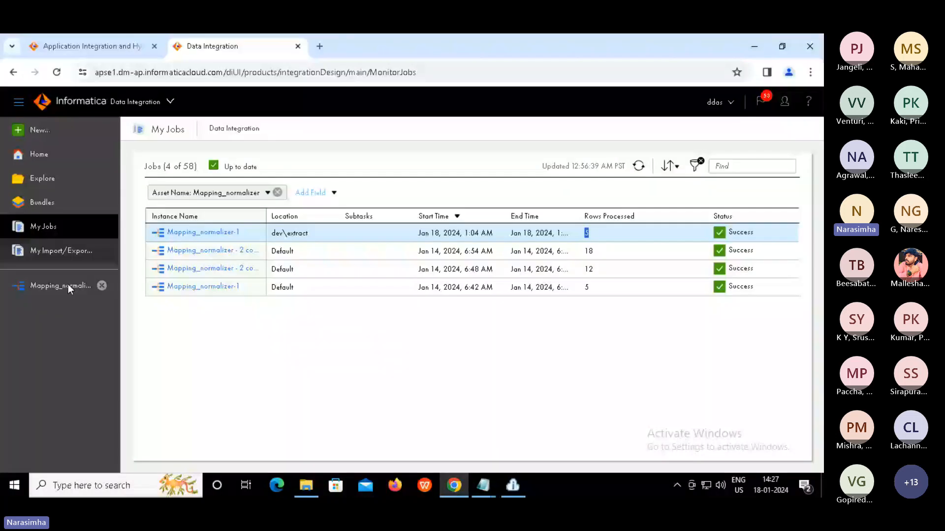
click(68, 285)
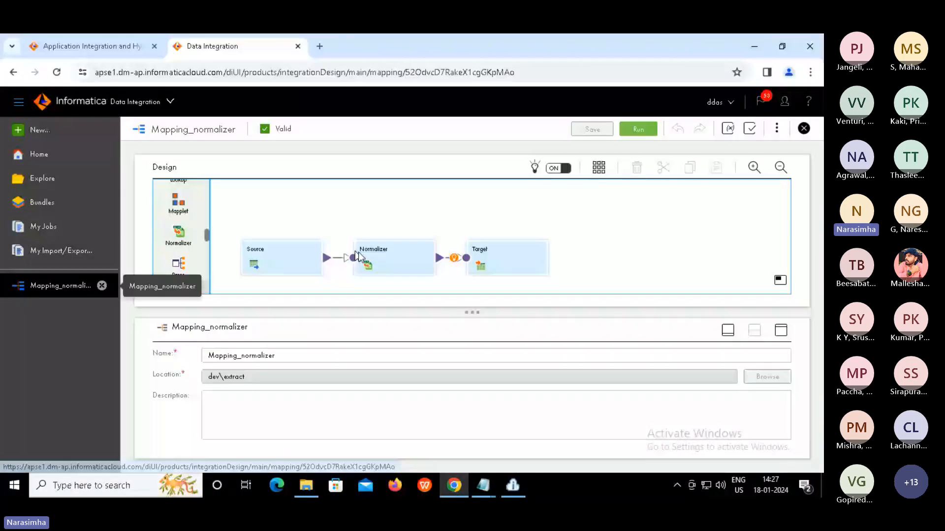
double_click(385, 257)
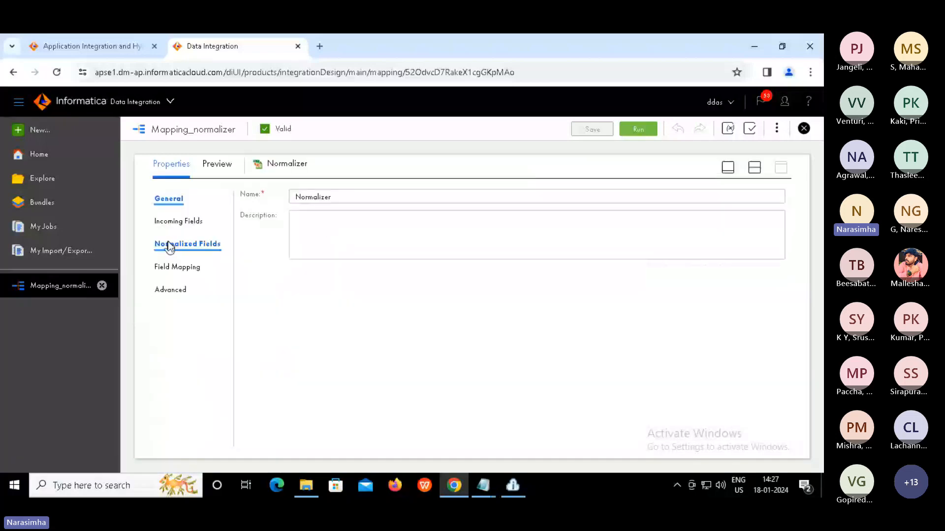
click(169, 244)
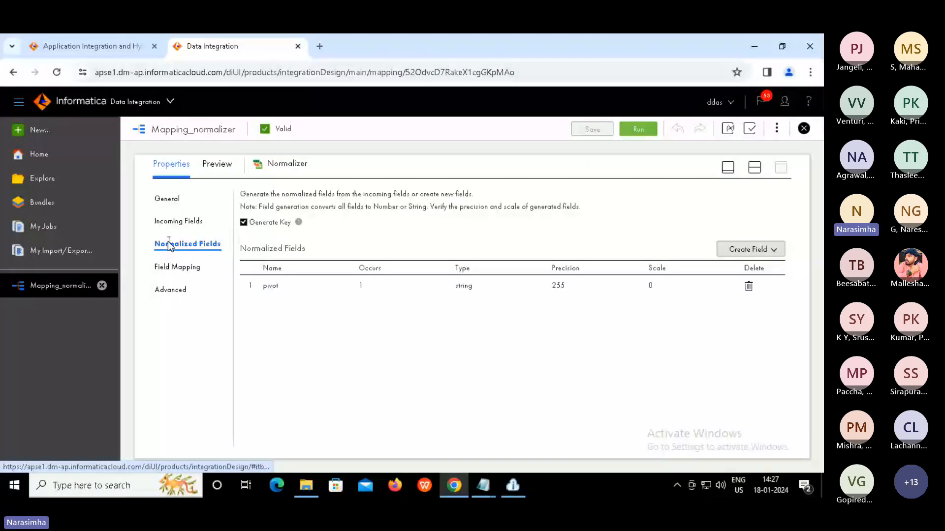
click(366, 285)
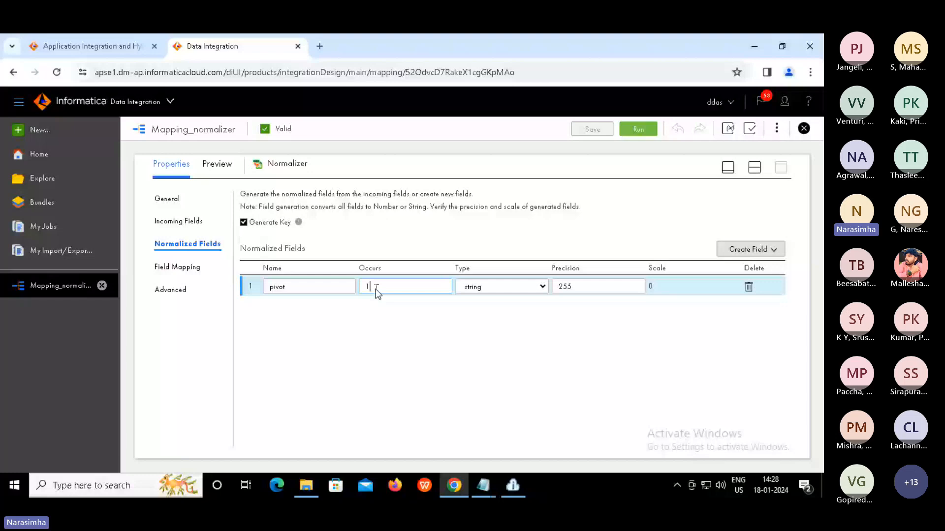
key(BackSpace)
text(2)
key(Return)
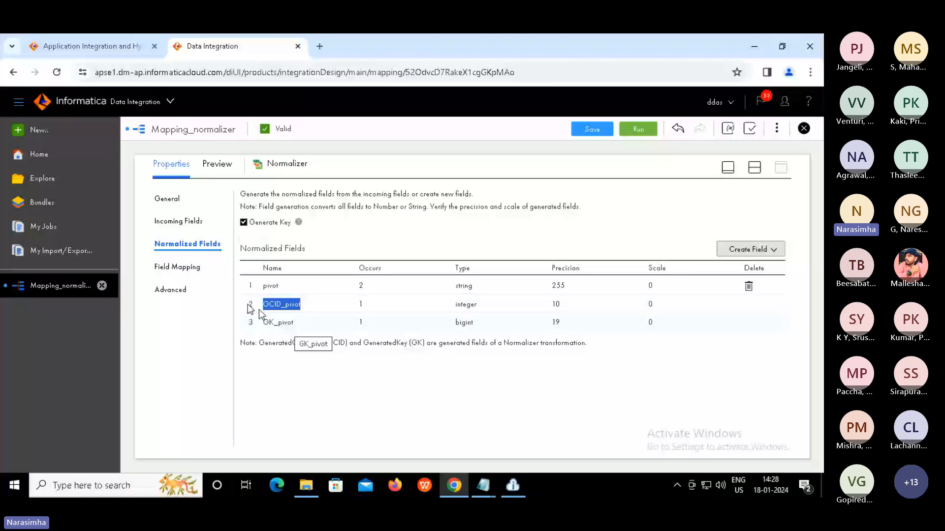
Map incoming field c2 to pivot_2 and c1 to pivot_1 in the Normalizer's field mapping.
click(181, 267)
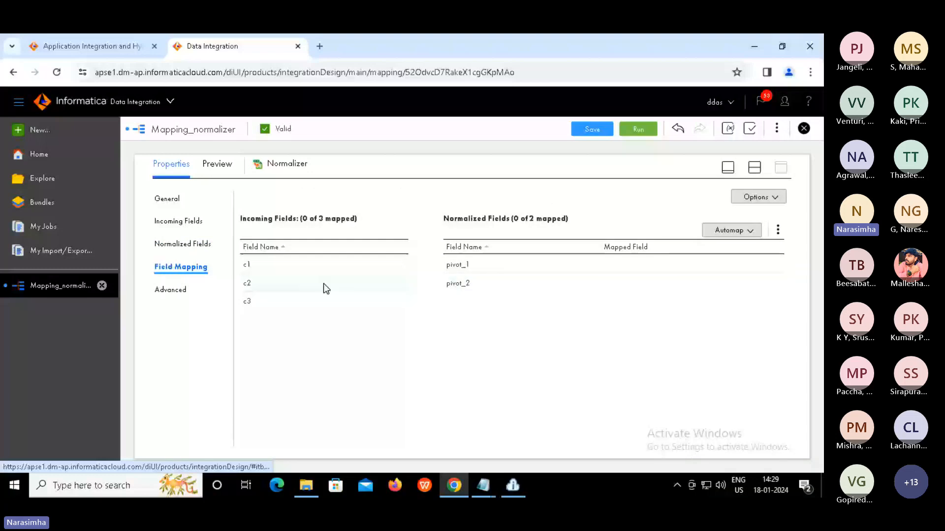
drag(394, 282, 484, 284)
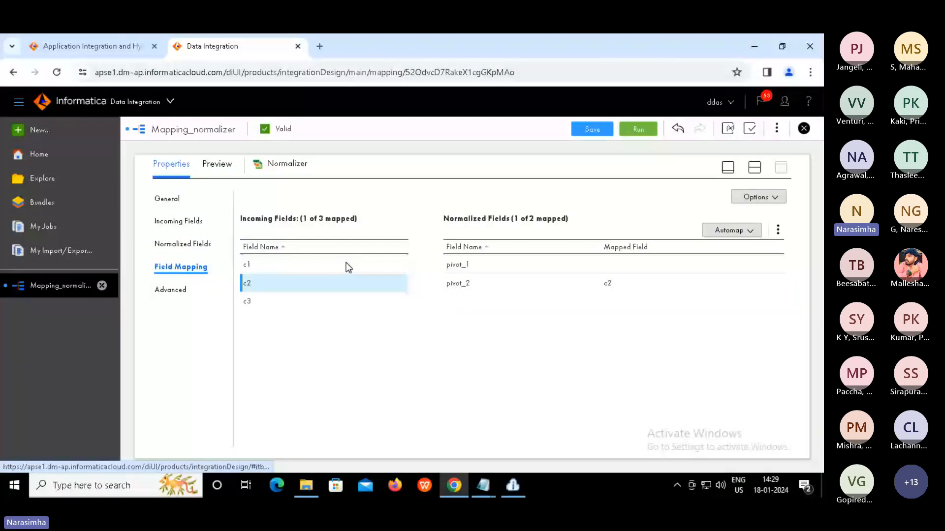
drag(359, 259, 574, 271)
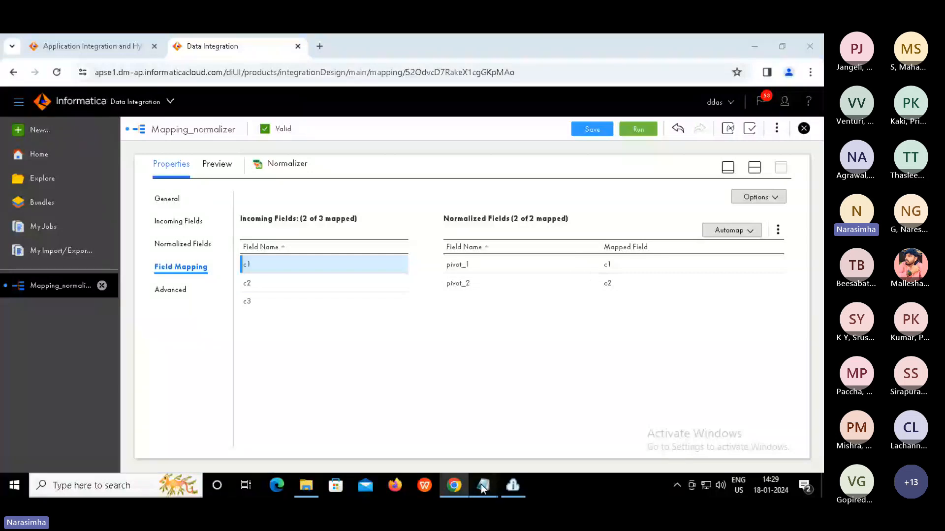
Check the c1 and c2 columns in the seq_1 source file against the field mapping, and return to the mapping.
mouse_move(480, 485)
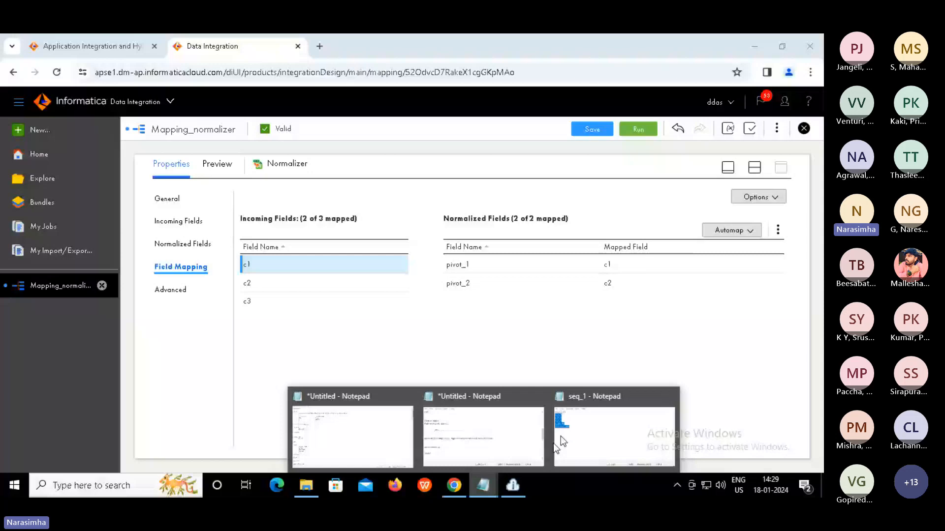
click(560, 436)
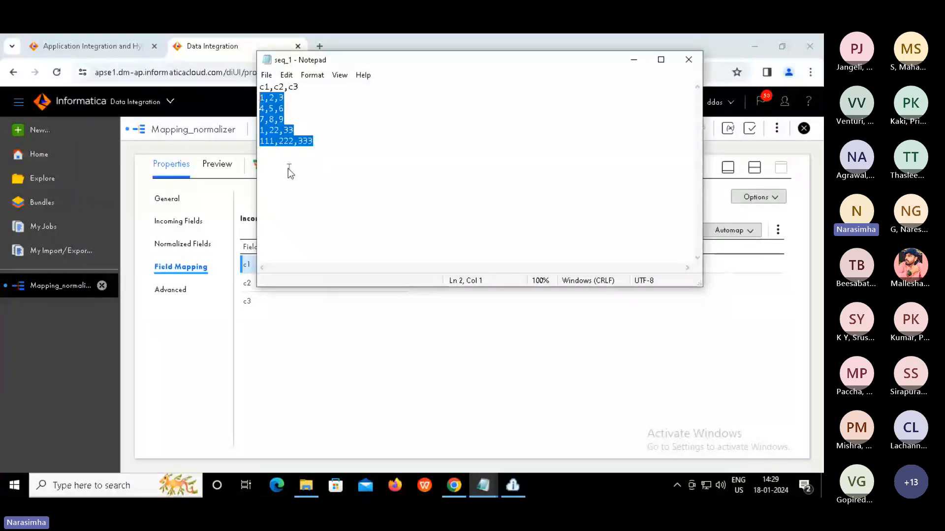
click(453, 364)
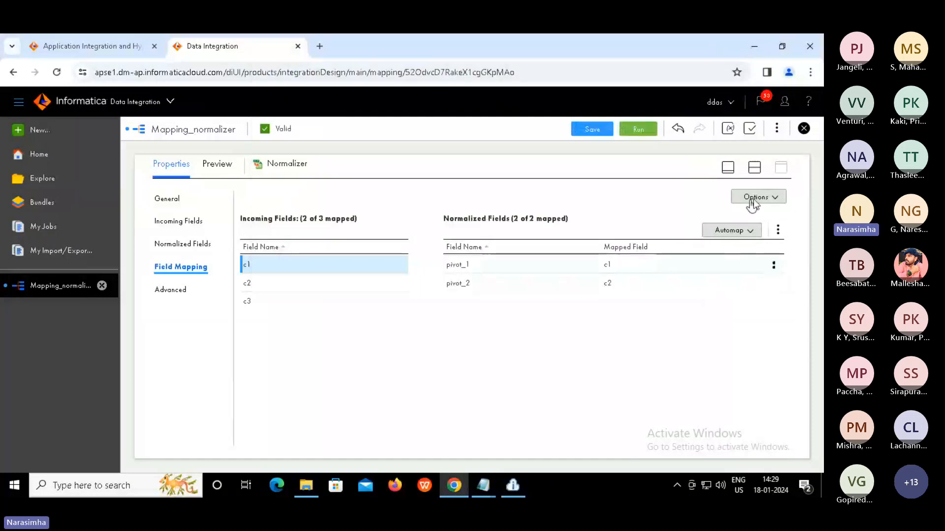
Restore the split design and properties view, and leave the full-screen lab for the Teams meeting.
click(755, 169)
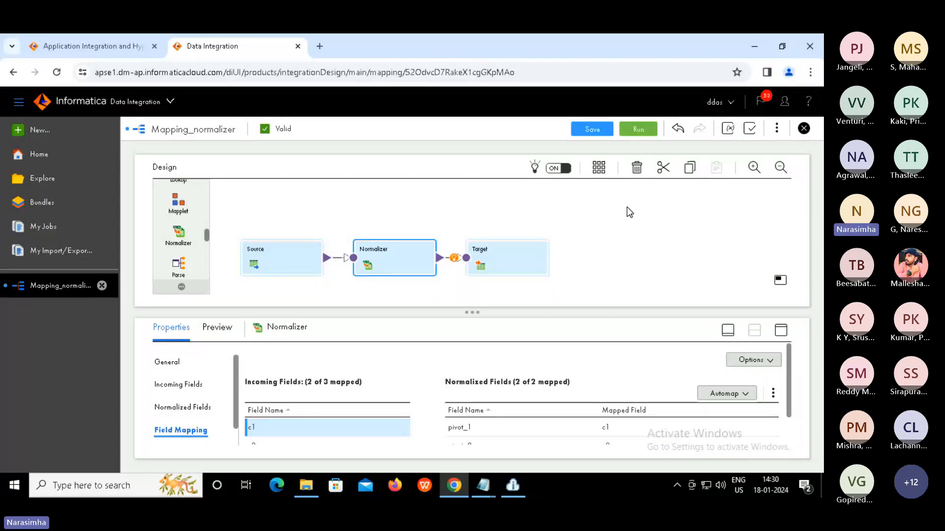
key(Escape)
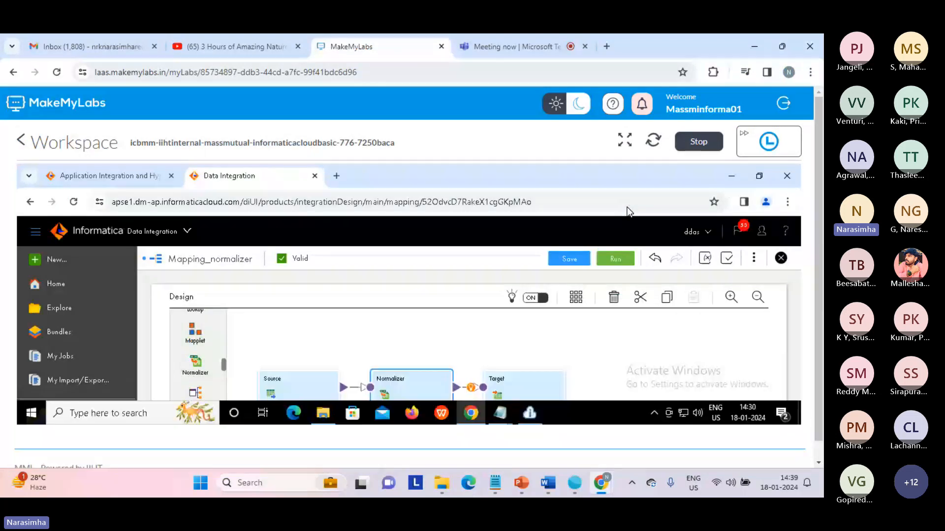
click(514, 45)
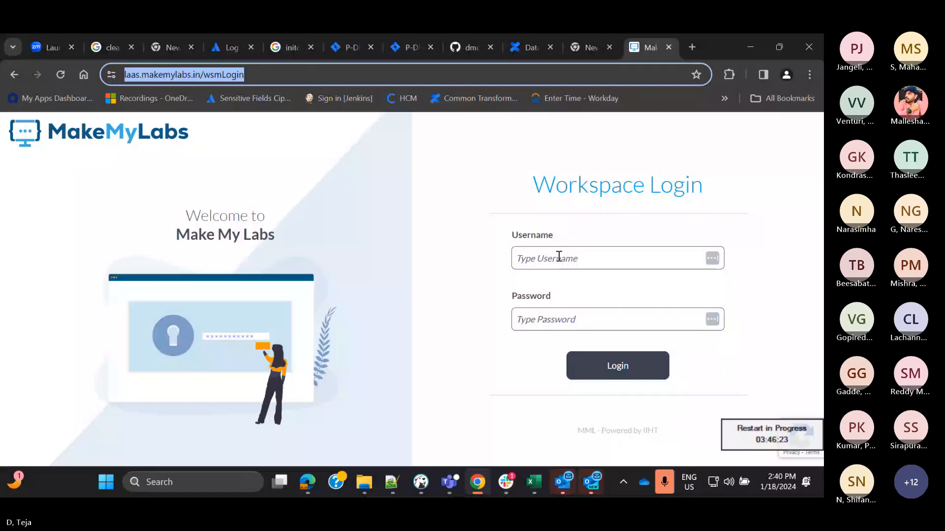
Copy the lab workspace invitation link from the Informatica Cloud Basic email in Outlook and try loading it in Chrome.
click(558, 258)
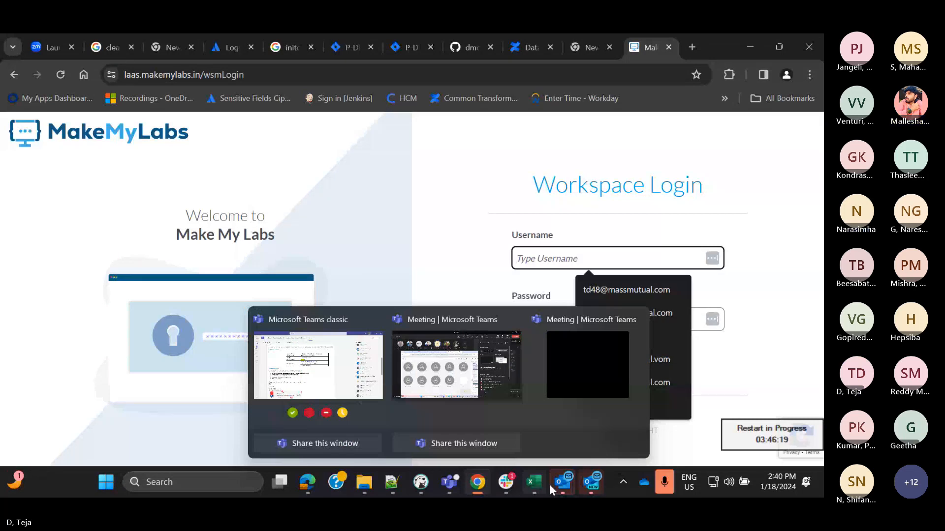
click(552, 483)
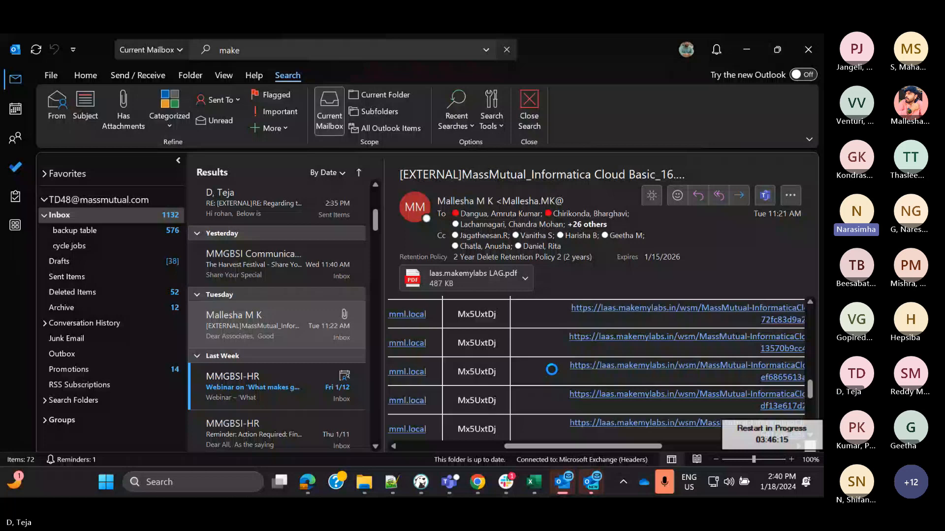
mouse_move(551, 369)
mouse_down()
mouse_move(643, 374)
mouse_move(470, 357)
mouse_move(389, 371)
mouse_move(561, 367)
mouse_up()
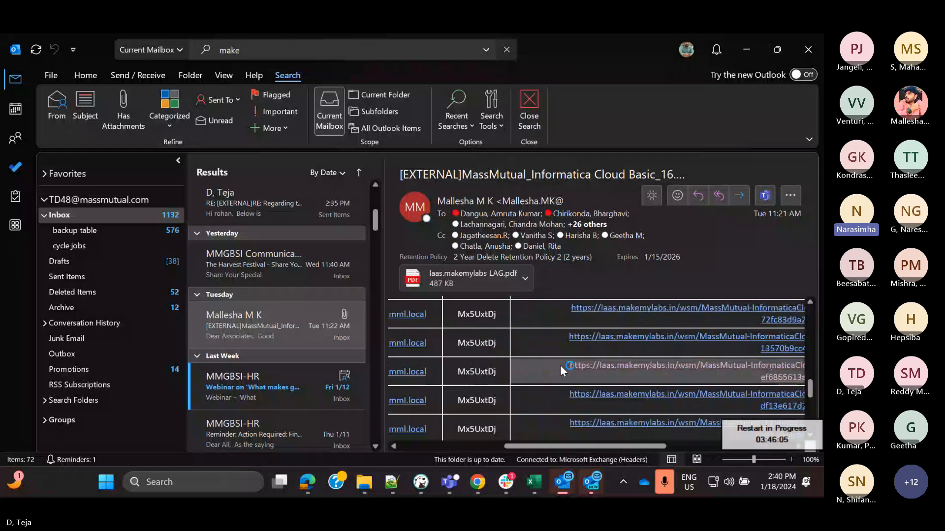
click(740, 55)
click(452, 81)
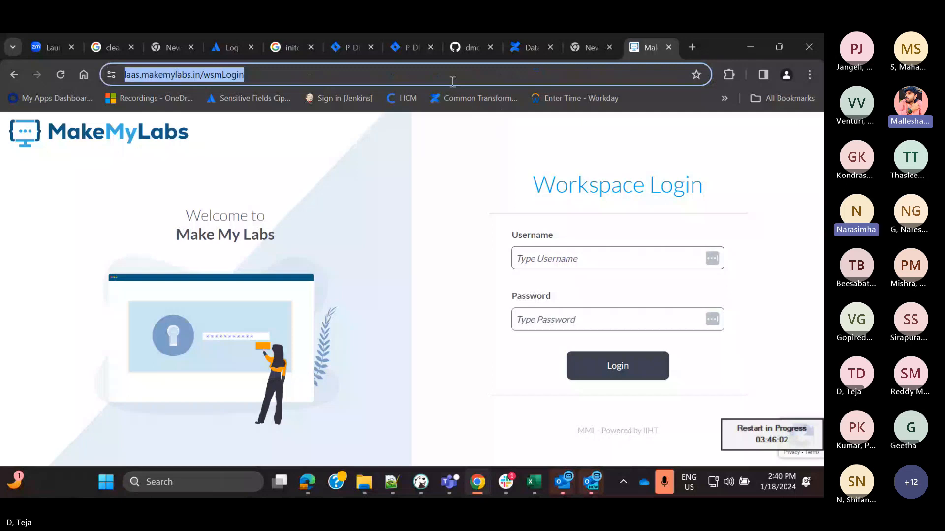
key(ctrl+v)
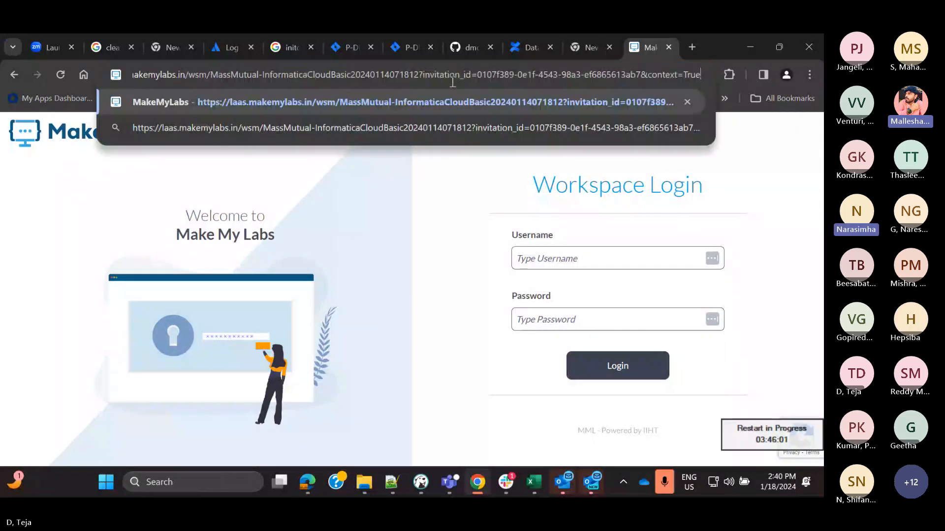
key(Return)
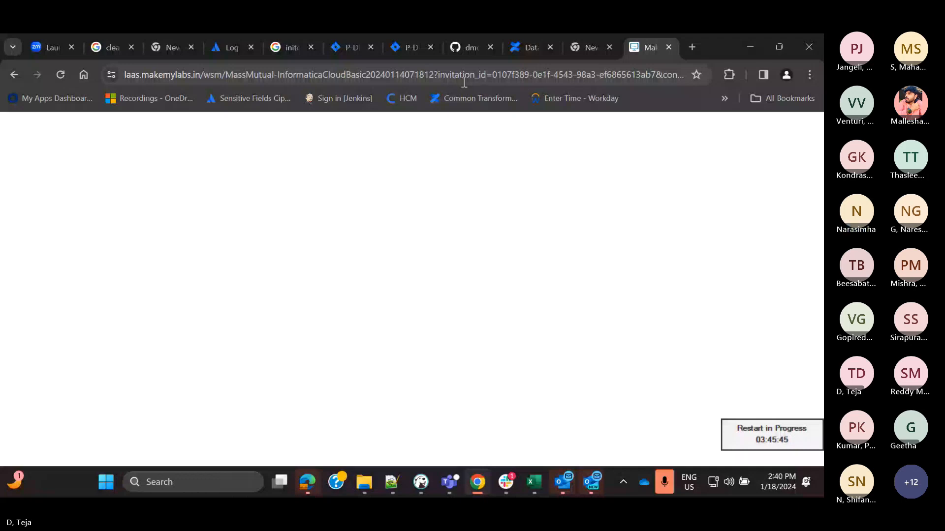
click(529, 71)
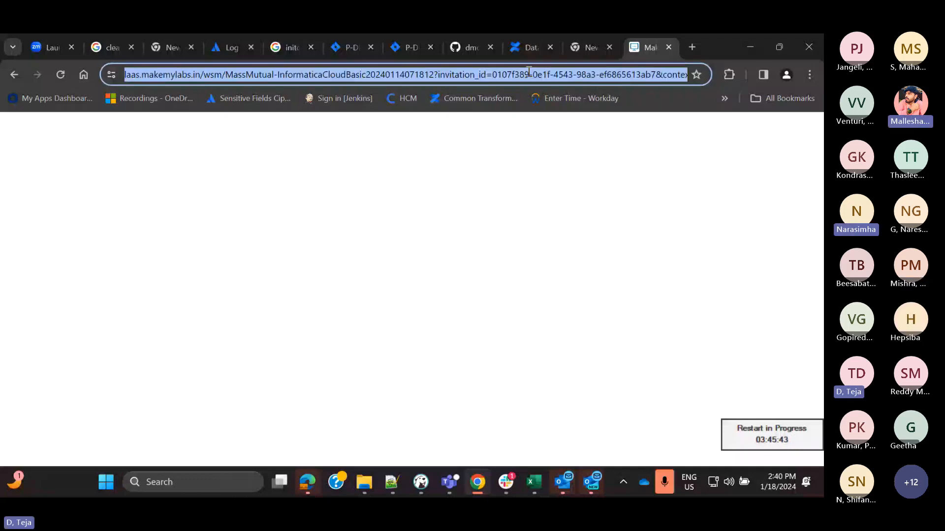
key(Return)
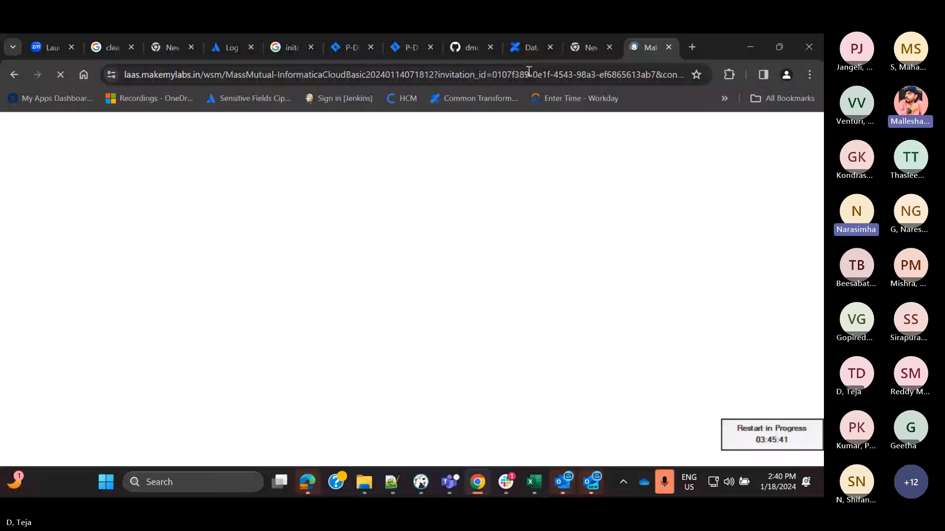
Open the copied invitation link in a new incognito window.
click(809, 75)
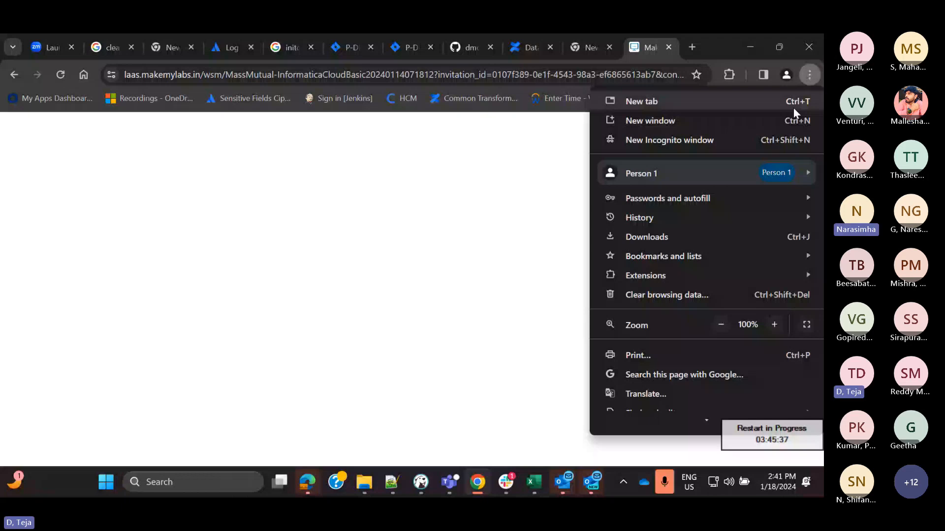
click(718, 140)
key(ctrl+v)
key(Return)
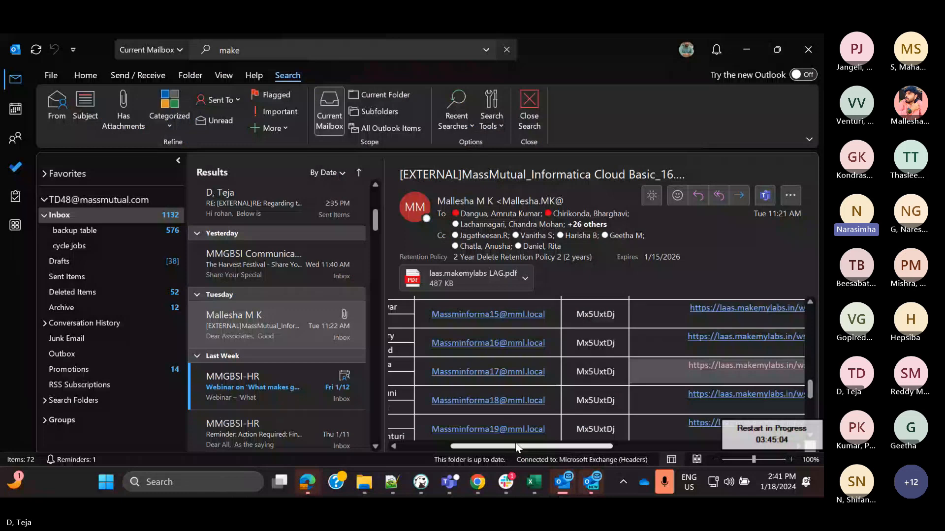
Sign in to the workspace with the assigned username and account password from the email, completing the stairs image verification.
drag(516, 447, 505, 446)
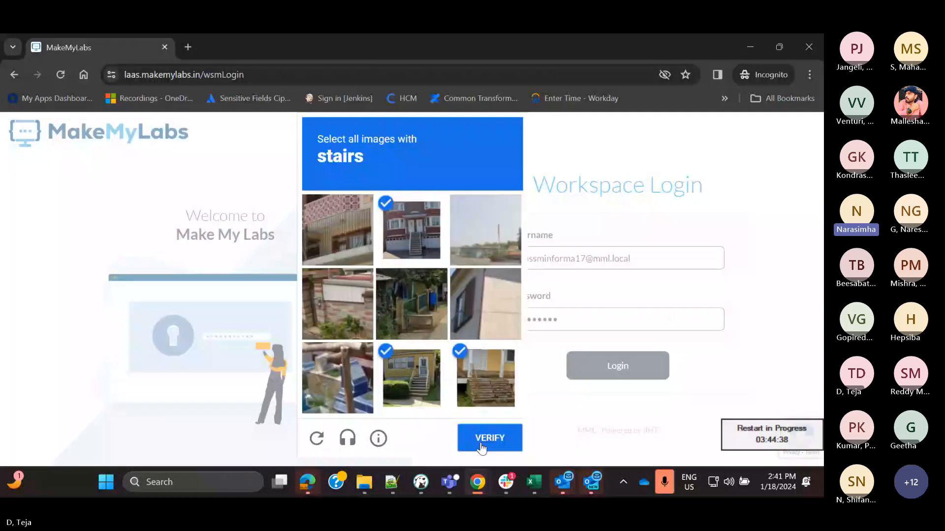
click(481, 444)
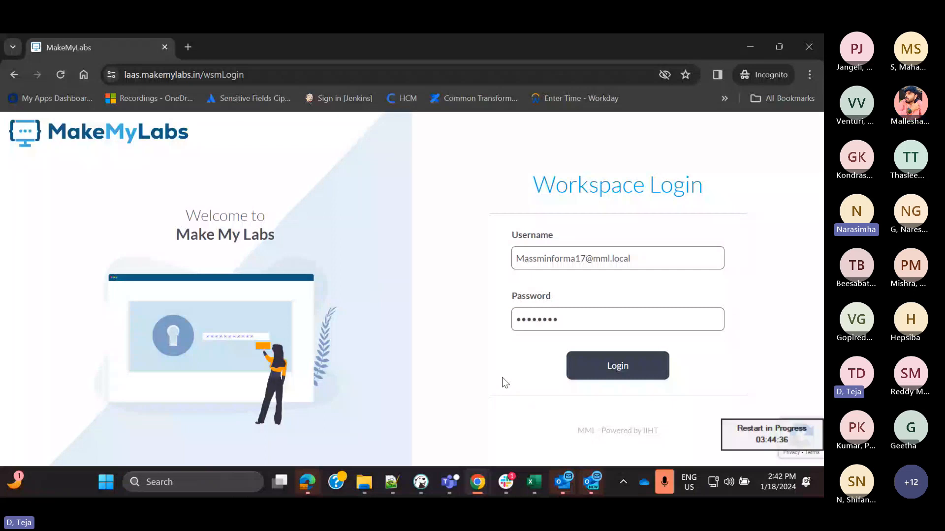
click(630, 362)
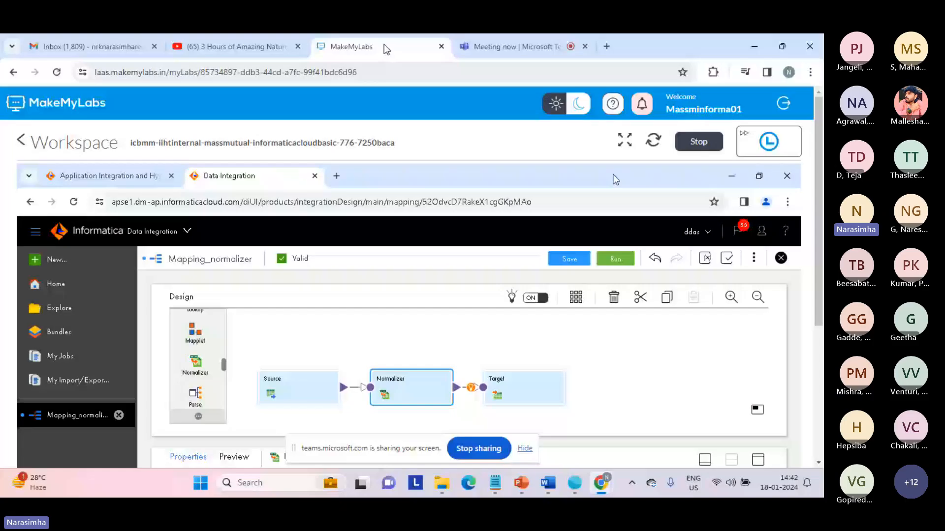
Return the lab to full screen, and save and run Mapping_normalizer in the preselected runtime environment.
click(524, 448)
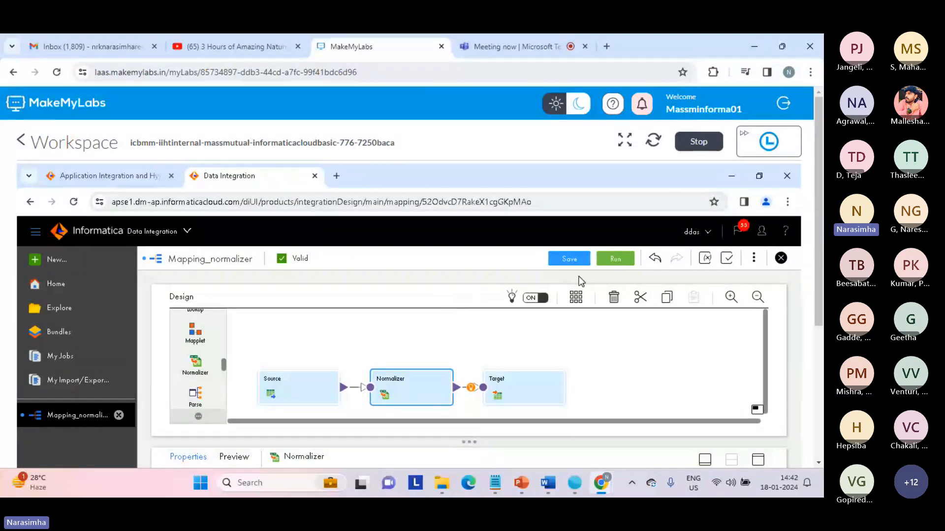
click(623, 141)
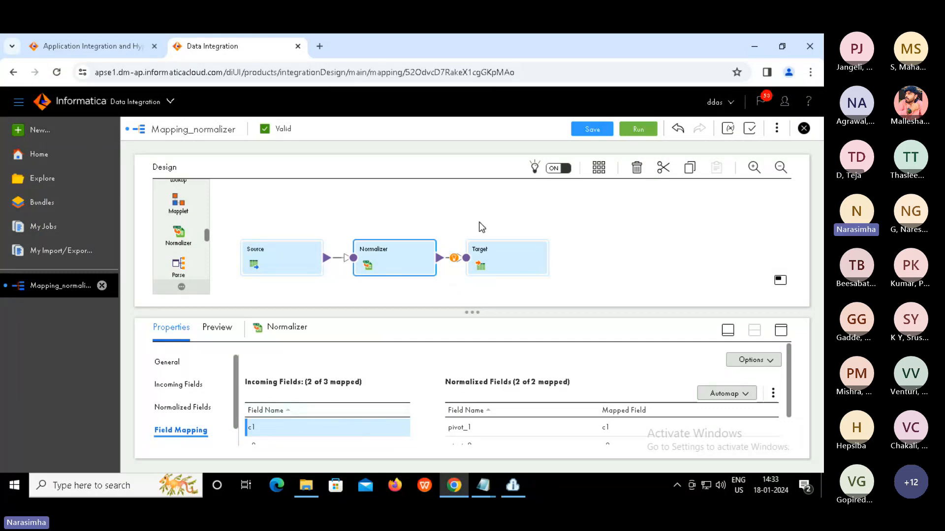
click(592, 128)
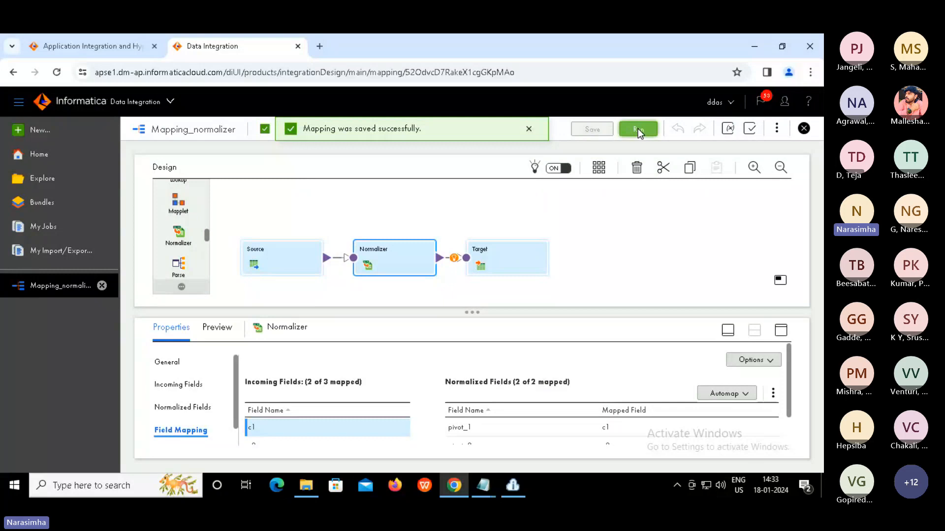
click(638, 129)
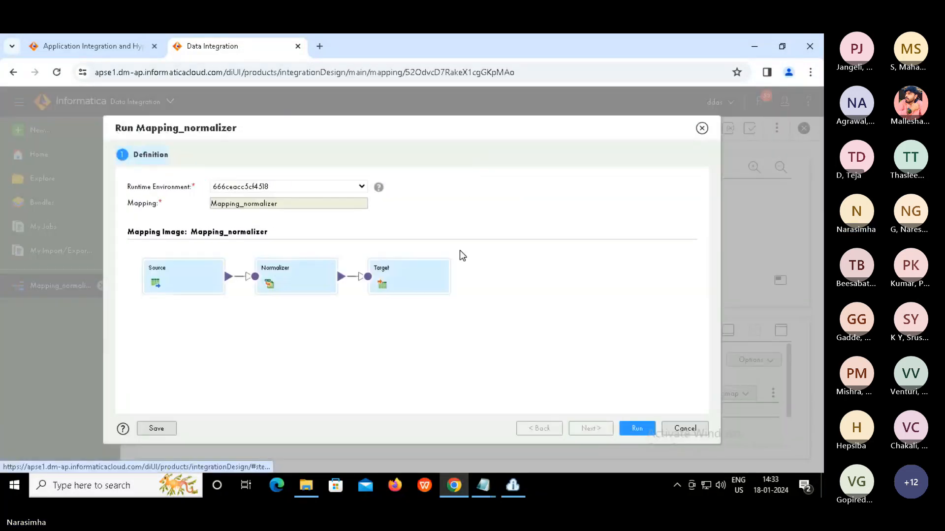
click(636, 428)
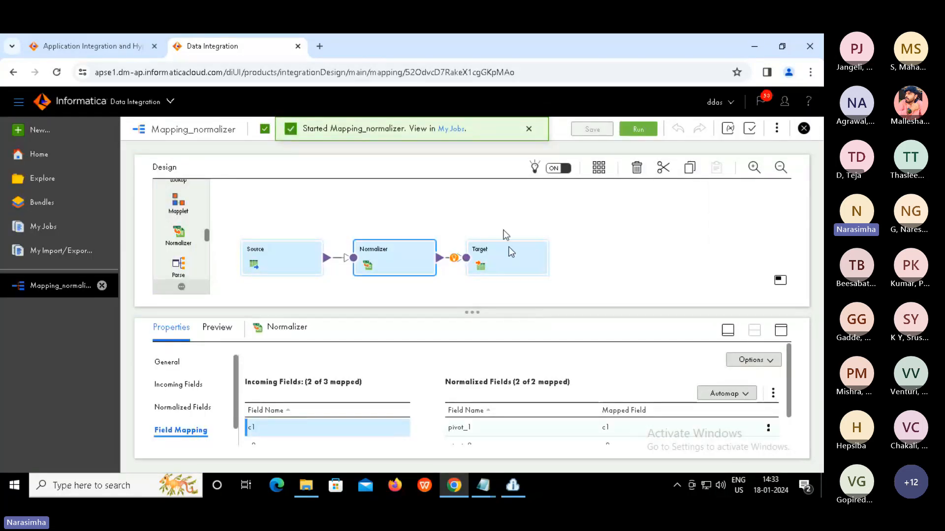
Open the job list for Mapping_normalizer, refresh it, and check the latest run's status and processed row count.
click(448, 130)
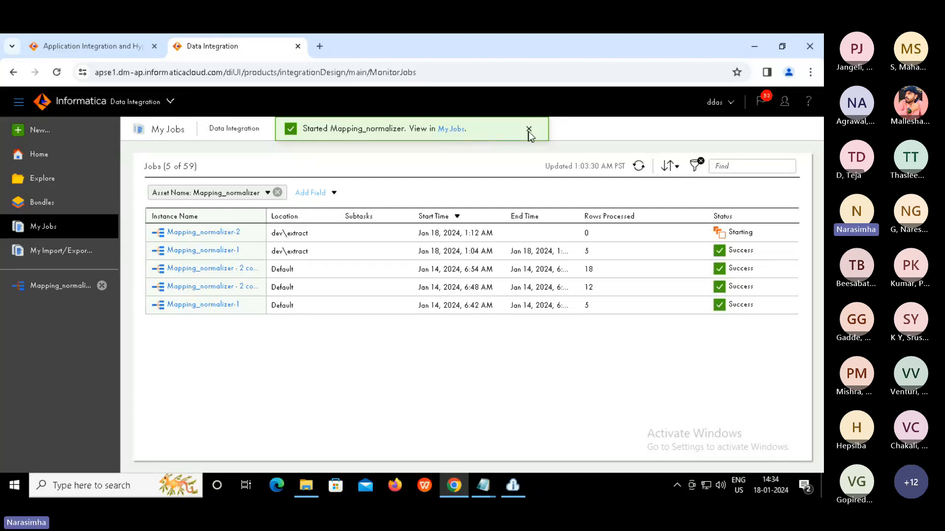
click(639, 167)
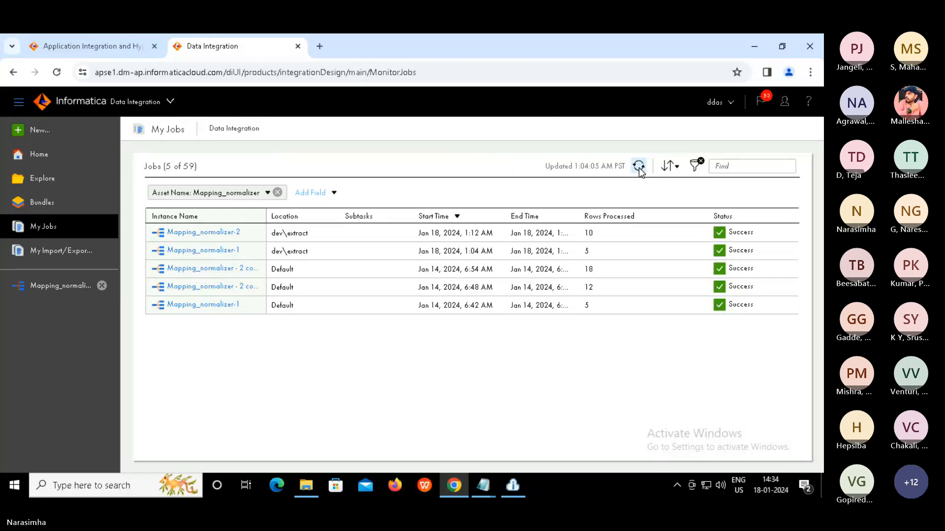
double_click(588, 233)
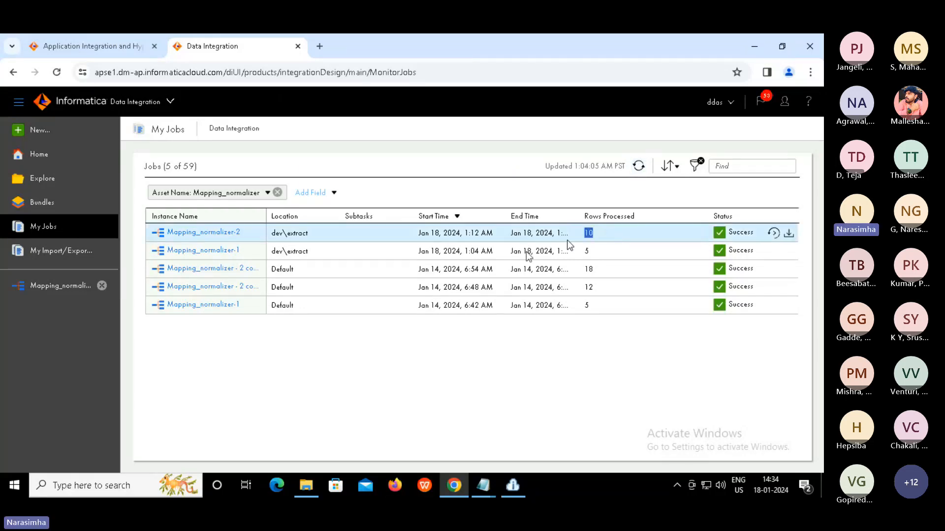
Open the normalizer_tgt text file from the Target folder on Local Disk (D:).
click(307, 486)
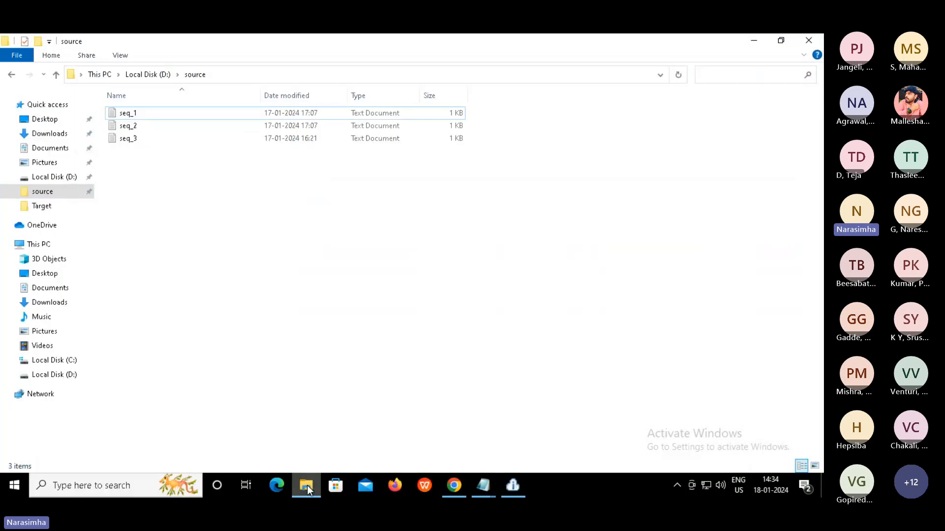
click(47, 207)
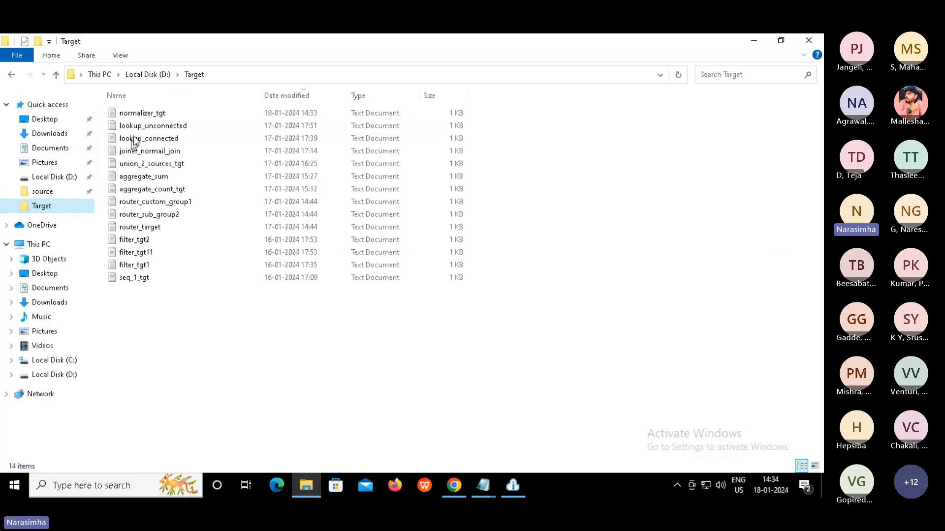
click(158, 116)
double_click(158, 115)
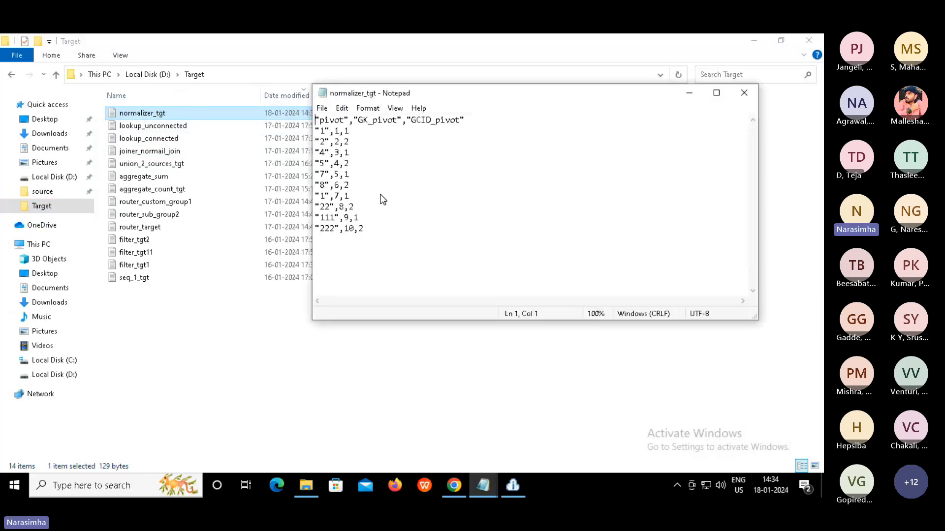
click(388, 238)
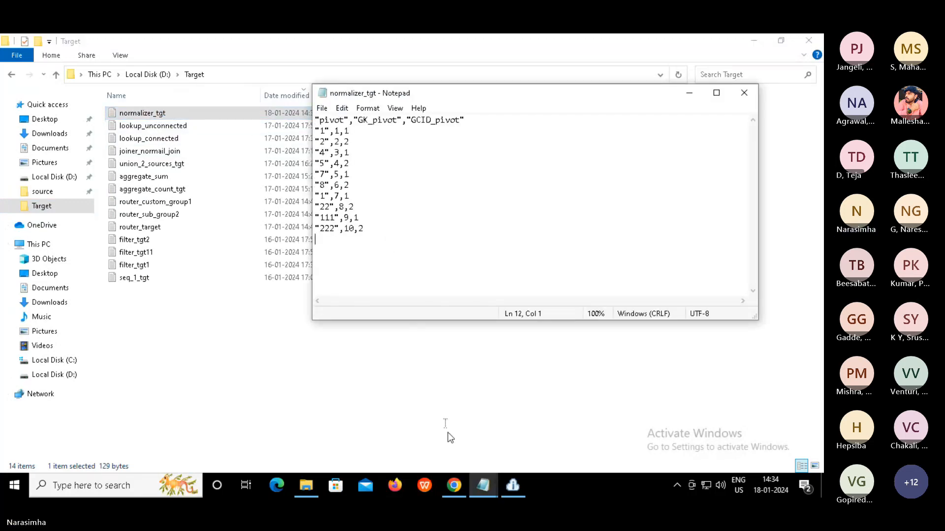
Place seq_1 beside normalizer_tgt and compare the c1 and c2 source values of the first two rows with the pivot output.
mouse_move(484, 477)
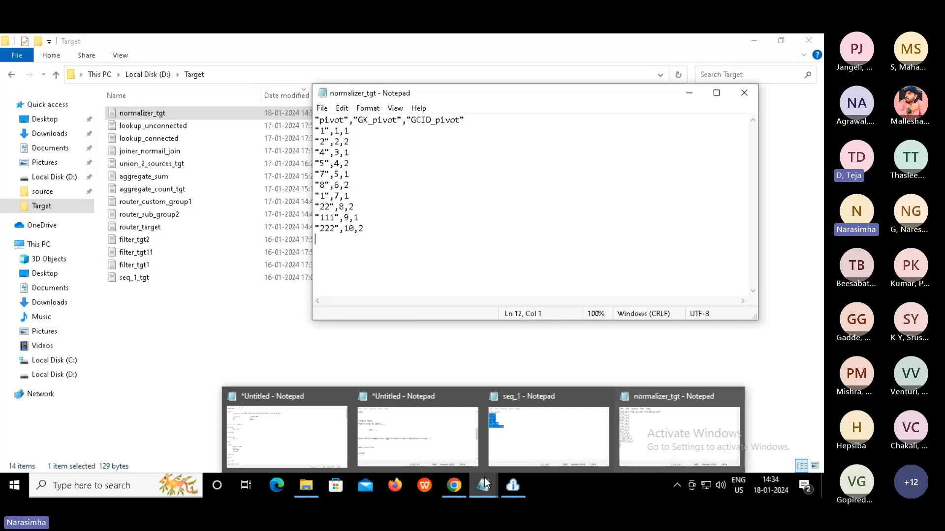
click(527, 436)
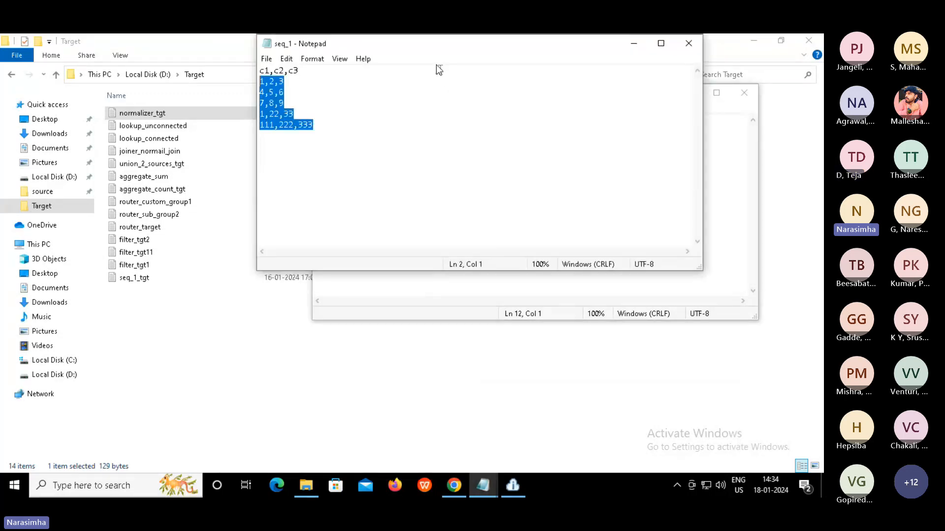
drag(411, 49, 571, 111)
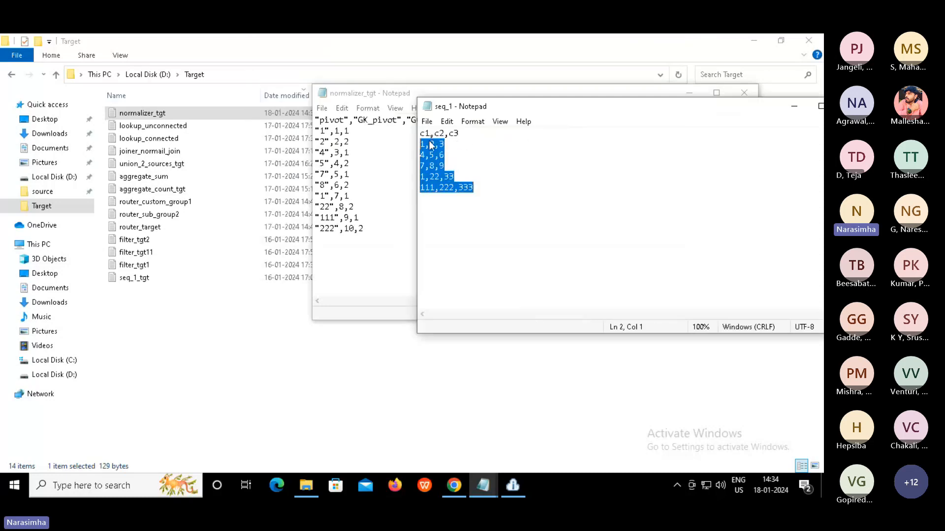
key(Left)
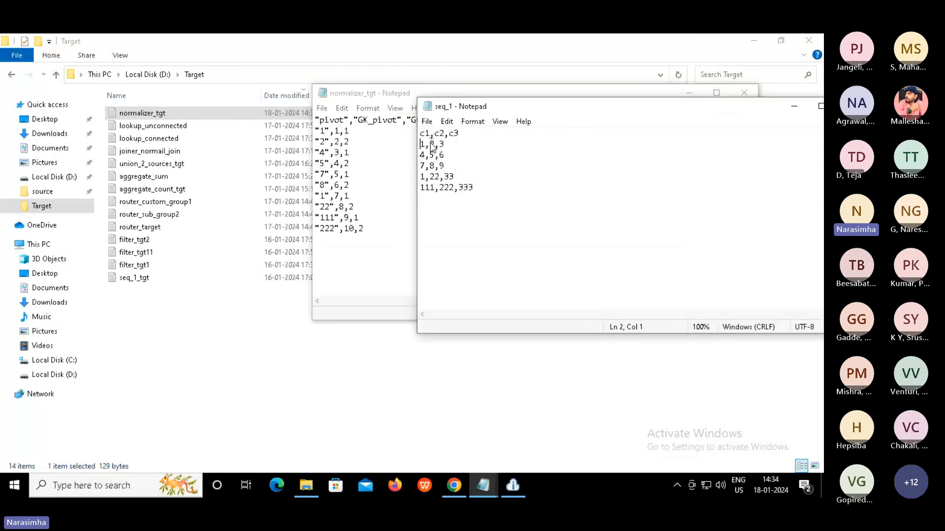
click(431, 146)
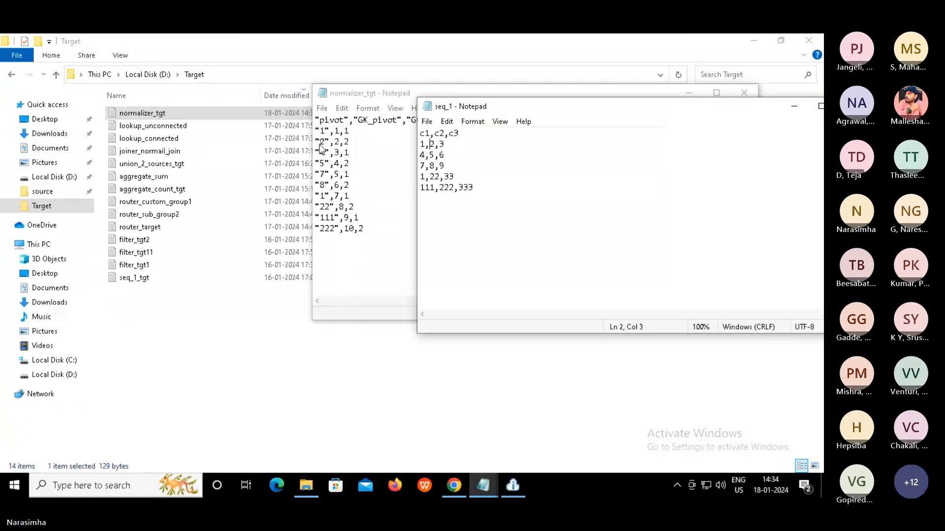
drag(321, 143, 324, 143)
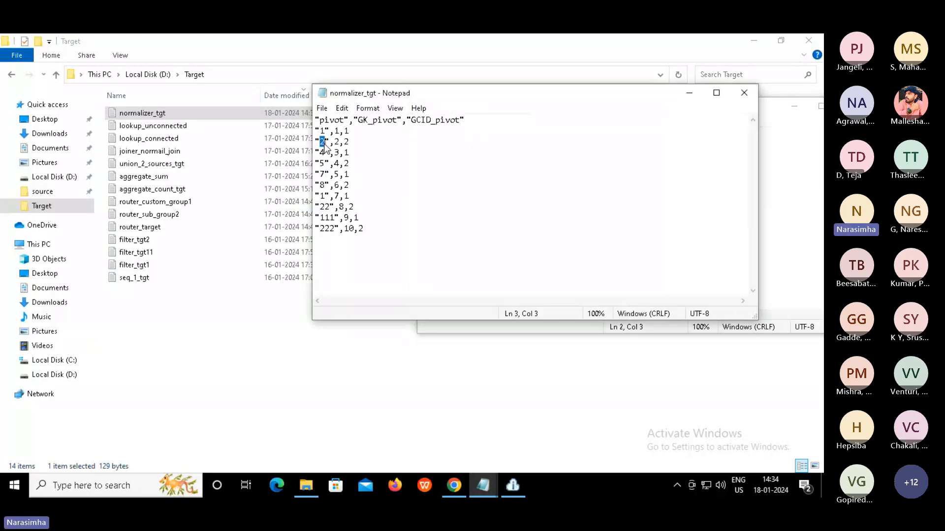
click(435, 327)
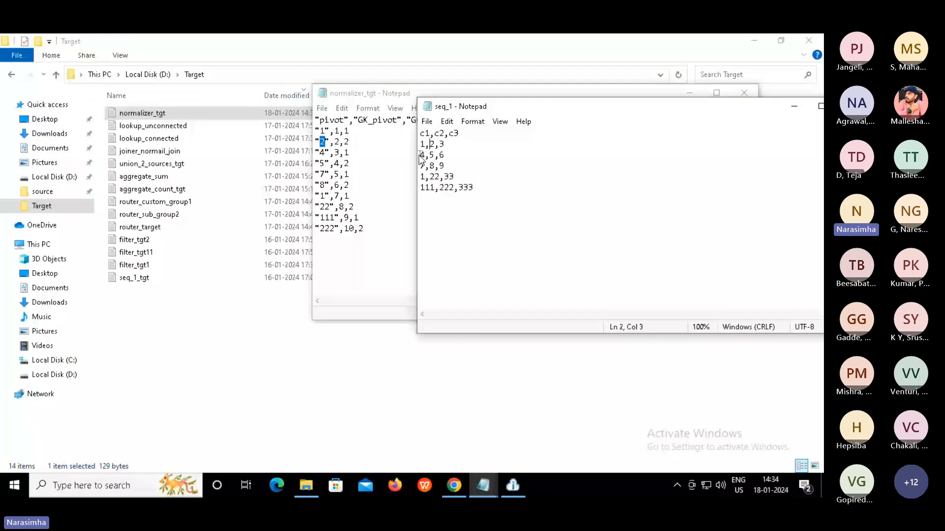
drag(425, 155, 419, 155)
click(325, 153)
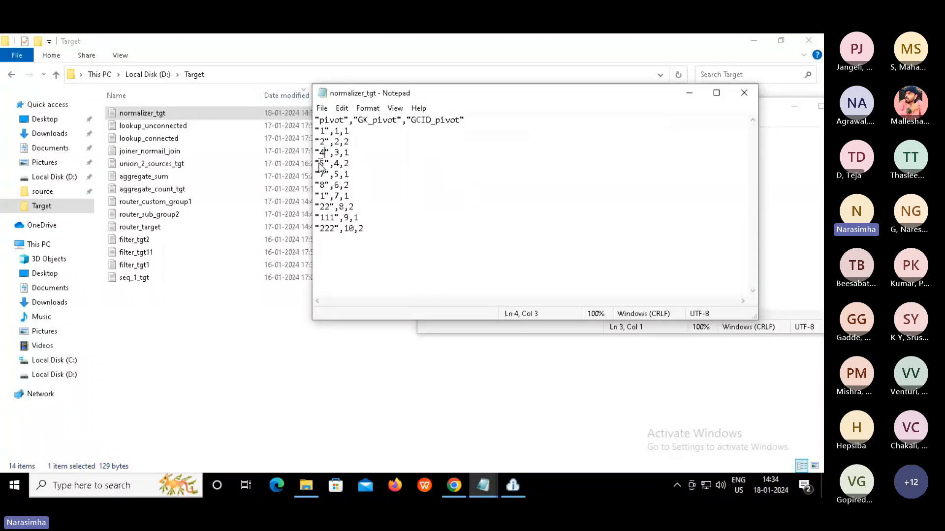
click(319, 164)
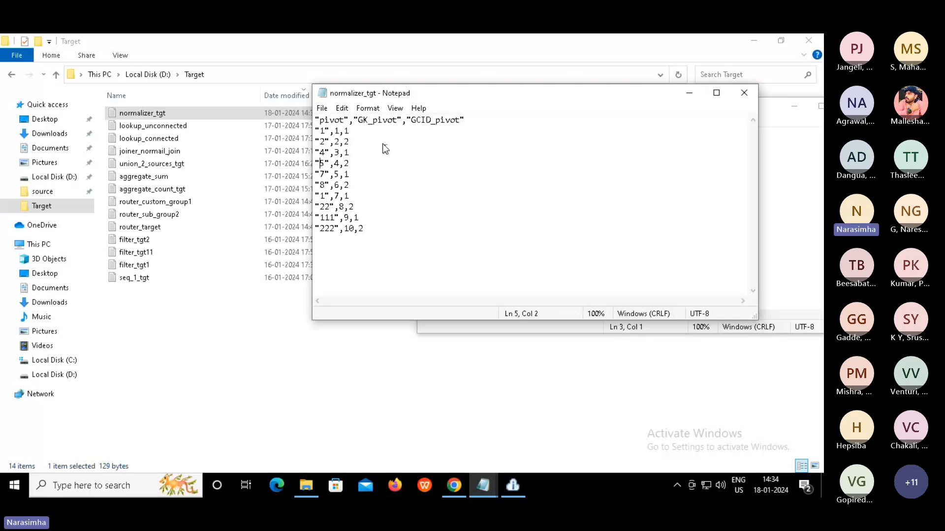
Examine the GK_pivot and GCID_pivot columns in normalizer_tgt, comparing their values across the first four data rows.
drag(357, 121, 399, 123)
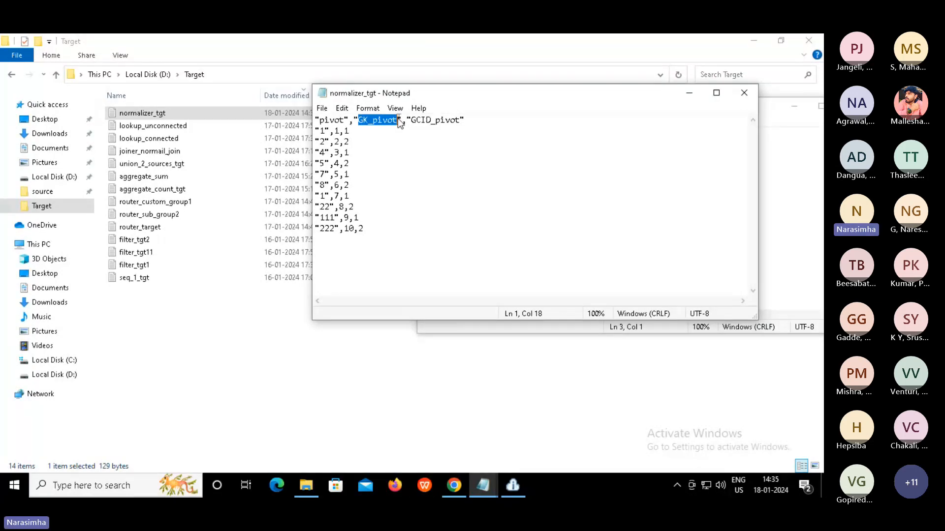
click(378, 123)
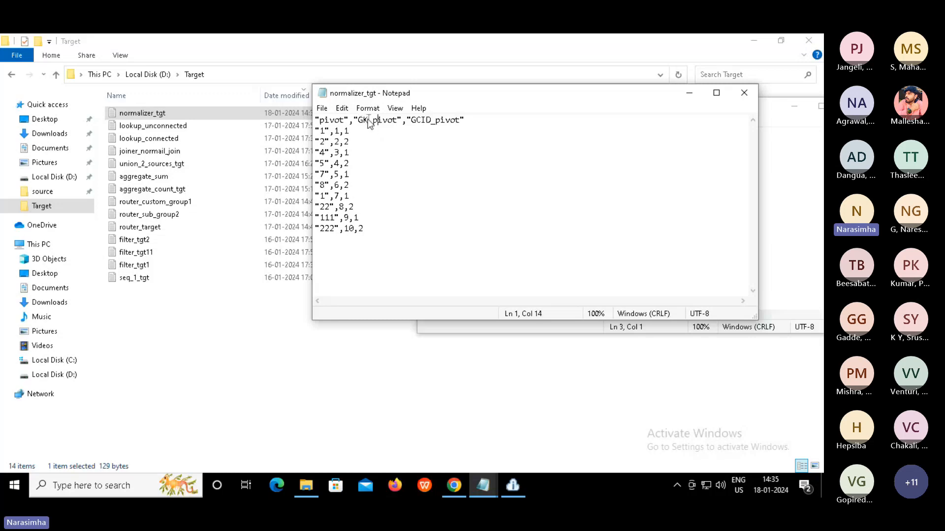
drag(357, 120, 369, 122)
click(335, 131)
drag(411, 123, 431, 123)
drag(345, 131, 357, 132)
click(345, 132)
drag(344, 142, 310, 129)
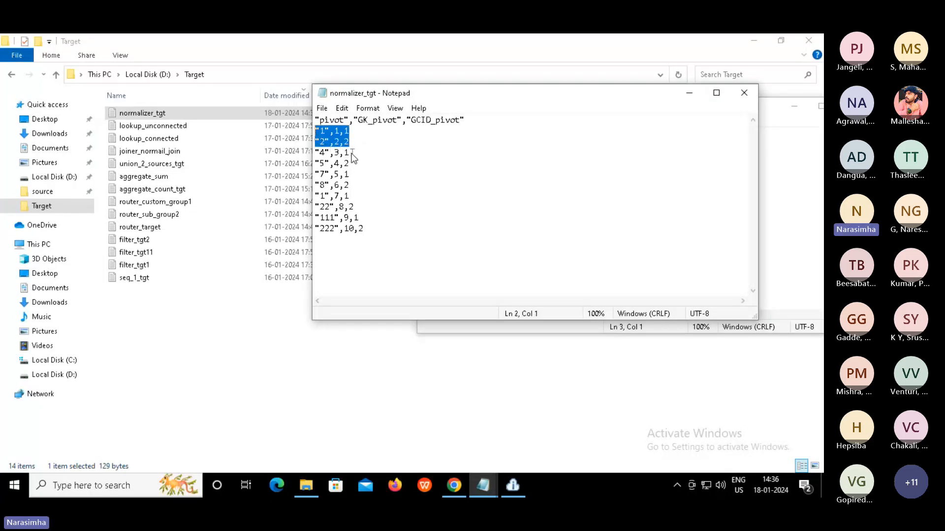
mouse_move(351, 152)
mouse_down()
mouse_move(343, 152)
mouse_move(346, 167)
mouse_up()
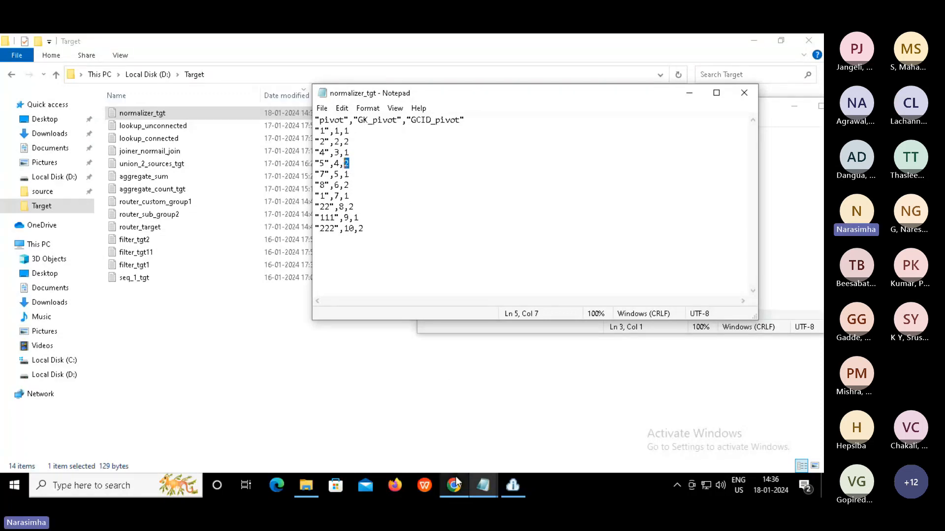
Check the participants list in the Teams meeting and return to the full-screen MakeMyLabs workspace.
mouse_move(455, 482)
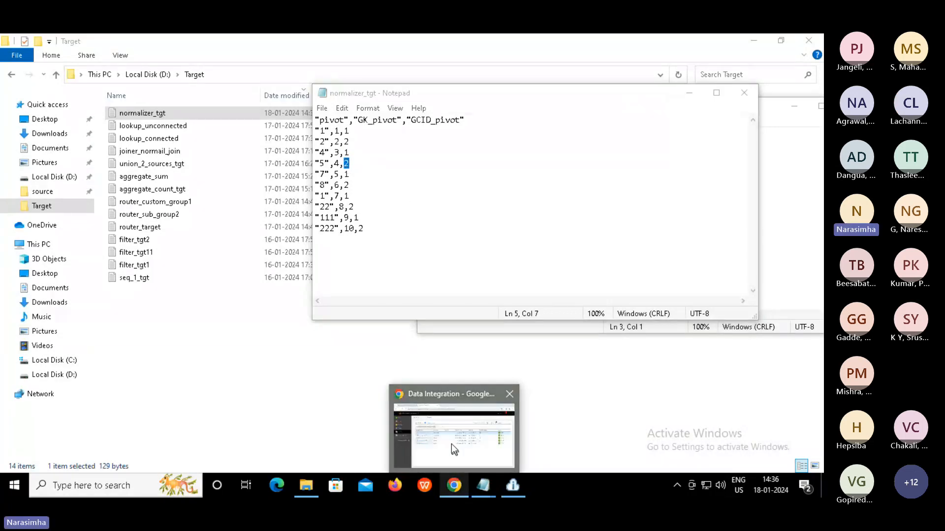
click(450, 443)
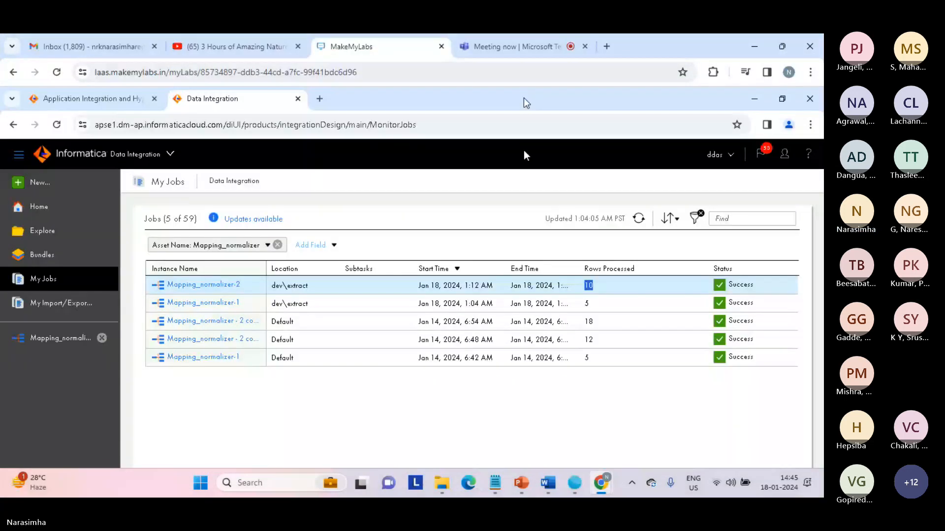
click(512, 49)
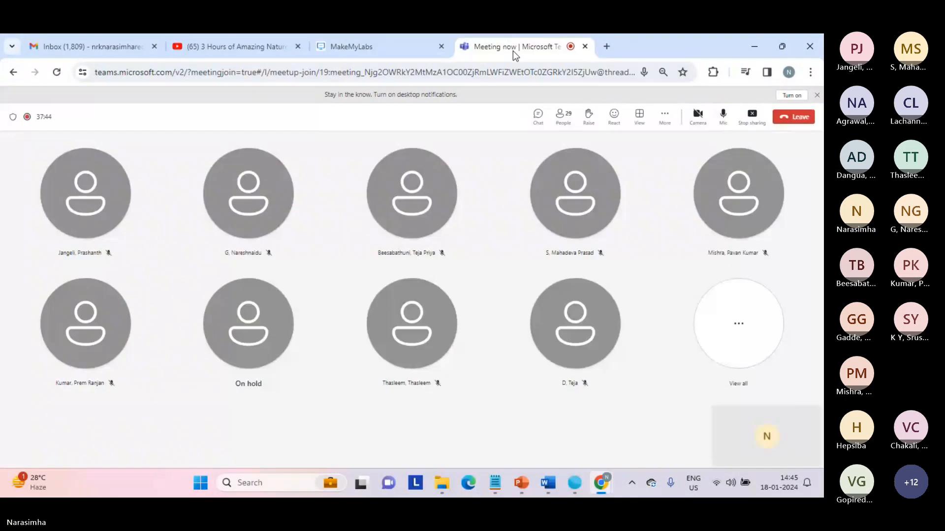
click(563, 121)
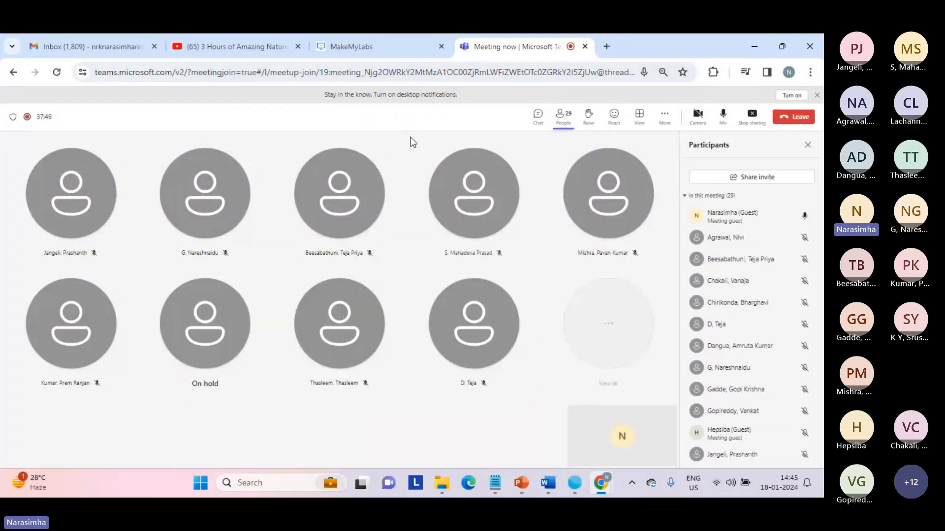
click(379, 52)
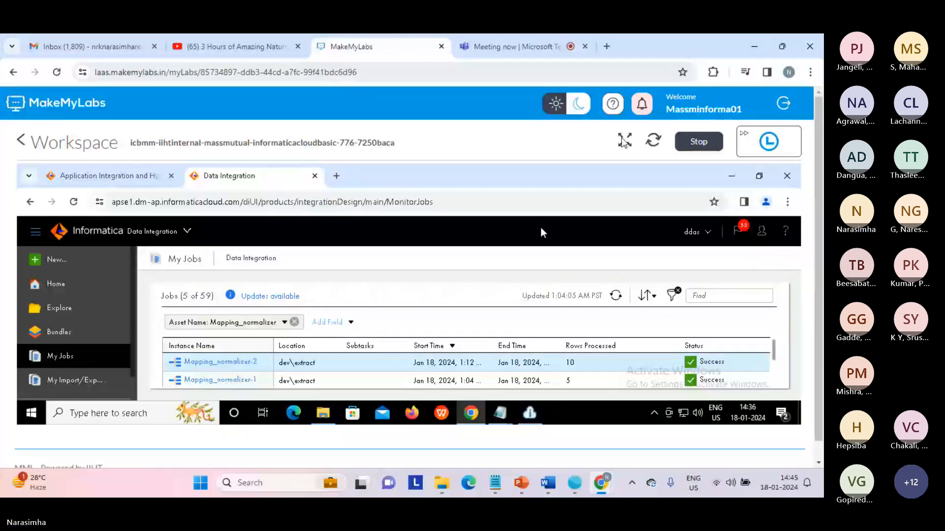
click(615, 102)
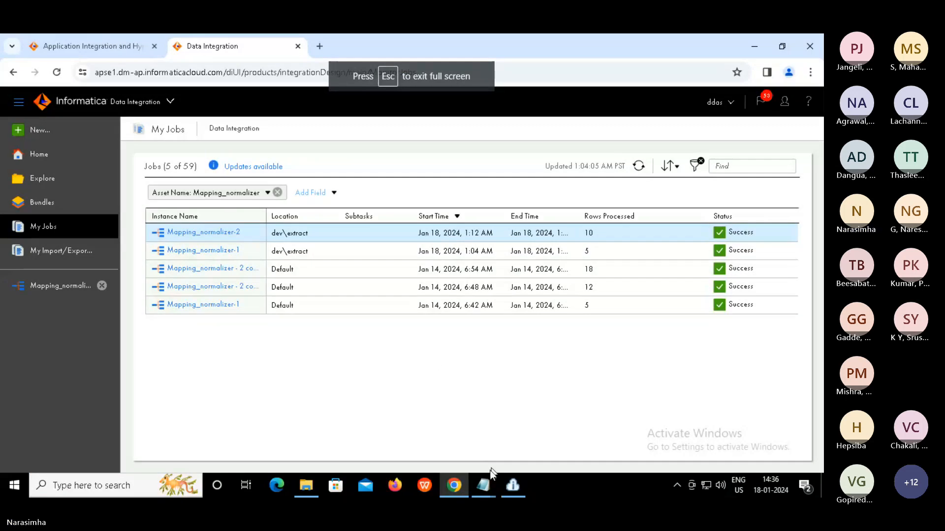
Bring normalizer_tgt back up and examine the GCID_pivot values of the rows for pivot values 7 and 8.
mouse_move(484, 490)
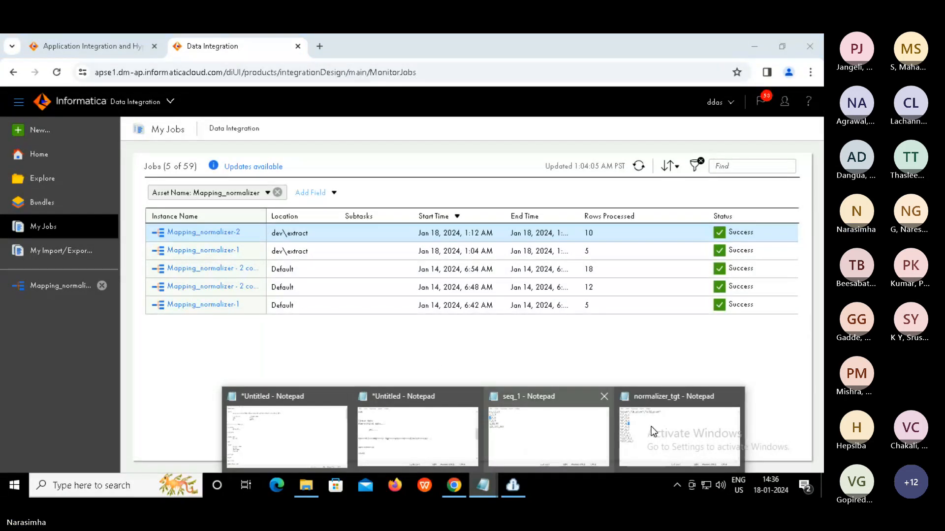
click(679, 436)
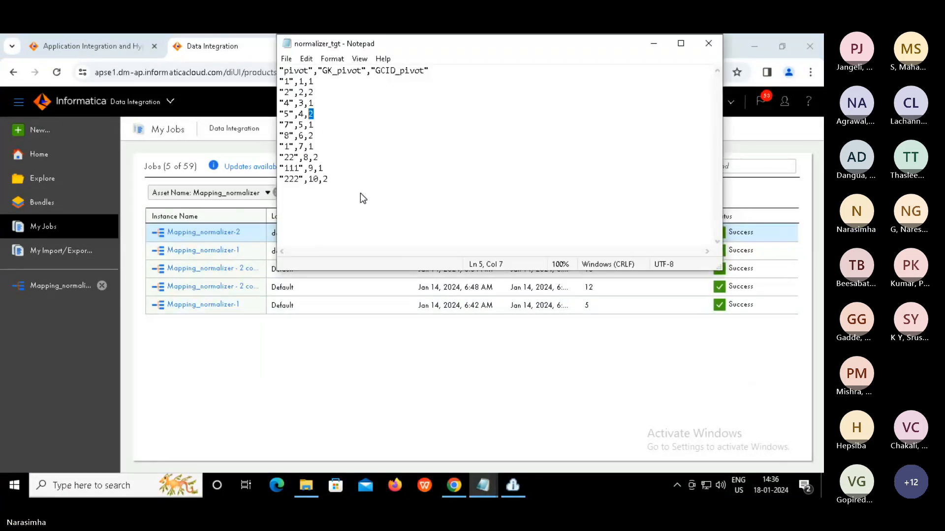
double_click(311, 125)
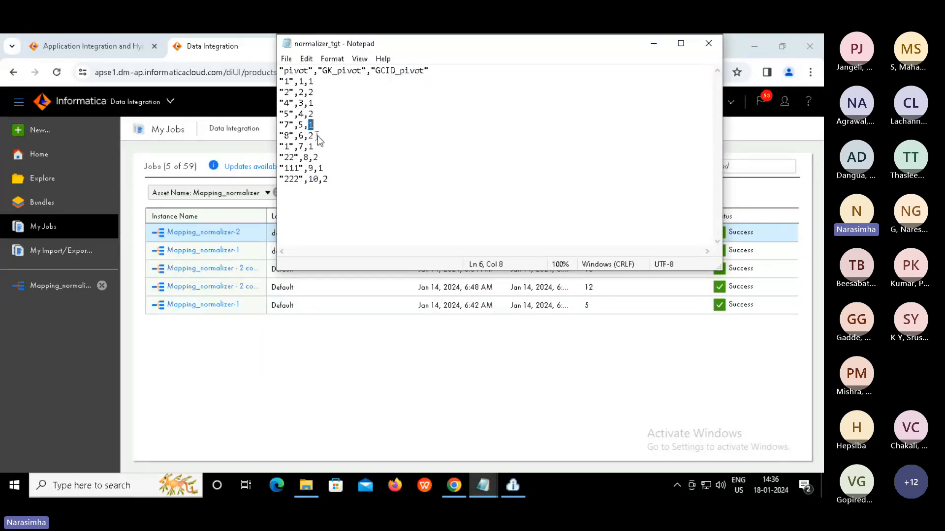
double_click(313, 136)
click(521, 153)
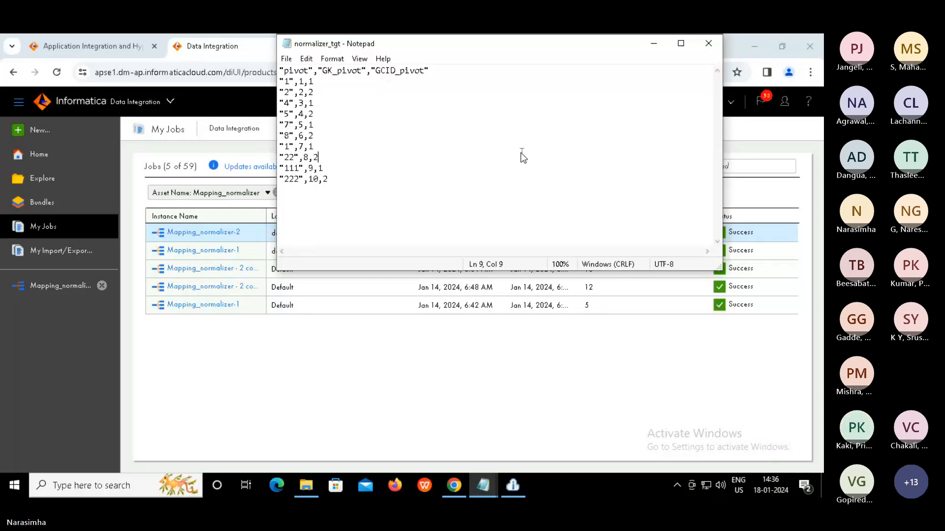
Close the normalizer_tgt and seq_1 text files.
click(709, 45)
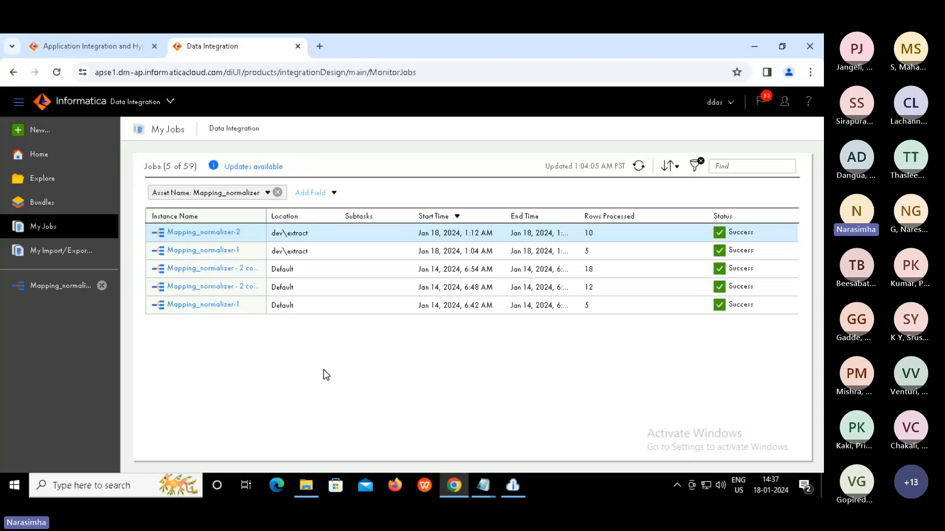
click(482, 486)
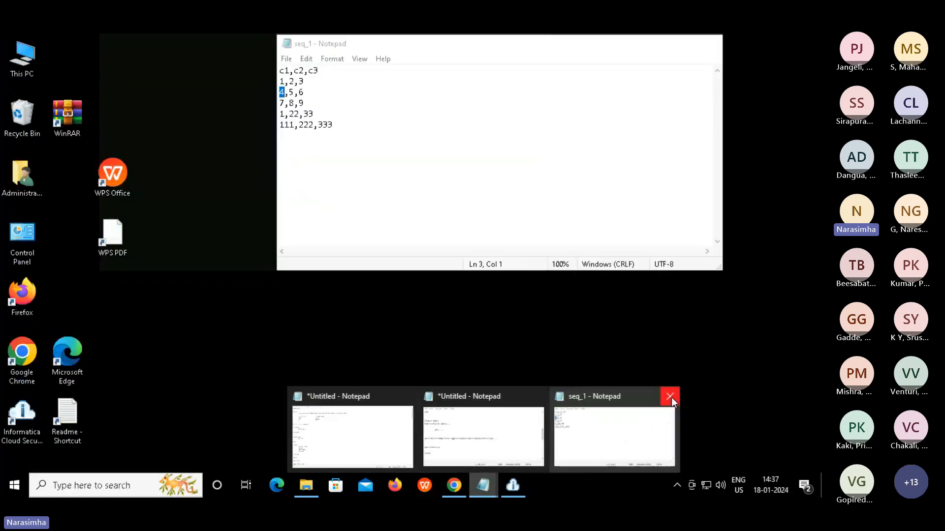
click(670, 397)
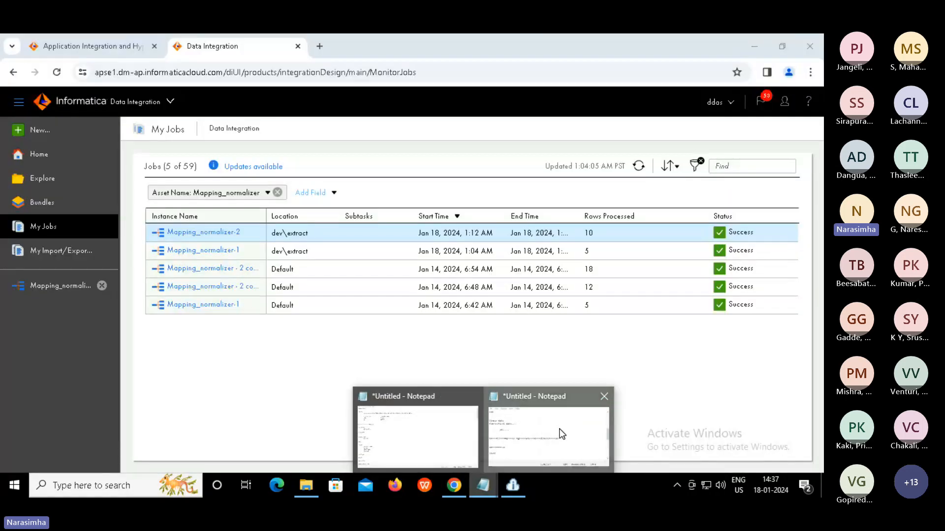
Bring up the untitled notes containing the normalizer outline and add a "math:" heading above everything else, followed by a blank line.
click(562, 434)
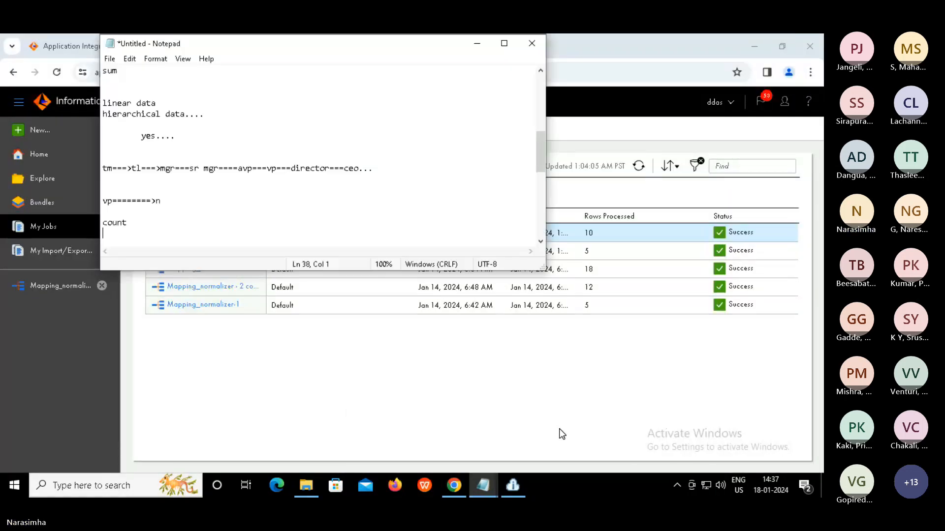
click(345, 212)
key(Up)
key(Up)
key(Up)
key(Up)
key(Up)
key(Up)
key(Up)
key(Up)
key(Up)
key(Up)
key(Up)
key(Up)
key(Up)
key(Up)
key(Up)
key(Up)
key(Up)
key(Up)
key(Up)
key(Up)
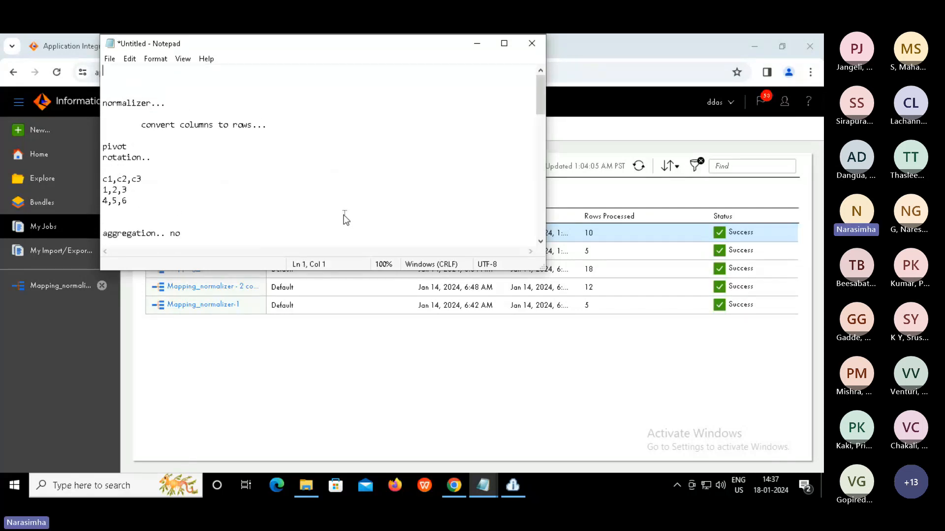
key(Return)
key(Up)
text(math)
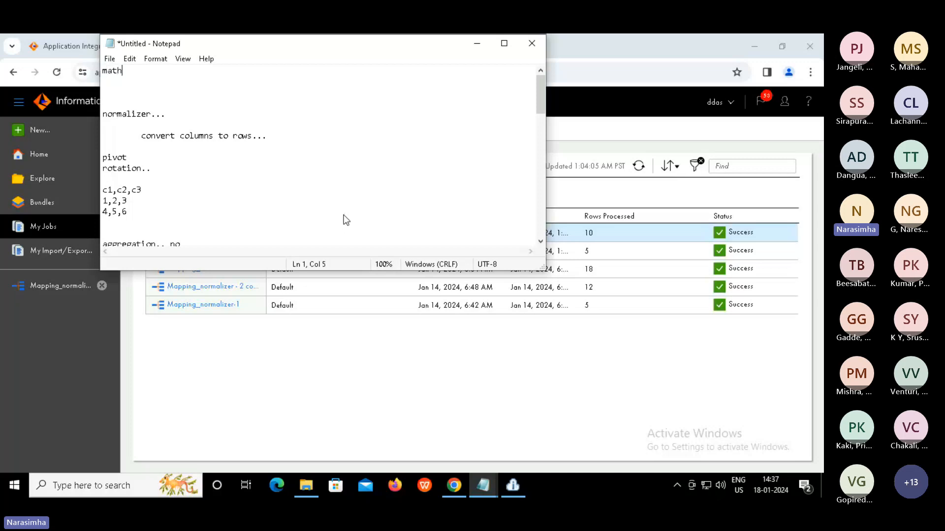
text(:)
key(Return)
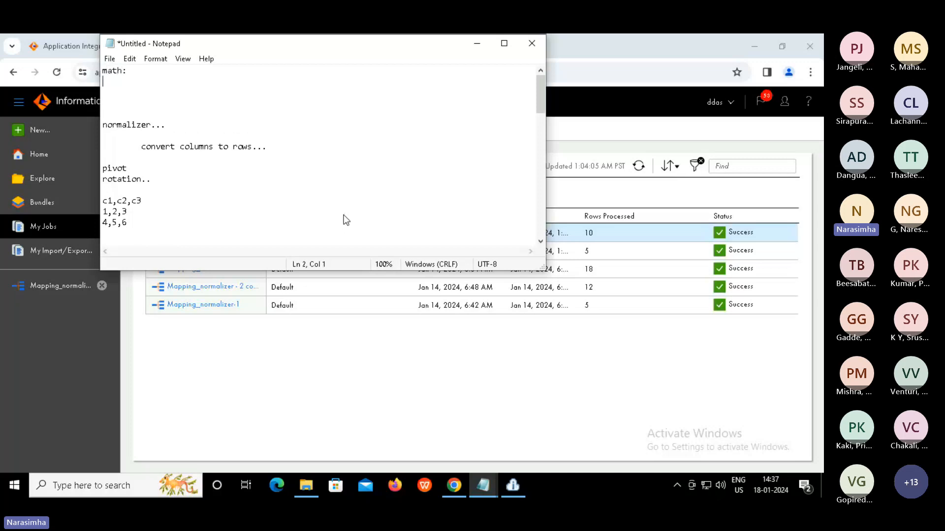
key(Return)
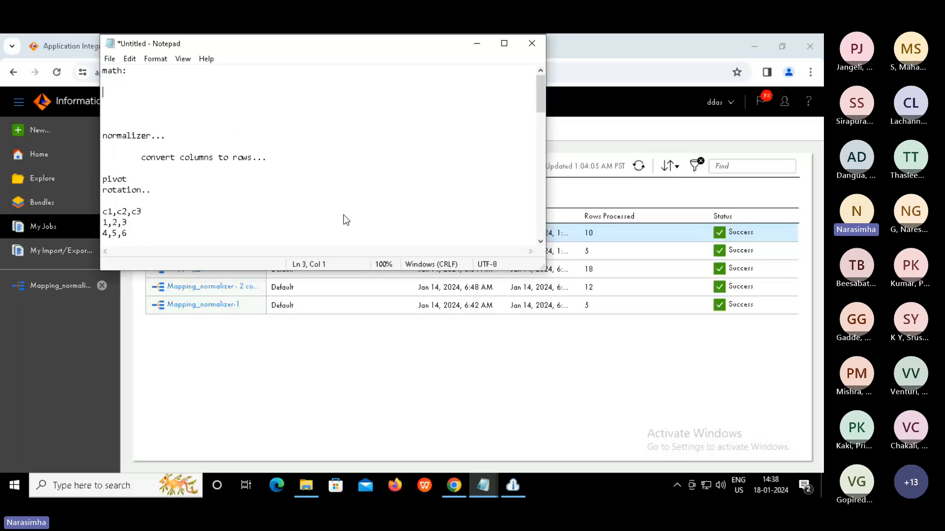
Add the headings "string" and "numeric" below "math:" in the notes, separated by a blank line.
text(string)
key(Return)
key(Return)
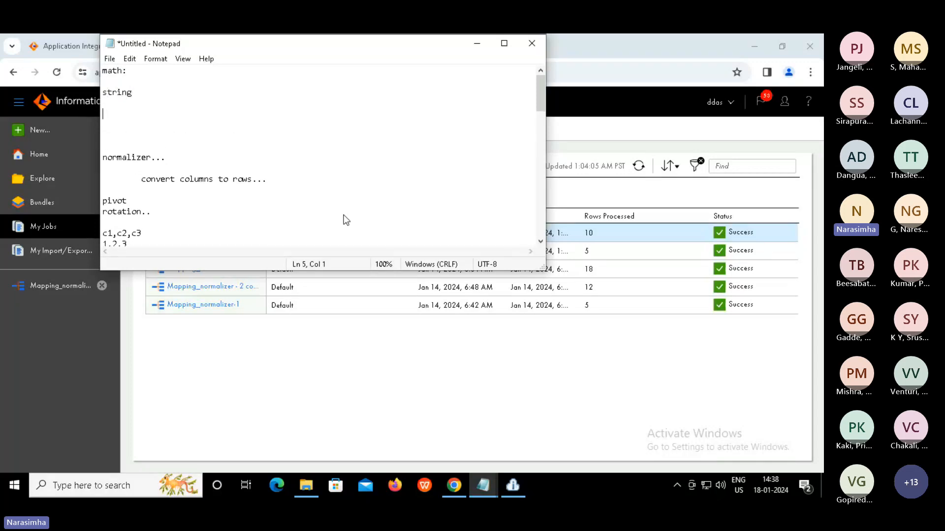
text(numeric)
key(Return)
List "concat" and "substring" as indented entries under the "string" heading.
key(Up)
key(Up)
key(Up)
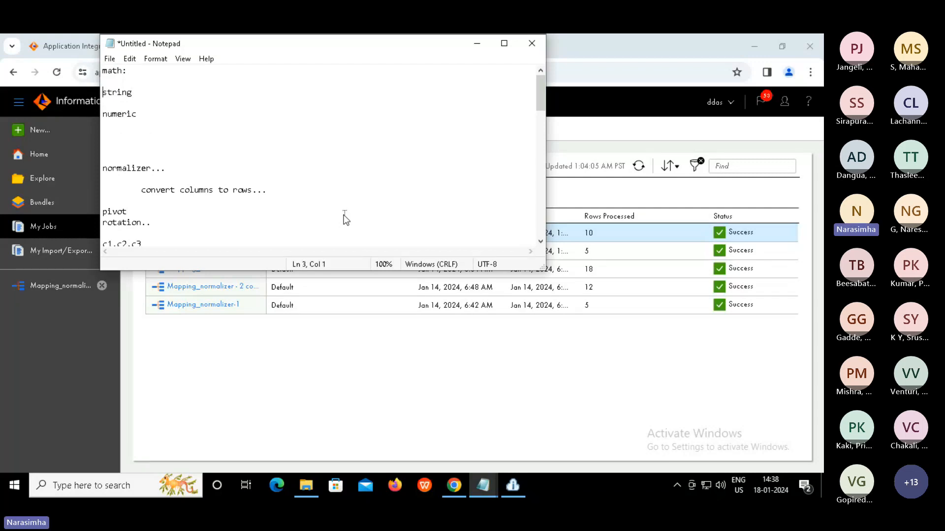
key(Down)
key(Tab)
text(concat)
key(Return)
key(Tab)
text(s)
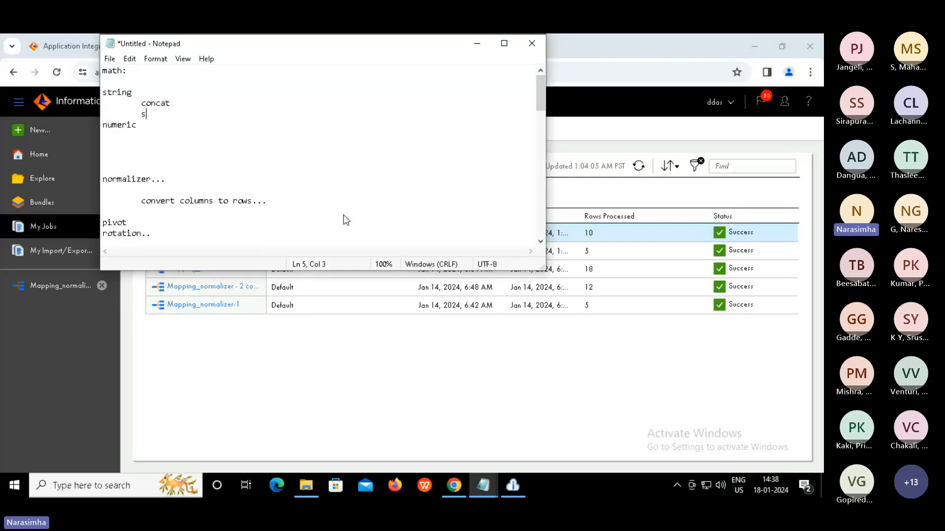
text(ubstring)
key(Return)
key(Tab)
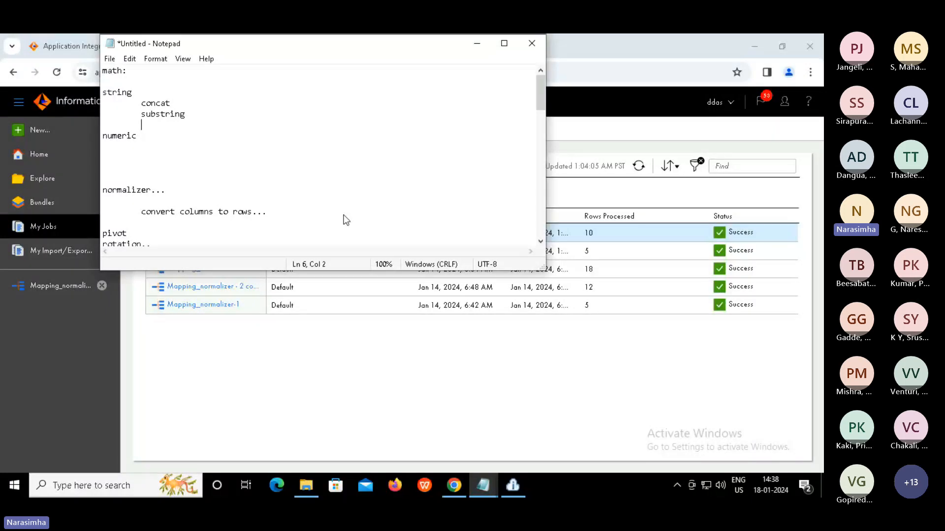
Add an indented "math" entry under "numeric", with "abs" and "ceil" indented one level deeper beneath it.
key(Down)
text(math)
key(Return)
key(Tab)
key(Tab)
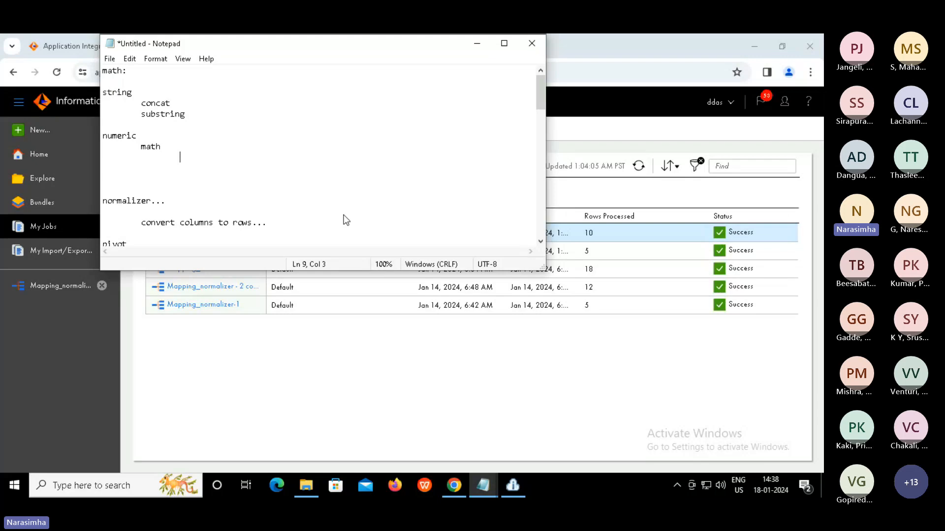
text(abs)
key(Return)
key(Tab)
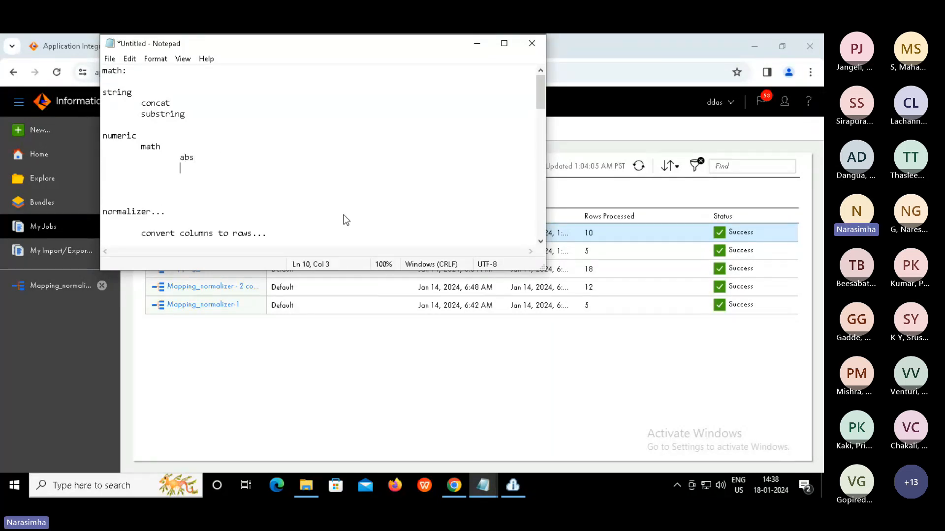
text(ceil)
key(Return)
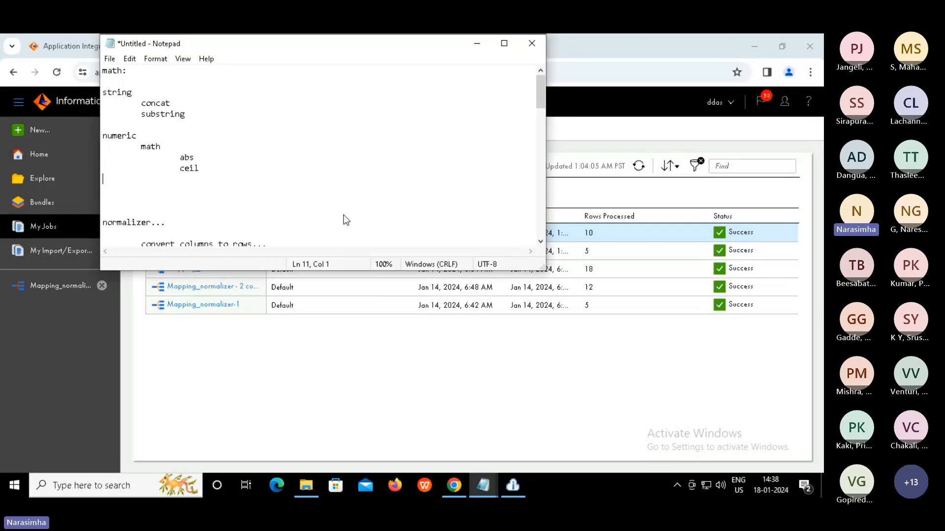
Add a "data conversion:" heading after the numeric entries with the indented entry "strtoint".
key(Return)
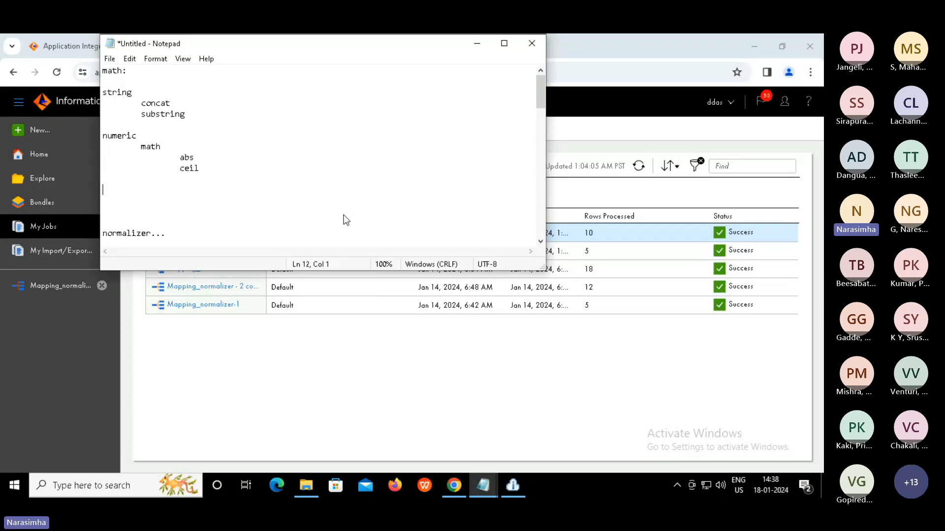
text(data conversion:)
key(Return)
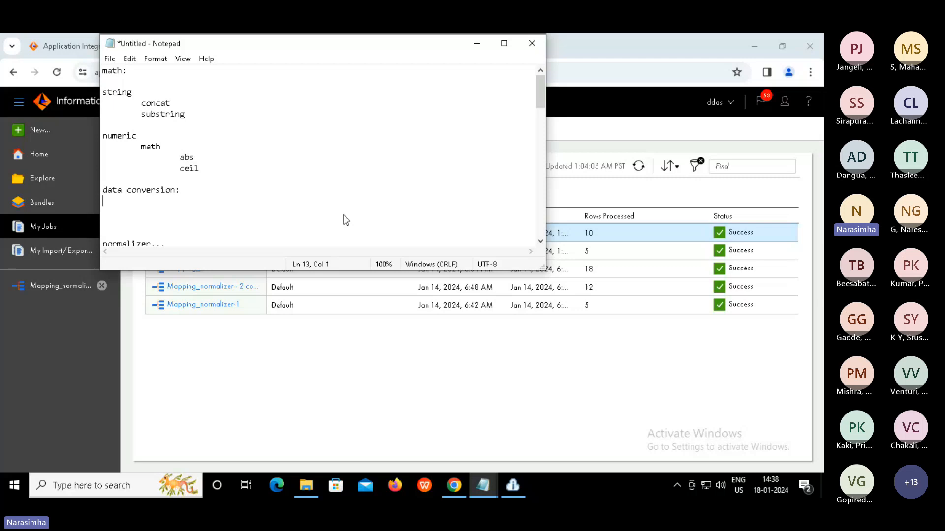
key(Tab)
text(strinto)
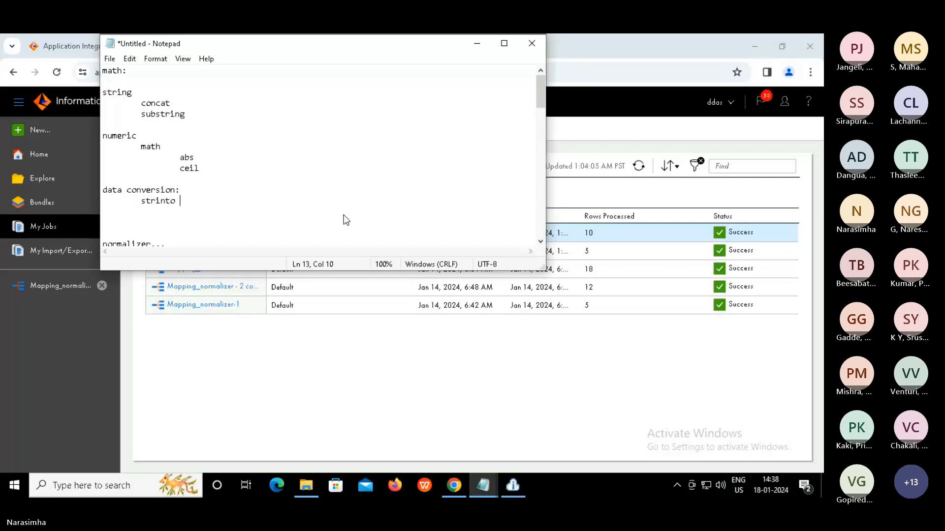
key(BackSpace)
key(BackSpace)
key(BackSpace)
key(BackSpace)
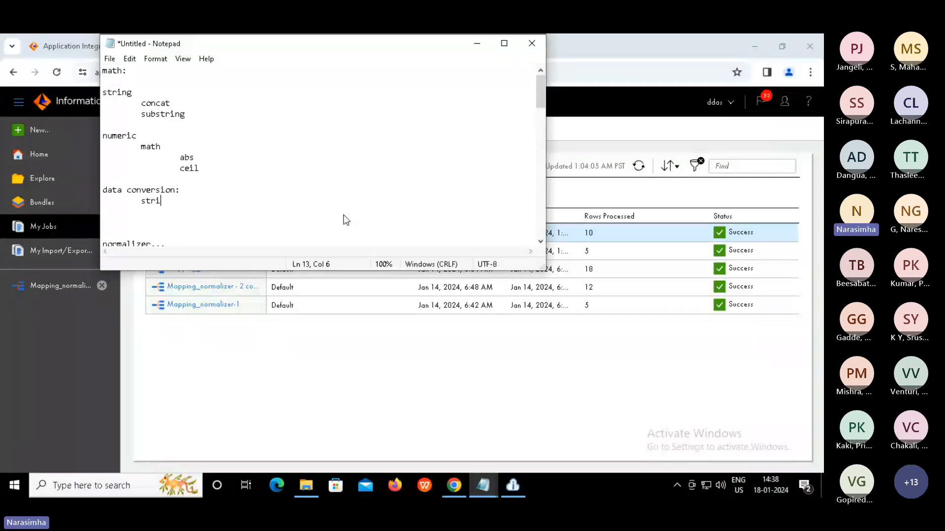
key(BackSpace)
text(toint)
key(Return)
Add the headings "special:" and "date:" with an indented "..." under date and a closing "..." line, and return to the notes' beginning.
key(Return)
text(special:)
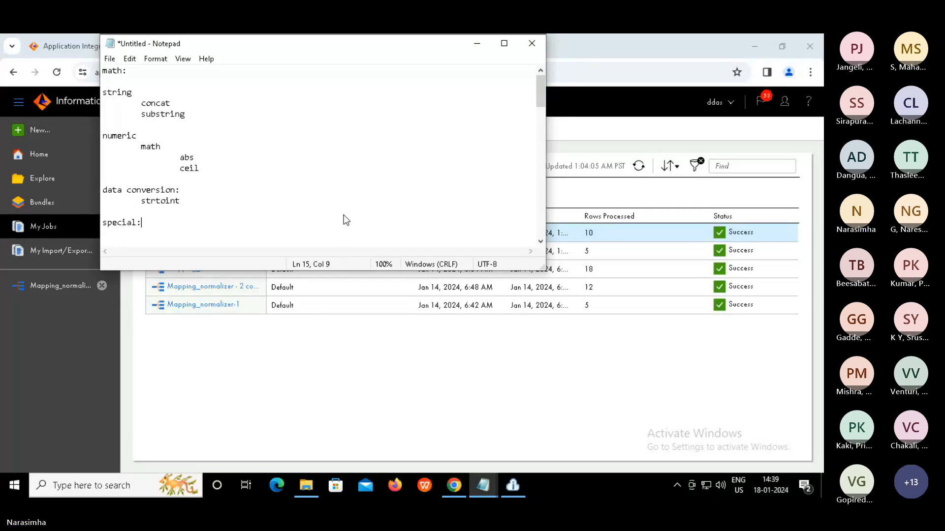
key(Return)
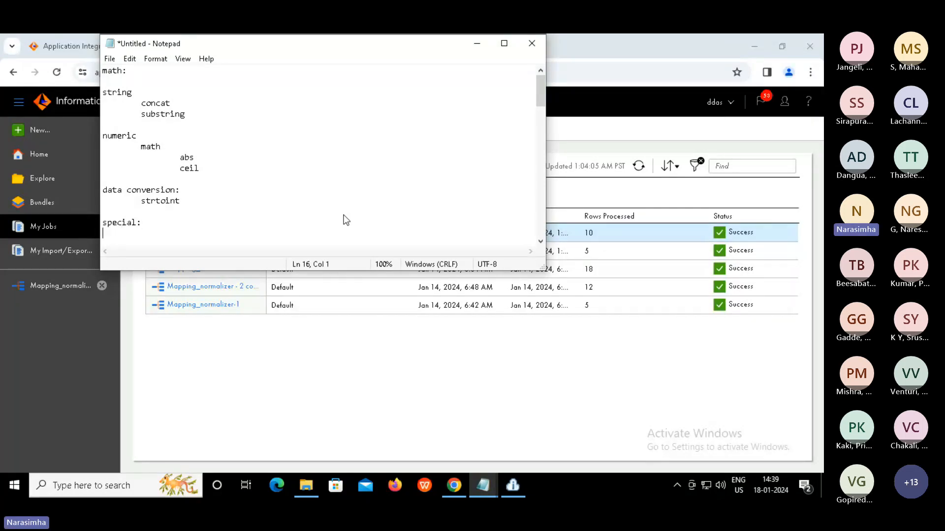
key(Return)
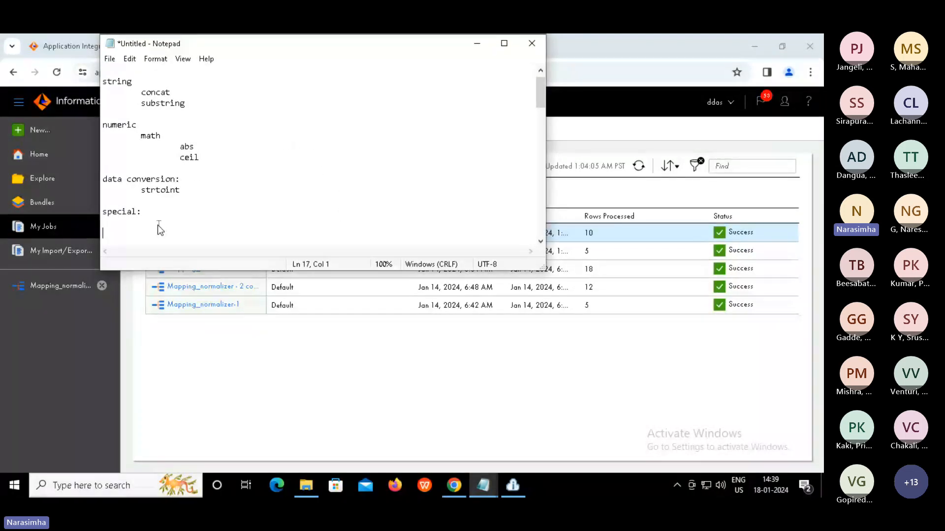
text(date:)
key(Return)
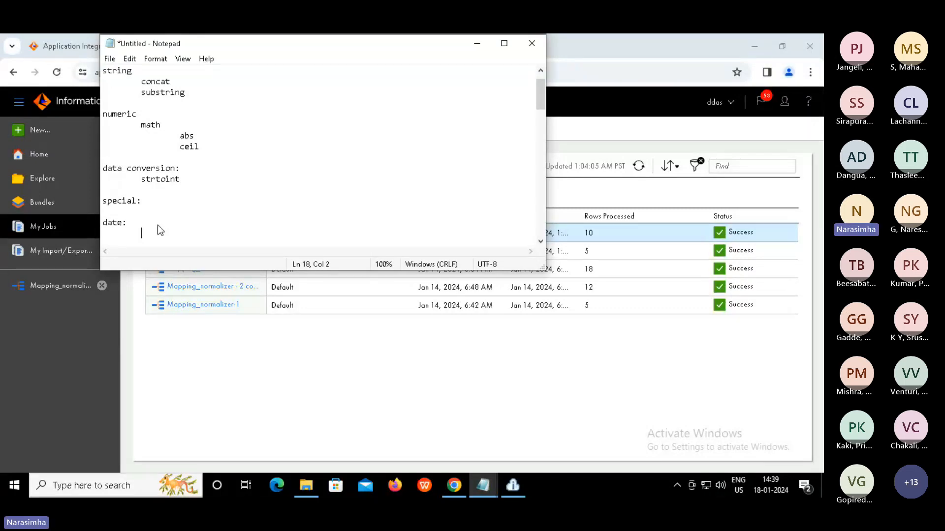
text(...)
key(Return)
key(Return)
text(..)
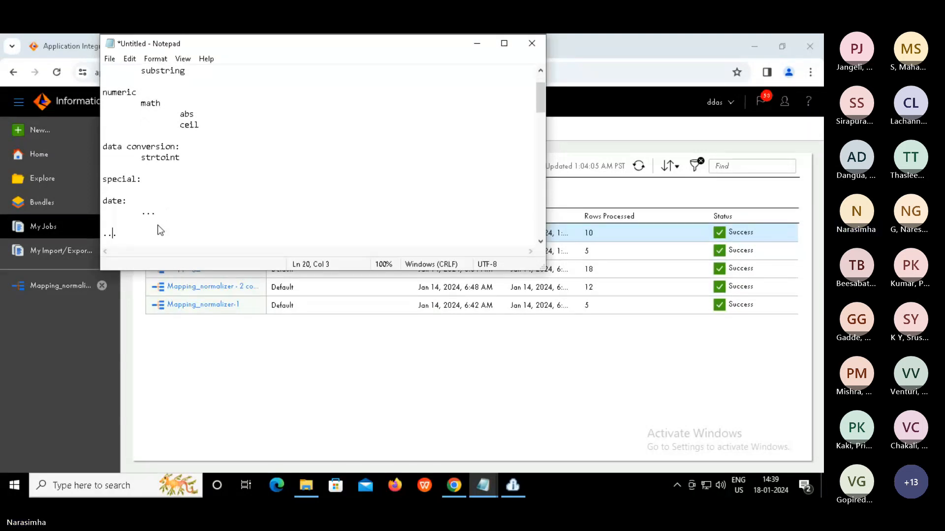
click(202, 145)
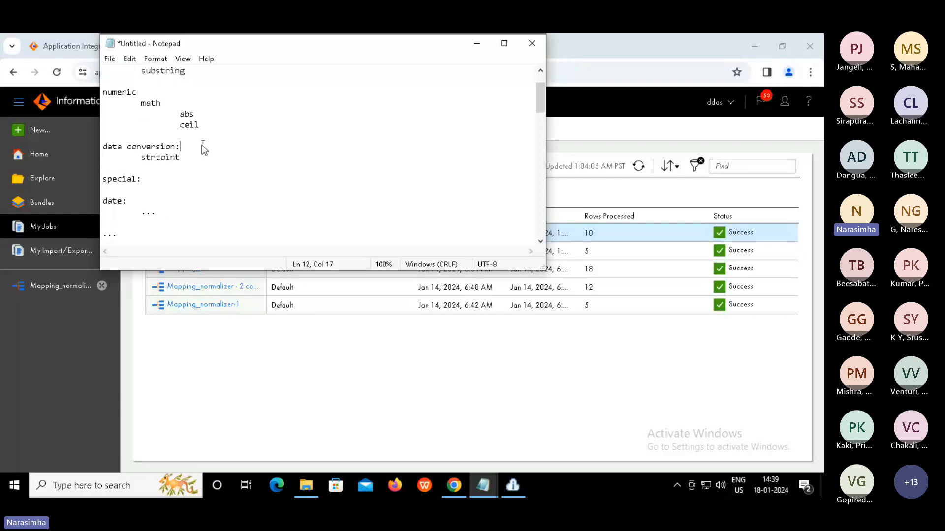
key(ctrl+Home)
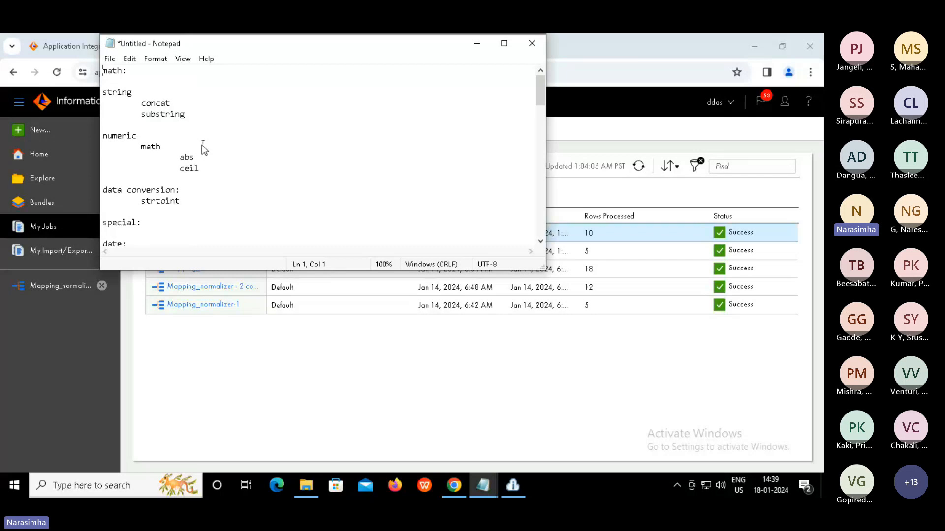
Switch back to Informatica Data Integration and create a new blank mapping.
click(313, 356)
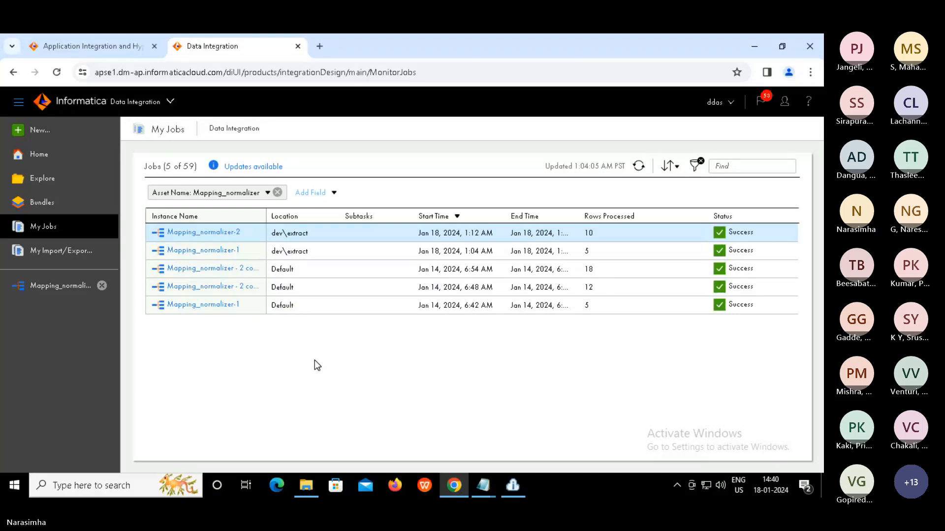
click(42, 131)
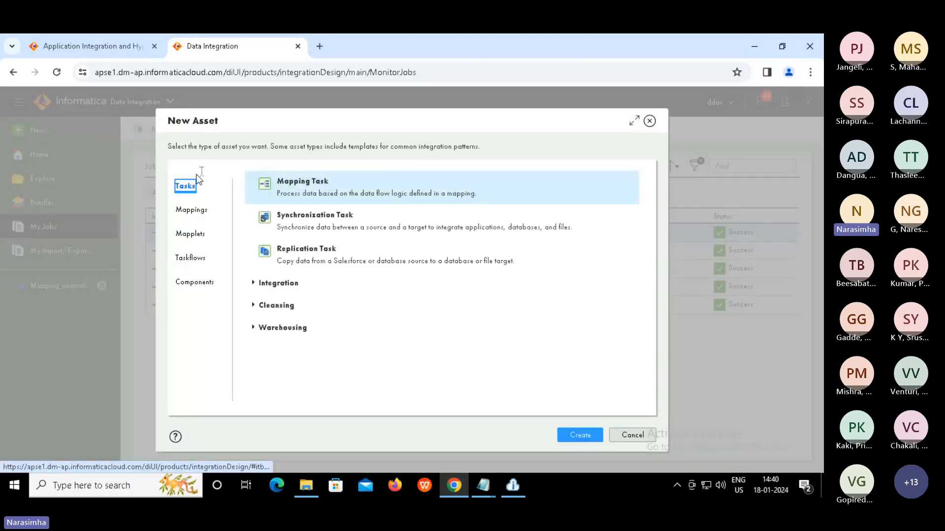
click(190, 211)
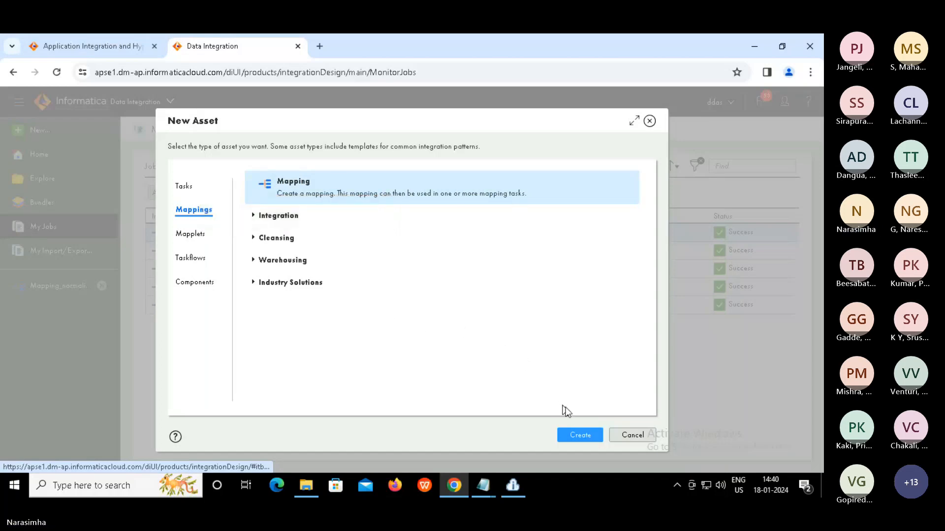
click(580, 435)
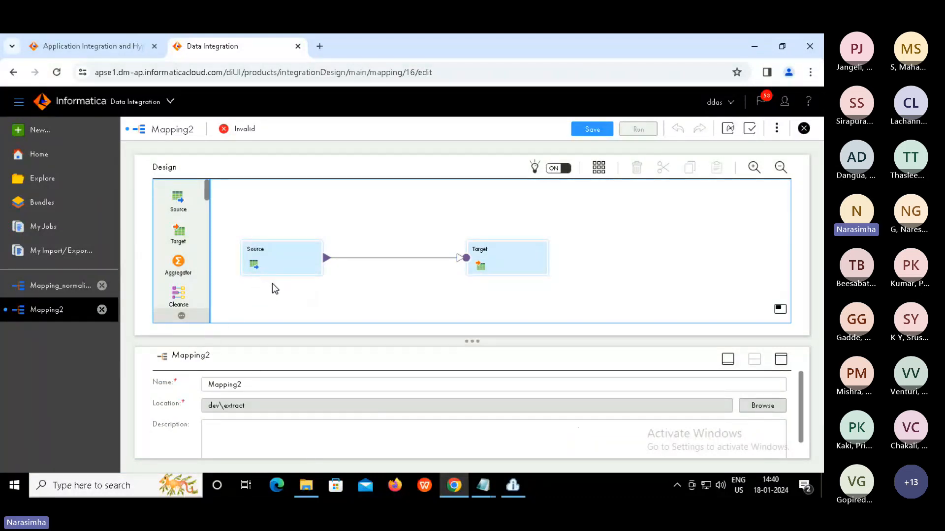
Move the Source slightly higher on the canvas and insert an Expression transformation into the link between Source and Target.
click(285, 259)
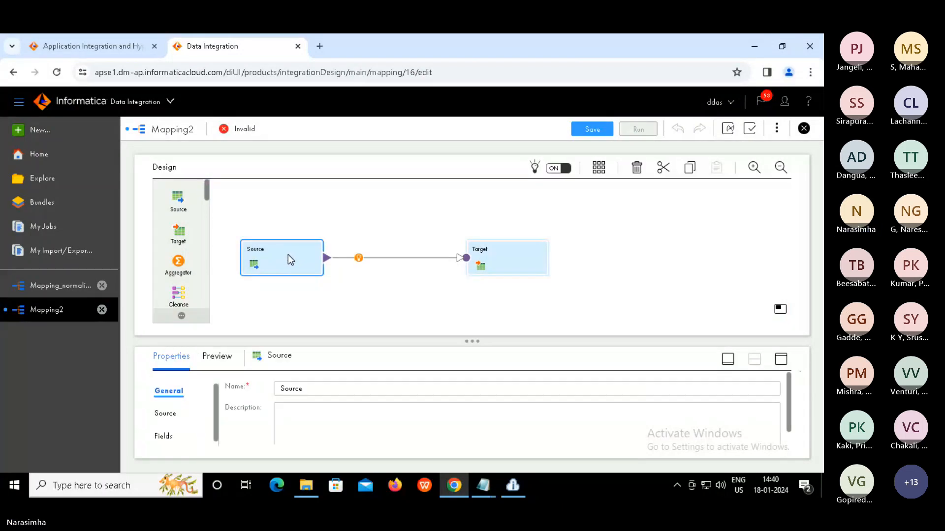
drag(288, 256, 293, 225)
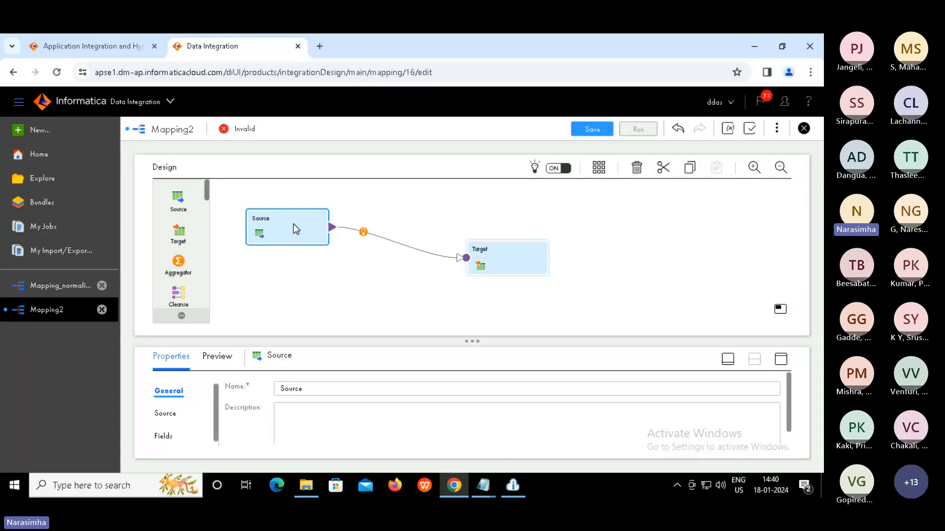
click(394, 246)
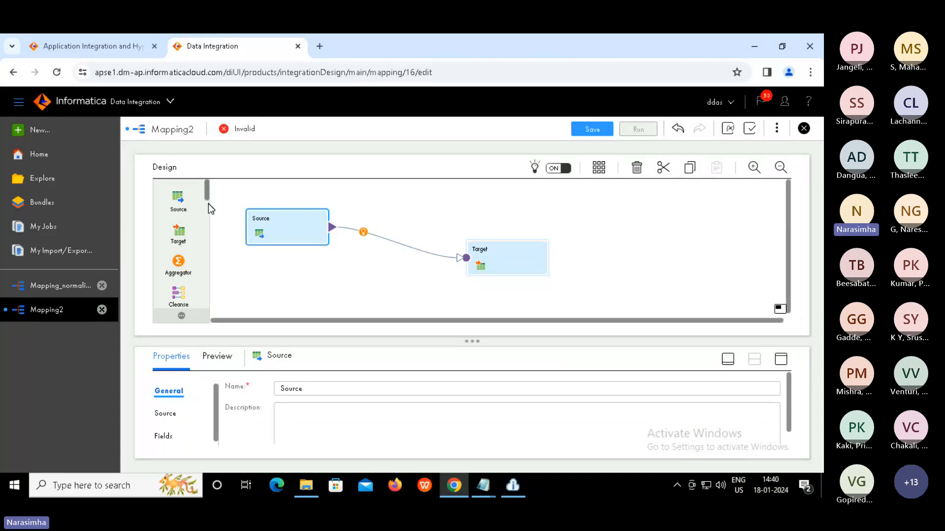
scroll(208, 206, down, 4)
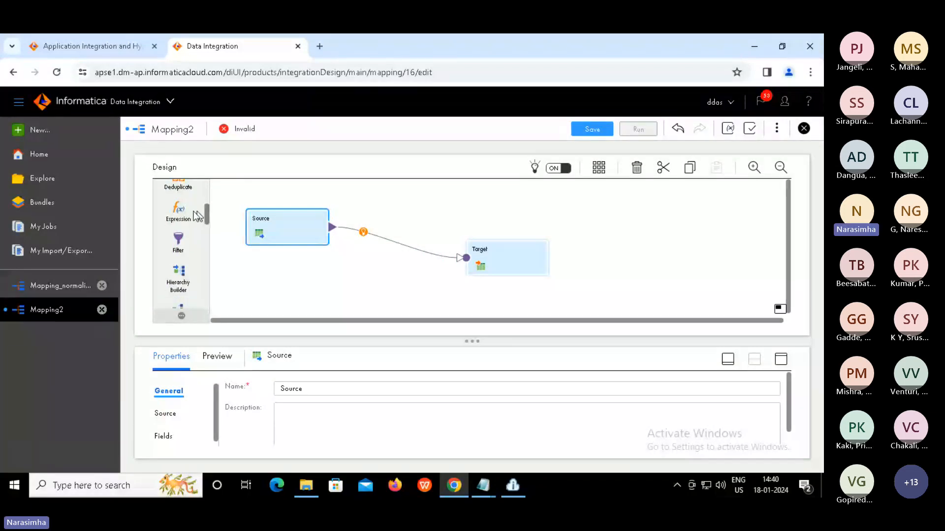
drag(196, 215, 359, 232)
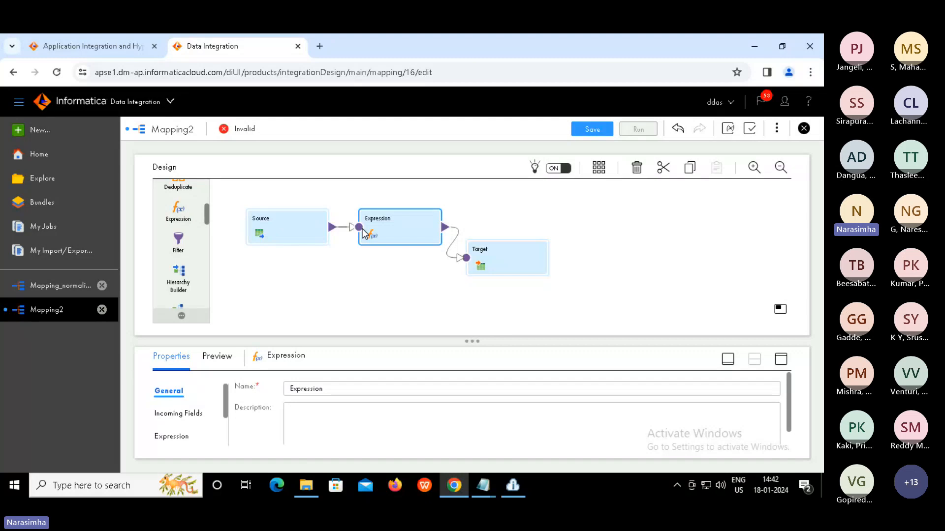
Set the Source transformation's connection to source_file_connection (Flat File).
click(382, 279)
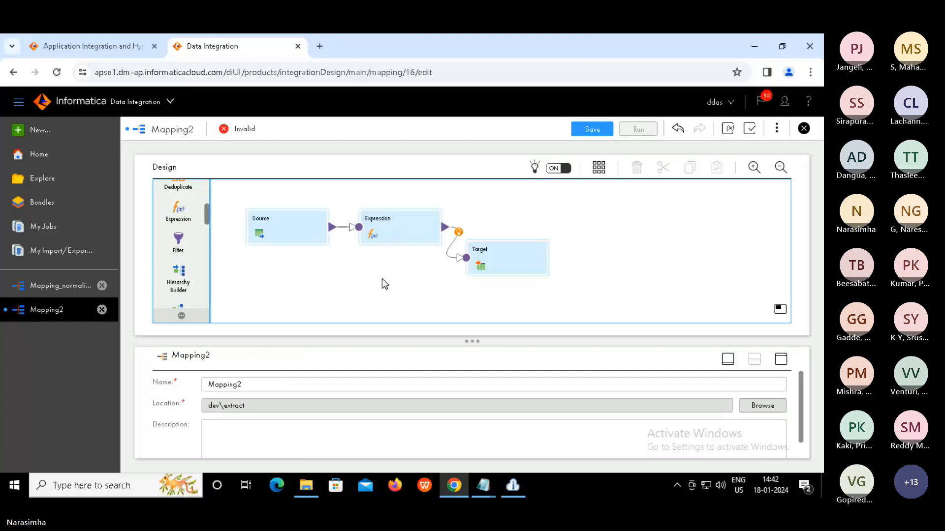
click(288, 226)
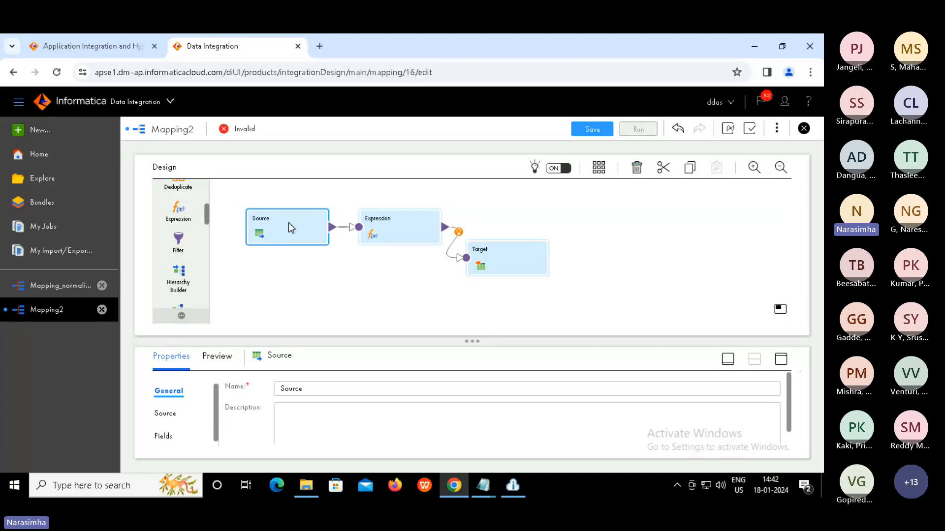
click(786, 359)
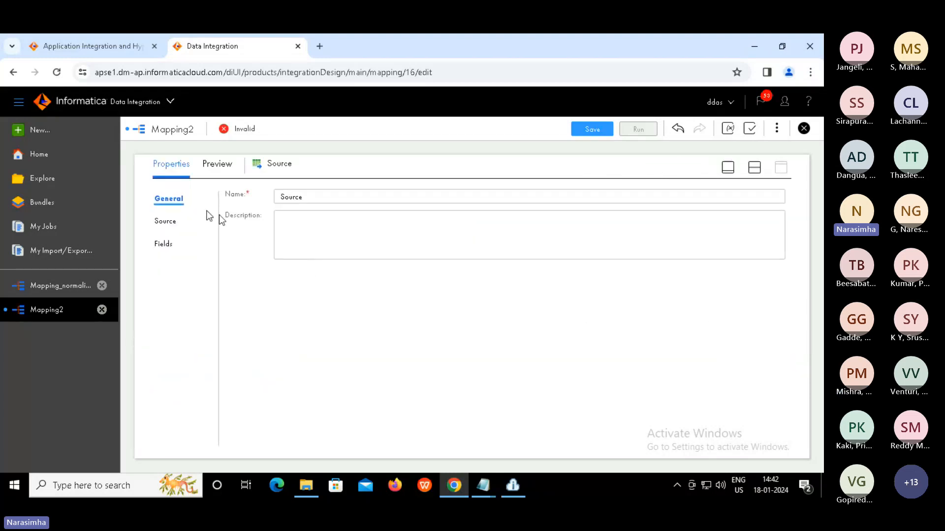
click(166, 222)
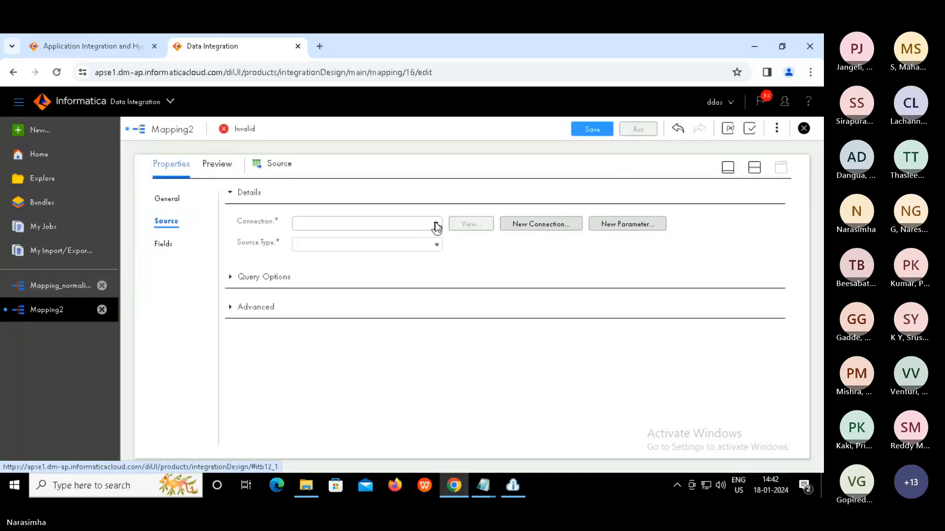
click(435, 224)
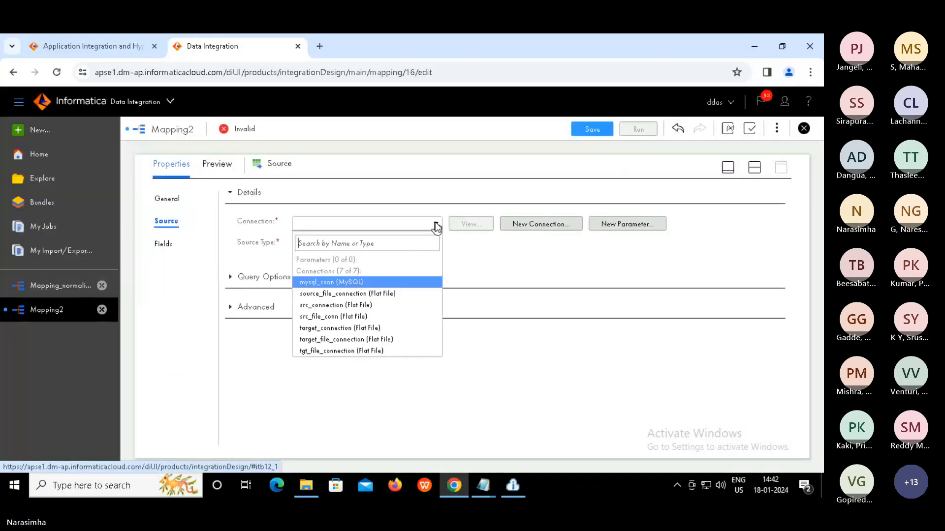
click(338, 293)
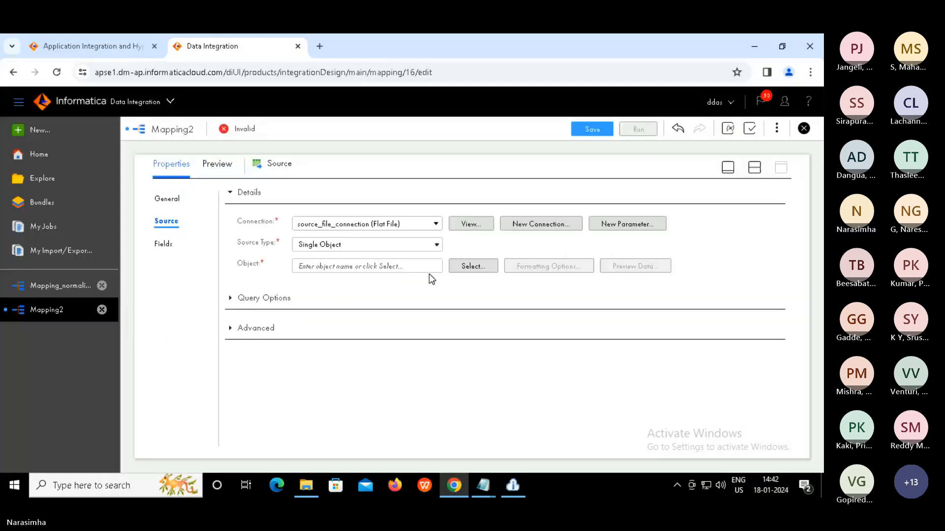
Choose seq_1.txt as the Source object and restore the split view of canvas and properties.
click(468, 268)
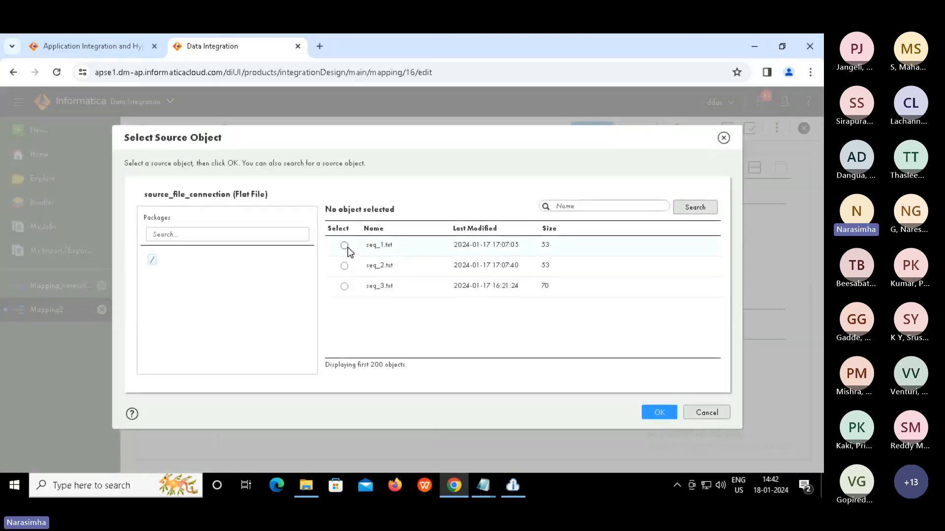
click(347, 247)
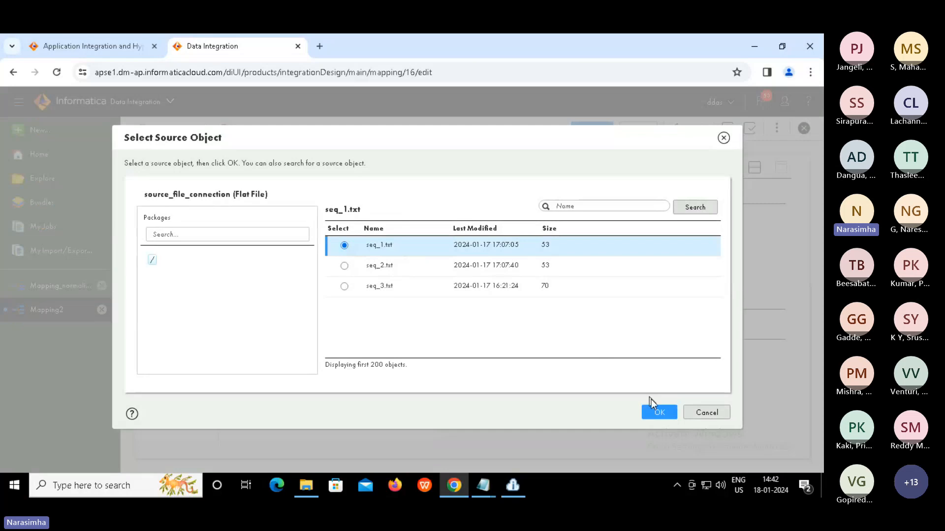
click(658, 412)
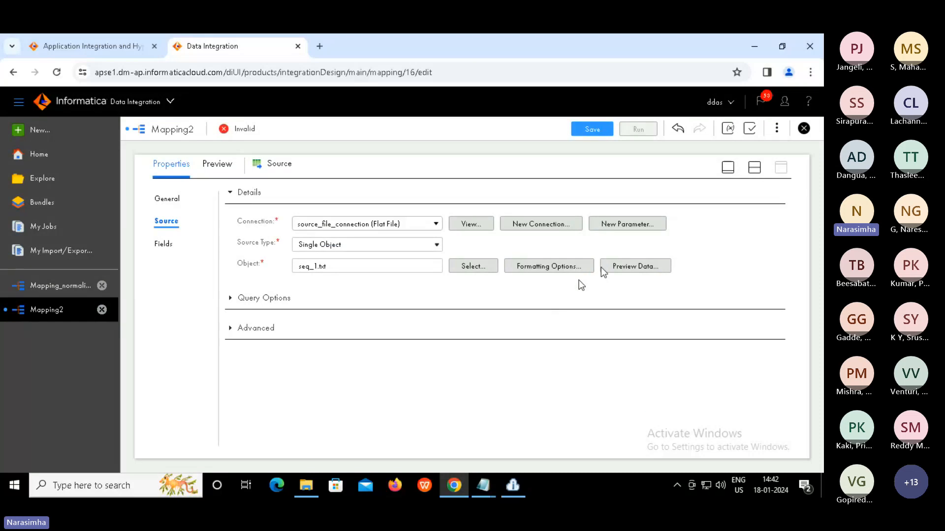
click(754, 168)
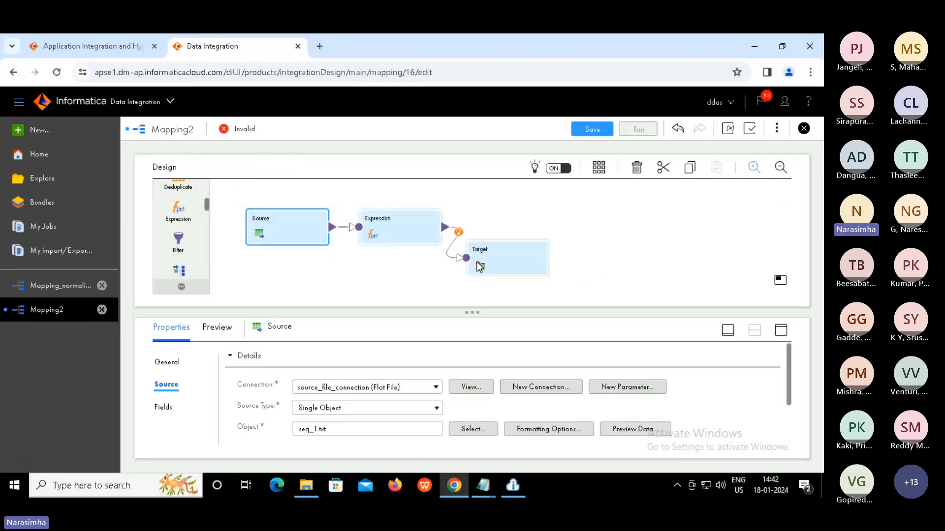
Check the Expression transformation's incoming fields and add a string output field named concat_result.
click(404, 227)
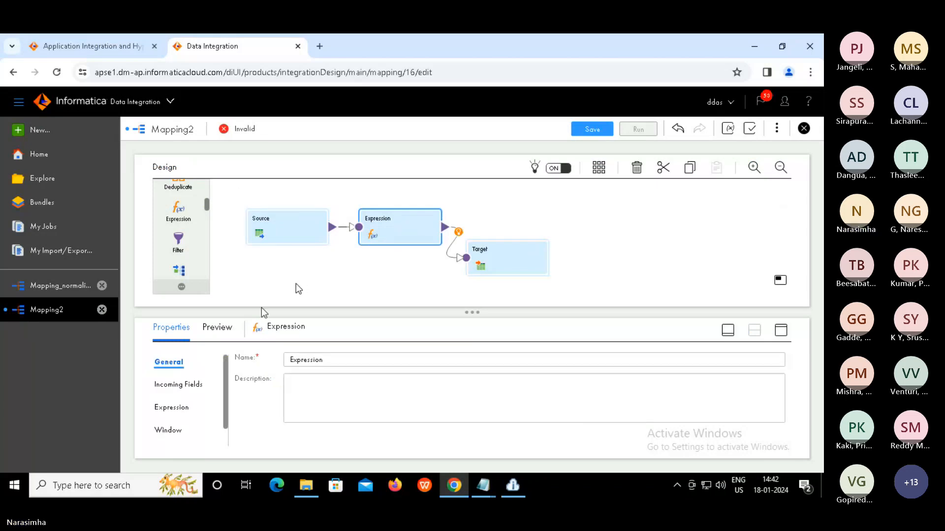
click(189, 383)
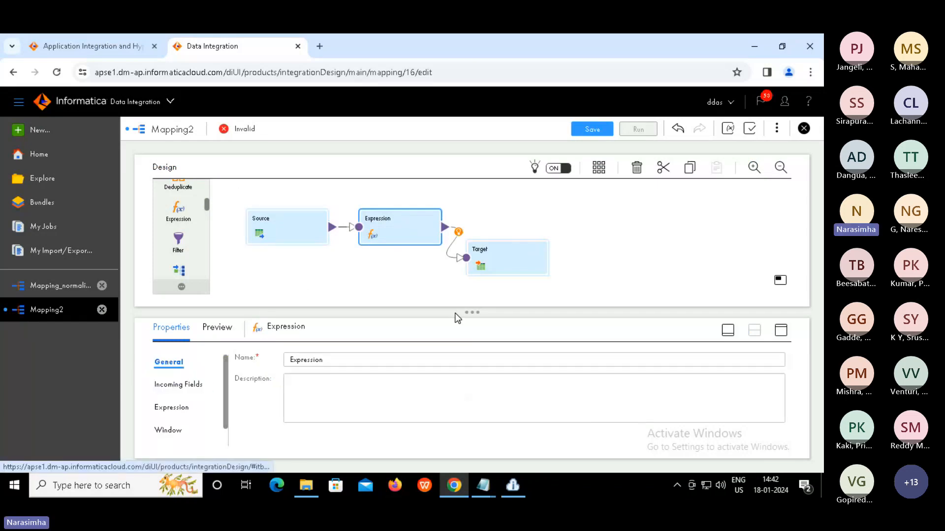
click(781, 330)
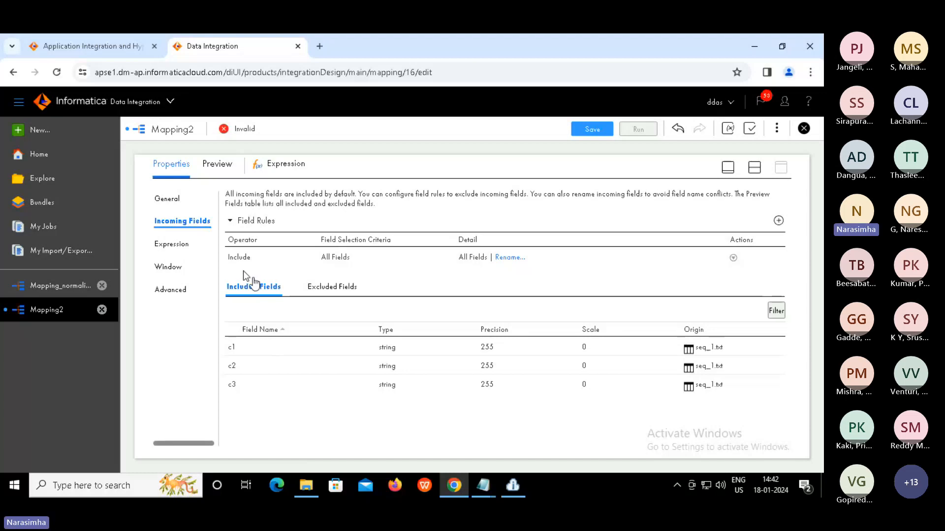
click(173, 244)
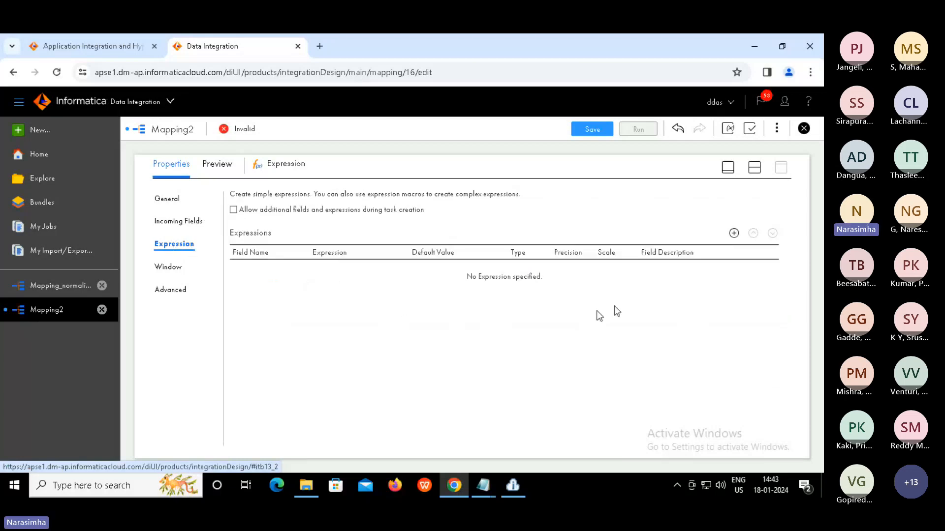
click(733, 233)
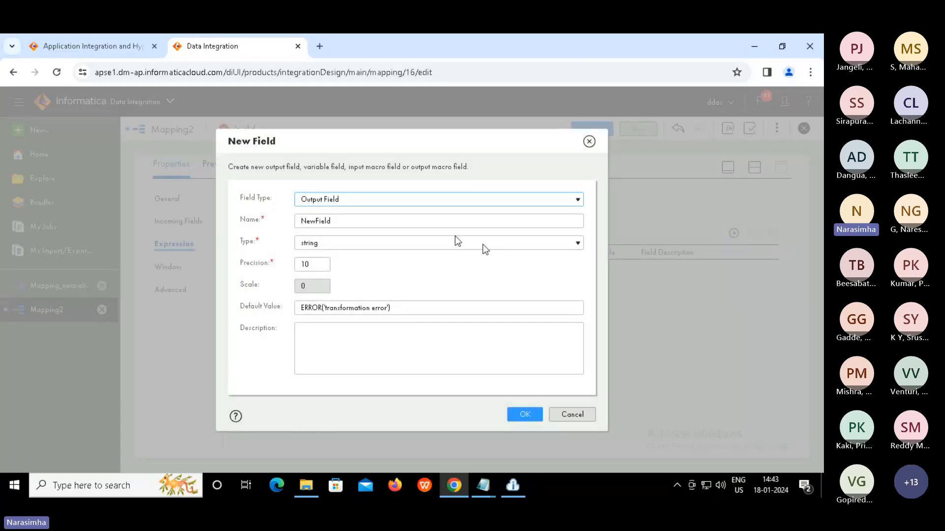
click(315, 221)
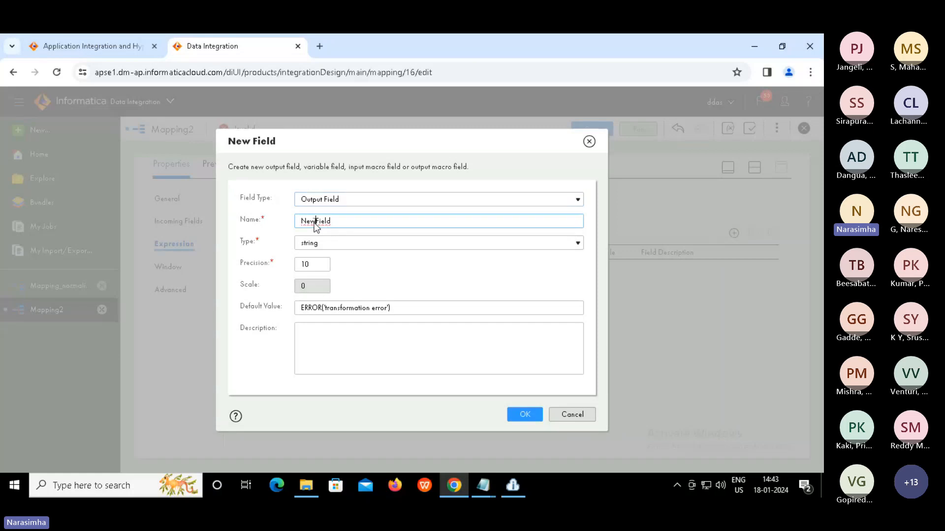
double_click(314, 222)
text(concat_result)
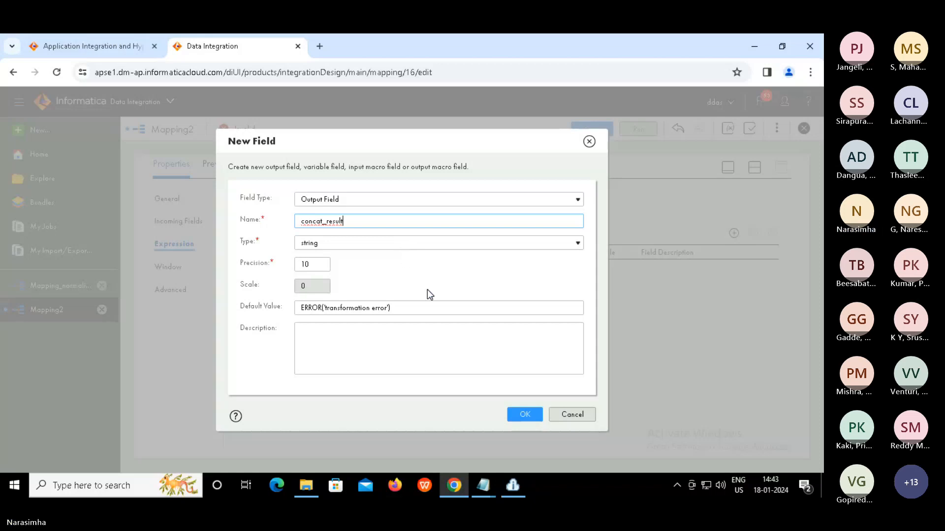
click(523, 415)
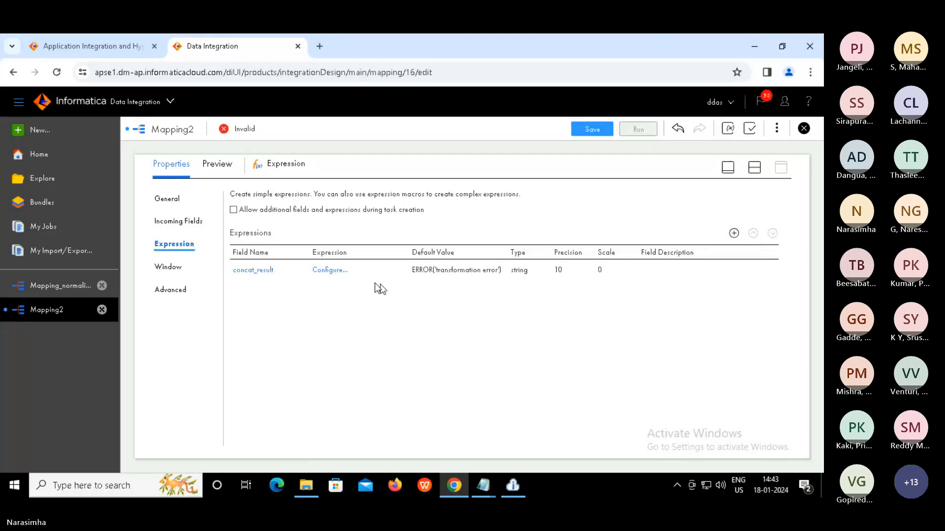
Open the concat_result expression for configuration and insert the built-in string function Concat.
click(331, 271)
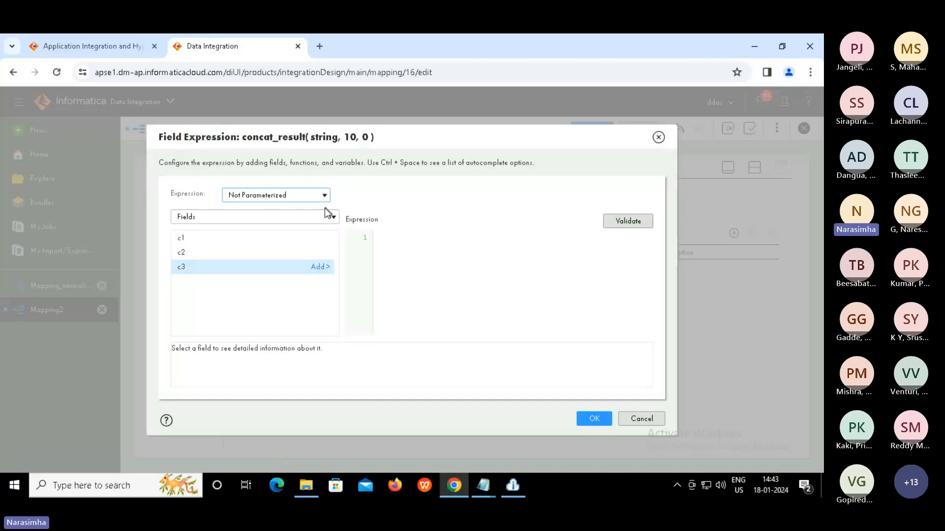
click(321, 218)
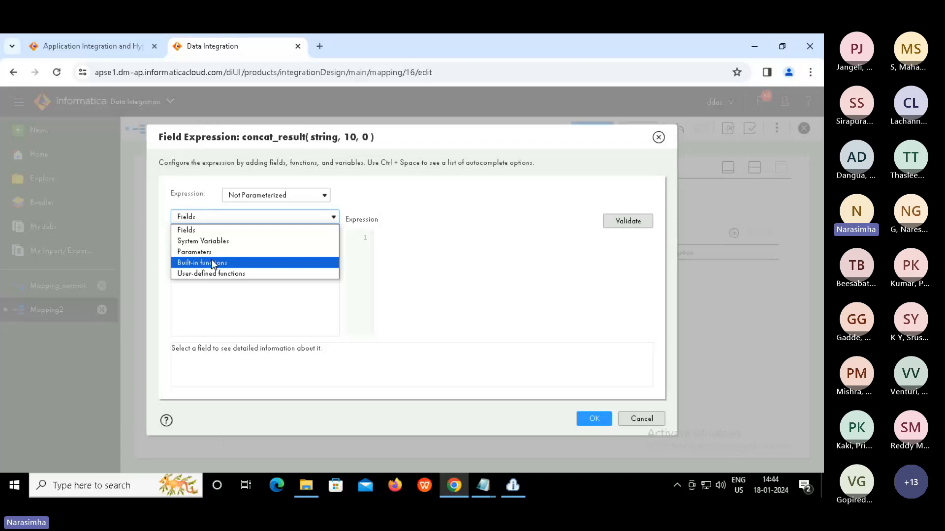
click(211, 262)
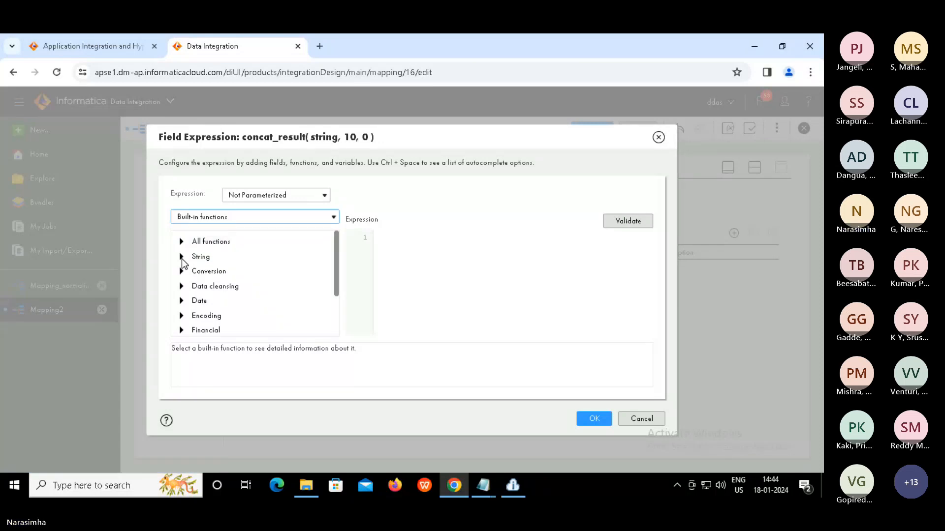
click(181, 256)
click(237, 317)
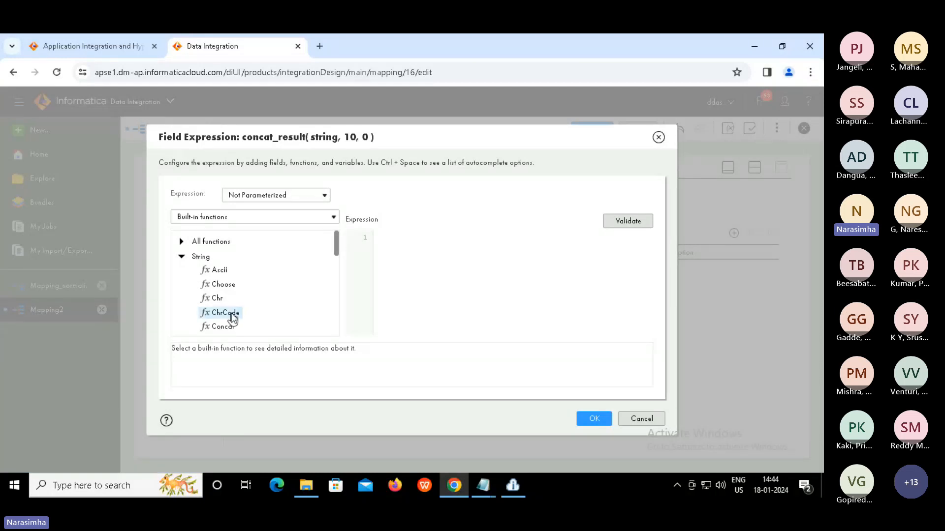
scroll(336, 256, down, 1)
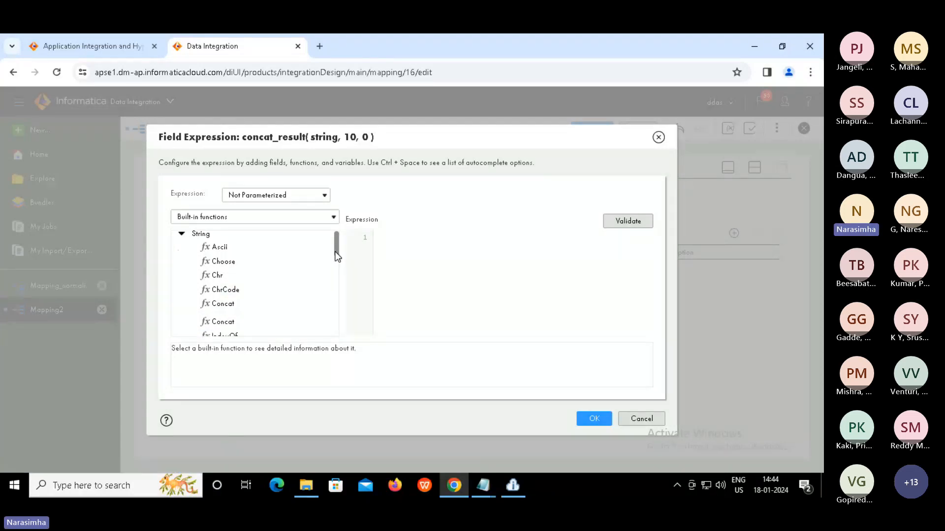
scroll(336, 253, down, 1)
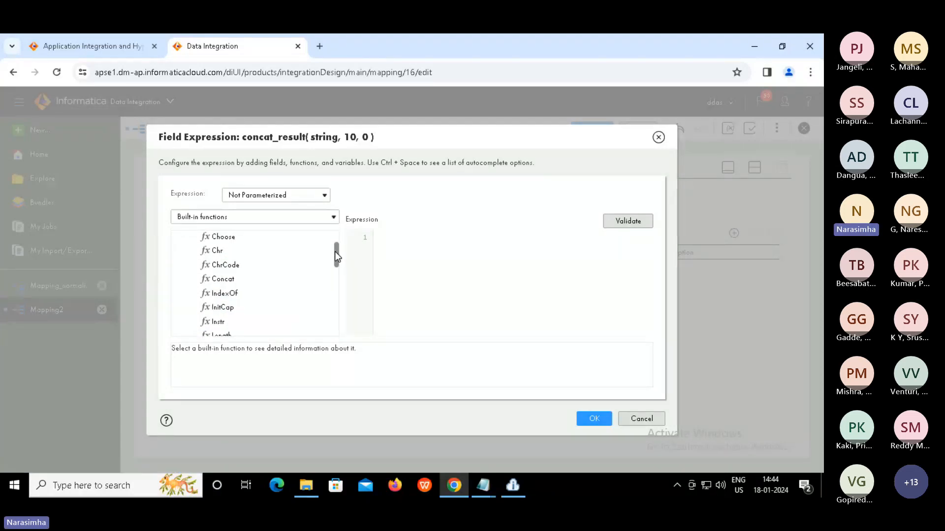
double_click(235, 279)
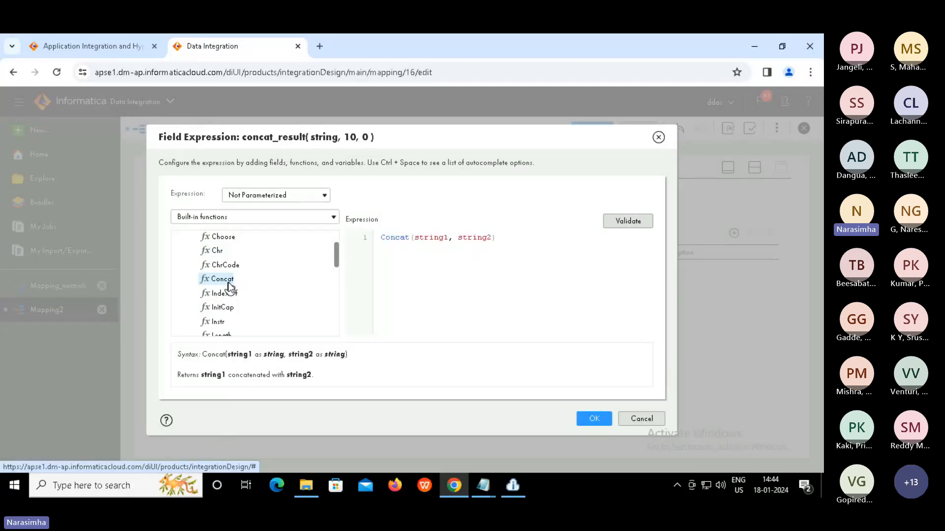
Replace Concat's first argument, string1, with the text "abc" in double quotes.
double_click(435, 237)
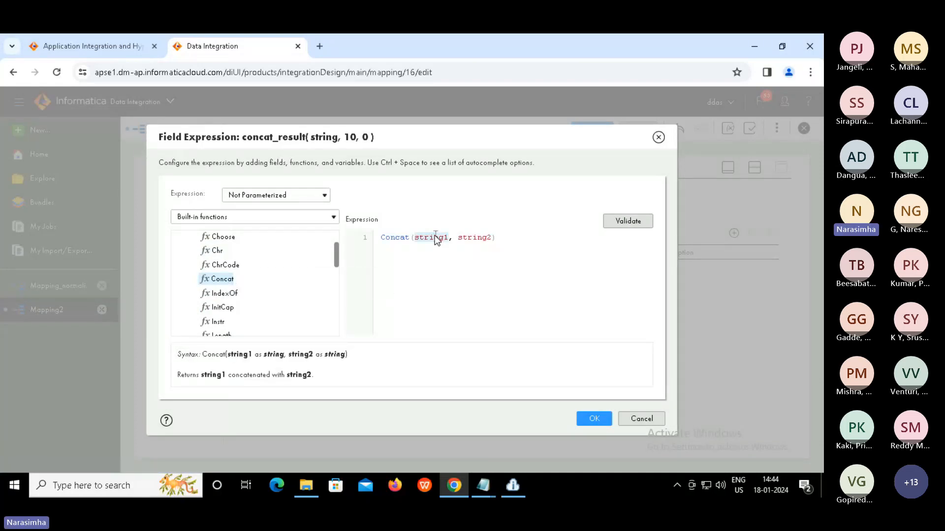
text("")
key(BackSpace)
key(BackSpace)
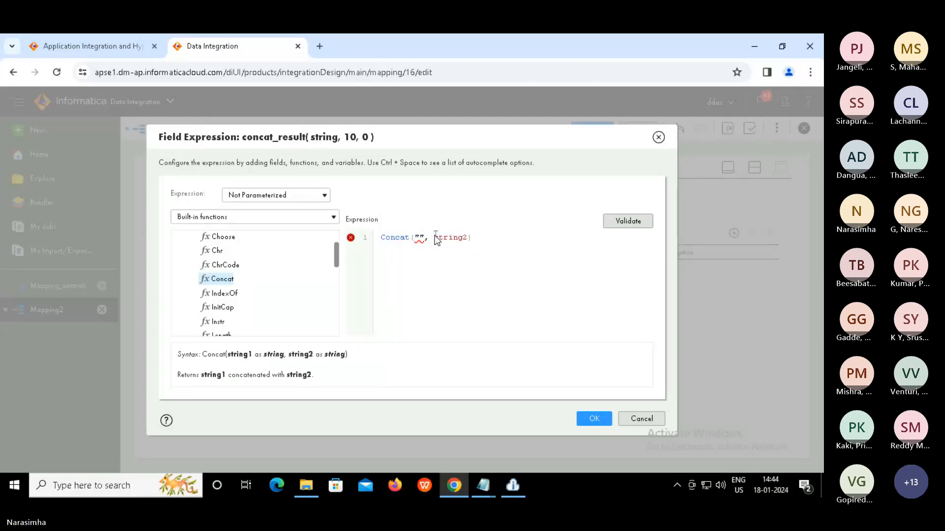
text(abc)
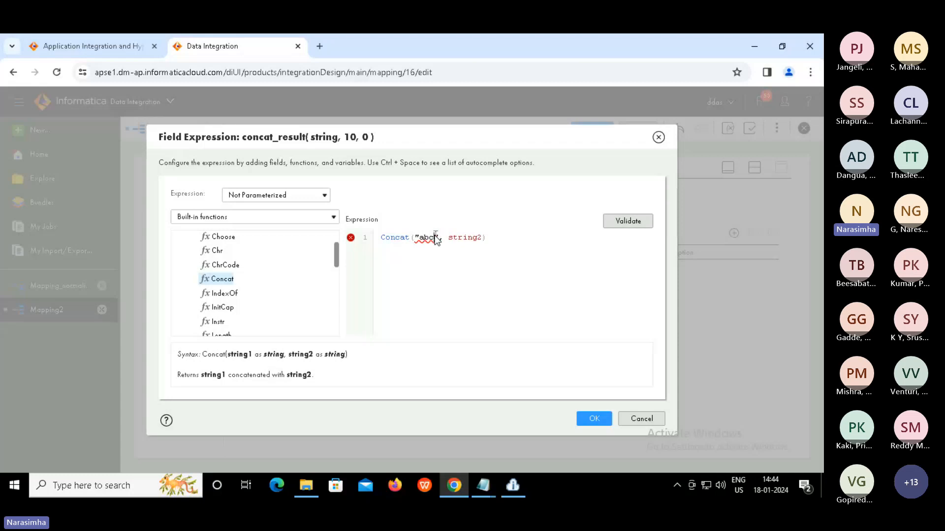
Add a trailing space inside the quoted abc text and replace Concat's second argument, string2, with c2.
key(Right)
key(Right)
key(Right)
key(Right)
key(Right)
key(Right)
key(Right)
key(Right)
key(Right)
key(Right)
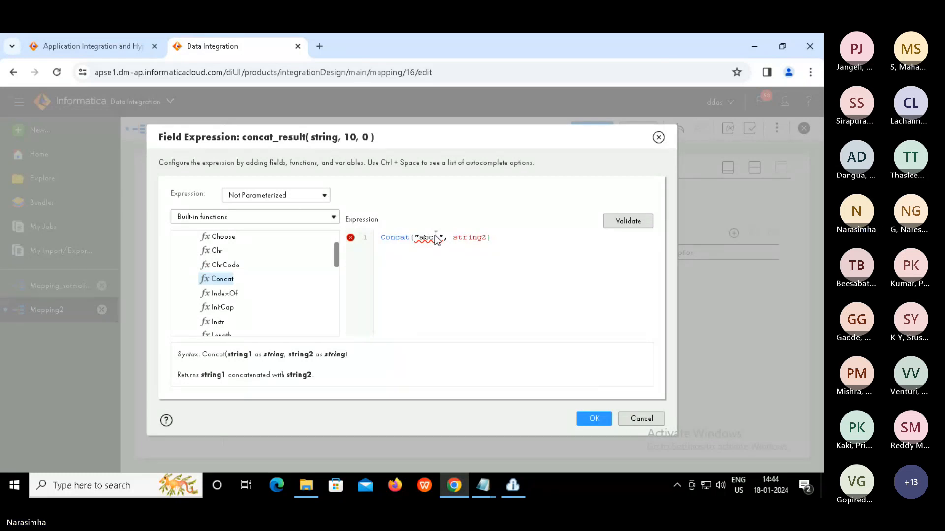
key(shift+Left)
key(shift+Left)
key(shift+Left)
key(shift+Left)
key(shift+Left)
key(shift+Left)
key(shift+Left)
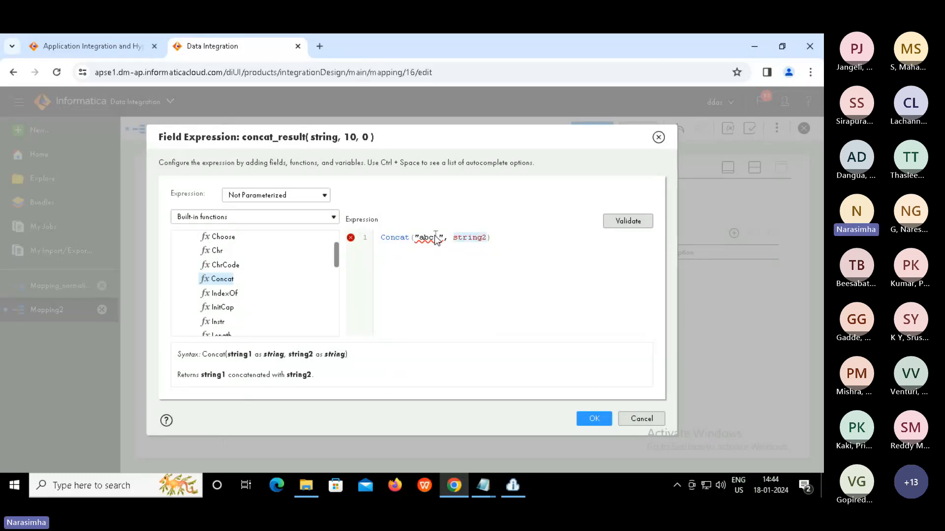
text(c2)
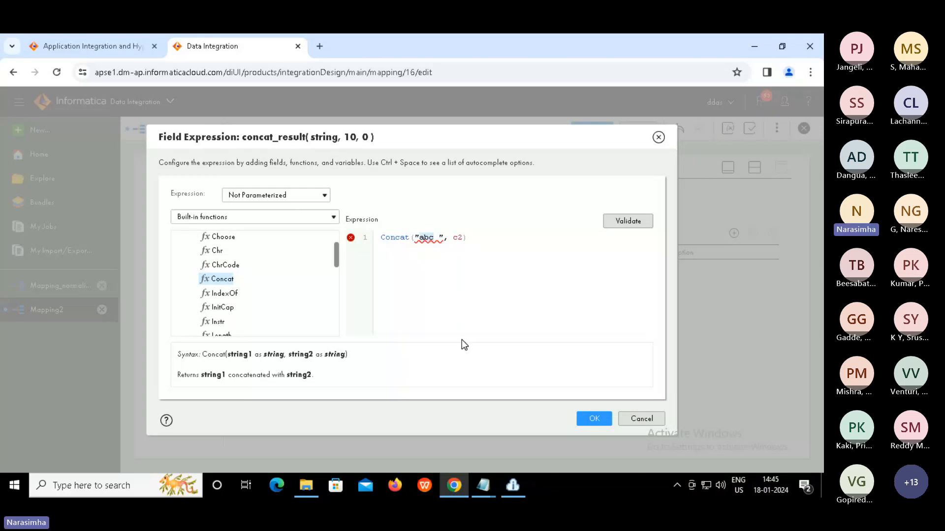
Validate the concat_result expression, replace the double quotes around the abc text with single quotes, and validate it again.
click(625, 222)
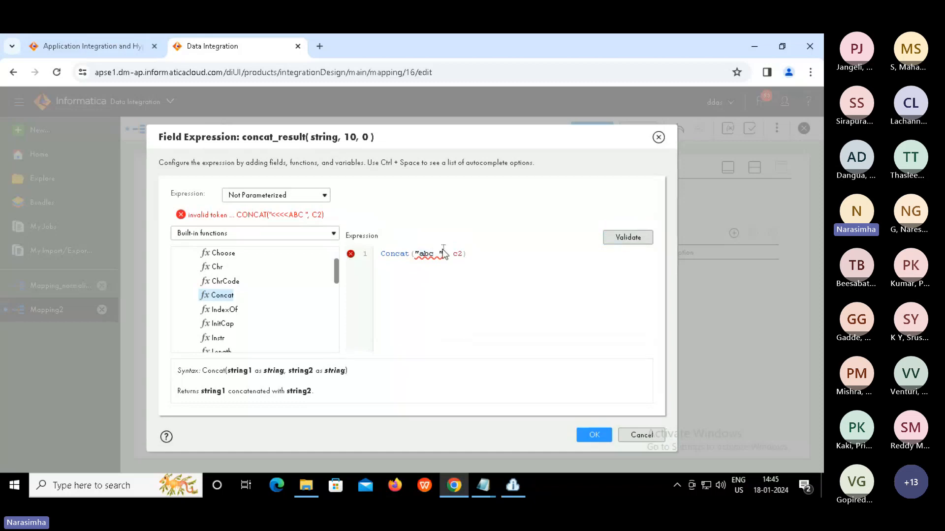
key(BackSpace)
text(')
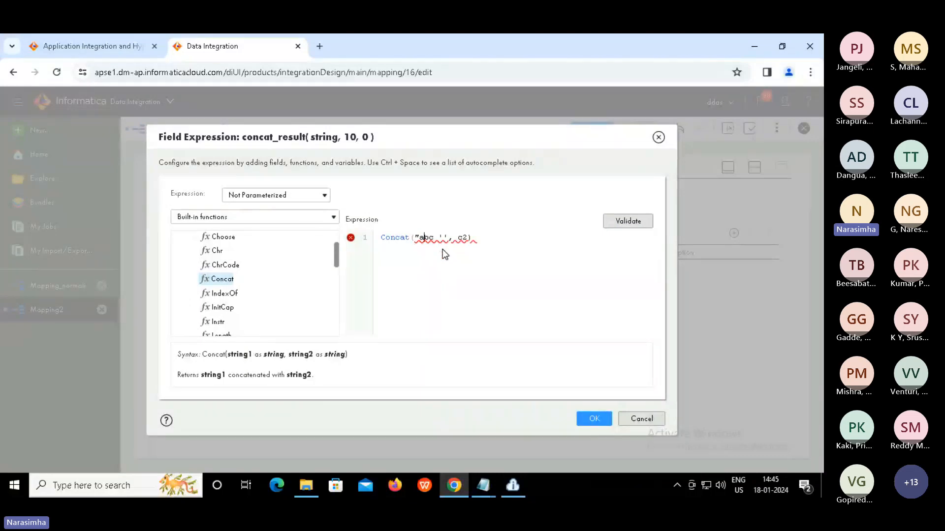
key(Left)
key(Left)
key(Left)
key(BackSpace)
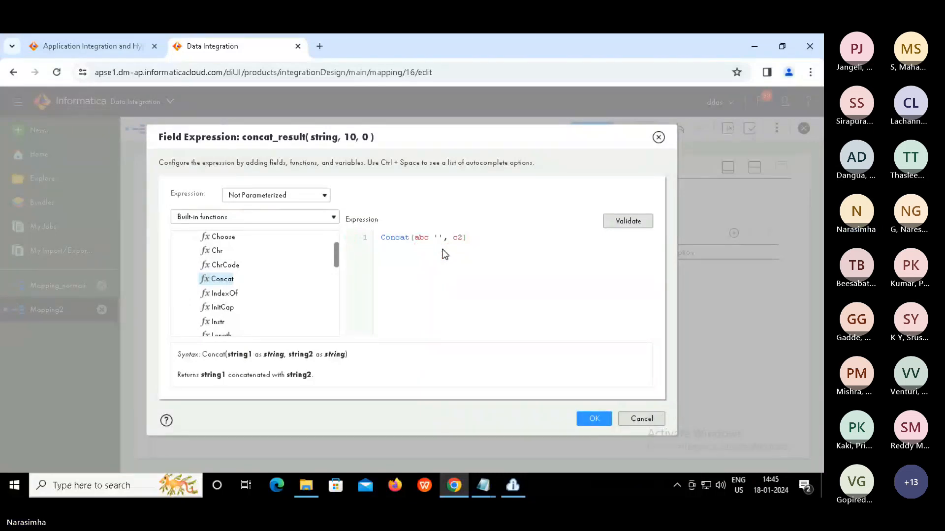
text(')
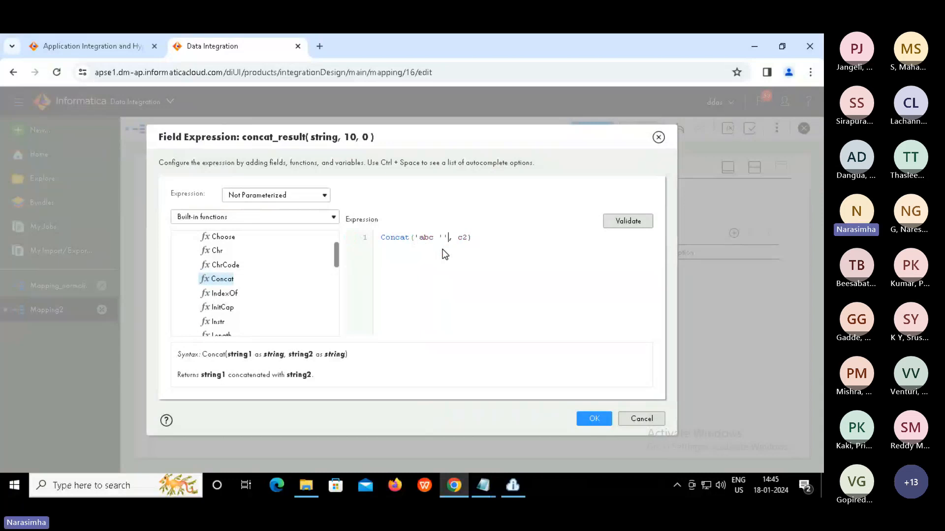
key(BackSpace)
click(618, 224)
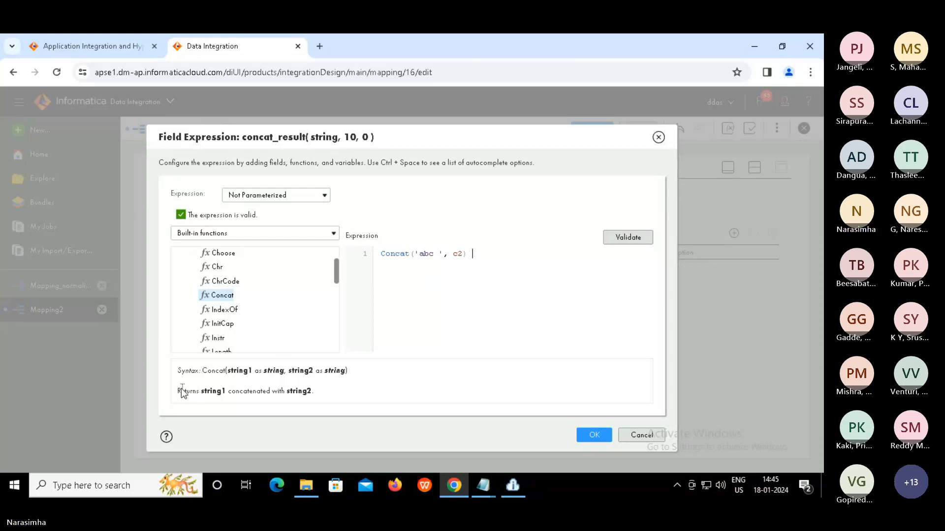
Review the Concat function's syntax and description, and accept the concat_result expression.
drag(181, 388, 240, 377)
triple_click(240, 370)
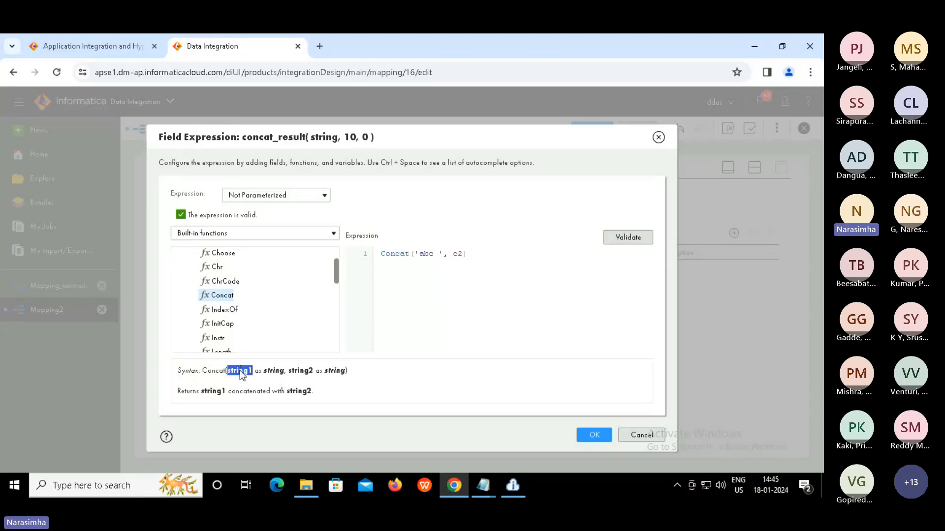
triple_click(249, 397)
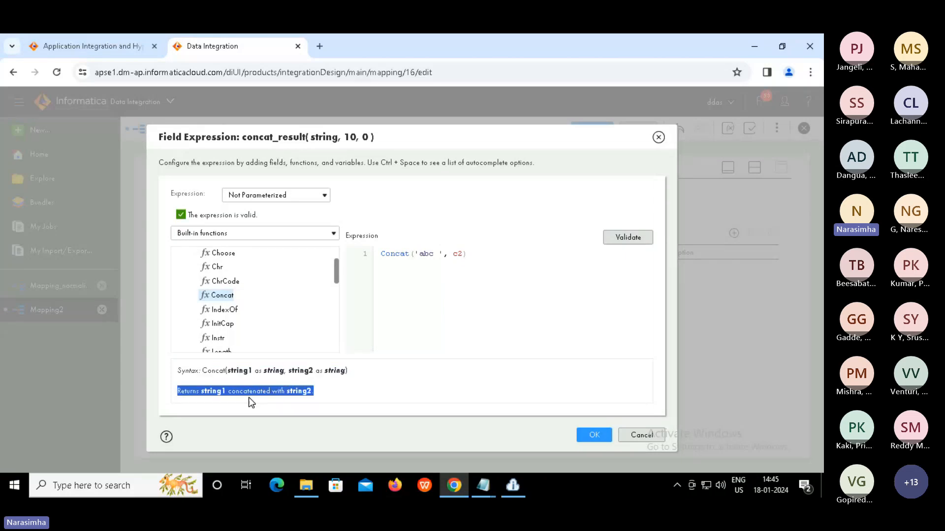
click(350, 388)
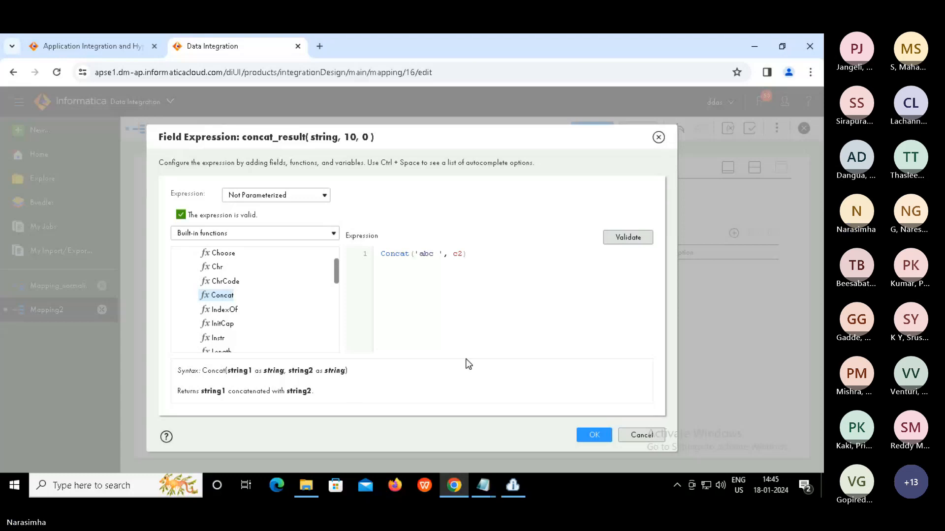
click(593, 435)
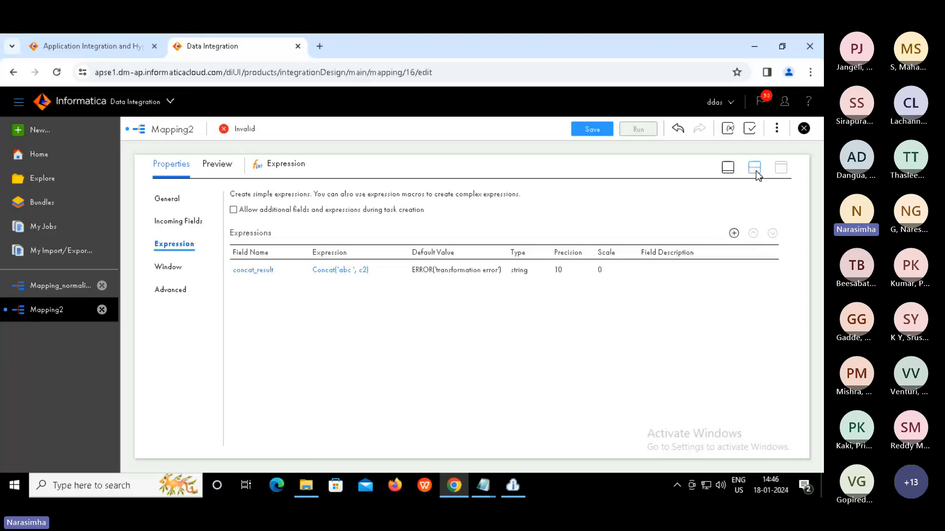
Open the Target transformation's target settings and set its connection to target_file_connection (Flat File).
click(744, 177)
click(515, 262)
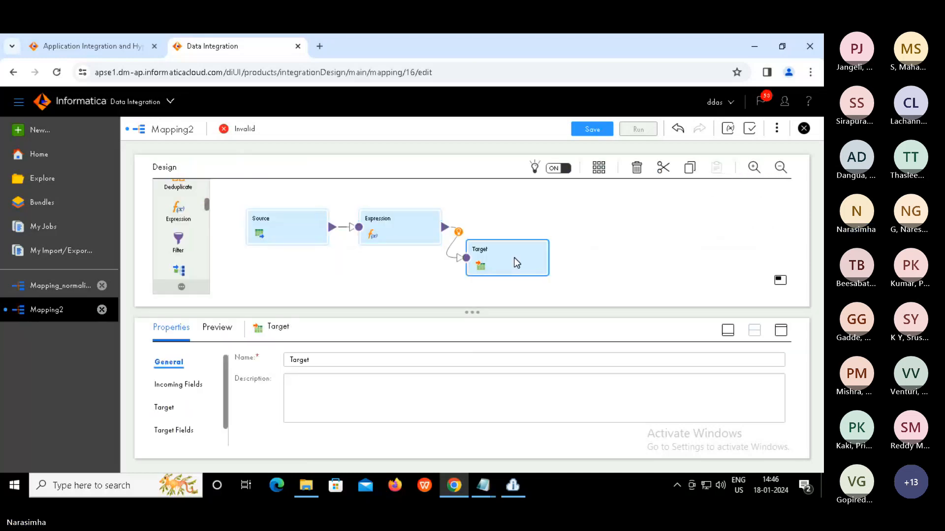
click(780, 330)
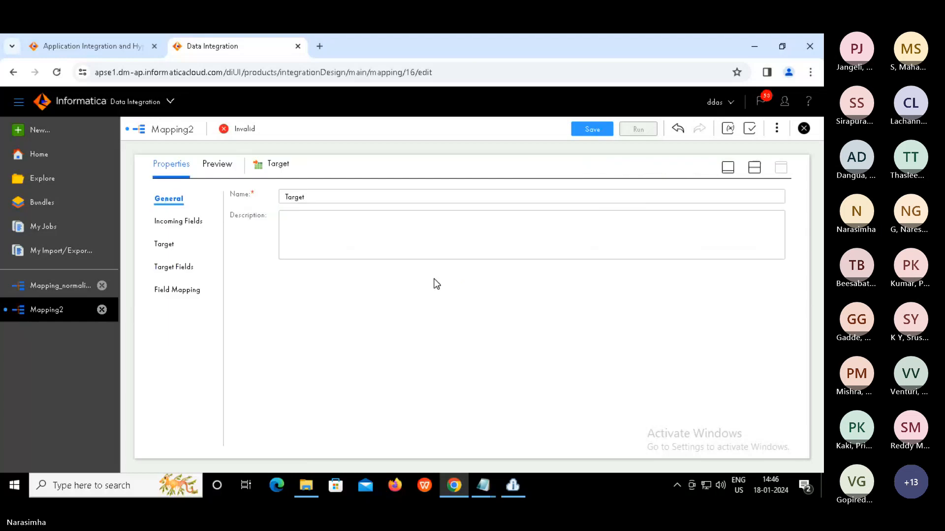
click(164, 245)
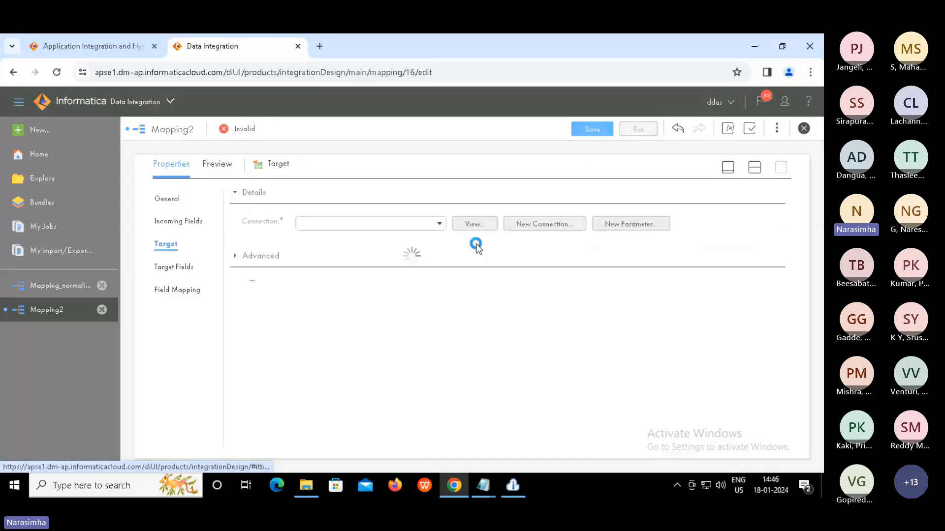
click(439, 224)
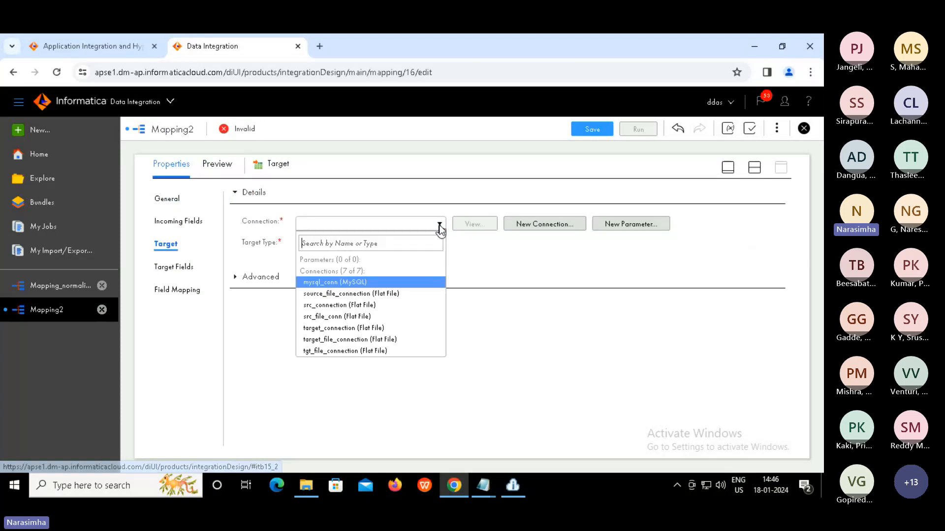
click(347, 339)
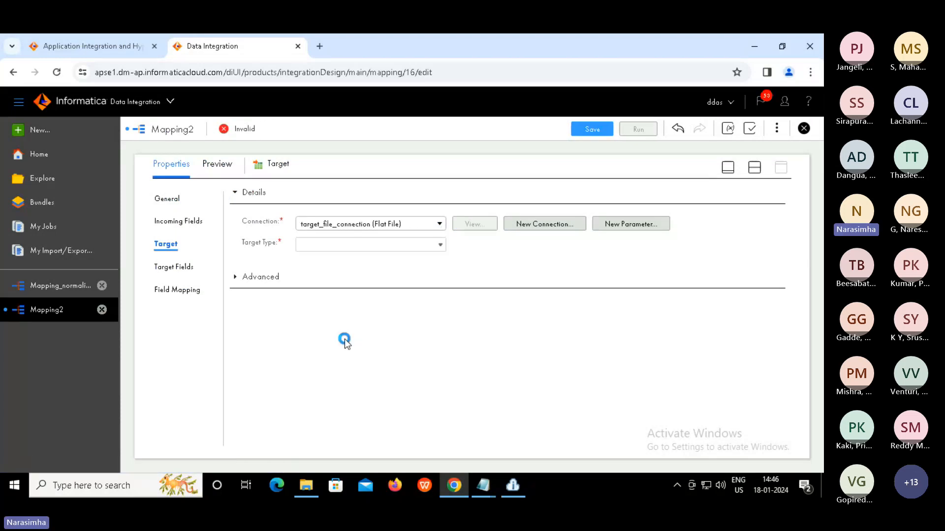
Set the target object to be created new at runtime with the static file name expression_tgt.txt.
click(473, 268)
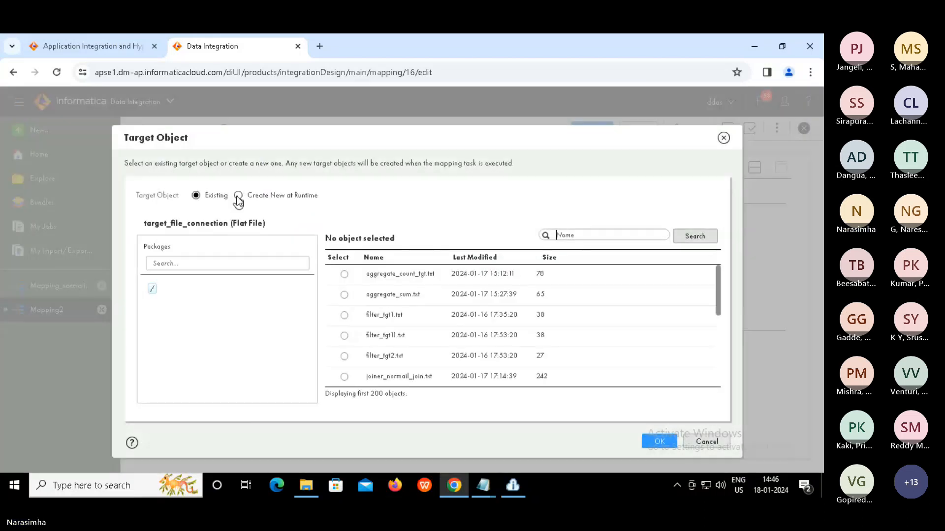
click(238, 196)
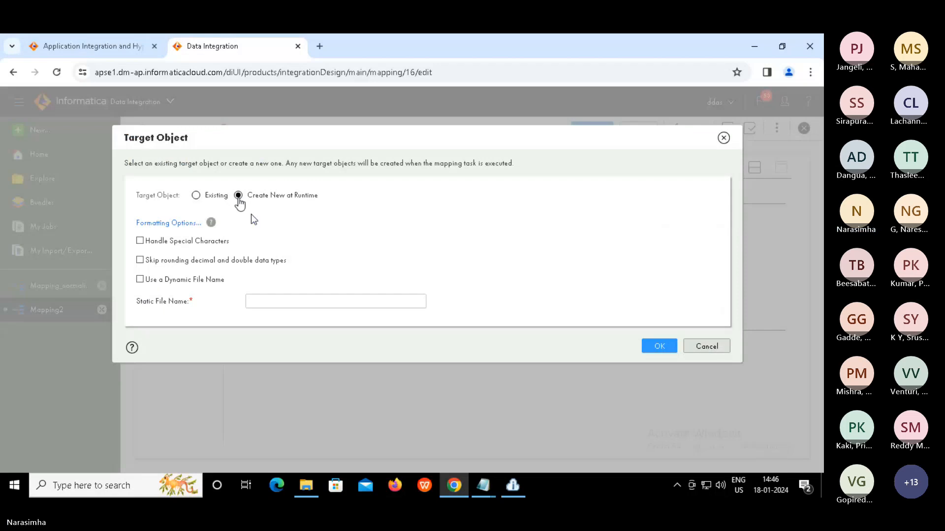
click(291, 301)
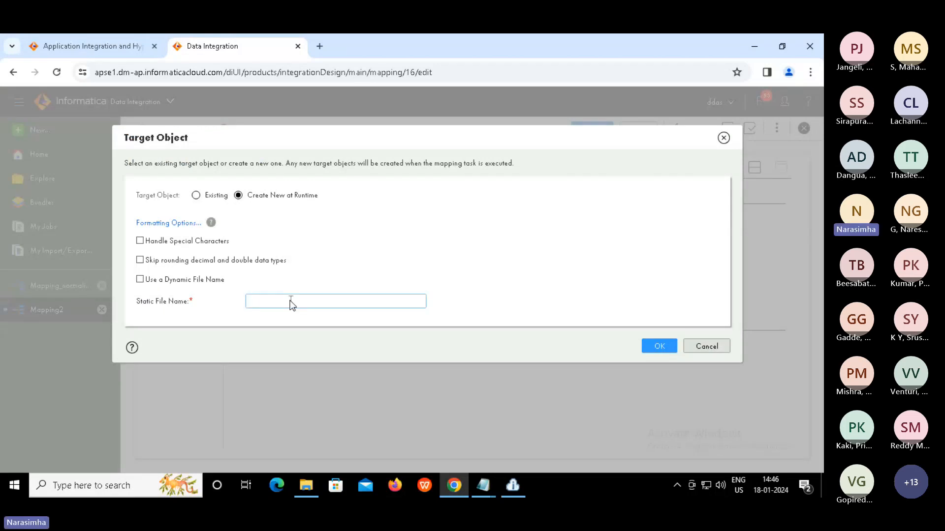
text(expressi)
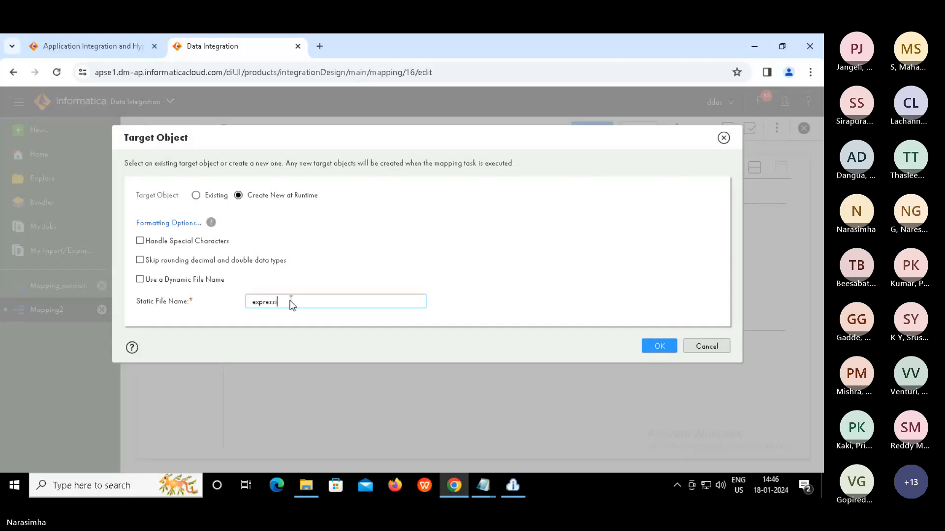
text(on_fo)
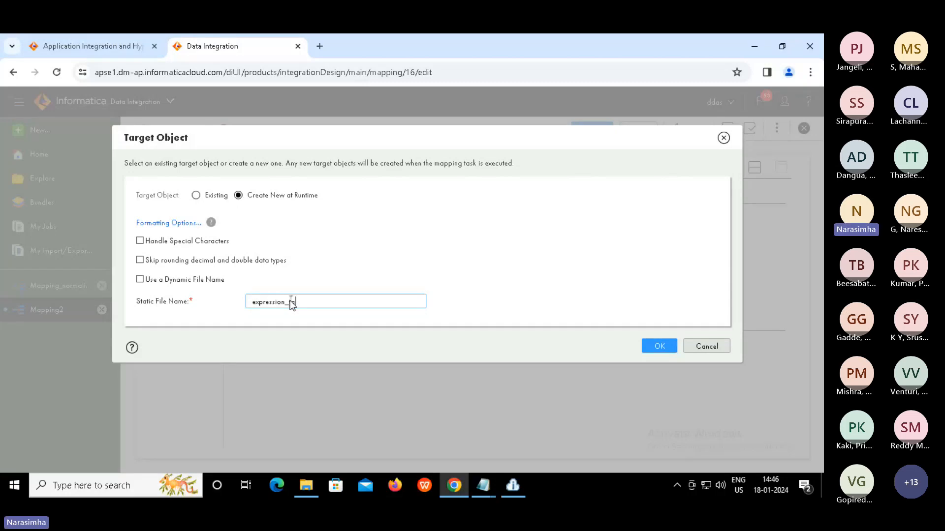
text(at.txt)
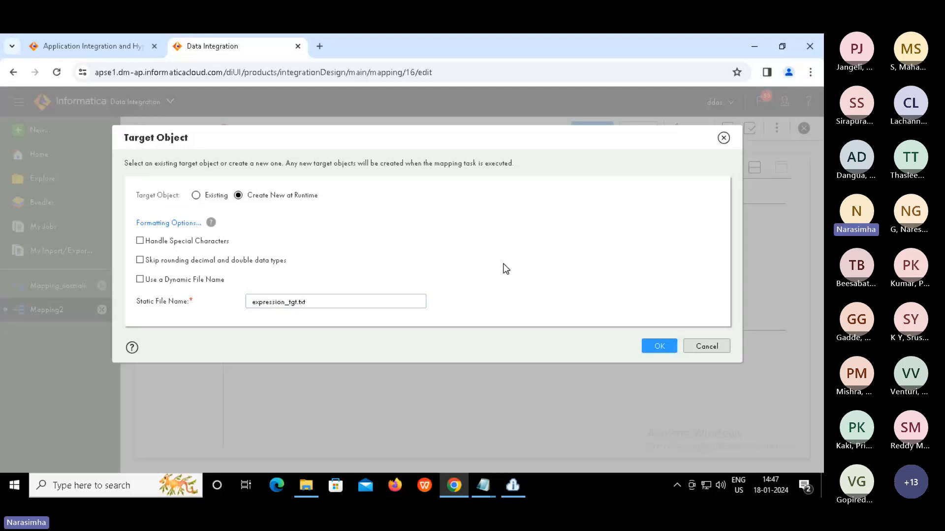
click(659, 347)
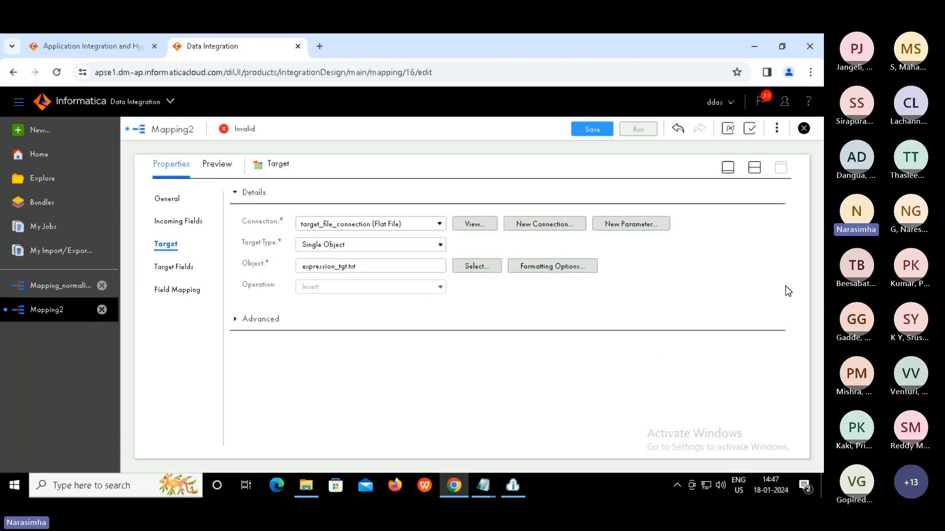
Rename the mapping as Mapping_expression and save it.
click(753, 170)
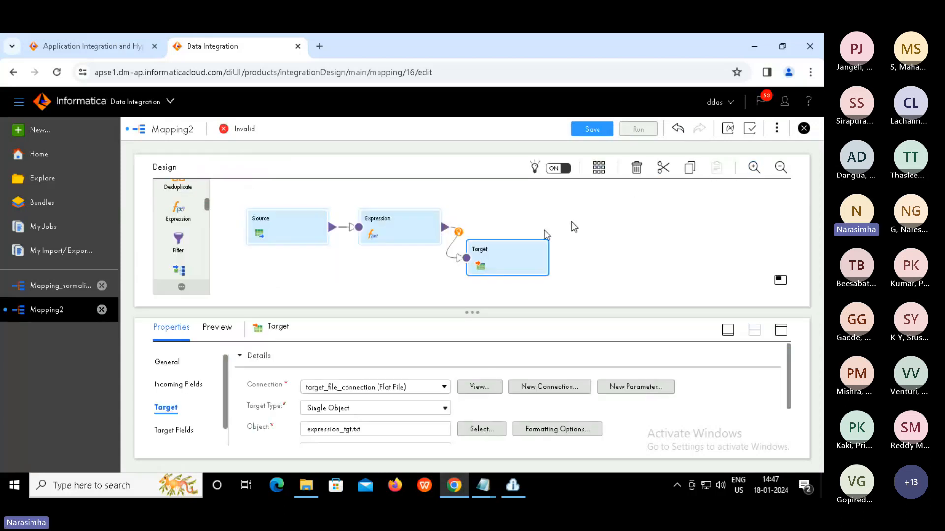
click(571, 221)
click(253, 358)
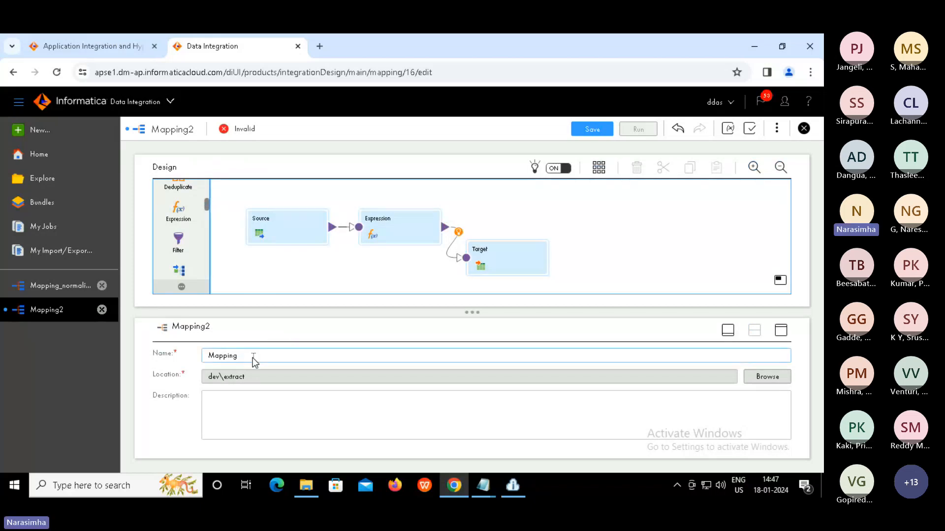
text(_expression)
click(619, 243)
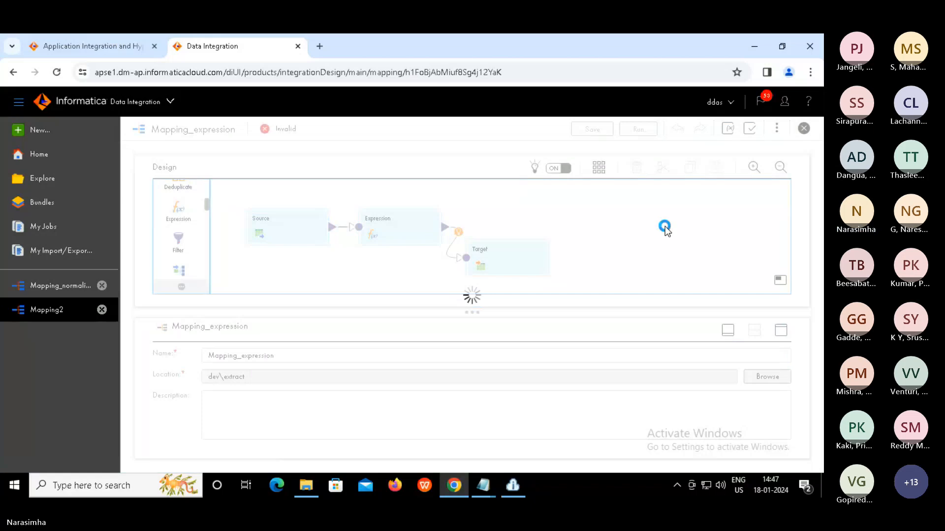
click(529, 130)
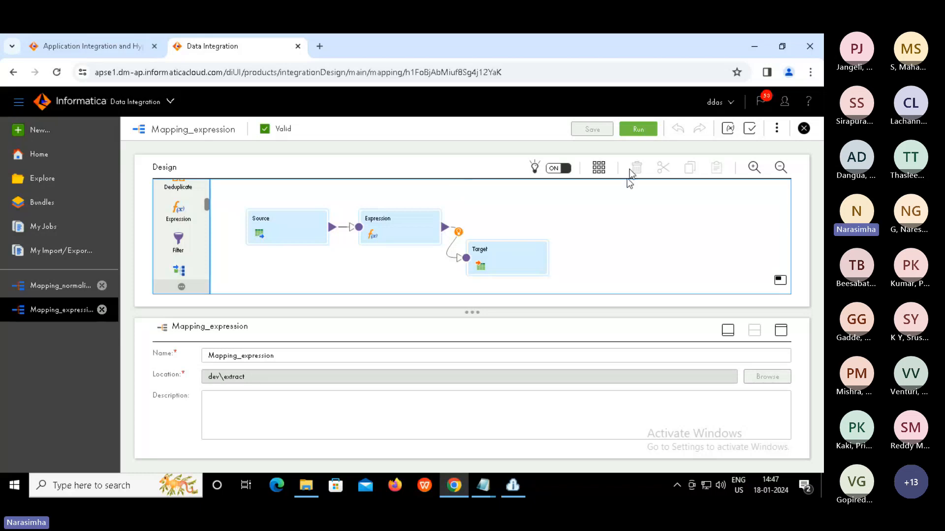
Run Mapping_expression in the default runtime environment and refresh the job list to check its status and rows processed.
click(638, 129)
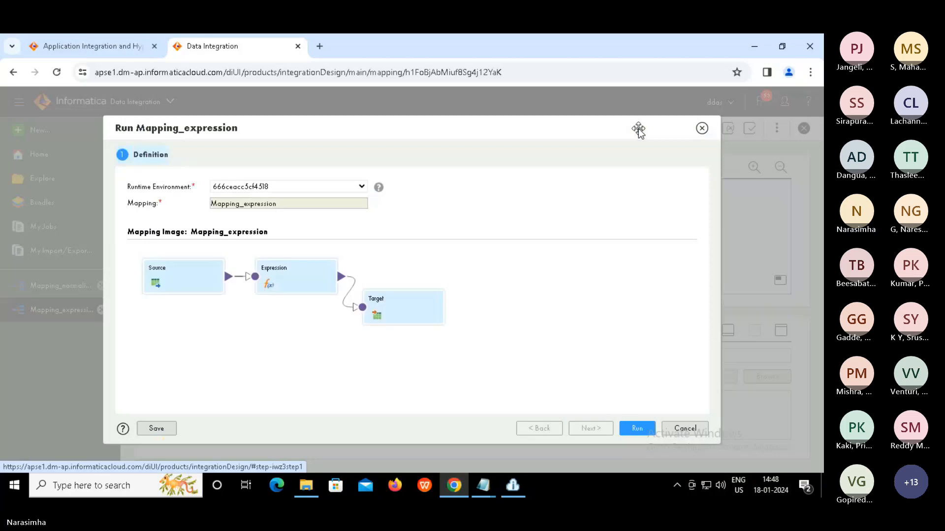
click(634, 428)
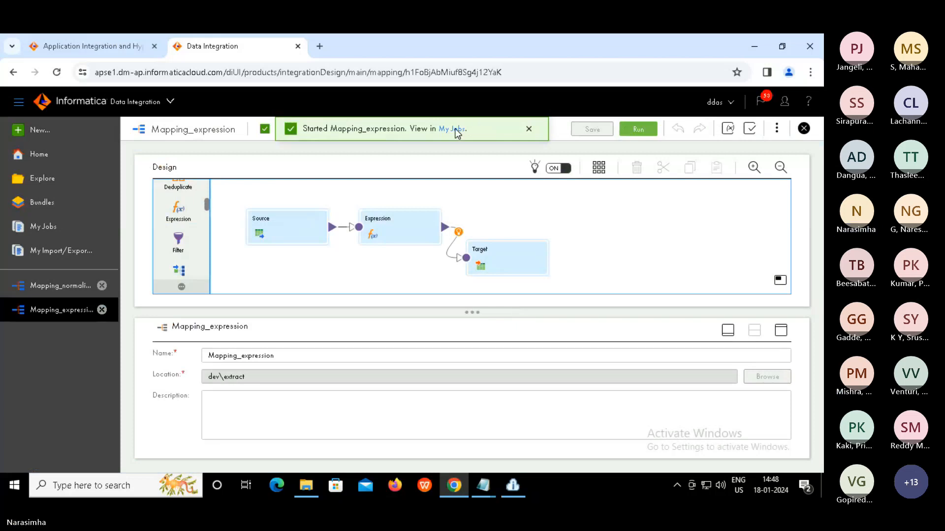
click(455, 131)
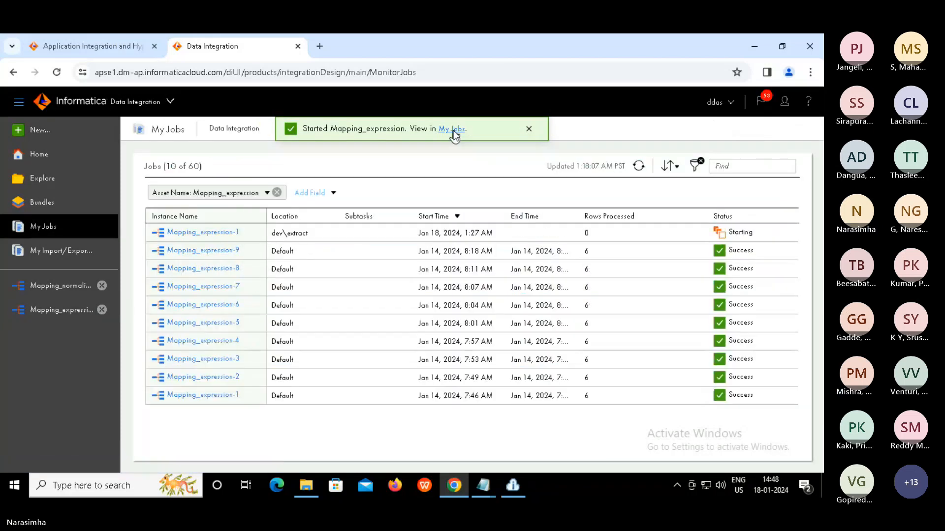
click(528, 130)
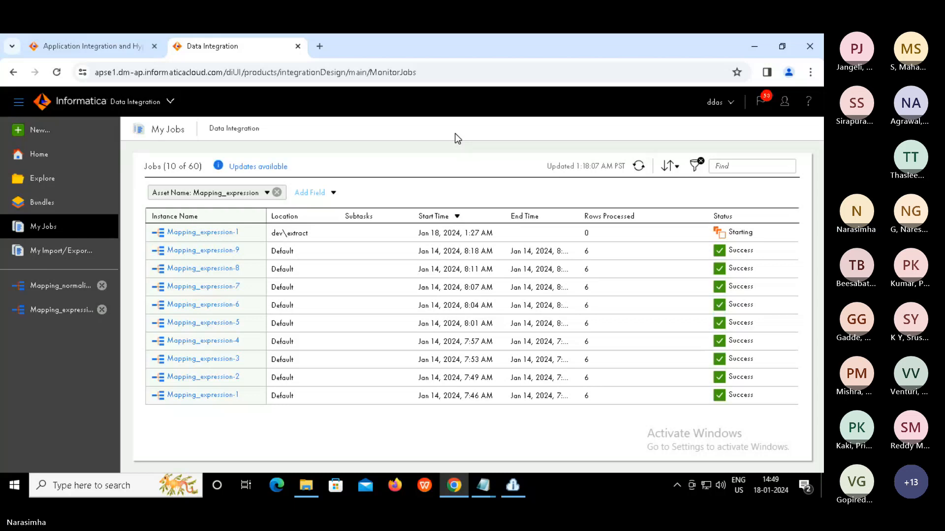
click(639, 166)
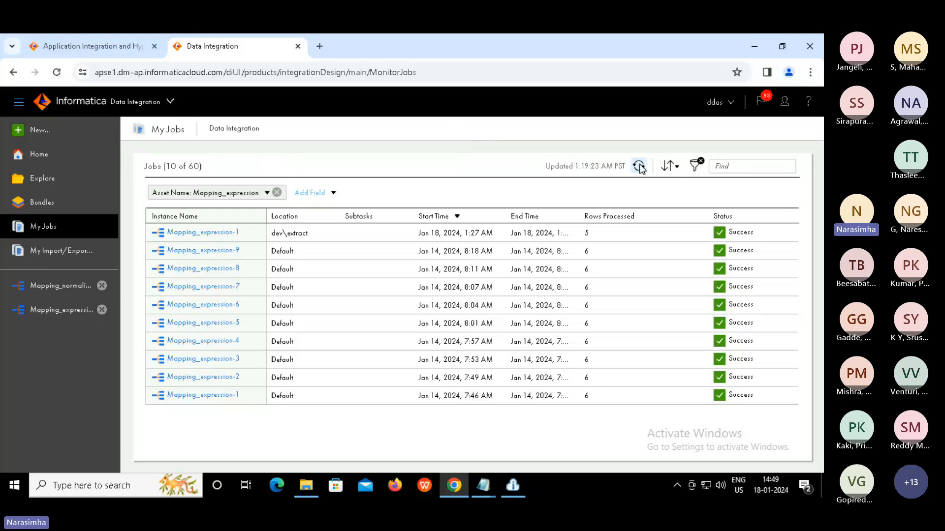
click(588, 237)
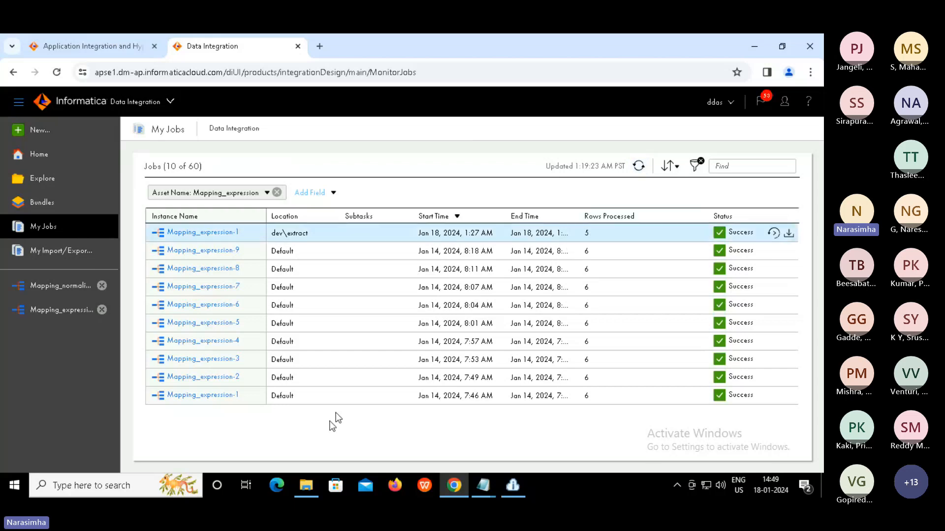
Switch to File Explorer, open expression_tgt from the Target folder to check the concat_result values, close it and return to Chrome.
mouse_move(307, 486)
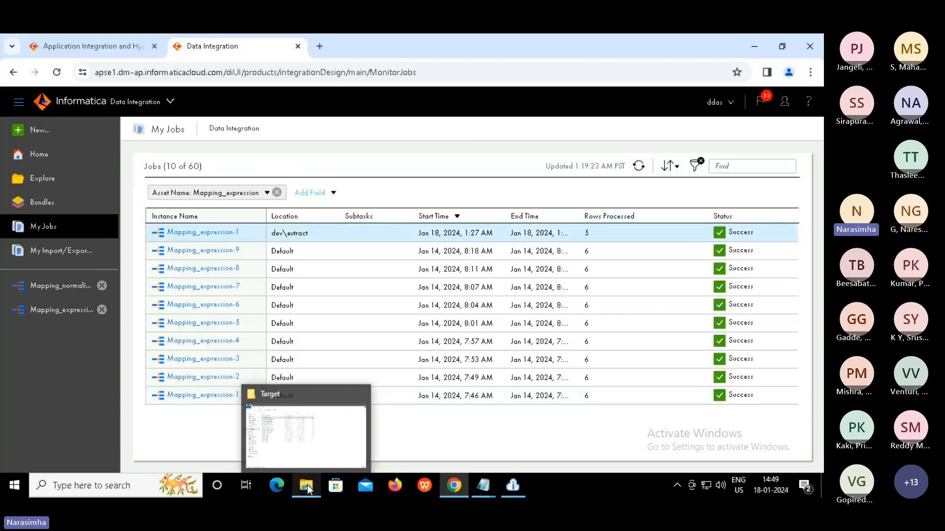
click(316, 444)
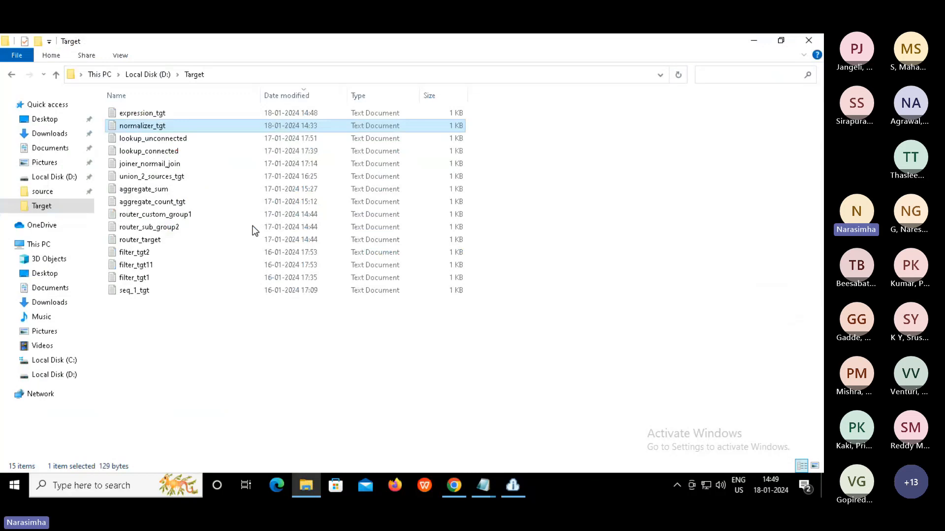
double_click(163, 116)
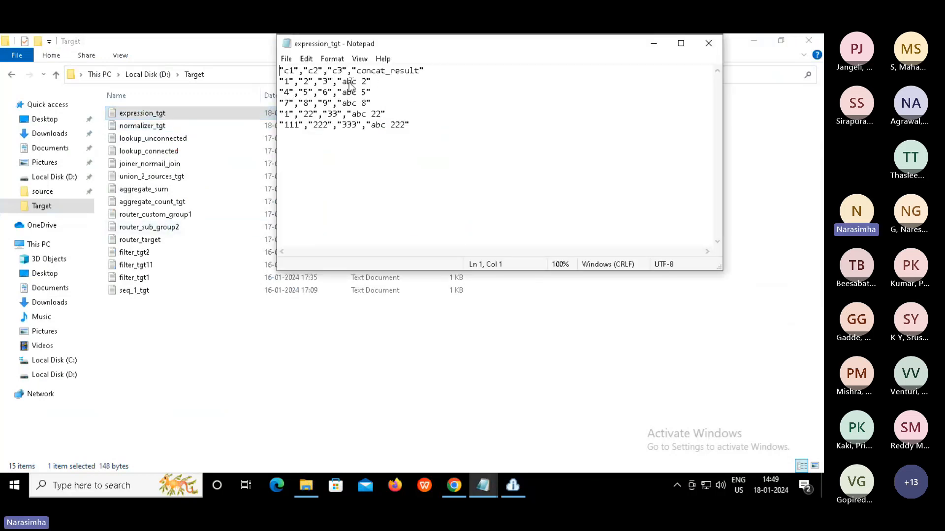
click(343, 82)
drag(343, 82, 357, 85)
click(424, 149)
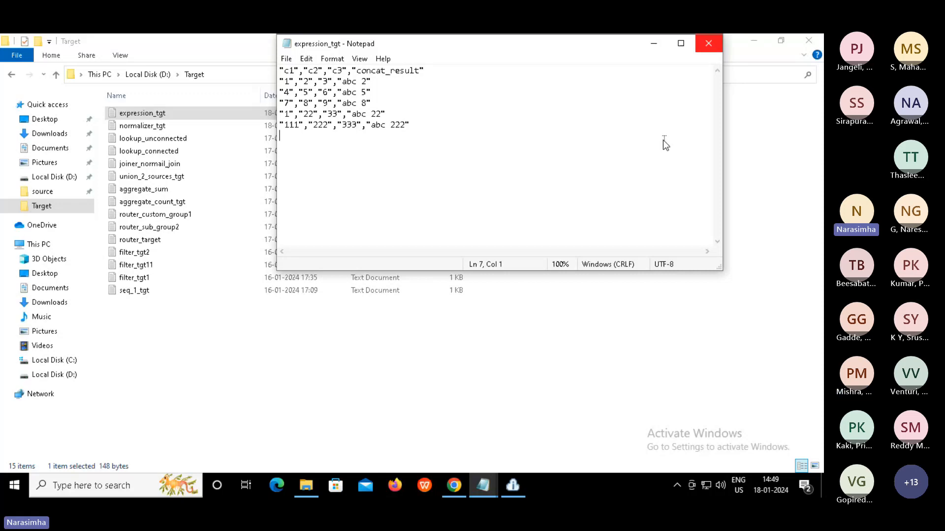
click(709, 48)
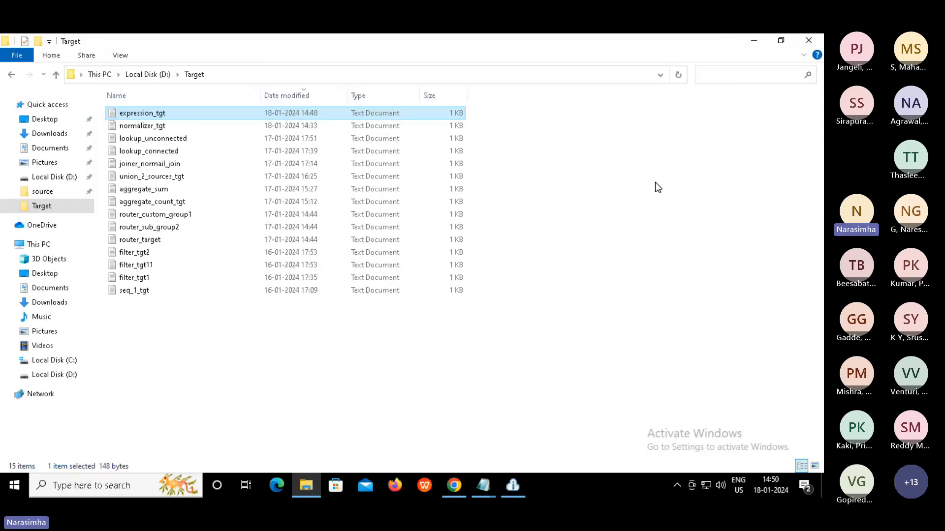
click(458, 484)
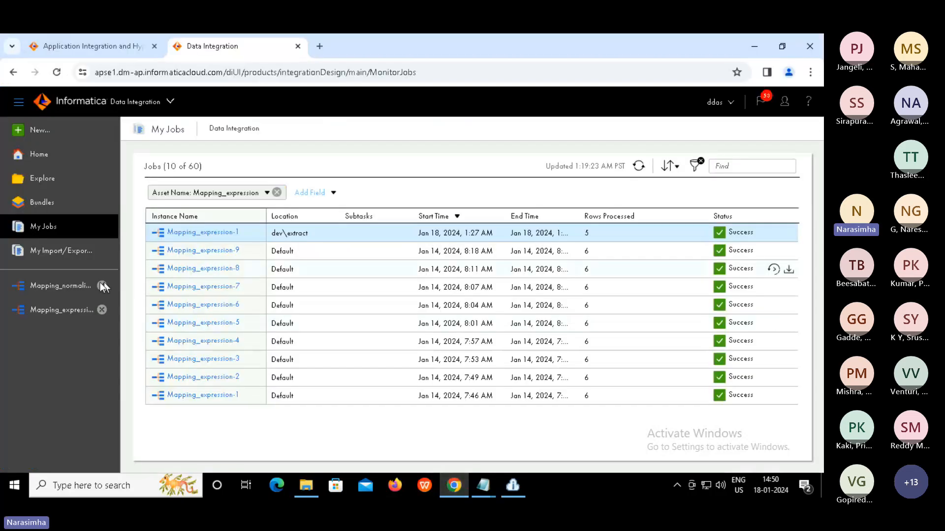
Open the expression list of the Expression transformation in Mapping_expression, with its properties maximized.
click(73, 313)
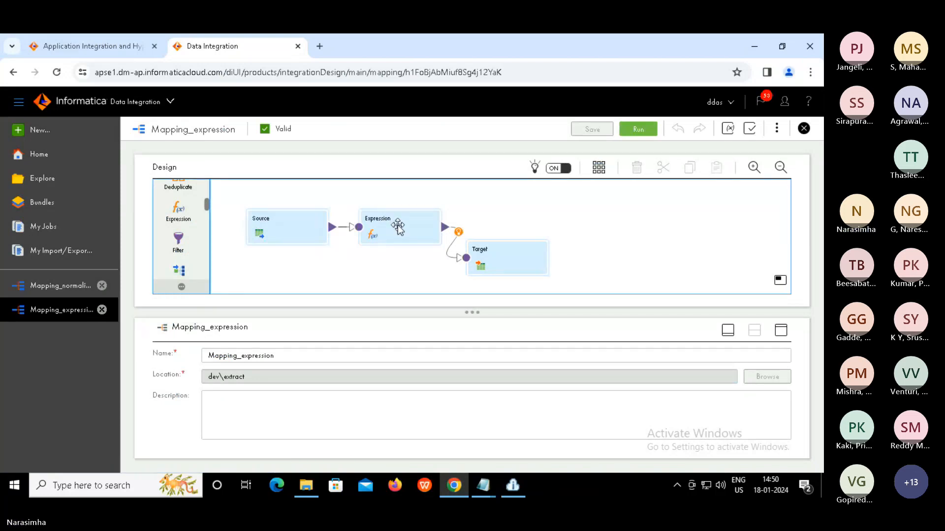
click(398, 231)
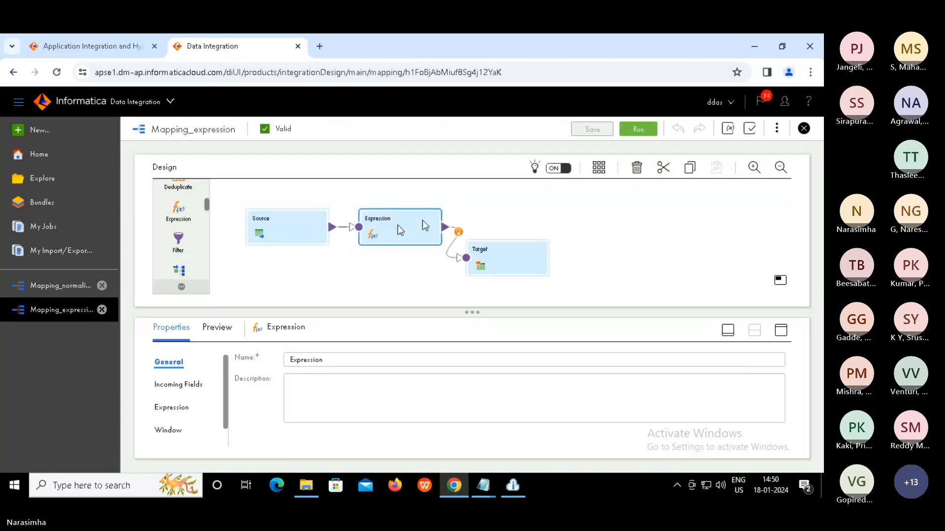
click(781, 330)
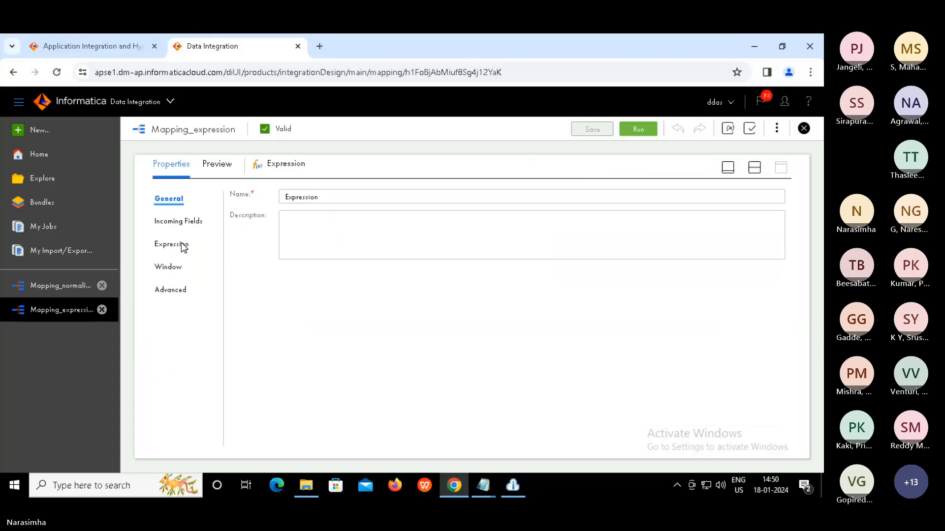
click(181, 245)
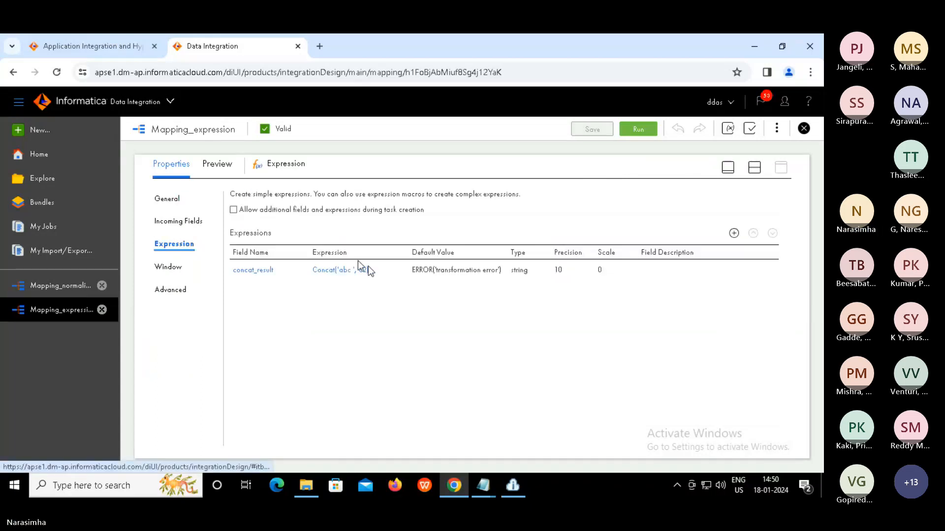
Add an output field named length_str to the Expression transformation, keeping type string and precision 10.
click(735, 234)
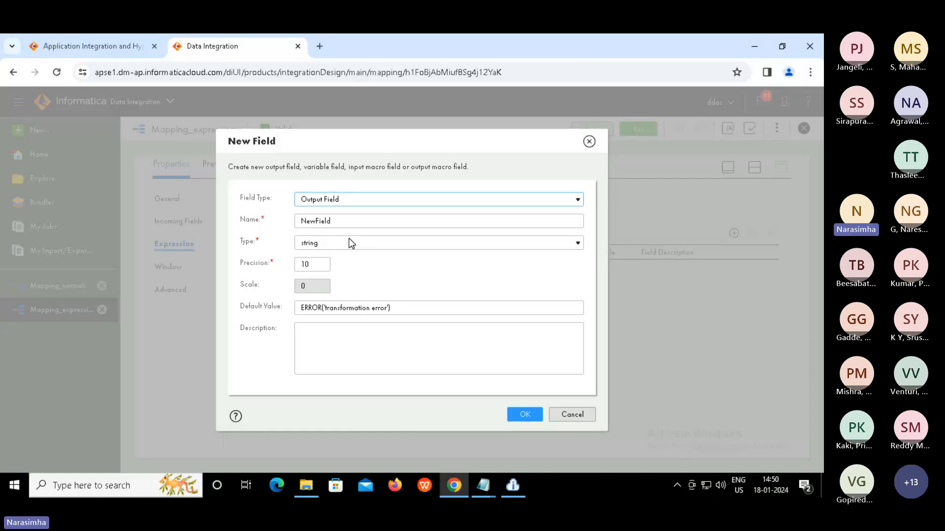
click(323, 226)
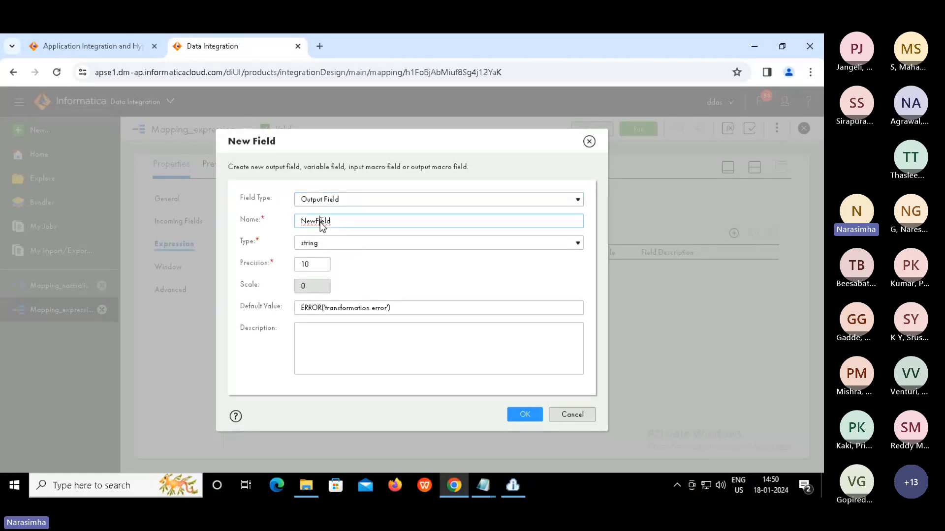
double_click(322, 224)
key(BackSpace)
text(length_str)
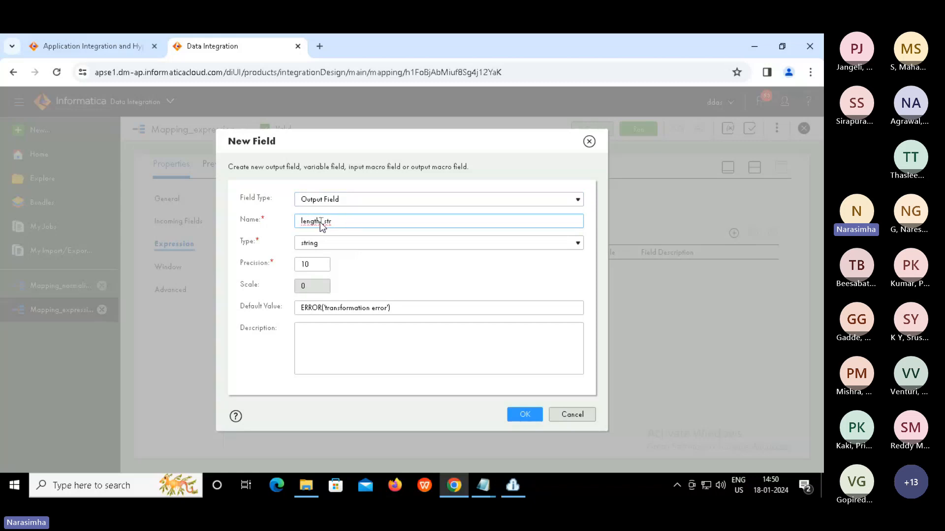
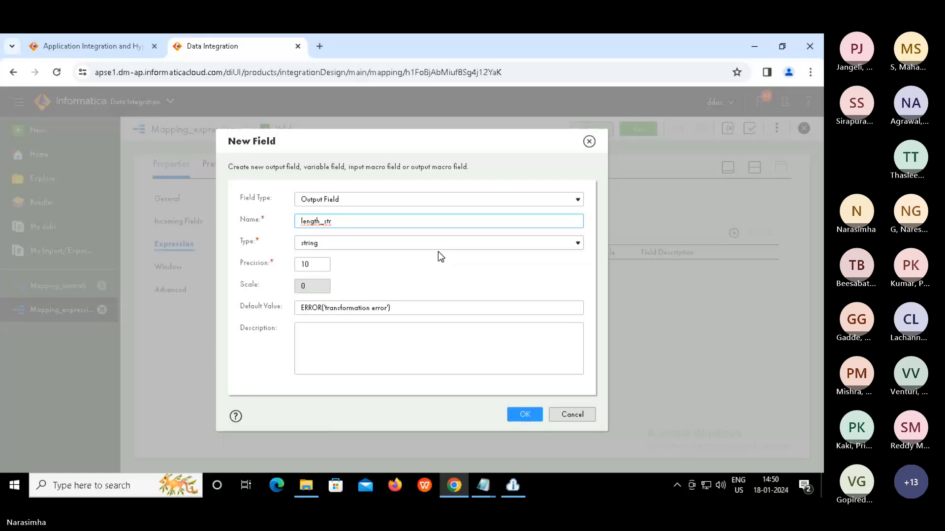
click(522, 421)
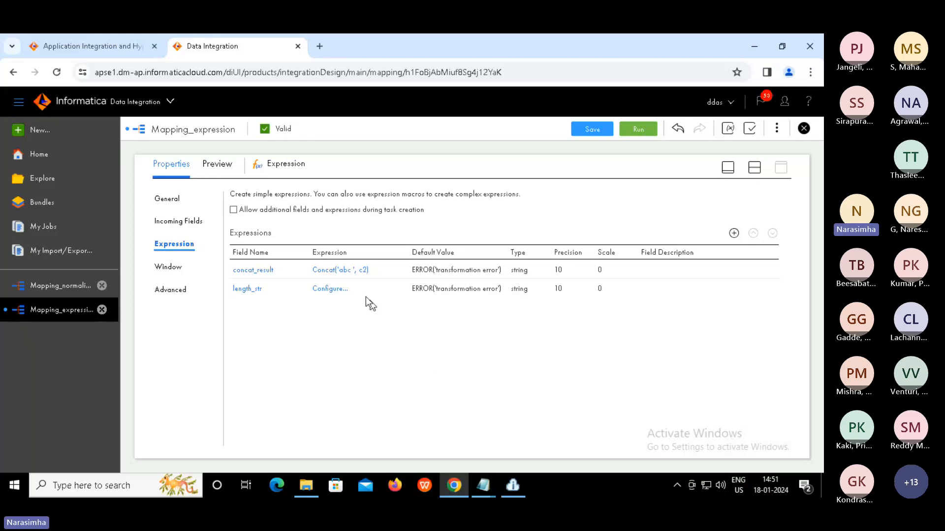
Insert the built-in string function Length into the length_str field's expression.
click(334, 291)
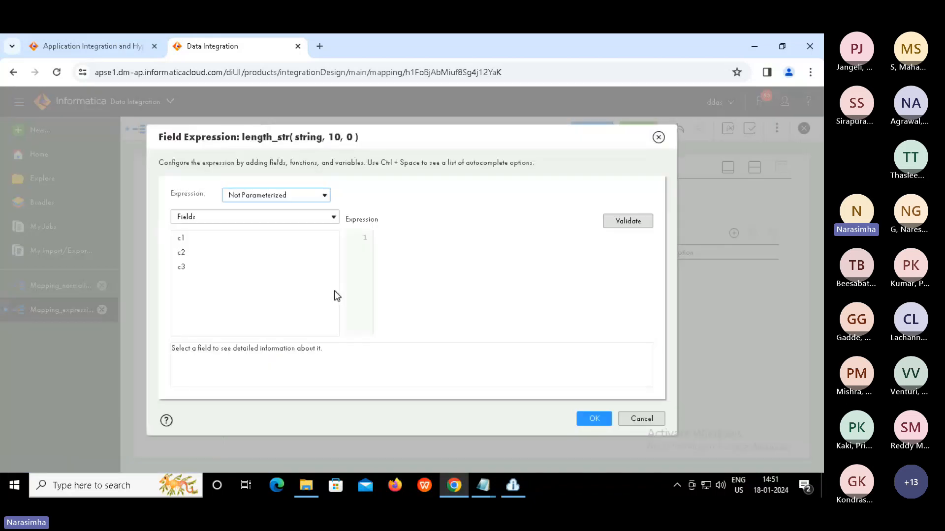
click(334, 220)
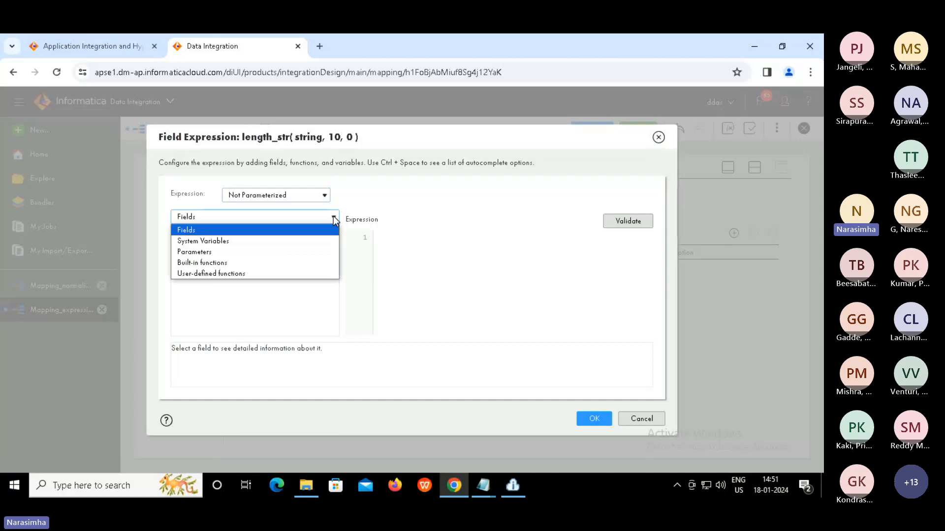
click(211, 264)
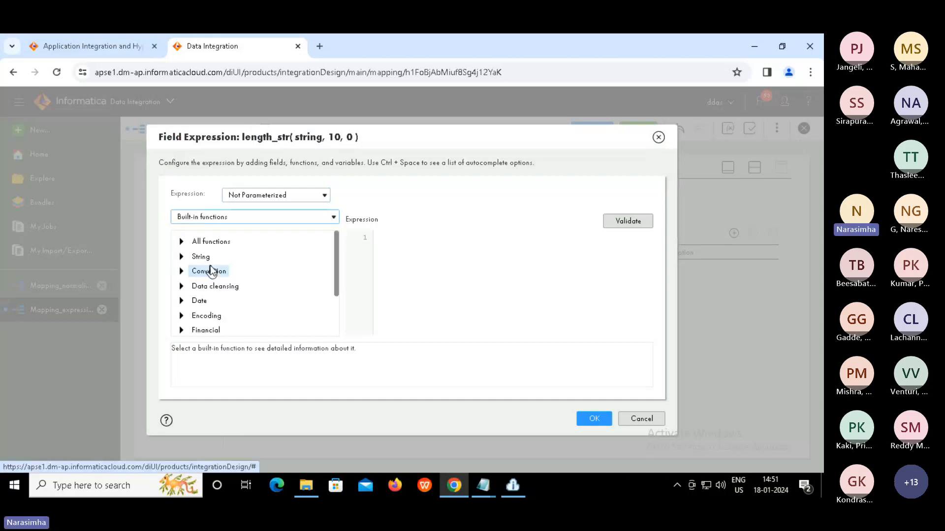
click(182, 257)
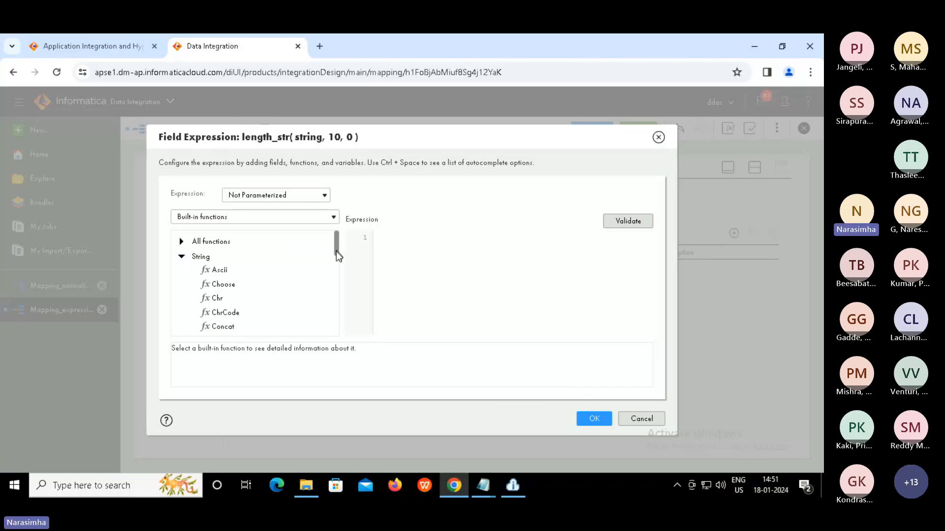
drag(336, 244, 335, 262)
scroll(335, 261, down, 1)
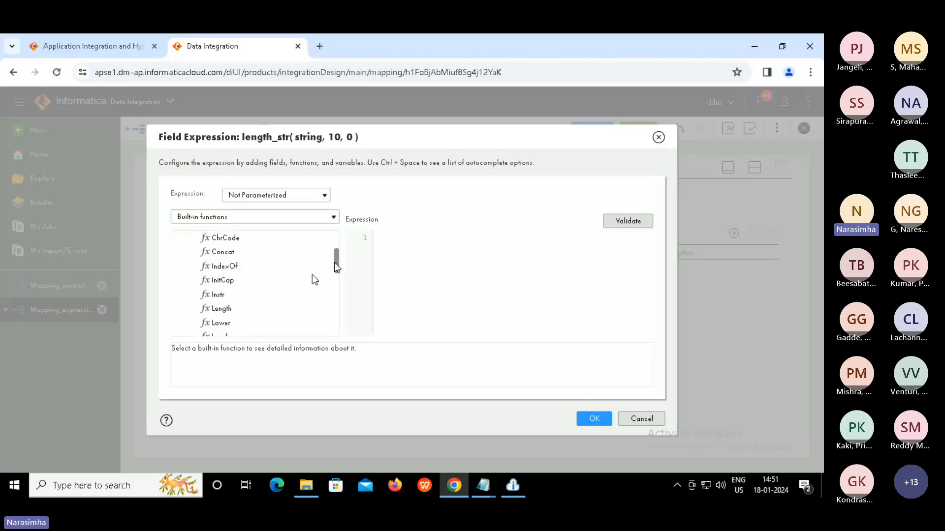
double_click(227, 310)
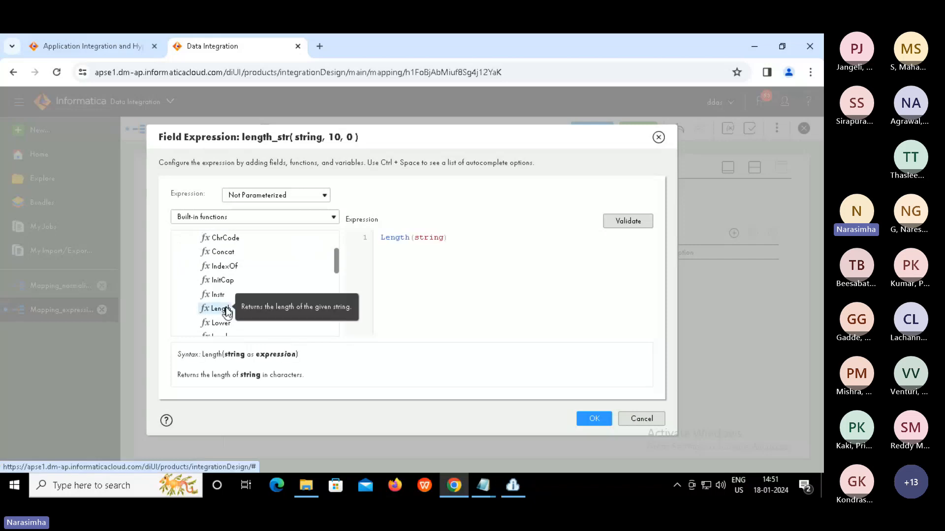
Replace the Length function's argument with concat(c1,c2) and validate the expression.
double_click(434, 240)
text(con)
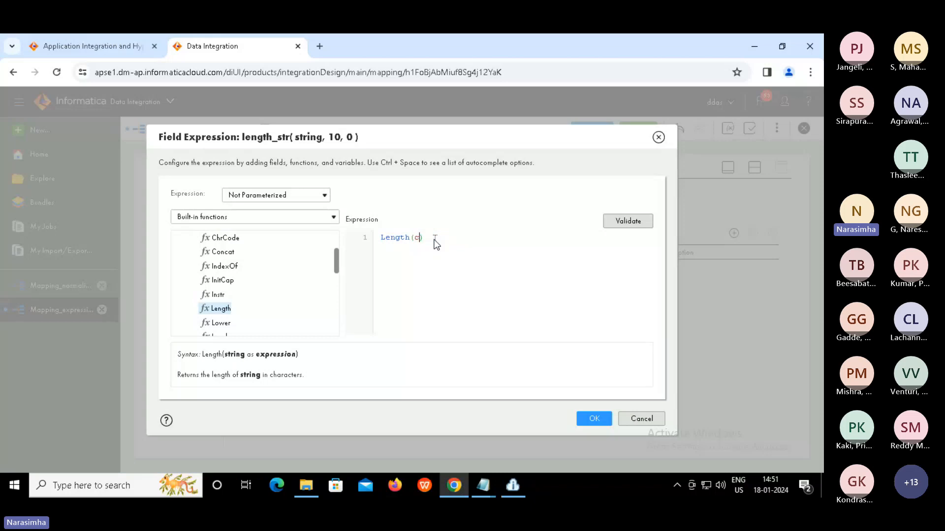
text(cat(c1,c2)
double_click(398, 238)
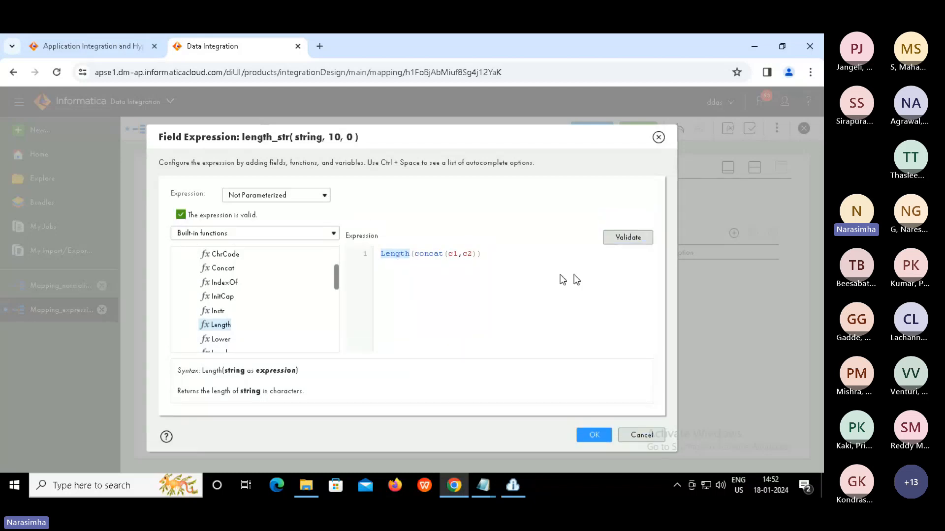
click(437, 253)
click(473, 269)
Review the remaining built-in string functions, from Lower and LTrim through ReplaceChr, ReplaceStr and Reverse to Upper.
drag(335, 277, 336, 281)
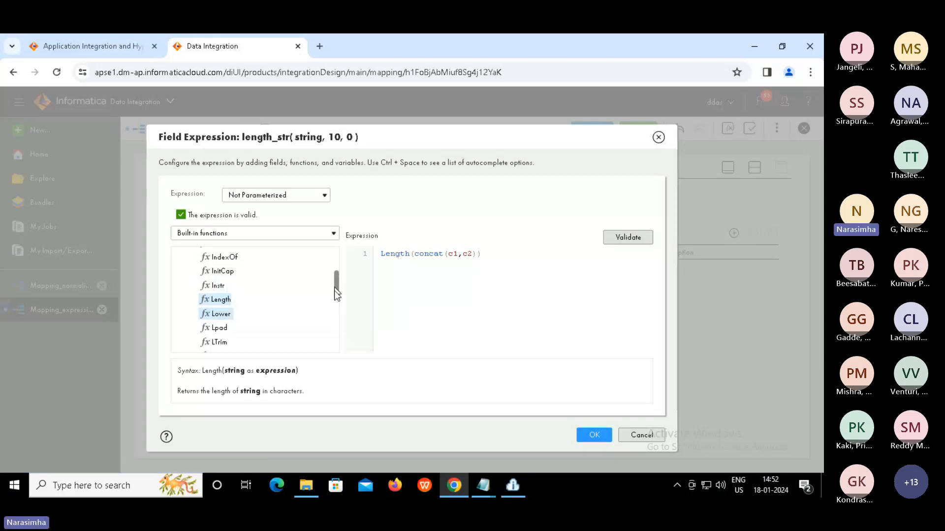
scroll(336, 294, down, 3)
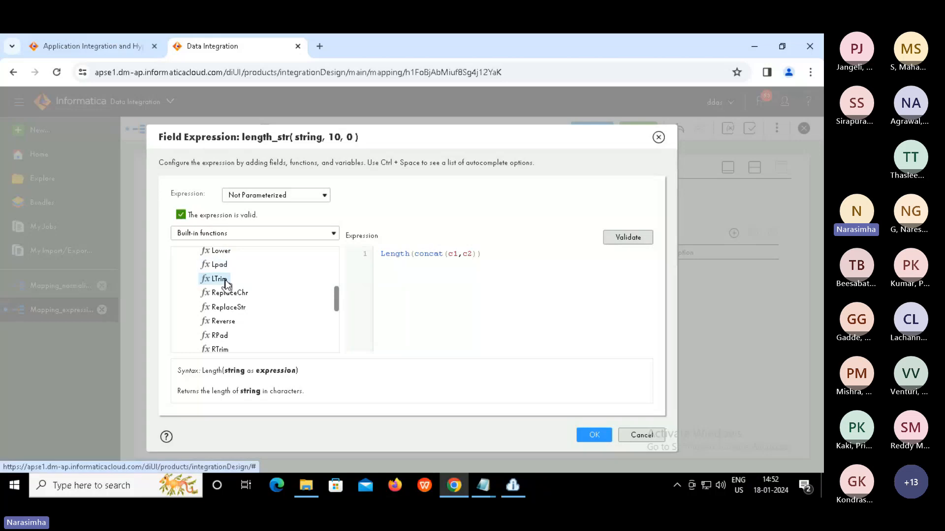
mouse_move(226, 284)
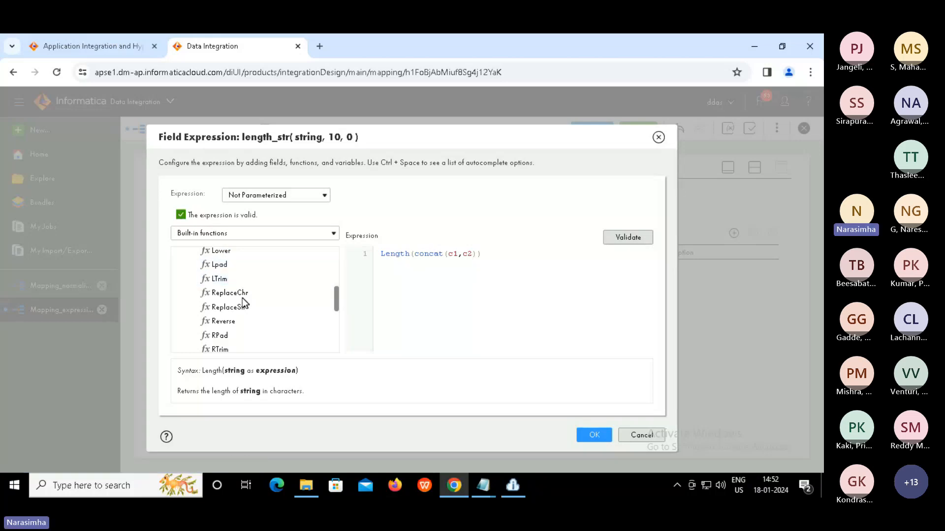
mouse_move(242, 299)
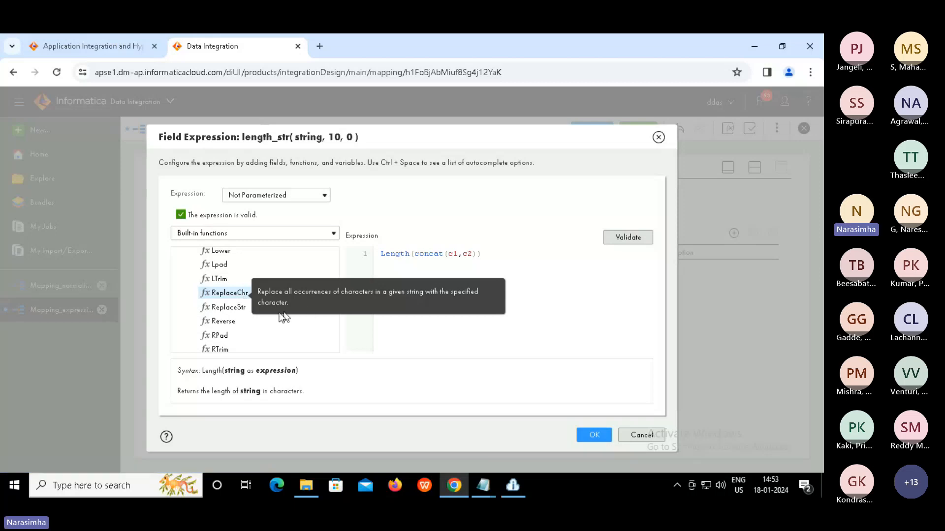
click(230, 307)
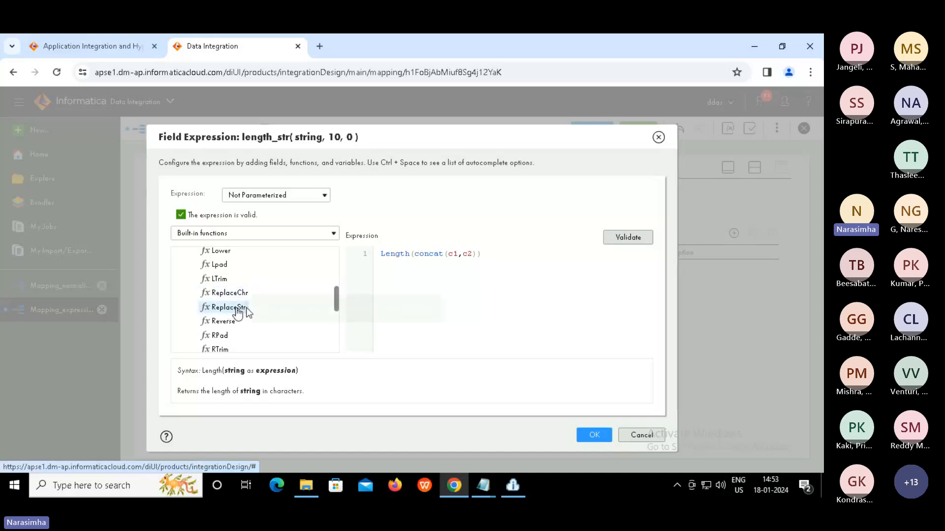
click(224, 322)
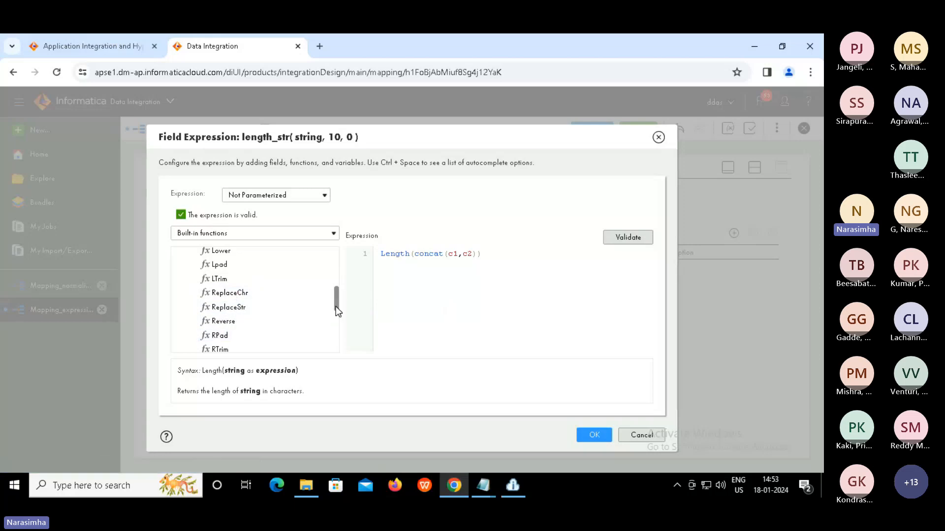
drag(336, 306, 337, 318)
scroll(337, 318, down, 1)
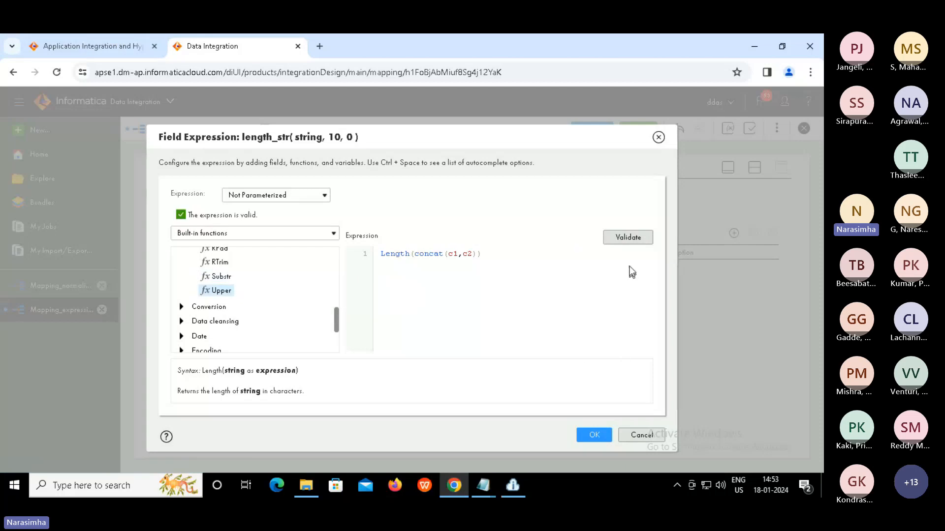
Accept the length_str expression, save Mapping_expression and run the mapping.
click(593, 435)
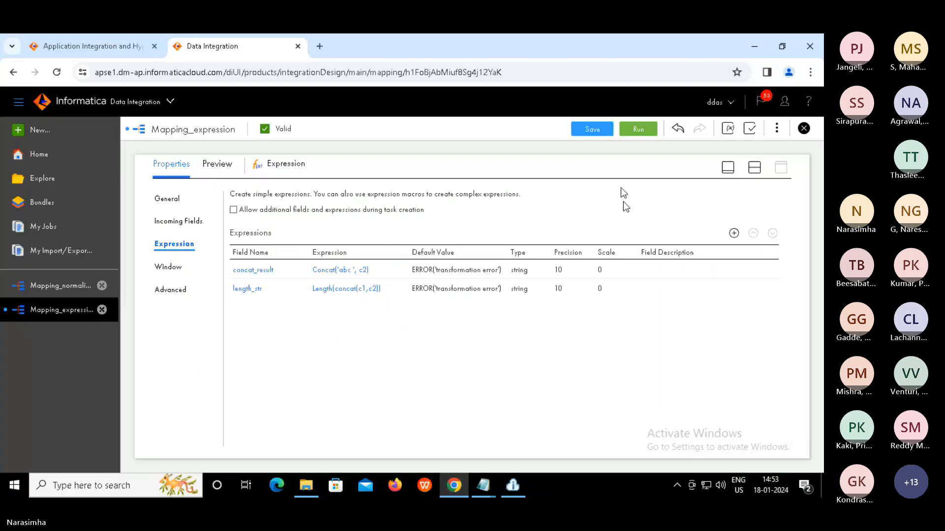
click(594, 129)
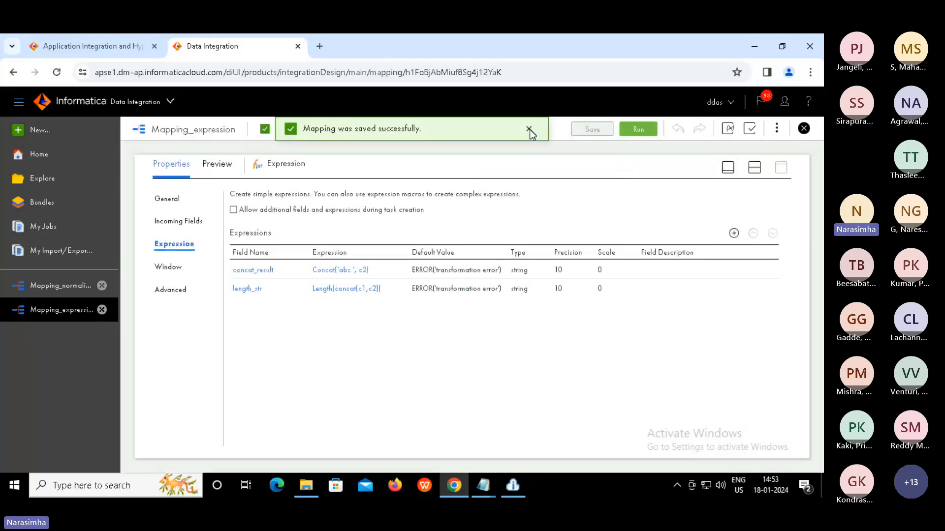
click(754, 167)
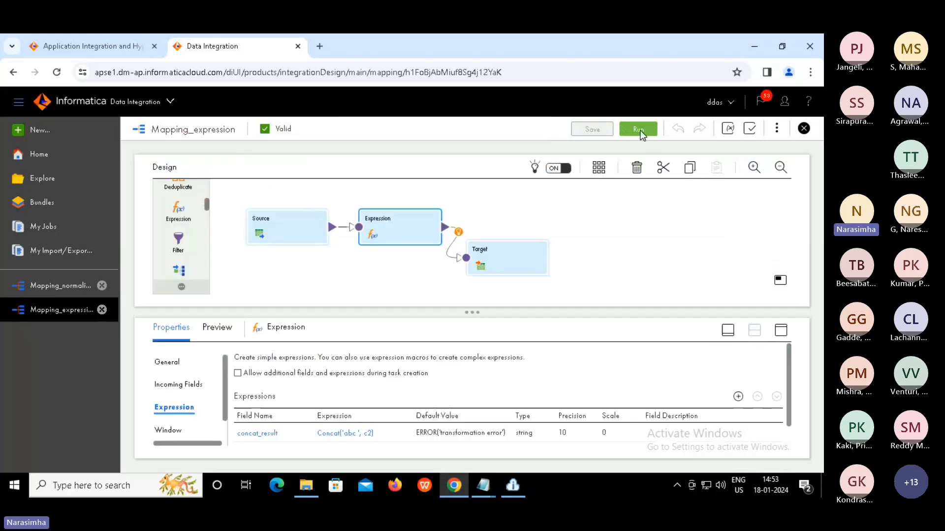
click(640, 131)
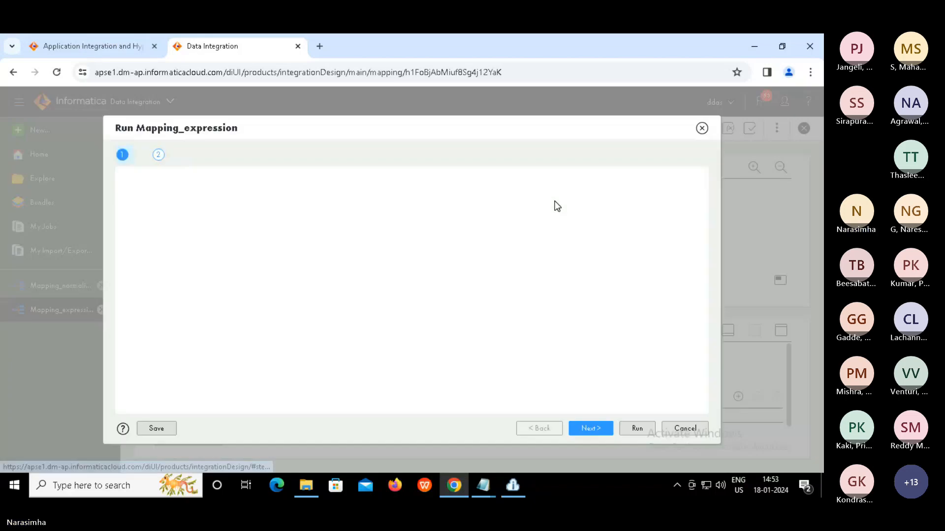
click(641, 428)
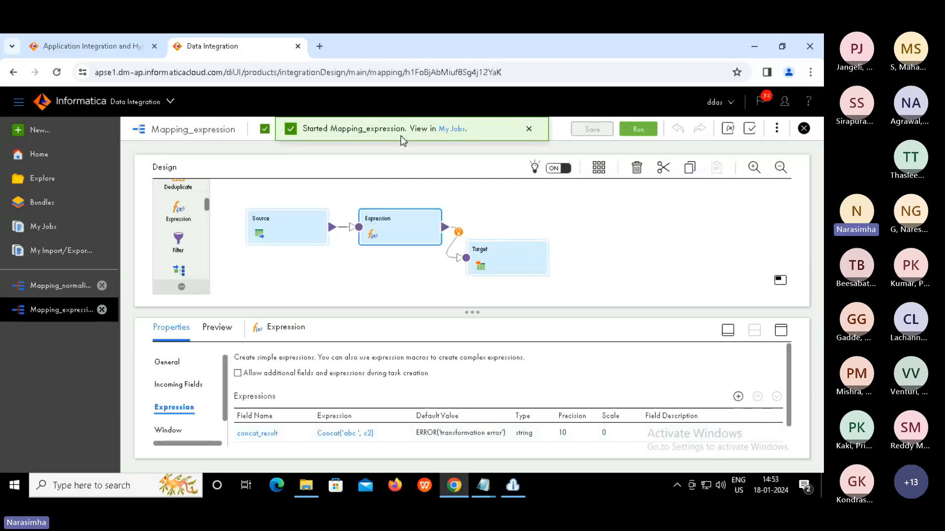
Check the started Mapping_expression run in My Jobs and refresh the job list.
click(446, 130)
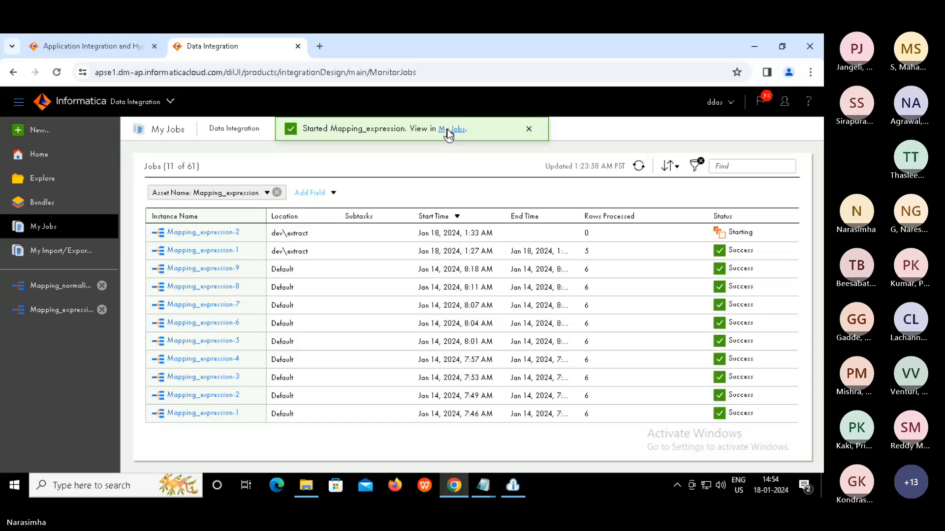
click(123, 49)
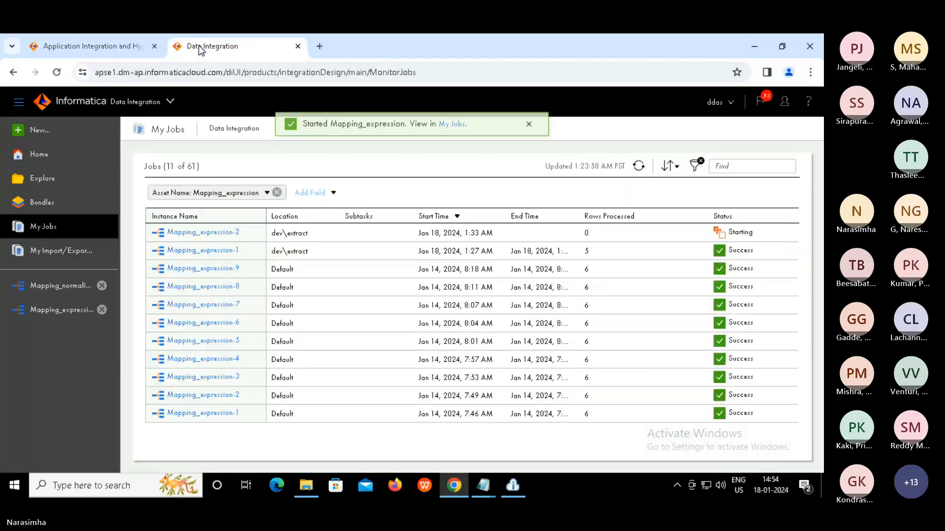
click(199, 45)
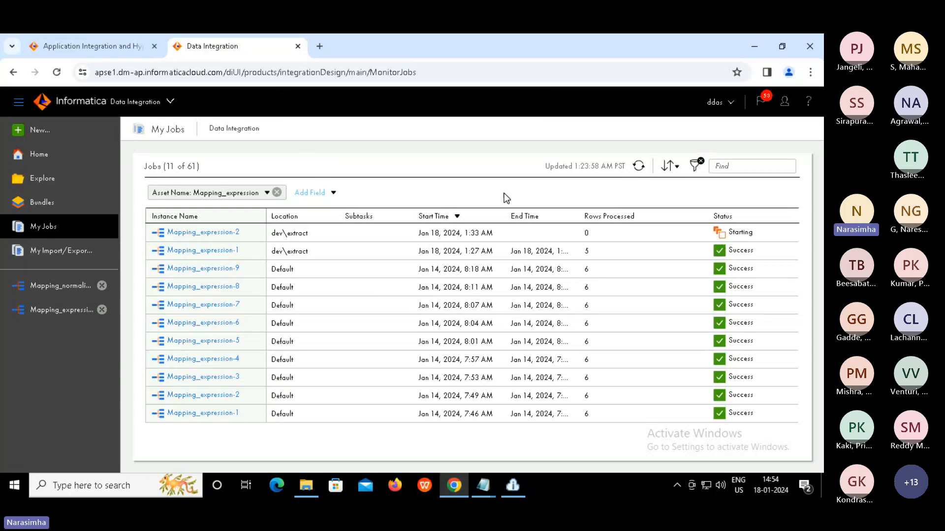
click(639, 167)
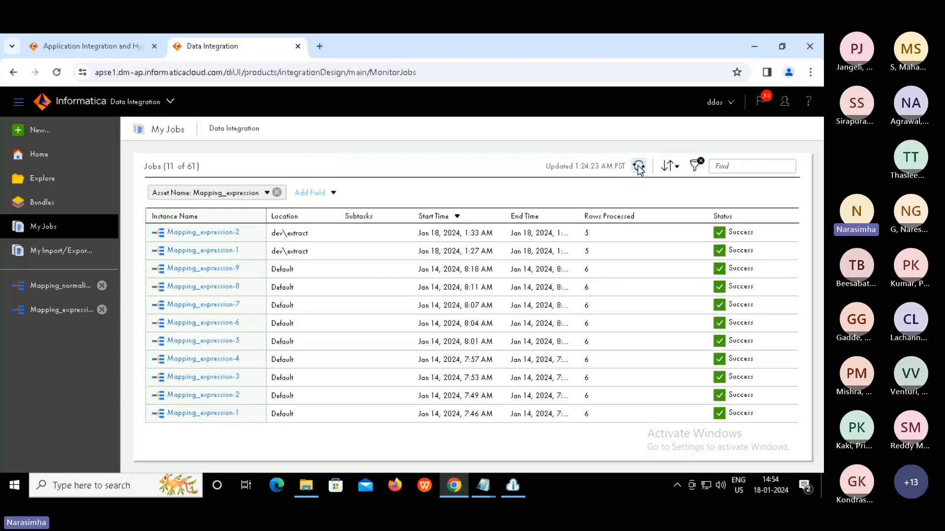
Switch to File Explorer and open expression_tgt from the Target folder to examine the mapping output.
click(309, 486)
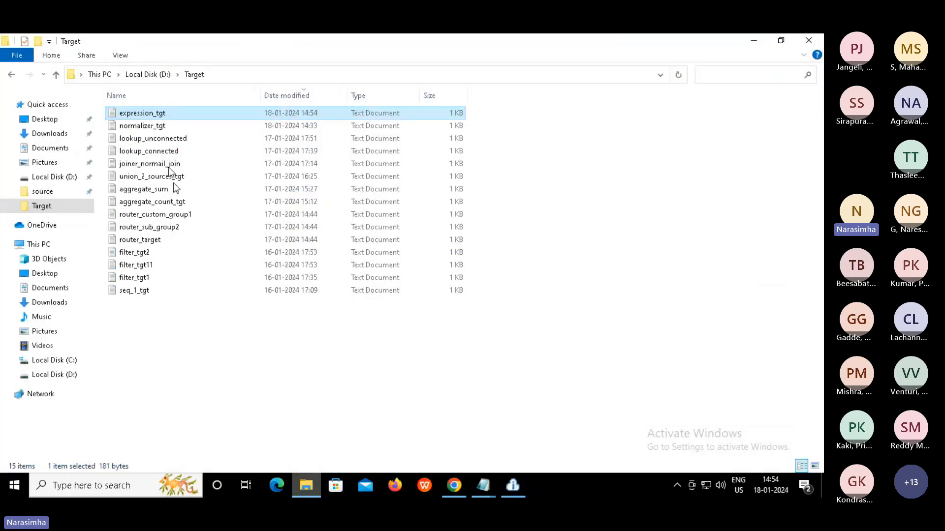
double_click(133, 116)
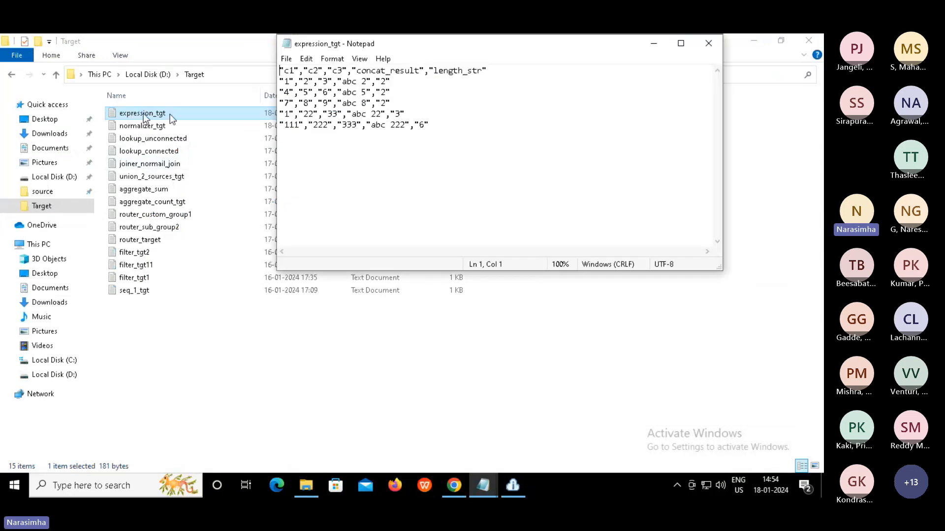
Examine the length_str values against the source columns in expression_tgt and close the file.
click(382, 84)
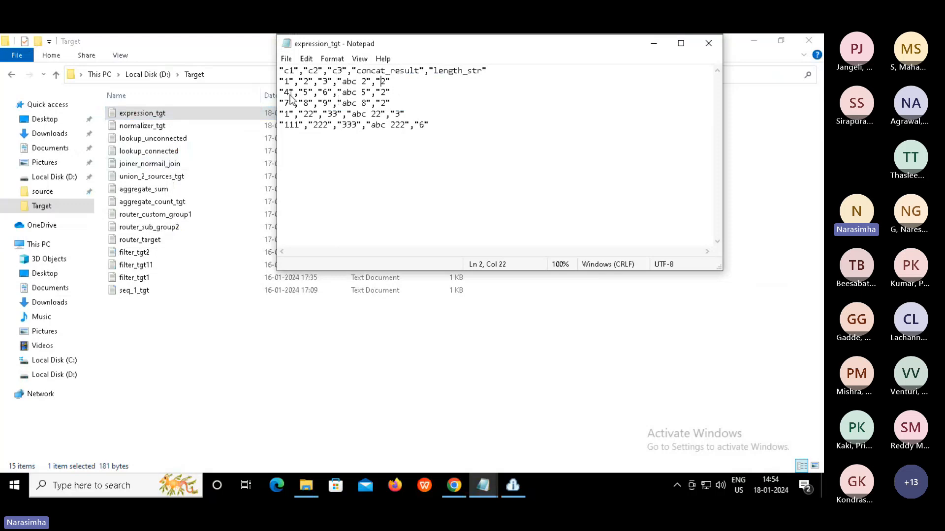
double_click(402, 114)
click(454, 126)
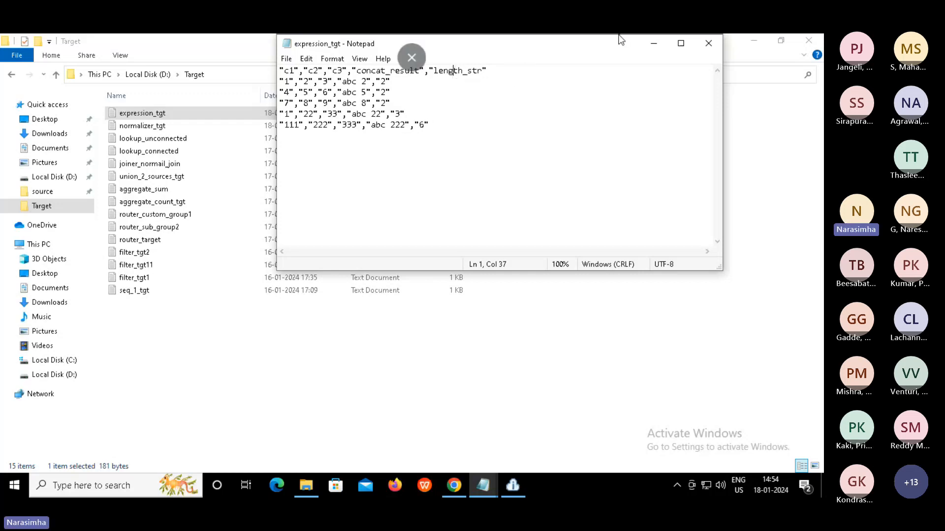
click(709, 45)
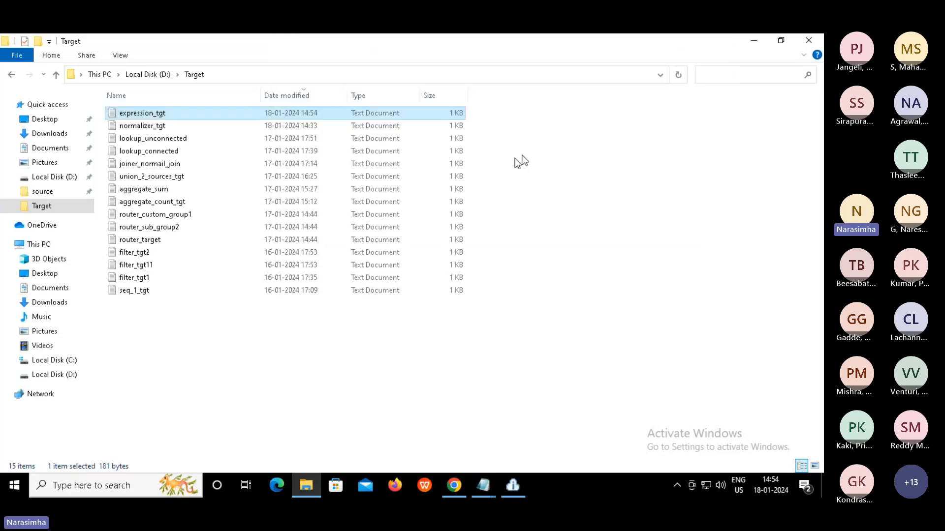
Switch to Informatica Data Integration in Chrome, reopen Mapping_expression and maximize the Expression transformation's properties.
click(453, 365)
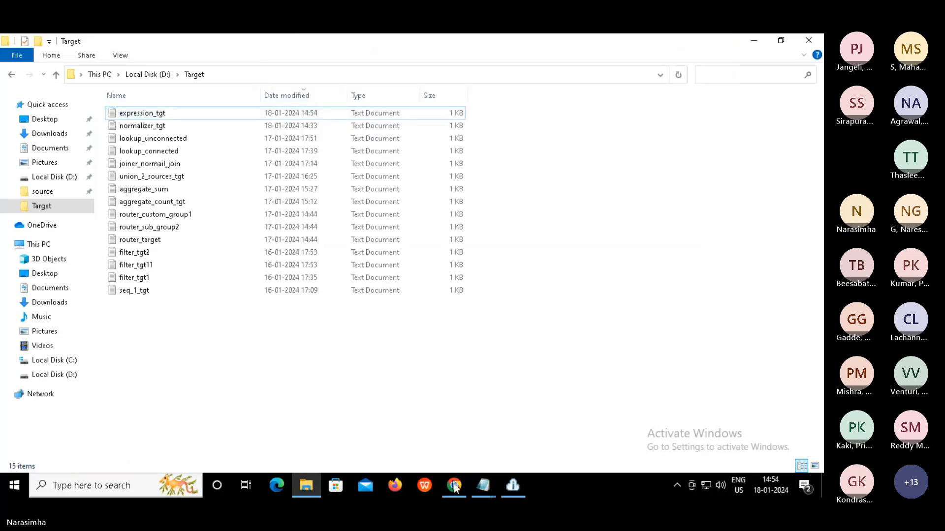
click(454, 486)
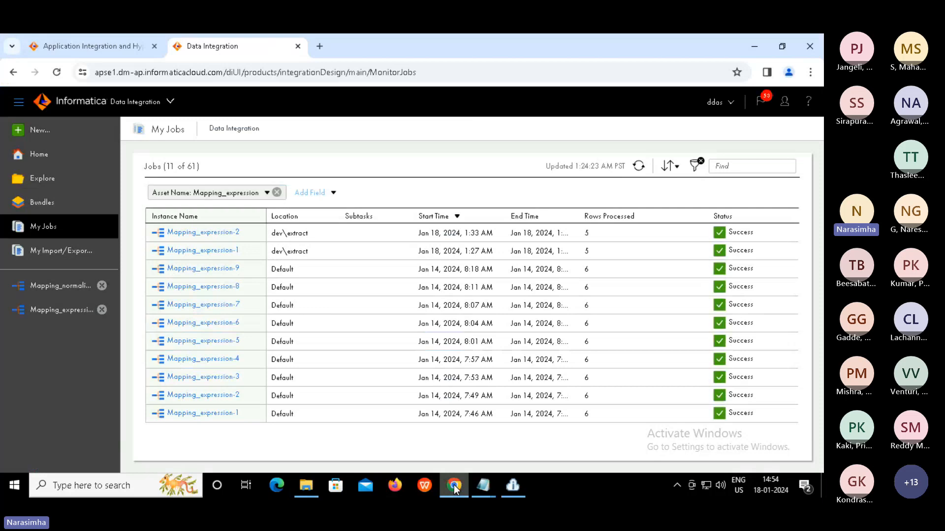
click(69, 316)
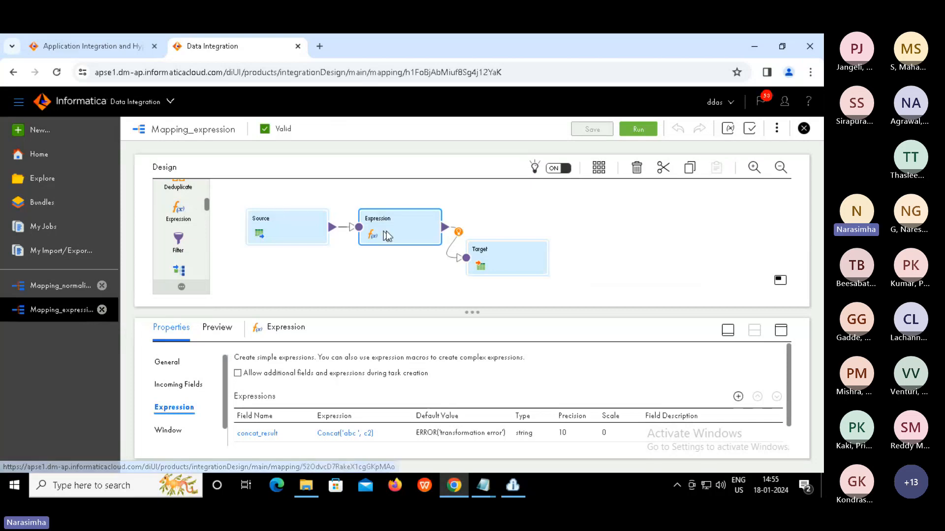
click(781, 329)
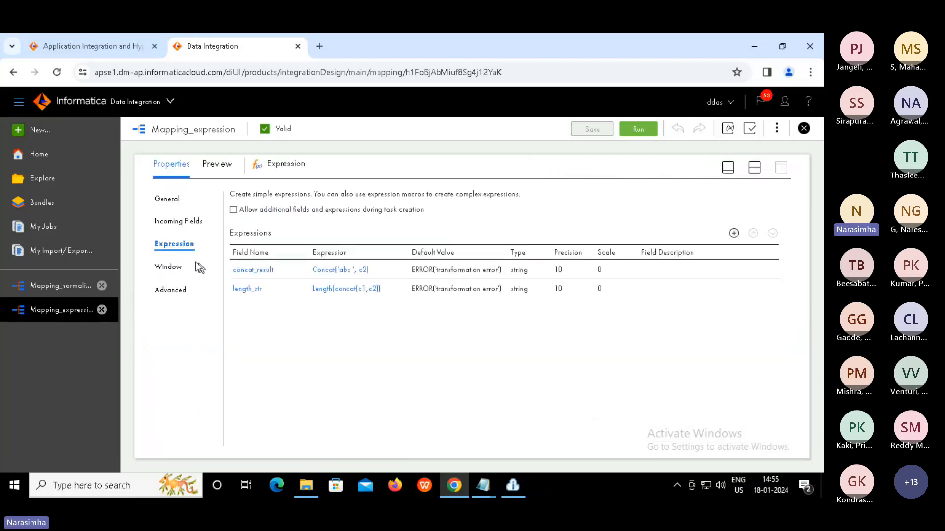
Add a string output field named replace_char with precision 10 to the Expression transformation.
click(734, 233)
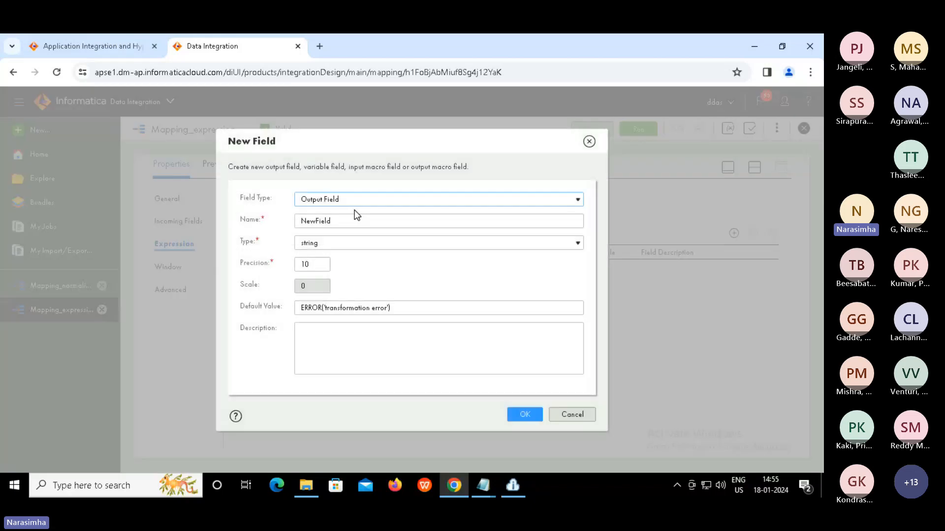
click(315, 222)
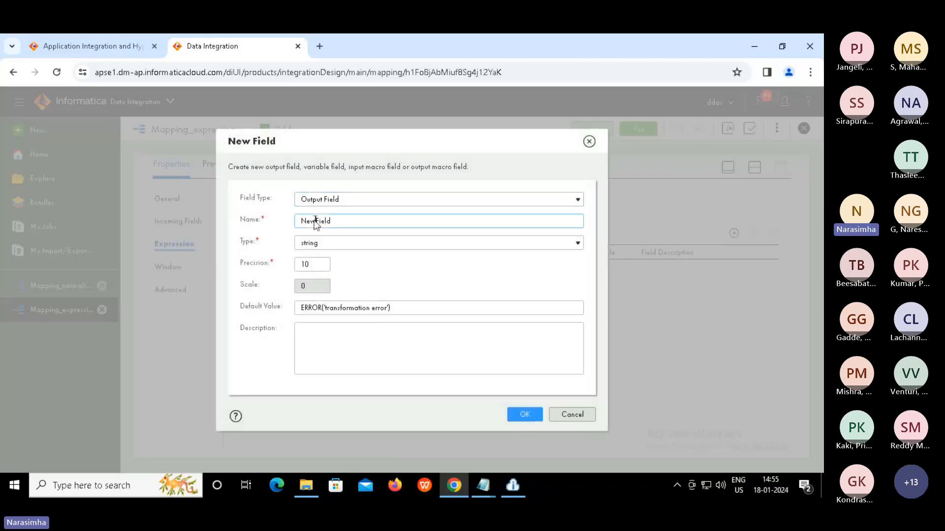
double_click(315, 221)
text(replace_char)
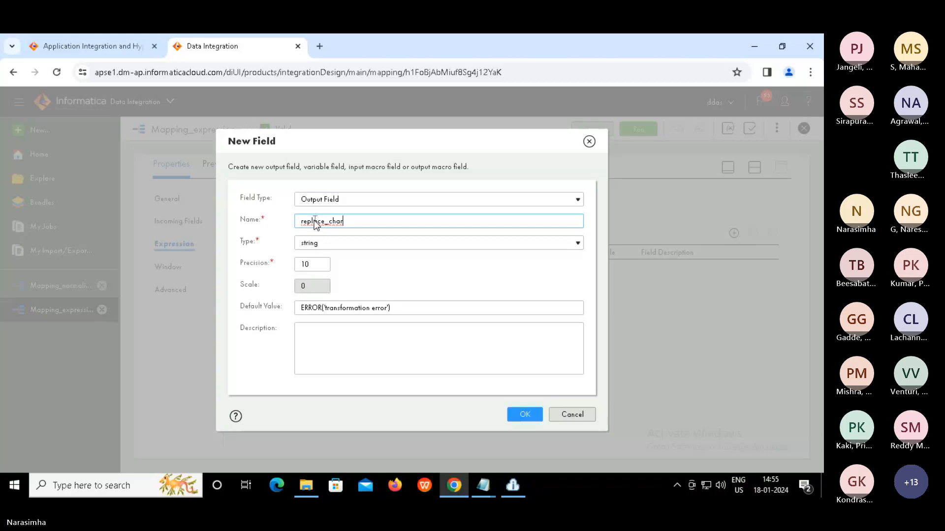
click(388, 248)
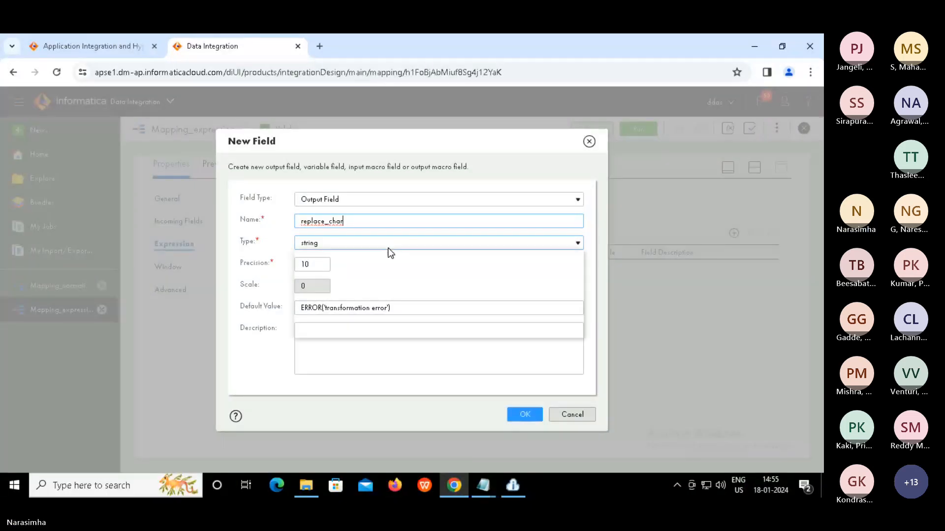
click(390, 252)
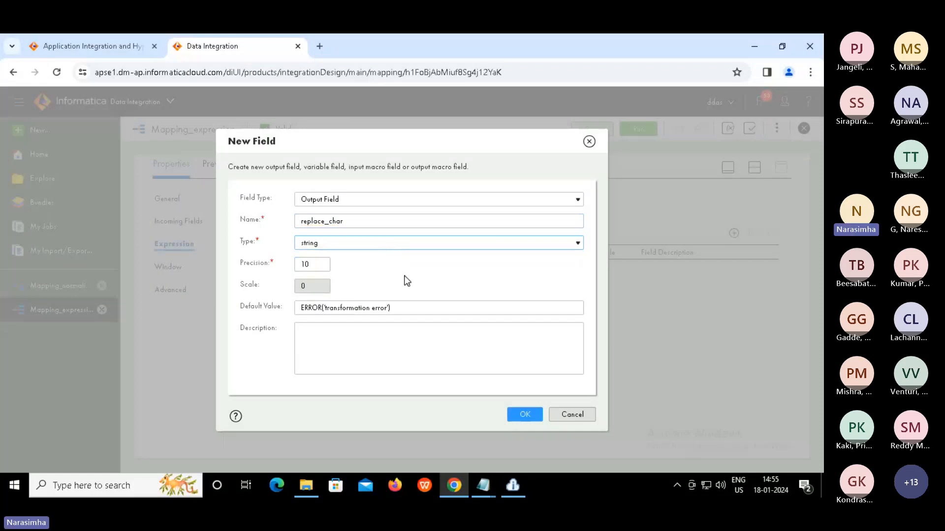
click(524, 414)
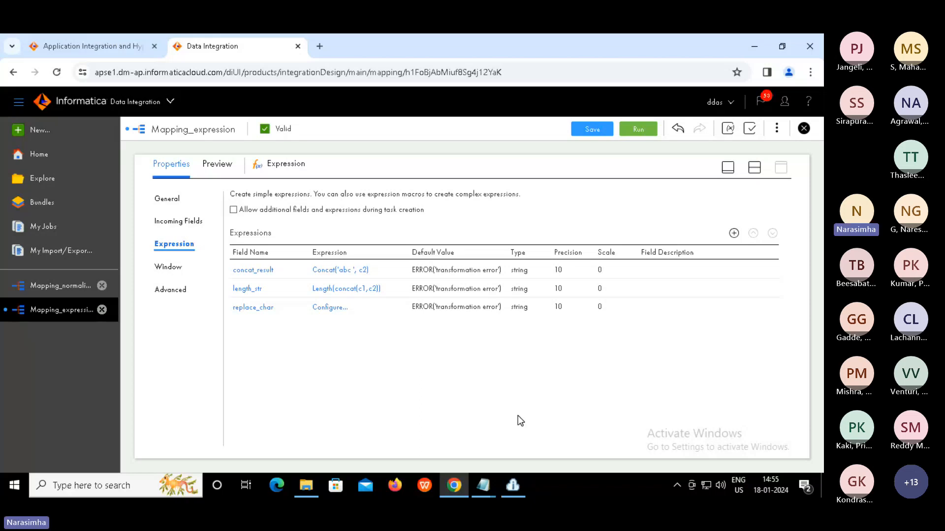
Open the replace_char field's expression for configuration and insert the built-in string function ReplaceChr.
click(330, 308)
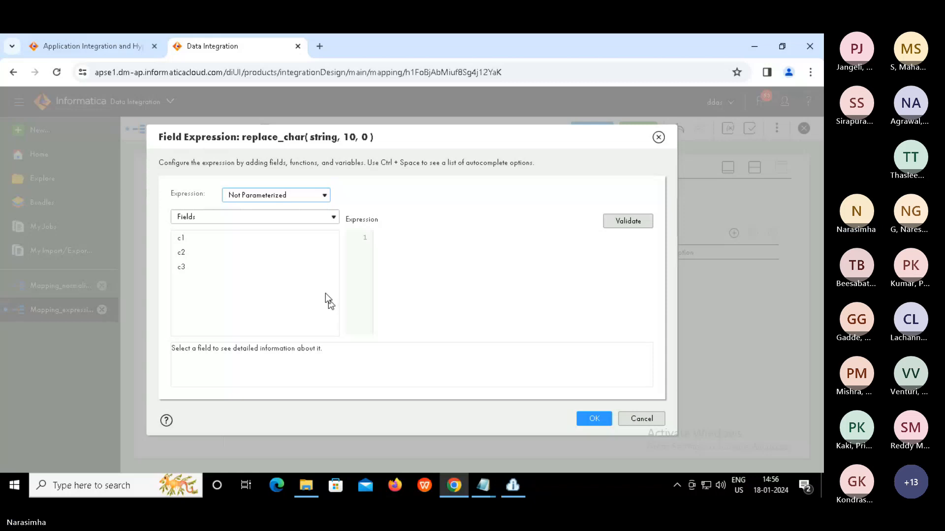
click(279, 218)
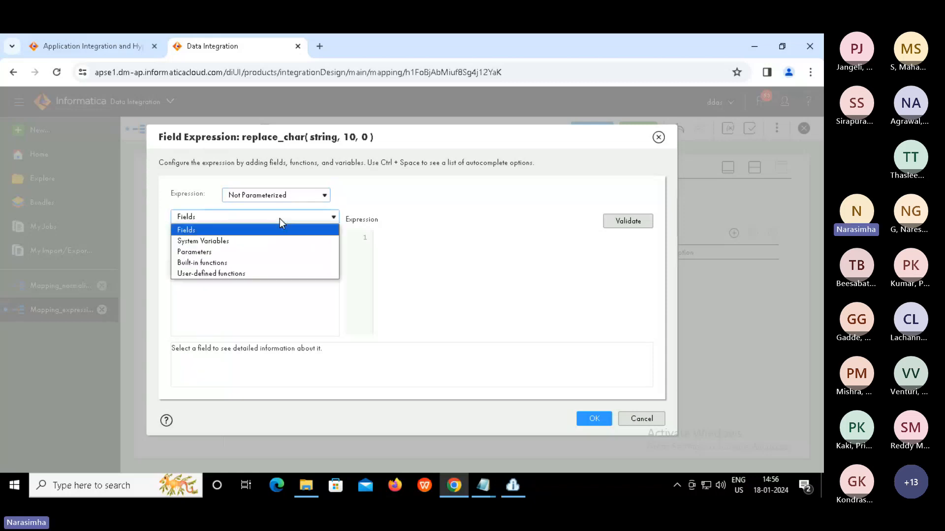
click(214, 265)
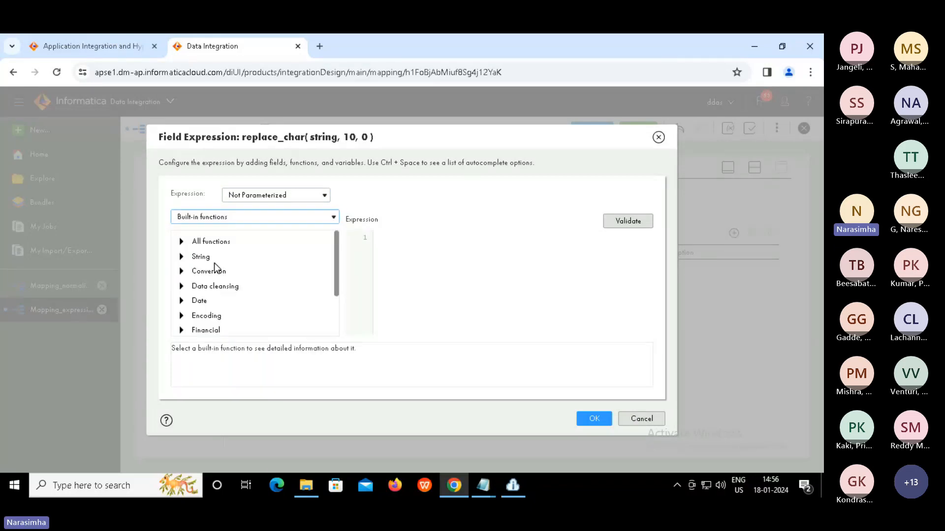
click(264, 254)
scroll(336, 276, down, 2)
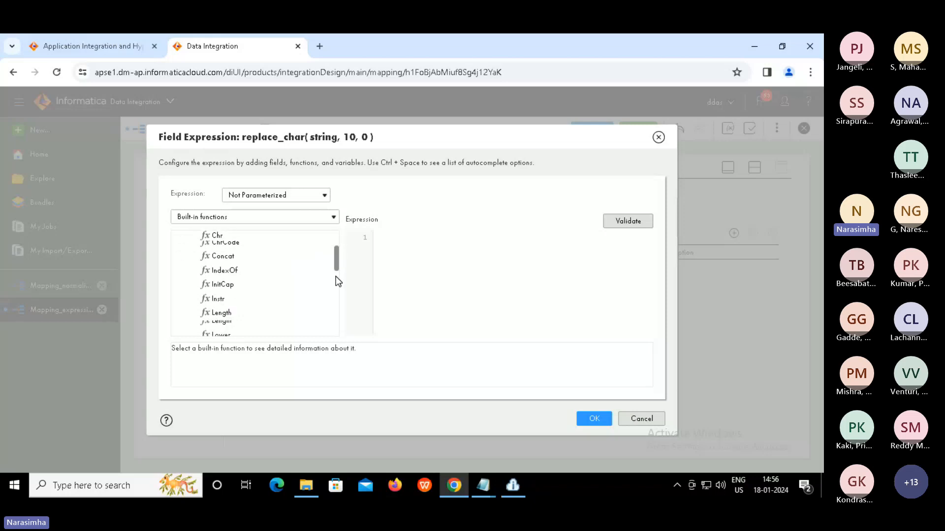
scroll(336, 276, down, 2)
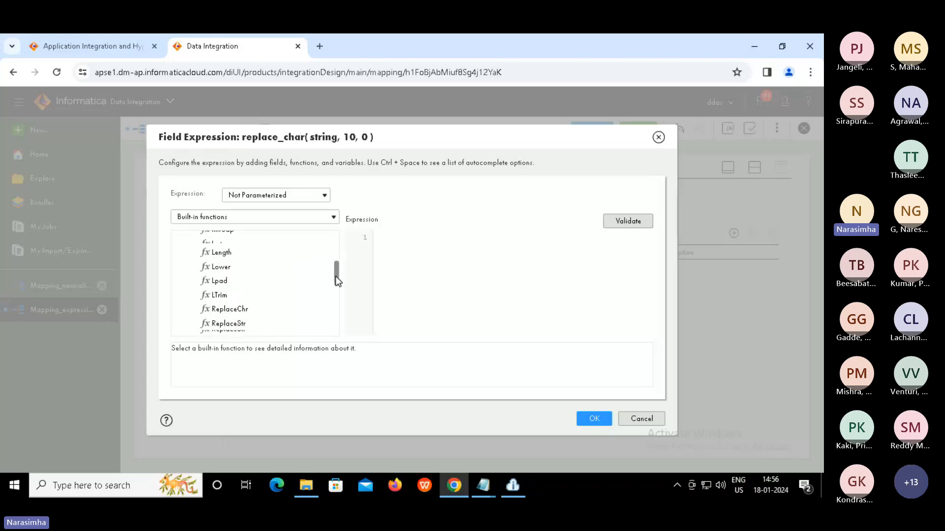
double_click(230, 310)
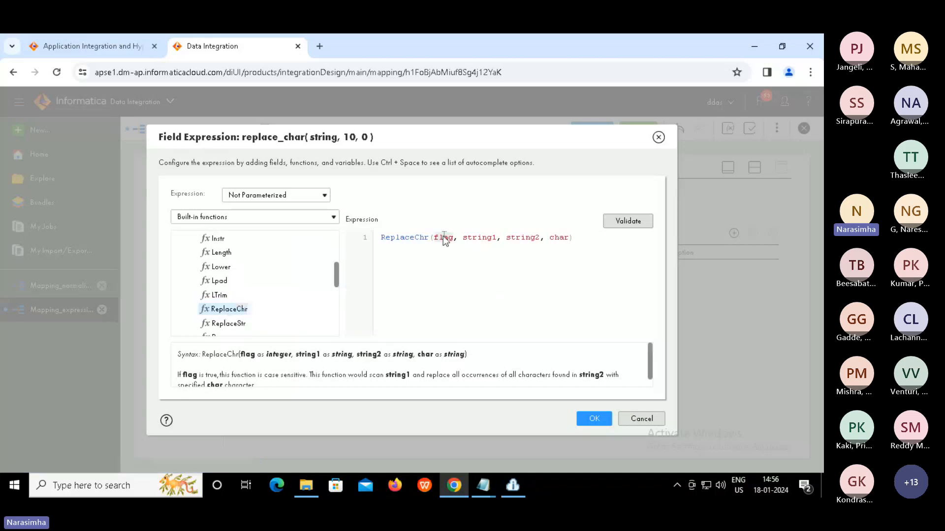
Set the ReplaceChr flag to 1, string1 to 'abca' and string2 to 'a'.
text(1)
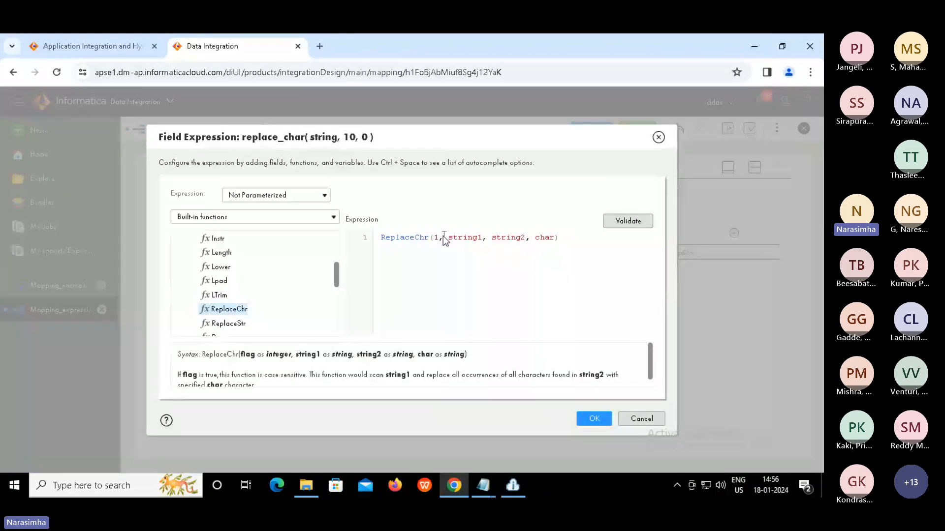
double_click(462, 238)
text(')
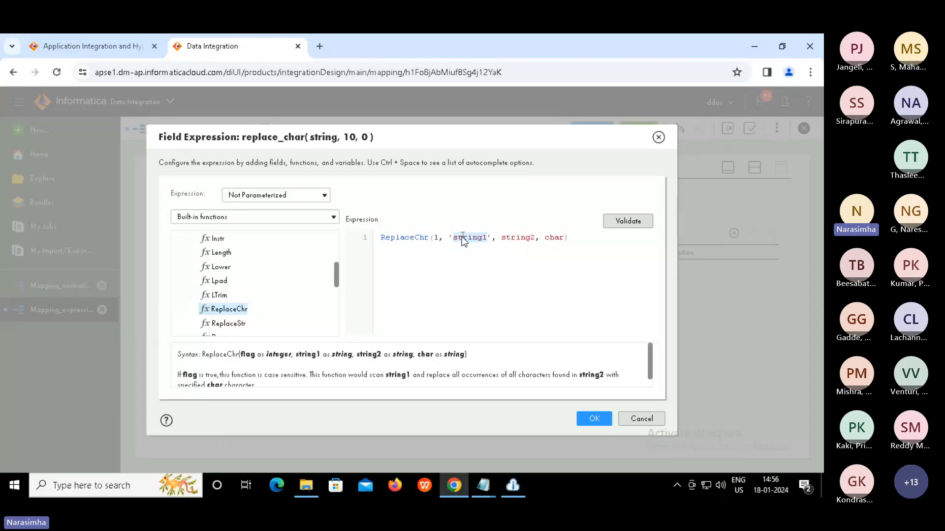
text(abca)
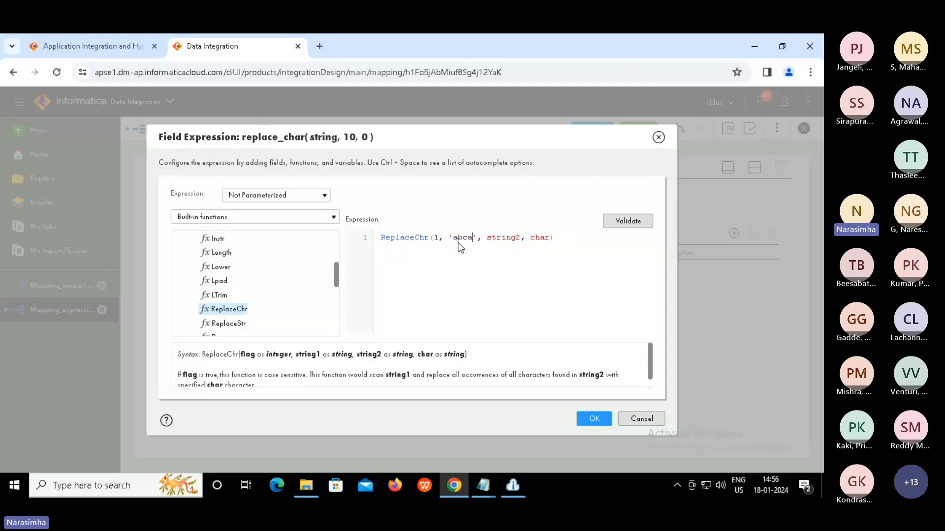
double_click(504, 238)
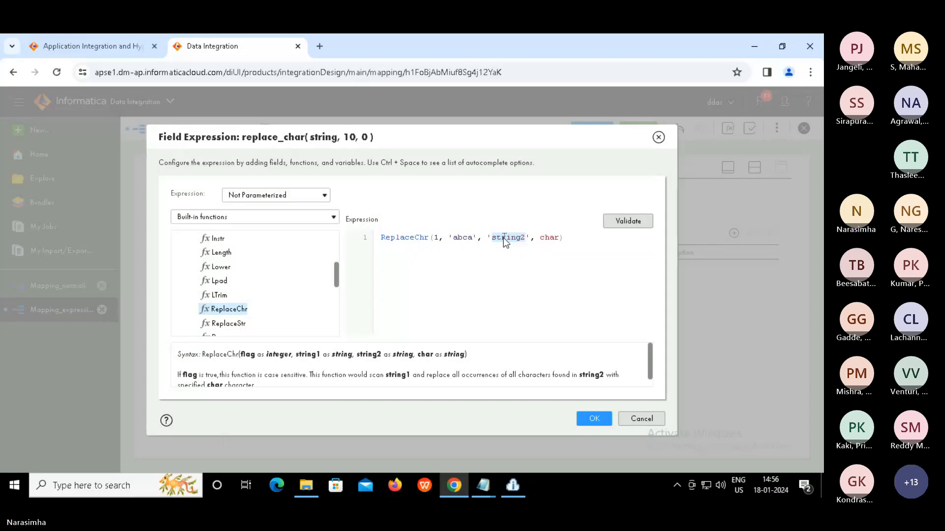
text('a)
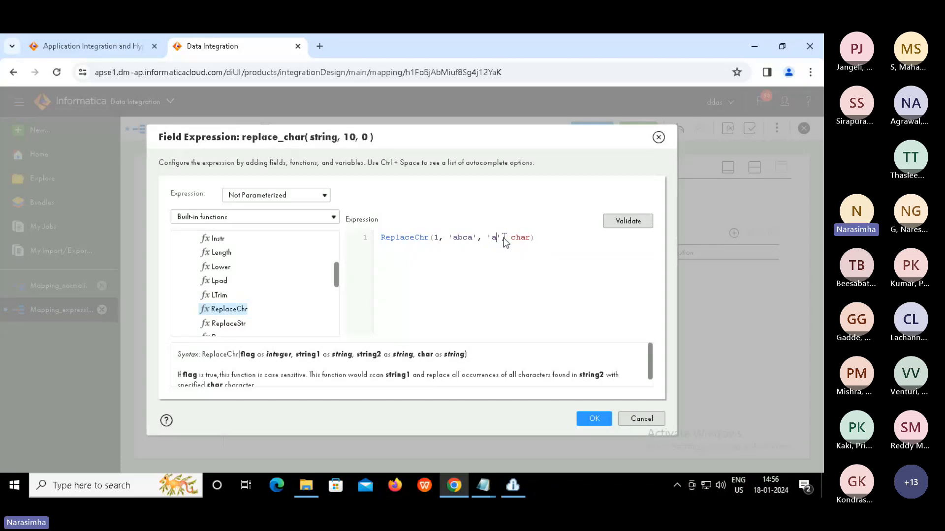
Review the ReplaceChr syntax and description, covering the case-sensitivity flag, string1, string2 and char arguments.
double_click(459, 238)
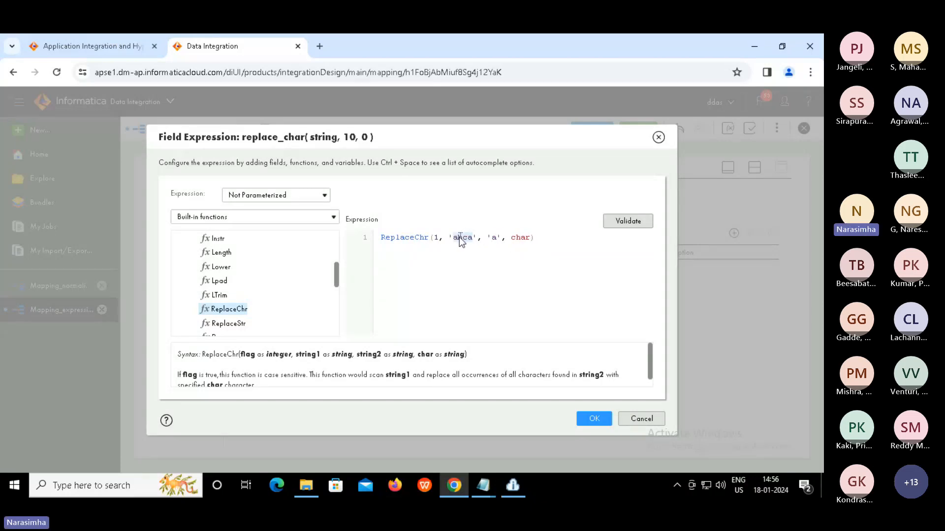
double_click(519, 238)
drag(652, 354, 655, 381)
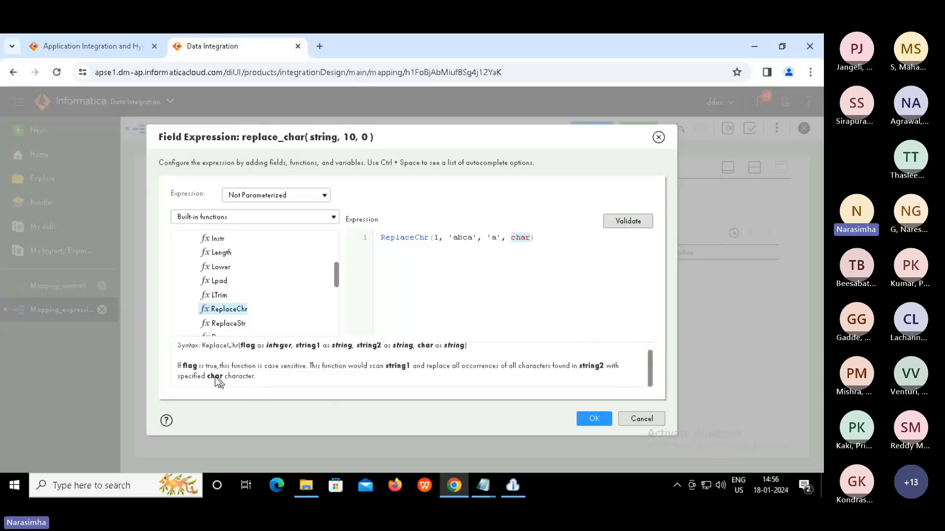
drag(180, 365, 297, 366)
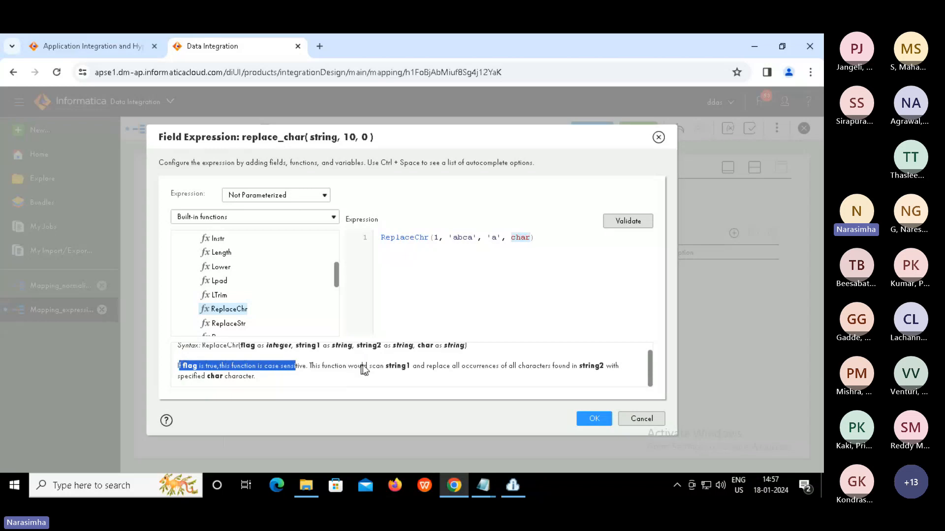
drag(408, 366, 370, 354)
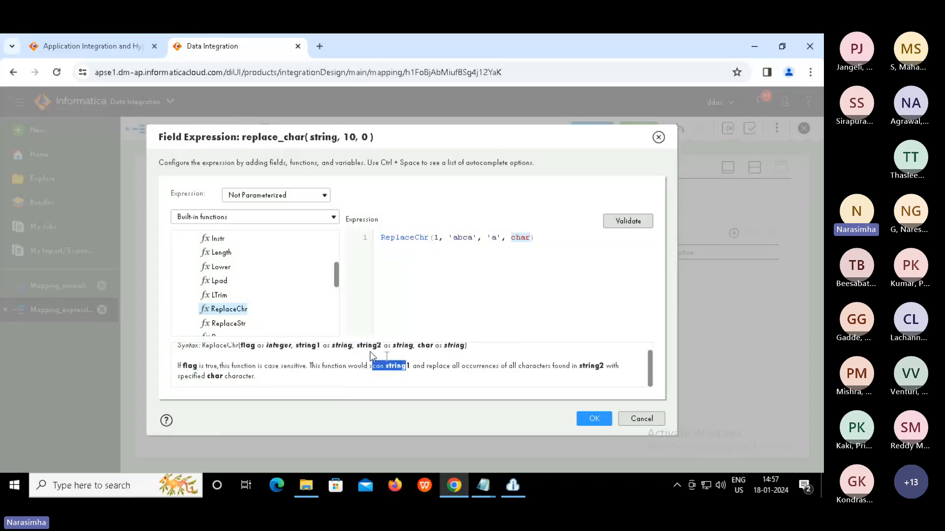
double_click(304, 344)
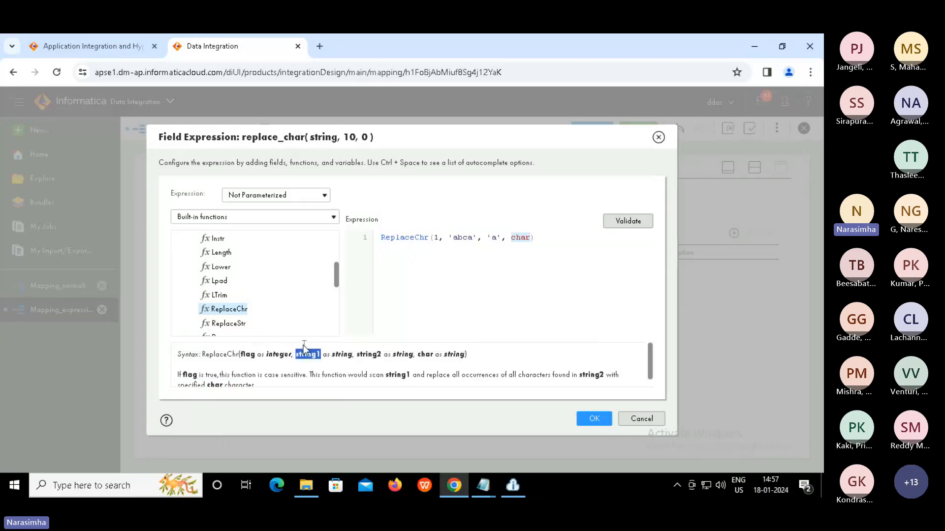
double_click(369, 354)
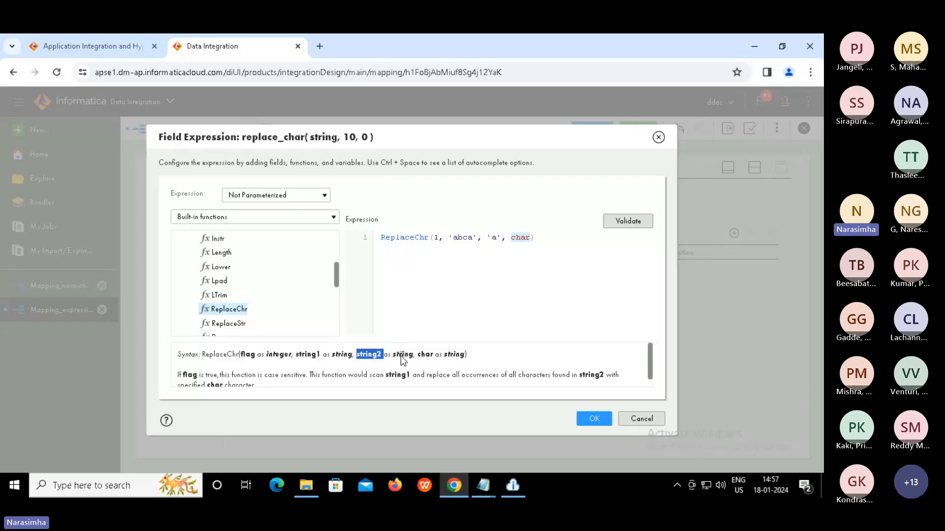
click(436, 356)
double_click(453, 354)
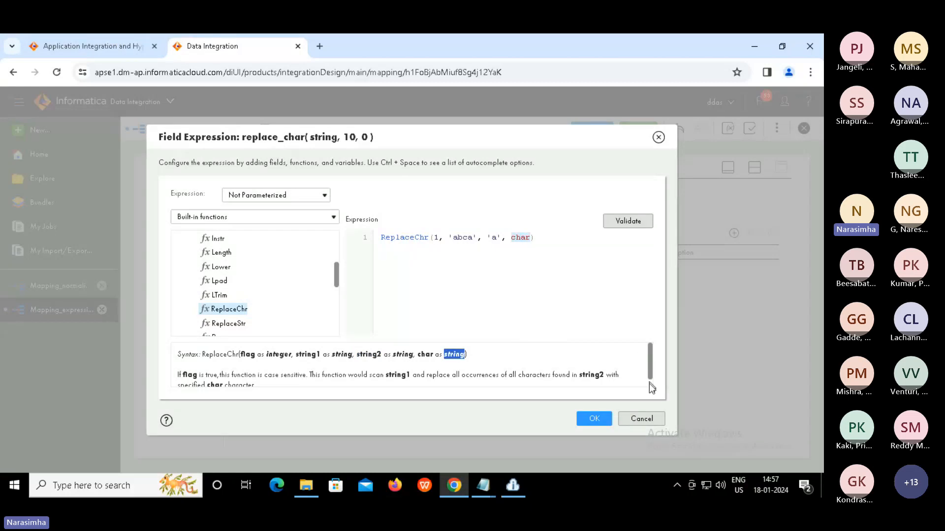
scroll(649, 383, down, 1)
scroll(619, 379, down, 1)
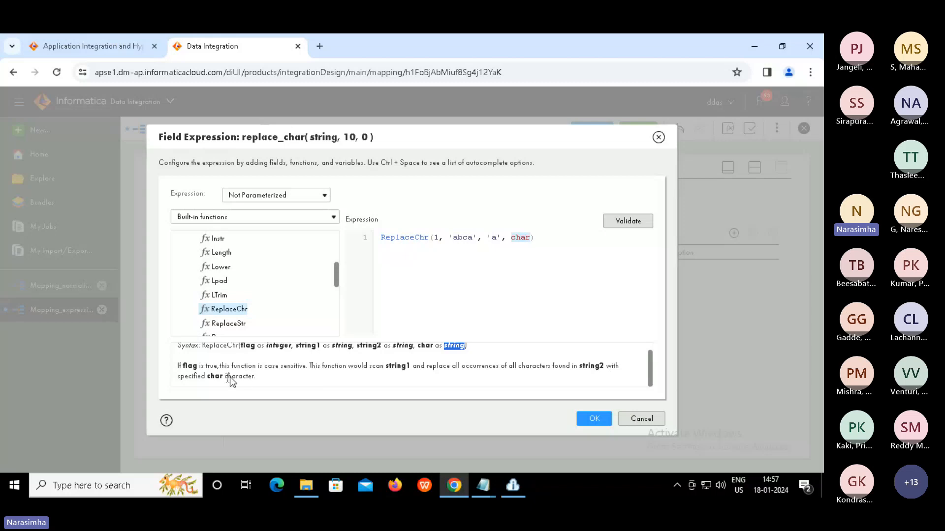
Set the char argument of ReplaceChr to 'A' and validate the expression.
double_click(520, 237)
key(Caps_Lock)
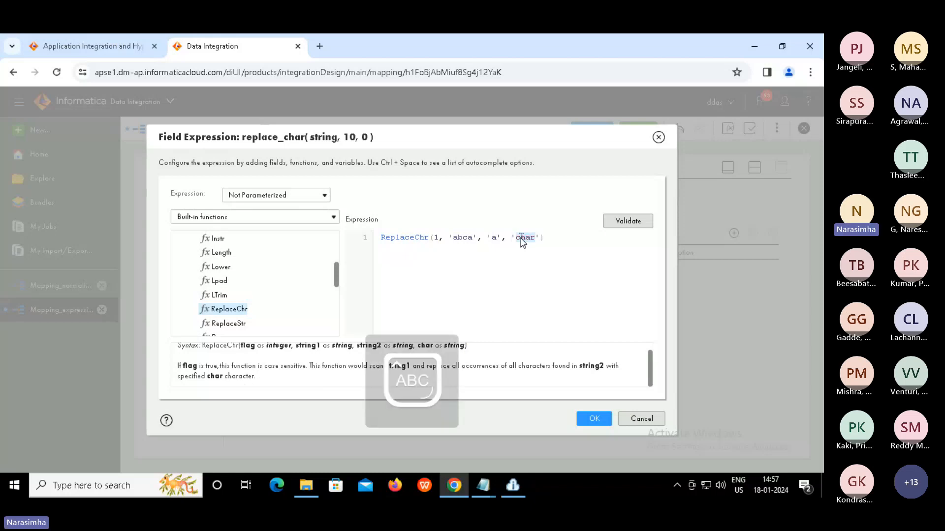
key(Caps_Lock)
text(A)
click(552, 266)
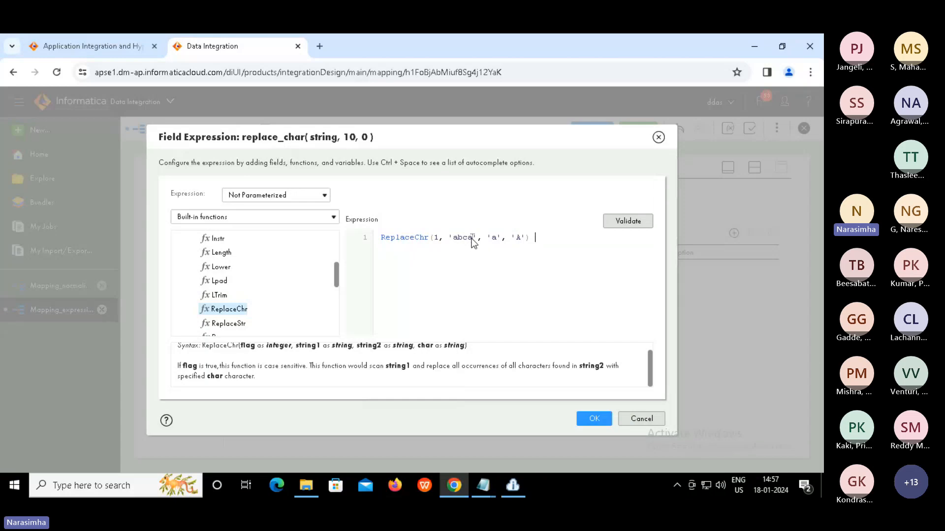
click(470, 238)
click(629, 222)
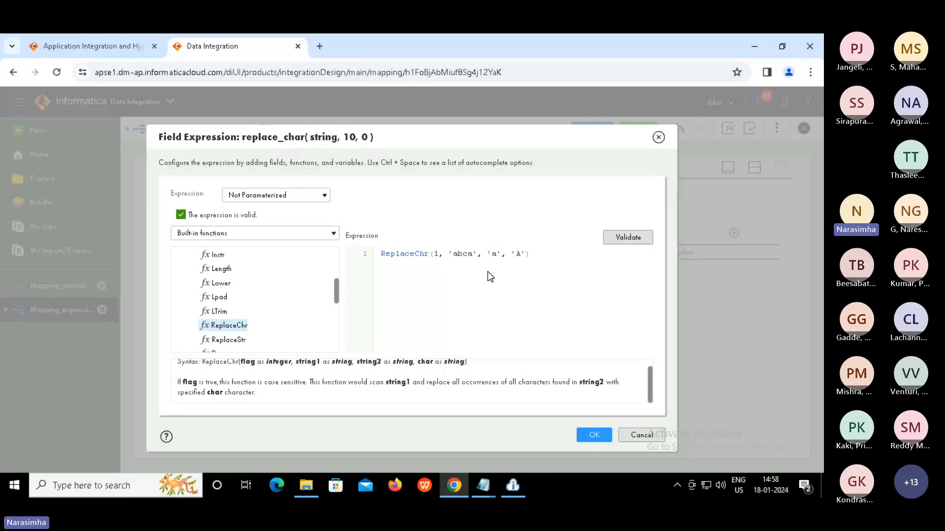
Apply the ReplaceChr expression to the replace_char field and save Mapping_expression.
click(569, 268)
click(590, 438)
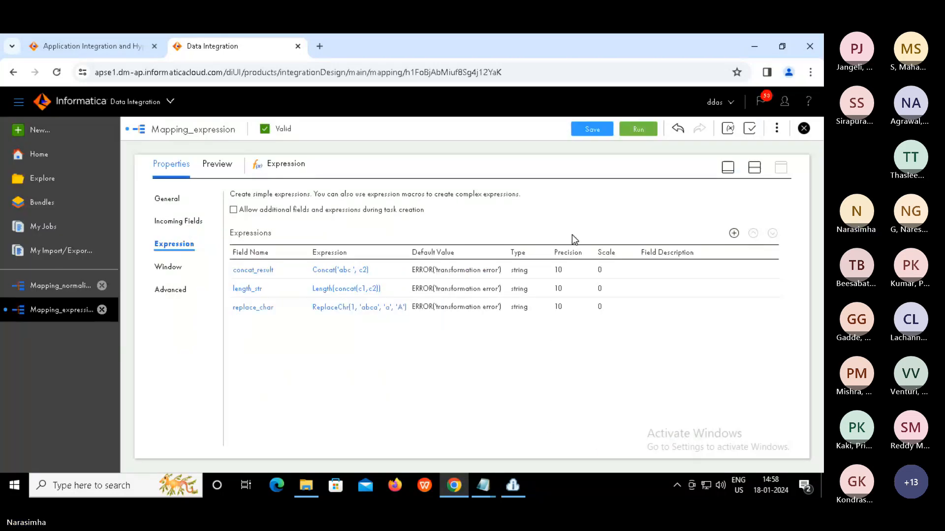
click(755, 171)
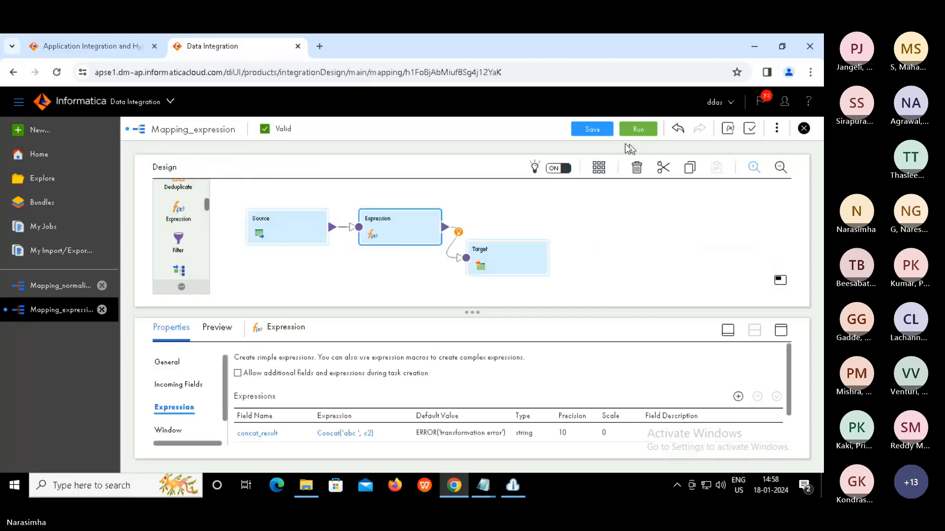
click(593, 133)
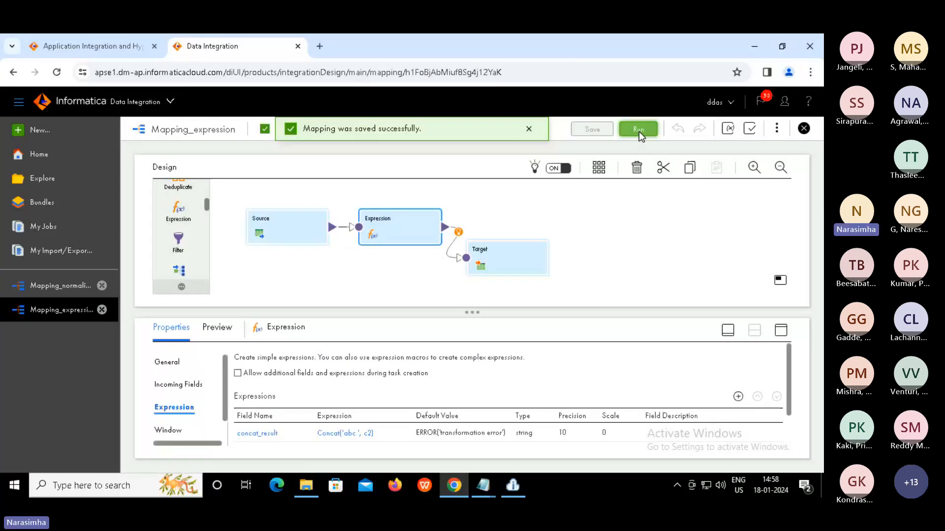
Run Mapping_expression in the preset runtime environment and refresh its job status in My Jobs.
click(638, 129)
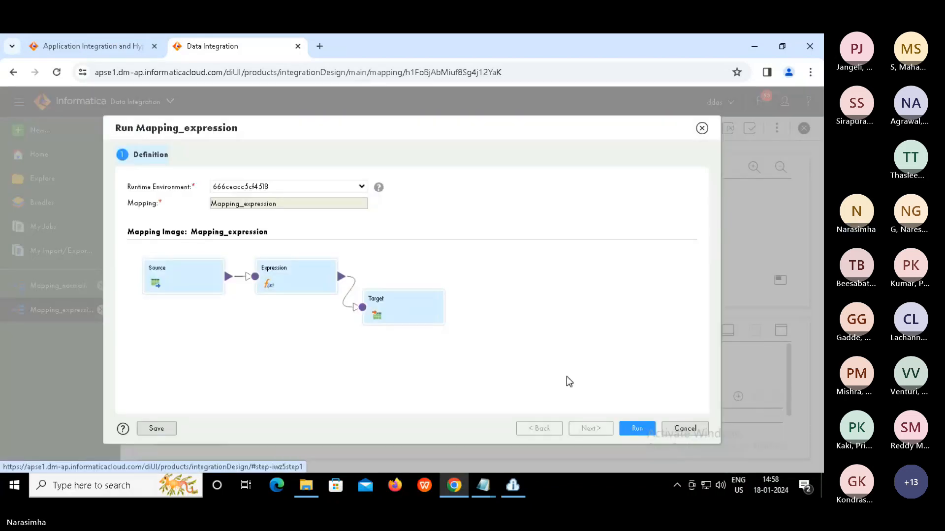
click(633, 427)
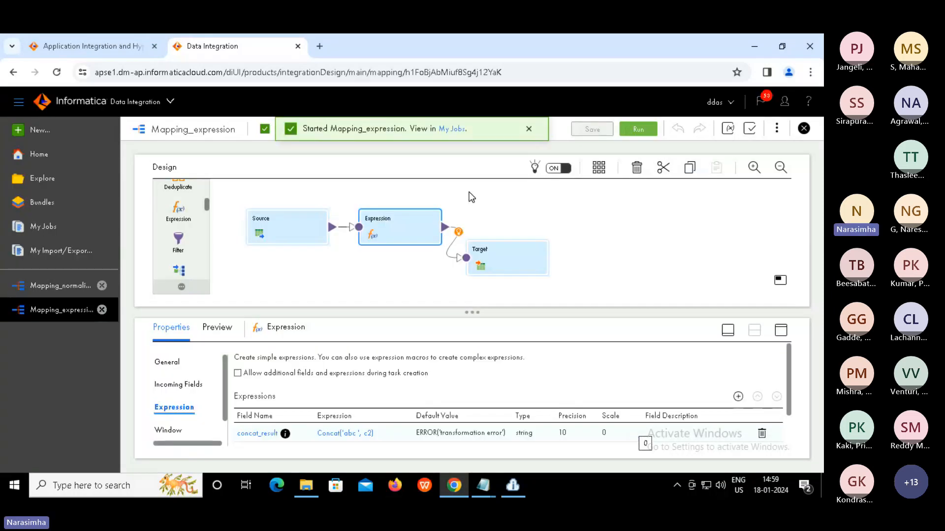
click(450, 129)
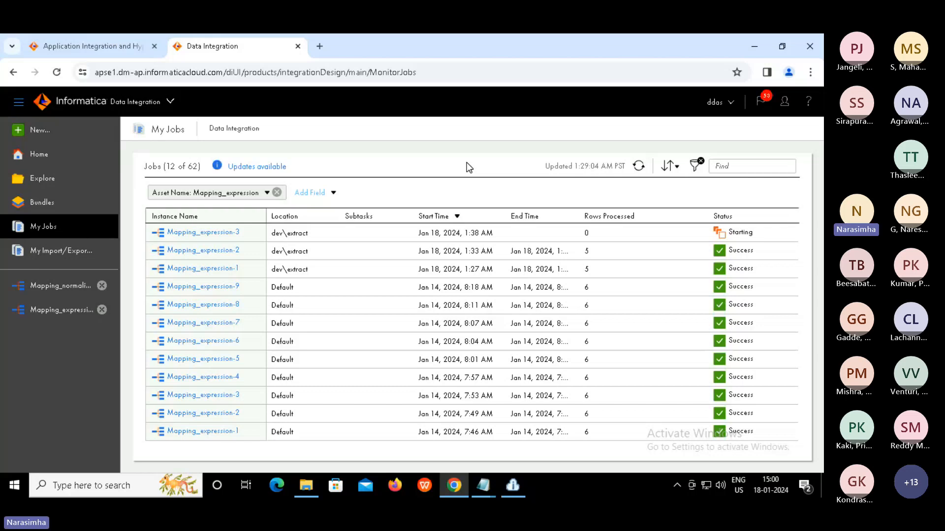
click(639, 167)
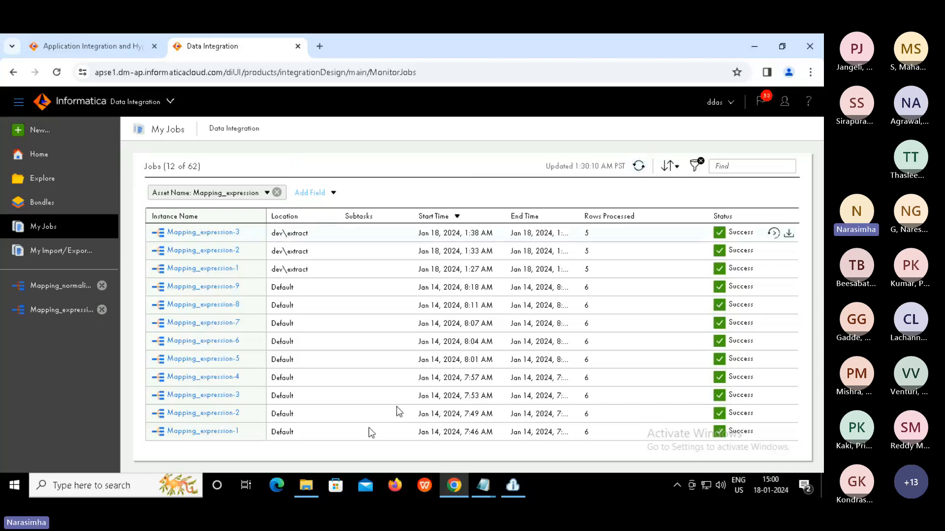
Open expression_tgt from the Target folder on drive D, examine the replaced characters in the replace_char column, and close the file.
click(307, 485)
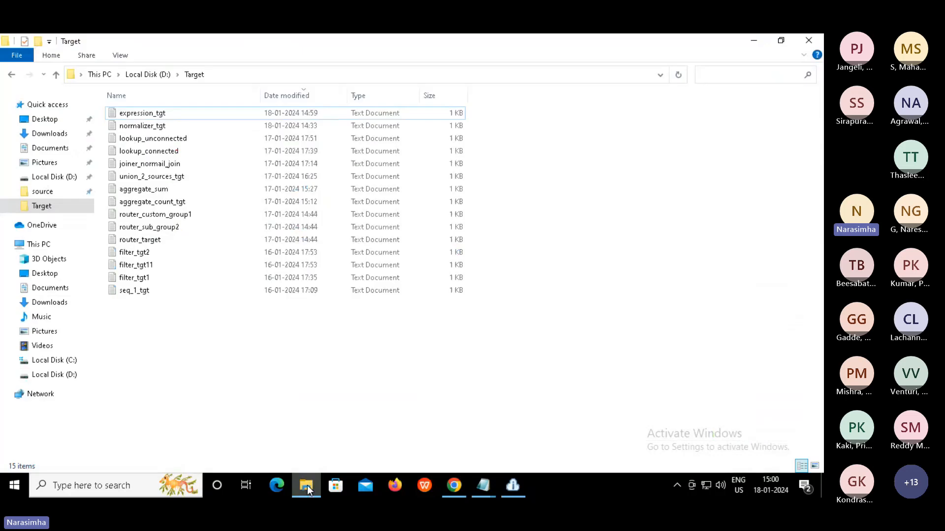
click(152, 113)
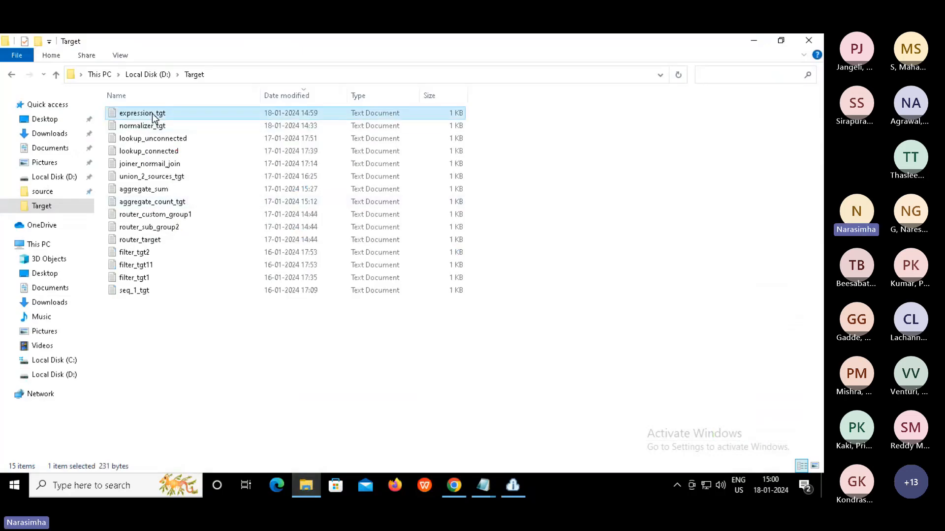
double_click(152, 113)
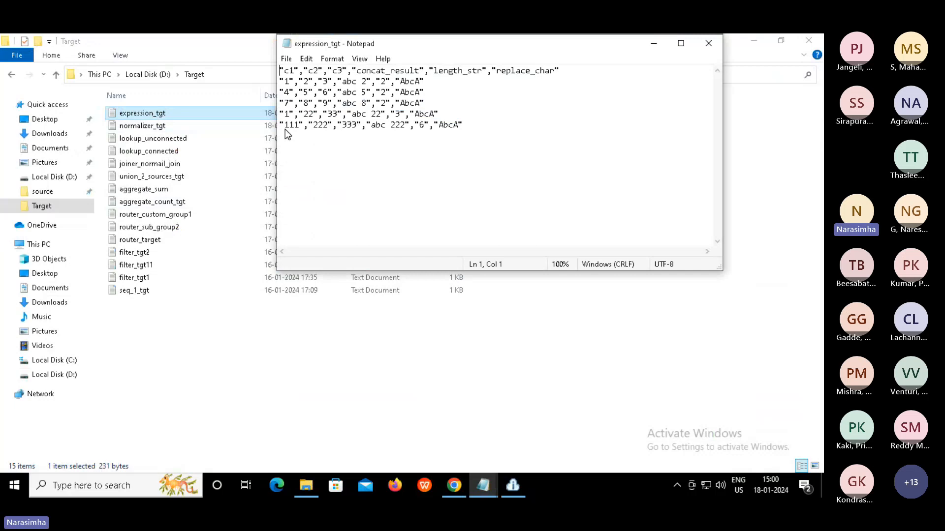
drag(405, 84, 400, 83)
click(417, 83)
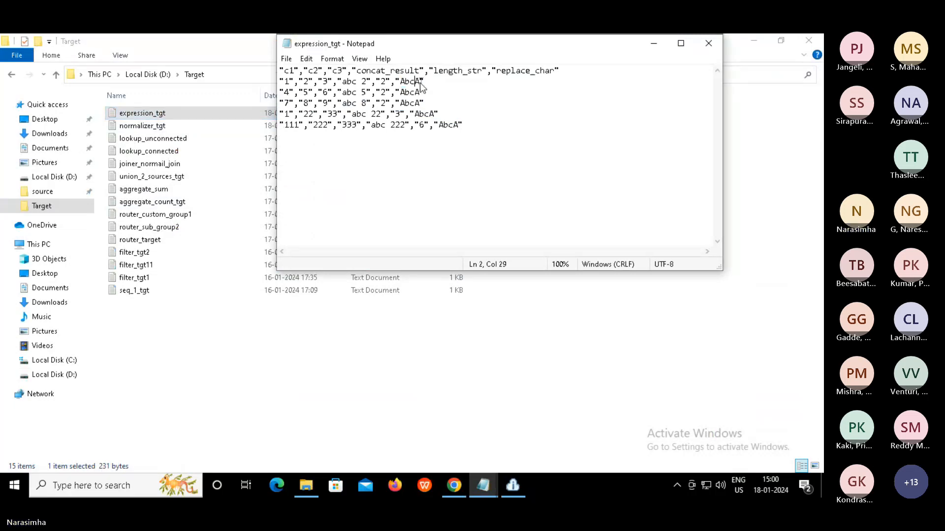
key(shift+Right)
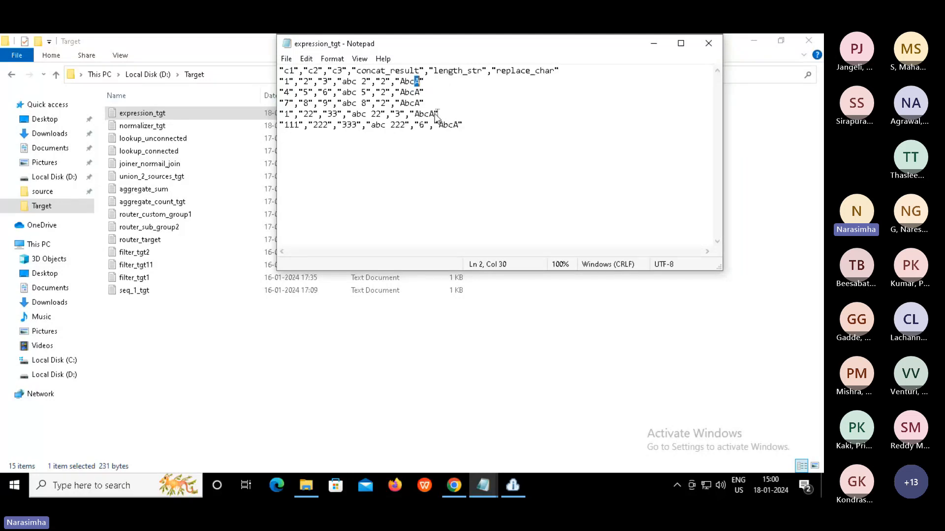
drag(419, 115, 429, 115)
key(XF86AudioRaiseVolume)
key(XF86AudioRaiseVolume)
click(485, 164)
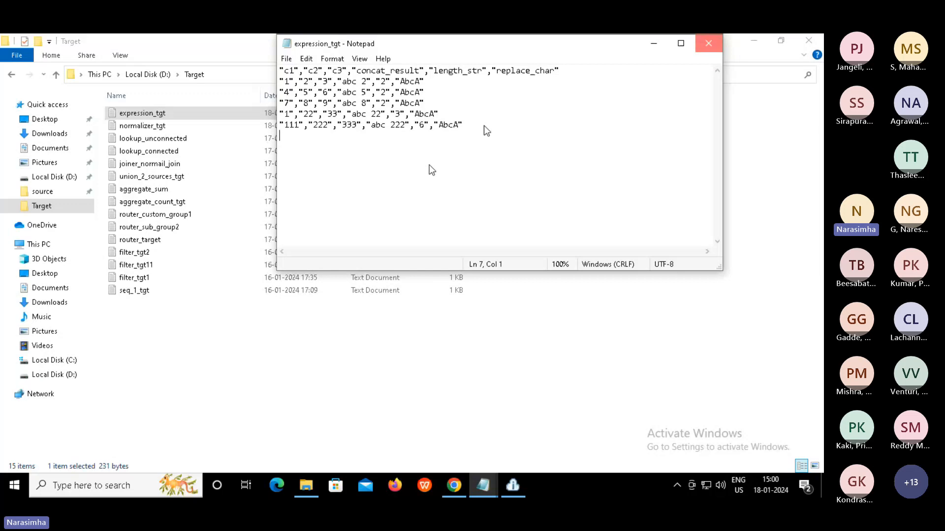
click(708, 44)
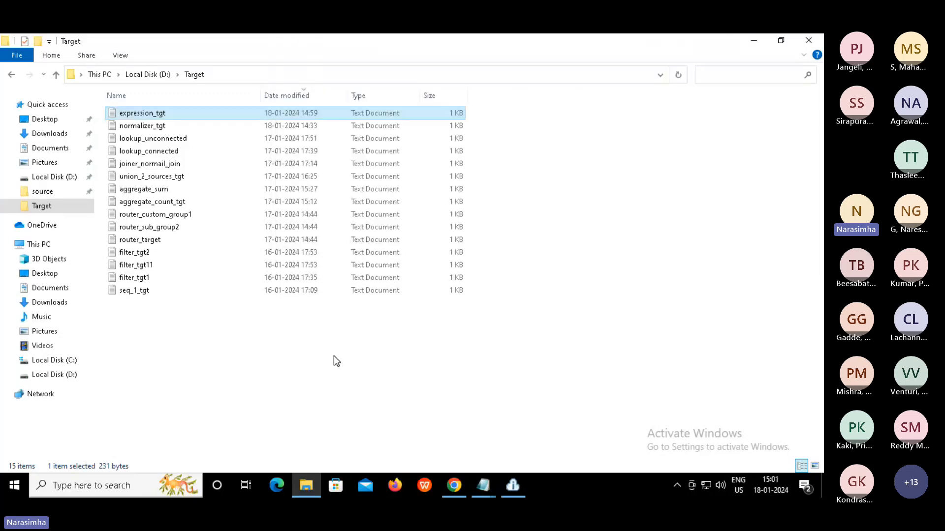
click(333, 356)
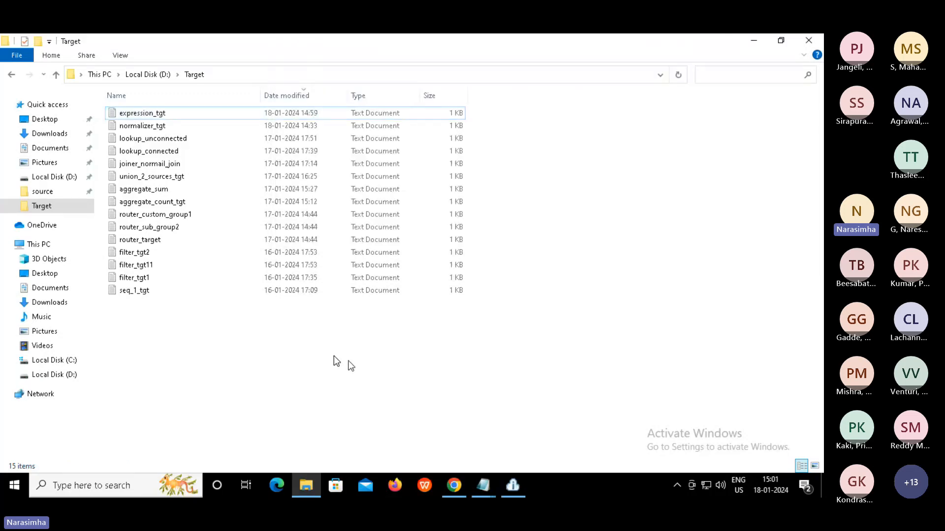
Add a new string output field named sub_str_result to the Expression transformation in Mapping_expression.
click(454, 487)
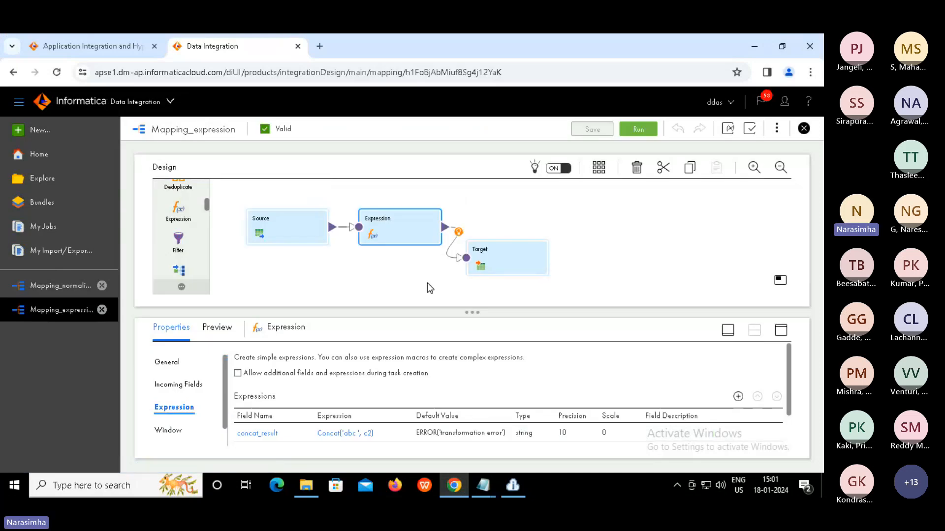
click(780, 329)
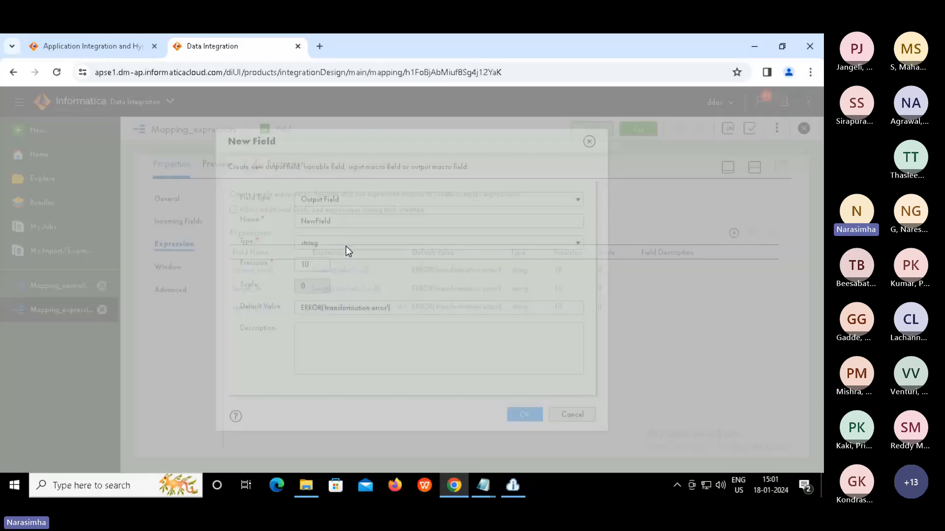
double_click(320, 221)
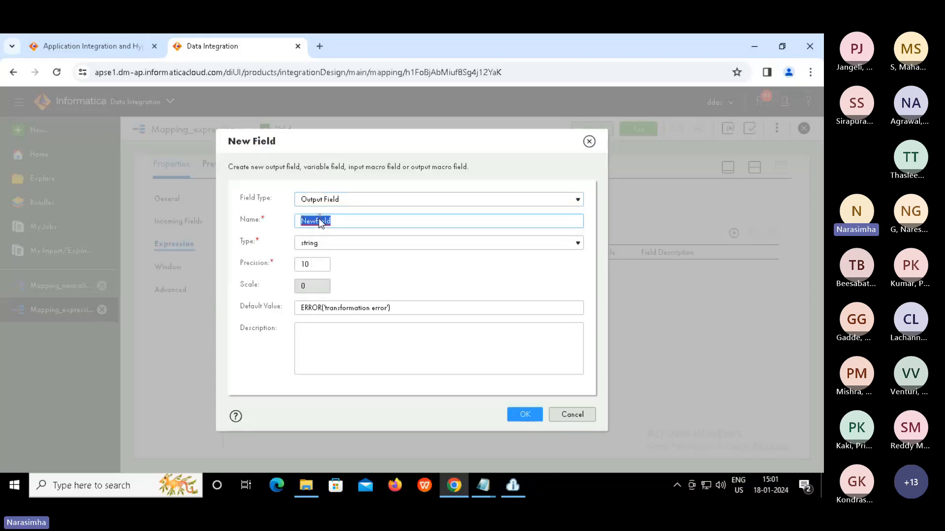
text(sub_s)
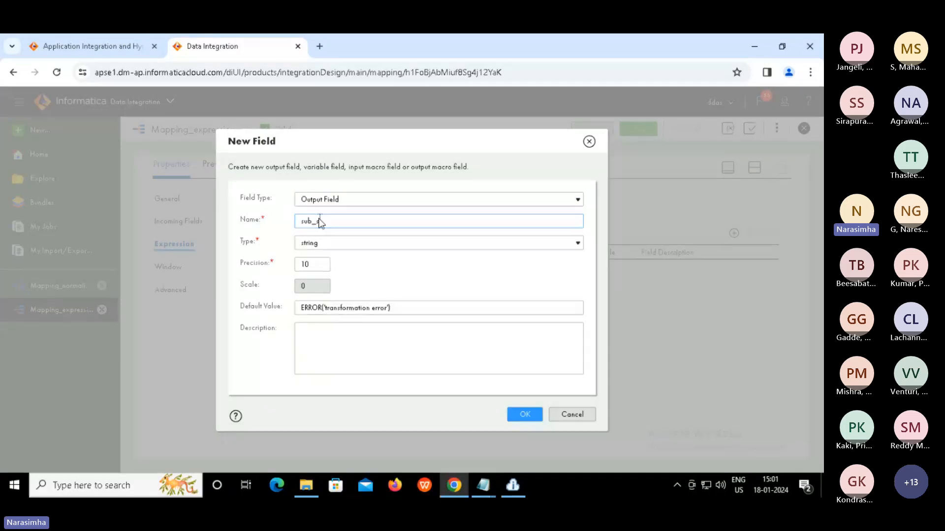
text(tr_result)
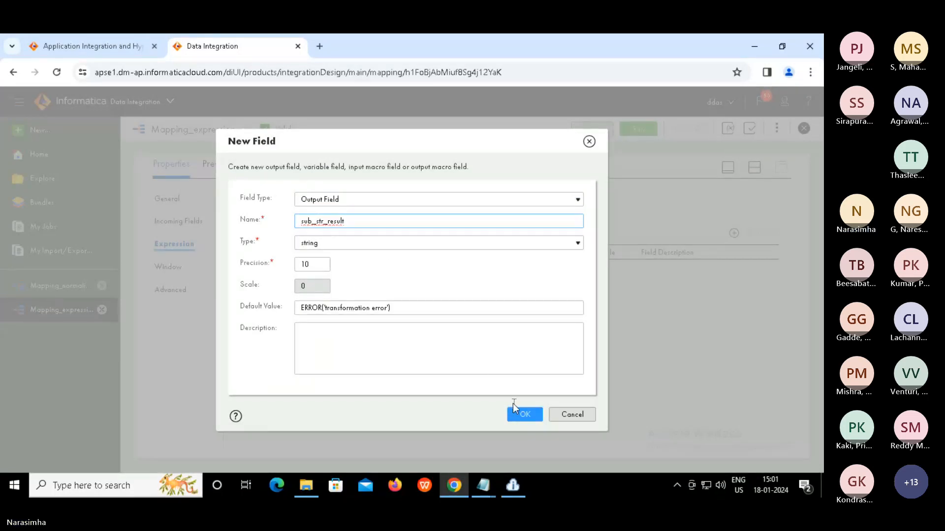
click(523, 414)
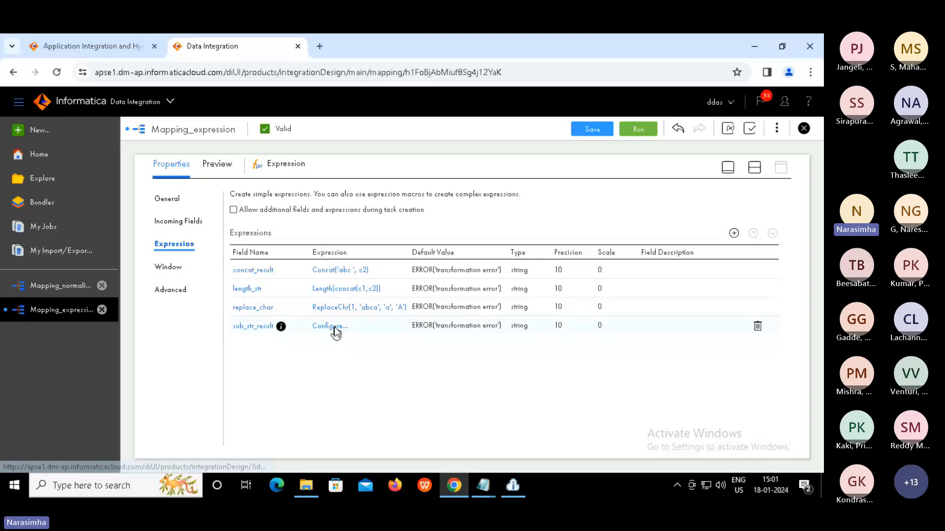
Open the sub_str_result field's expression for configuration and insert the built-in string function Substr.
click(335, 327)
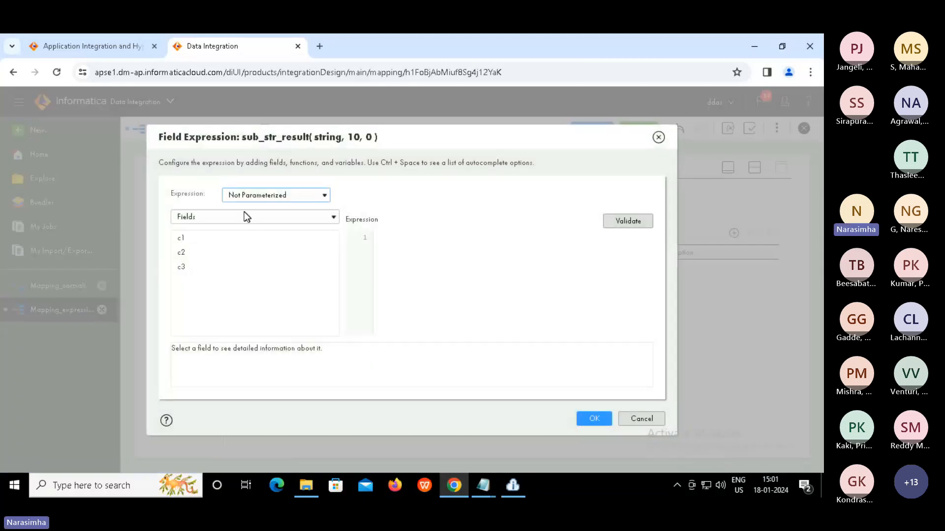
click(246, 216)
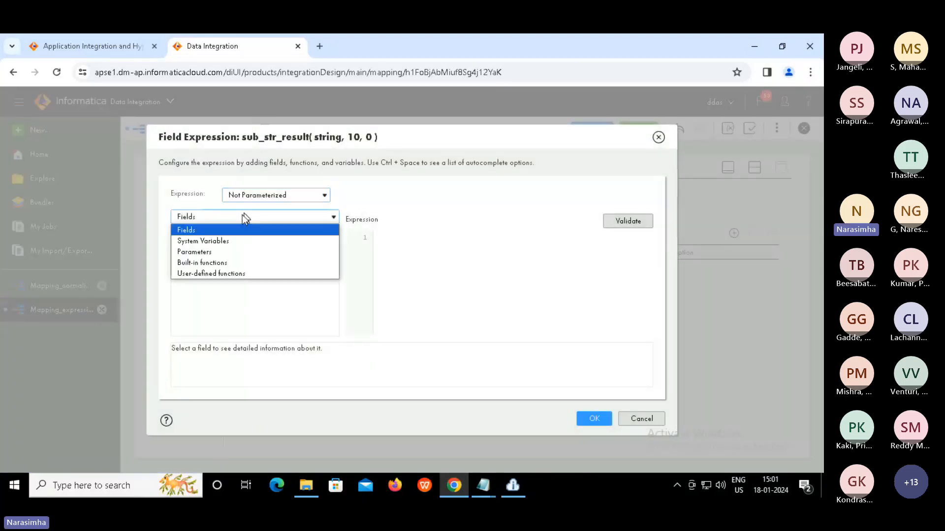
click(198, 262)
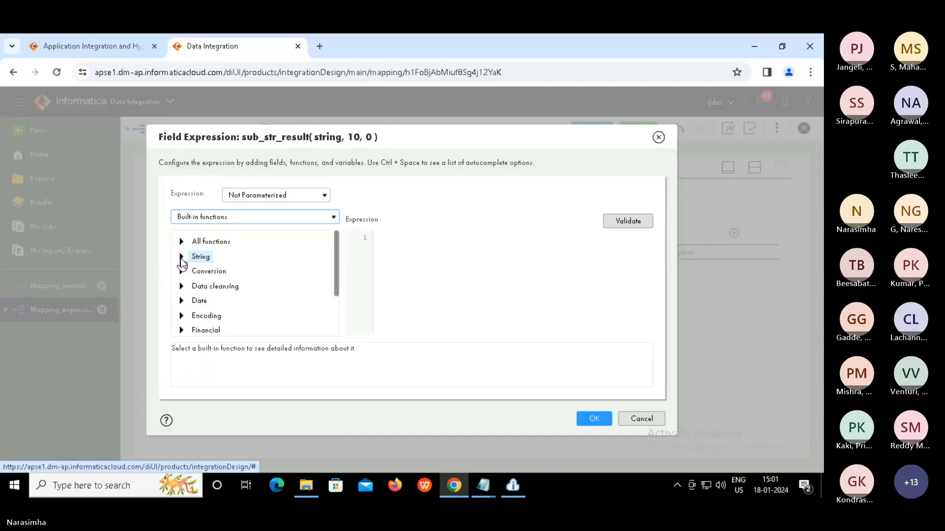
click(181, 256)
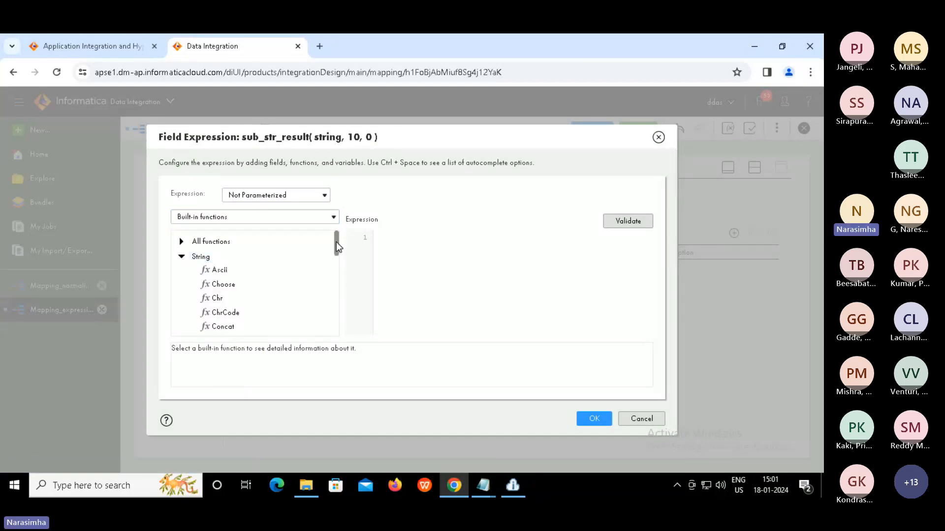
drag(337, 251, 325, 302)
scroll(305, 296, down, 1)
double_click(219, 281)
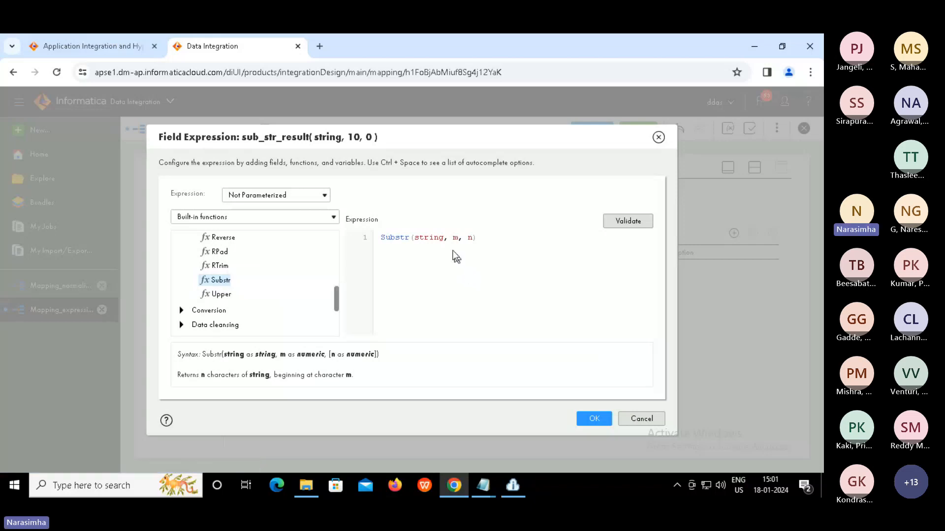
Set the Substr arguments to string 'abcd', start position 1 and length 2.
double_click(431, 239)
text(')
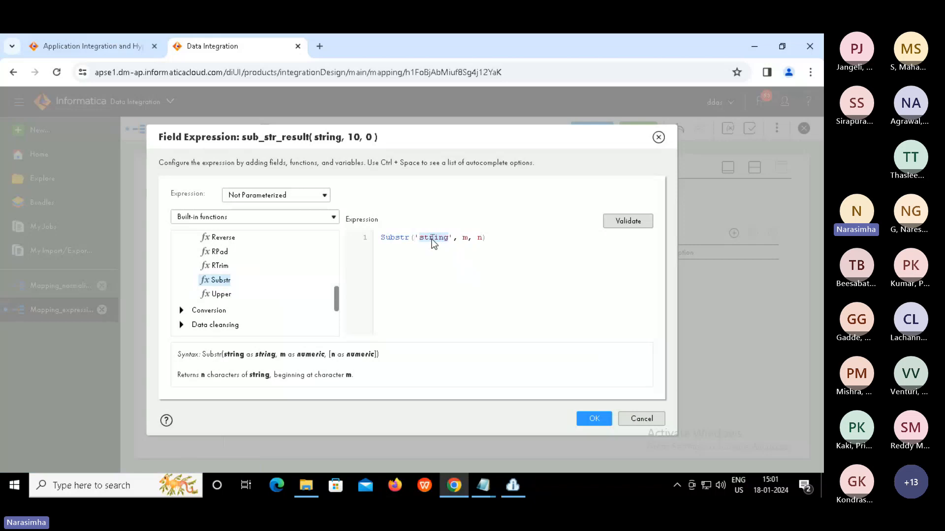
text(abcd)
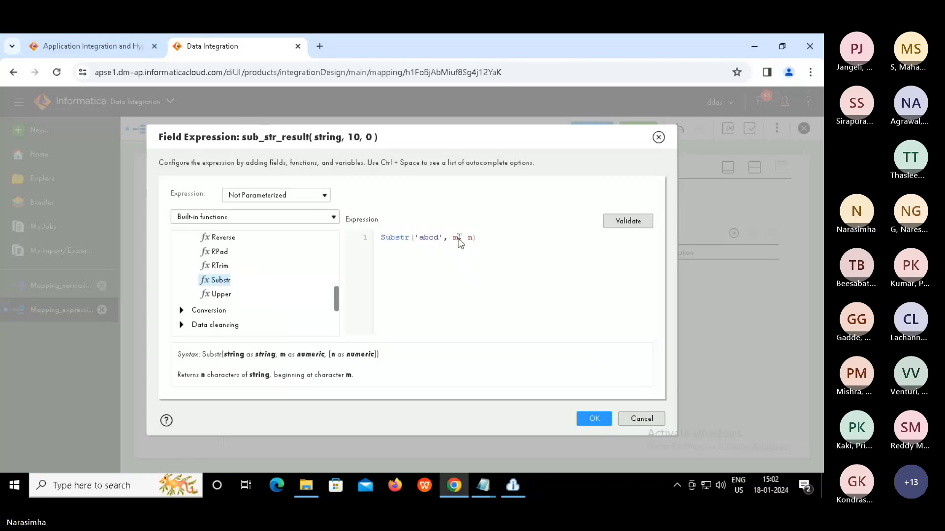
double_click(457, 238)
text(1)
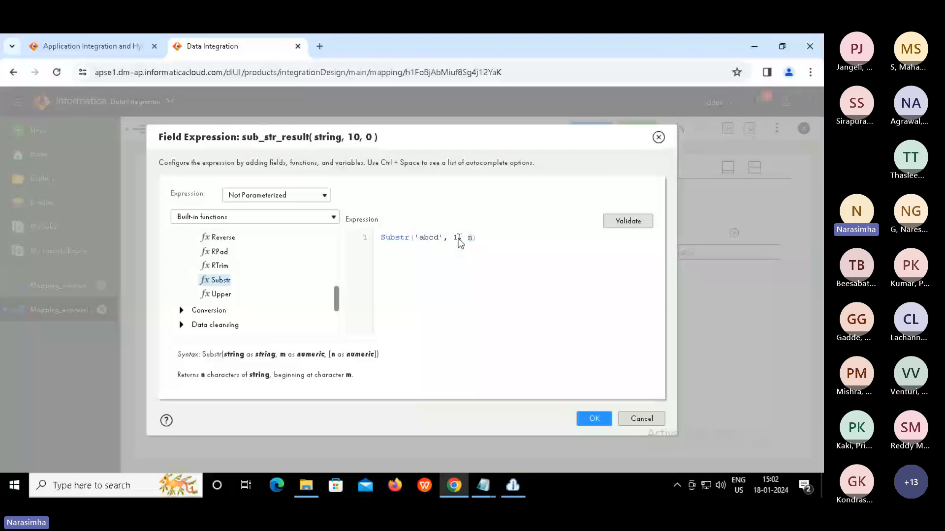
key(BackSpace)
text(2)
Review the Substr syntax and description, relating the string, m and n arguments to the entered expression.
drag(197, 374, 265, 379)
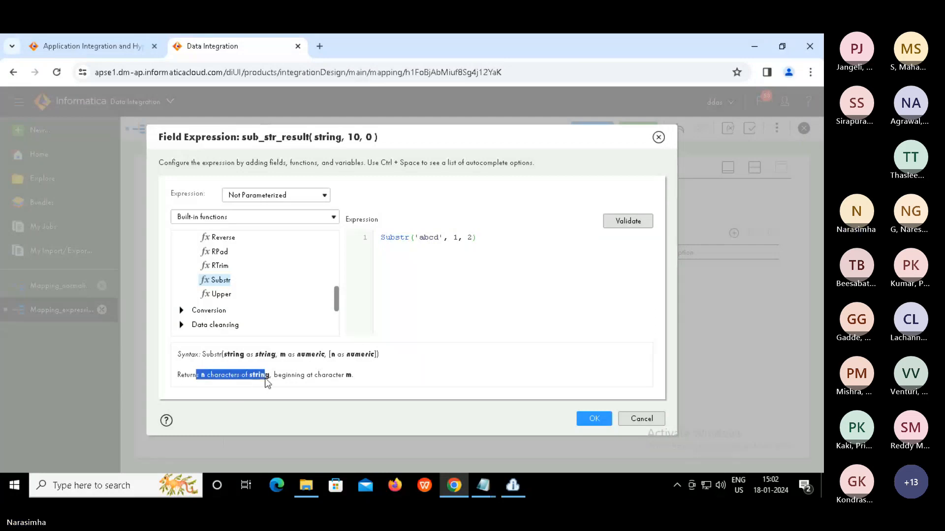
drag(353, 375, 337, 376)
click(335, 376)
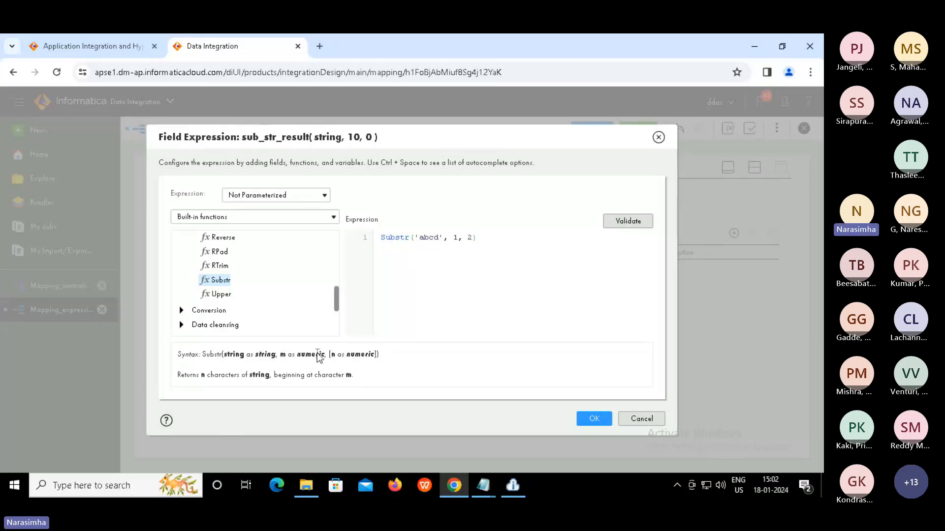
drag(316, 354, 370, 354)
click(369, 355)
drag(224, 354, 288, 350)
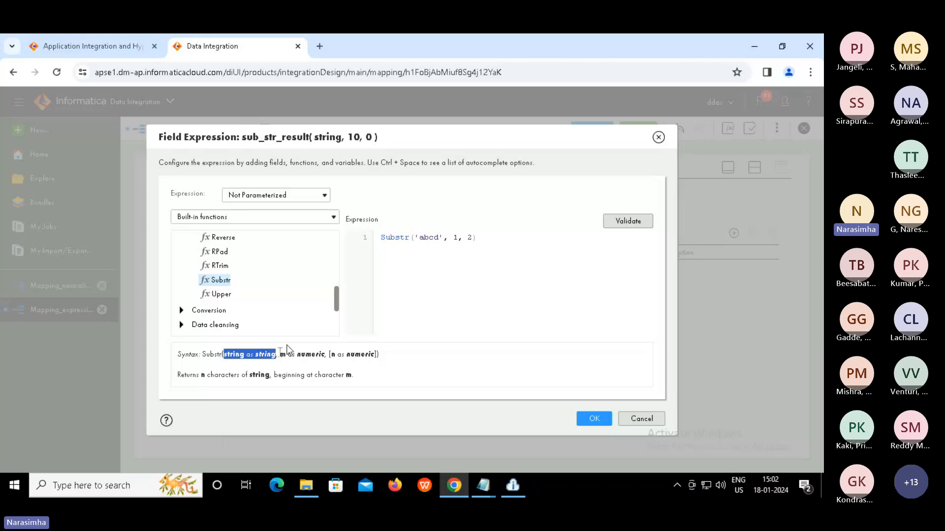
double_click(431, 238)
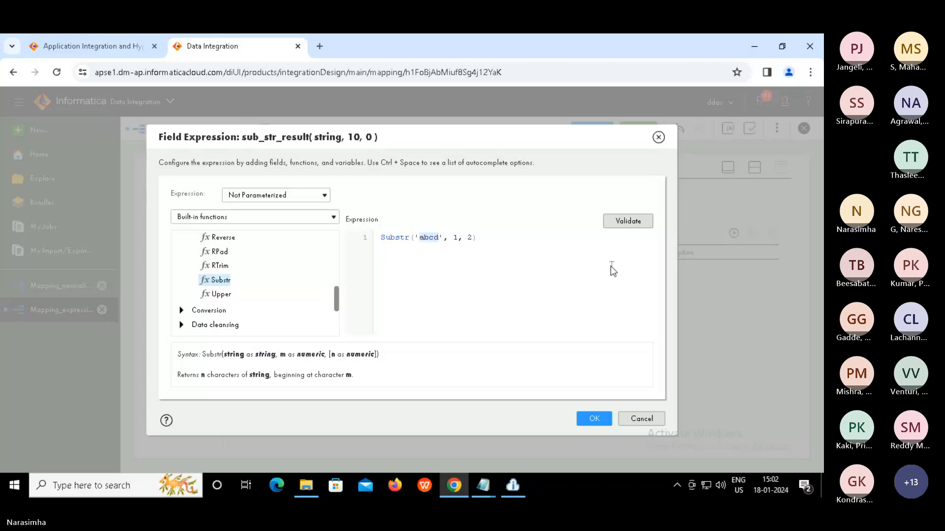
Try to validate the Substr expression, and reload the MakeMyLabs workspace page in the host browser.
click(626, 223)
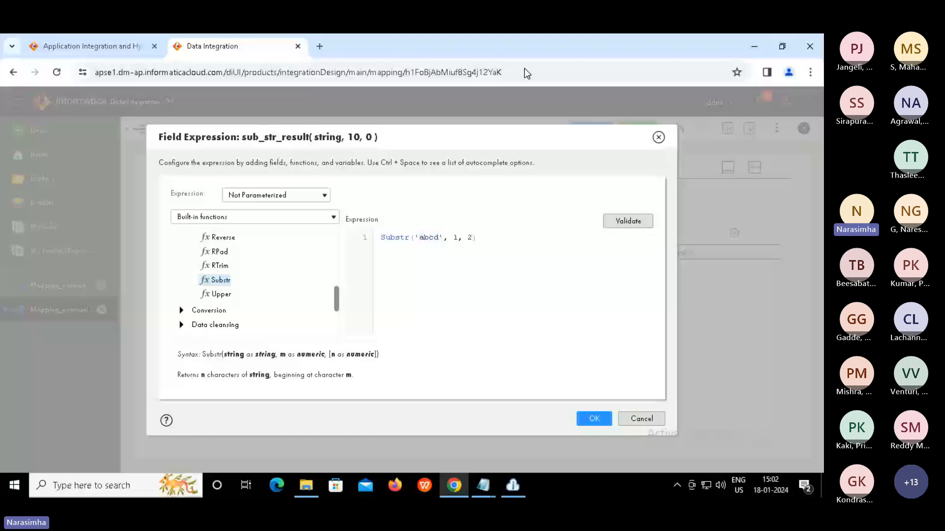
key(Escape)
click(440, 66)
key(Return)
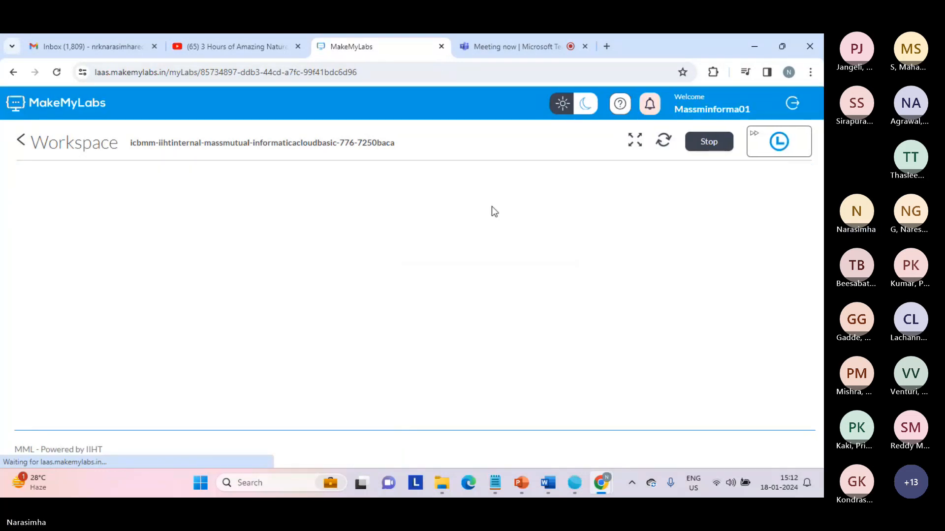
Validate the Substr expression in the full-screen lab session and accept it for the sub_str_result field.
click(634, 142)
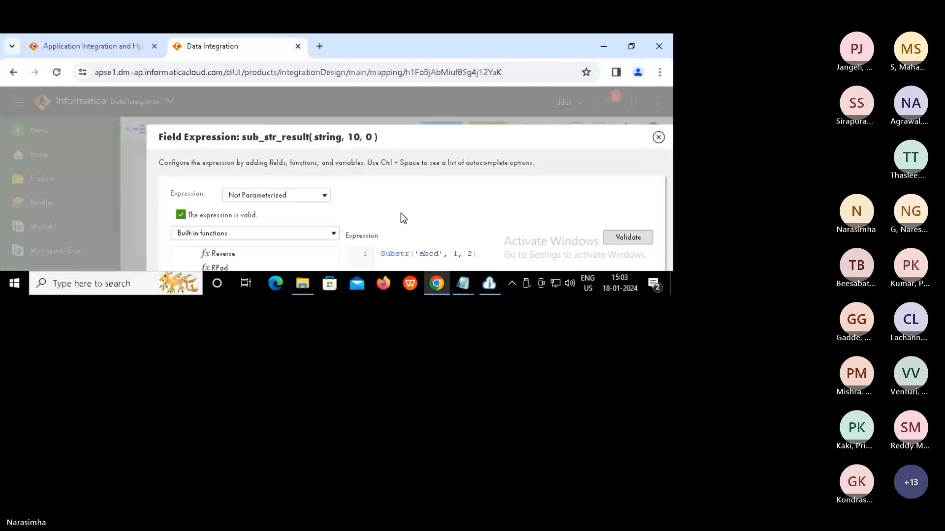
click(625, 239)
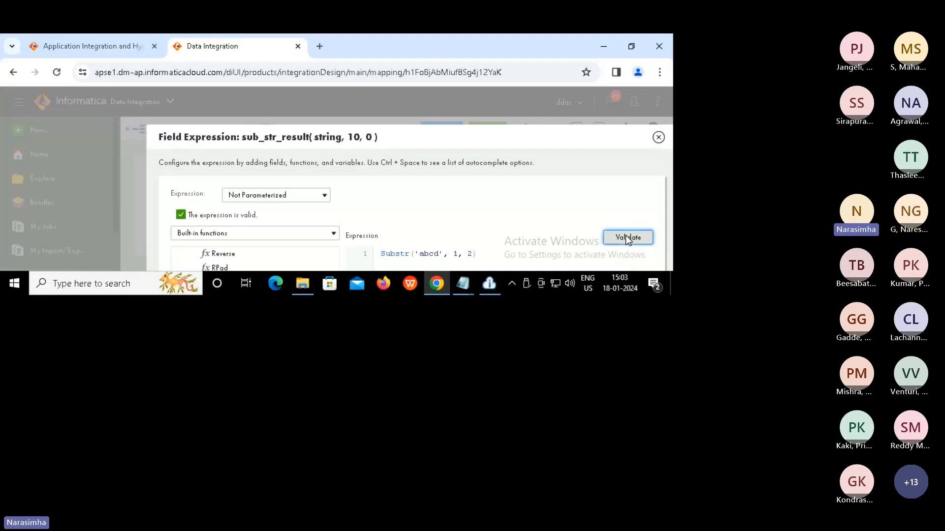
click(278, 220)
click(632, 46)
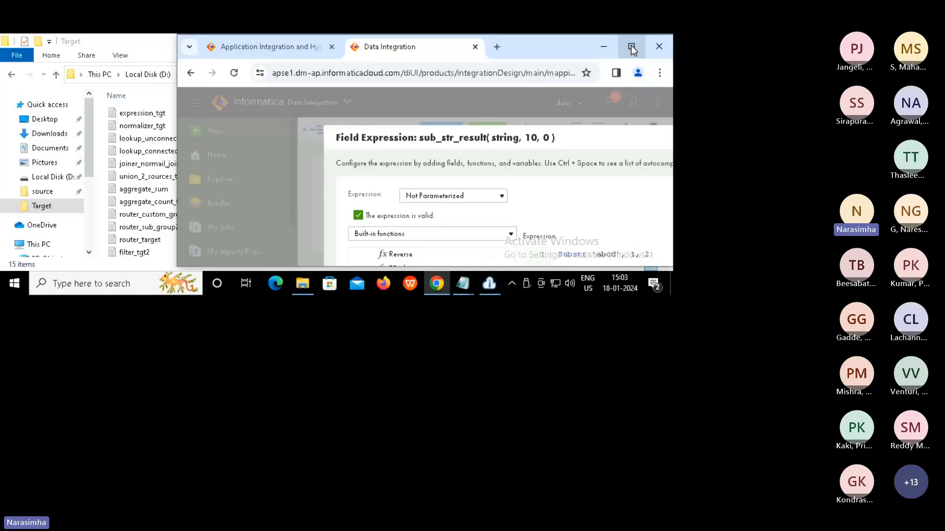
click(632, 47)
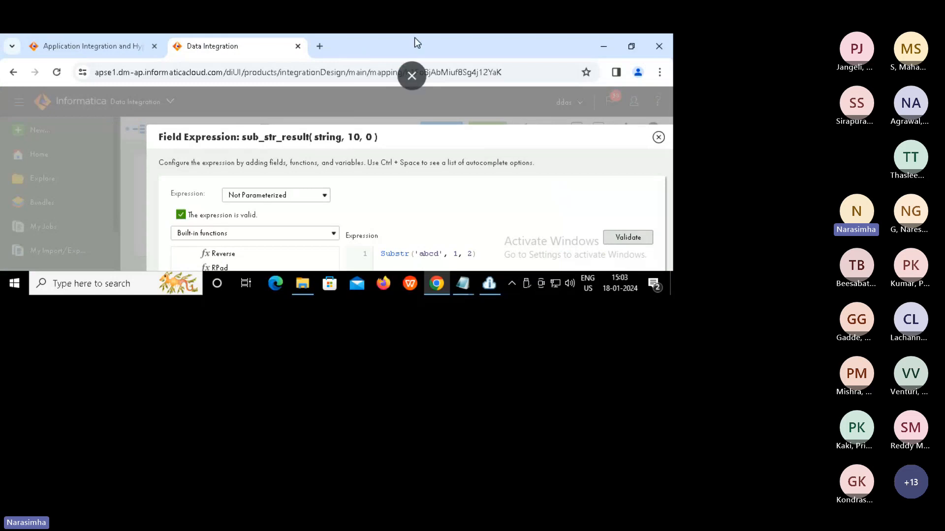
key(Escape)
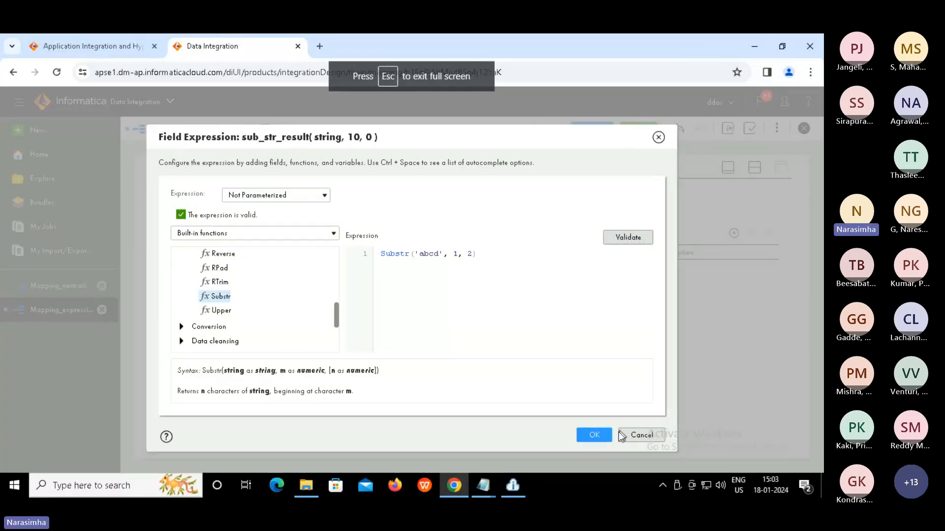
click(594, 436)
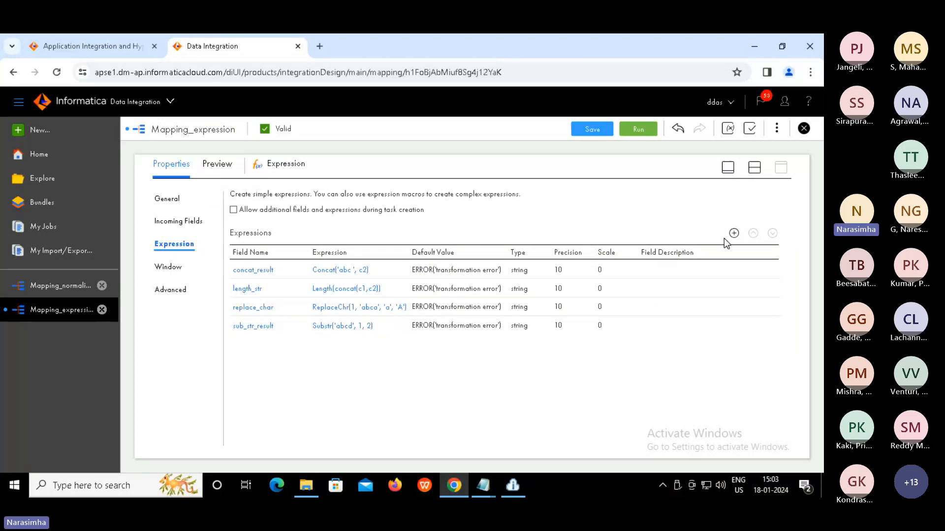
Save Mapping_expression, bring back its design canvas and run the mapping in the preset runtime environment.
click(592, 129)
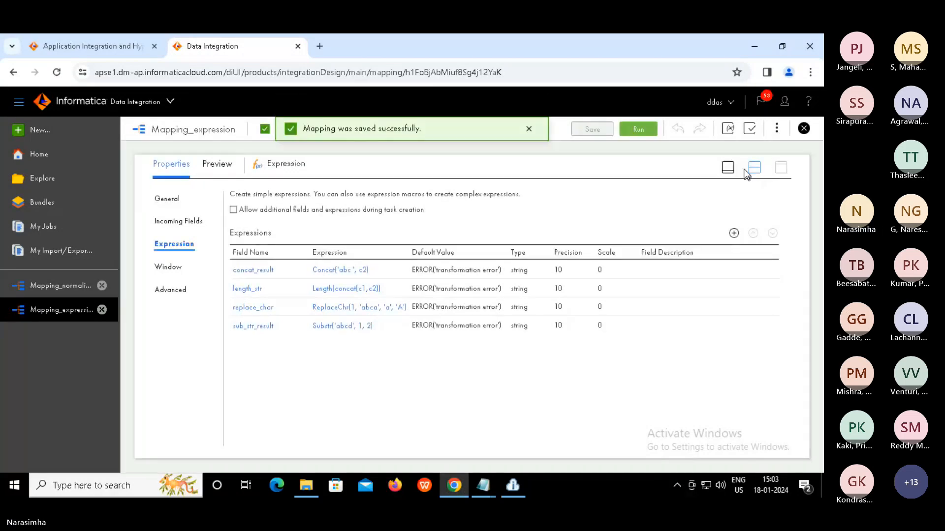
click(744, 169)
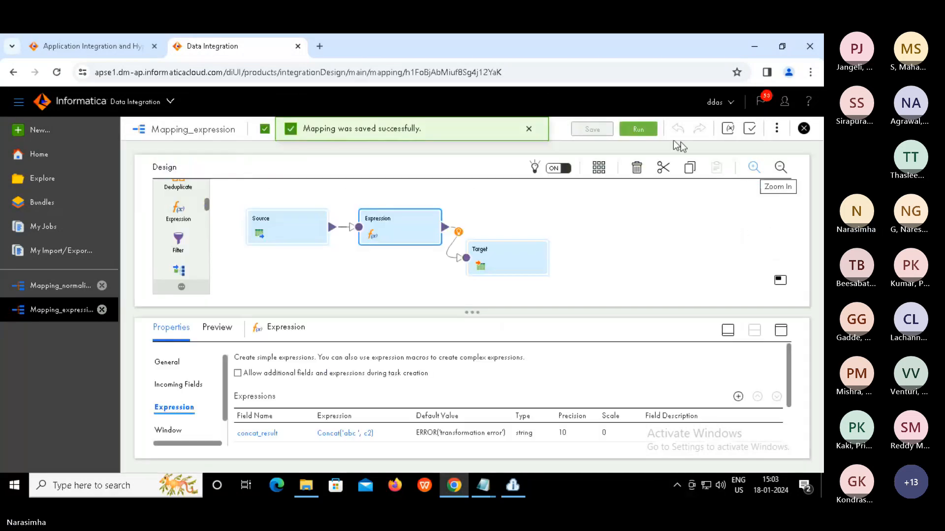
click(638, 129)
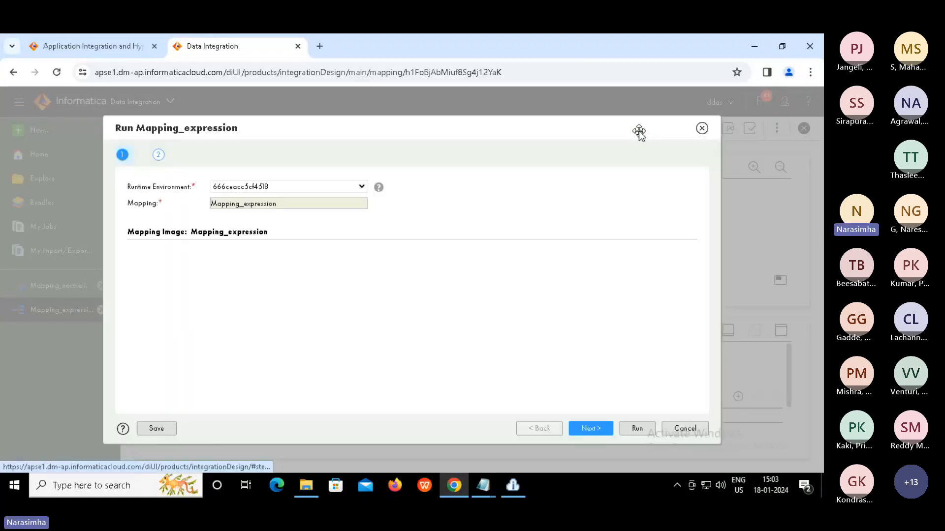
click(636, 429)
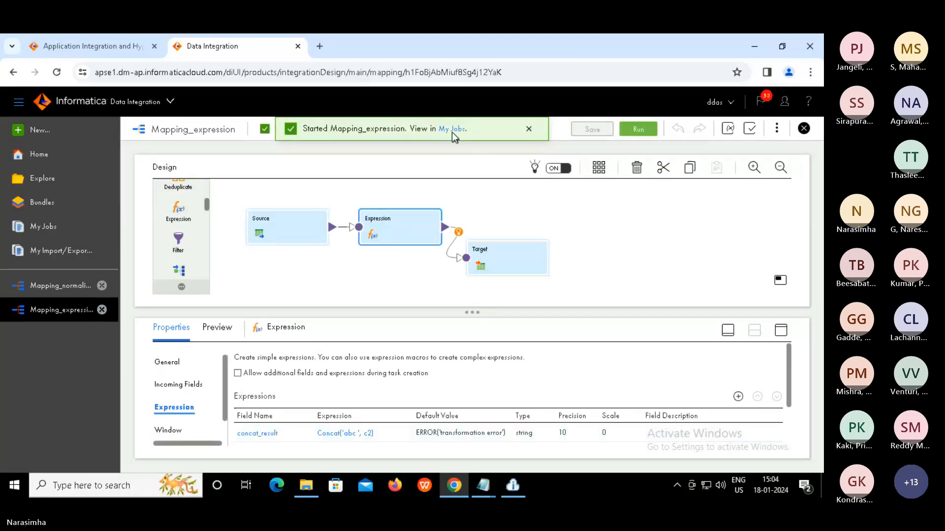
View the Mapping_expression runs in the job list and refresh their statuses.
click(451, 130)
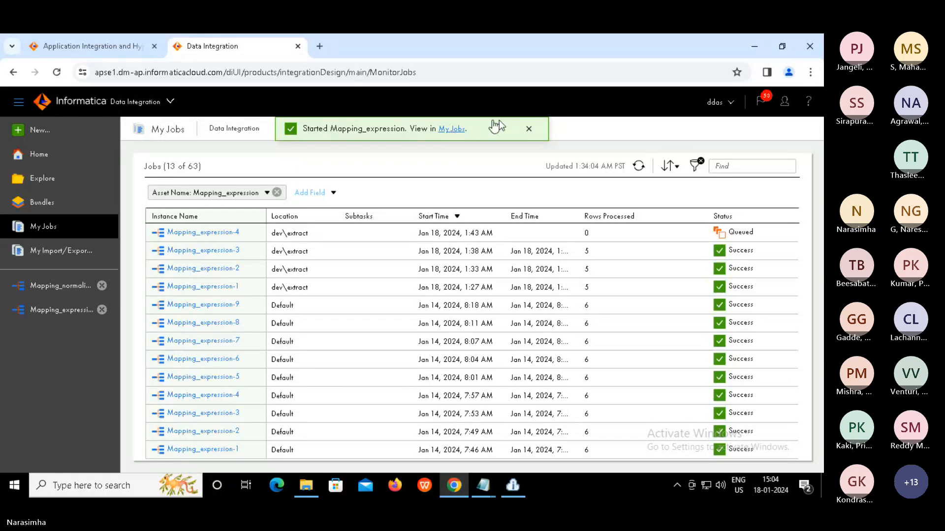
click(530, 130)
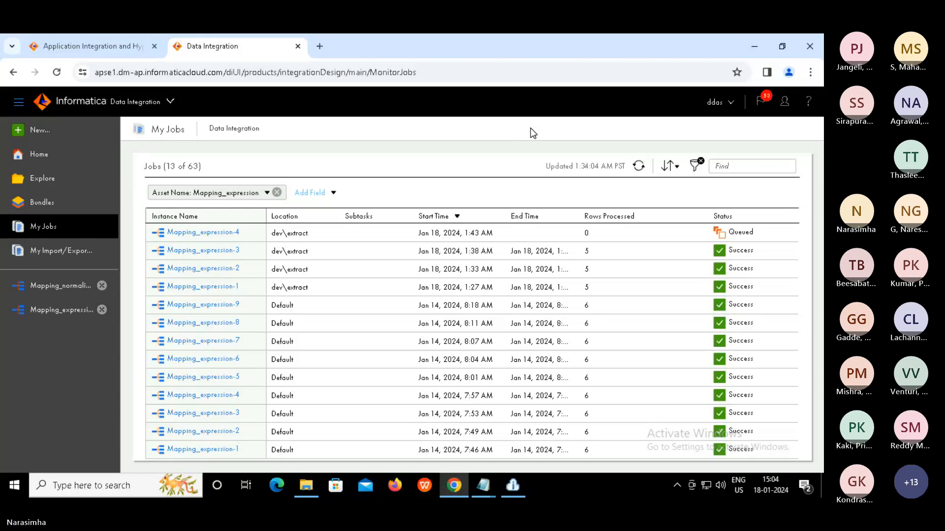
click(638, 168)
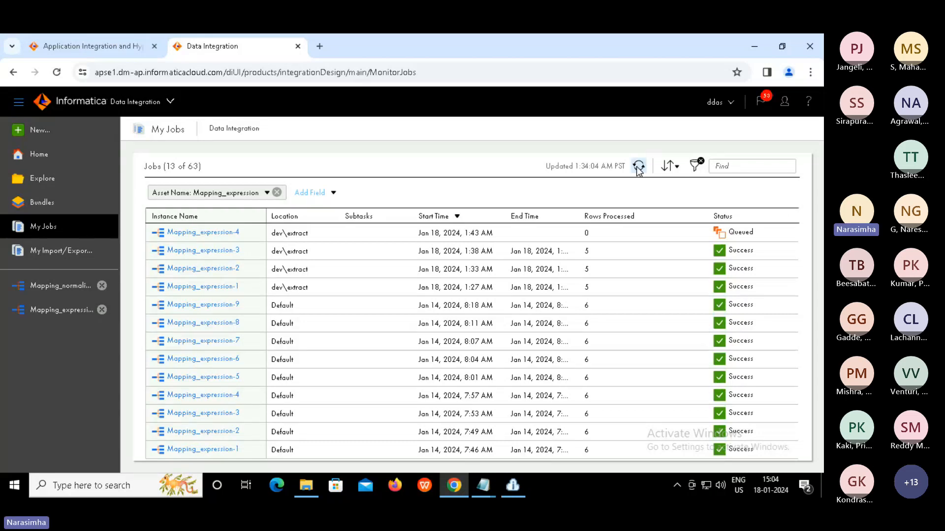
Open the expression_tgt text file from the Target folder on drive D.
click(315, 480)
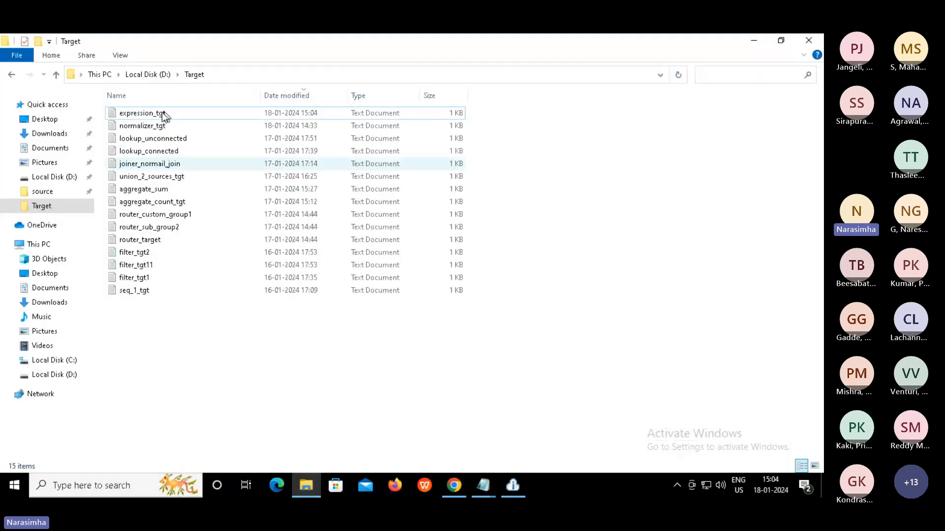
click(155, 114)
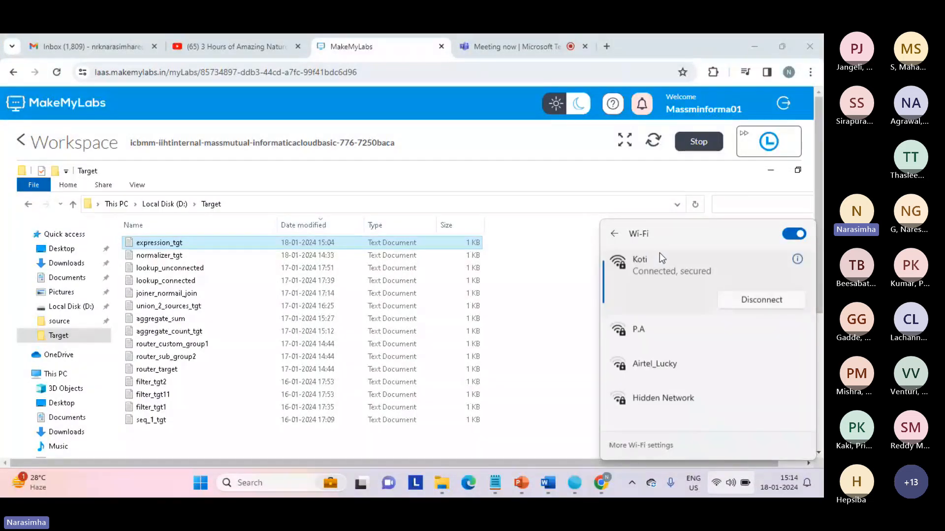
Check the Teams meeting page in the host browser and reload the MakeMyLabs workspace page.
click(523, 175)
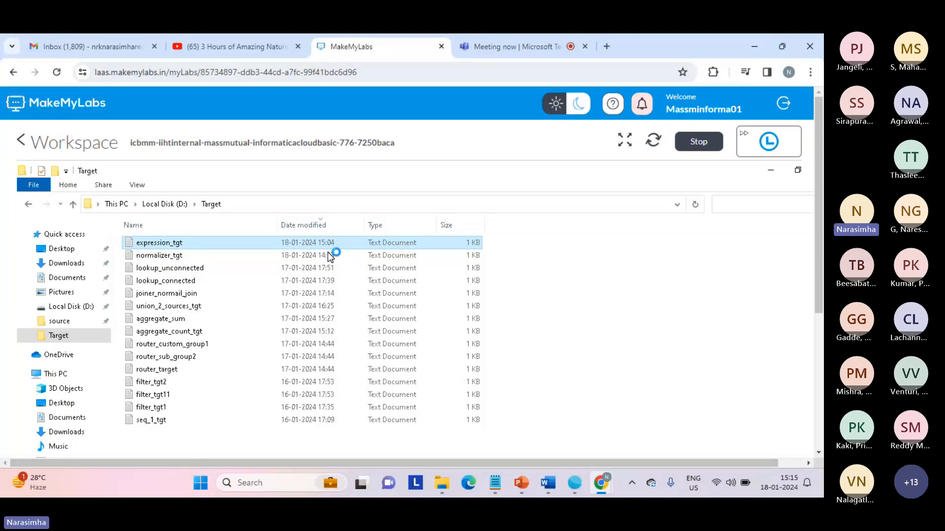
click(514, 36)
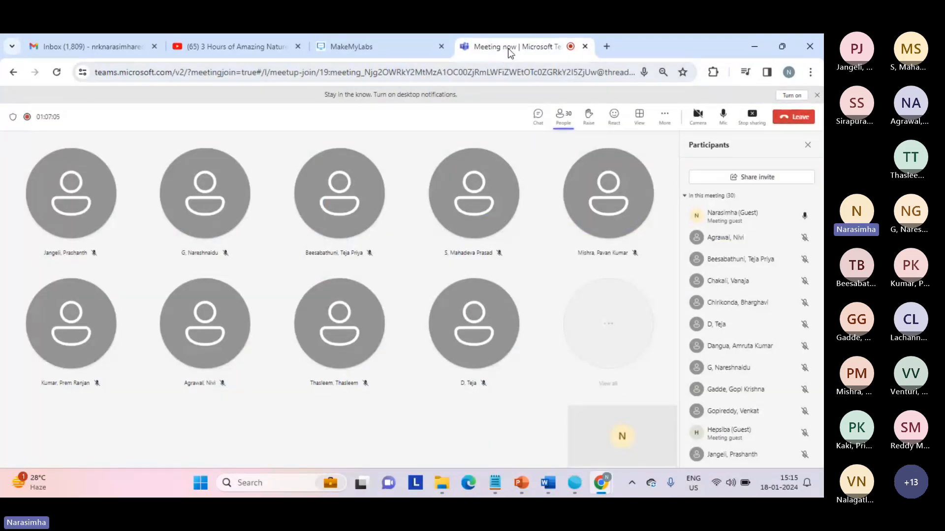
click(379, 45)
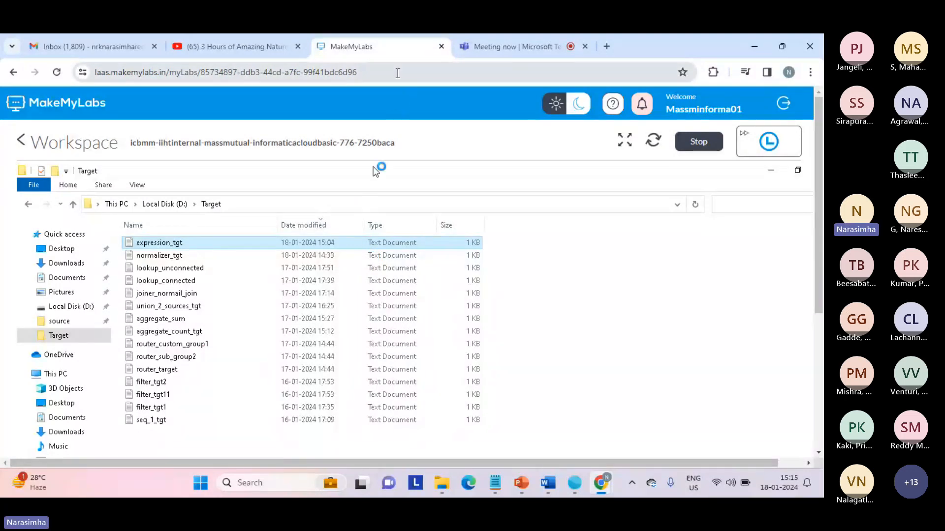
click(396, 72)
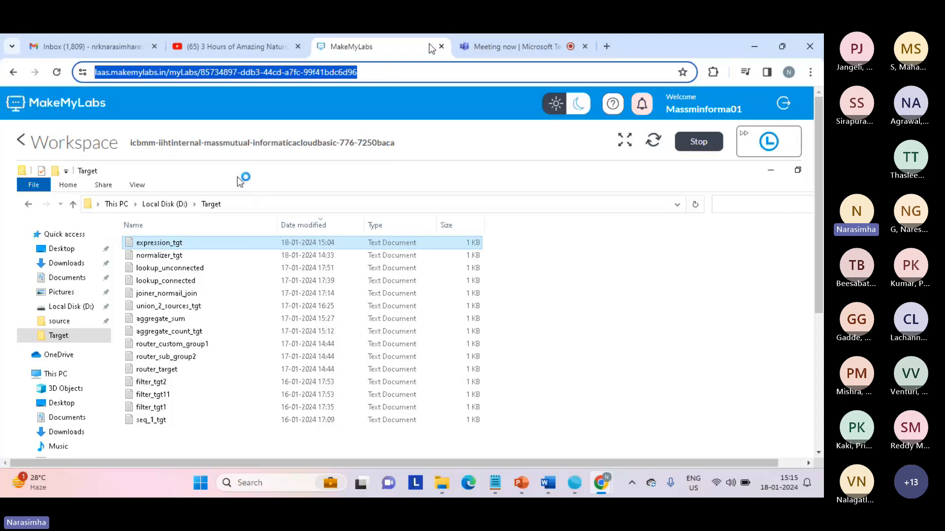
key(Return)
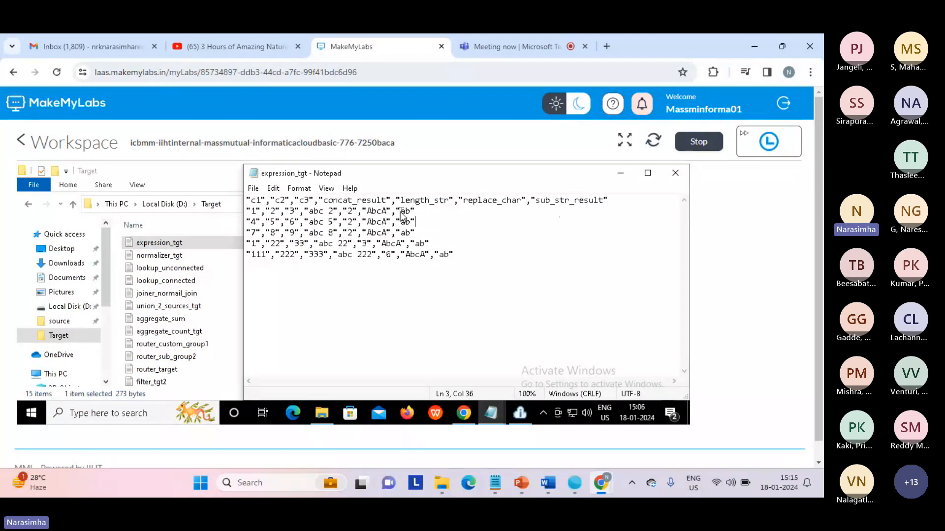
Check the sub_str_result values in the rows of expression_tgt and close the file.
click(403, 212)
drag(401, 223, 422, 228)
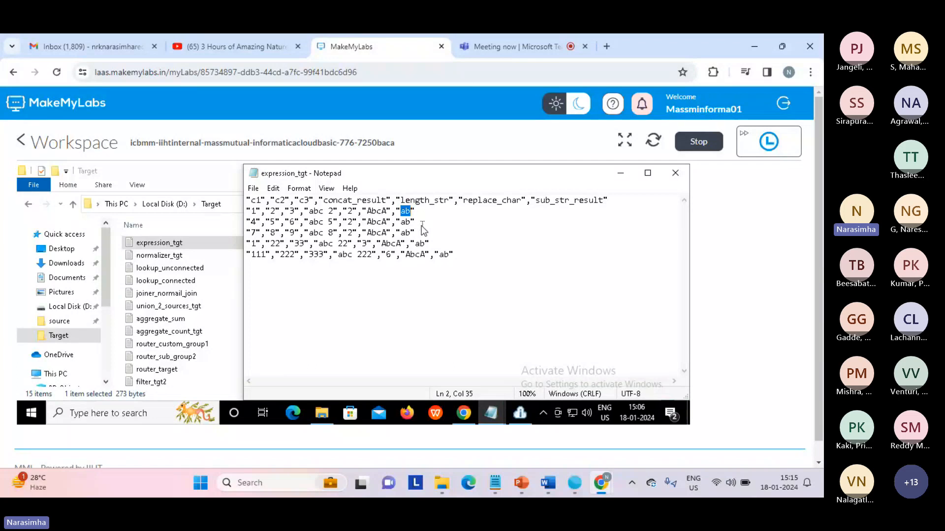
click(442, 255)
click(625, 142)
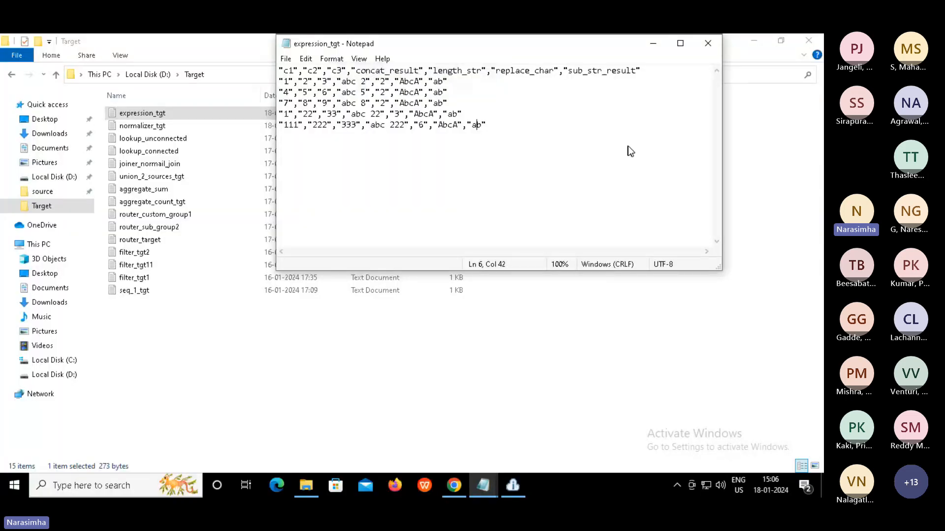
click(709, 43)
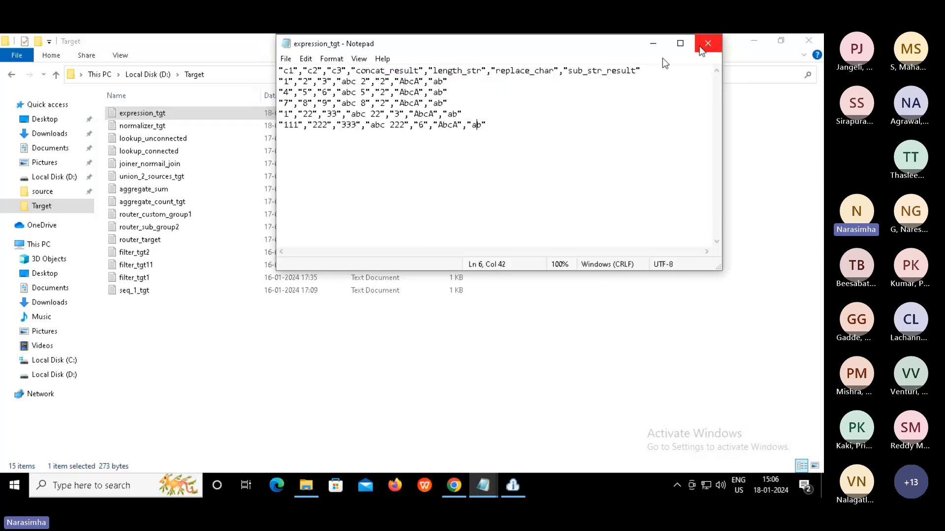
click(550, 301)
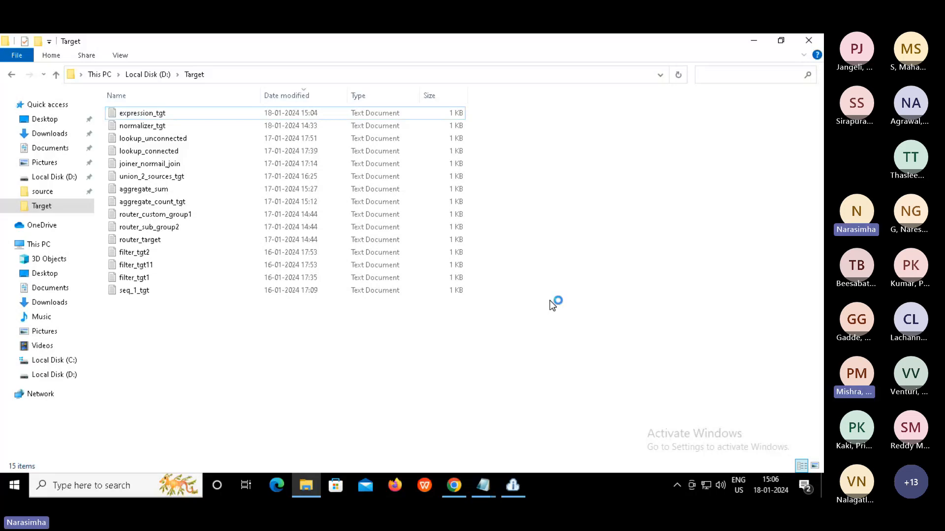
Switch to Informatica Data Integration in the lab's Chrome and create a new asset of type Mapping.
click(456, 484)
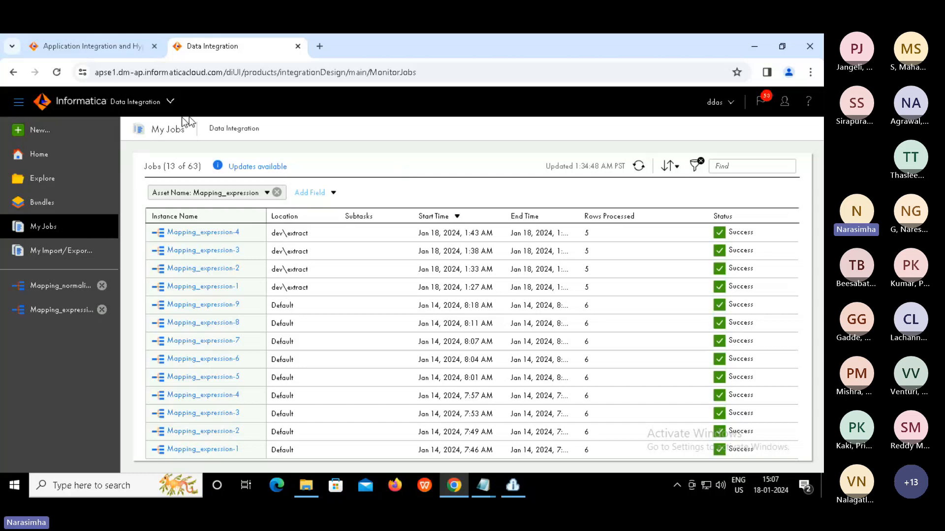
click(41, 133)
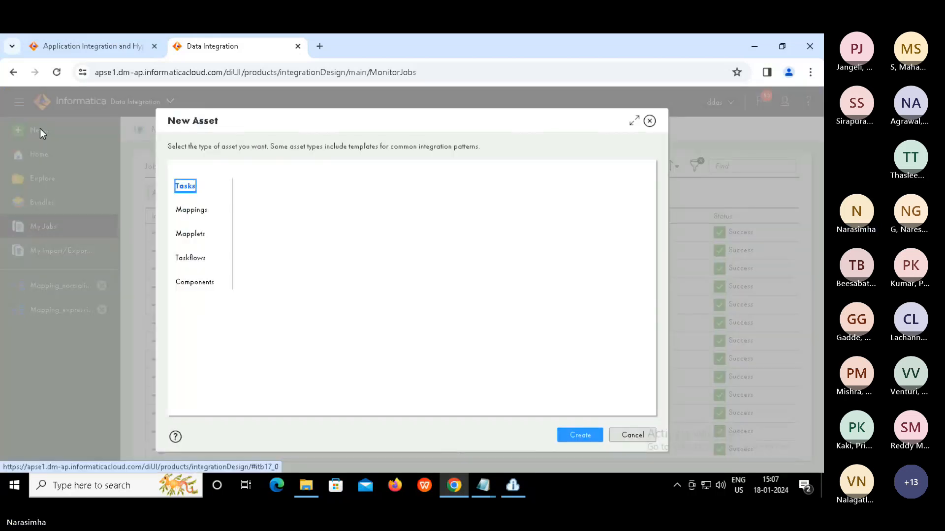
click(192, 211)
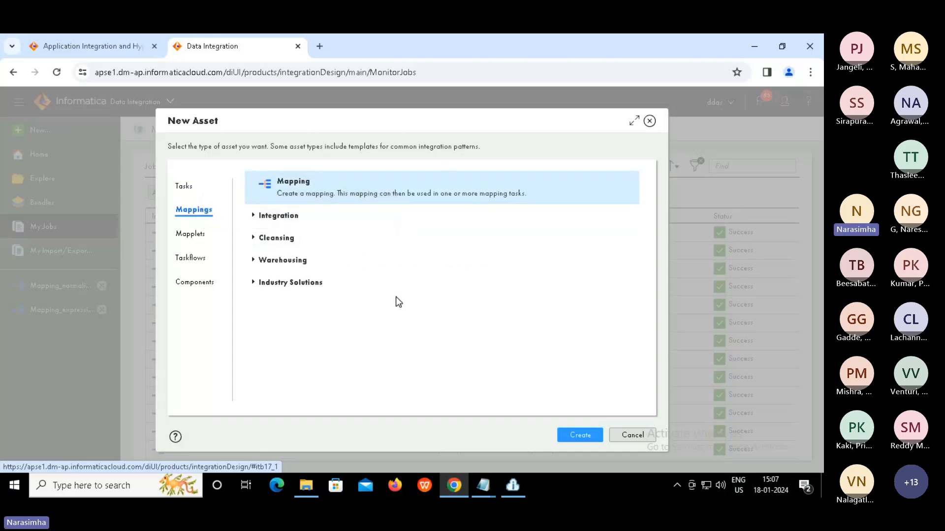
click(575, 431)
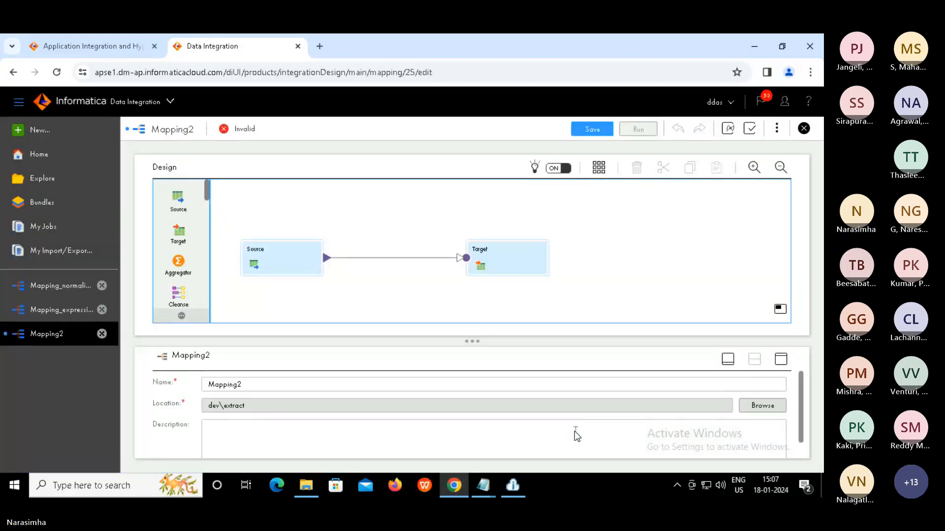
Move the Source transformation slightly up on the new mapping's canvas and view the Target and Source general properties.
click(293, 259)
drag(282, 237, 274, 220)
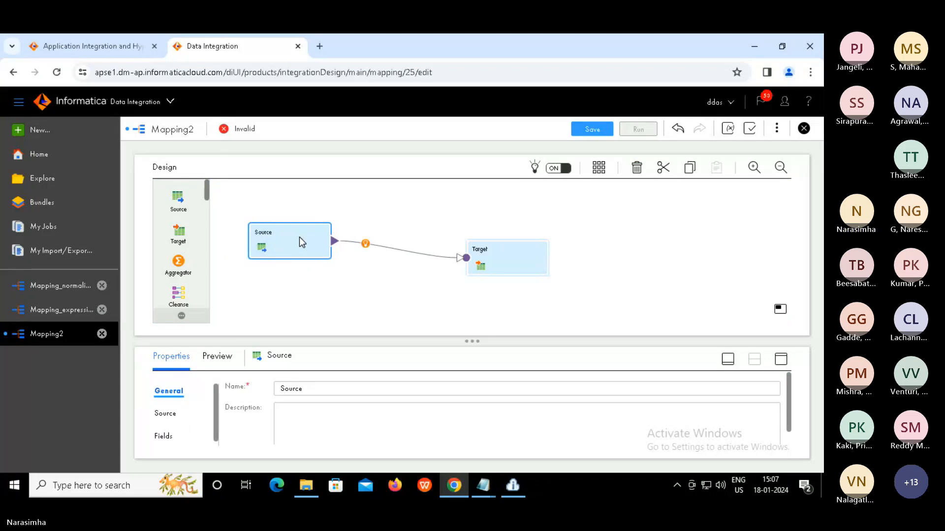
click(498, 253)
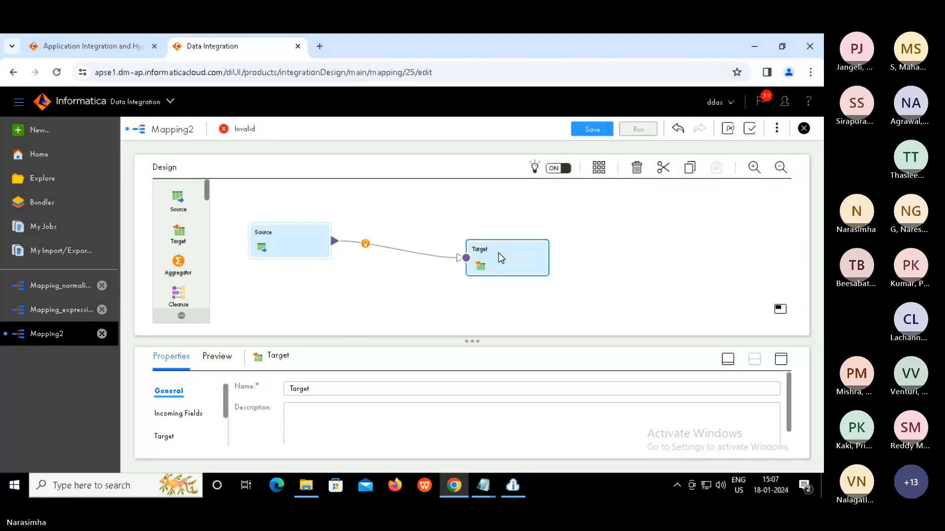
click(294, 240)
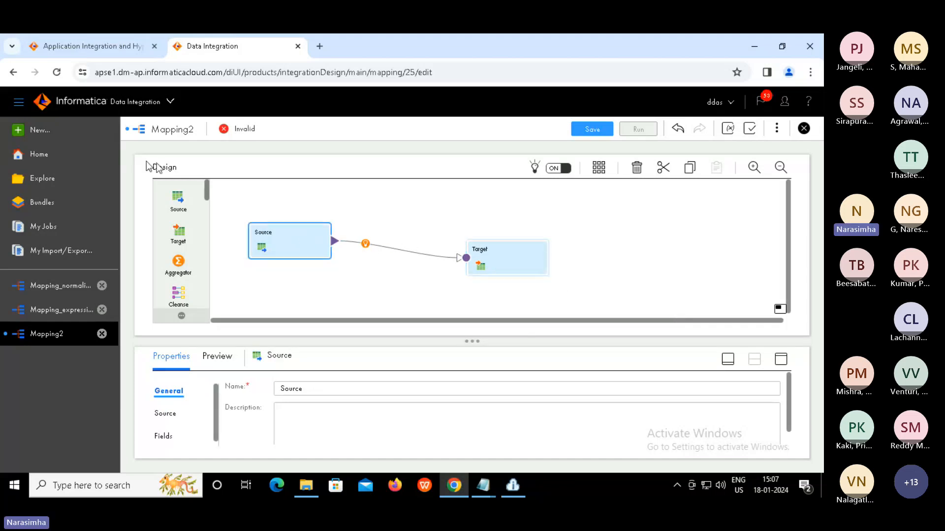
Add an output field named get_date_sys to the Expression transformation in Mapping_expression.
click(60, 312)
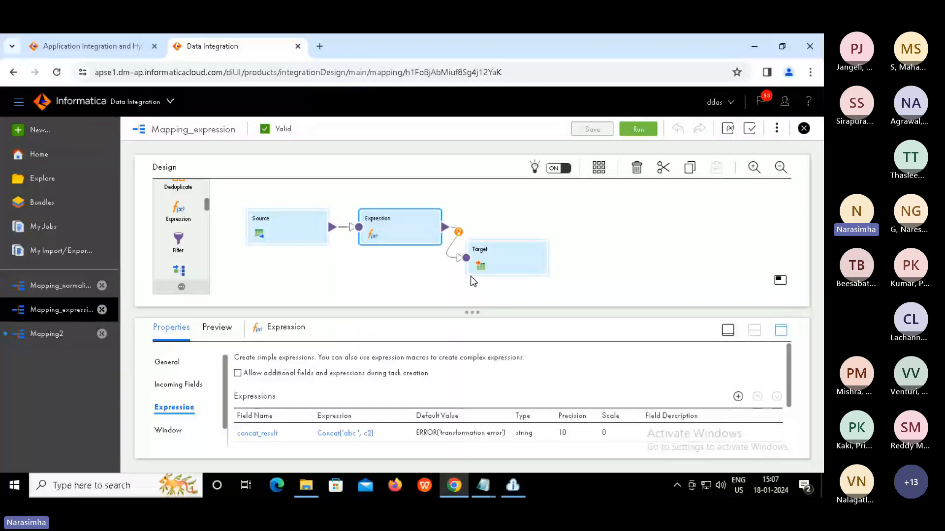
click(781, 330)
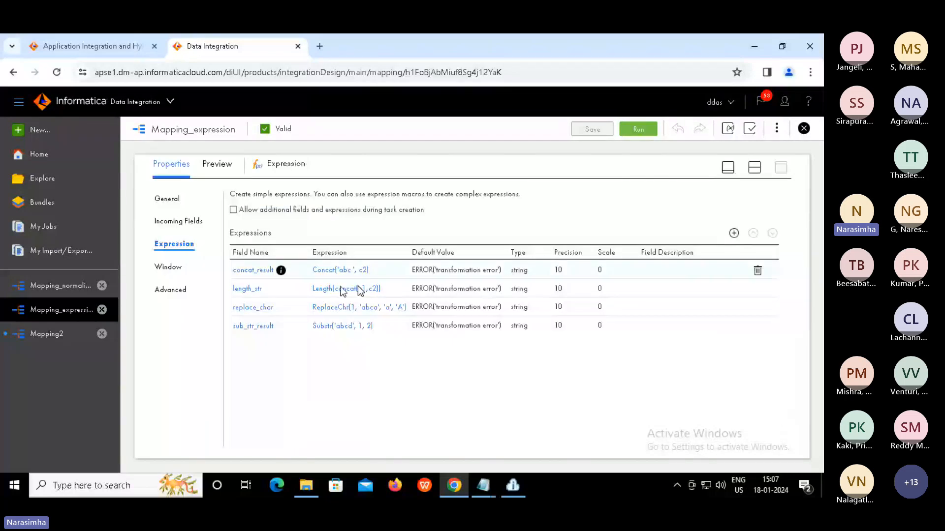
click(734, 234)
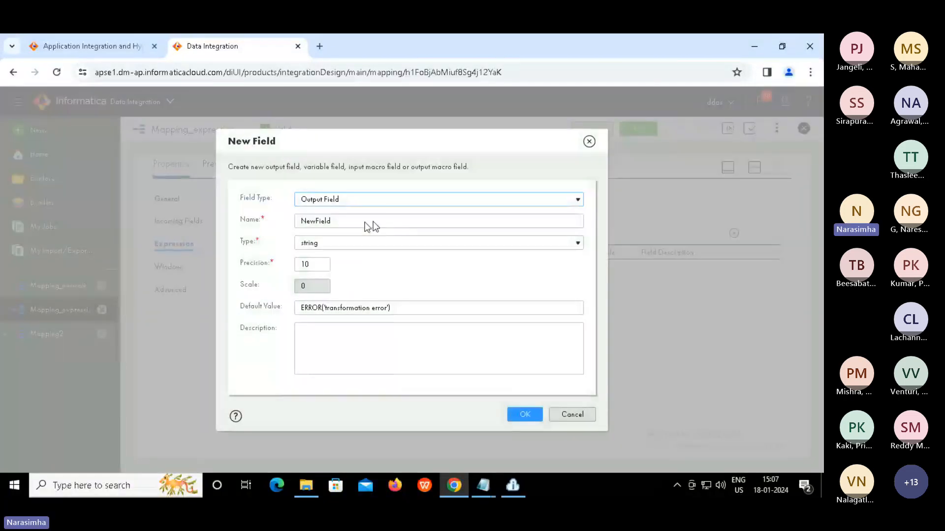
double_click(324, 221)
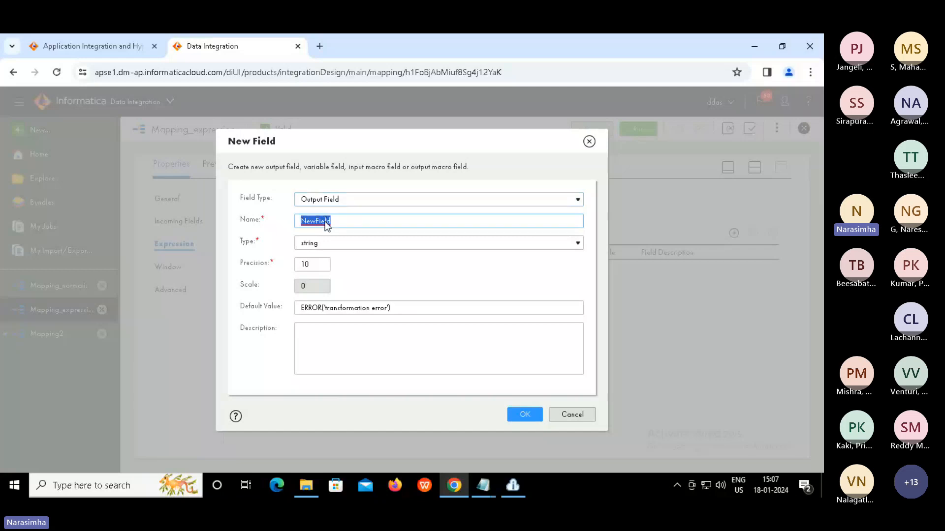
text(get_date_sys)
click(525, 416)
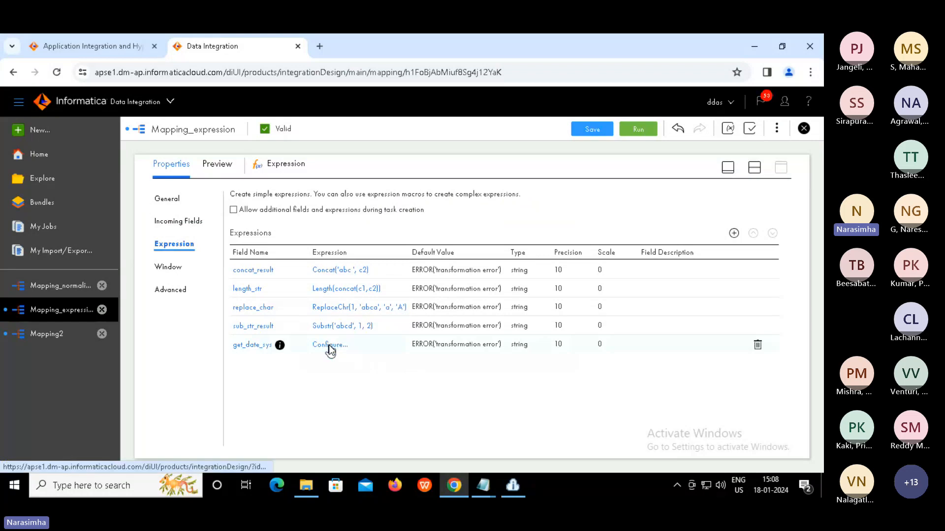
Open the expression configuration of get_date_sys and look through the built-in Date functions.
click(329, 345)
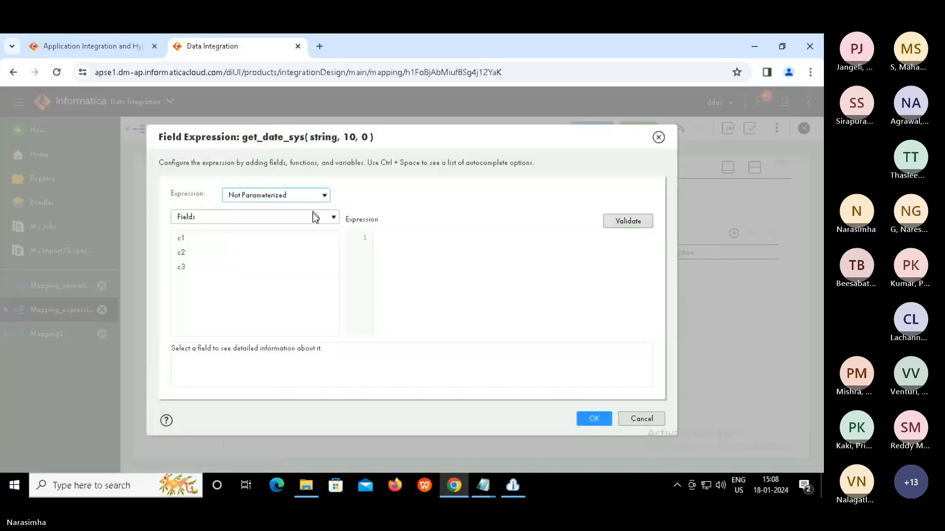
click(312, 217)
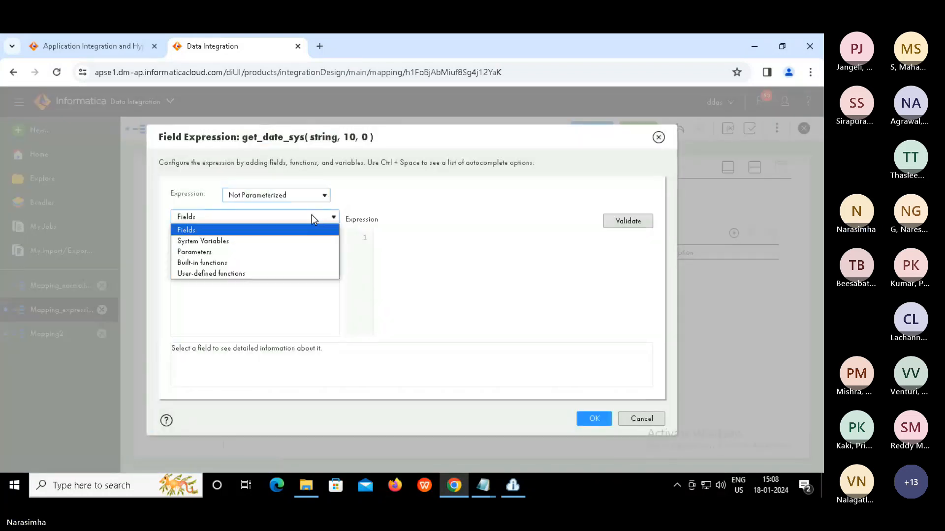
click(188, 264)
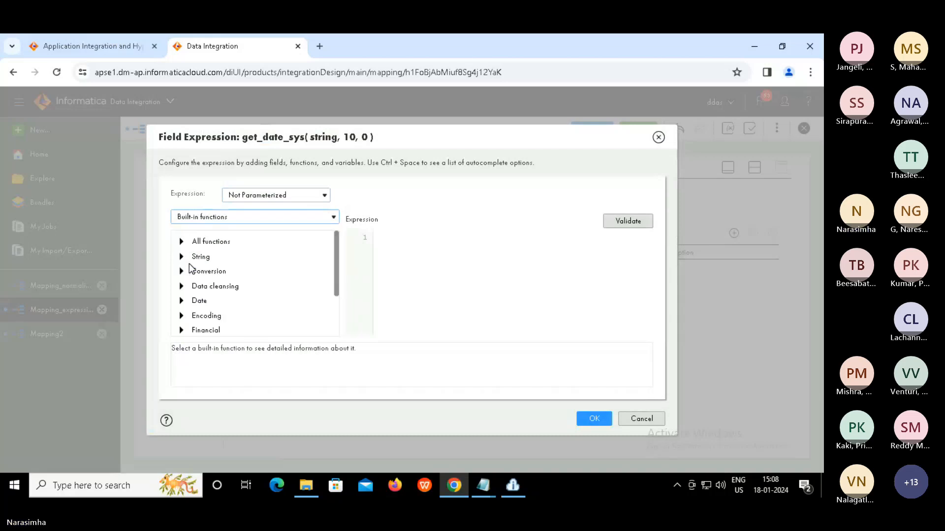
click(181, 301)
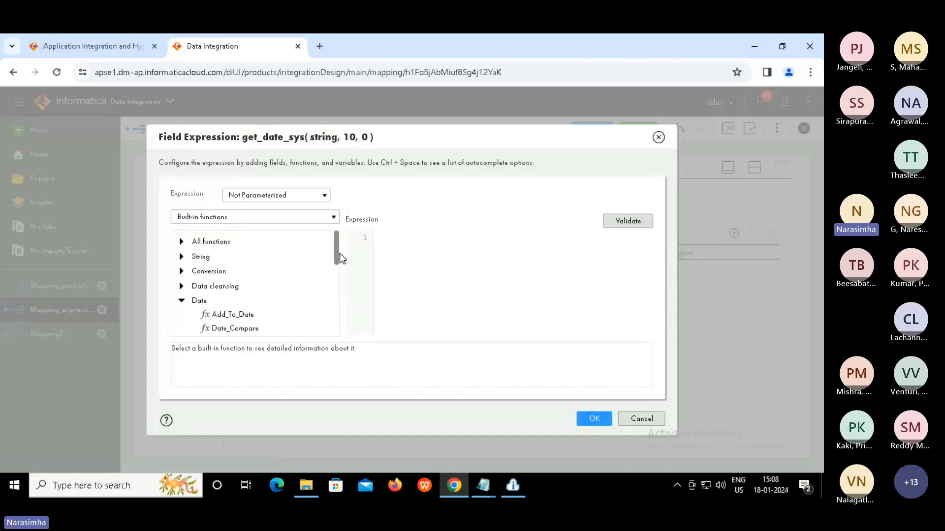
drag(336, 275, 335, 278)
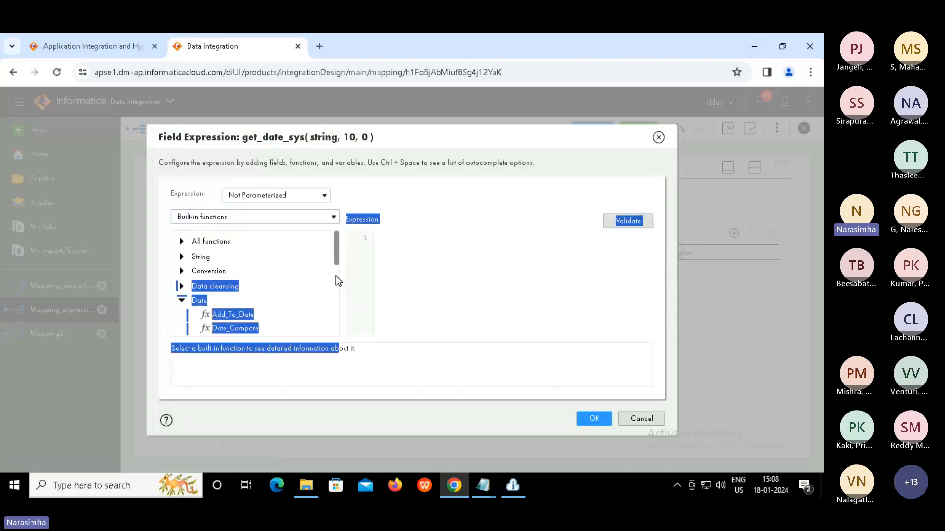
click(408, 292)
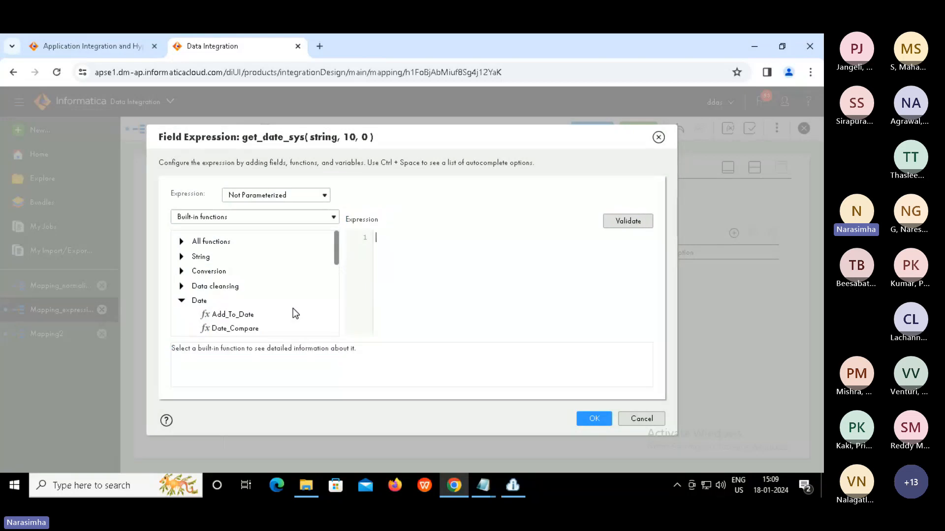
scroll(333, 276, down, 2)
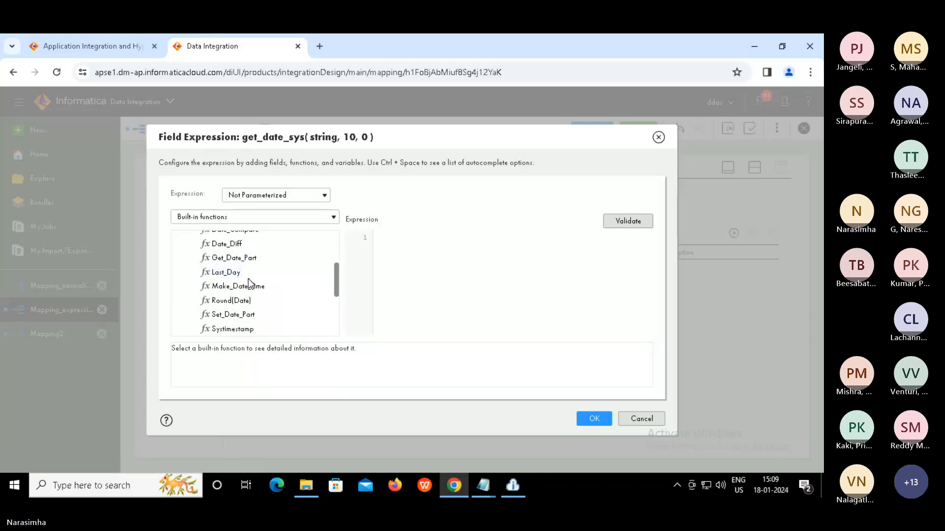
click(270, 300)
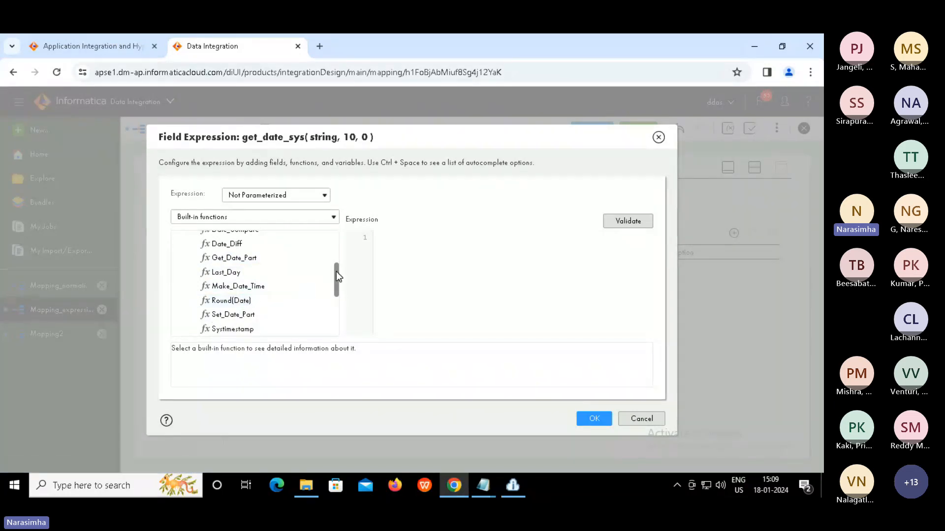
scroll(333, 282, down, 1)
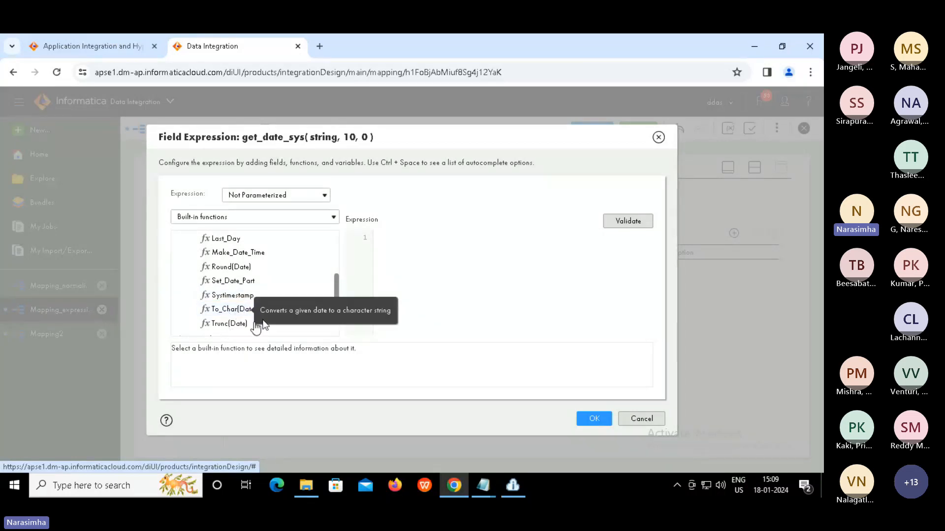
drag(335, 282, 329, 224)
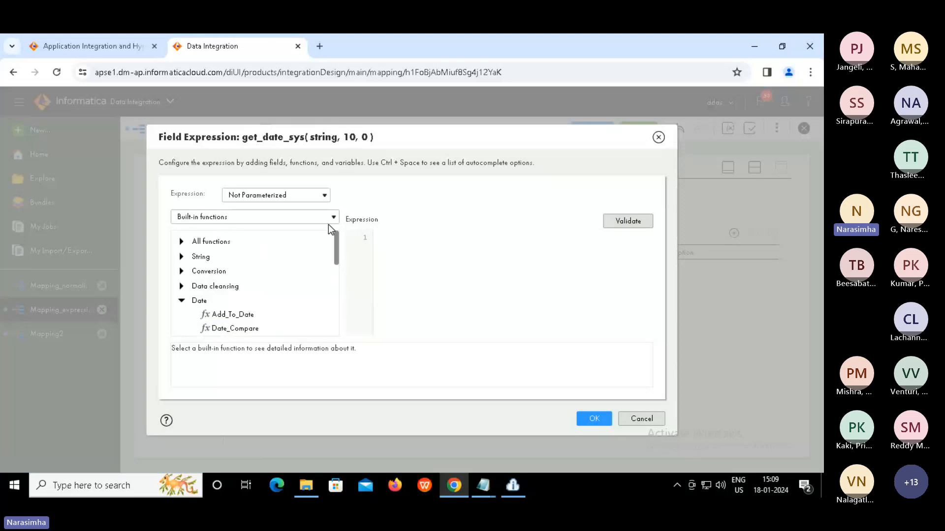
Use the system variable SYSDATE as the get_date_sys expression, then validate and accept it.
click(296, 218)
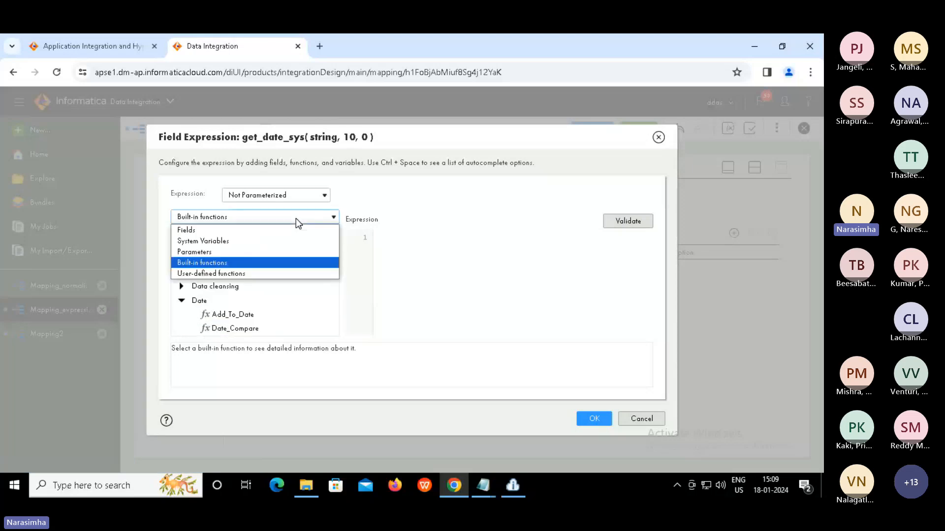
click(225, 240)
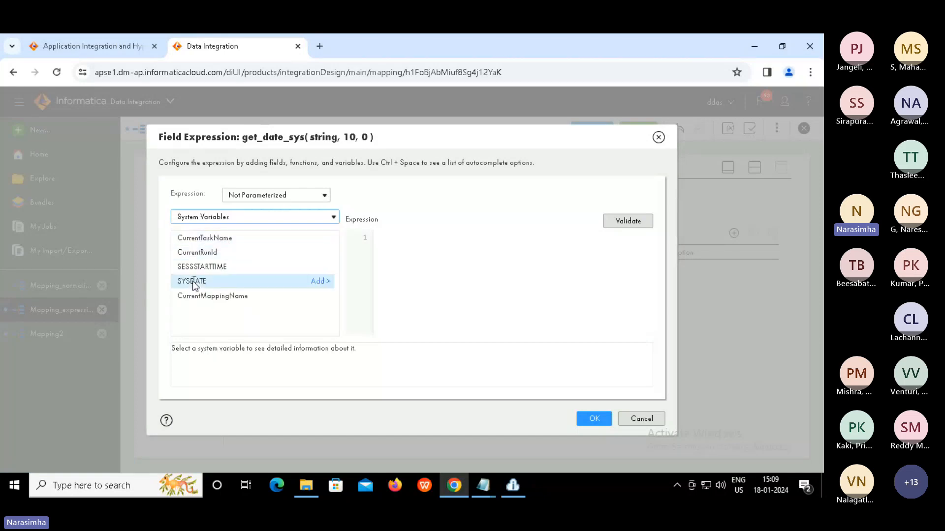
click(315, 282)
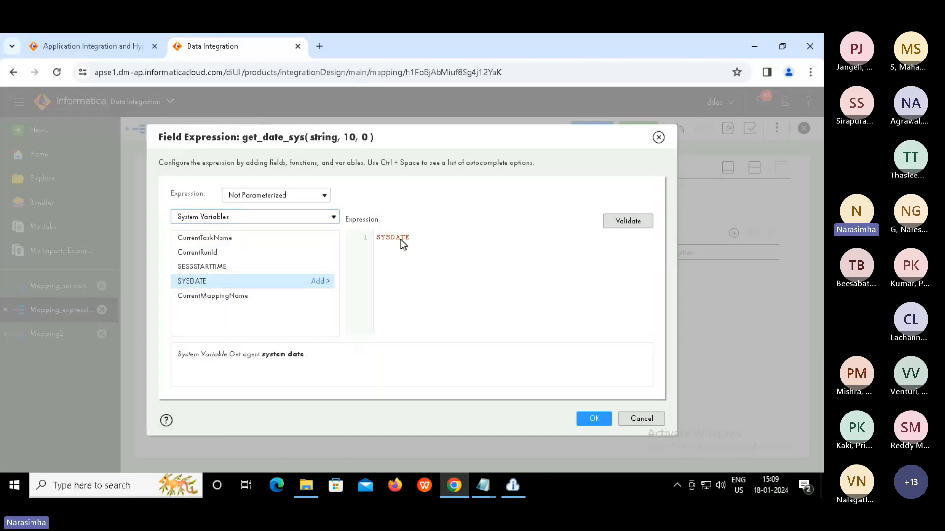
click(302, 218)
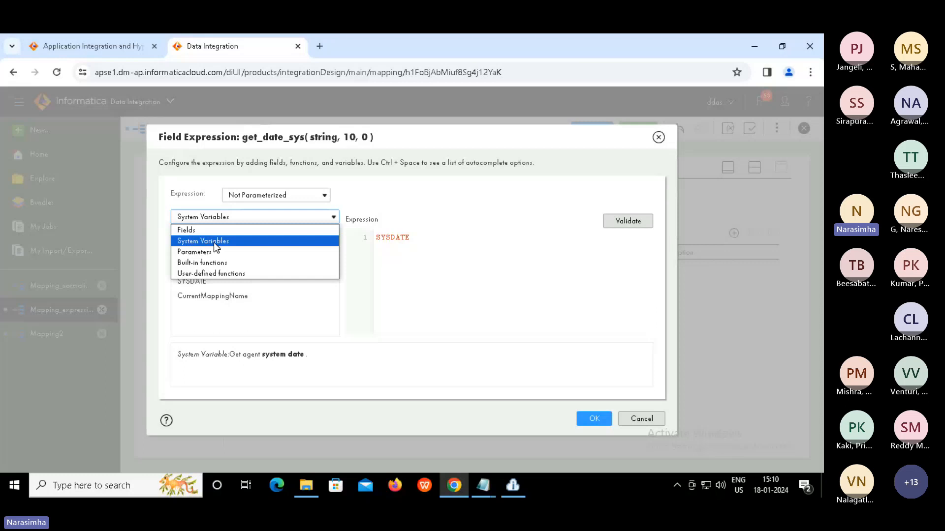
click(406, 274)
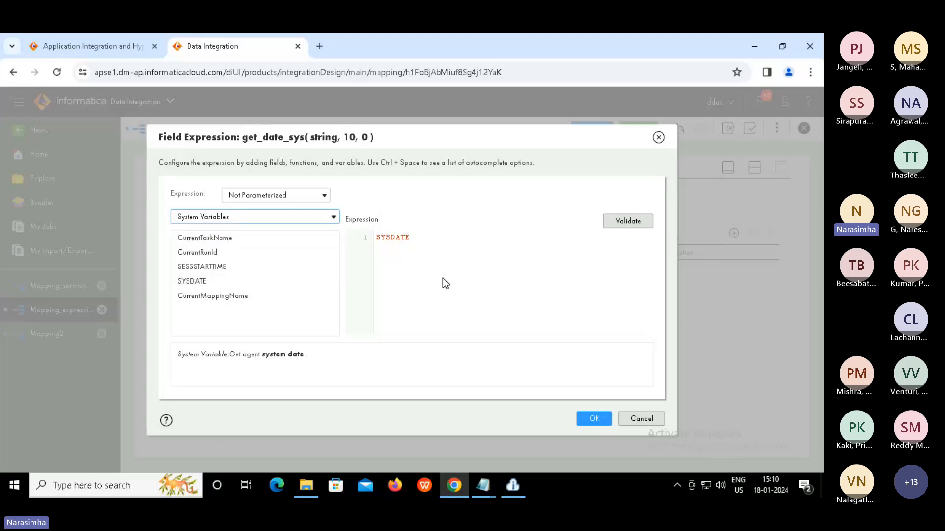
click(628, 223)
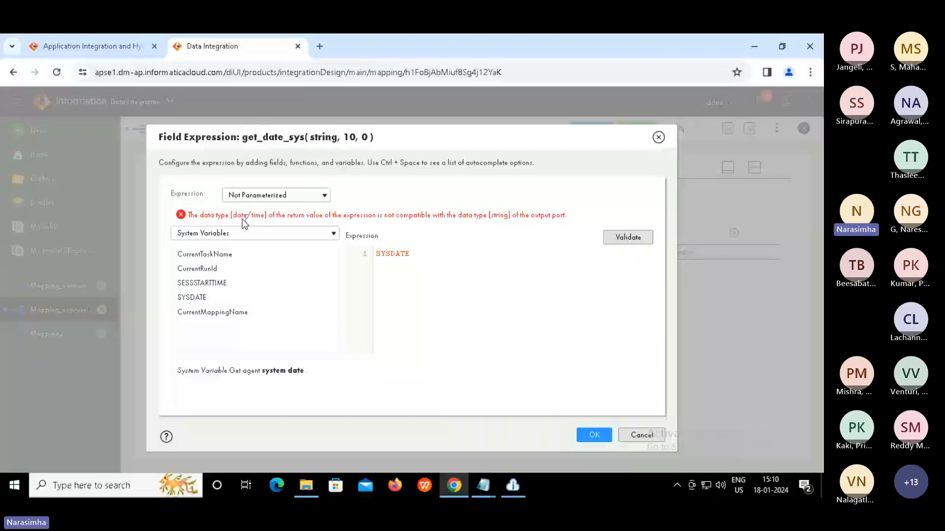
drag(491, 216, 512, 216)
click(594, 436)
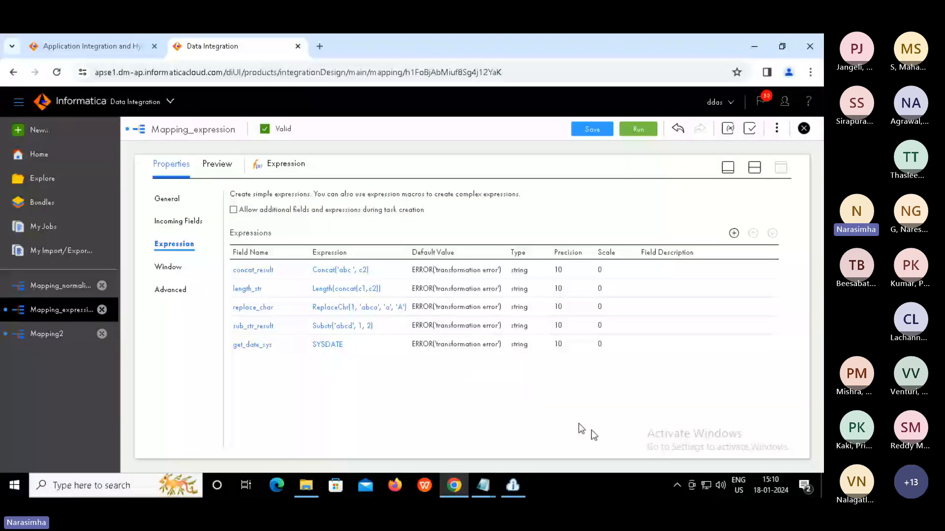
Change the data type of the get_date_sys output field to date/time.
click(328, 346)
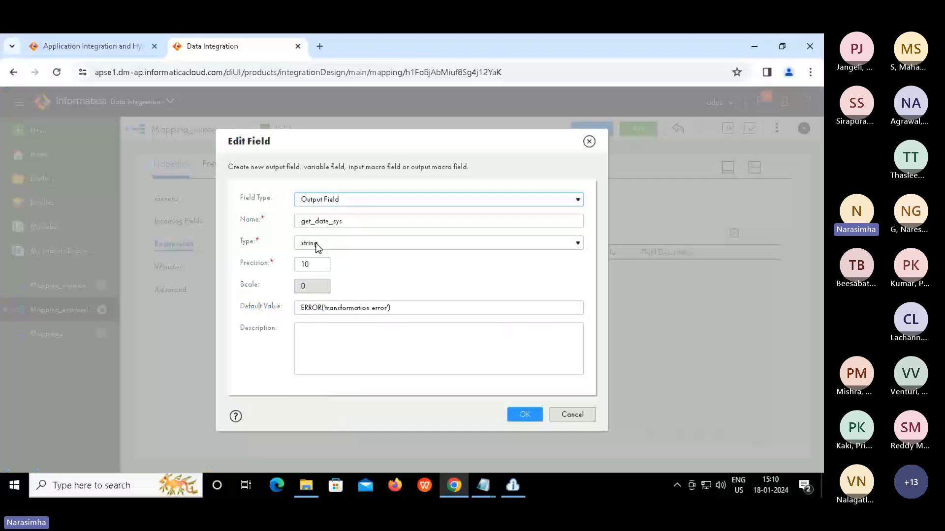
click(315, 243)
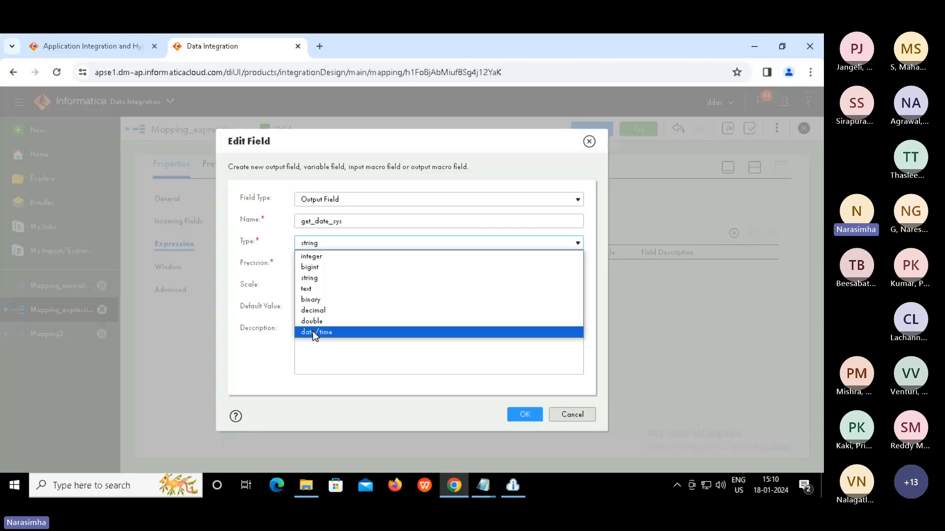
key(Escape)
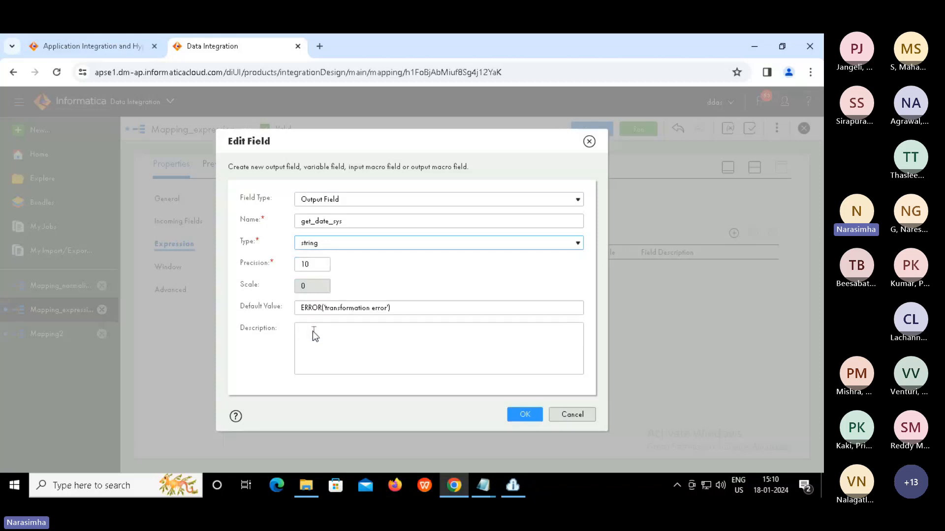
click(313, 332)
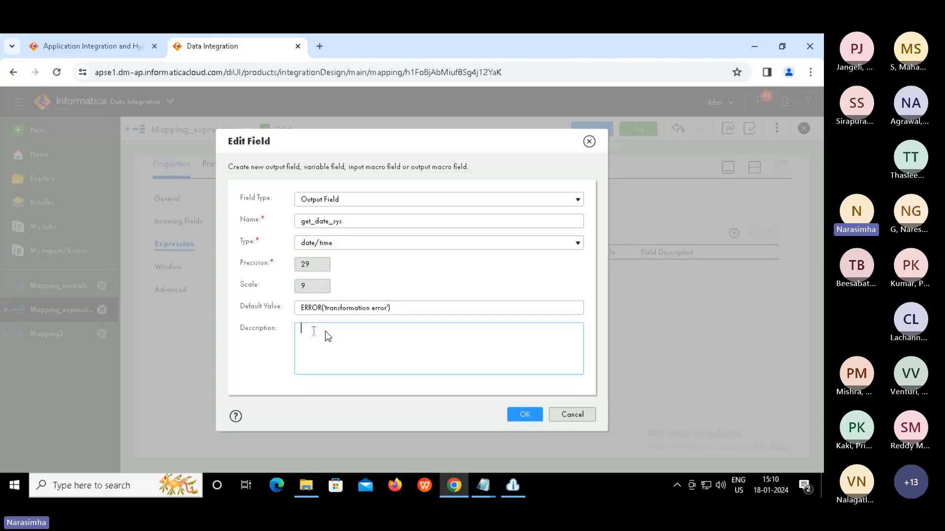
click(521, 414)
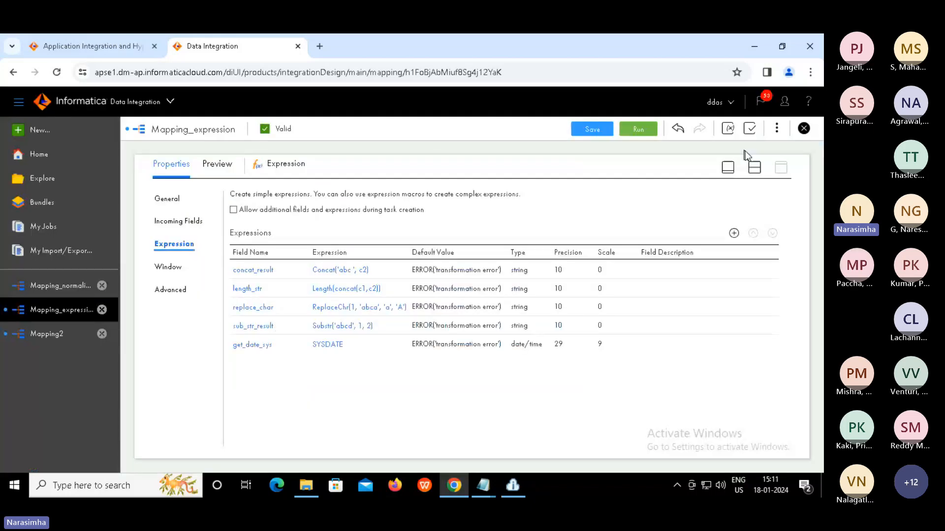
Show the mapping canvas again, then save and run Mapping_expression.
click(753, 168)
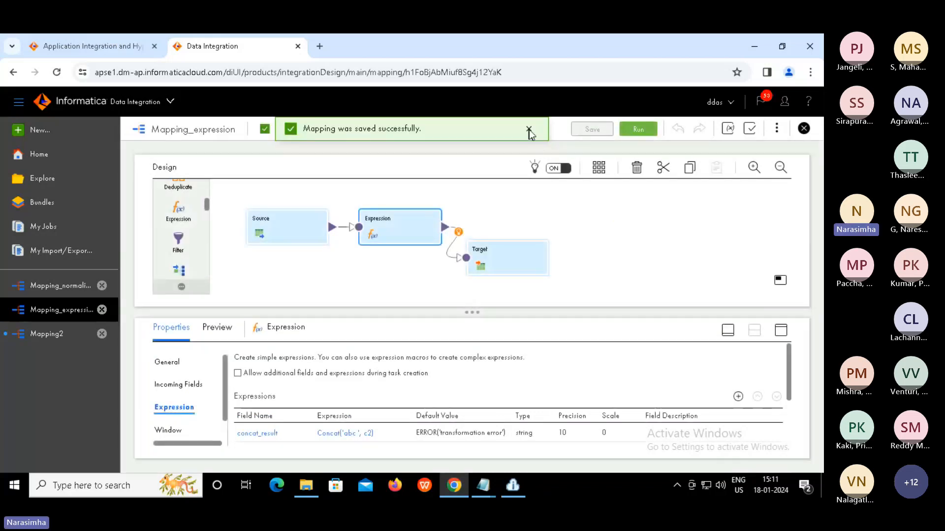
click(638, 129)
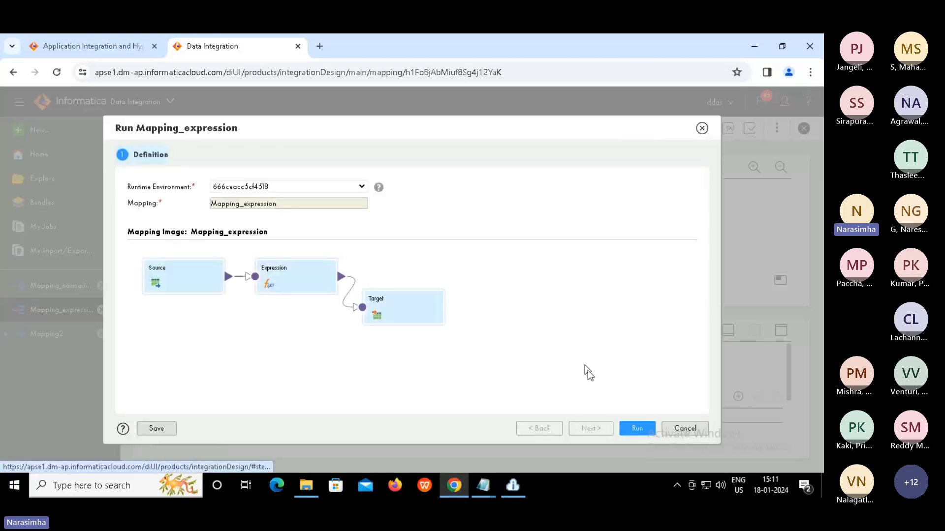
click(637, 428)
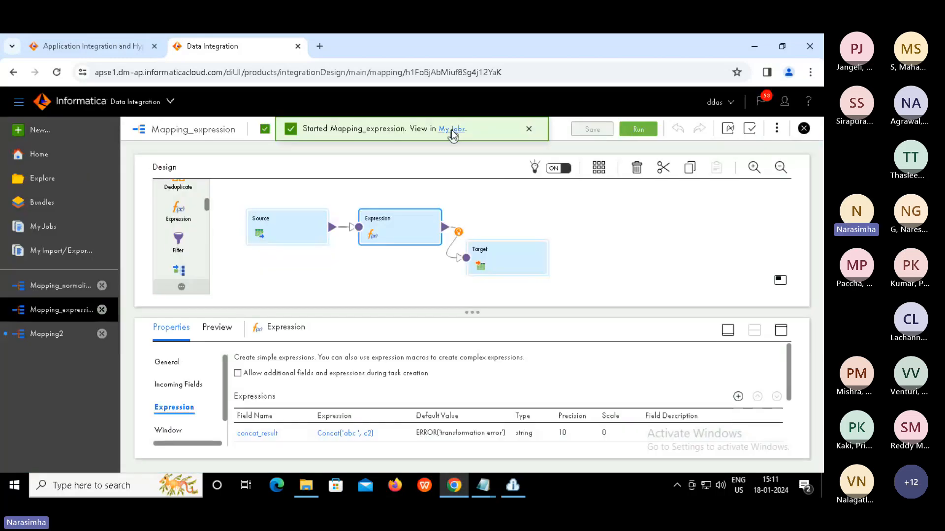
View the started Mapping_expression run in My Jobs and refresh the job list to check its status.
click(450, 129)
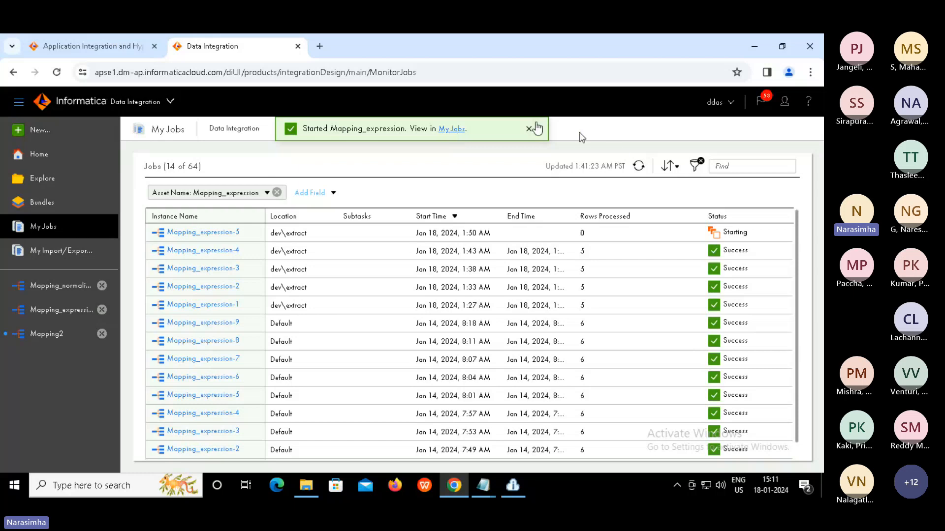
click(638, 166)
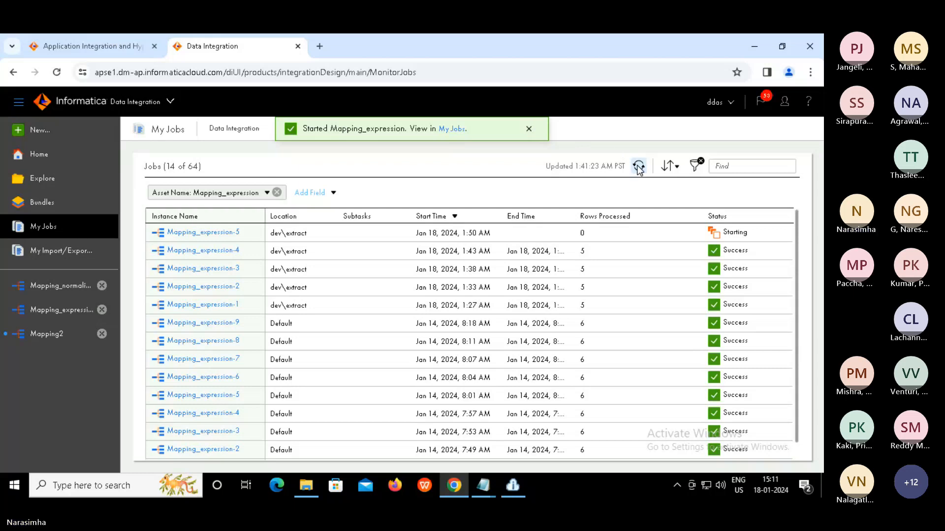
click(638, 167)
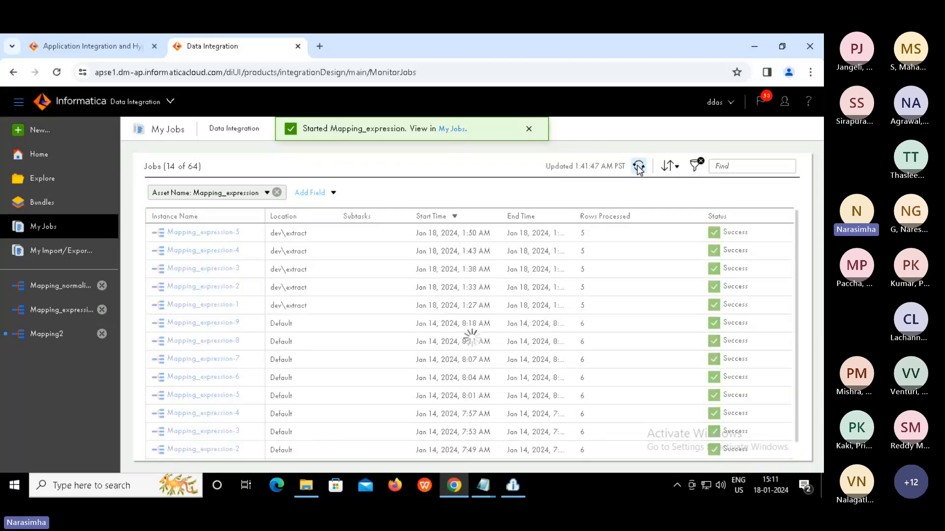
Switch to File Explorer and open expression_tgt from the Target folder to check the get_date_sys values.
click(306, 487)
click(200, 112)
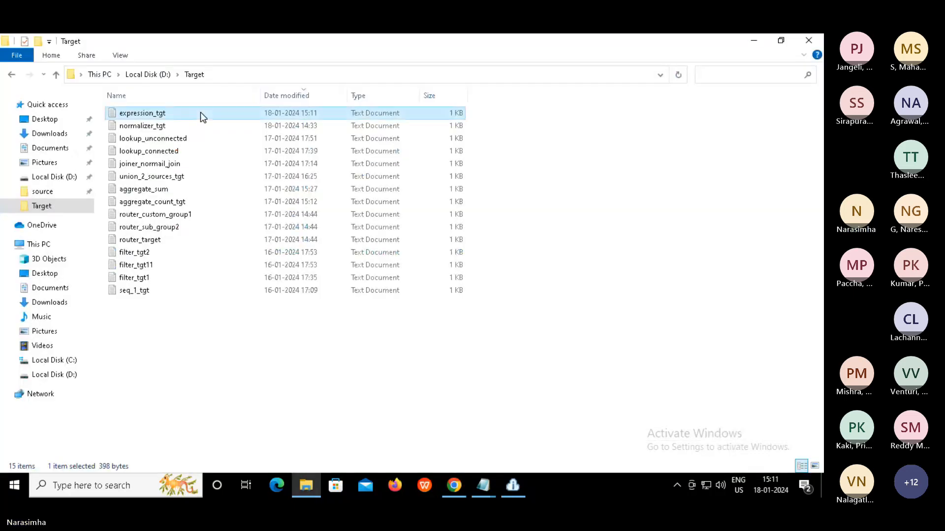
double_click(200, 113)
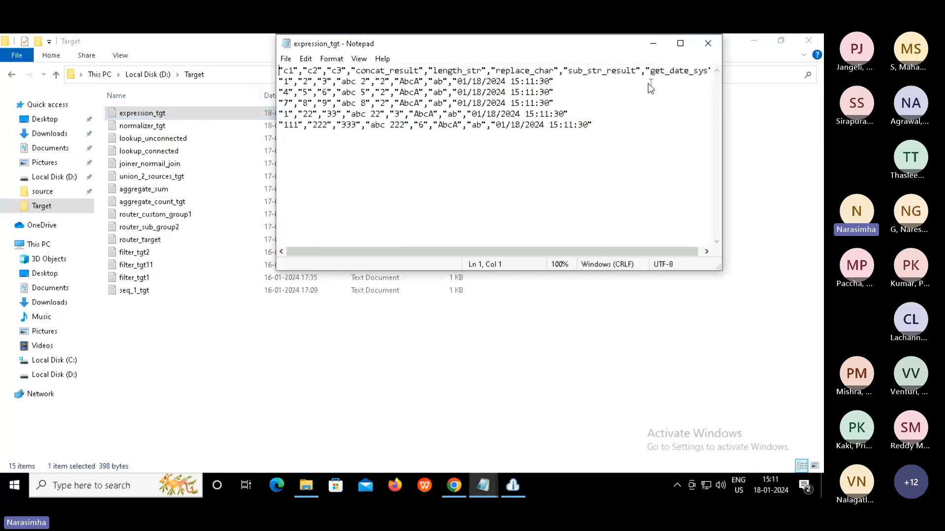
Examine the date and time parts of the get_date_sys values in the enlarged expression_tgt file, and close it.
click(681, 44)
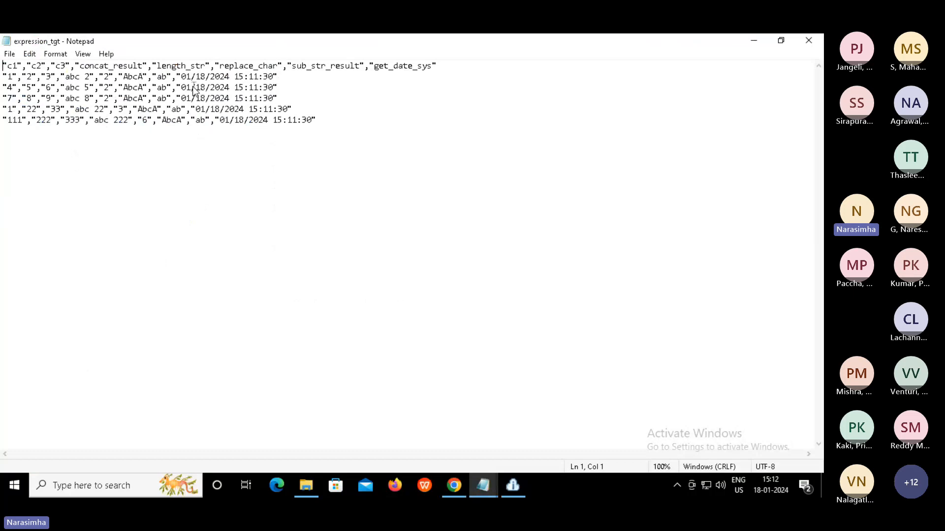
drag(182, 76, 231, 82)
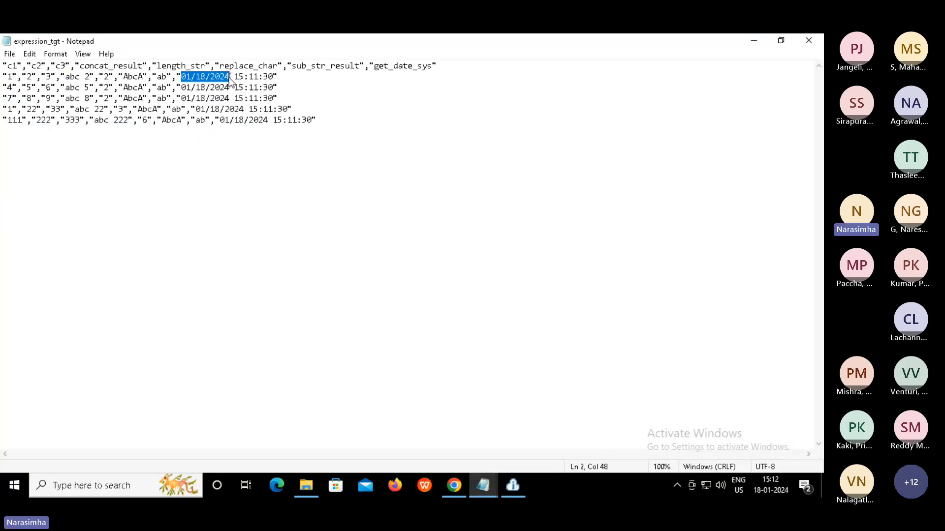
drag(239, 77, 274, 77)
click(275, 77)
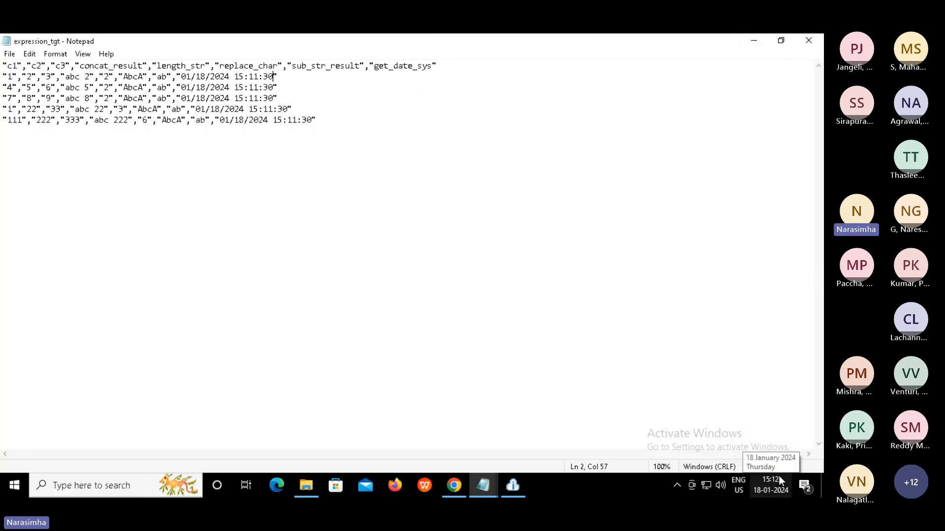
click(751, 67)
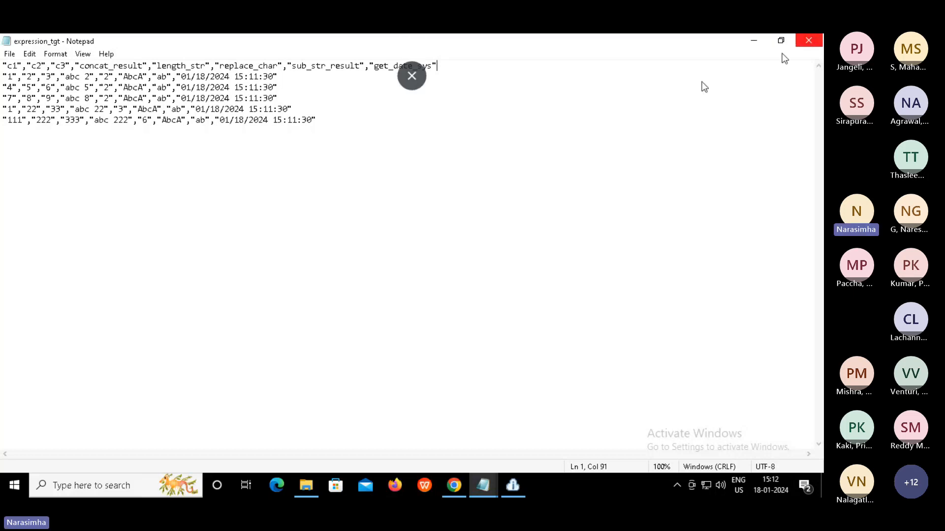
click(808, 41)
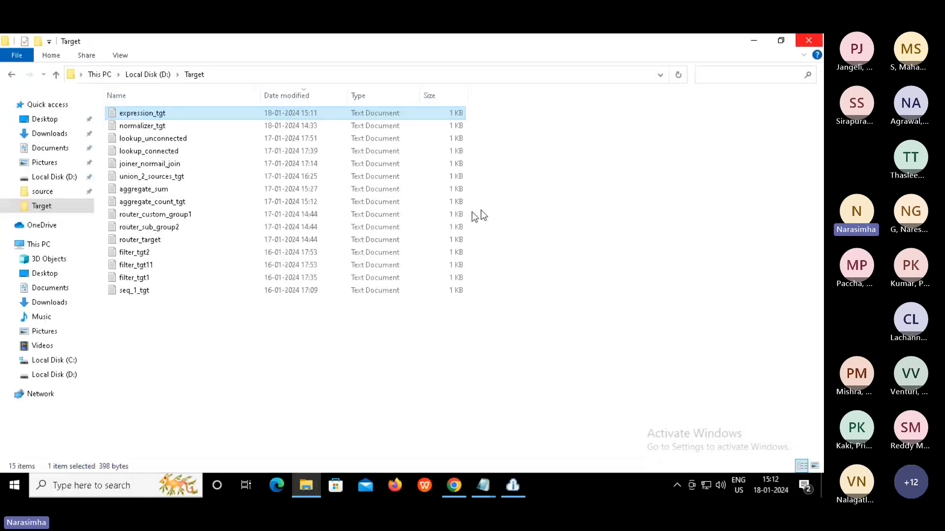
Switch back to Informatica in Chrome and show the Expression transformation's list of expressions in Mapping_expression at full size.
click(454, 486)
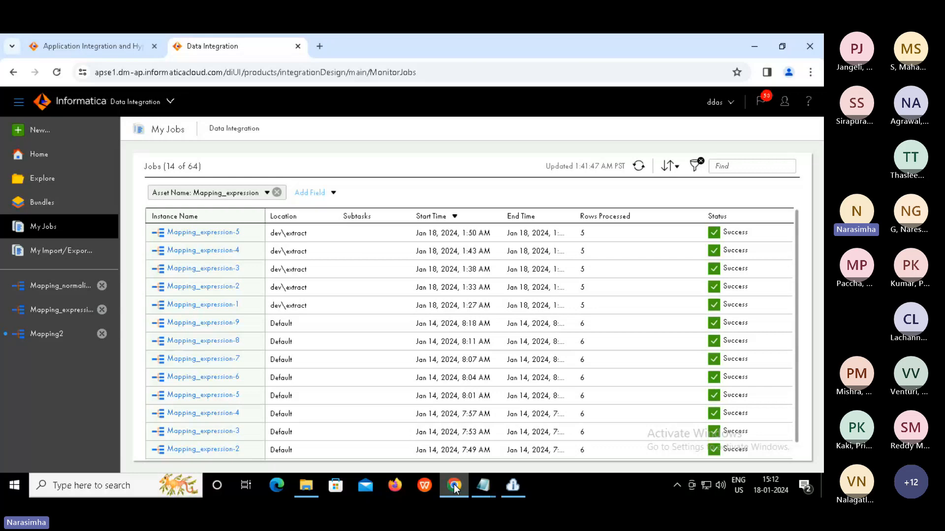
click(57, 311)
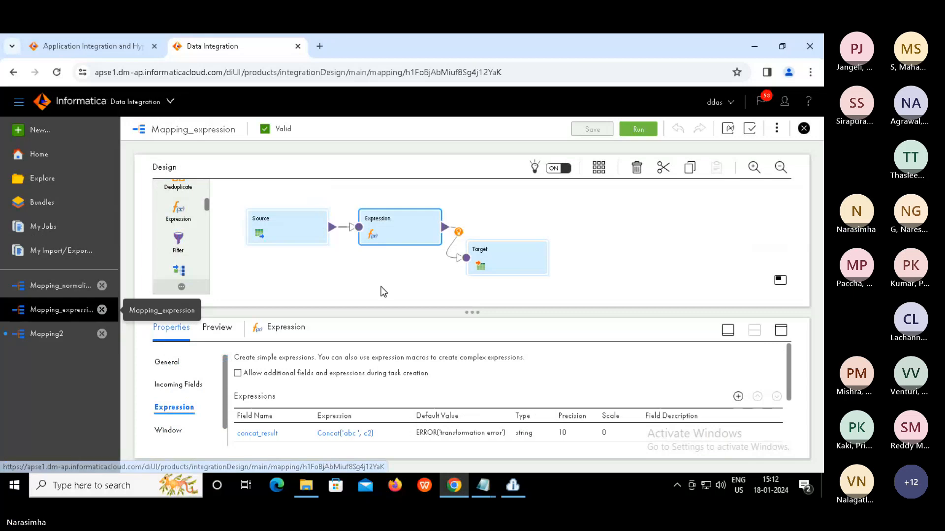
click(399, 239)
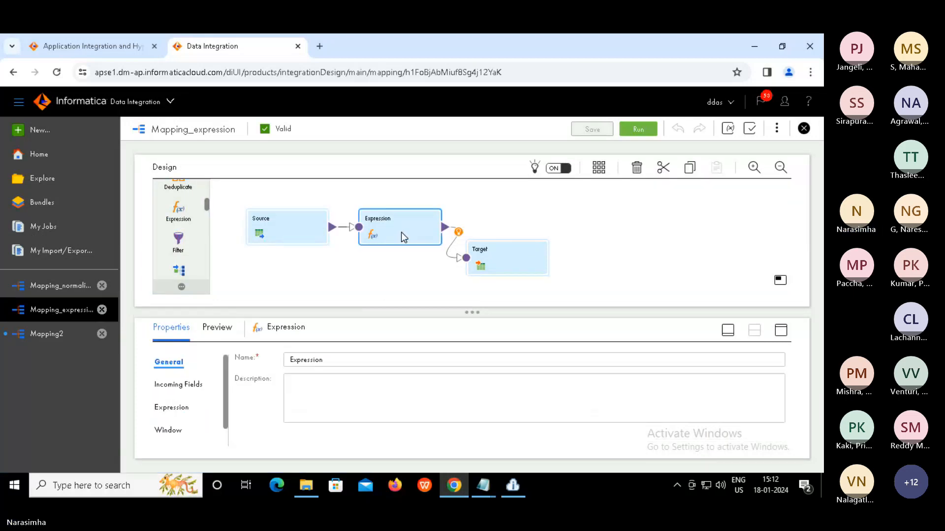
click(782, 332)
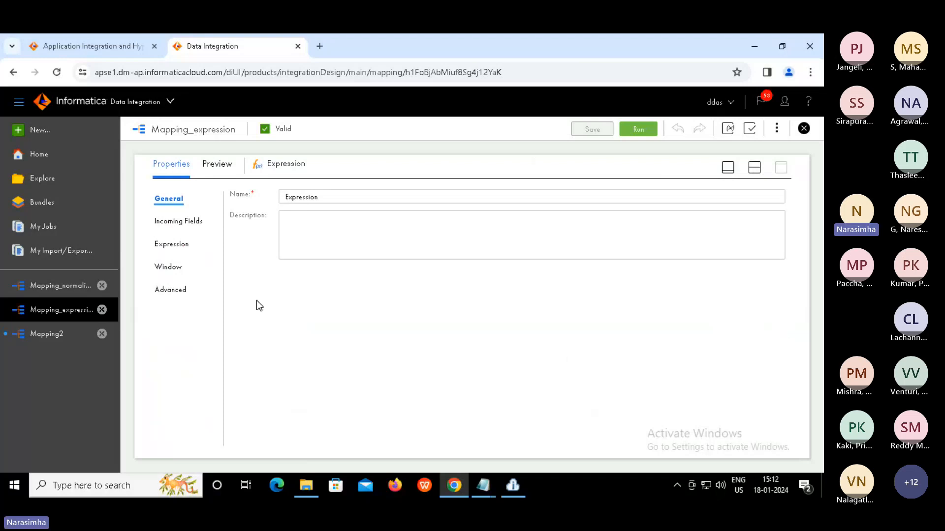
click(179, 246)
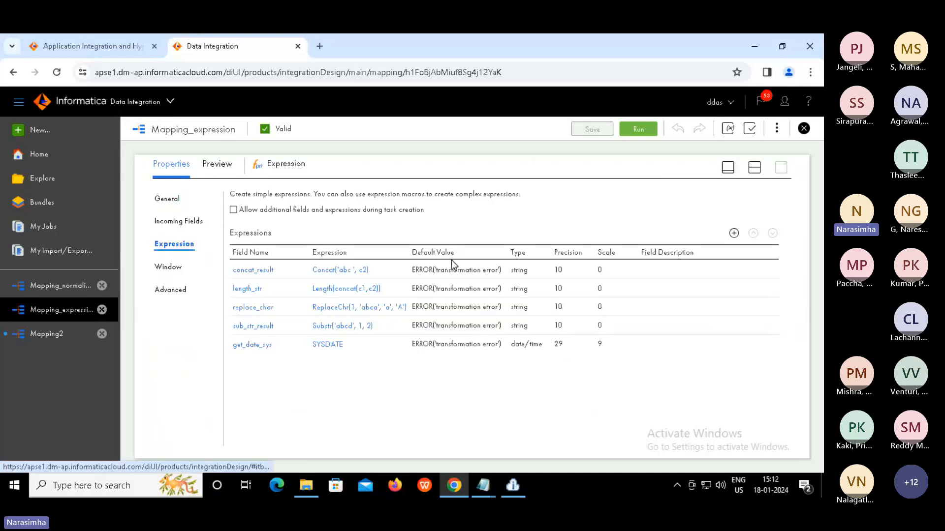
Add a string output field named extract_month_from_date with precision 10 to the Expression transformation.
click(734, 233)
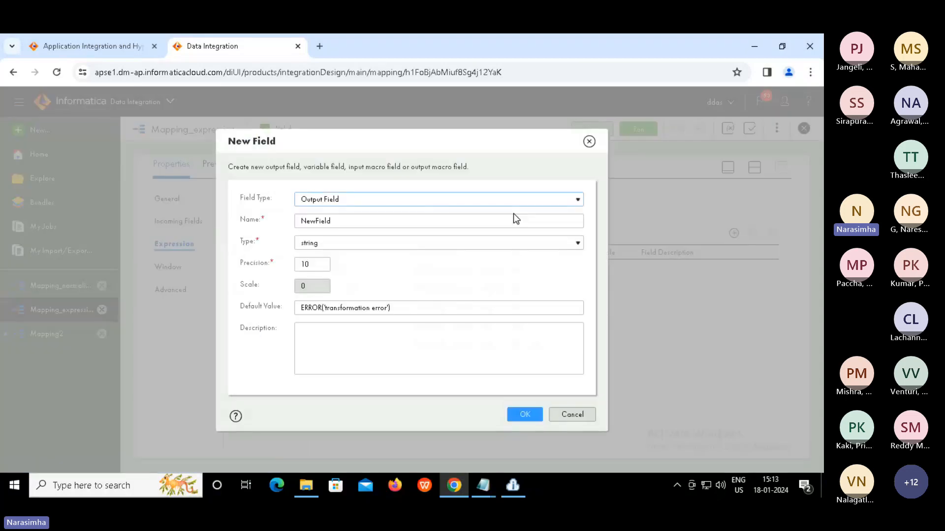
double_click(315, 224)
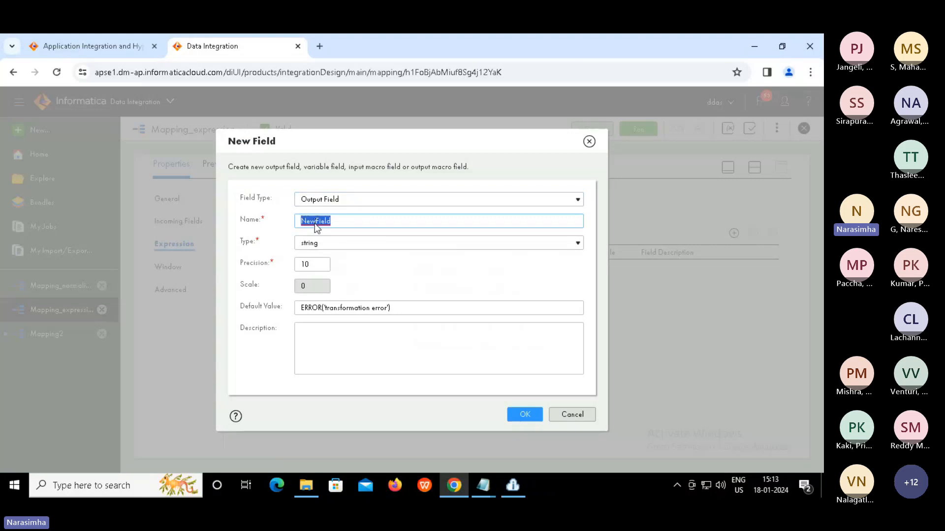
text(extract_month_from_date)
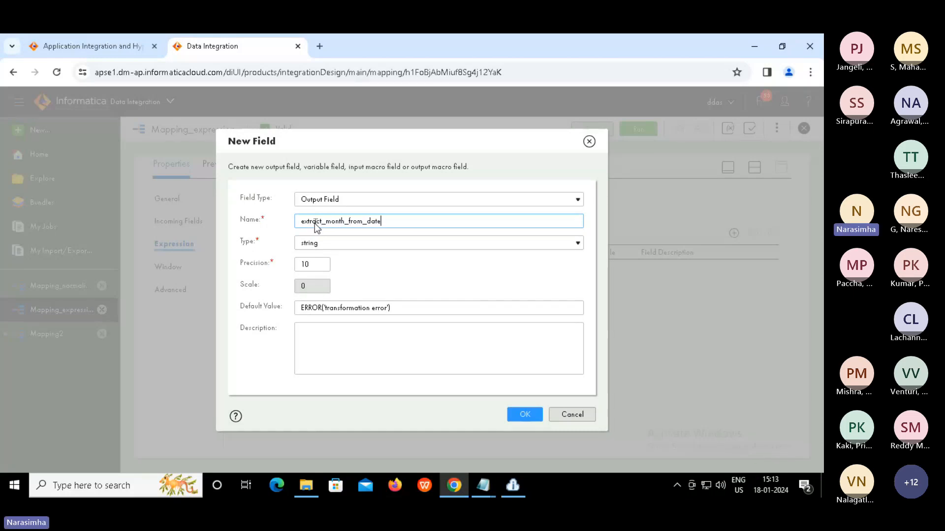
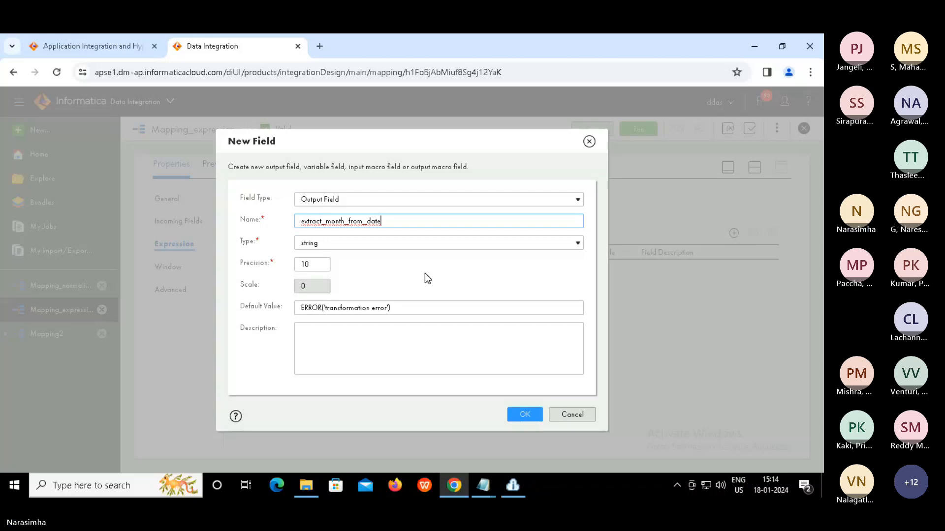
click(424, 274)
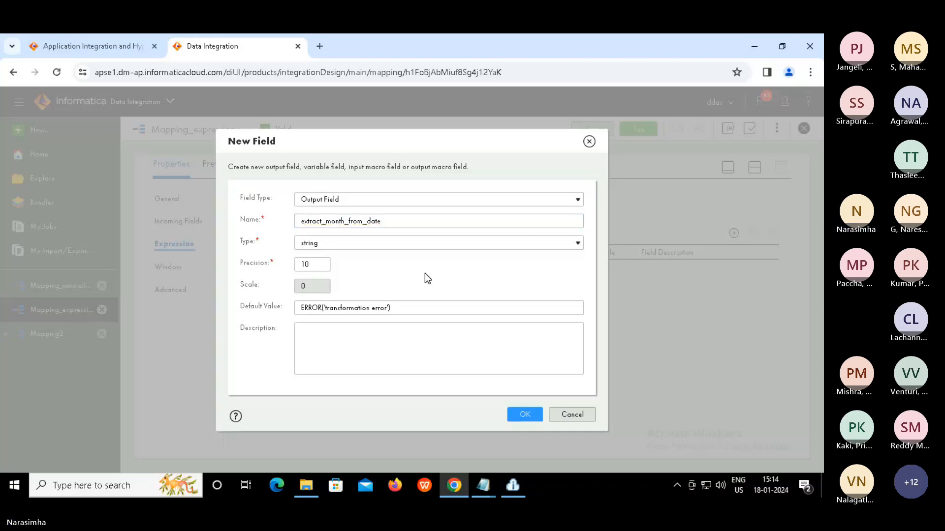
key(Tab)
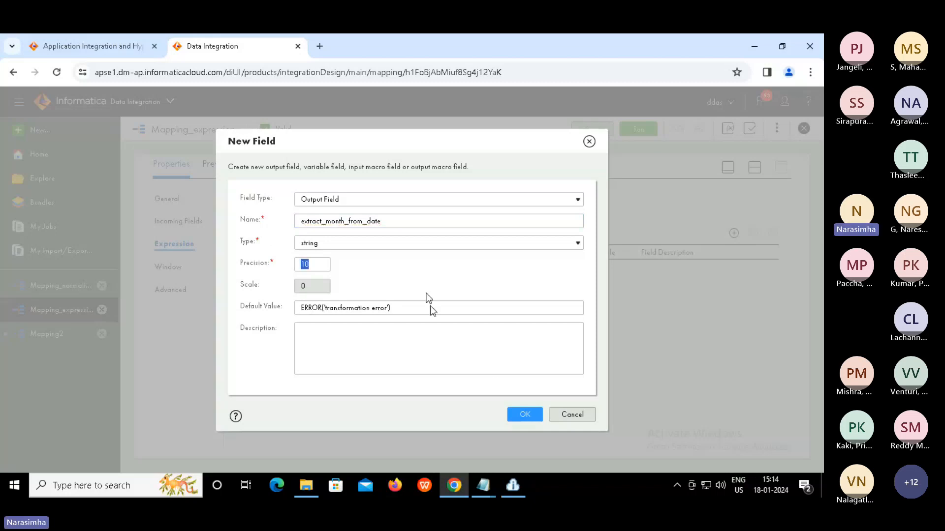
click(525, 415)
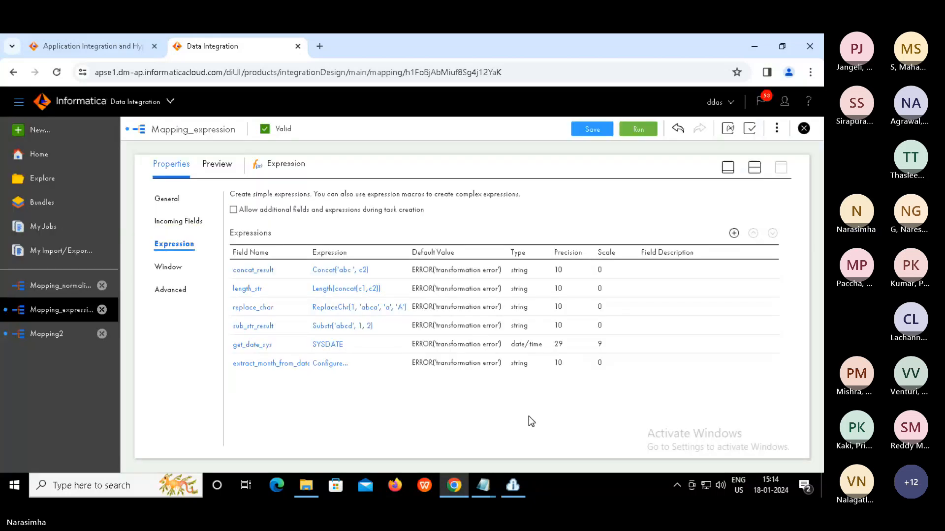
Configure the extract_month_from_date field by inserting the built-in date function Get_Date_Part into its expression.
click(332, 364)
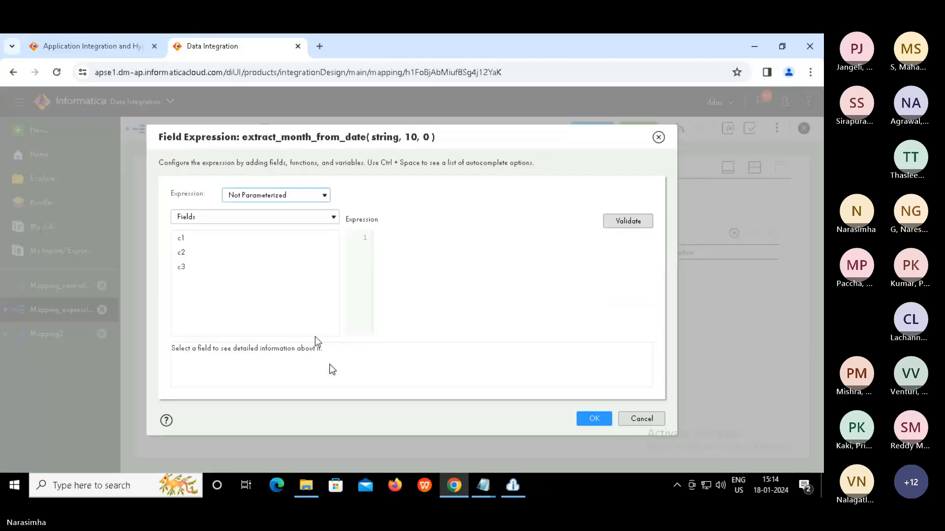
click(275, 217)
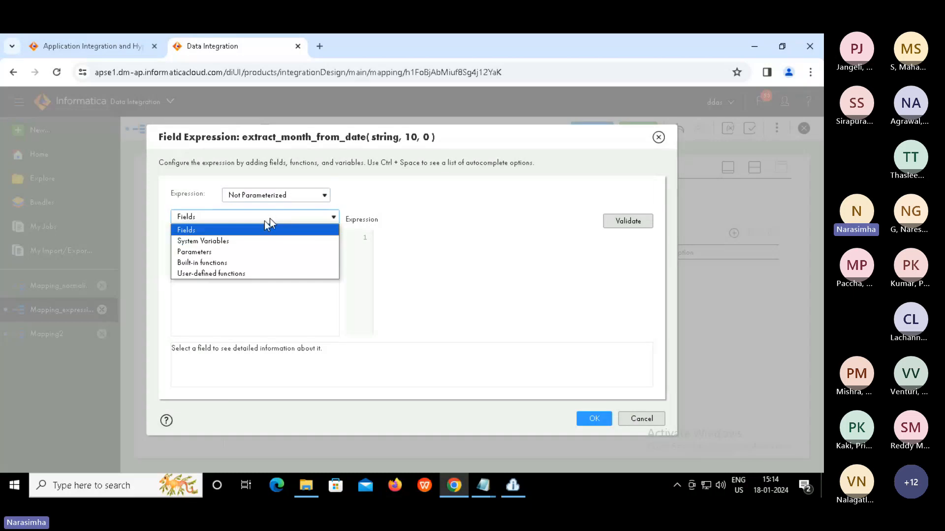
click(212, 263)
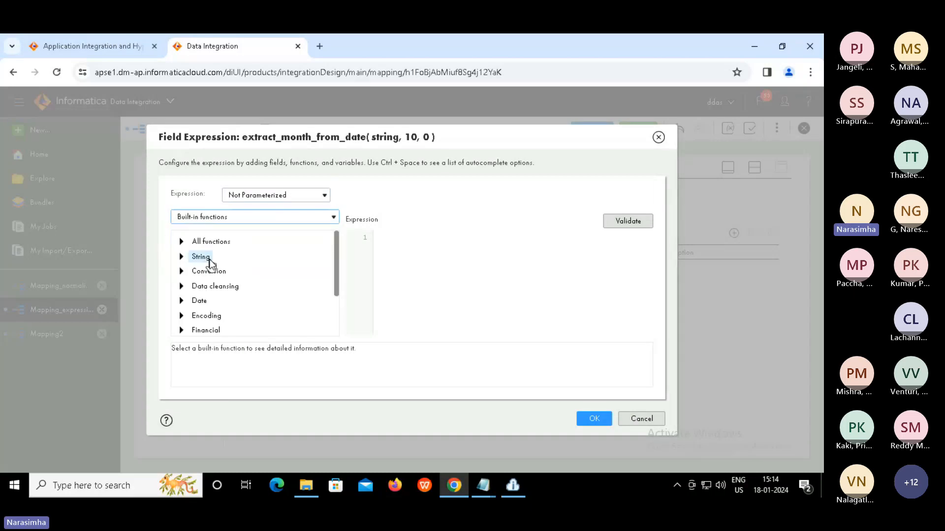
click(181, 300)
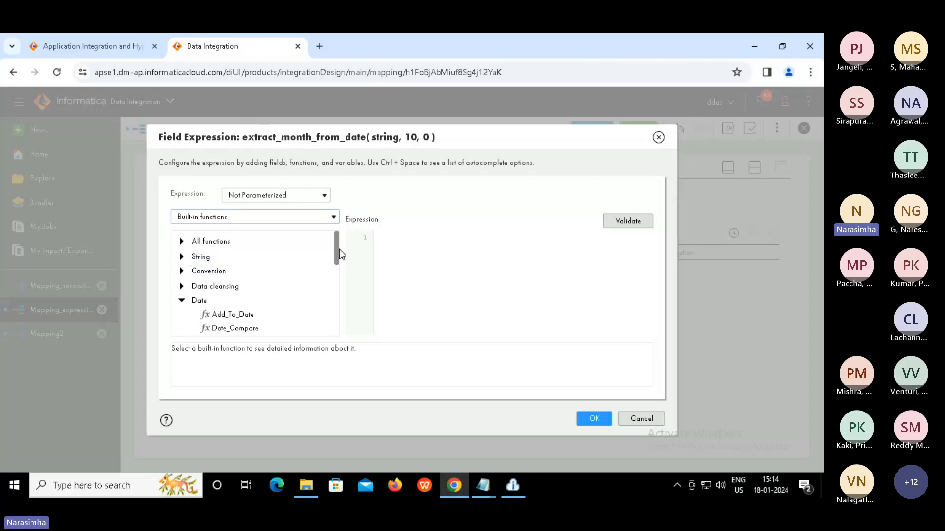
scroll(333, 285, down, 2)
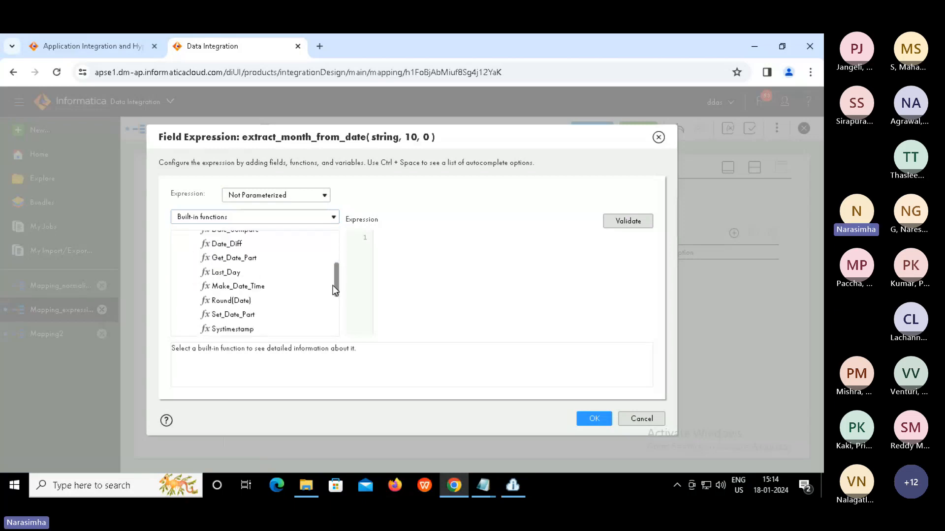
double_click(233, 258)
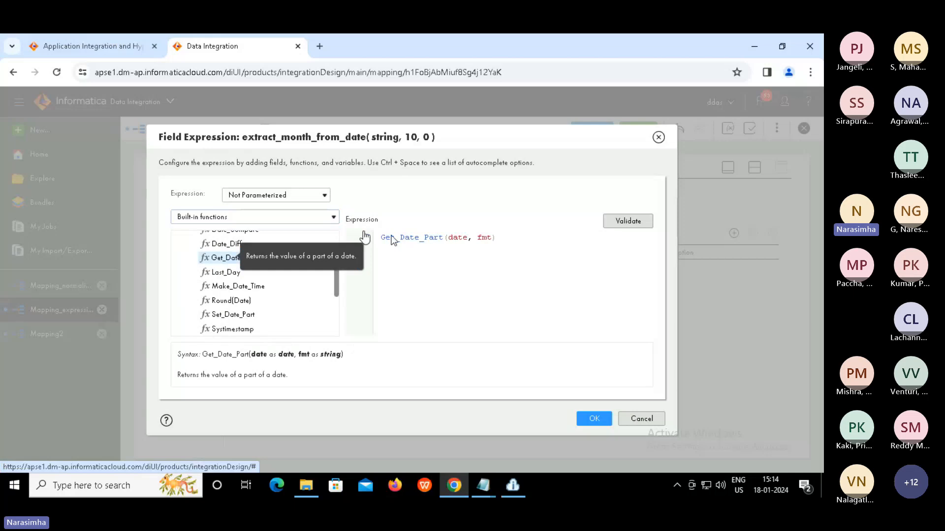
Complete the expression as Get_Date_Part(SYSDATE, 'MM') and validate it.
double_click(459, 238)
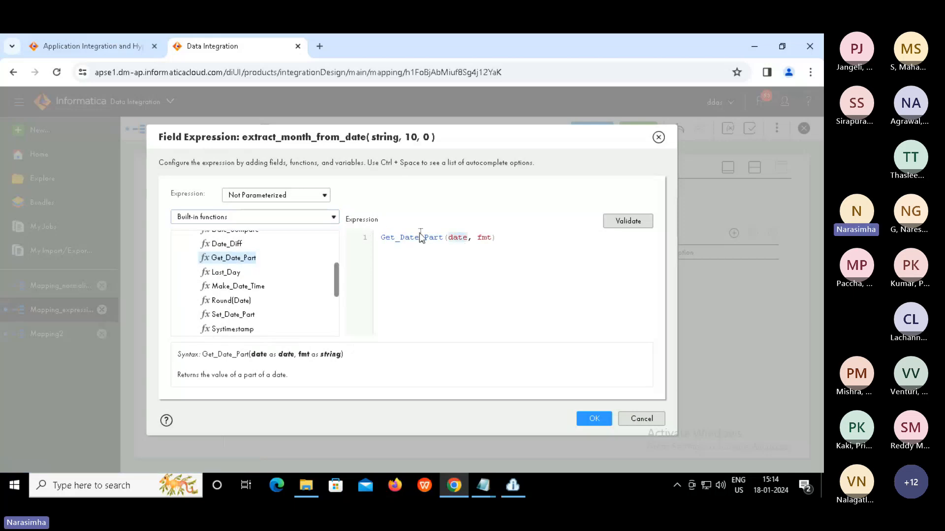
key(Caps_Lock)
text(SYS)
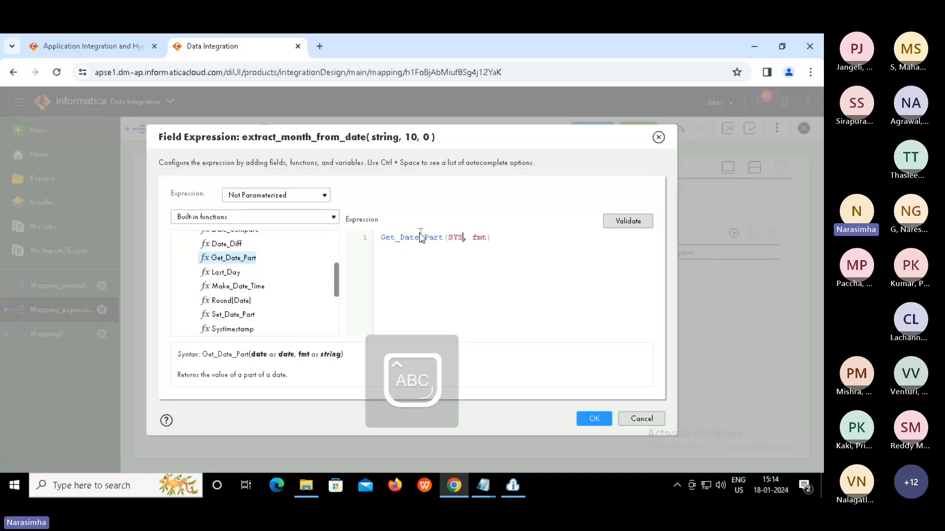
text(DATE)
key(Caps_Lock)
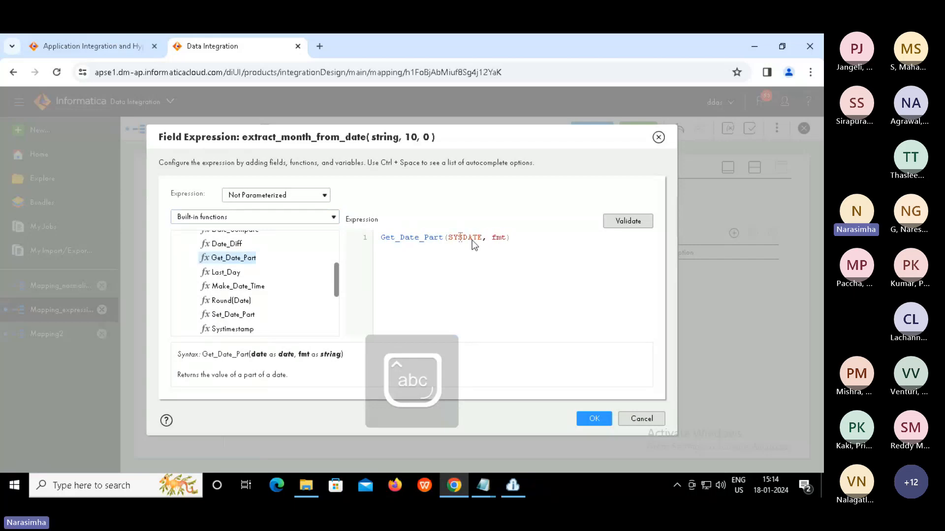
double_click(499, 240)
text(')
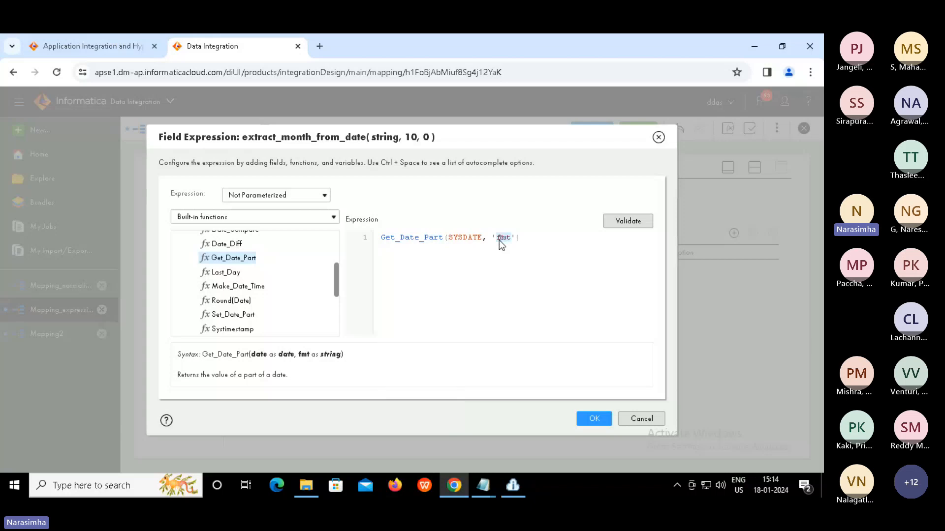
key(Caps_Lock)
click(622, 222)
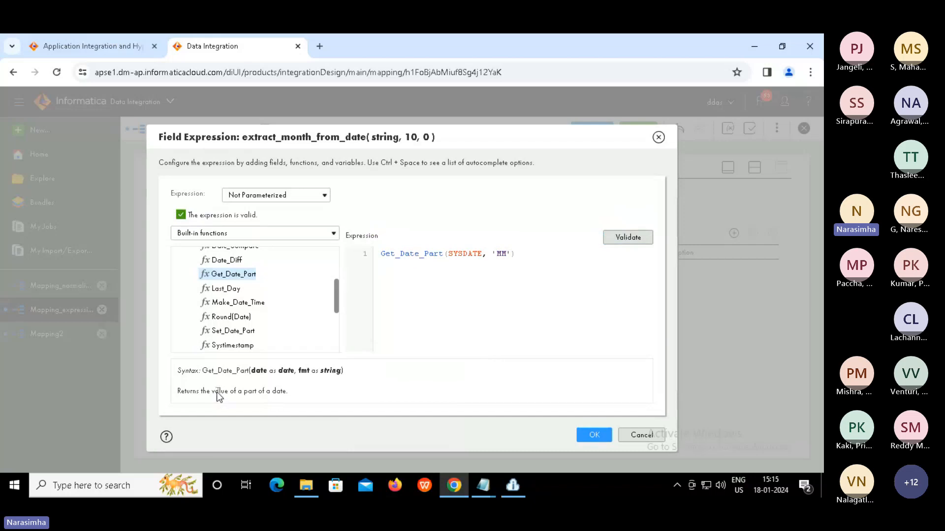
Review the Get_Date_Part description, its date and fmt arguments against the expression, and the remaining built-in date functions.
drag(215, 391, 288, 391)
click(288, 392)
drag(300, 371, 336, 370)
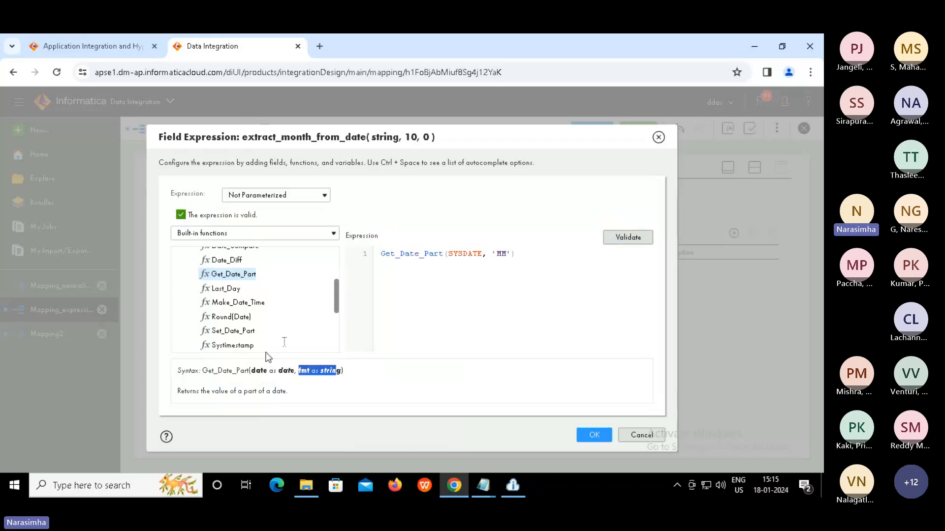
double_click(259, 371)
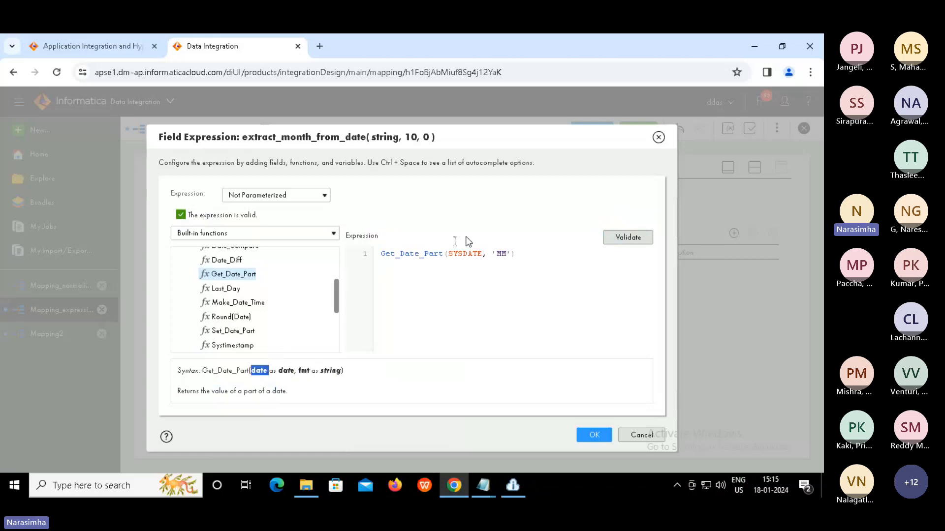
click(466, 261)
click(500, 281)
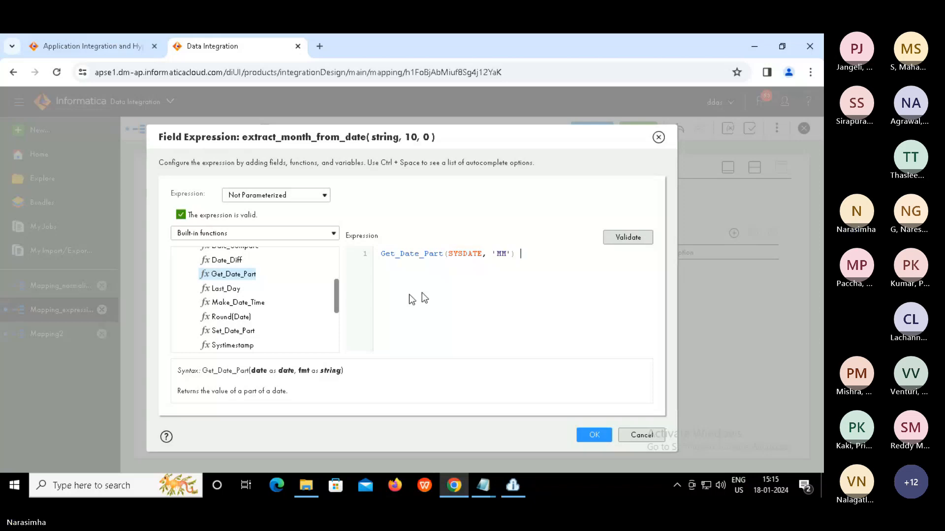
drag(334, 294, 335, 320)
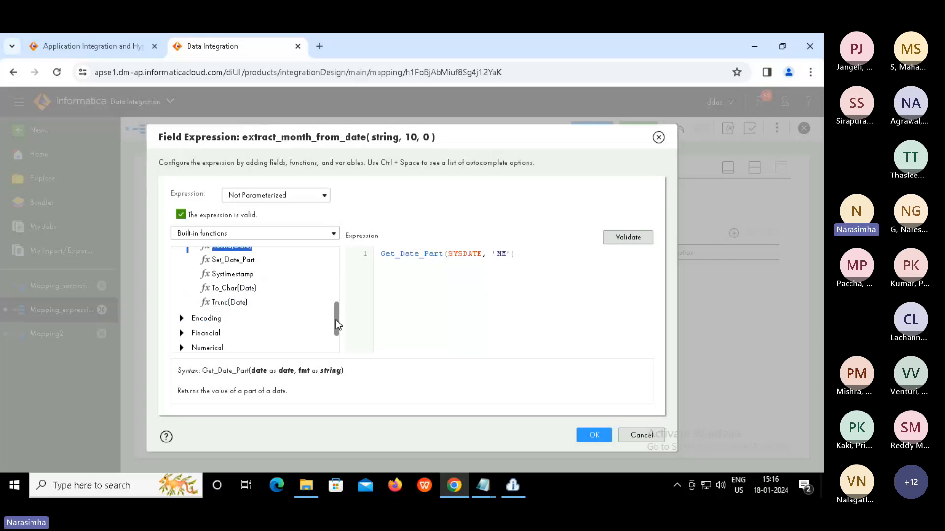
Accept the extract_month_from_date expression, show the mapping canvas again and save Mapping_expression.
click(593, 435)
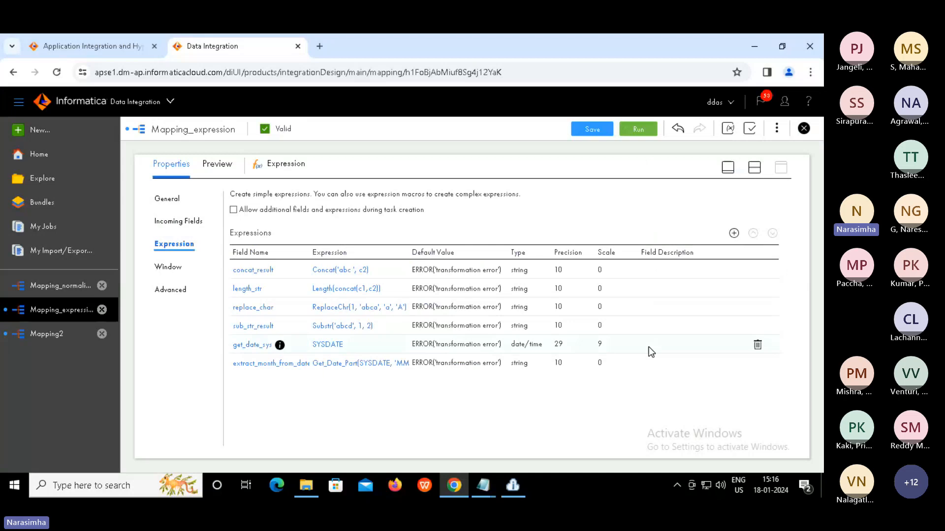
click(754, 168)
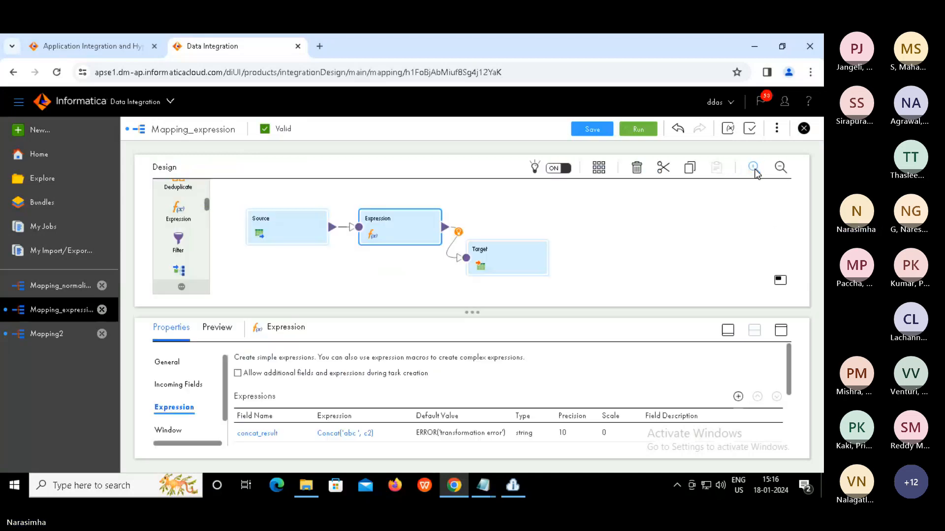
click(596, 131)
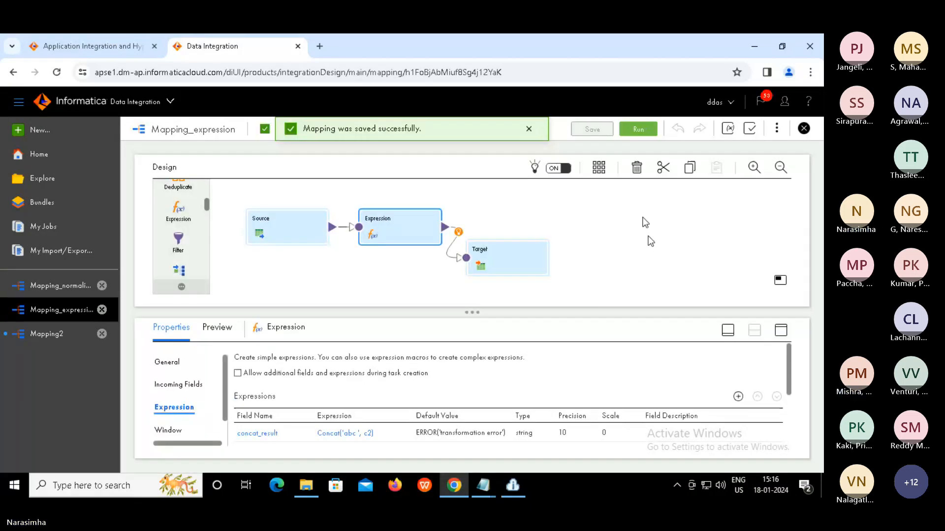
Run Mapping_expression with the preset runtime environment and refresh its status in the job list.
click(639, 130)
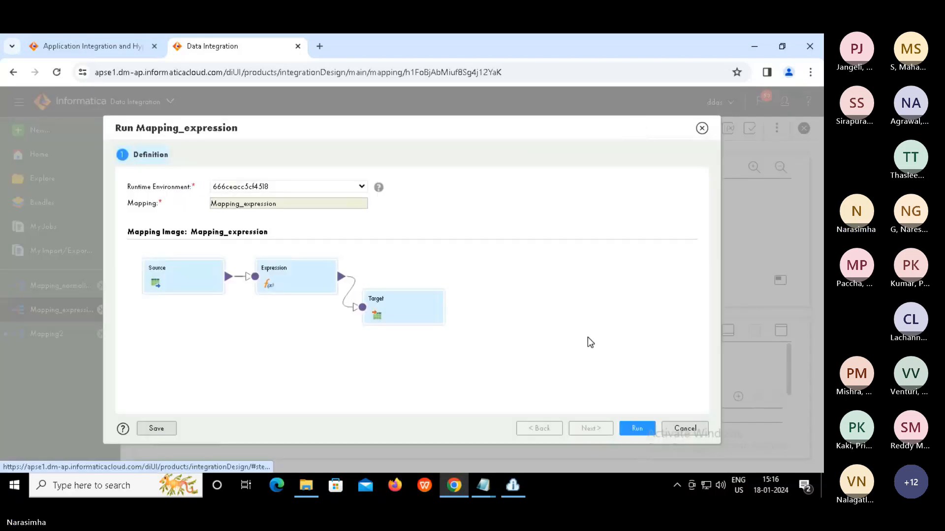
click(636, 429)
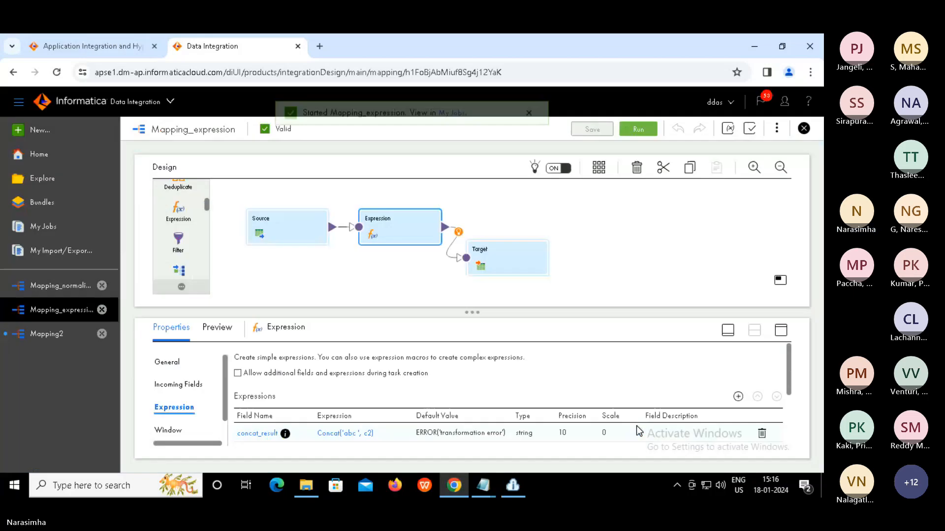
click(455, 130)
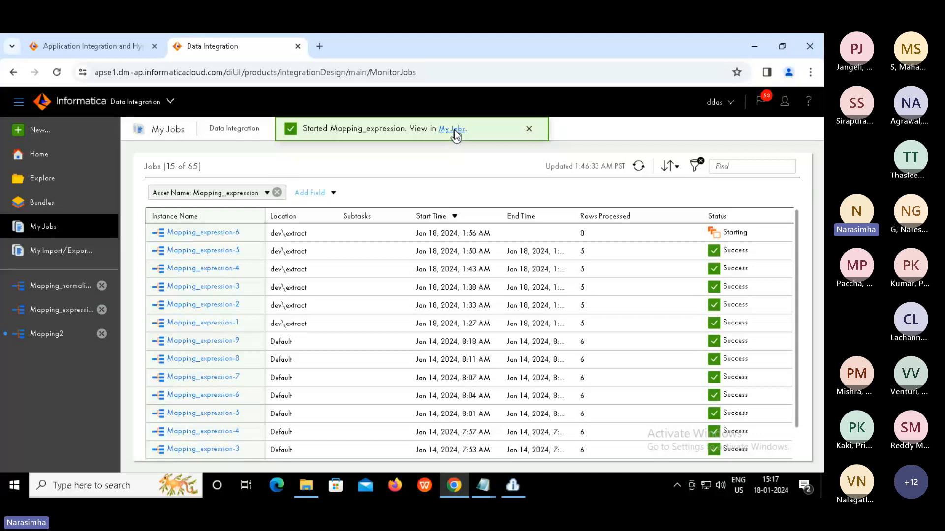
click(639, 166)
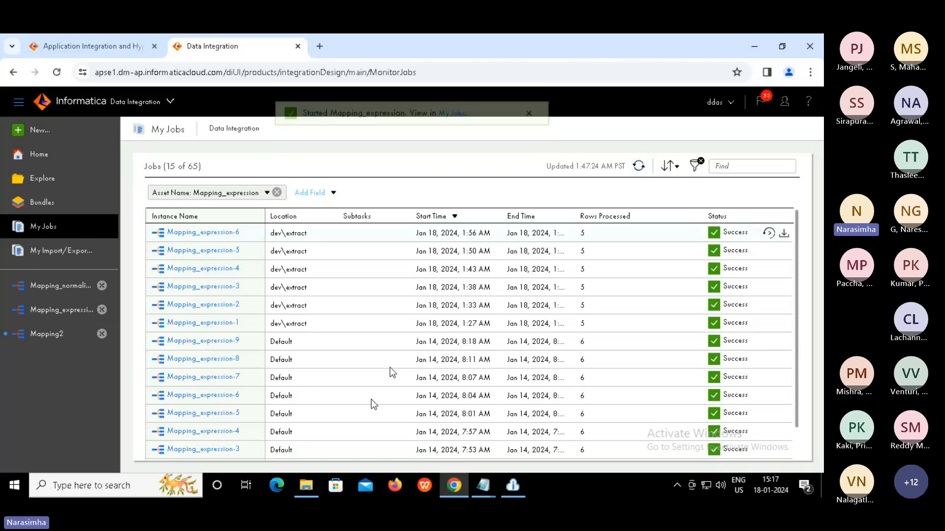
Switch to File Explorer, open expression_tgt from the Target folder, check the extracted month values and close the file.
click(305, 486)
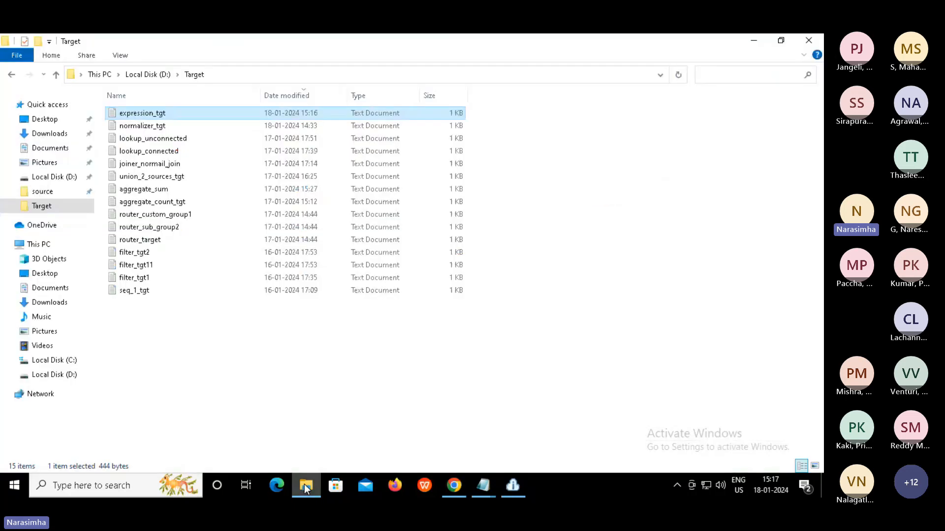
double_click(141, 114)
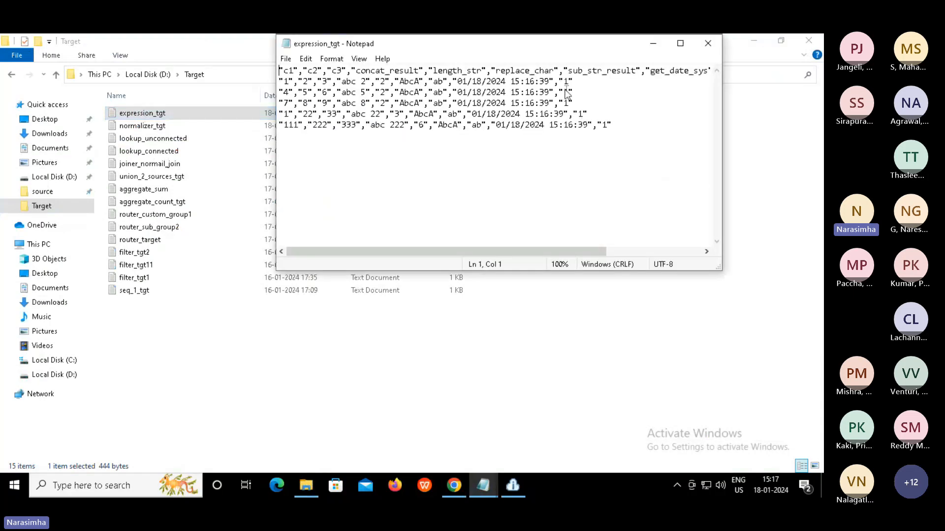
double_click(567, 81)
click(634, 258)
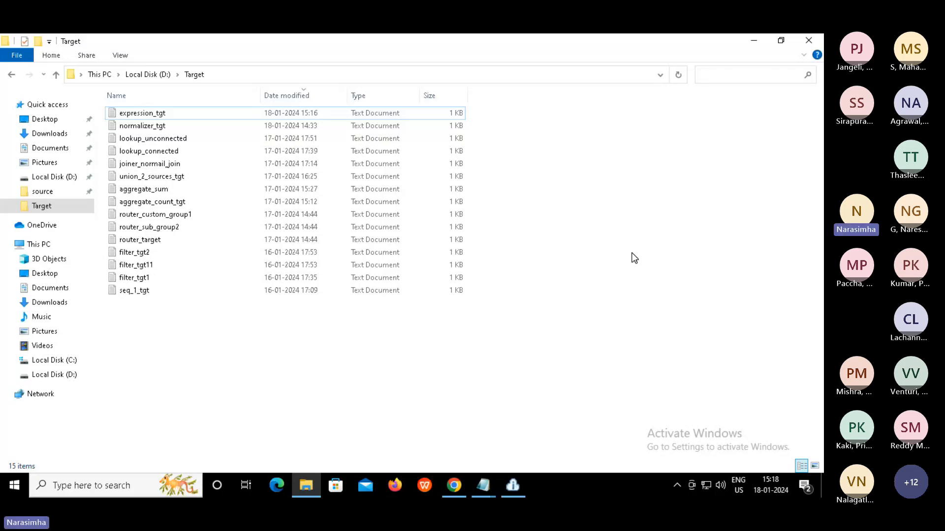
Back in Mapping_expression in the browser, add a string output field named date_to_string with precision 10 to the Expression transformation.
click(450, 488)
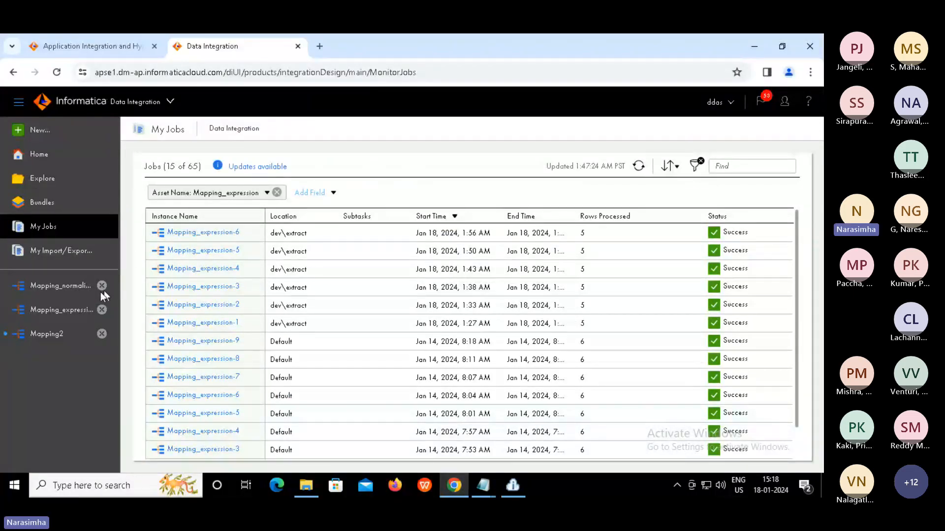
click(69, 311)
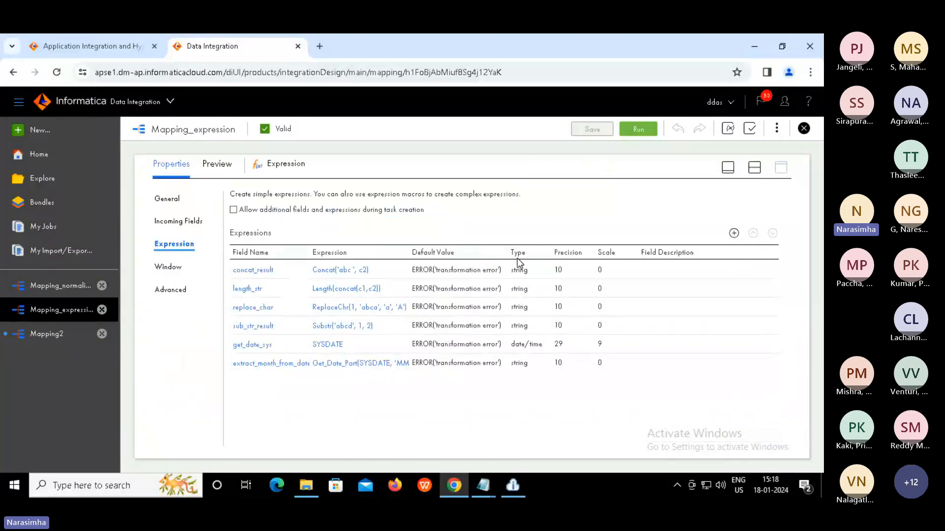
click(734, 234)
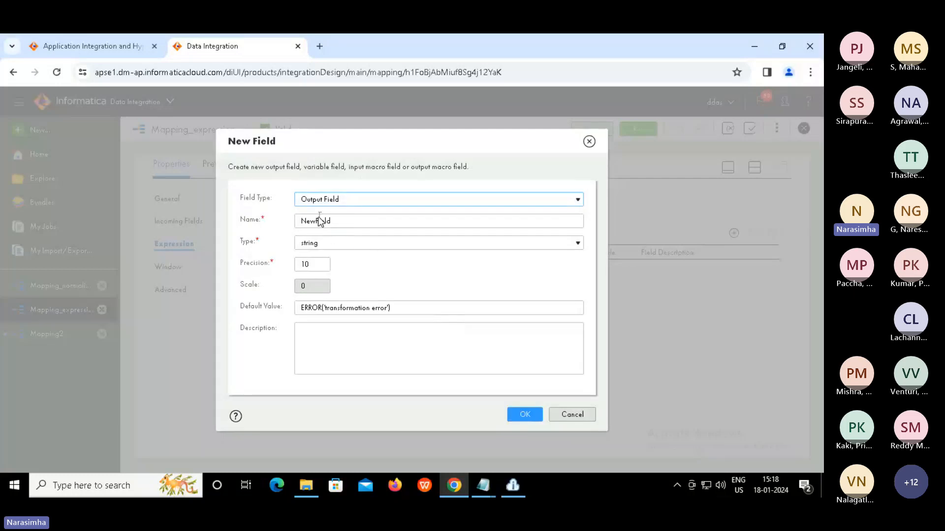
double_click(319, 221)
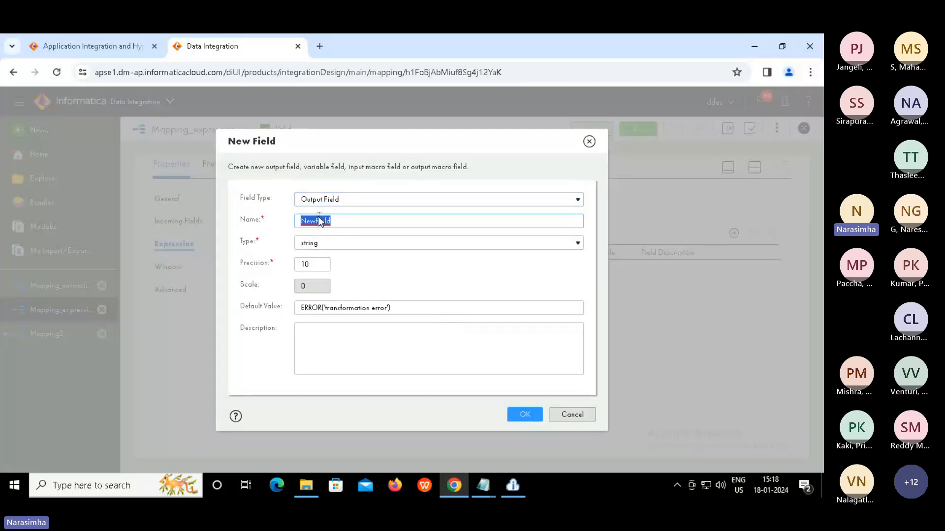
text(date_to_strin)
text(g)
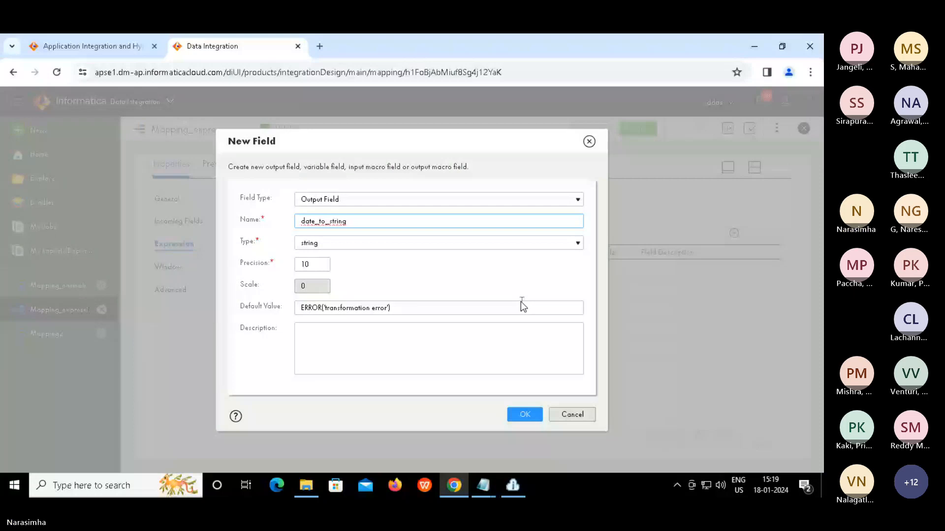
click(526, 414)
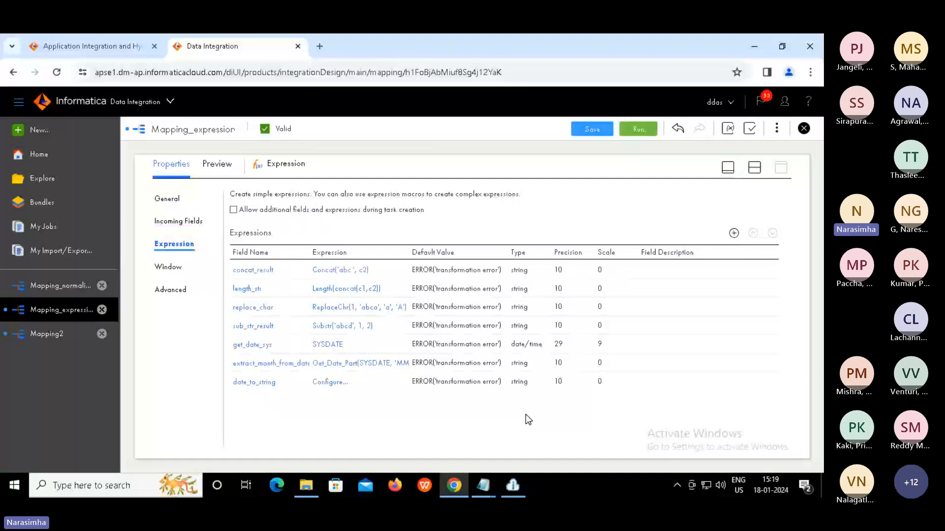
Configure the date_to_string field by inserting the built-in date function To_Char(Date), and read the function's description.
click(329, 381)
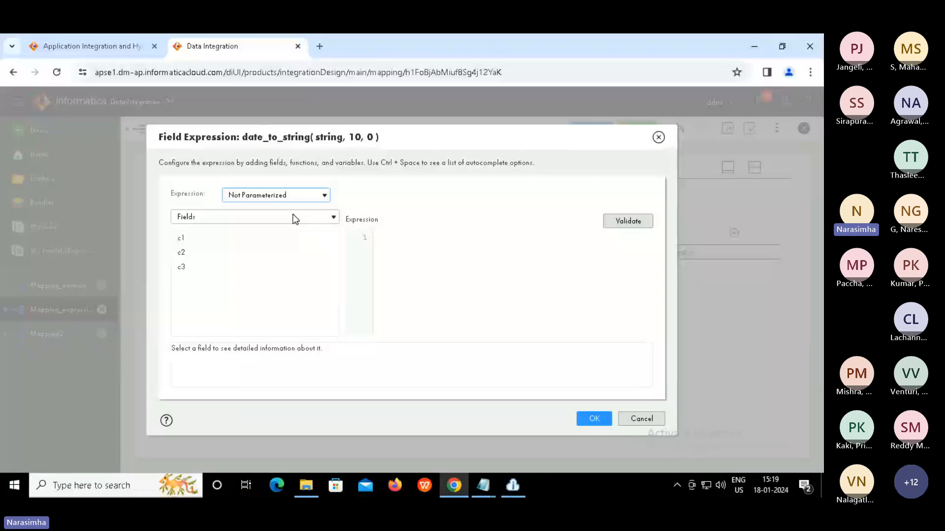
click(295, 217)
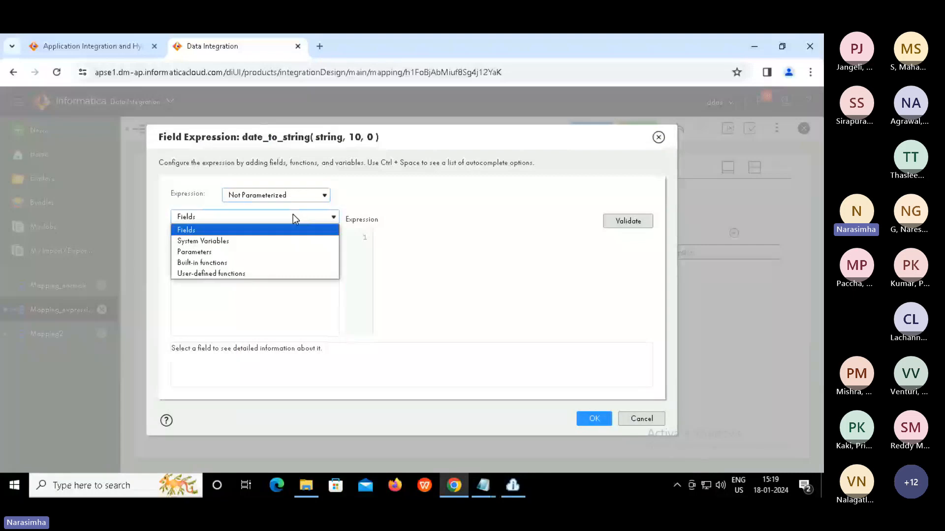
click(205, 263)
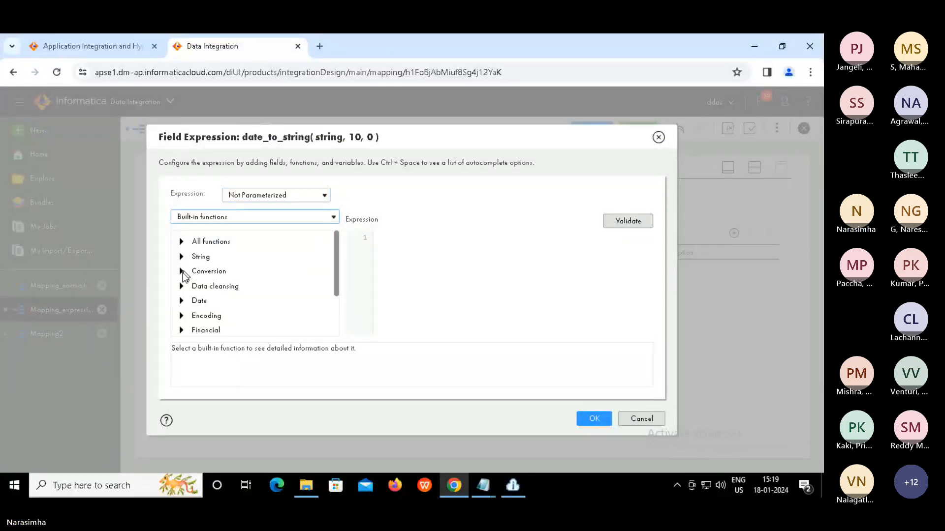
click(181, 302)
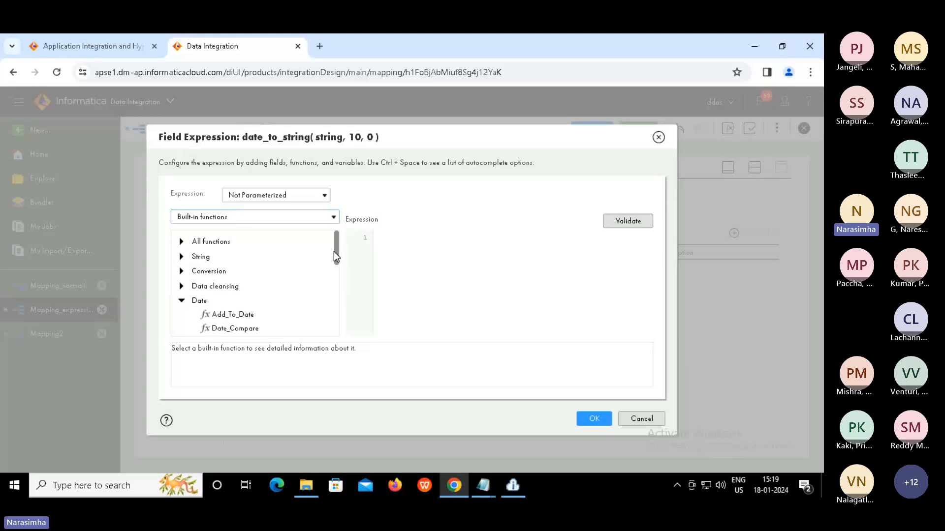
scroll(332, 295, down, 5)
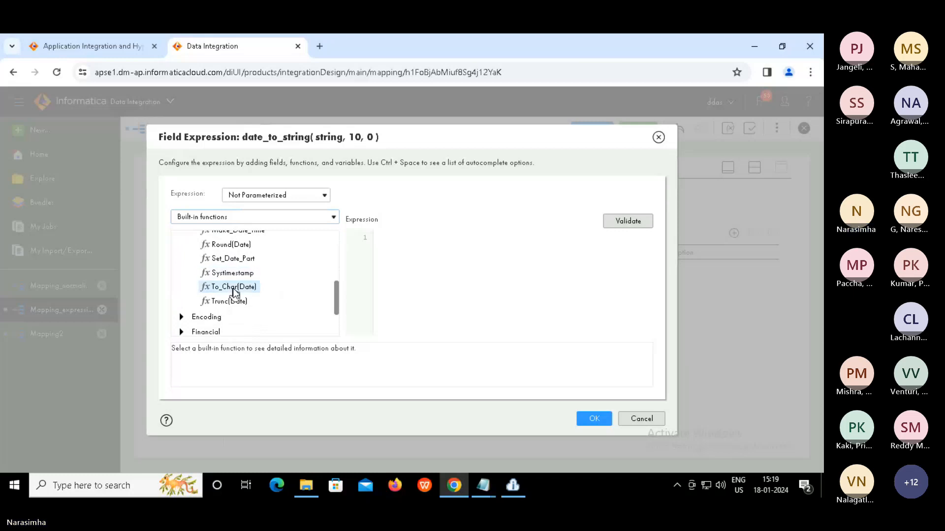
double_click(234, 292)
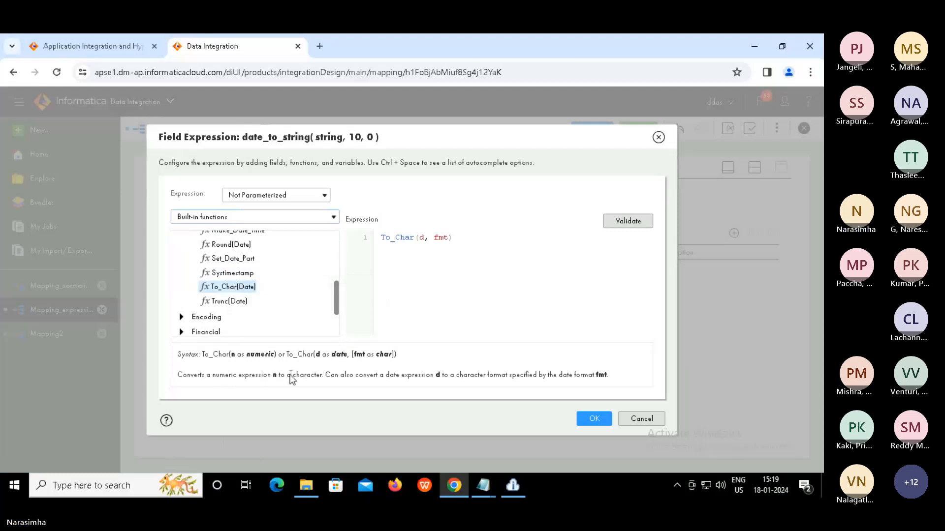
drag(212, 374, 322, 376)
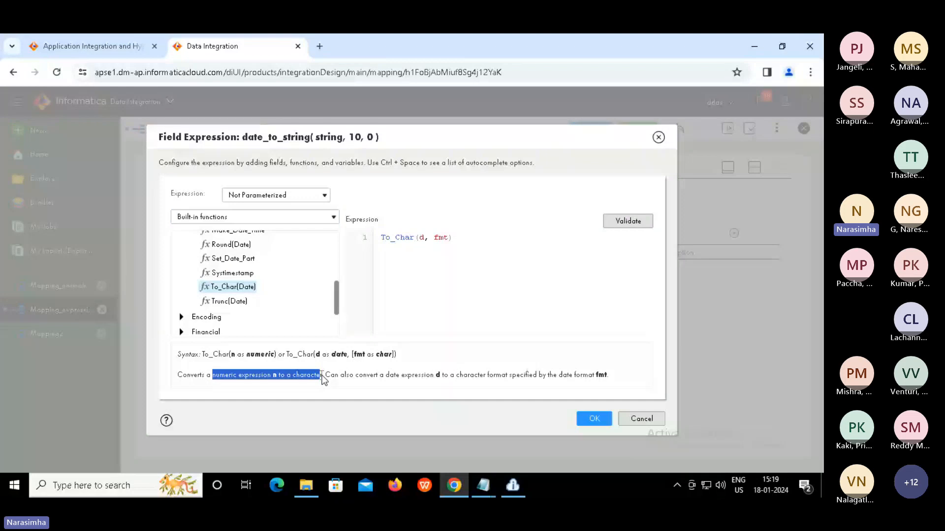
click(398, 376)
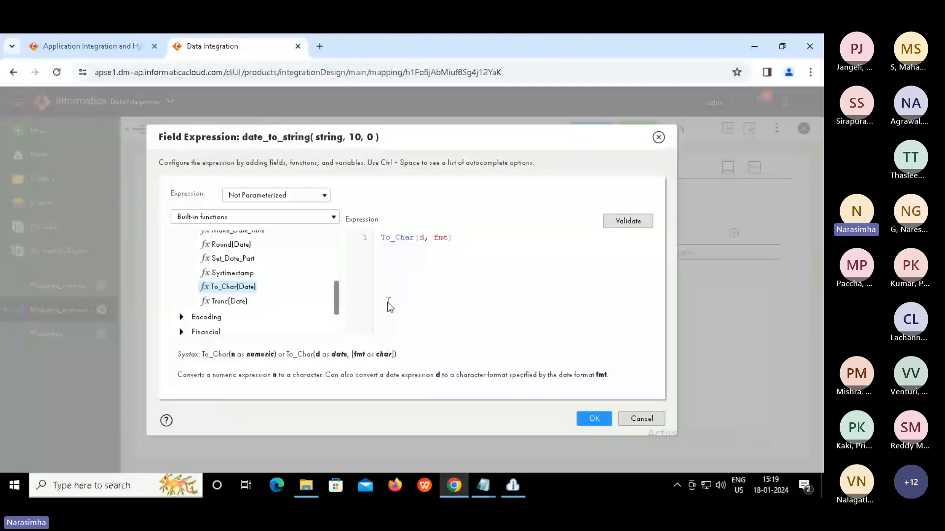
Replace the d argument of the To_Char expression with SYSDATE.
double_click(422, 237)
key(Caps_Lock)
text(S)
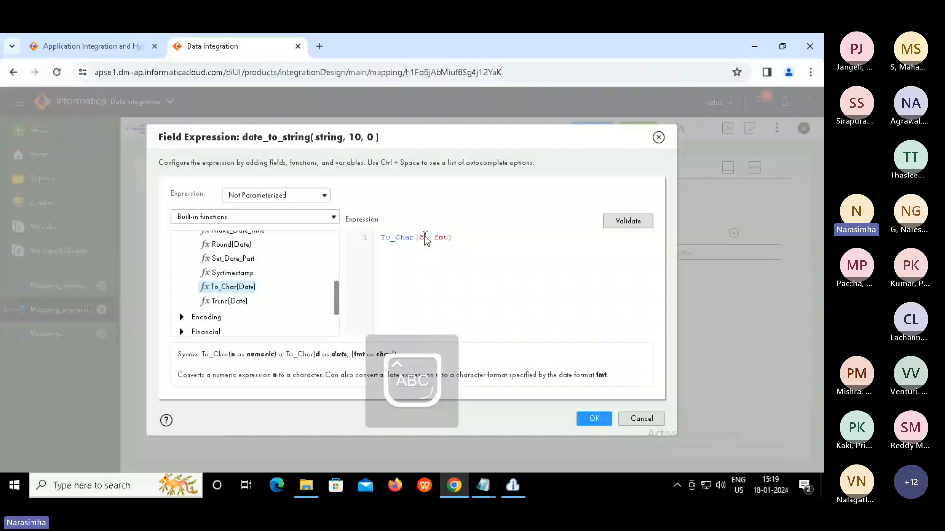
text(YSDATE)
key(Caps_Lock)
Replace the fmt argument with 'MM/DD/YYYY' and validate the To_Char expression.
key(Right)
key(Right)
key(shift+Right)
key(shift+Right)
key(shift+Right)
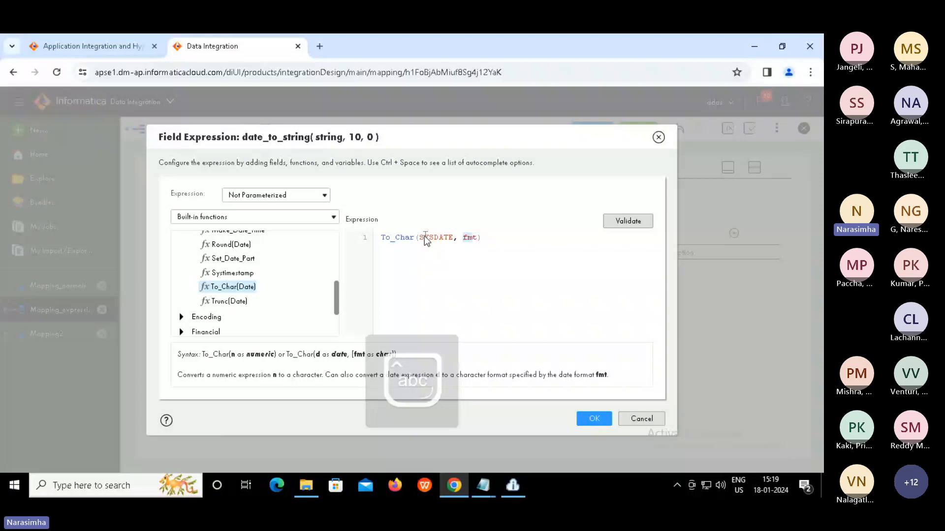
text(')
key(Caps_Lock)
text(MM/DD)
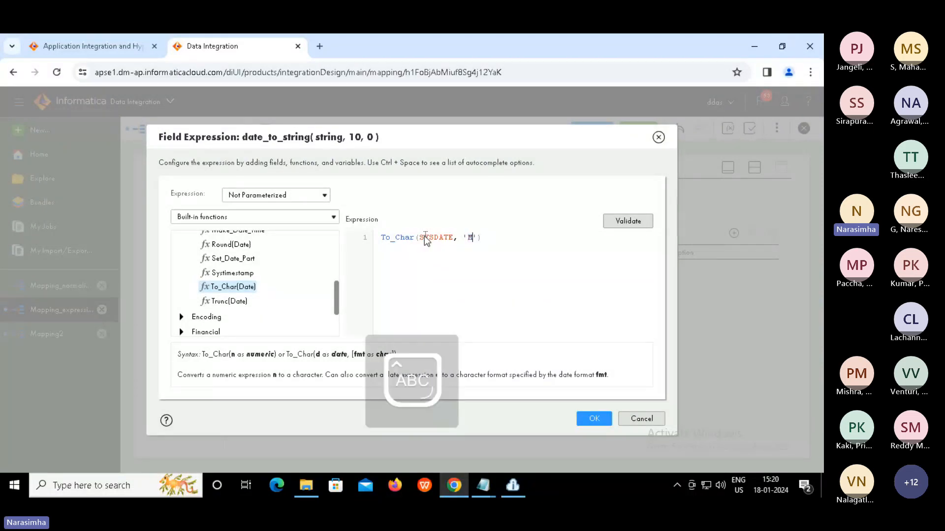
text(/YYYY)
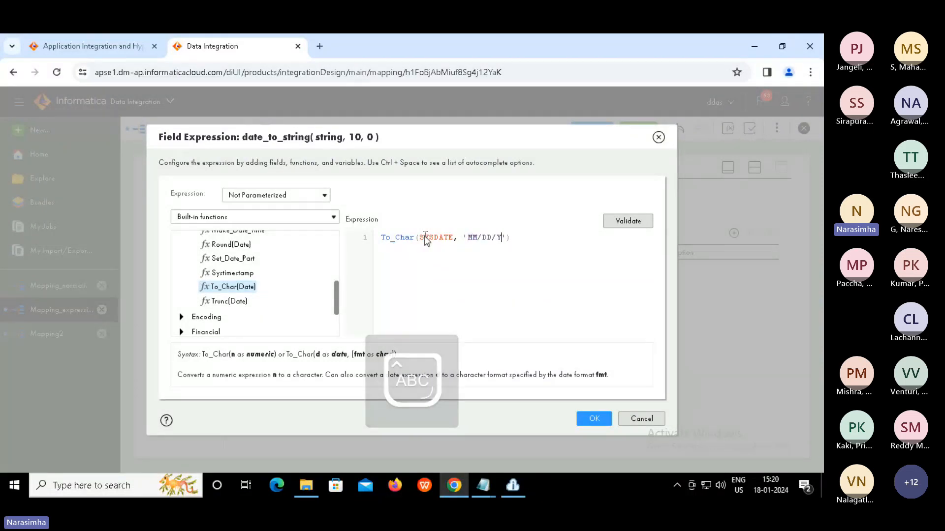
key(Caps_Lock)
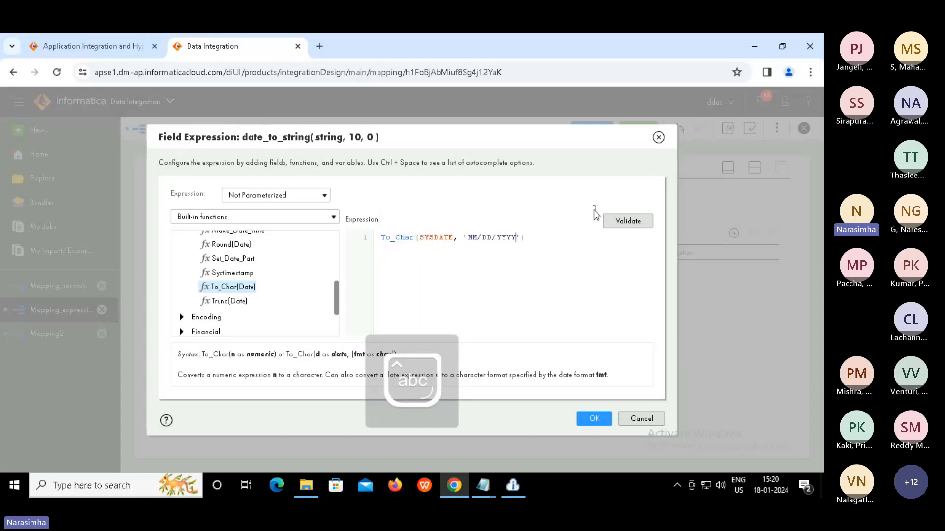
click(627, 222)
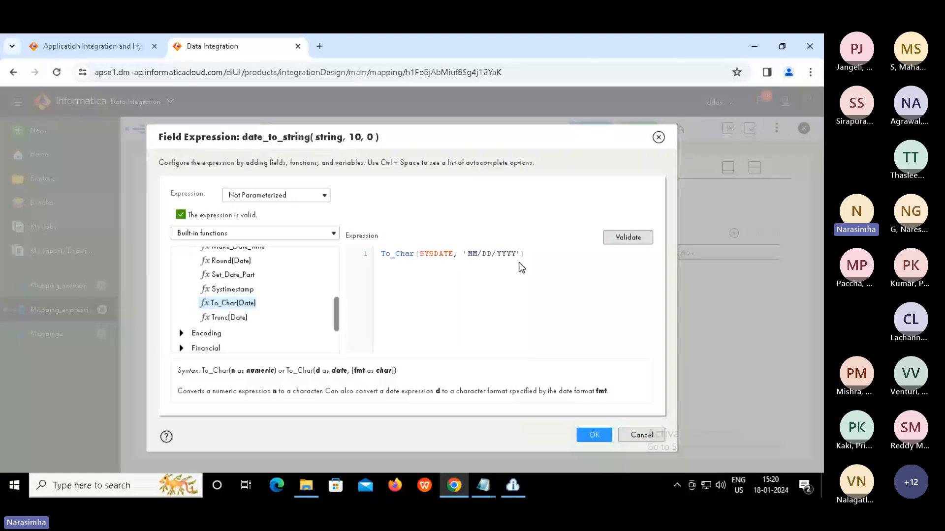
Check the date format, accept the date_to_string expression and save Mapping_expression.
drag(468, 254, 510, 253)
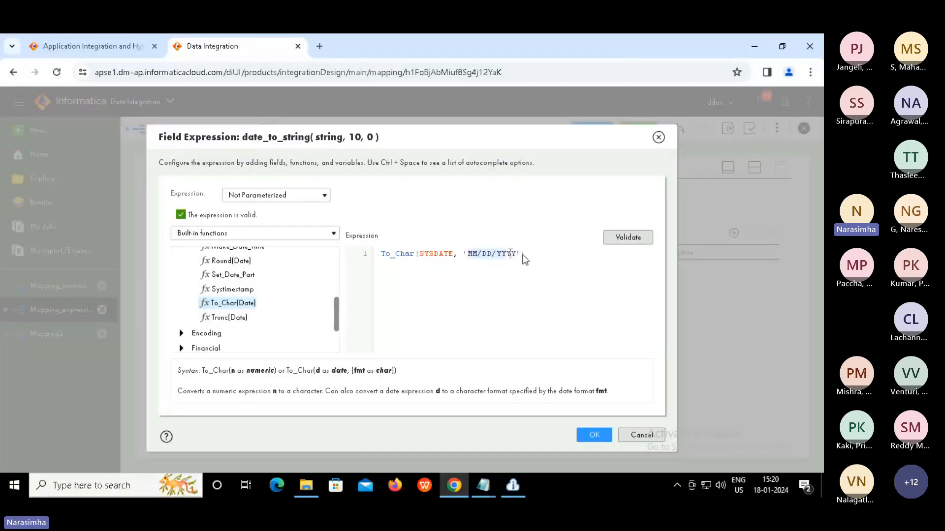
click(559, 261)
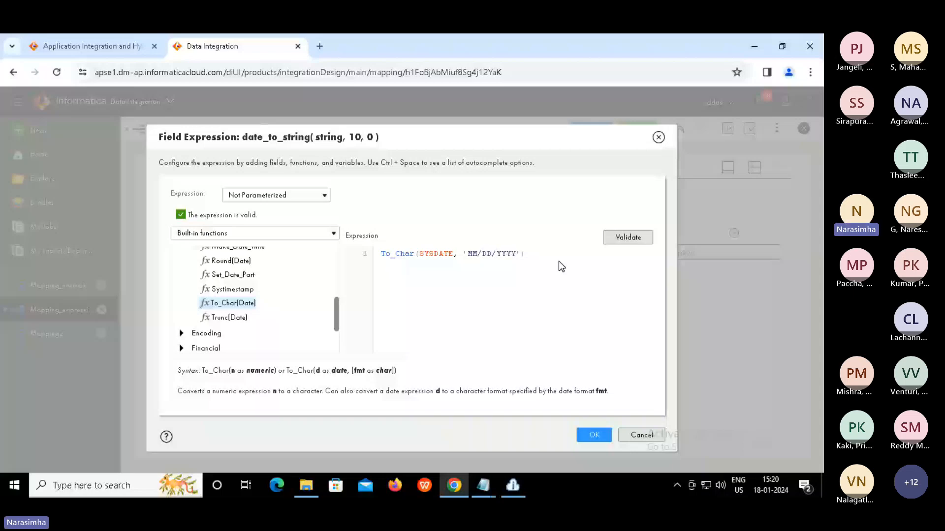
click(593, 435)
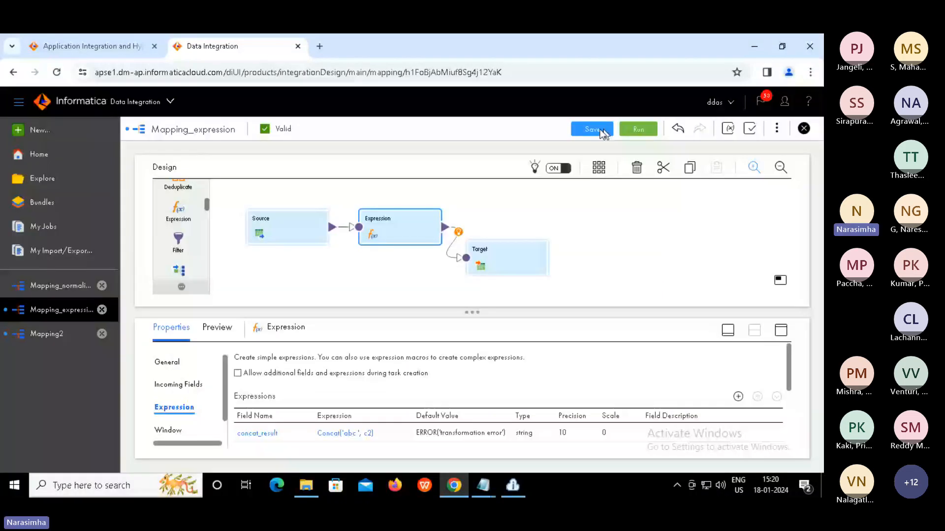
click(593, 129)
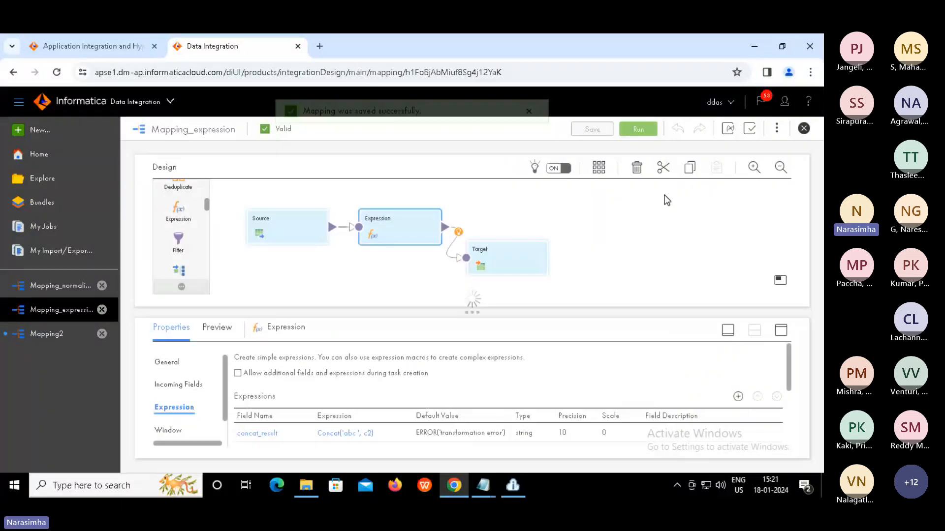
Run the updated Mapping_expression containing date_to_string and refresh the job list to check its status.
click(638, 130)
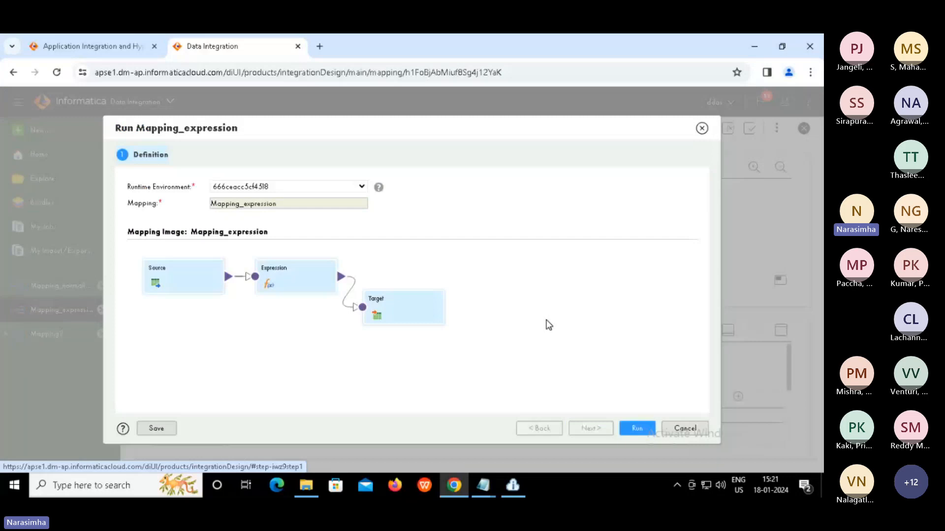
click(637, 430)
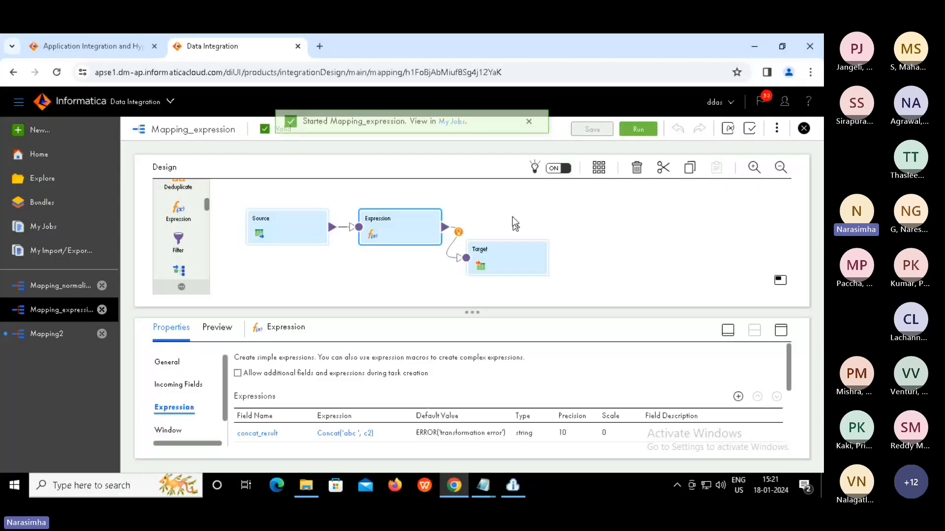
click(450, 128)
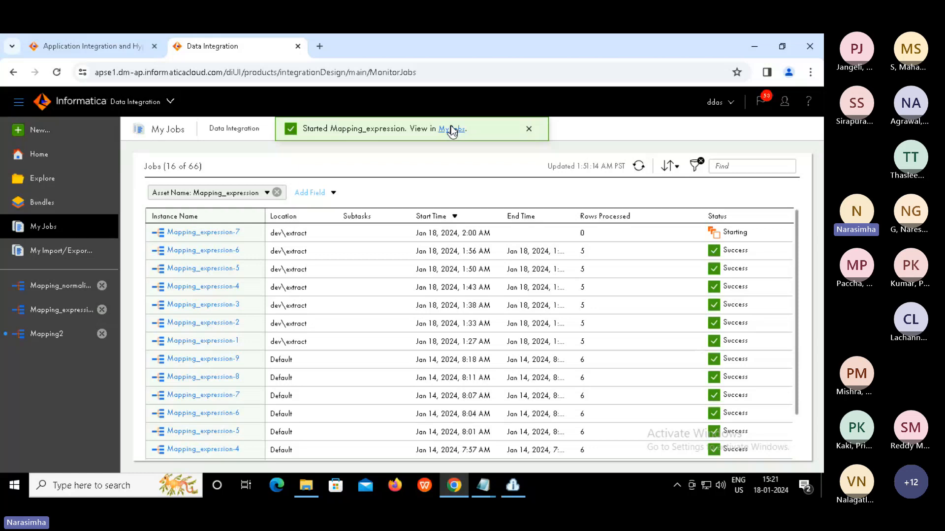
click(639, 167)
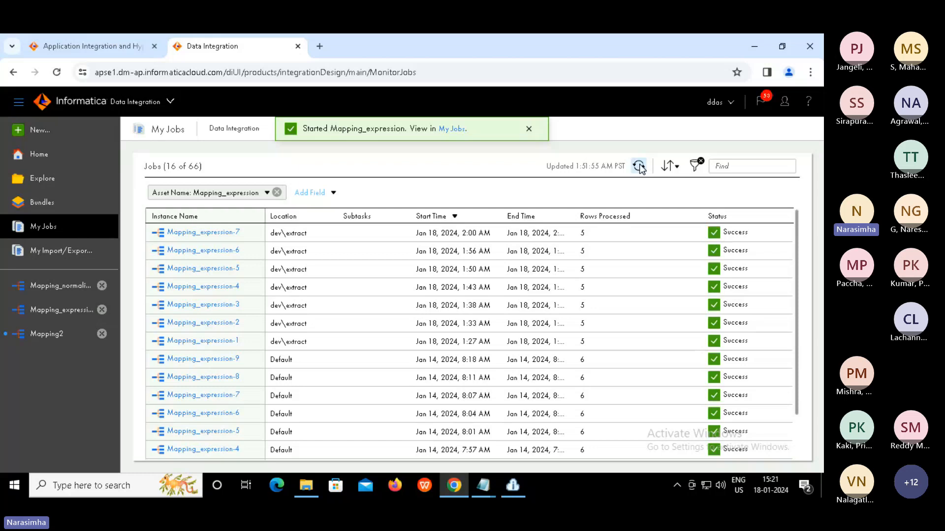
Open the expression_tgt file from the Target folder and check the values in its date_to_string column.
click(307, 486)
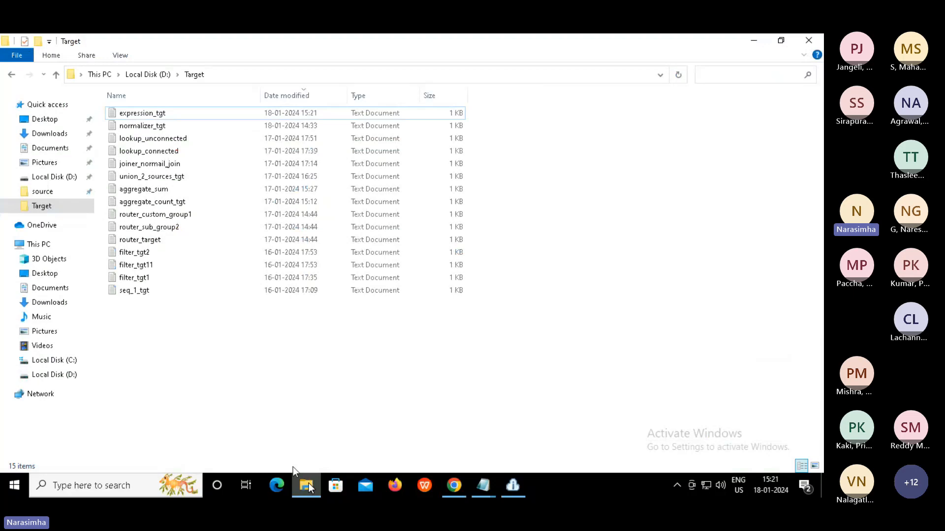
double_click(147, 113)
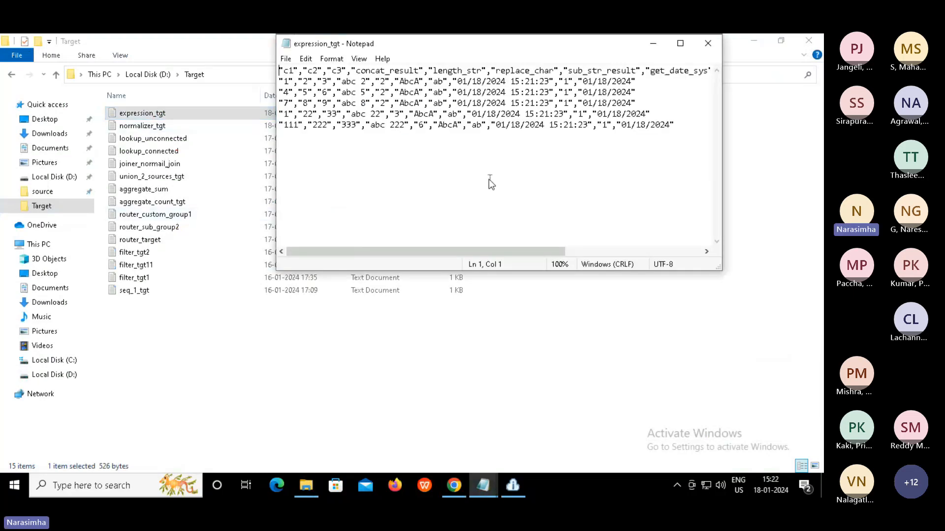
click(681, 43)
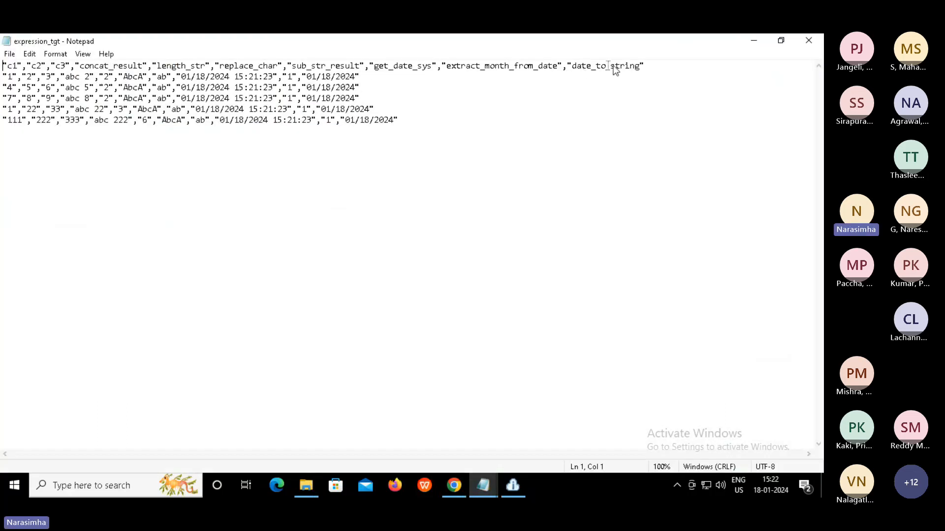
click(571, 66)
shift+click(651, 65)
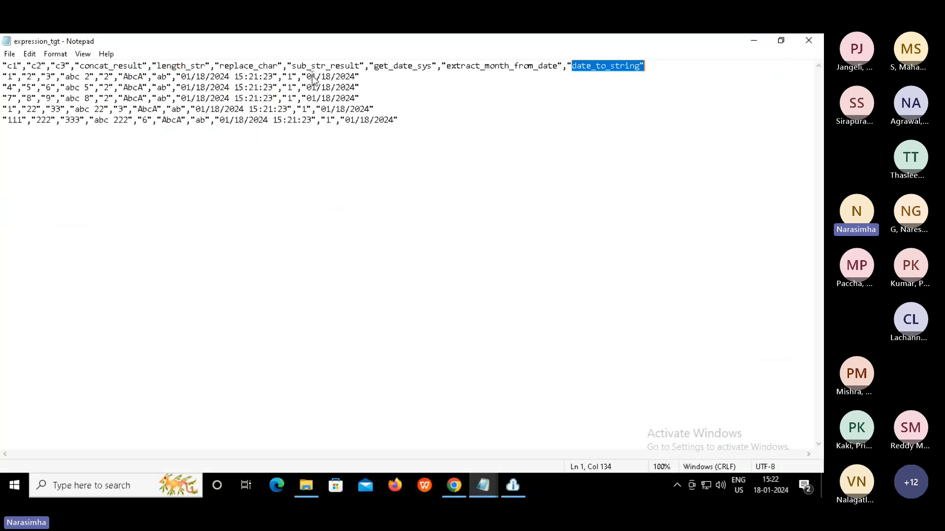
drag(312, 76, 349, 77)
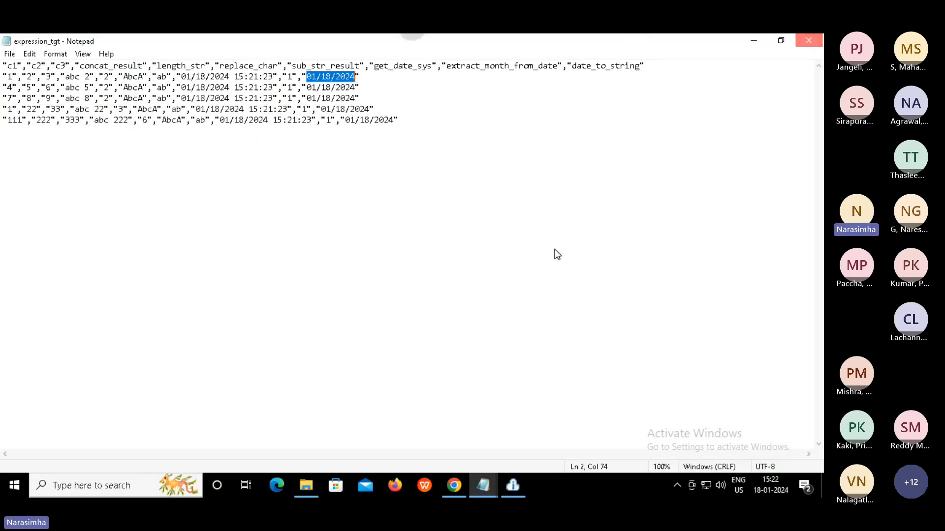
Switch back to Chrome, return to Mapping_expression and maximize the Expression transformation's properties.
key(alt+Tab)
click(454, 485)
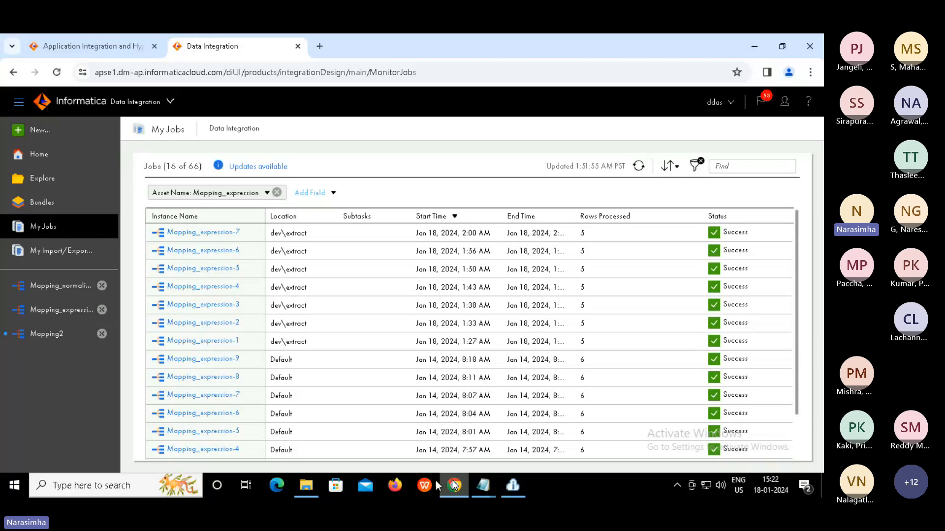
click(58, 315)
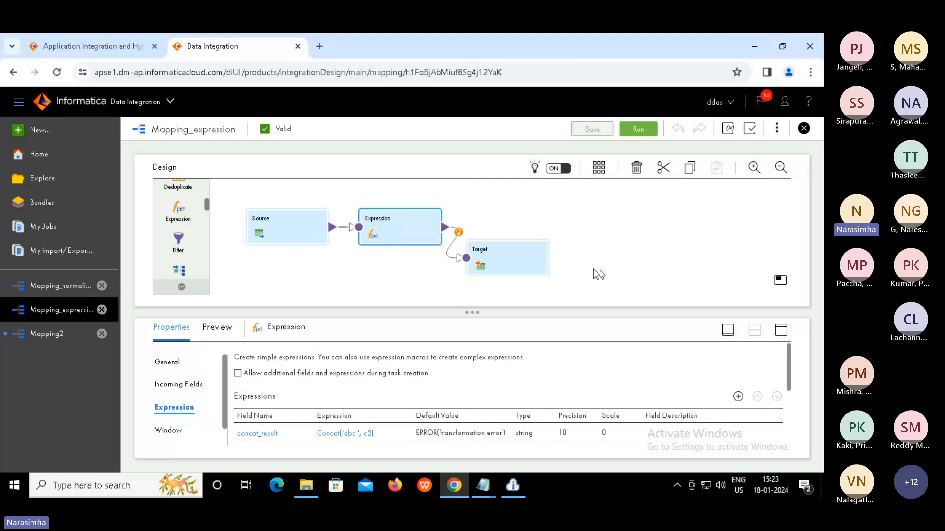
click(779, 332)
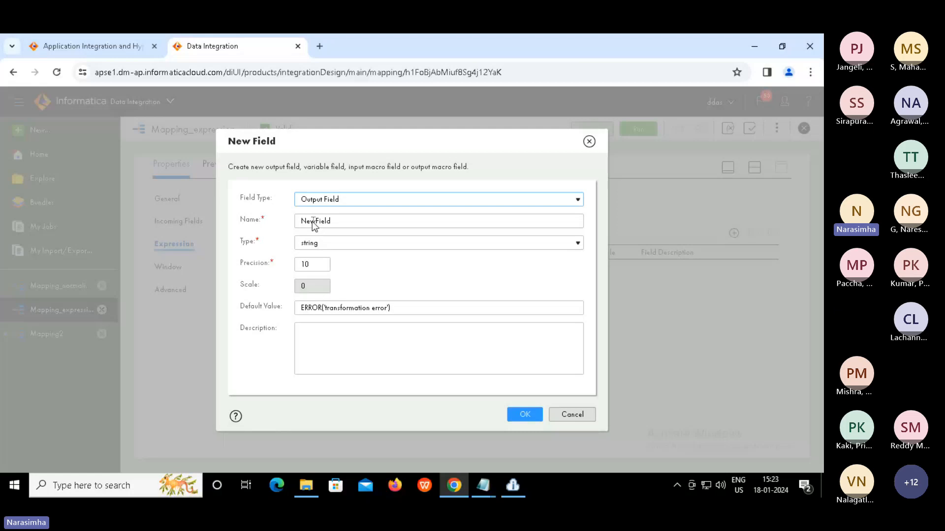
Add a string output field named sub_str_from_date_to_str_conversion with the default precision.
click(312, 222)
double_click(313, 222)
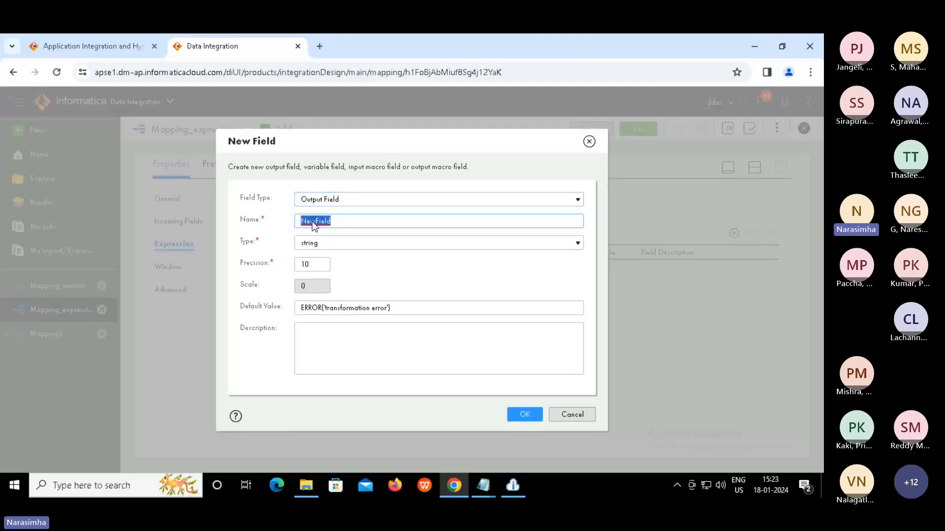
text(sub_str_from_date_to_st)
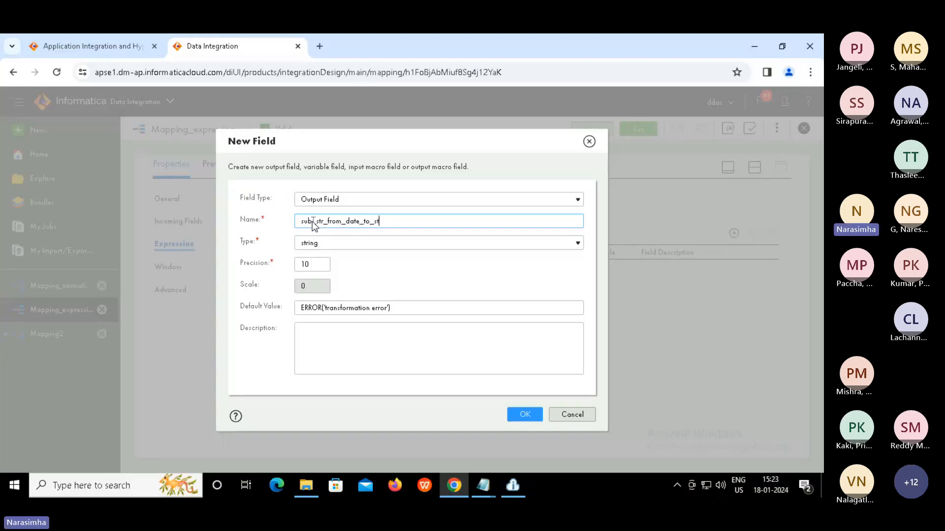
text(r_conversion)
drag(346, 221, 434, 221)
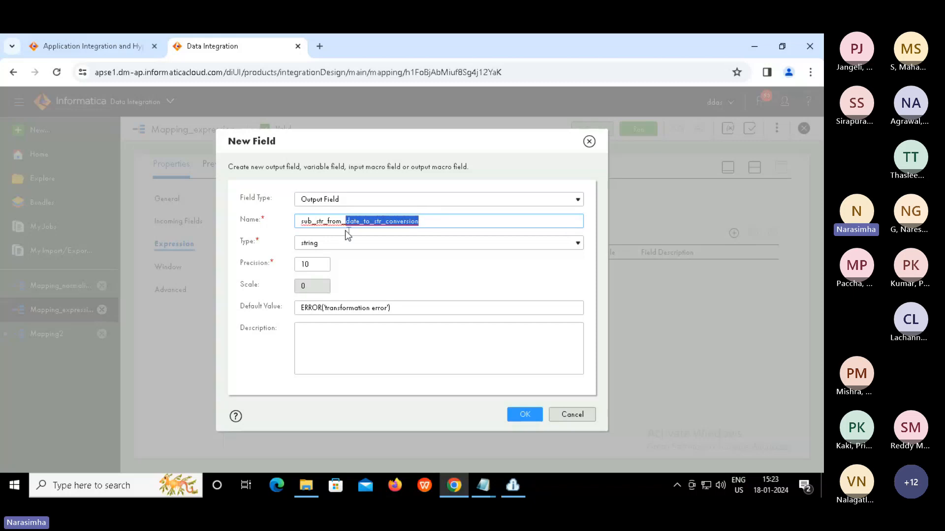
drag(303, 222, 320, 223)
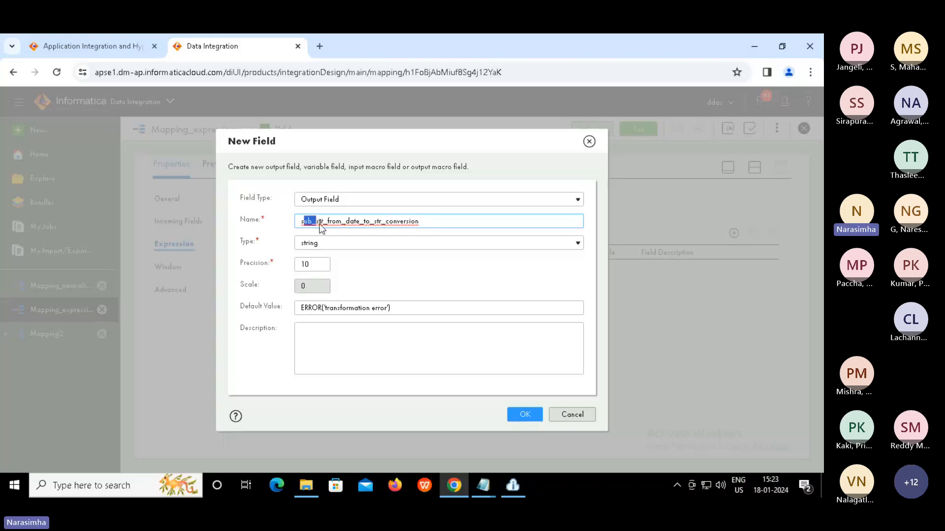
click(444, 225)
click(523, 417)
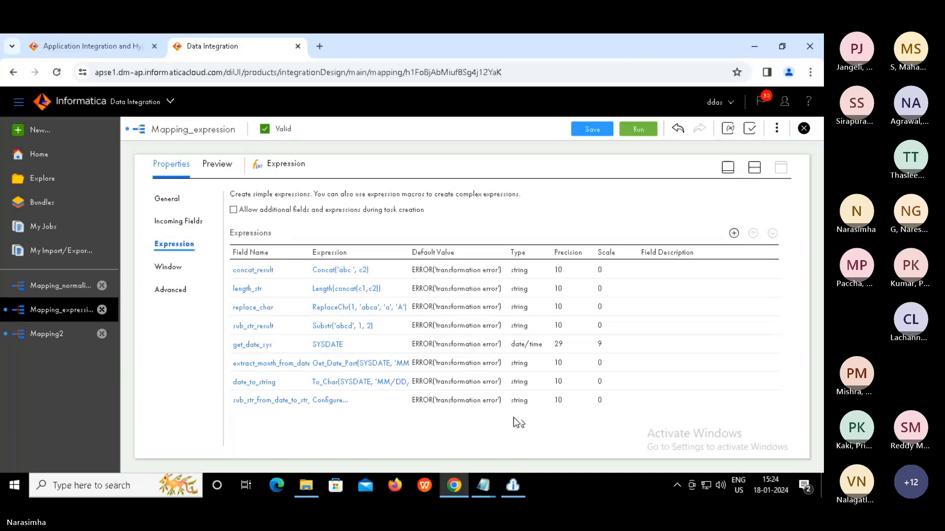
Start configuring the sub_str_from_date_to_str_conversion expression by inserting the built-in date function To_Char(Date).
click(333, 400)
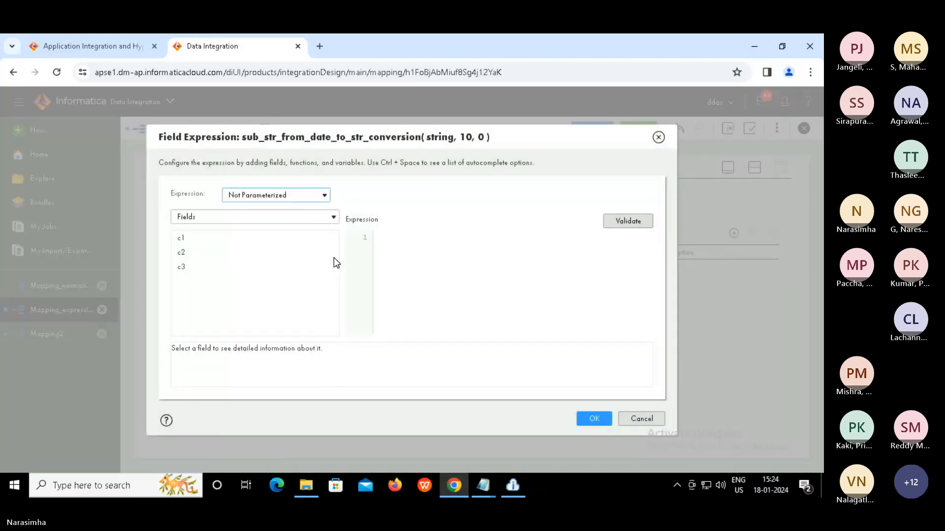
click(315, 216)
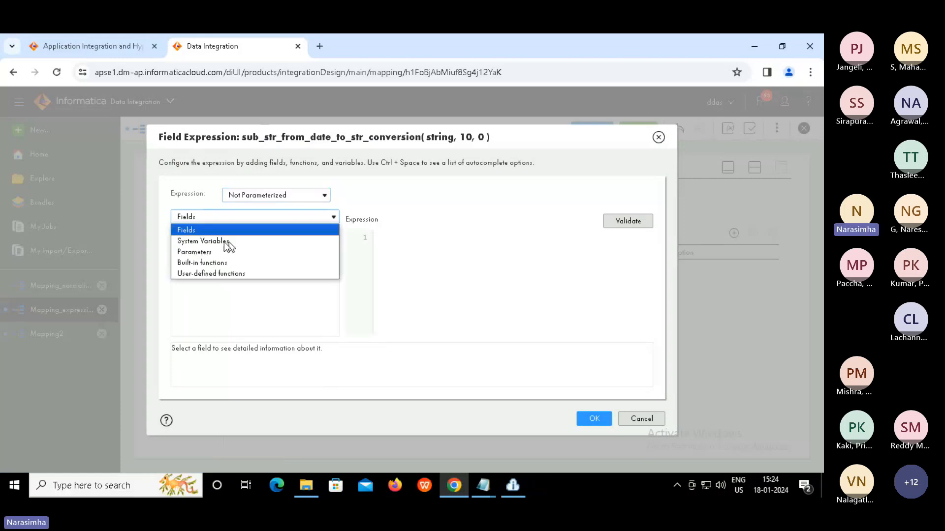
key(Escape)
click(195, 261)
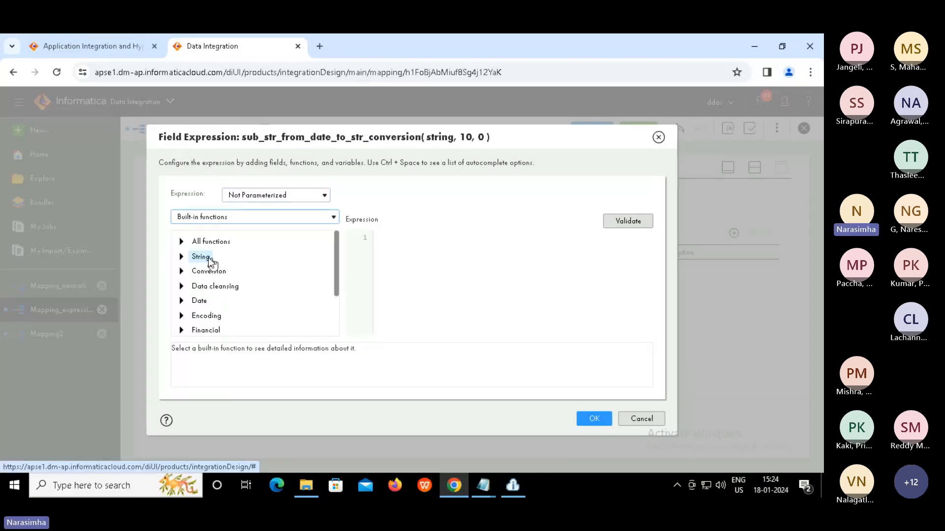
click(182, 301)
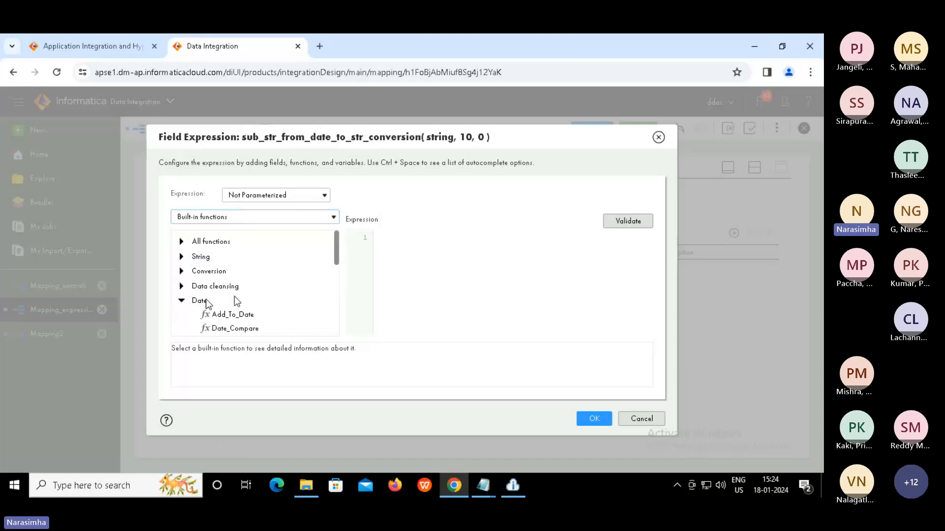
click(337, 290)
scroll(337, 289, down, 1)
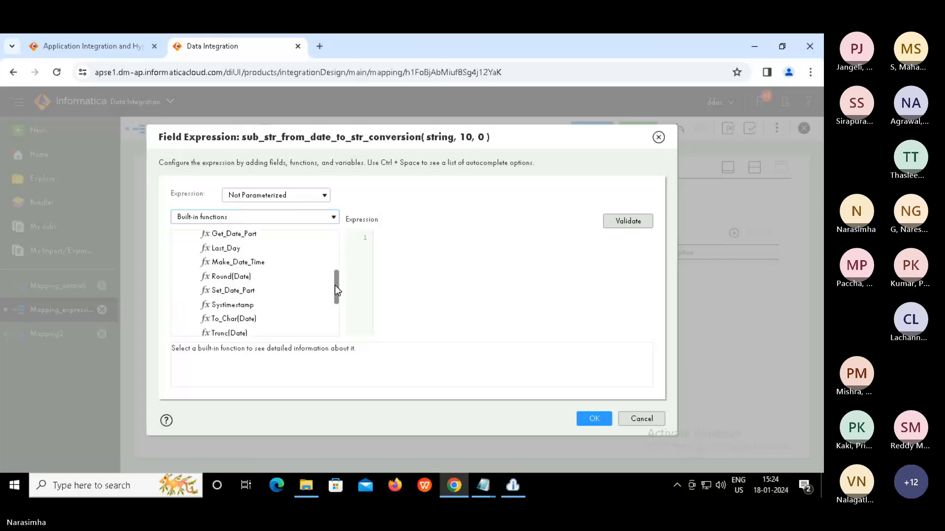
double_click(243, 320)
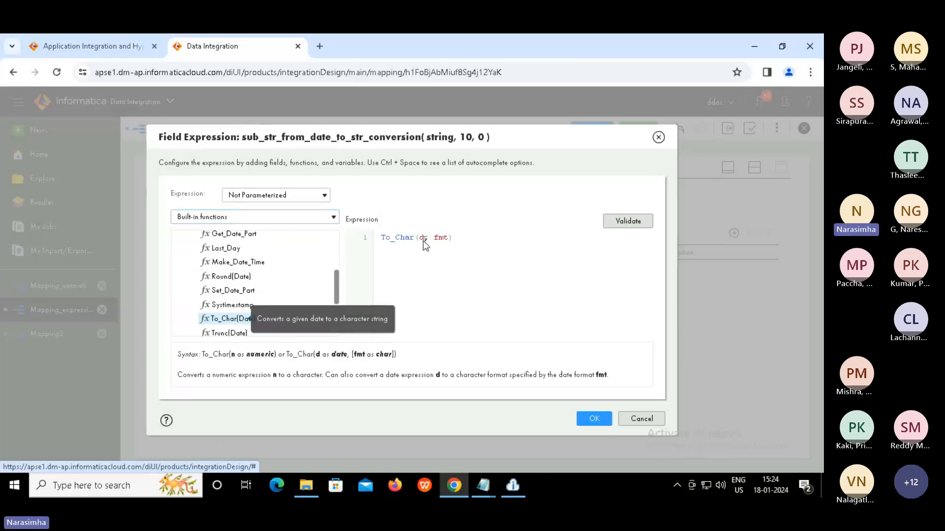
Fill in the To_Char arguments with SYSDATE as the date and 'MM/DD/YYYY' as the format.
key(BackSpace)
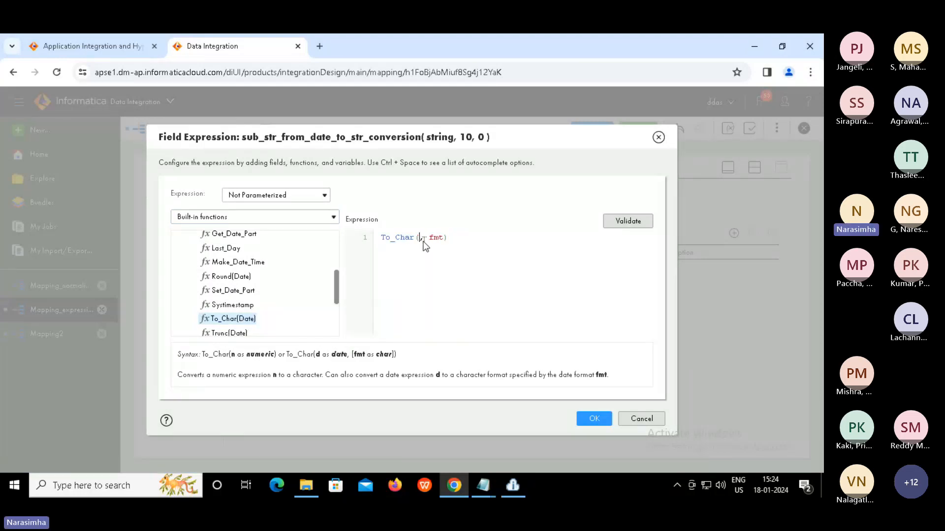
key(Caps_Lock)
text(SYSDATE)
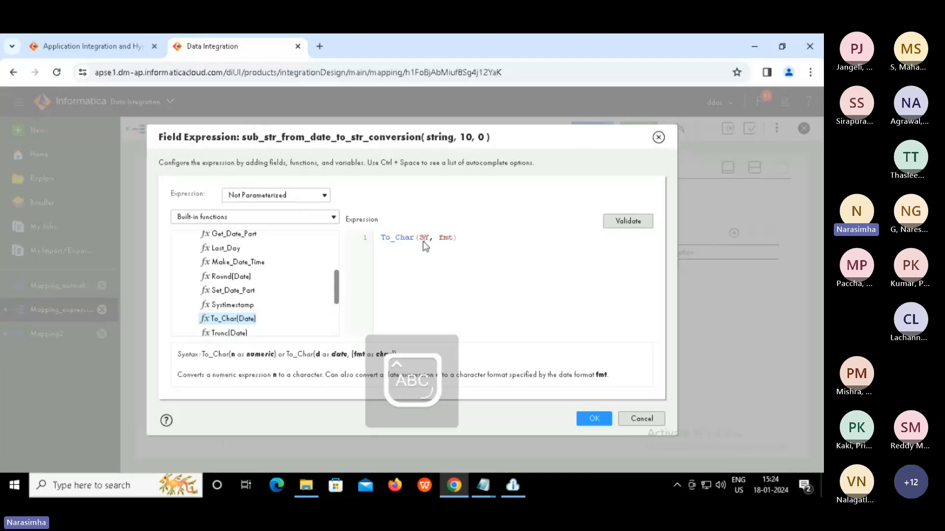
key(Caps_Lock)
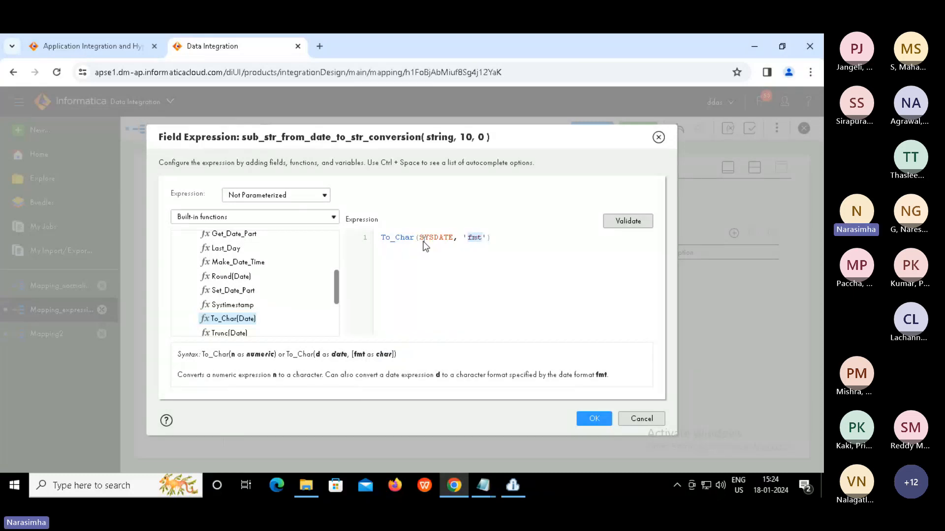
key(Caps_Lock)
text('MM)
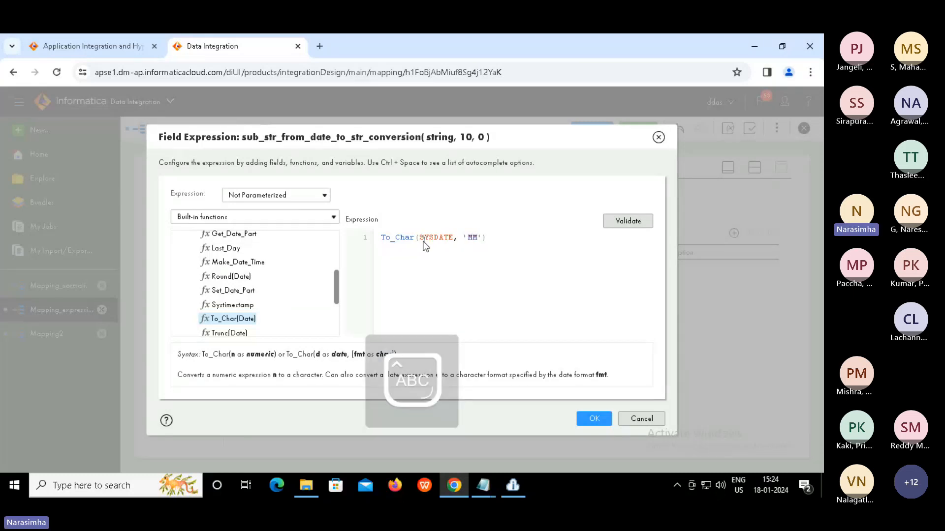
text(/DD/YY)
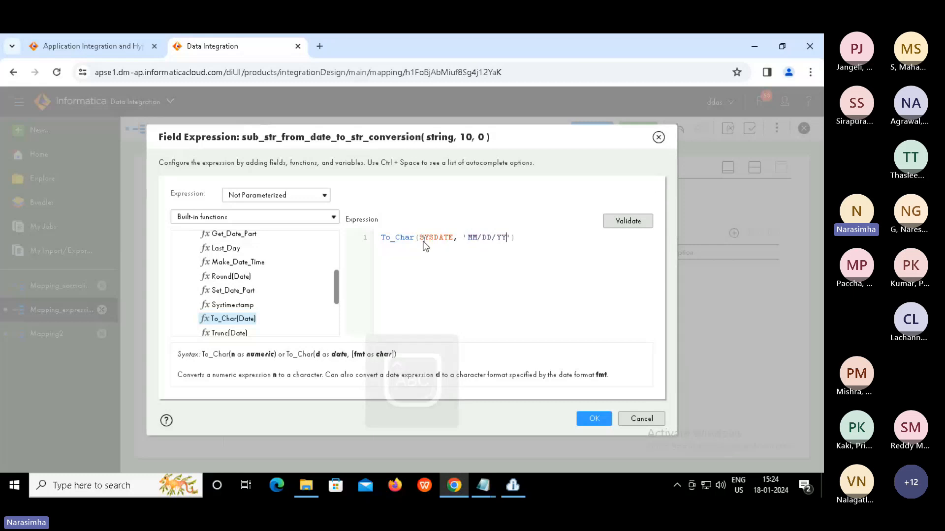
text(YY)
key(Caps_Lock)
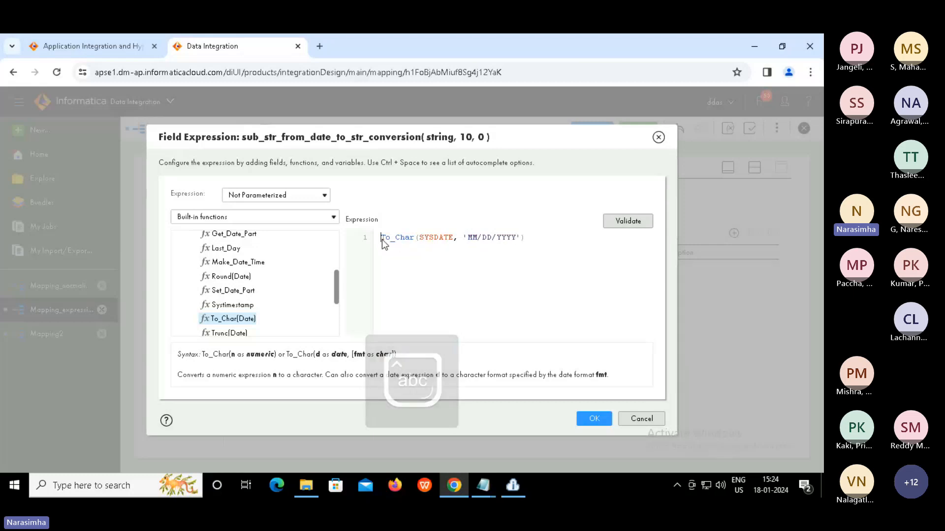
Wrap the To_Char call in sub_str( with the arguments 1,2 and validate the expression.
text(sub_str()
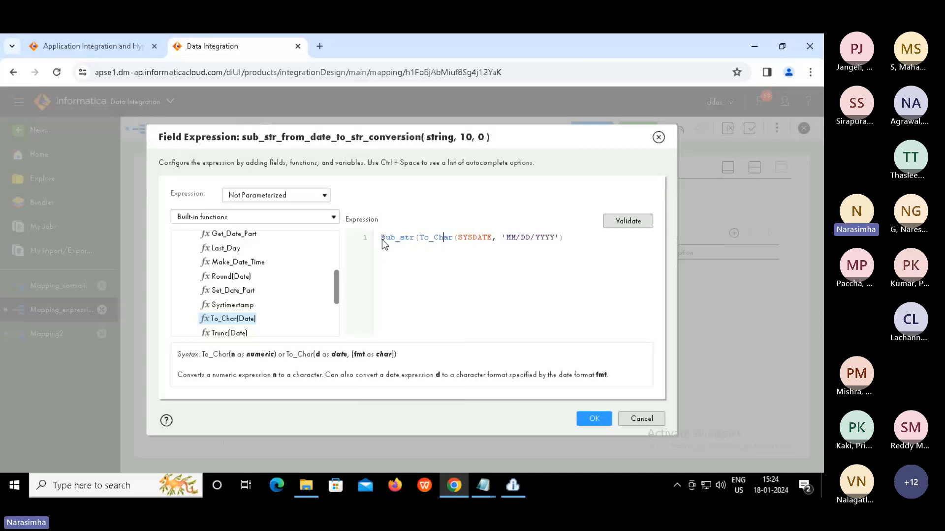
key(Right)
key(Right)
key(Right)
key(Right)
key(Right)
key(Right)
key(Right)
key(Right)
key(Right)
key(Right)
key(Right)
key(Right)
key(Right)
key(Right)
key(Right)
key(Right)
key(Right)
key(Right)
key(Right)
key(Right)
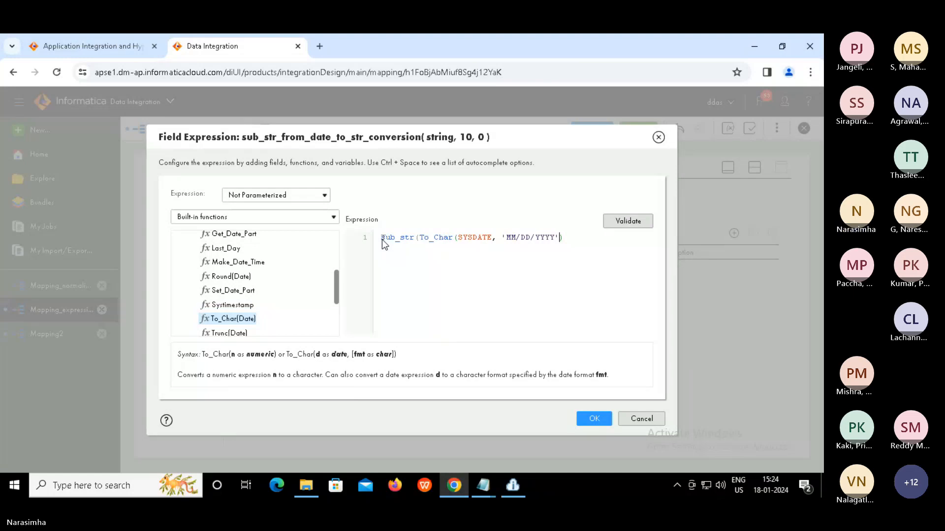
text(,)
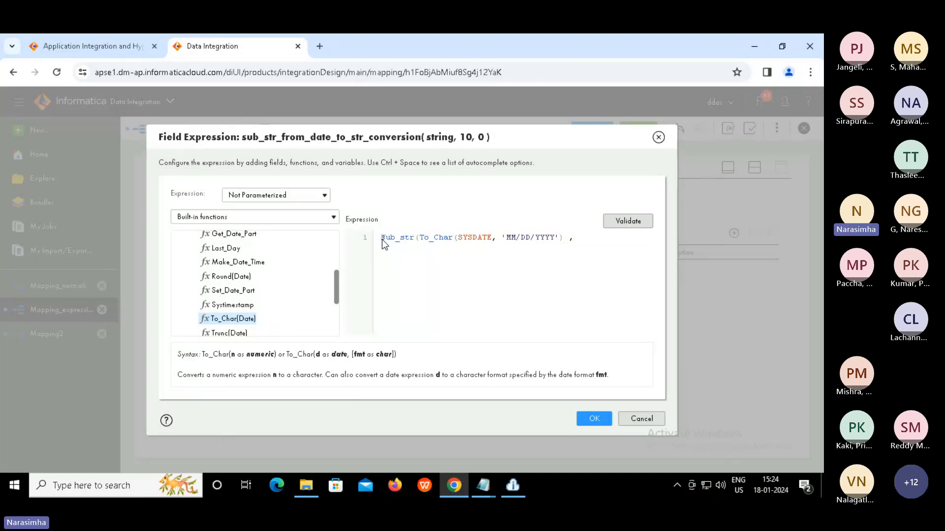
text(1,2)
click(621, 225)
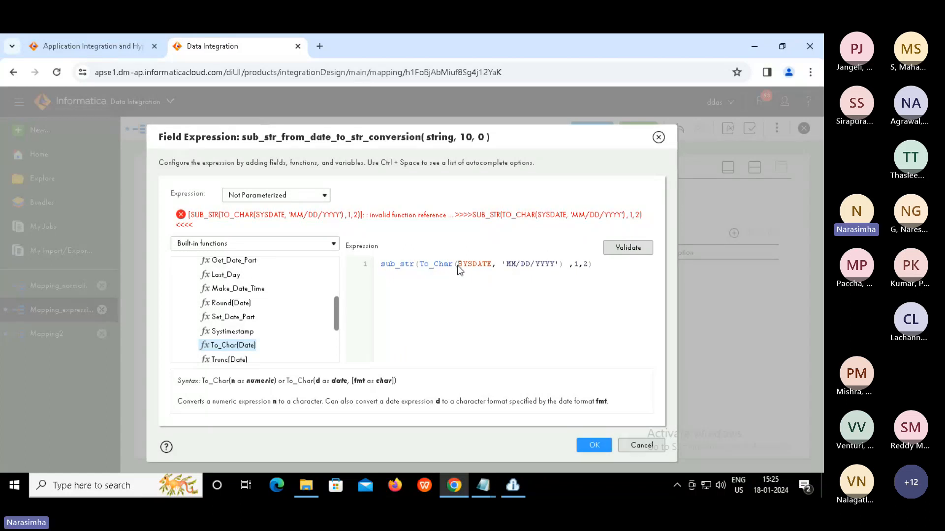
Remove the space before the comma after the To_Char call and validate the expression again.
click(566, 267)
key(Delete)
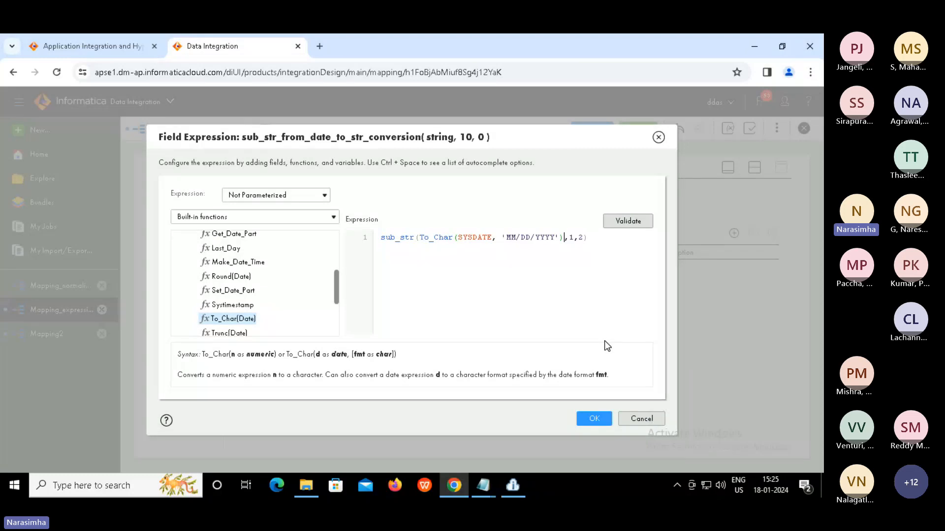
click(630, 222)
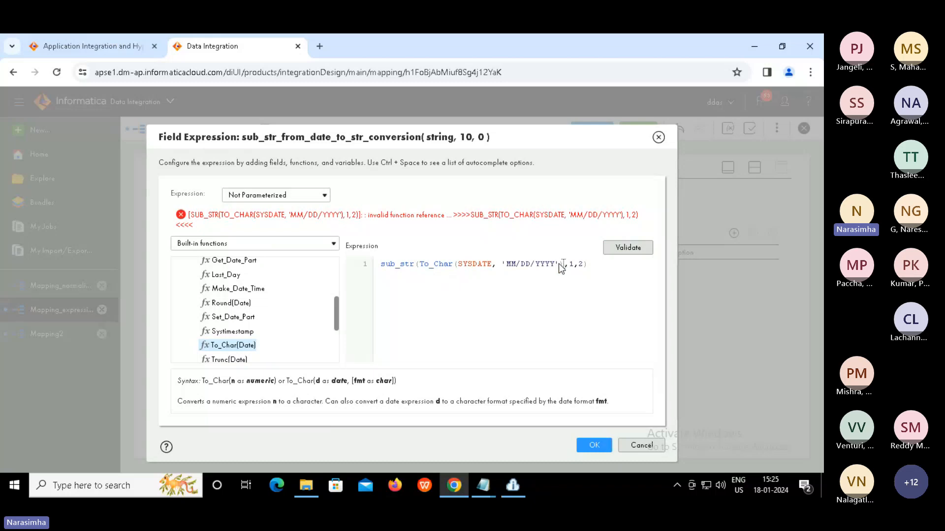
Look up the substring function's correct name among the built-in String functions.
drag(564, 264, 426, 265)
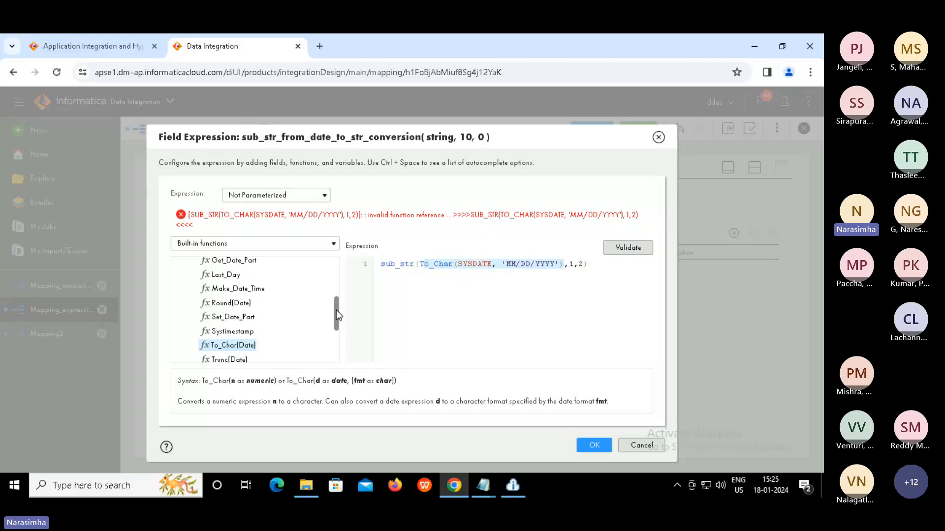
drag(335, 310, 329, 251)
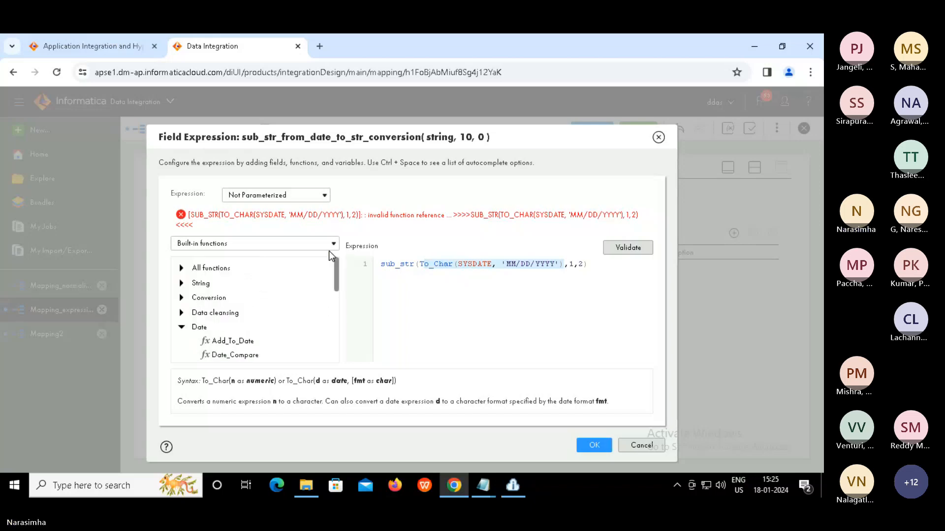
click(191, 281)
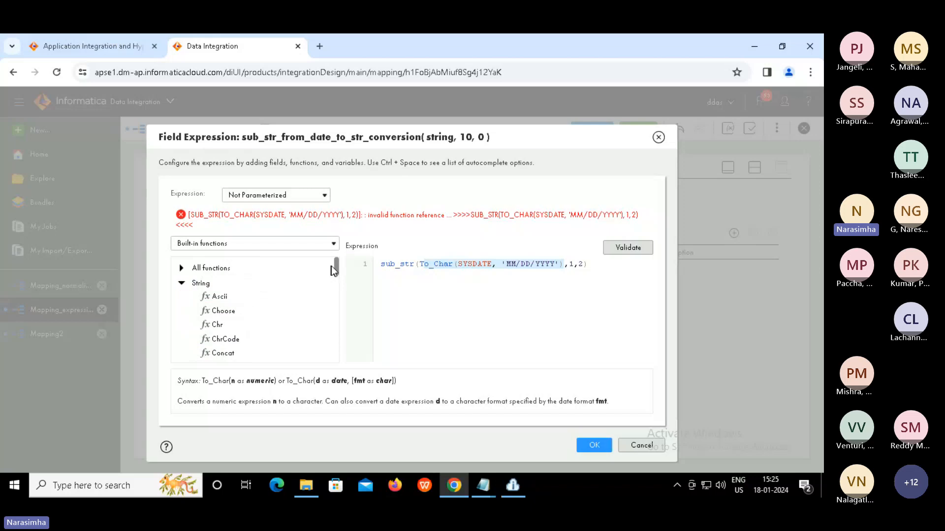
drag(336, 267, 337, 310)
scroll(335, 312, down, 1)
scroll(335, 312, down, 2)
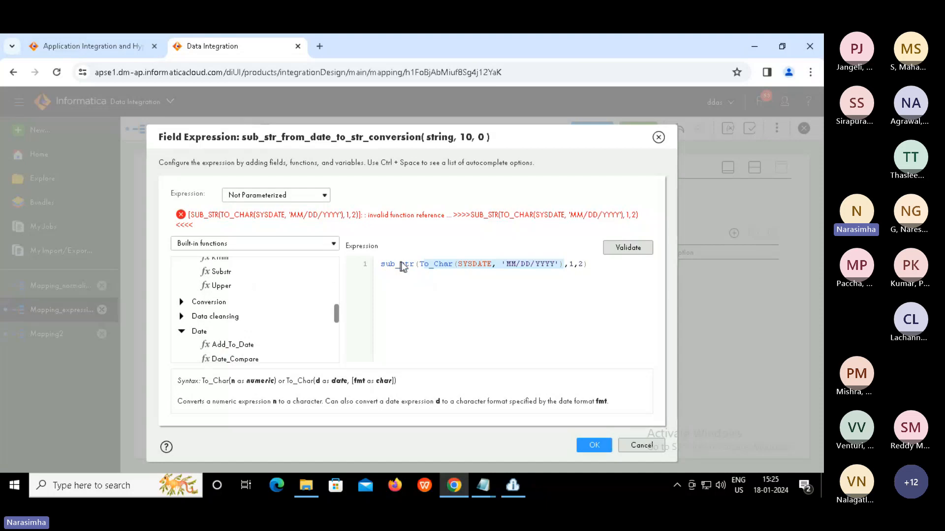
Replace the sub_str name with the built-in Substr function and validate the expression.
click(401, 265)
double_click(402, 266)
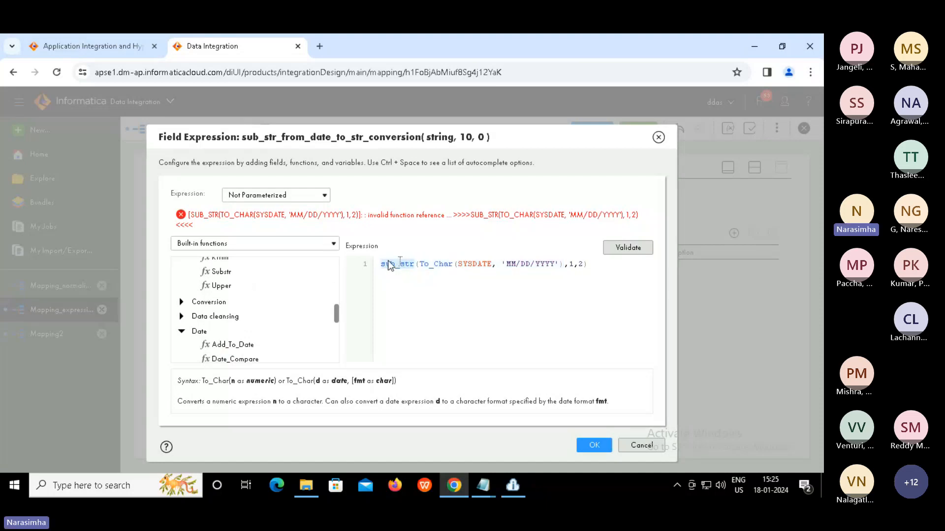
double_click(221, 273)
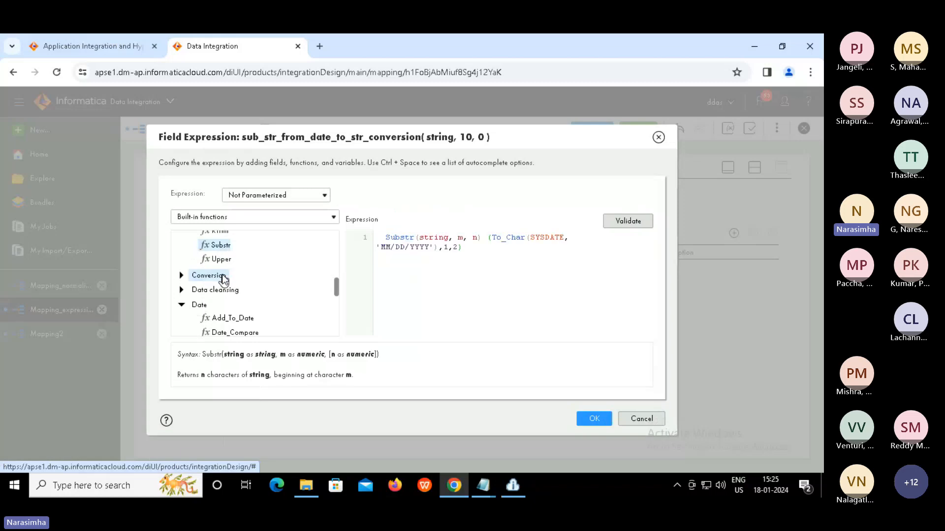
click(633, 221)
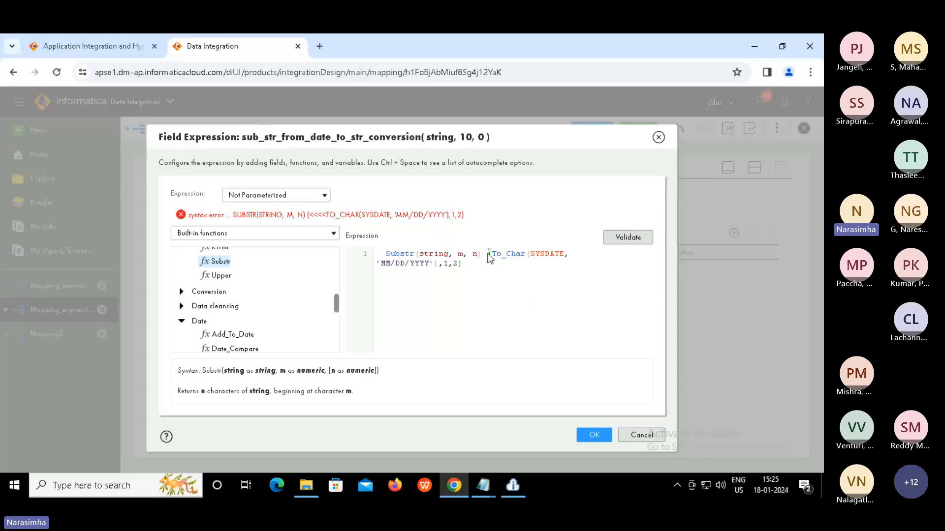
Delete the placeholder arguments (string, m, n) after Substr, then validate and accept the expression.
key(shift+Left)
key(shift+Left)
key(shift+Left)
key(shift+Left)
key(shift+Left)
key(shift+Left)
key(shift+Left)
key(shift+Left)
key(shift+Left)
key(shift+Left)
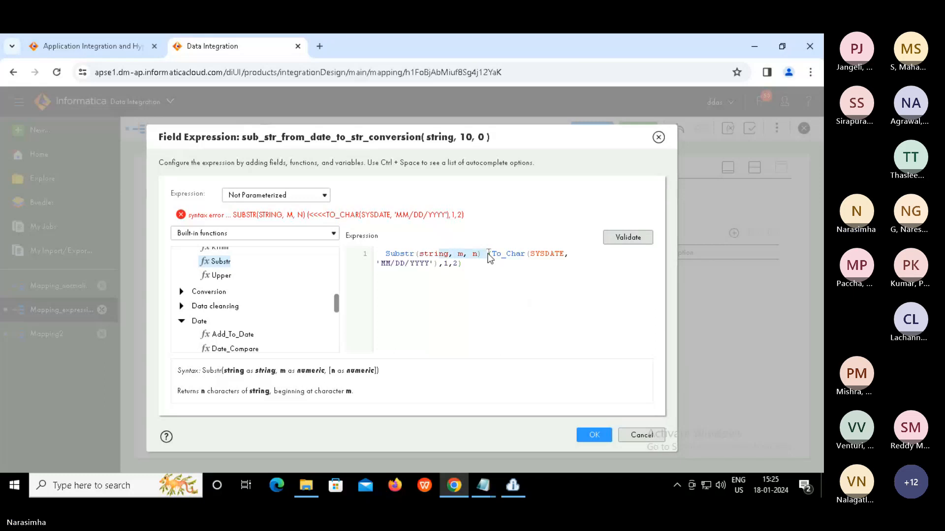
key(shift+Left)
key(shift+Left)
key(shift+Left)
key(shift+Left)
key(shift+Left)
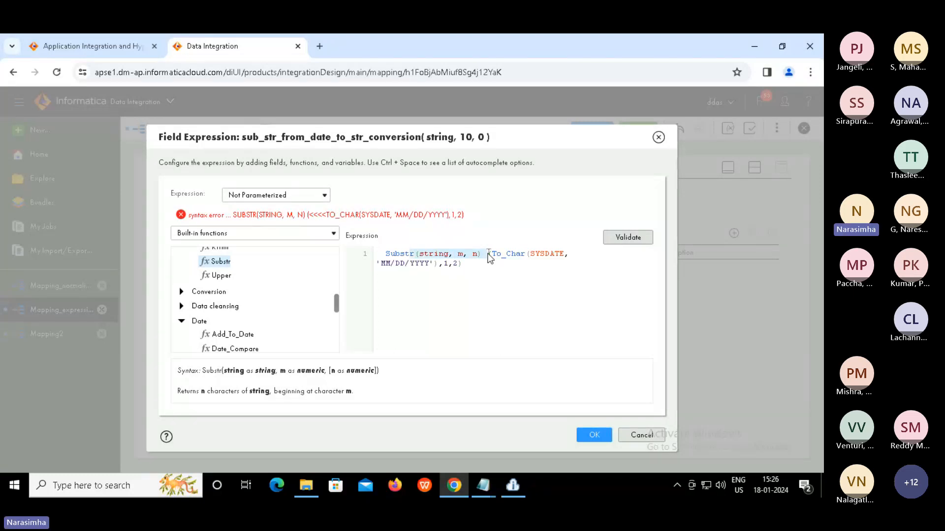
key(shift+Right)
key(Delete)
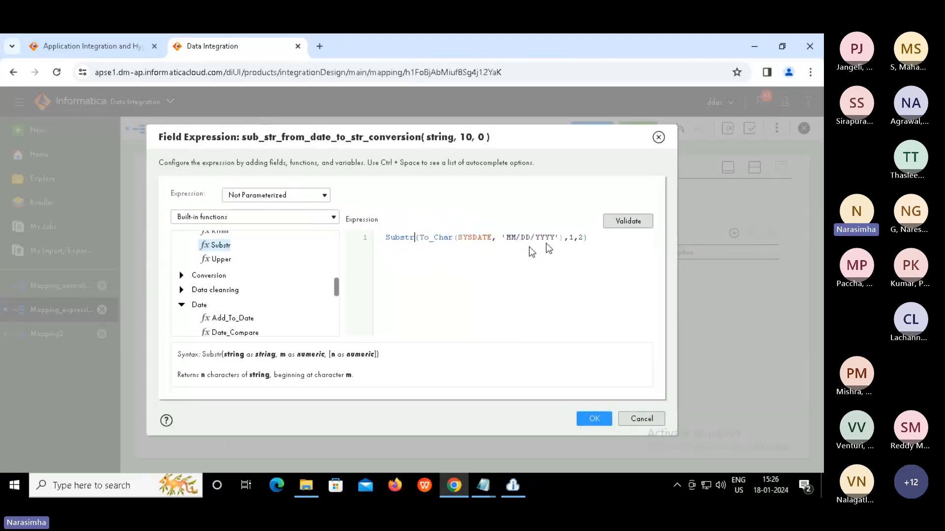
click(619, 223)
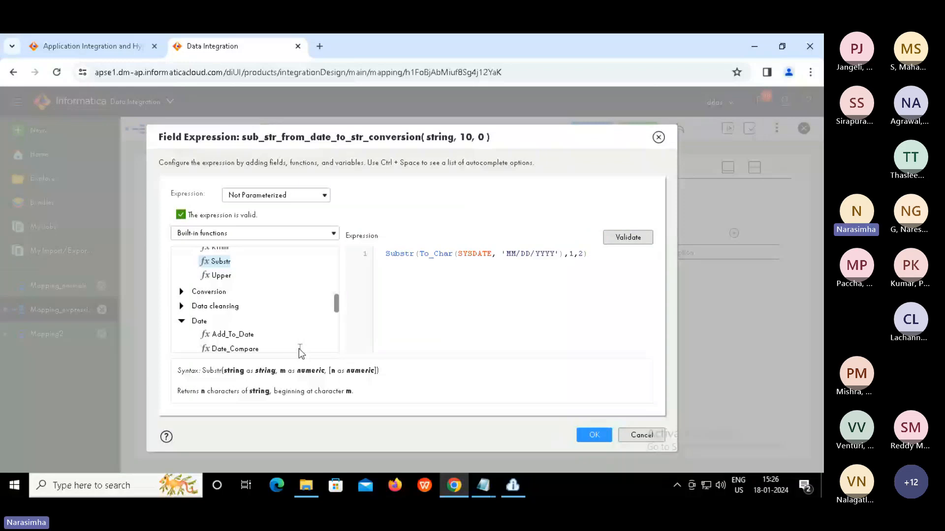
drag(203, 370, 227, 370)
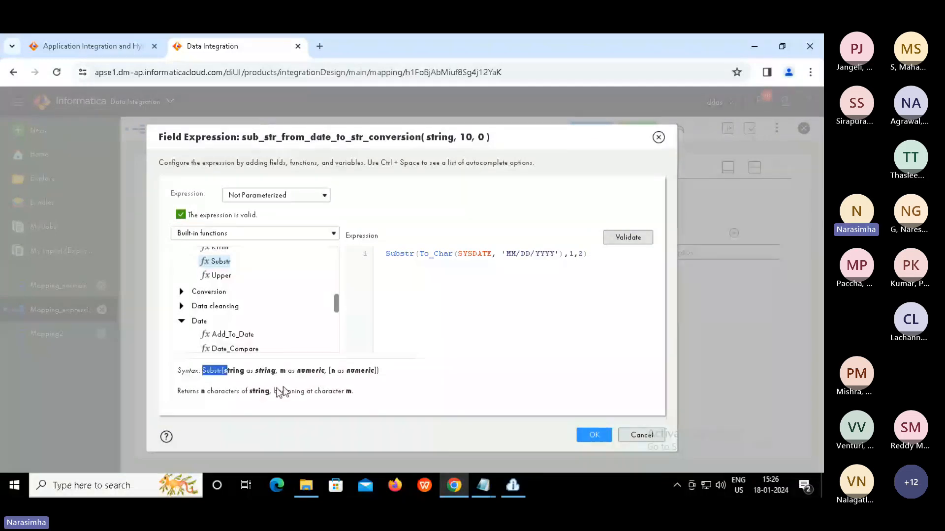
click(480, 338)
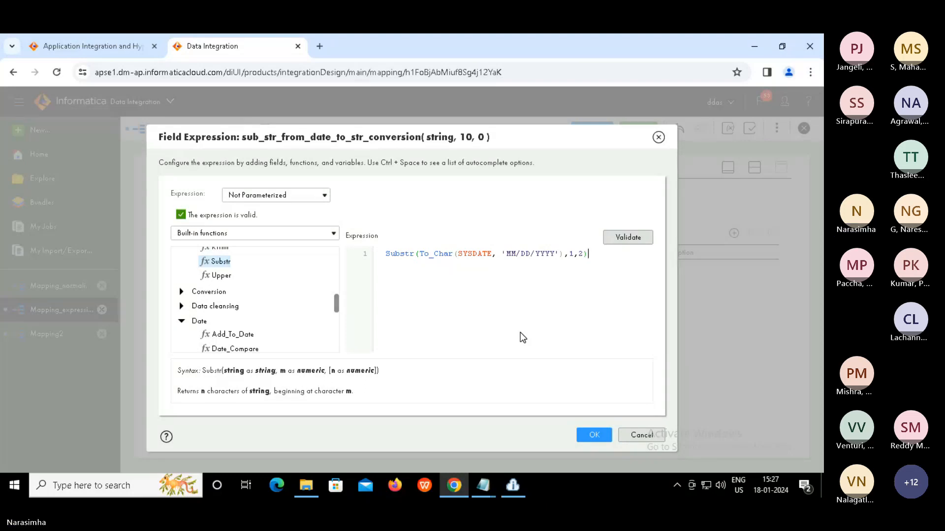
click(594, 436)
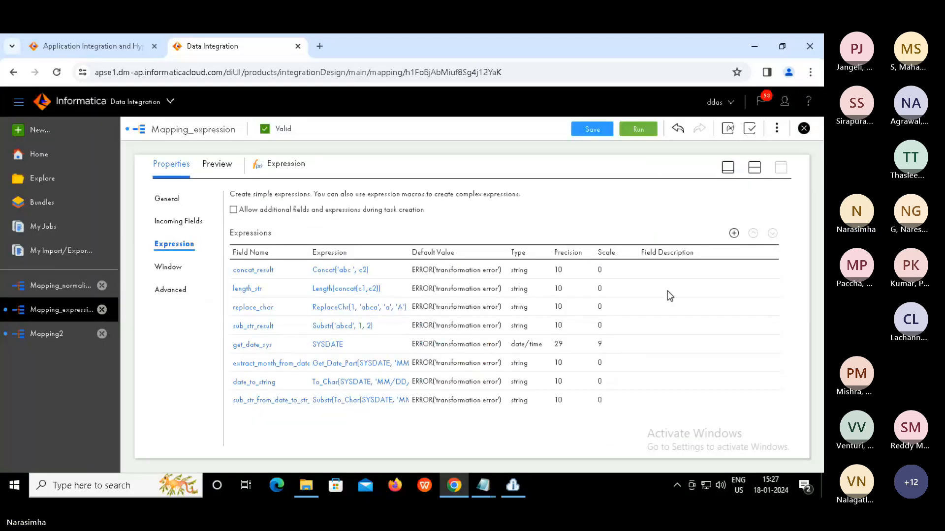
Restore the split view of the mapping, then save and run Mapping_expression.
click(754, 167)
click(591, 131)
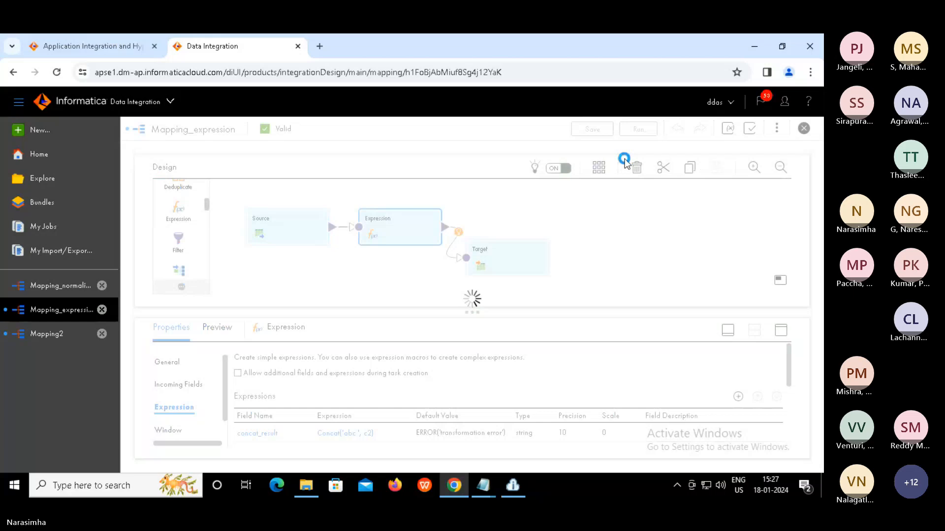
click(640, 130)
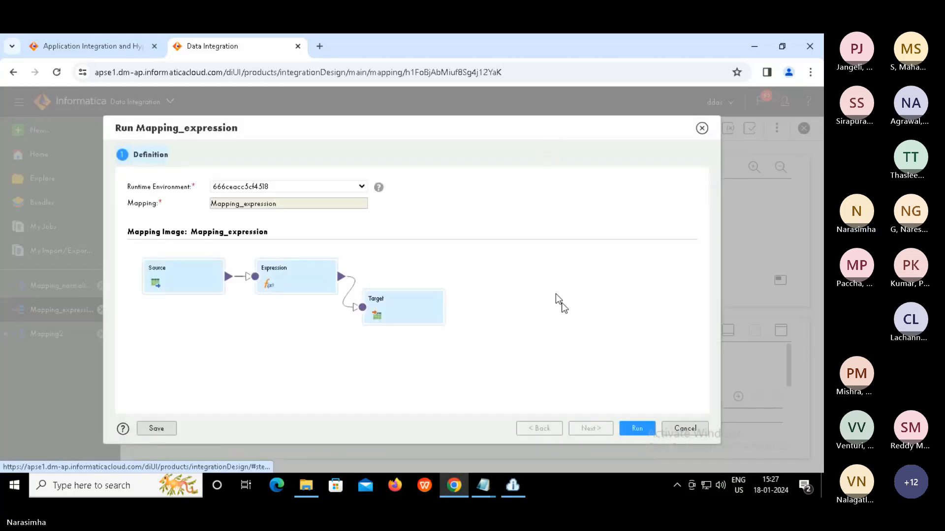
click(640, 428)
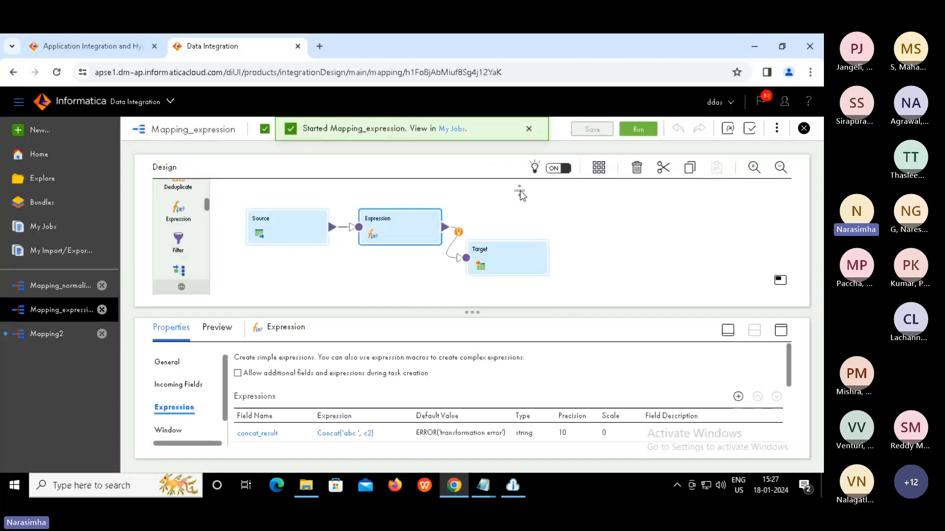
View the Mapping_expression run in the job list and refresh its status.
click(449, 131)
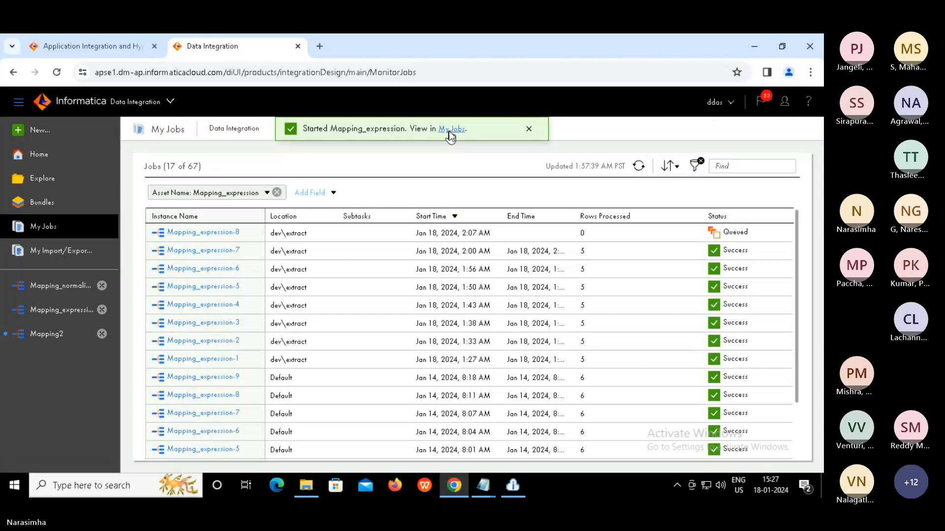
click(529, 134)
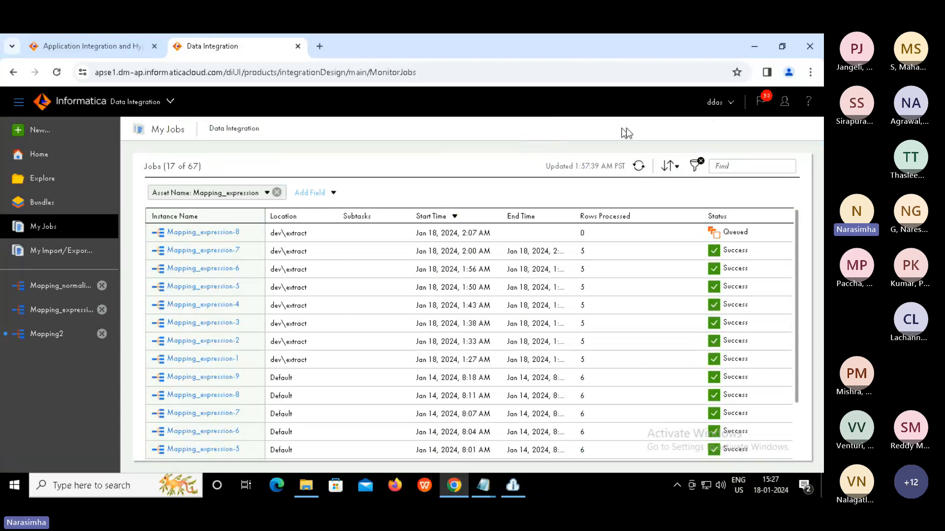
click(638, 166)
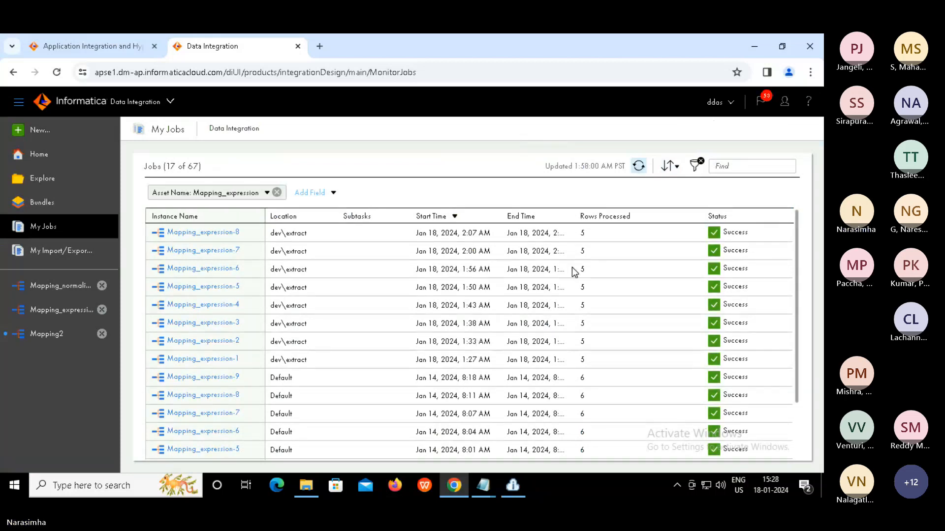
Switch to File Explorer, open expression_tgt from the Target folder and compare the first row's substring value with its date string.
click(310, 485)
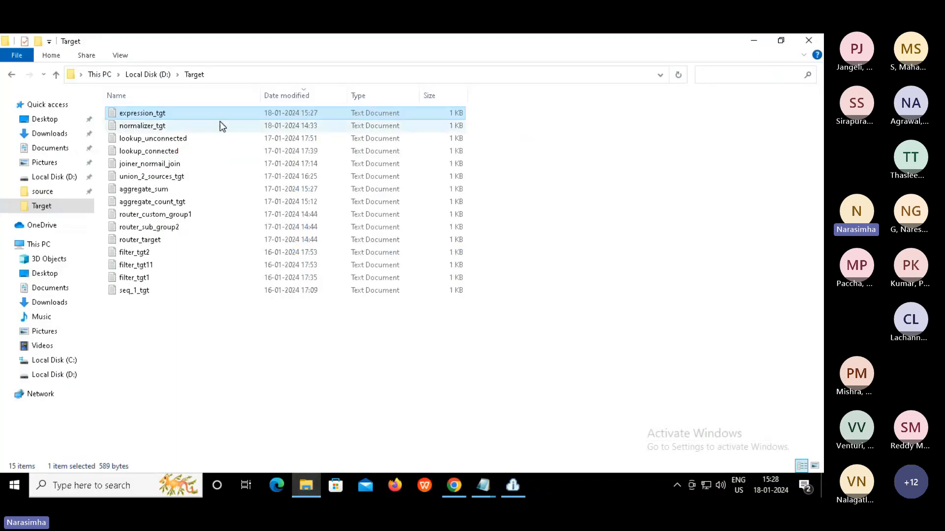
key(Return)
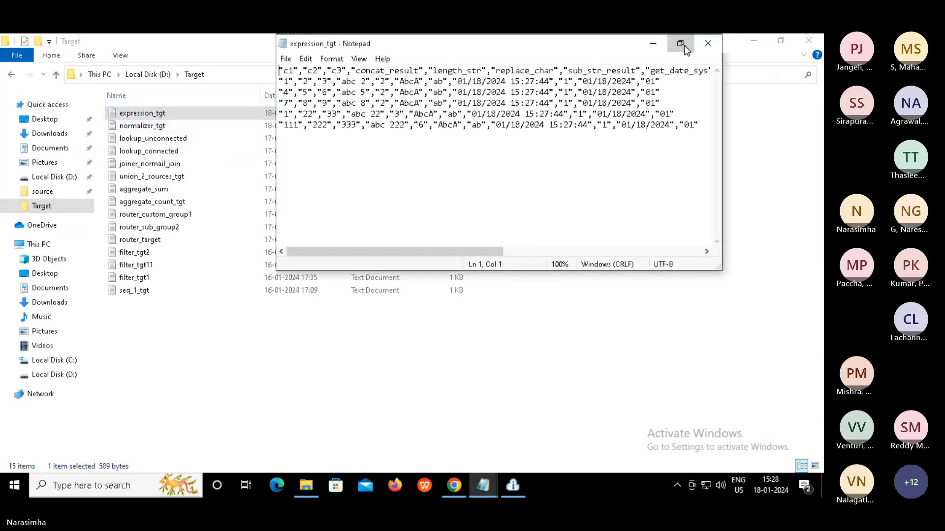
click(684, 45)
drag(365, 77, 383, 77)
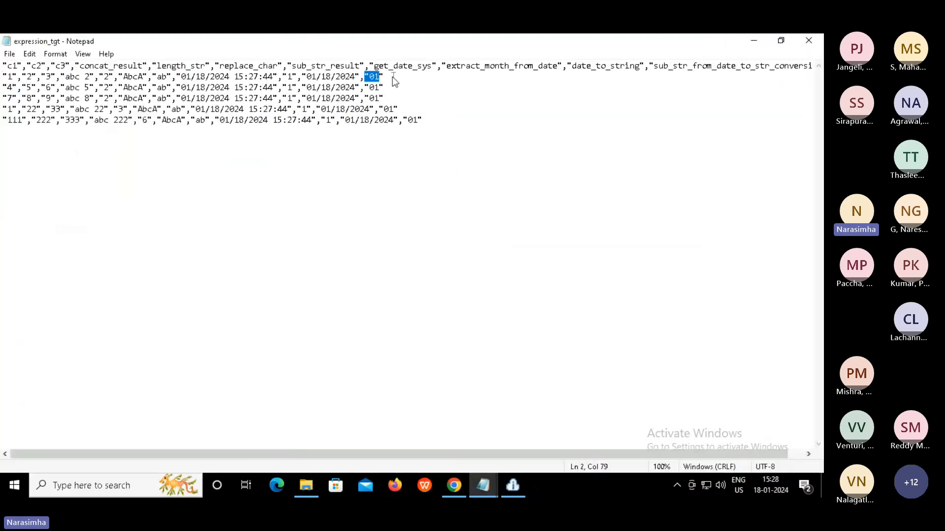
click(308, 77)
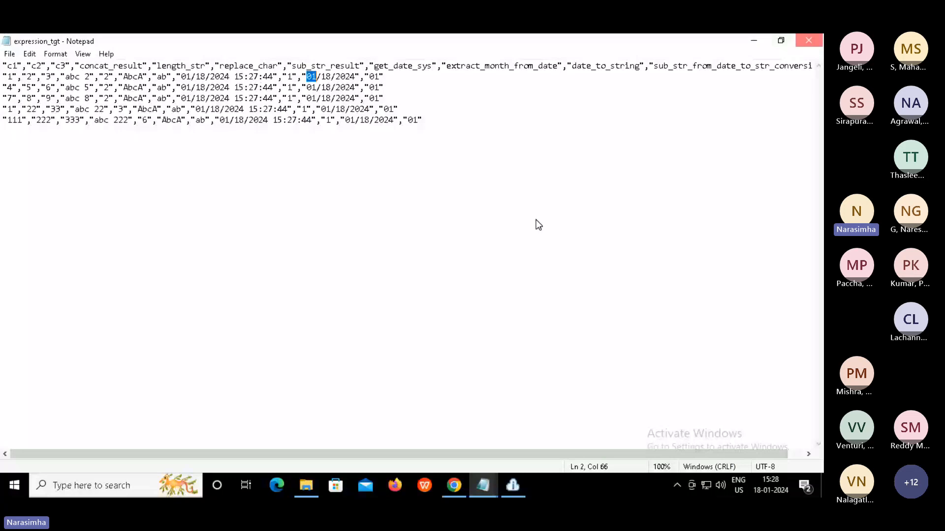
click(483, 486)
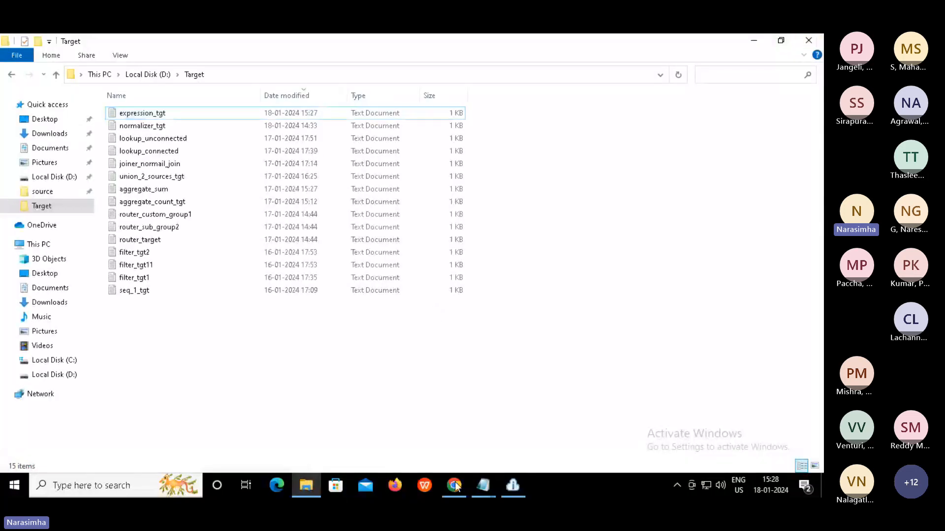
Switch back to Chrome and add an integer output field named ceil_result to Mapping_expression's Expression transformation.
click(454, 486)
click(60, 313)
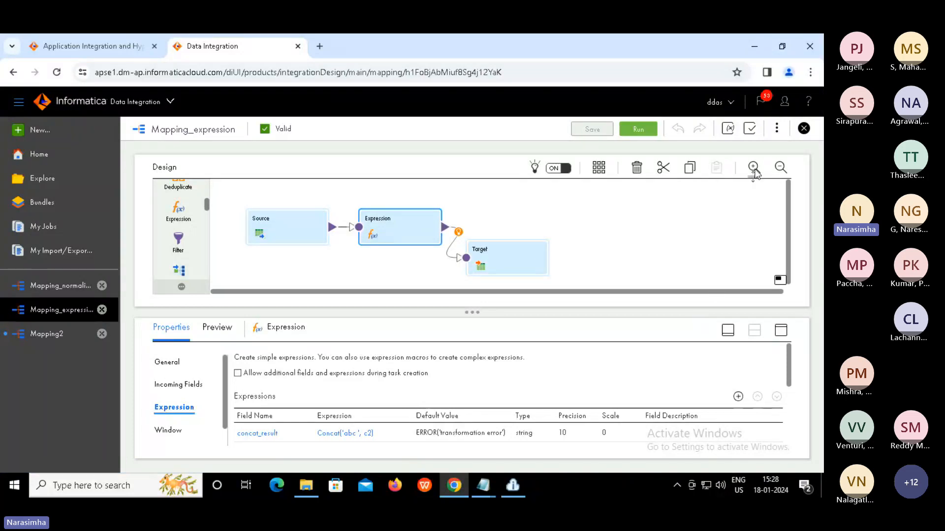
click(781, 330)
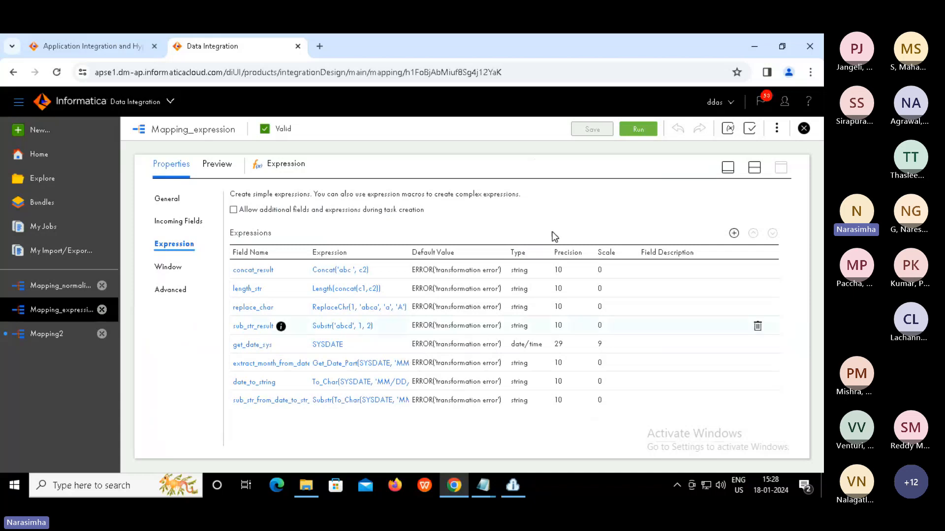
click(734, 233)
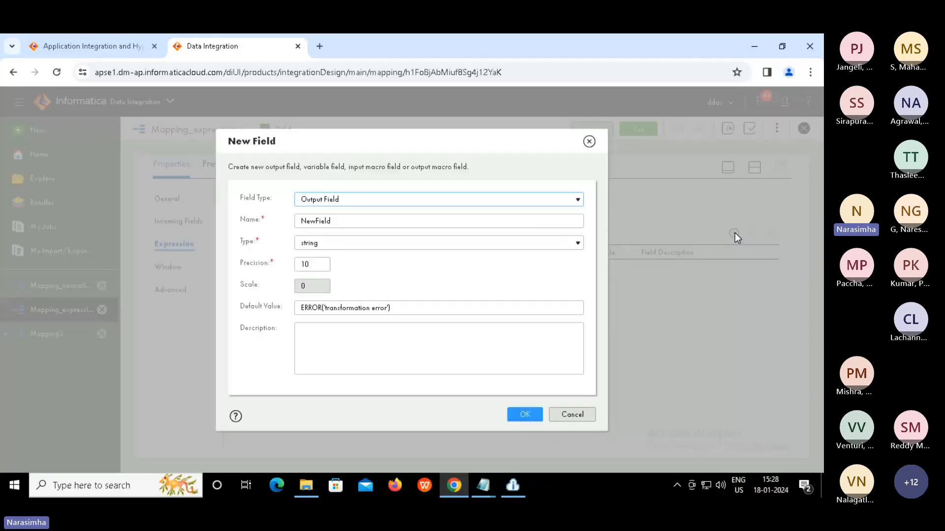
click(328, 222)
double_click(328, 224)
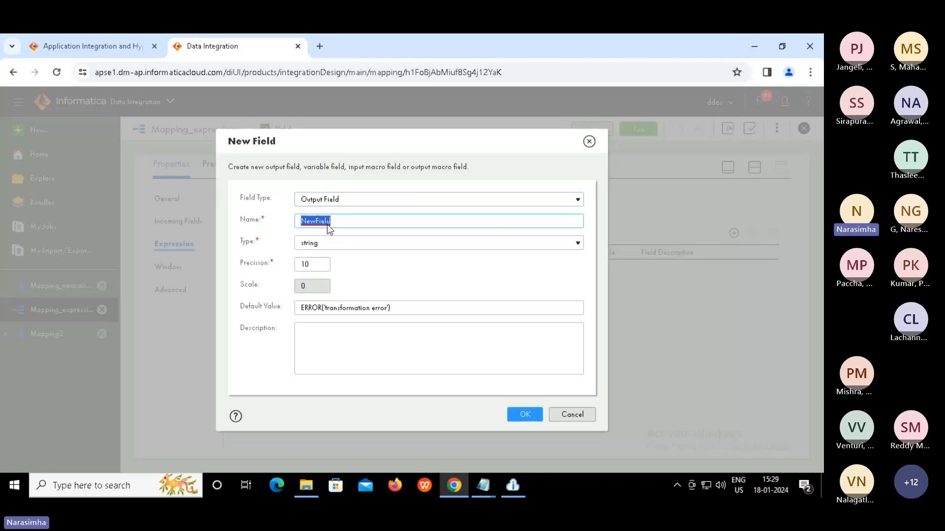
text(ceil_result)
click(333, 244)
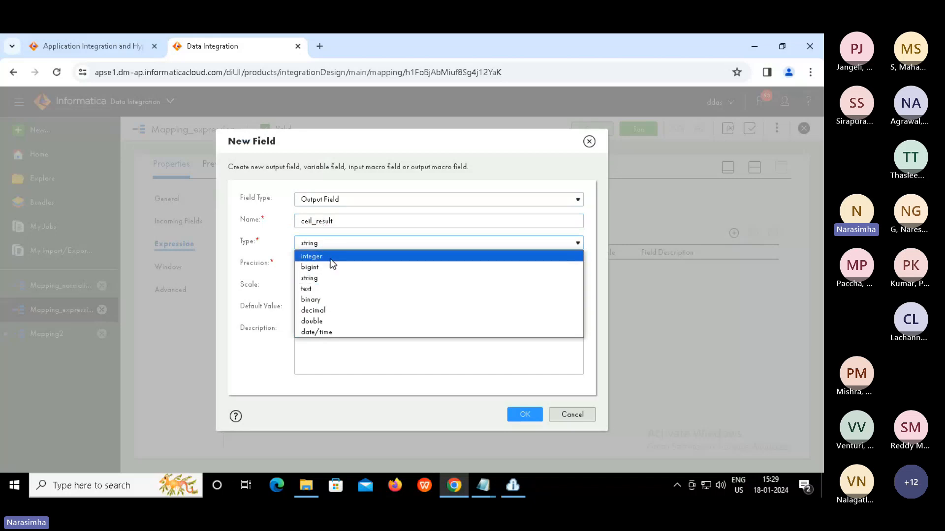
click(330, 259)
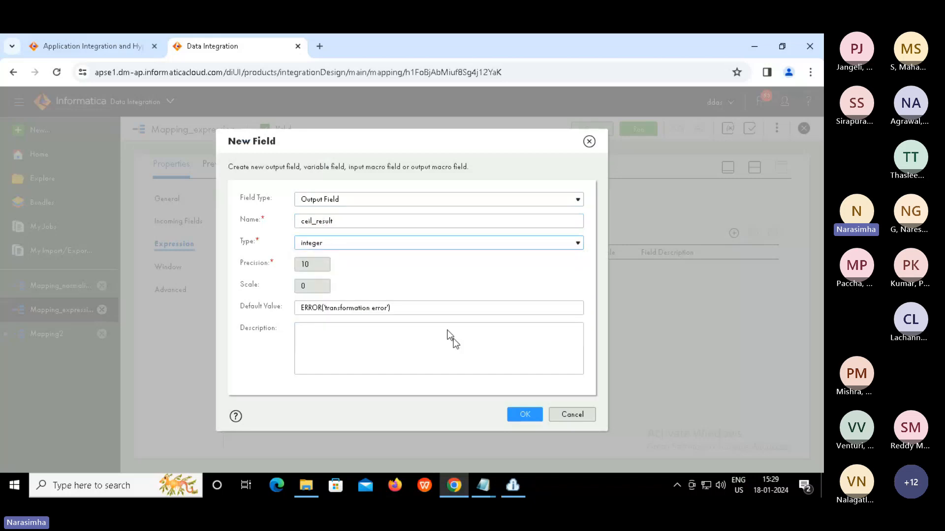
click(518, 413)
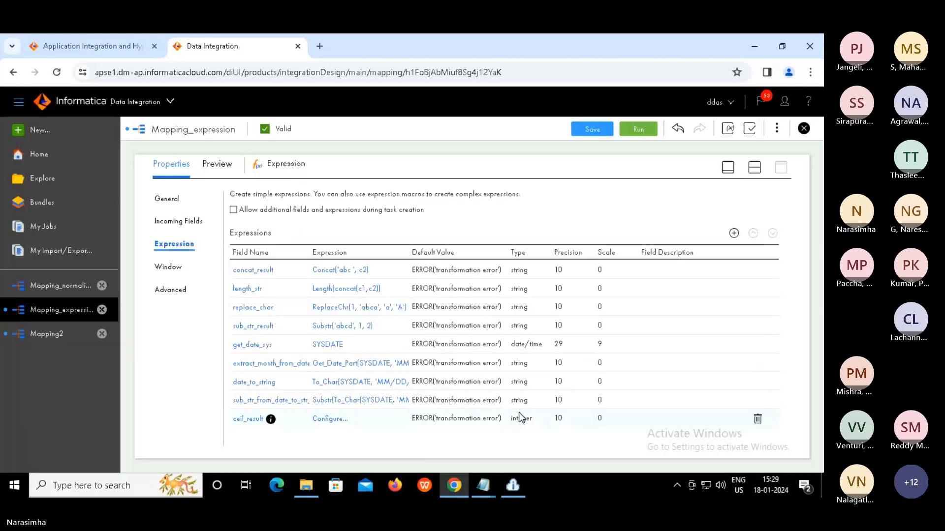
Open the expression configuration of the ceil_result field.
click(333, 420)
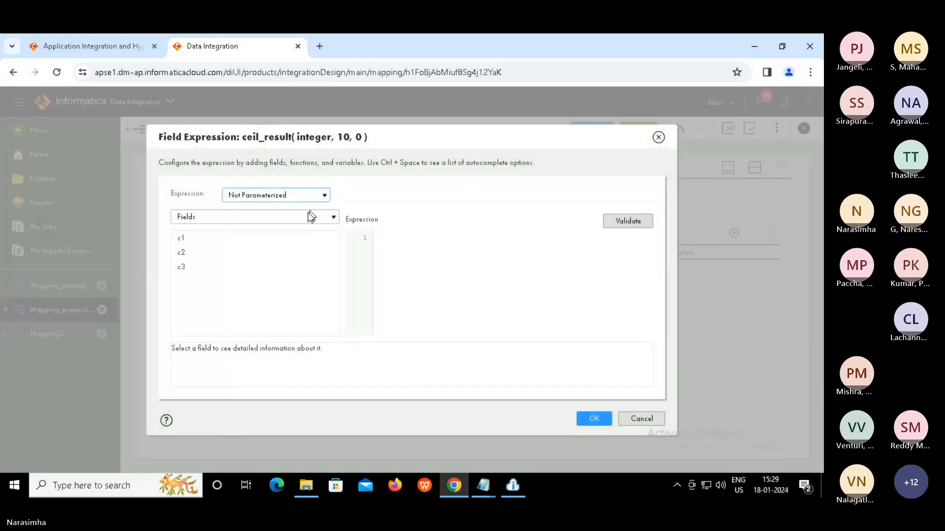
Insert the built-in numerical function Ceil into the expression of the ceil_result field.
click(310, 217)
click(199, 265)
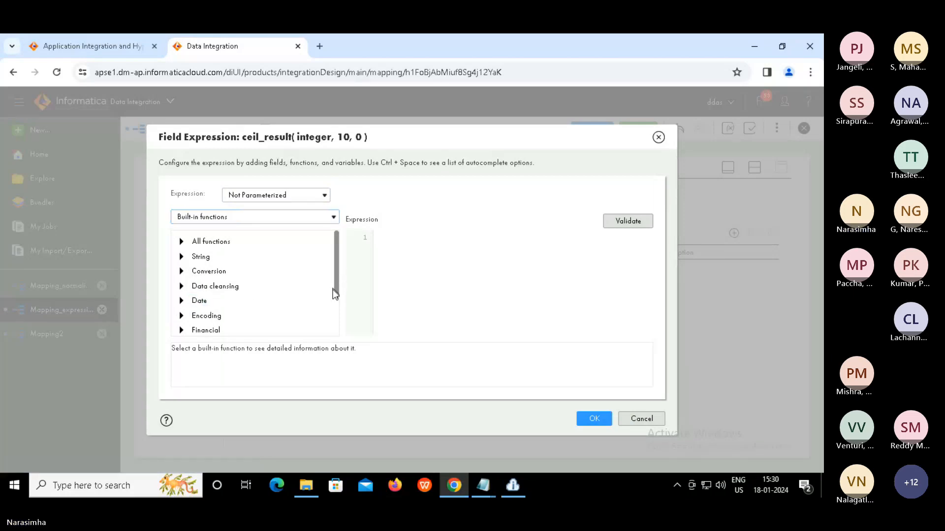
scroll(334, 294, down, 2)
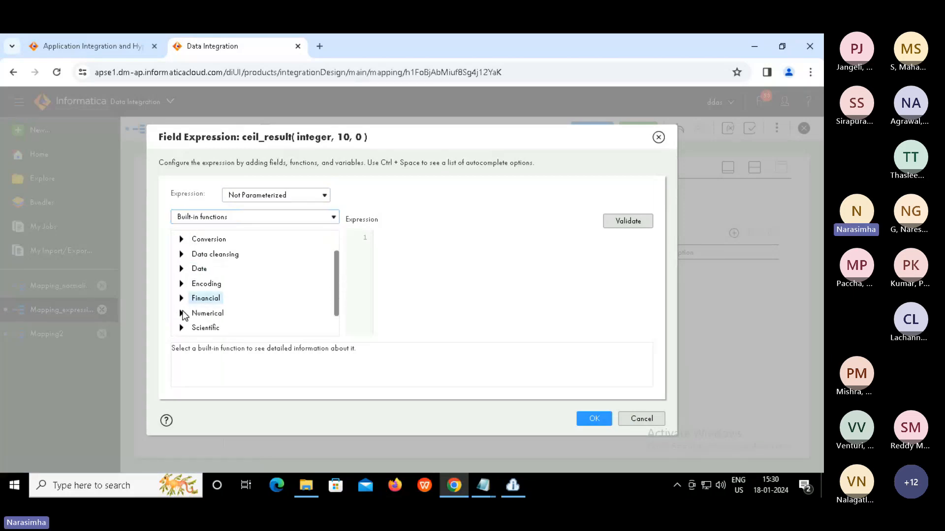
click(181, 314)
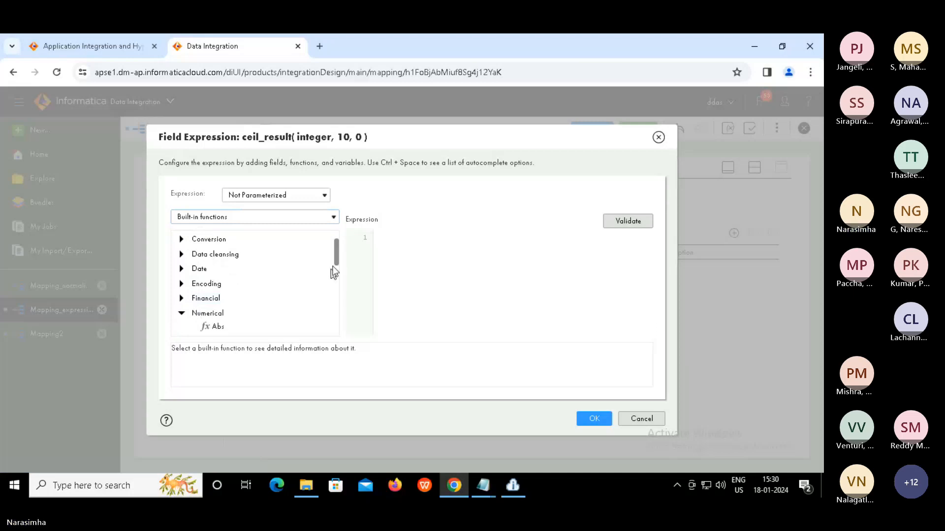
scroll(335, 261, down, 3)
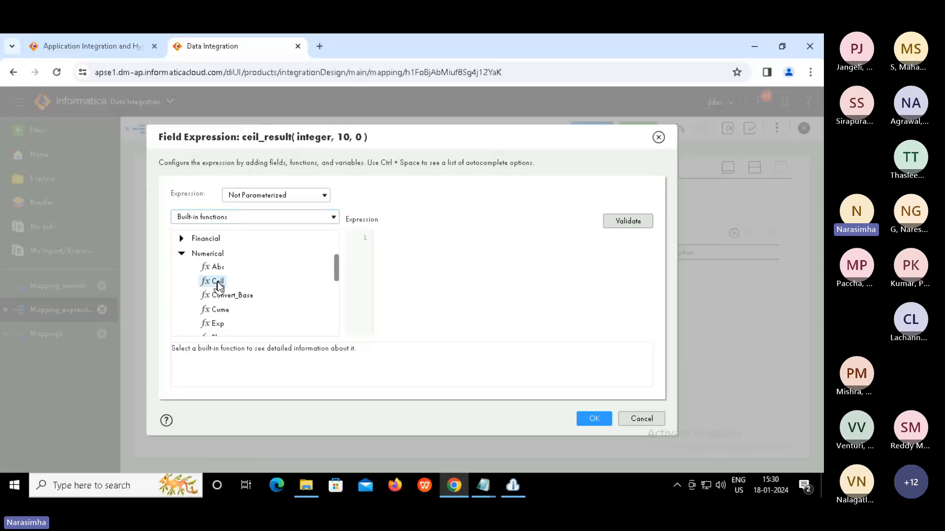
double_click(216, 281)
Replace the Ceil function's argument with 12.3, validate the expression and accept it.
click(407, 239)
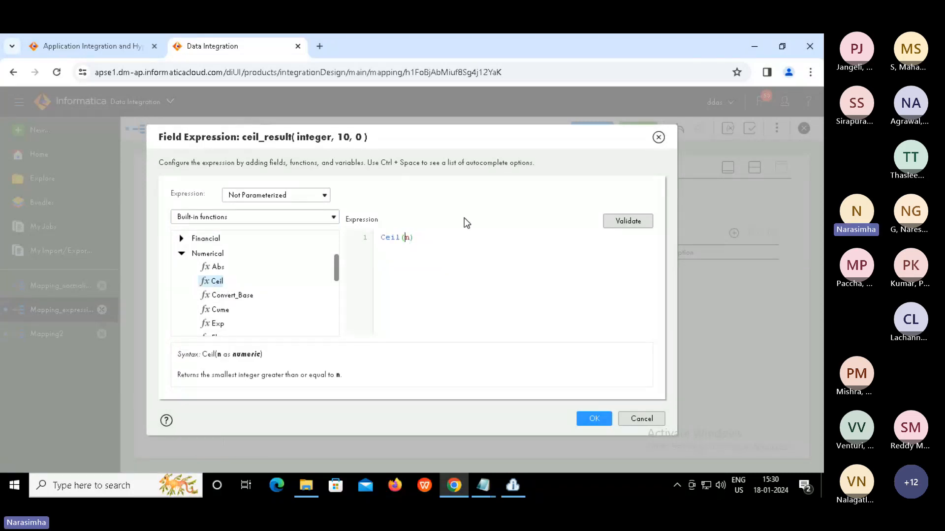
key(Delete)
text(12.3)
click(623, 220)
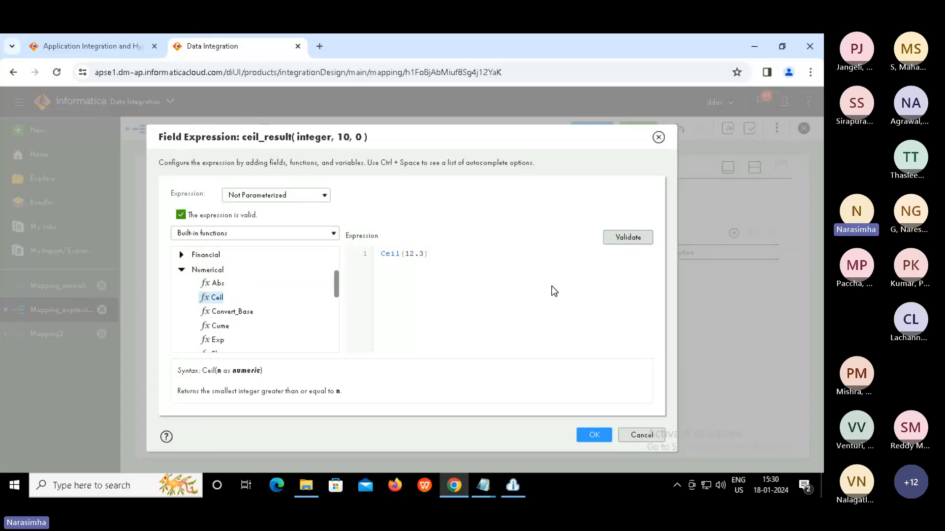
click(593, 435)
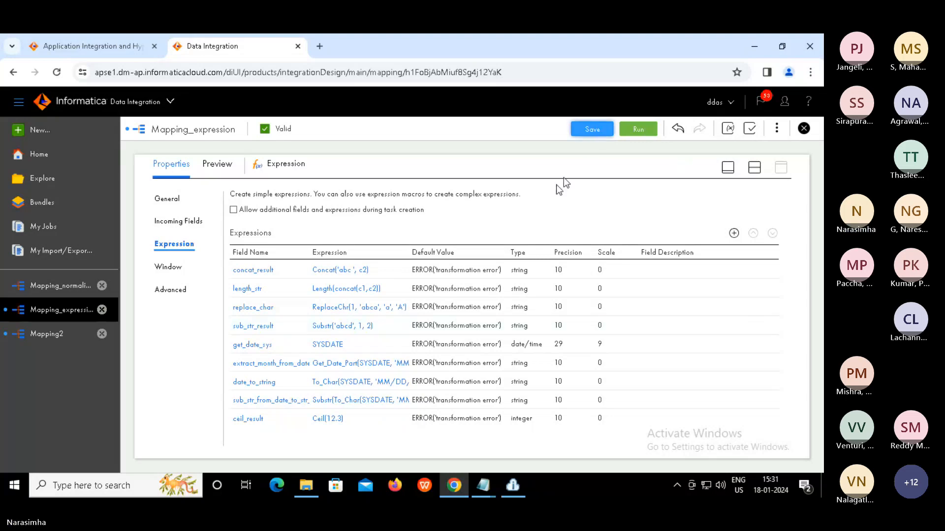
Save and run Mapping_expression, and refresh the jobs list to check the run's status.
click(592, 128)
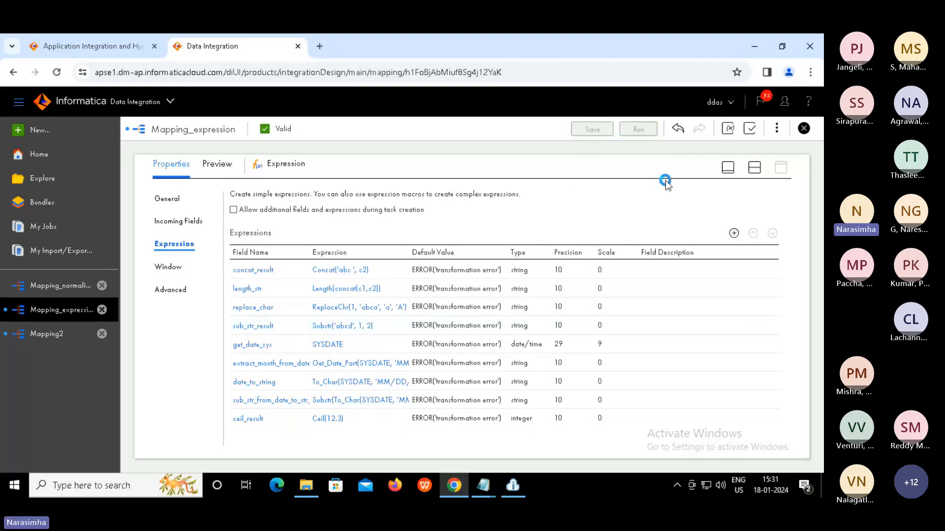
click(754, 168)
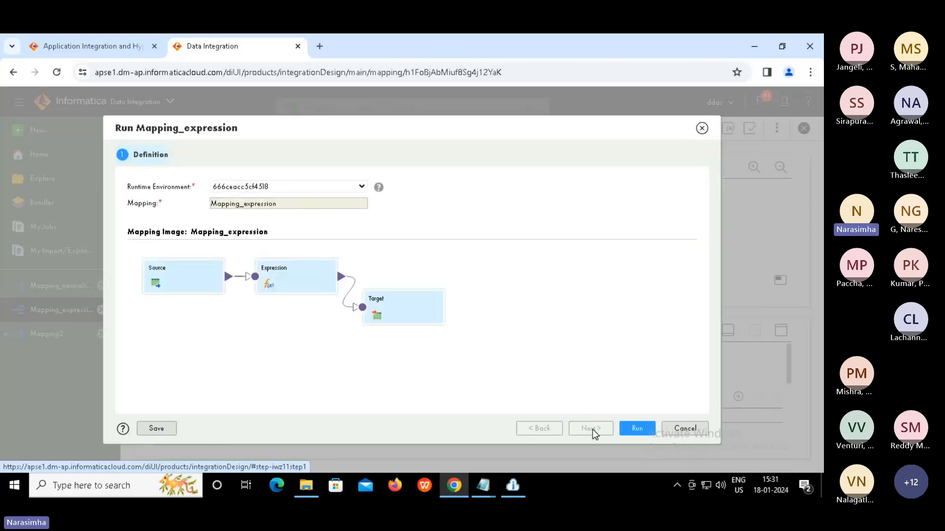
click(637, 429)
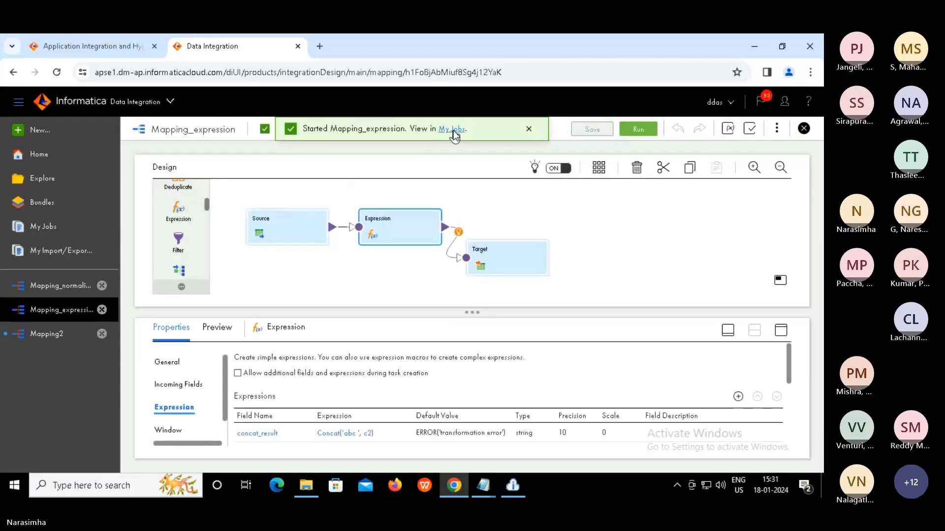
click(453, 130)
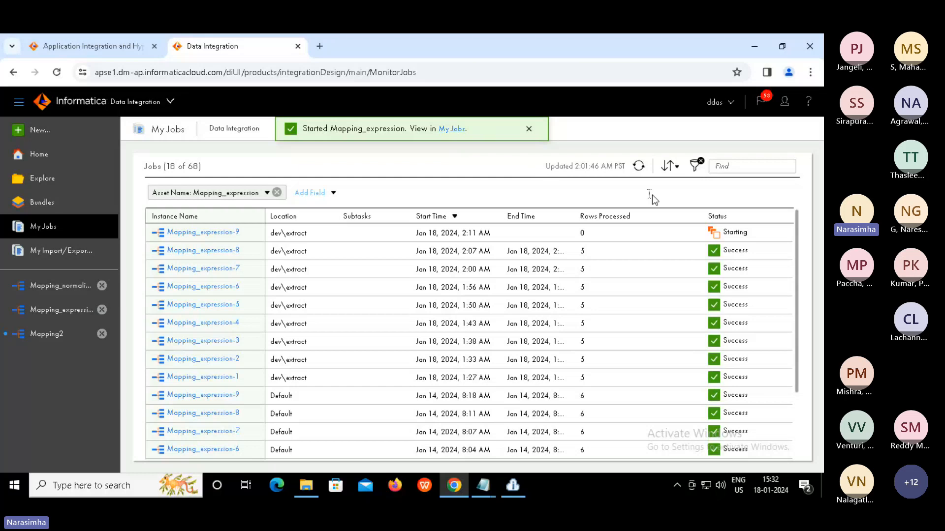
click(639, 167)
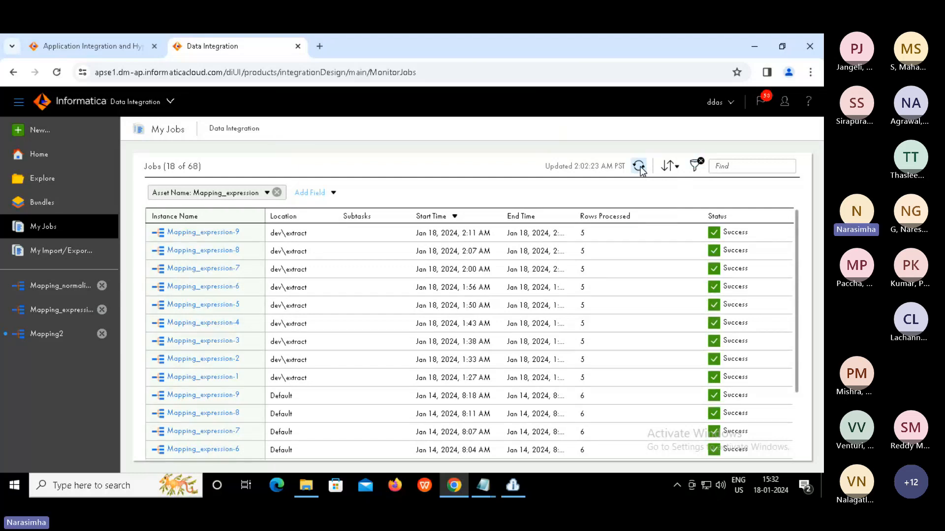
Switch to File Explorer, open expression_tgt from the Target folder, examine the ceil_result values at the row ends, and close the file.
click(306, 487)
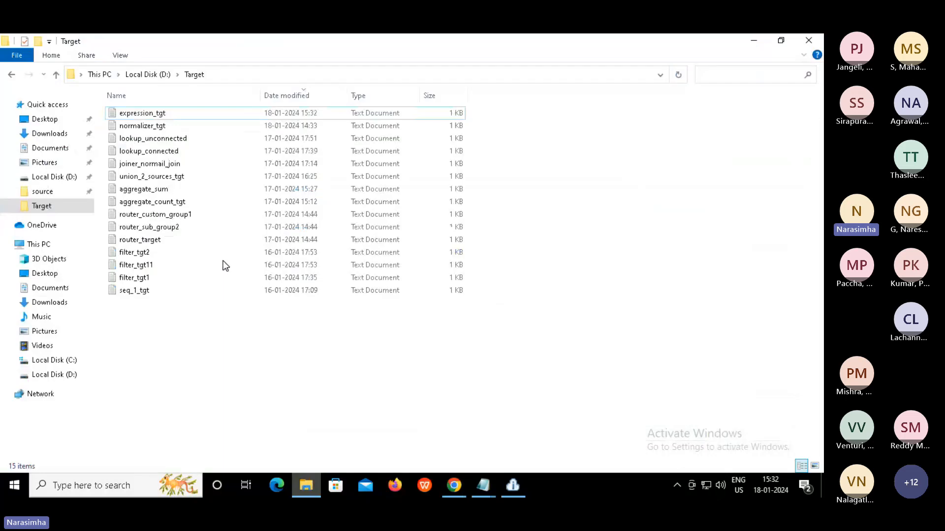
double_click(148, 115)
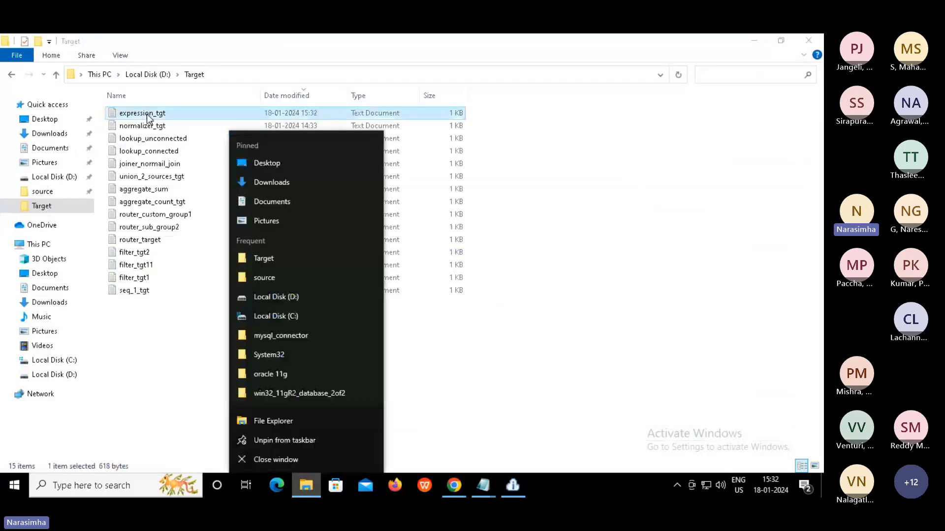
click(539, 141)
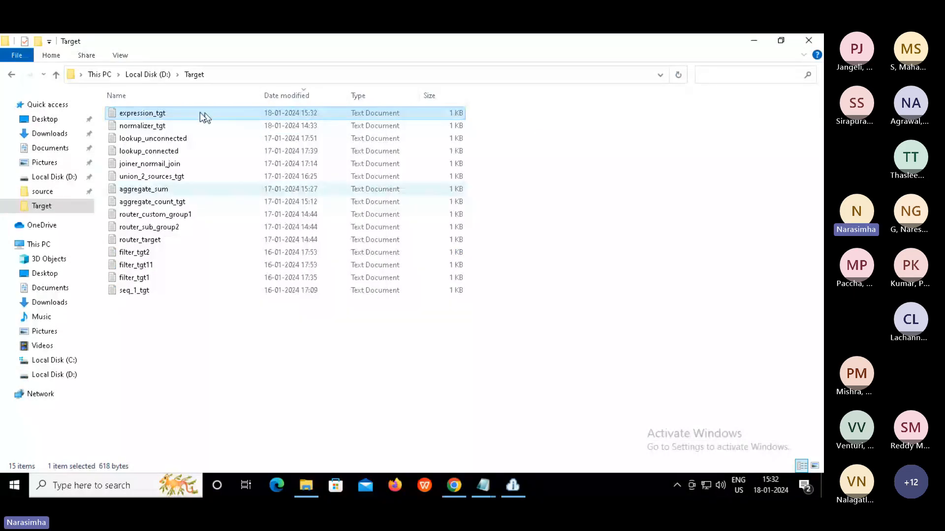
click(483, 485)
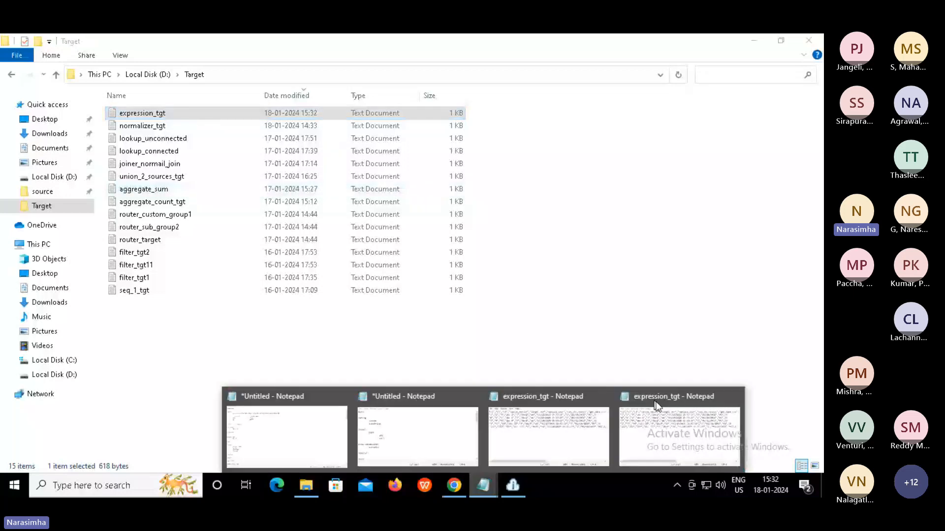
click(656, 406)
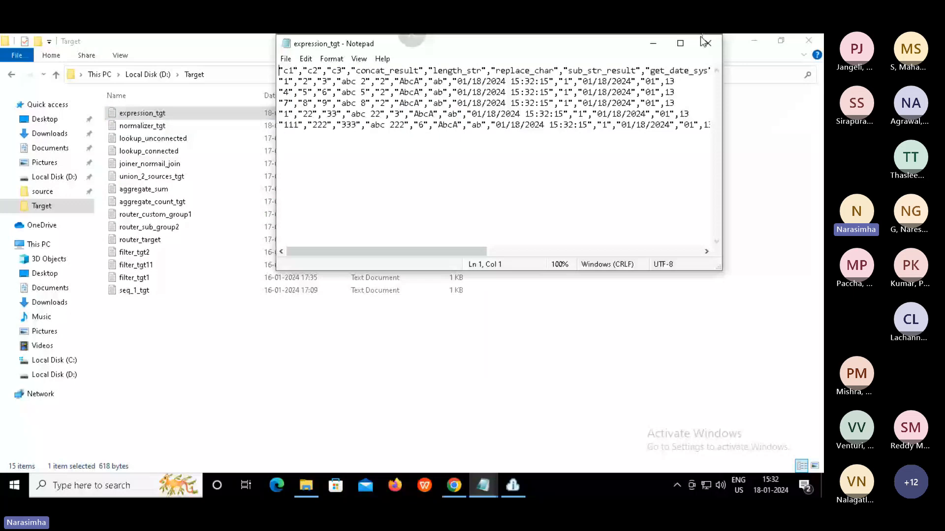
click(681, 44)
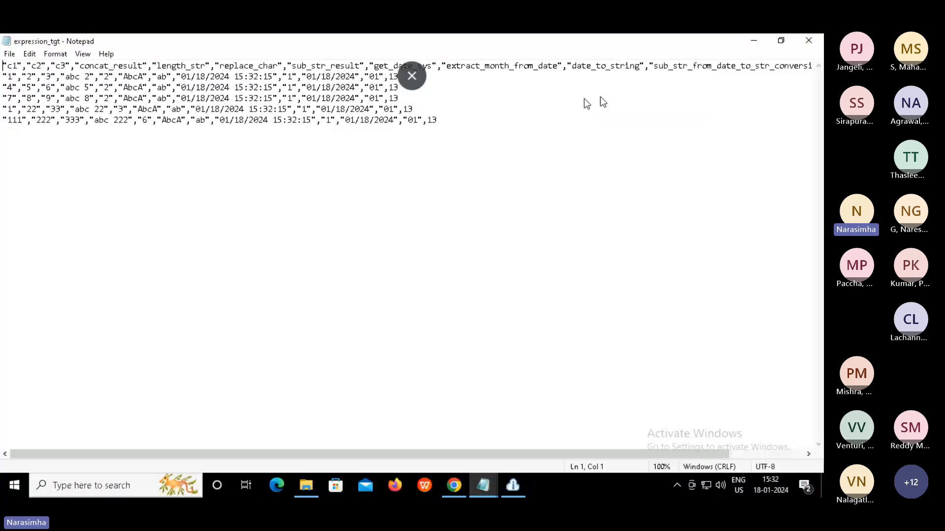
click(428, 120)
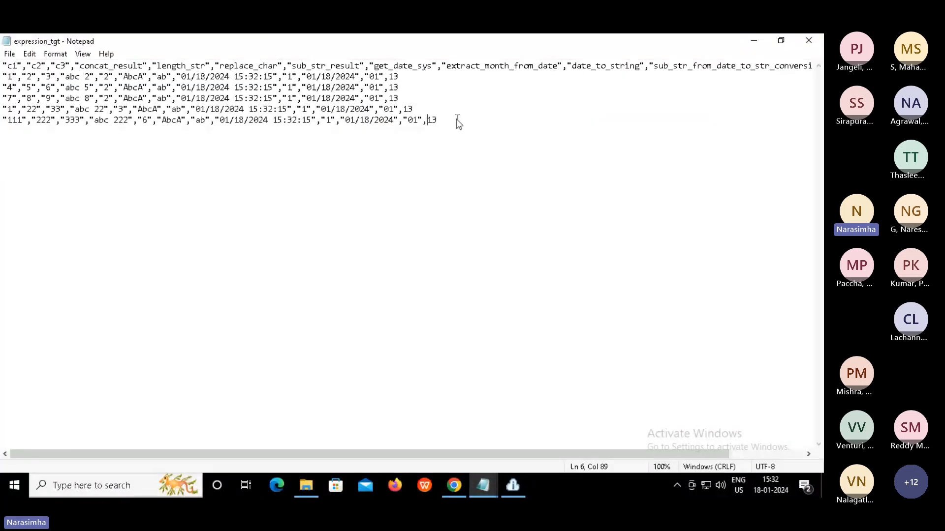
key(shift+End)
click(808, 42)
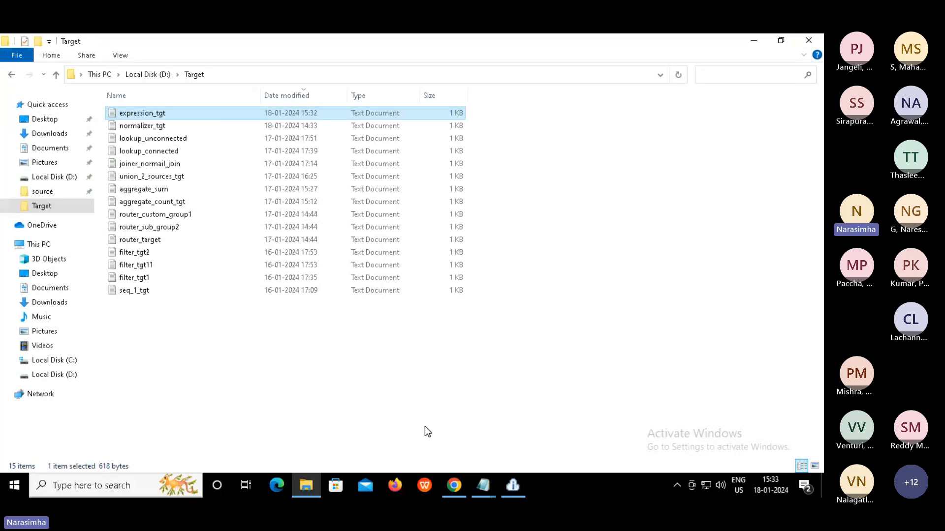
Switch back to Informatica Data Integration and add a second target to Mapping_expression, linked from the Expression transformation.
click(458, 492)
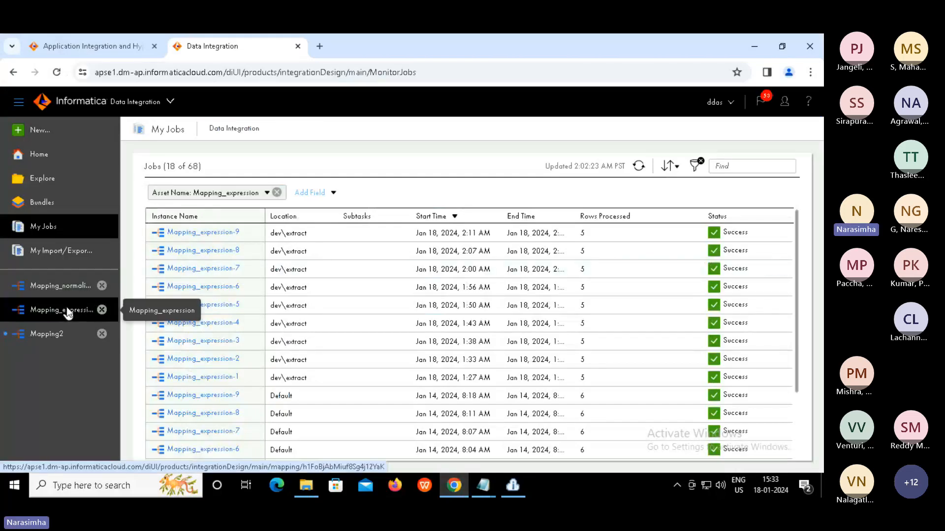
click(40, 131)
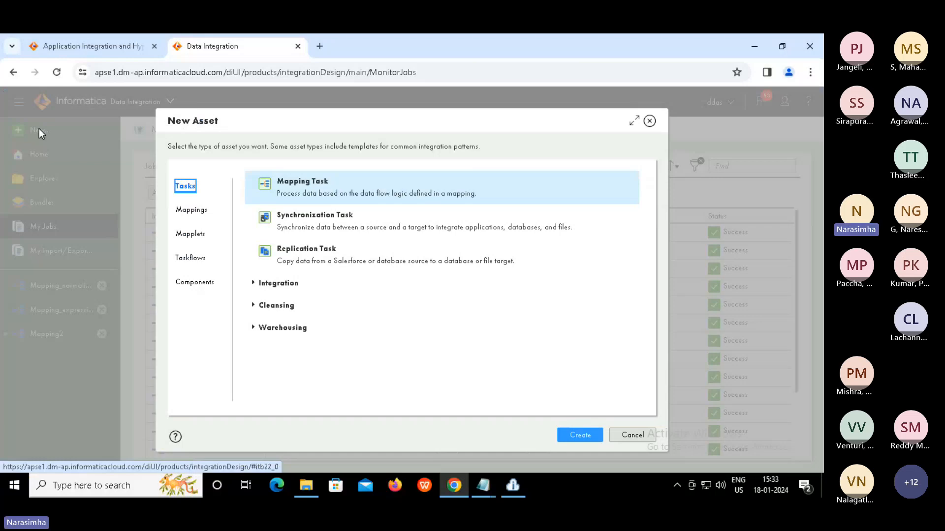
click(635, 436)
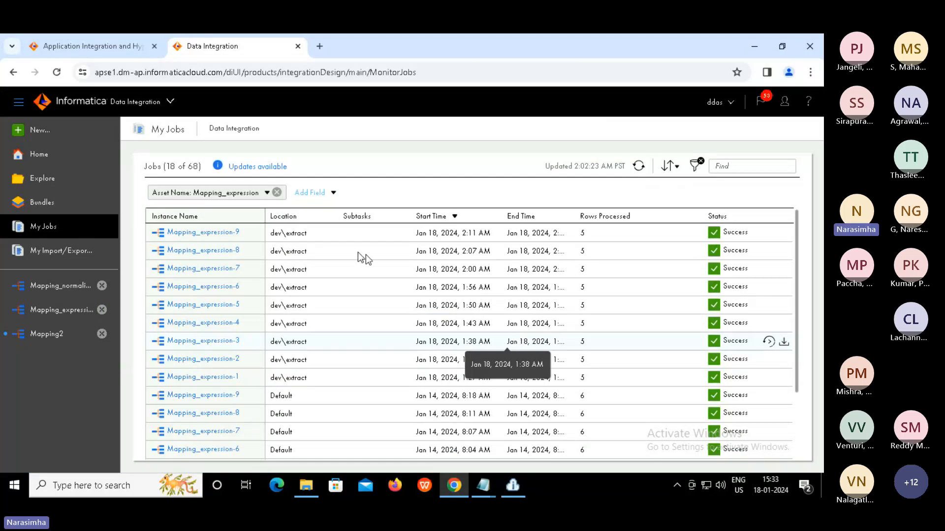
click(69, 305)
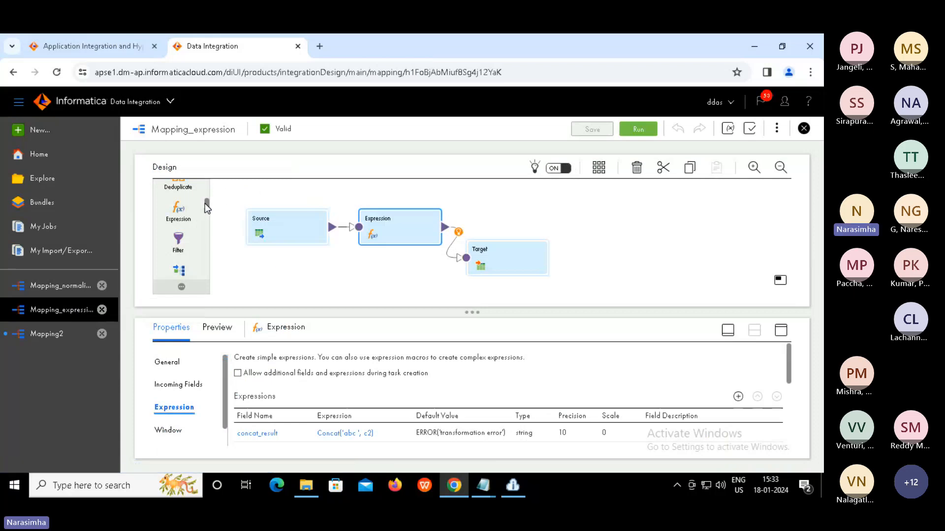
drag(204, 192, 205, 177)
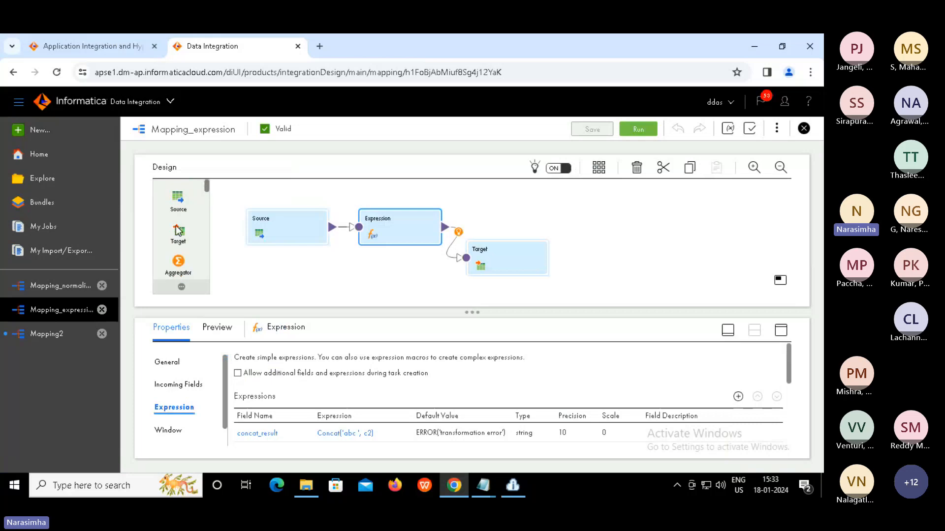
drag(177, 231, 502, 208)
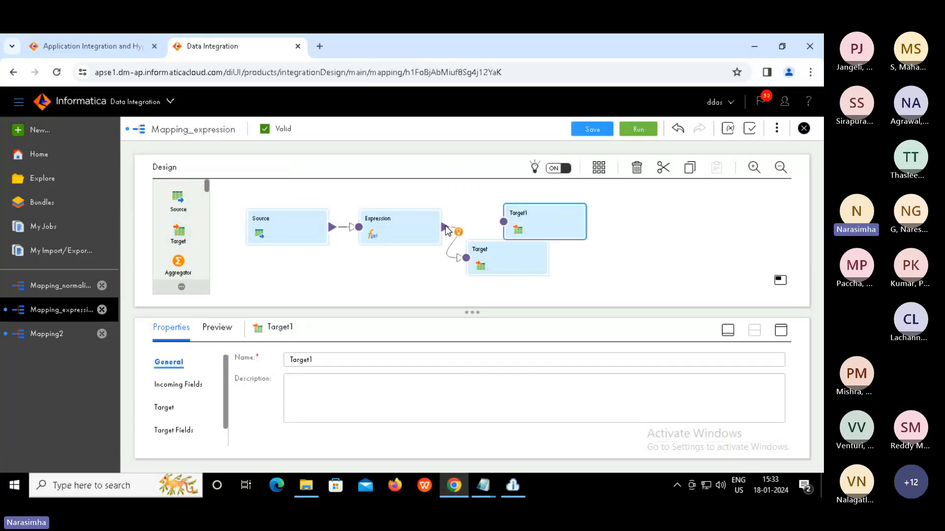
drag(444, 227, 504, 222)
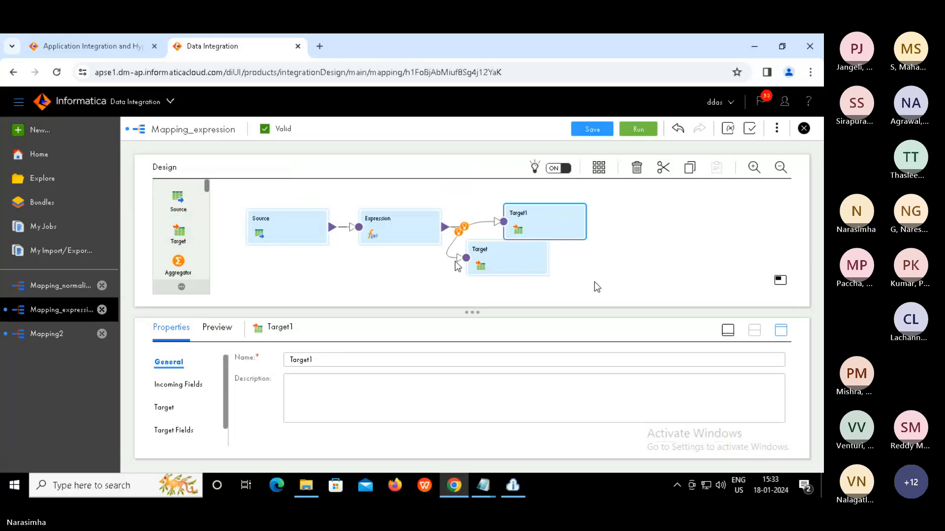
Configure Target1 to use target_file_connection (Flat File) with the existing object filter_tgt1.txt.
click(780, 331)
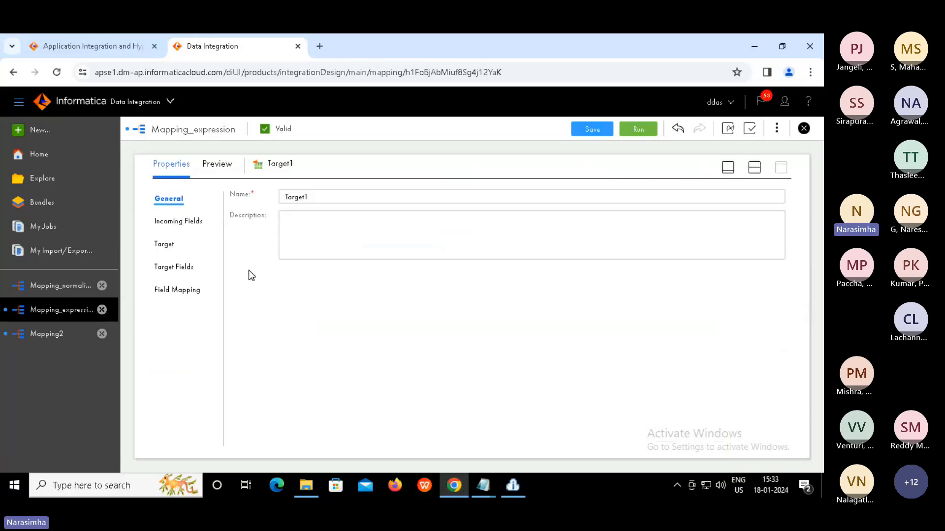
click(167, 247)
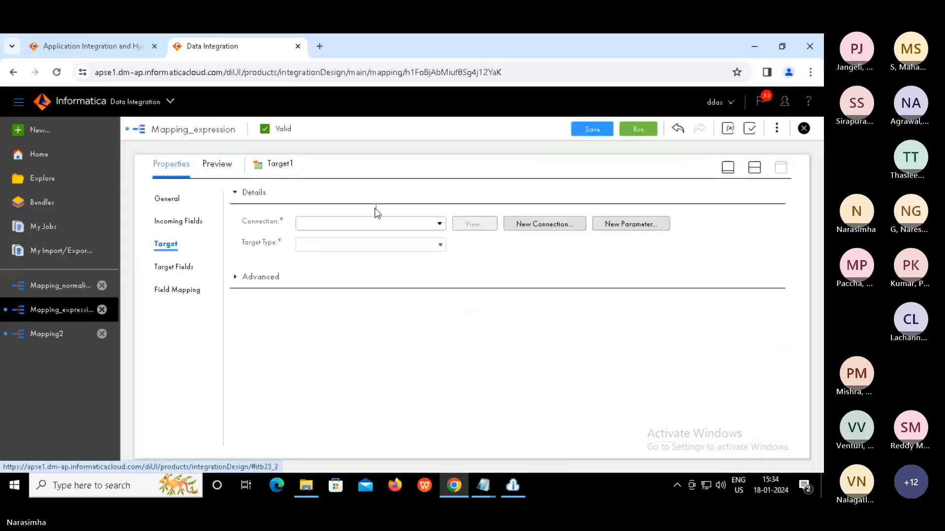
click(439, 225)
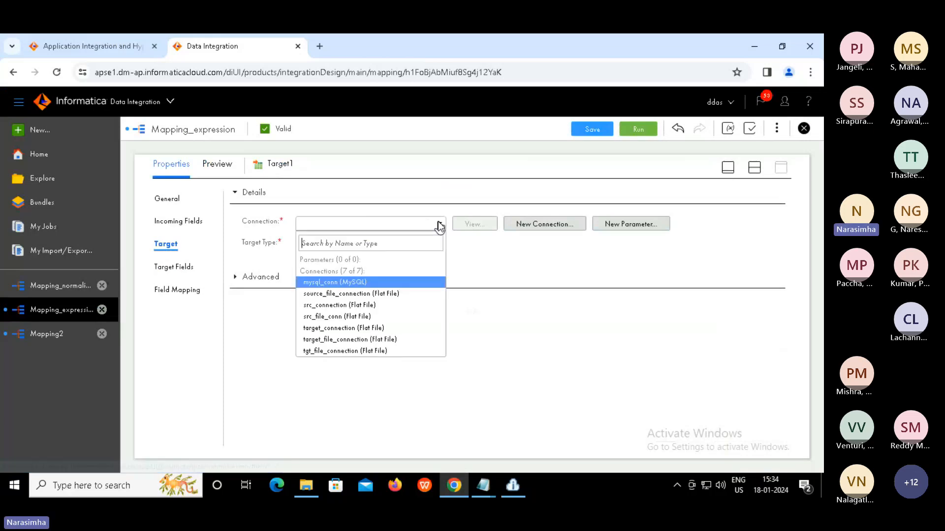
click(345, 340)
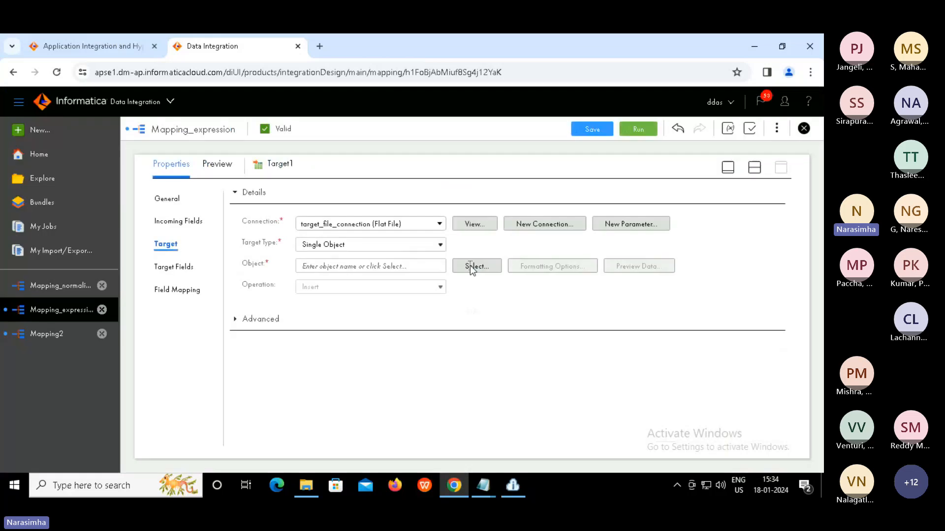
click(472, 266)
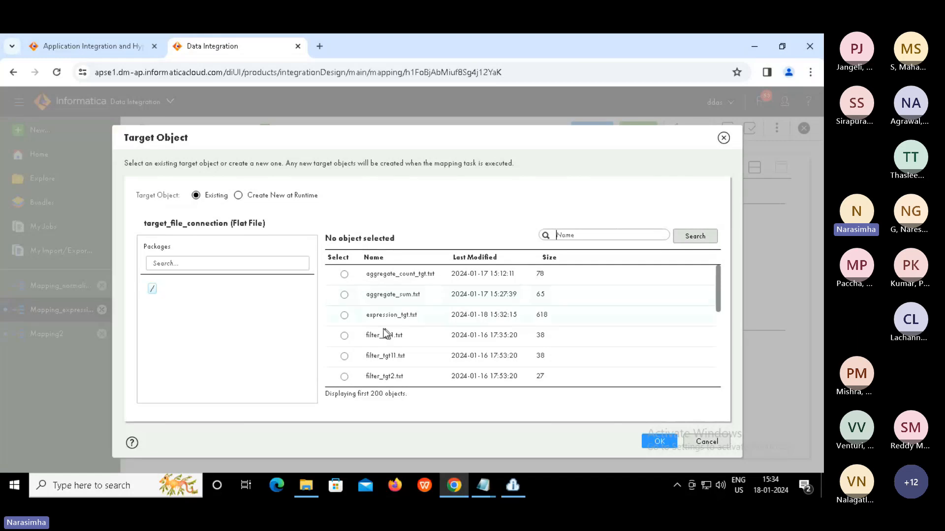
click(345, 336)
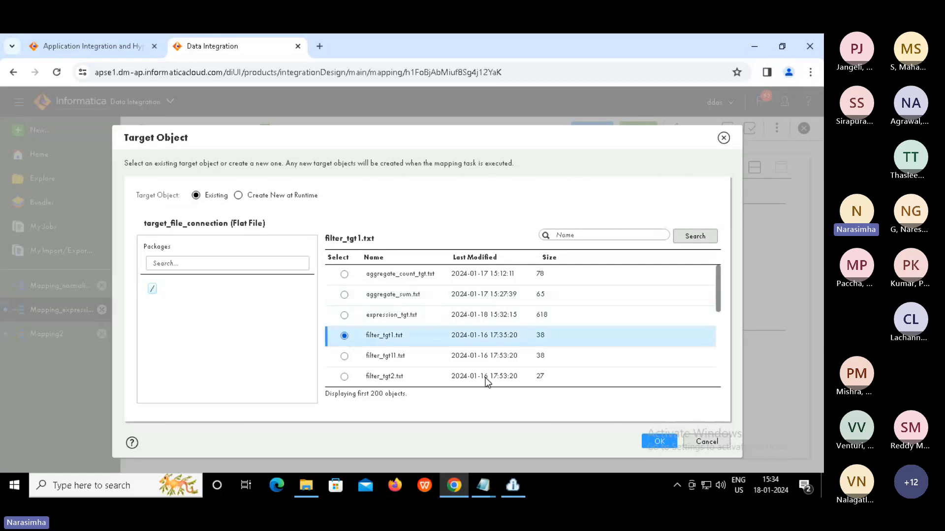
click(654, 442)
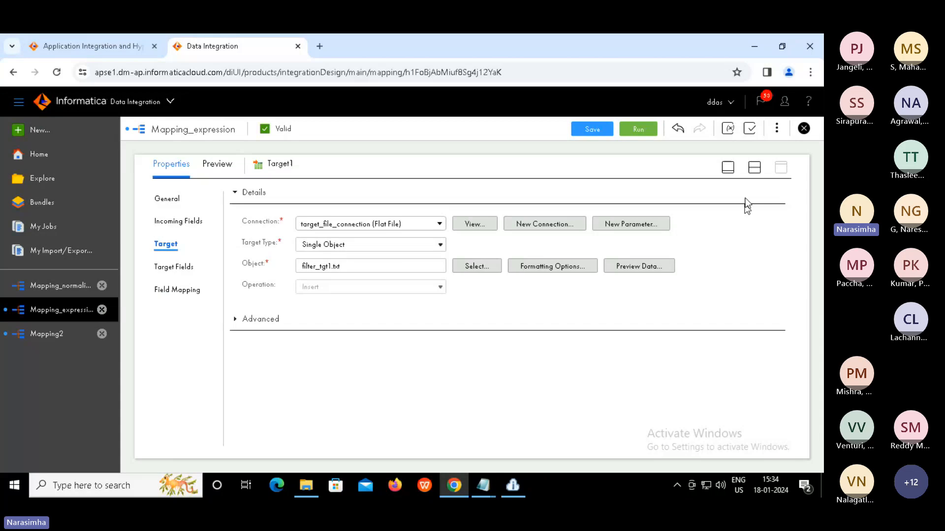
click(754, 167)
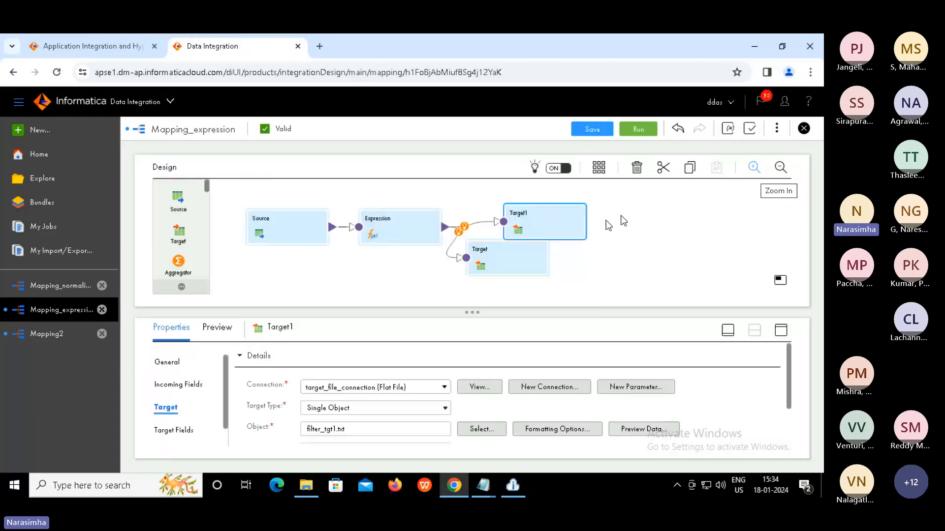
Move the original Target below Target1, and review the Expression transformation's expressions and Window properties in an enlarged view.
drag(539, 276, 585, 288)
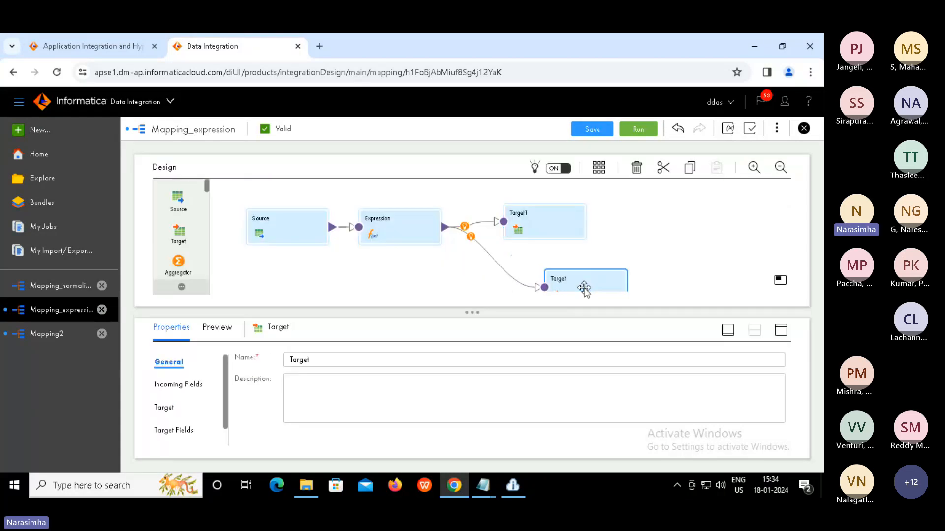
click(405, 229)
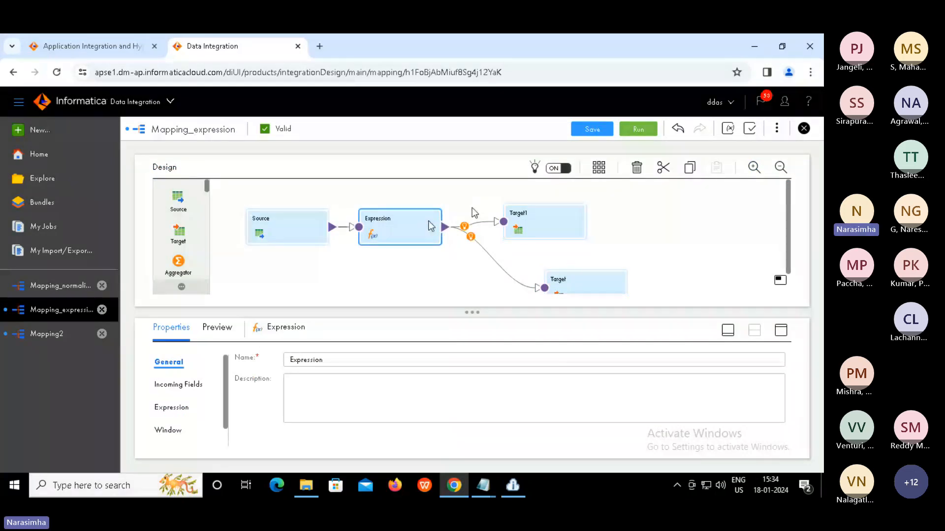
click(780, 330)
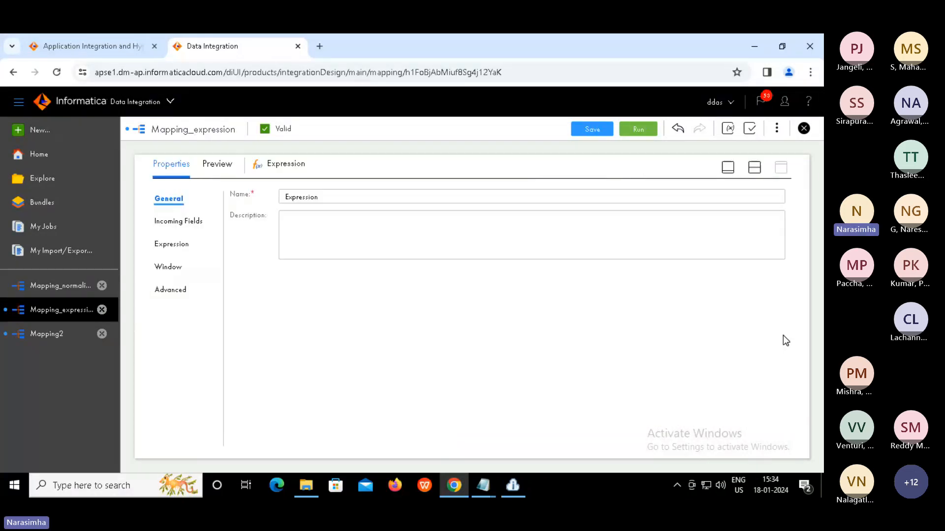
click(170, 250)
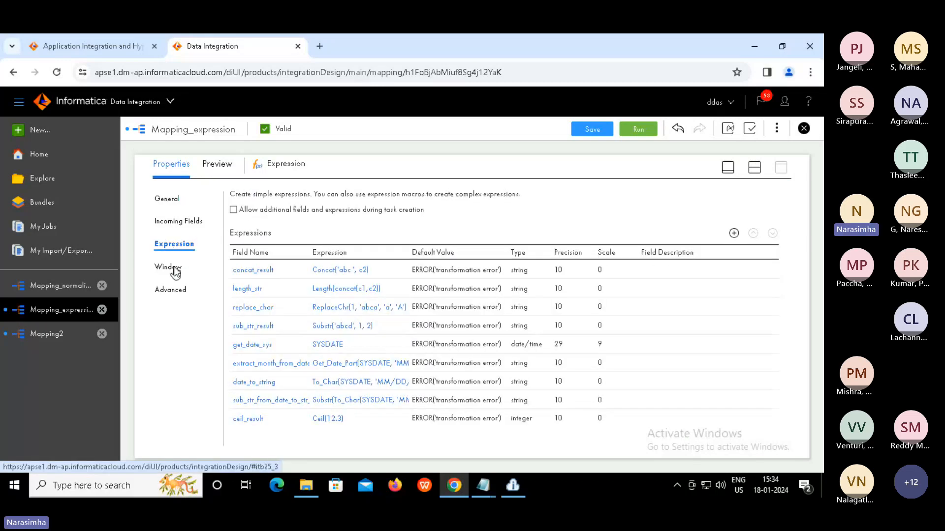
click(173, 267)
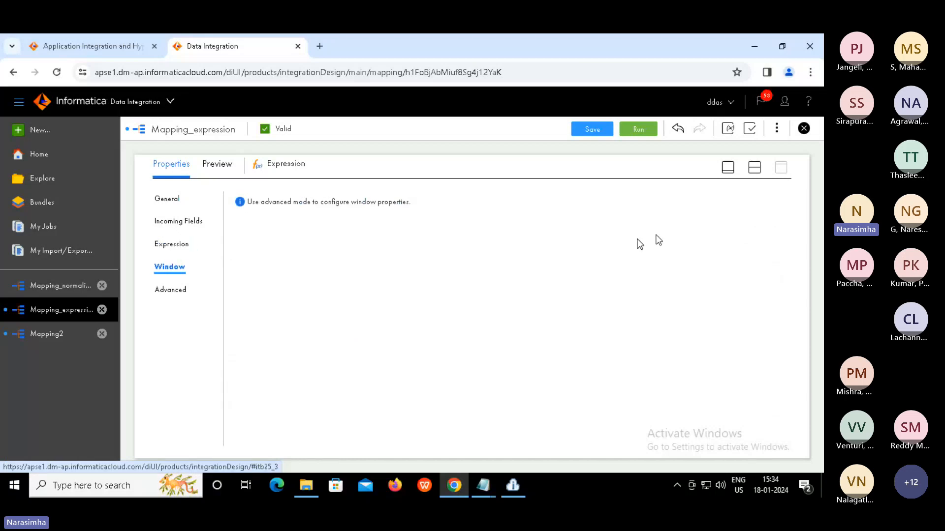
click(759, 170)
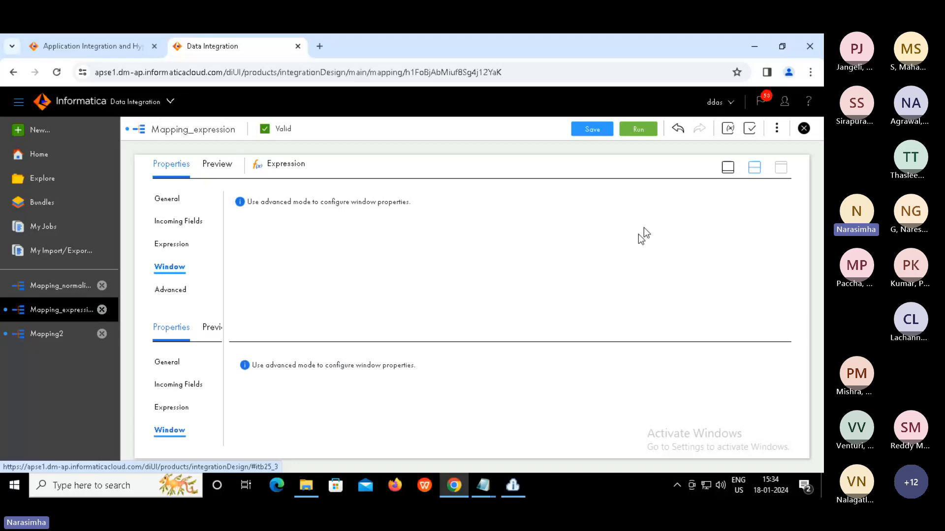
Review Target1's incoming fields, target details and target fields in an enlarged view.
click(545, 225)
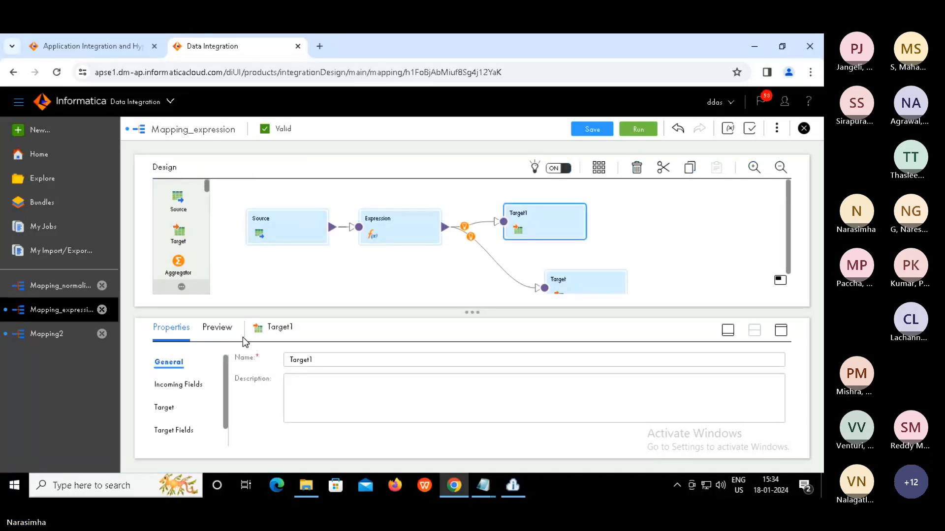
click(178, 384)
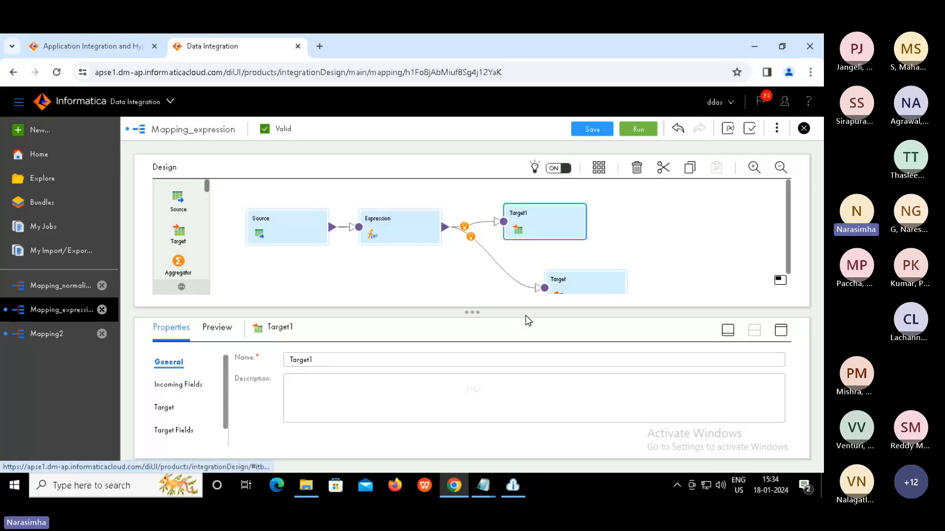
click(779, 332)
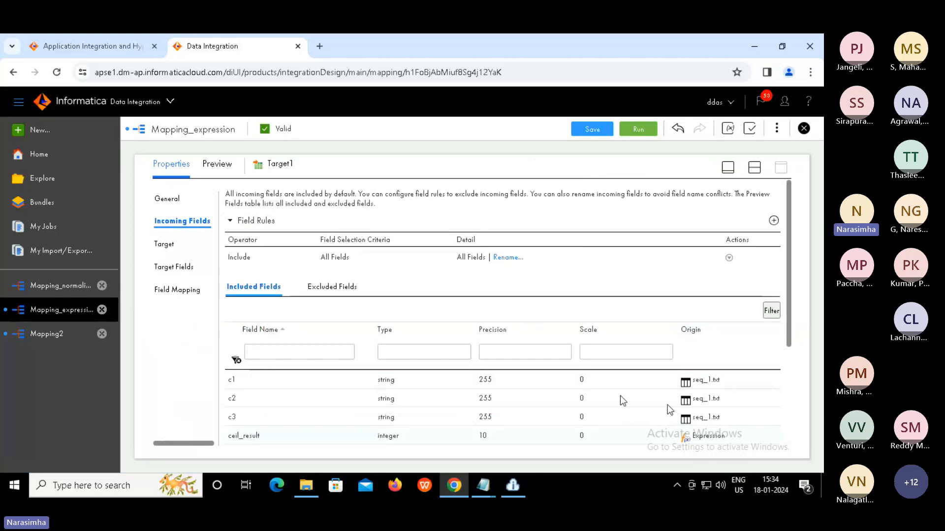
drag(787, 310, 793, 398)
scroll(793, 398, down, 1)
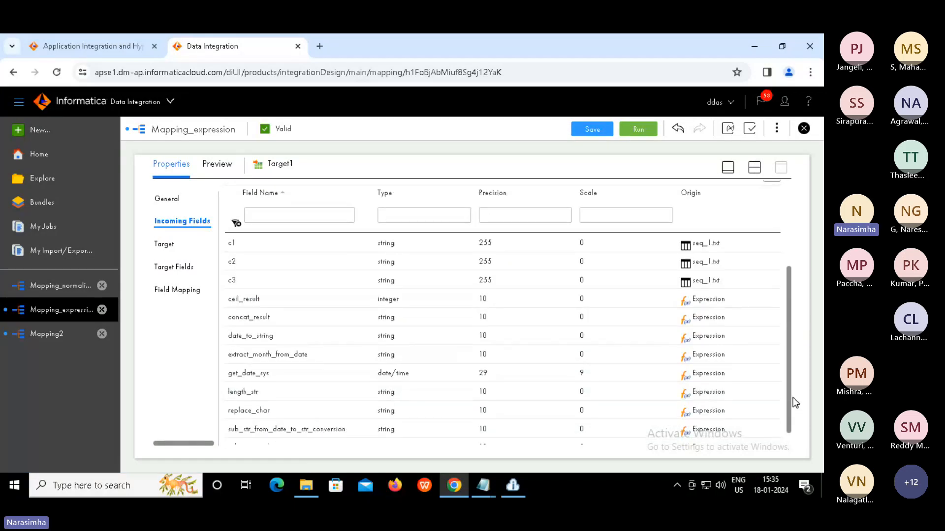
scroll(789, 391, up, 6)
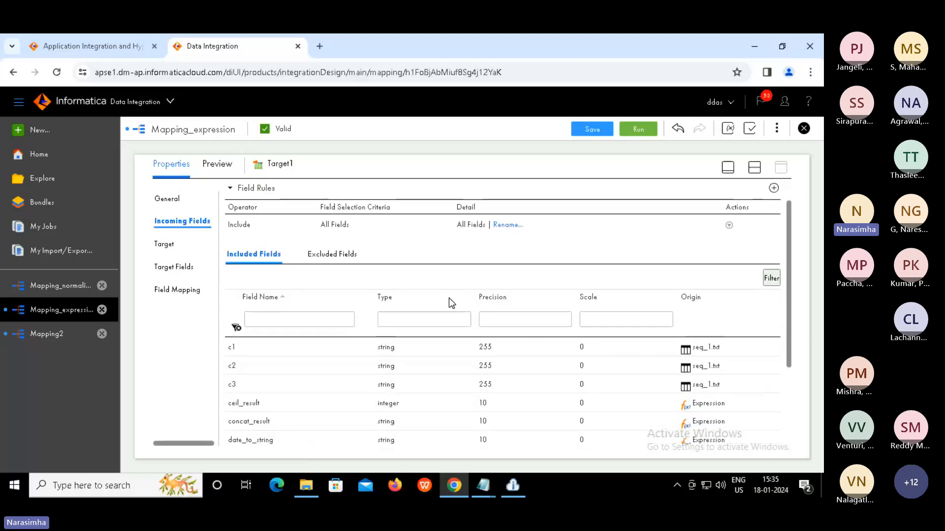
click(165, 245)
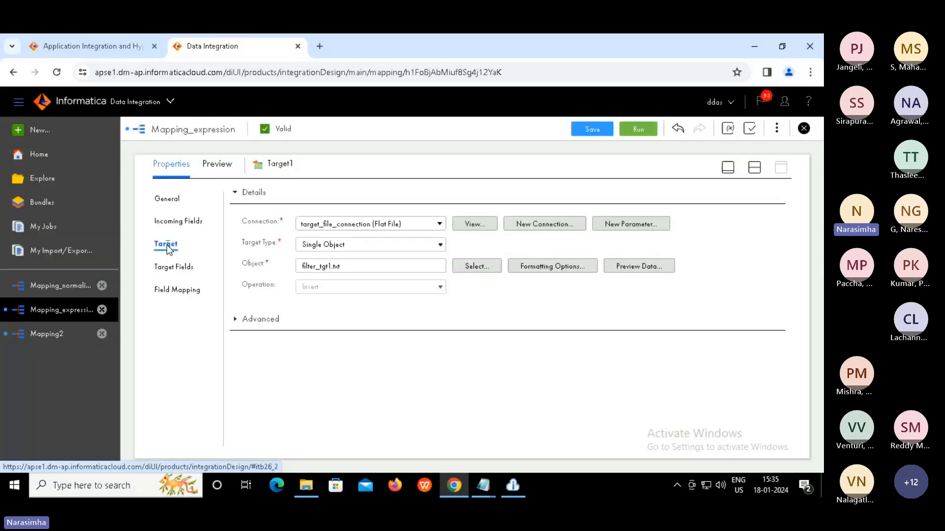
click(172, 266)
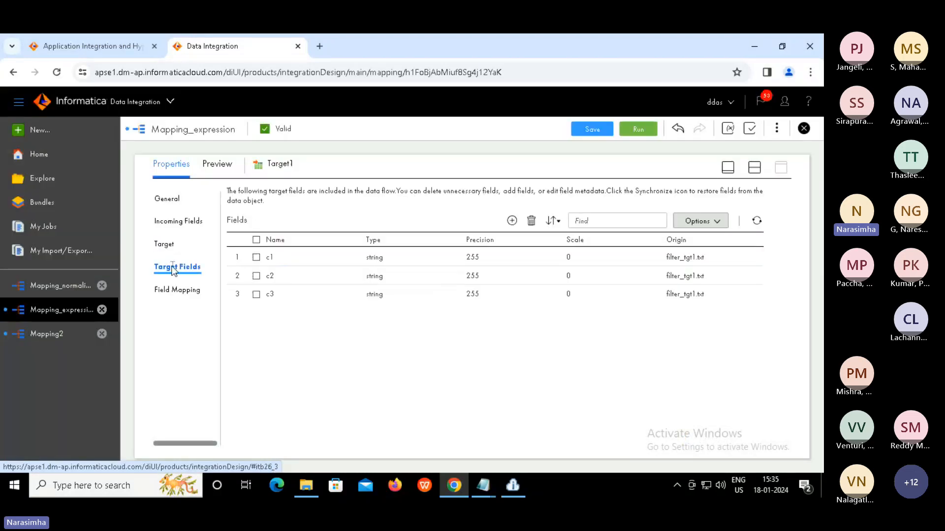
Map the incoming field concat_result to target field c1 in Target1 and save the mapping.
click(174, 291)
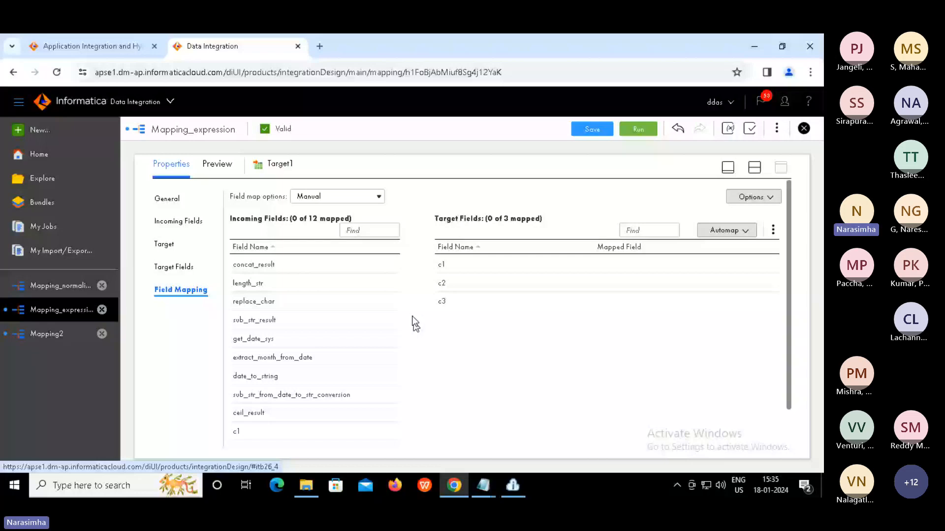
drag(254, 265, 605, 265)
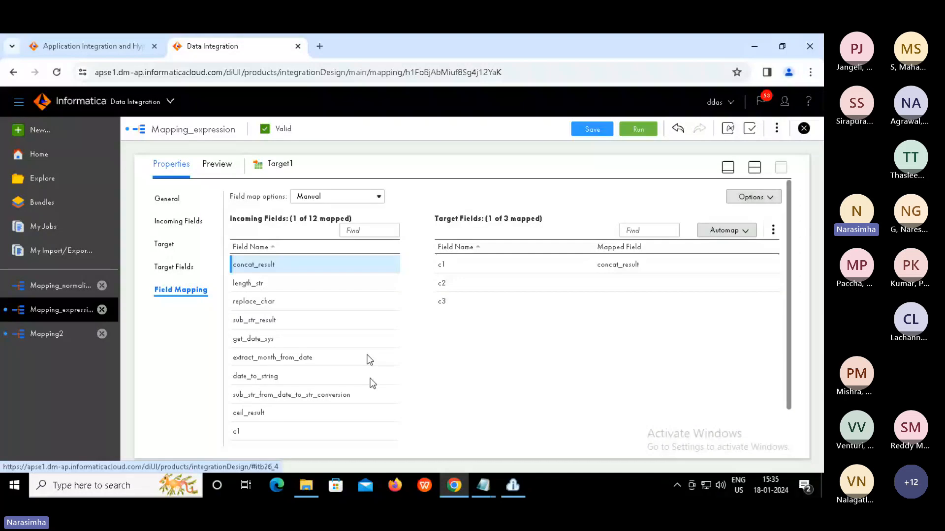
click(593, 132)
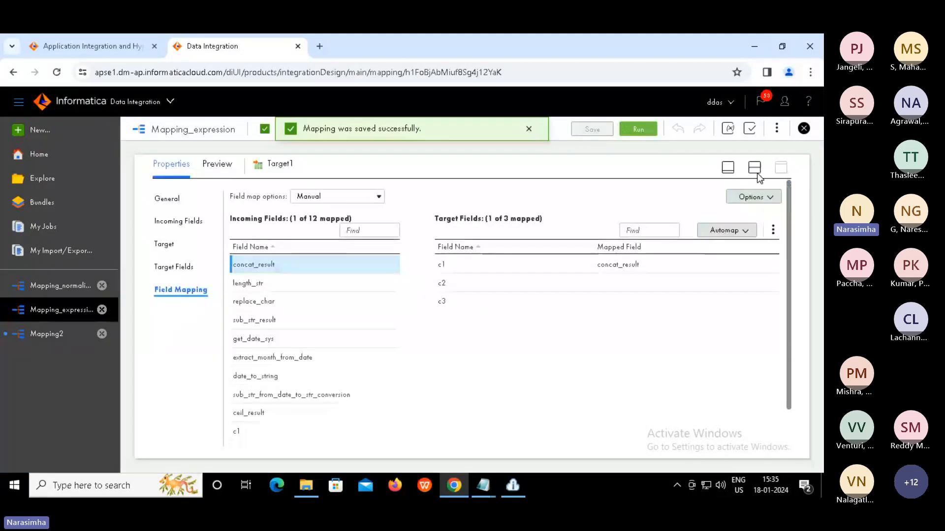
Run Mapping_expression, open its jobs list and refresh it to check the new run's status and rows processed.
click(727, 167)
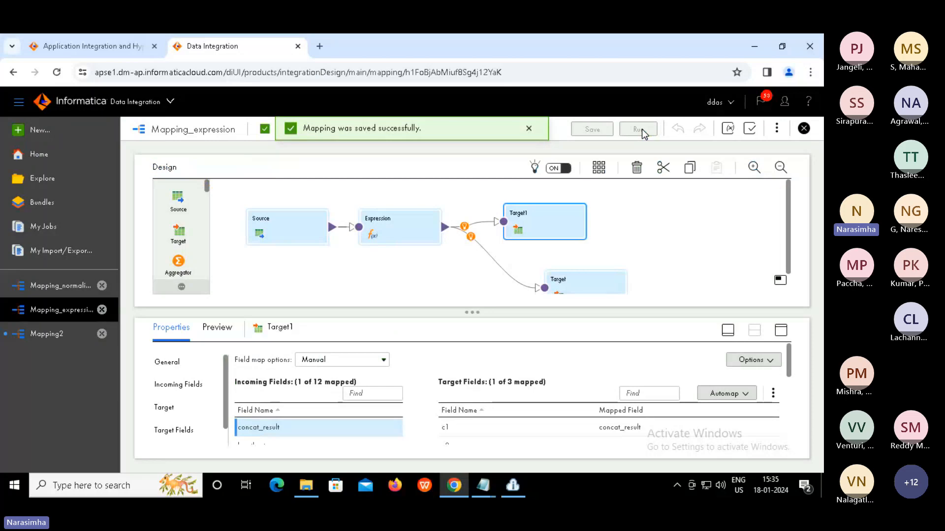
click(639, 129)
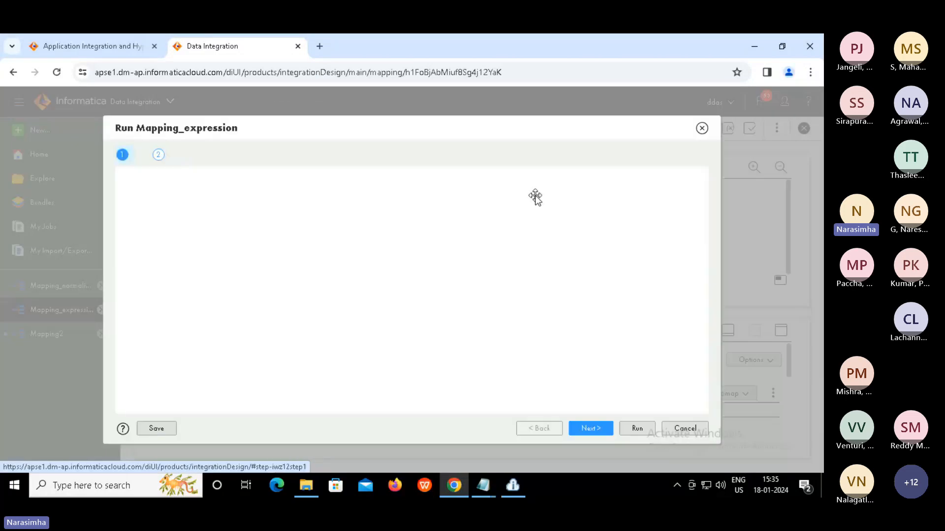
click(637, 428)
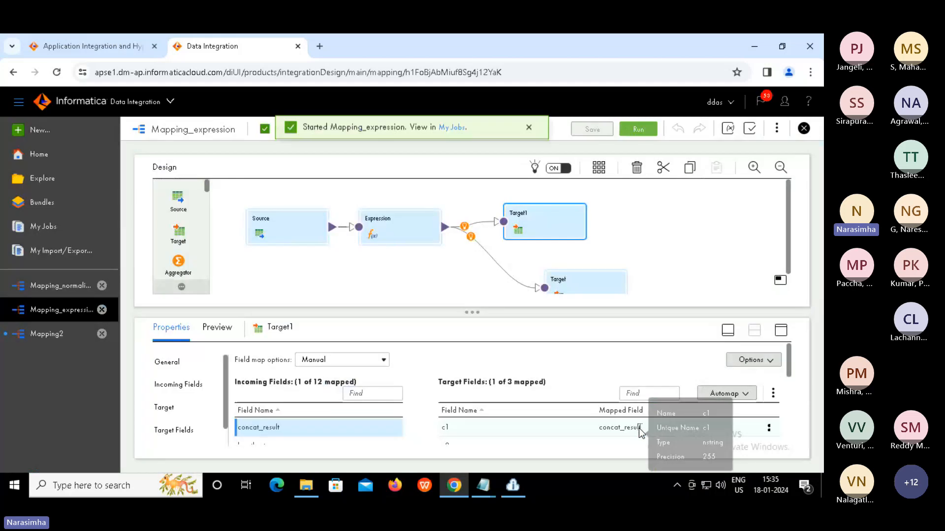
click(451, 129)
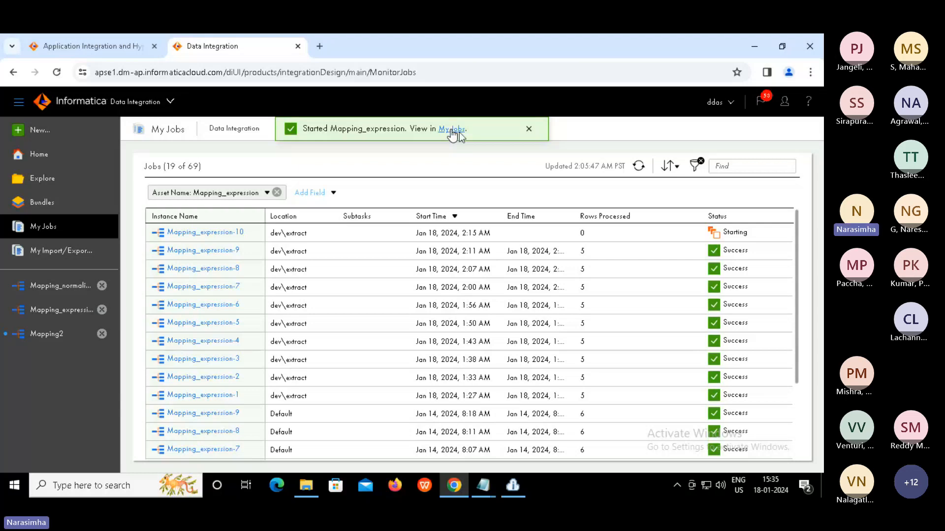
click(639, 167)
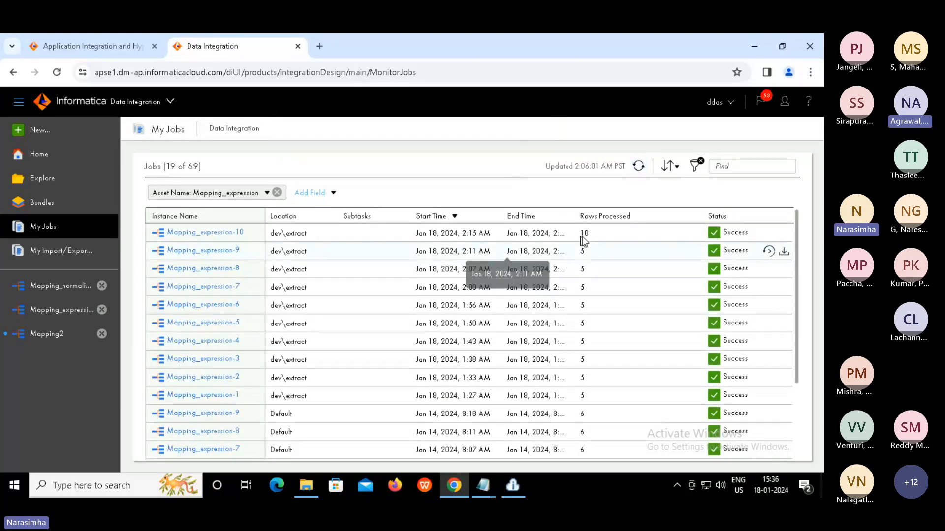
Switch to File Explorer, sort the Target folder by newest modification date, open filter_tgt1 to examine its c1 values, and close the file.
click(310, 488)
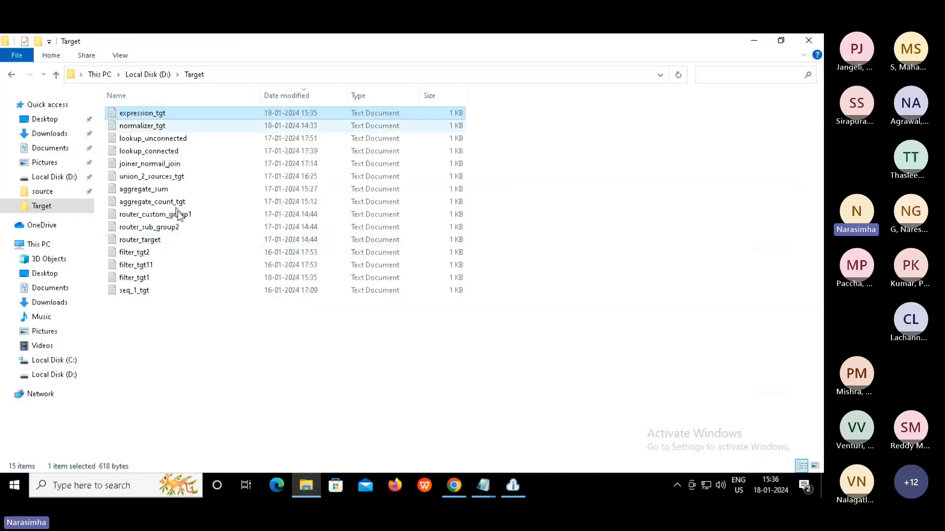
click(299, 95)
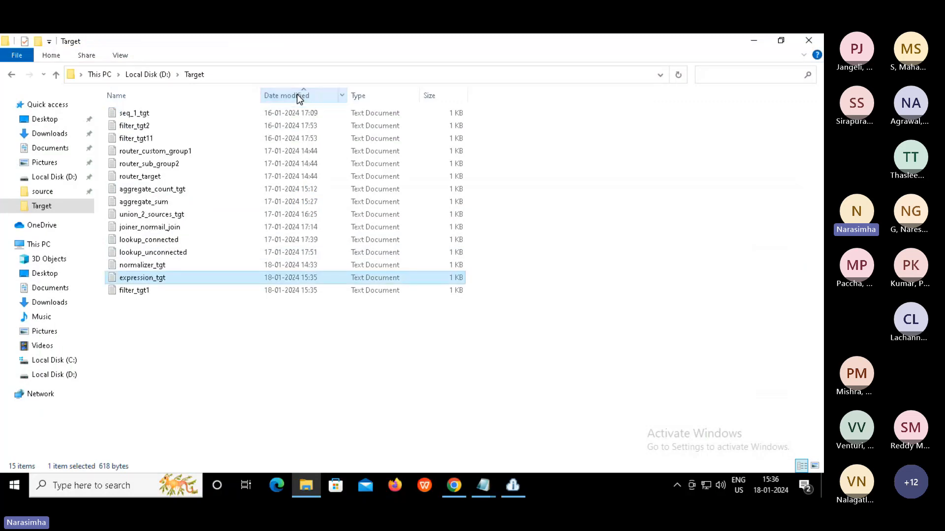
click(298, 96)
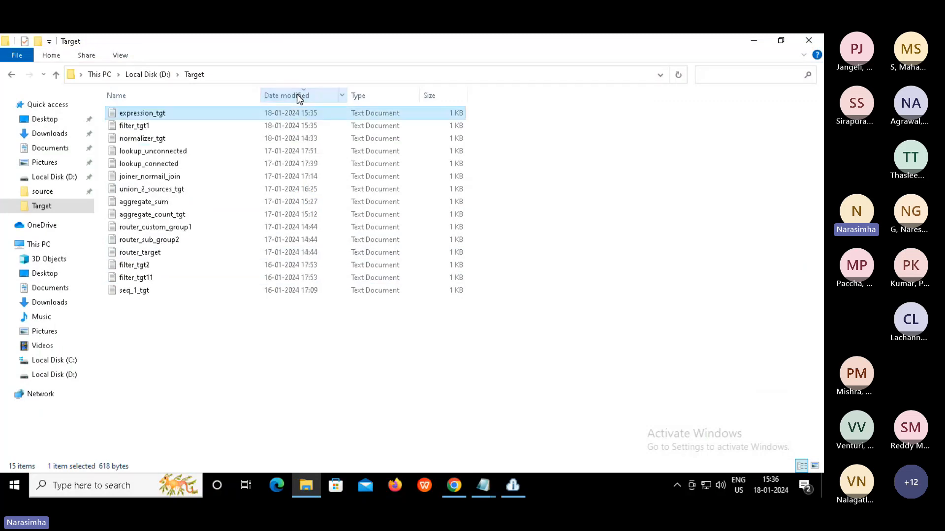
double_click(134, 126)
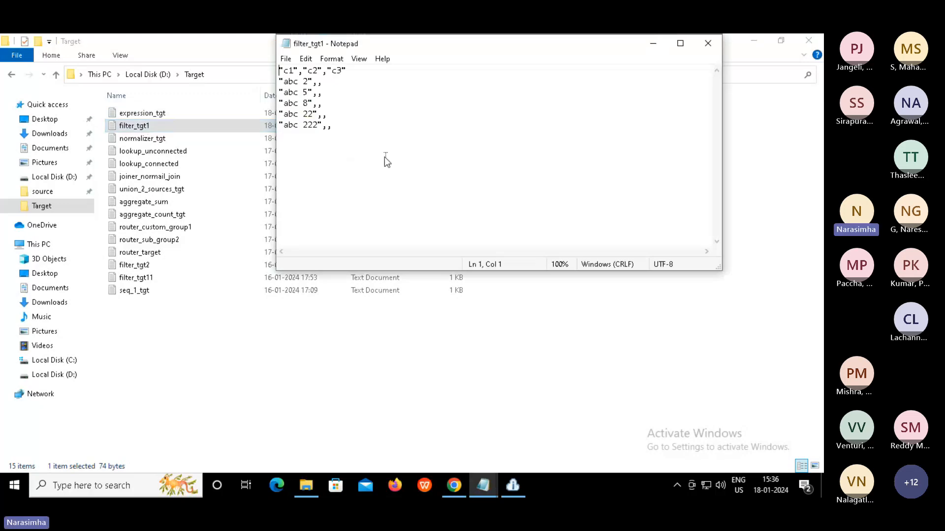
click(387, 160)
drag(279, 82, 339, 146)
click(339, 146)
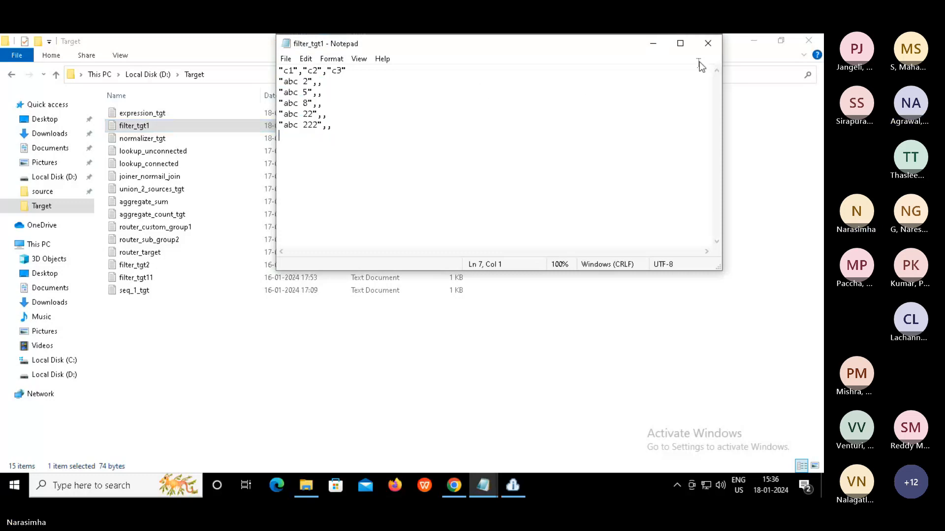
click(708, 43)
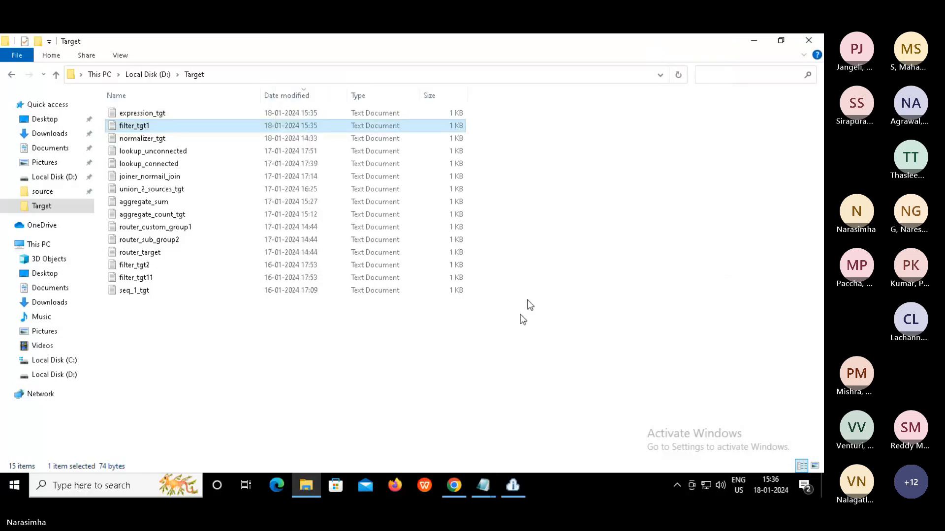
click(503, 365)
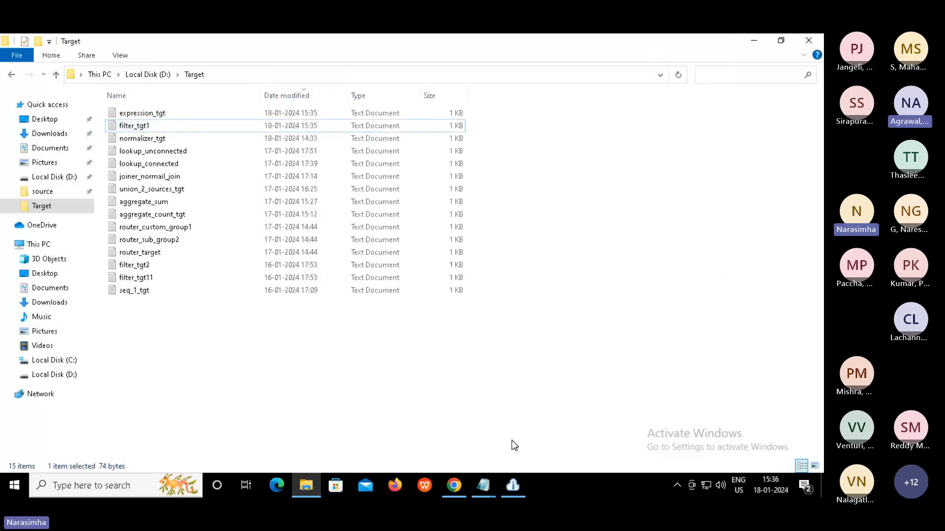
Switch to Chrome, search in a new tab for "celcius to farenheit conversion web service" and accept the corrected spelling.
click(454, 486)
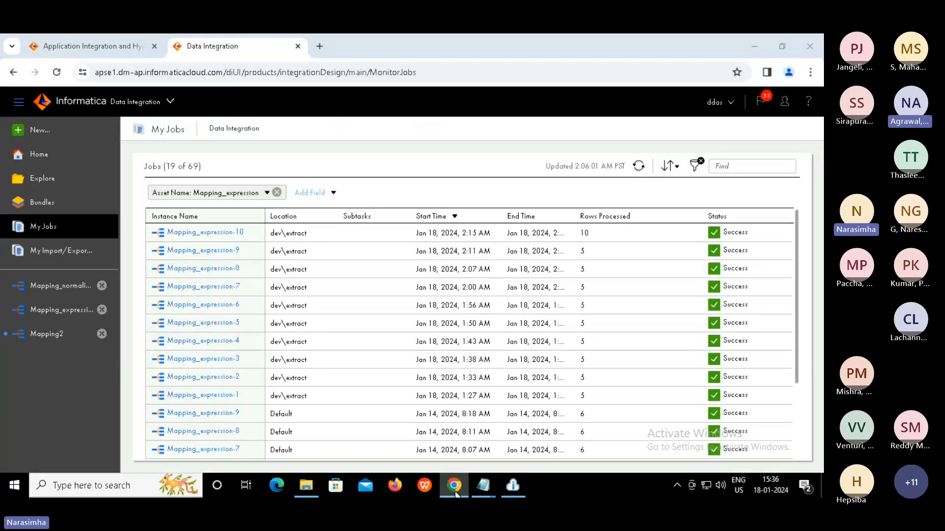
click(455, 492)
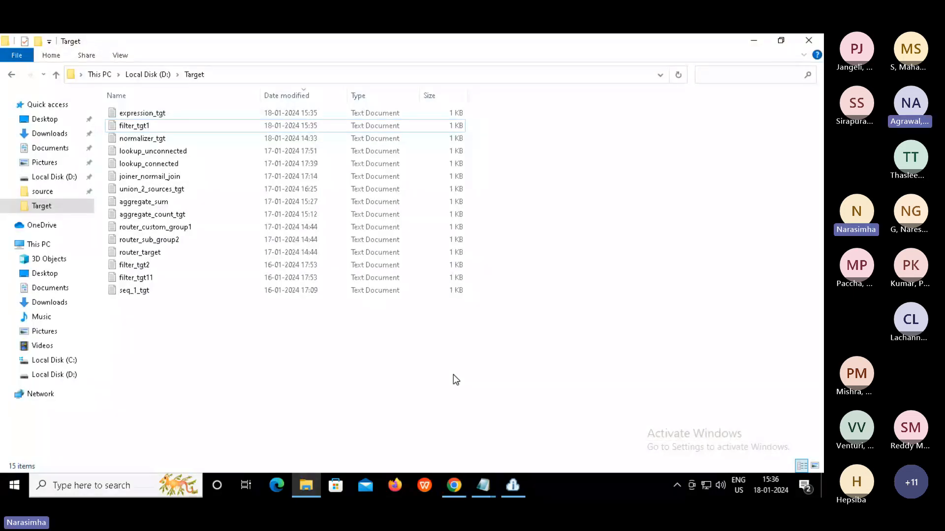
click(446, 479)
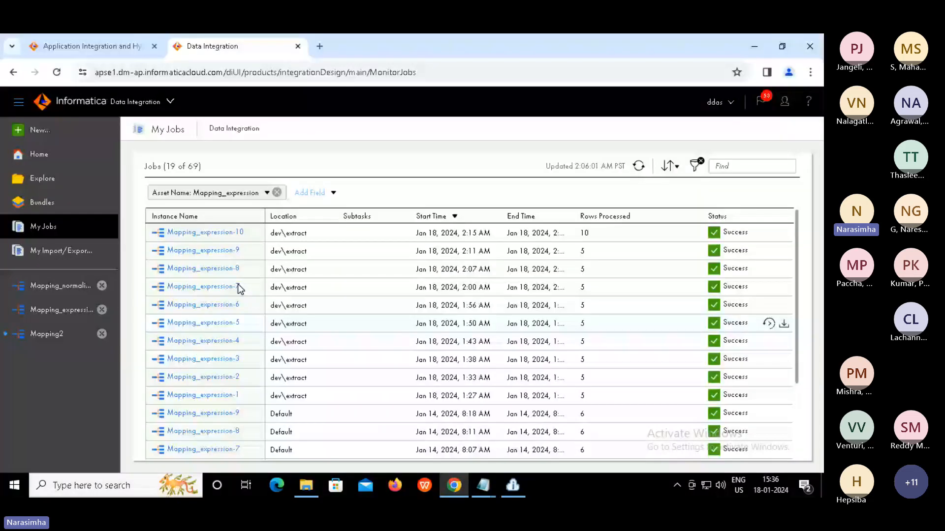
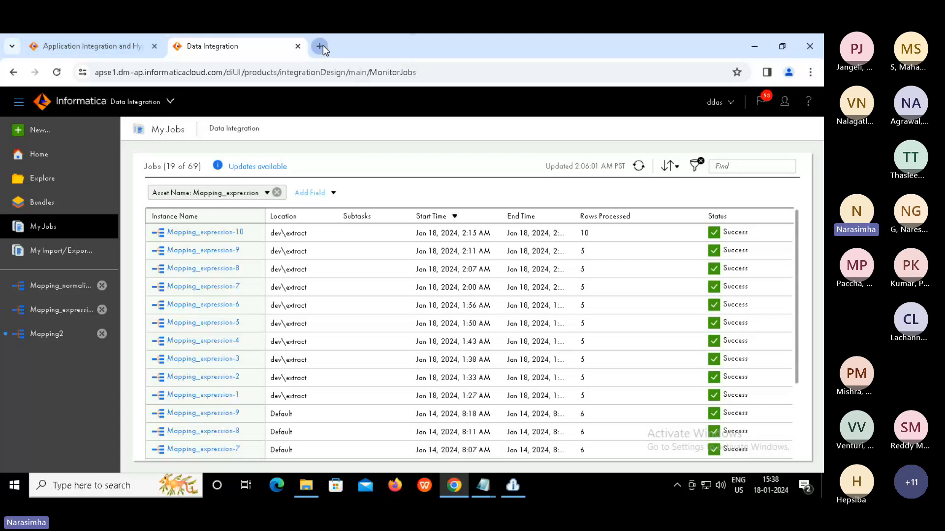
click(323, 46)
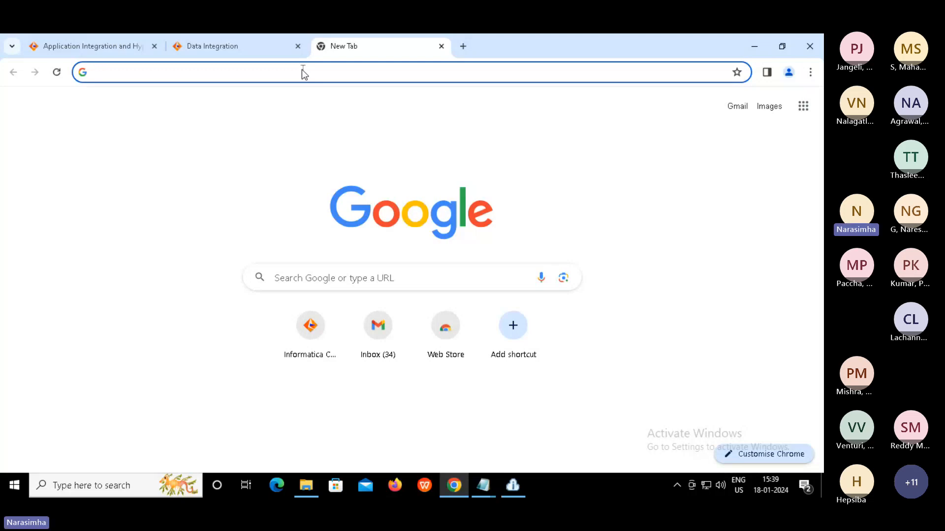
text(celcius)
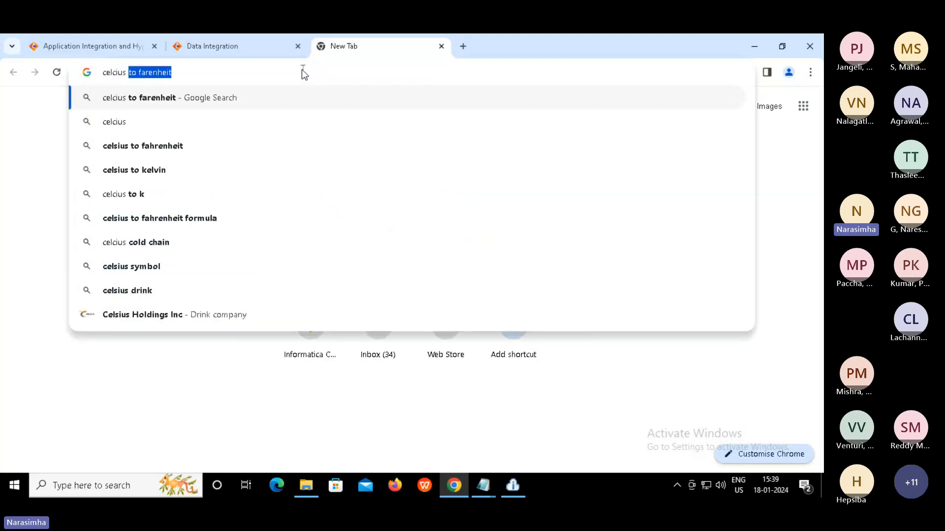
key(Right)
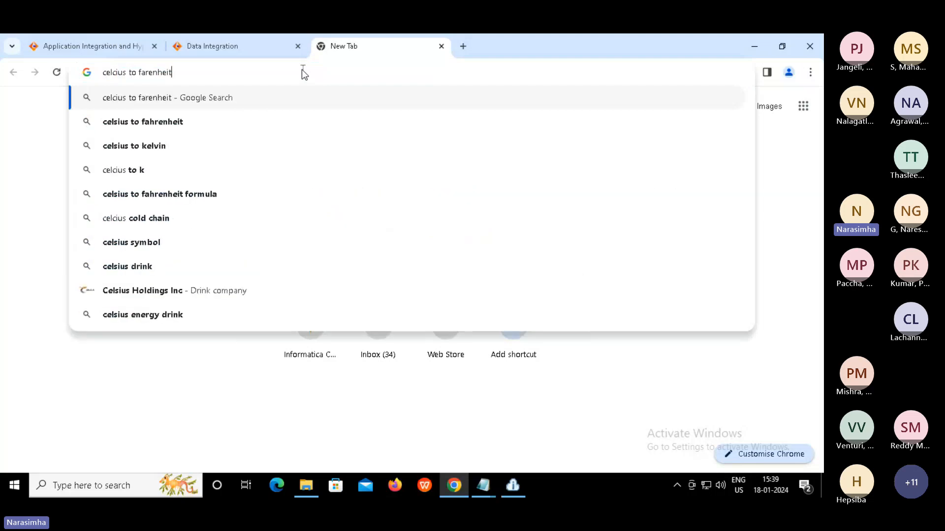
text(c)
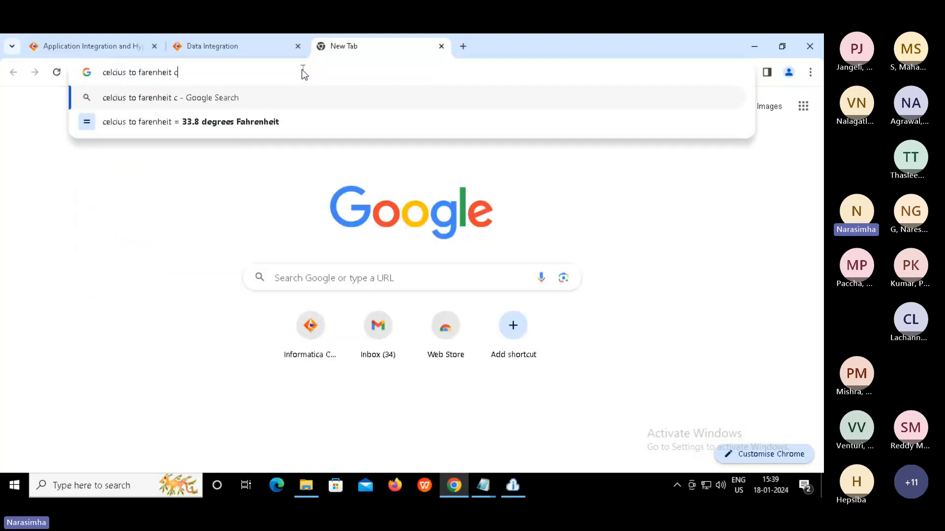
text(onversi)
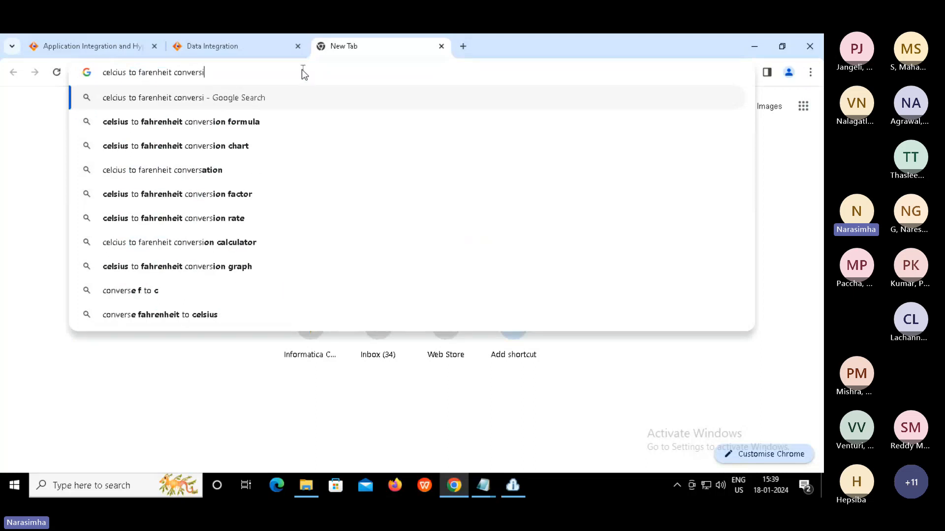
text(on web se)
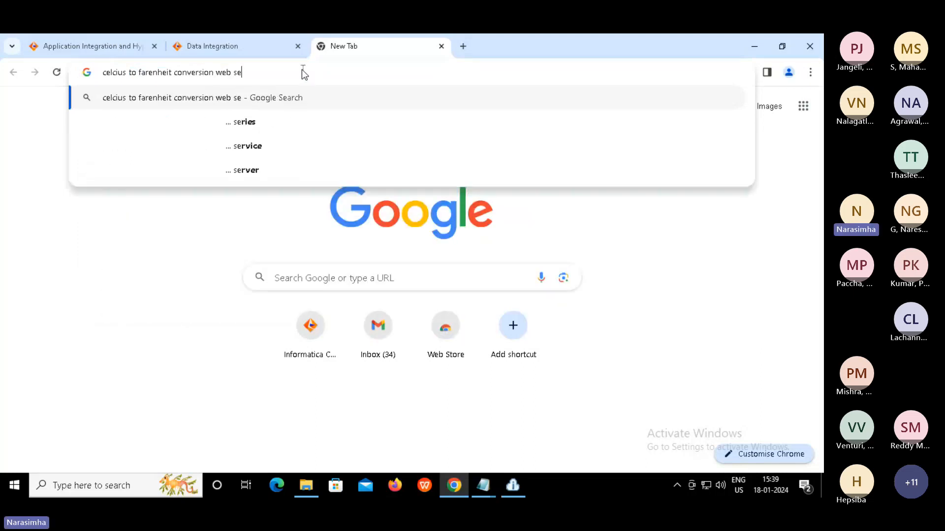
text(rvice)
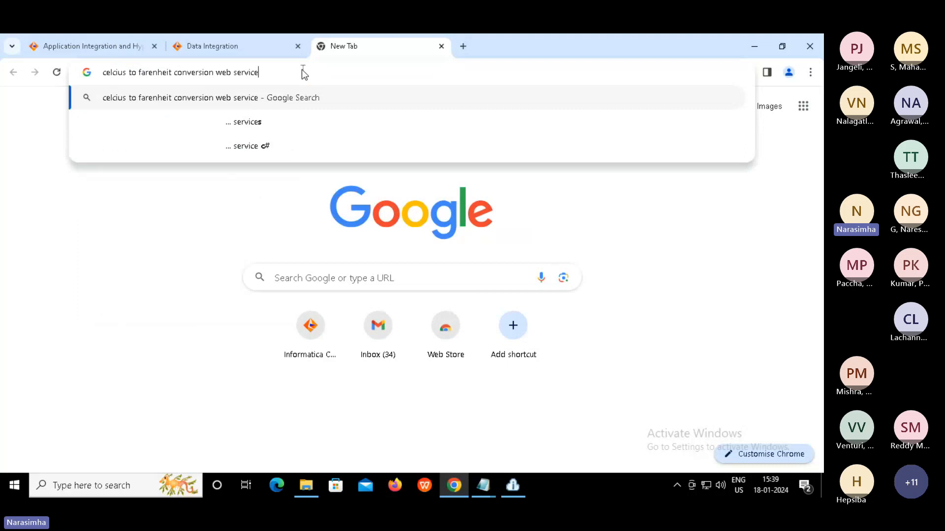
key(Return)
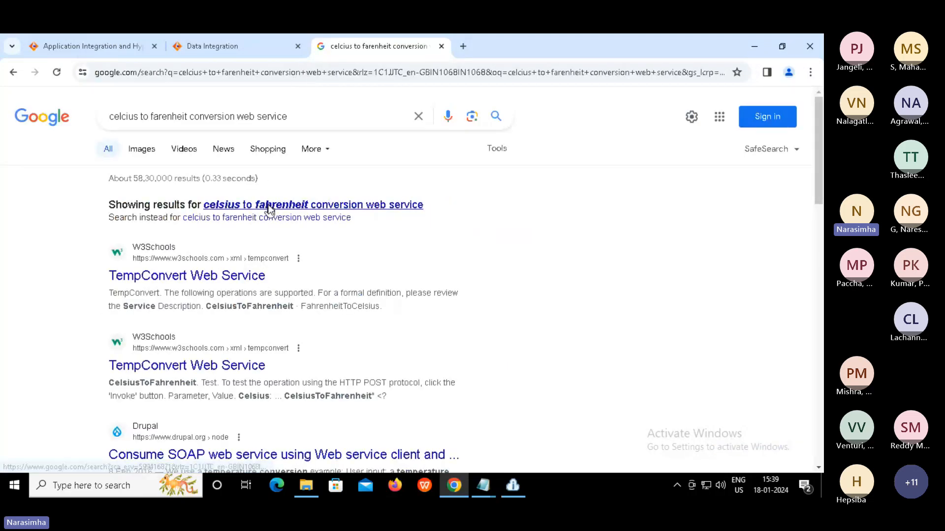
click(269, 206)
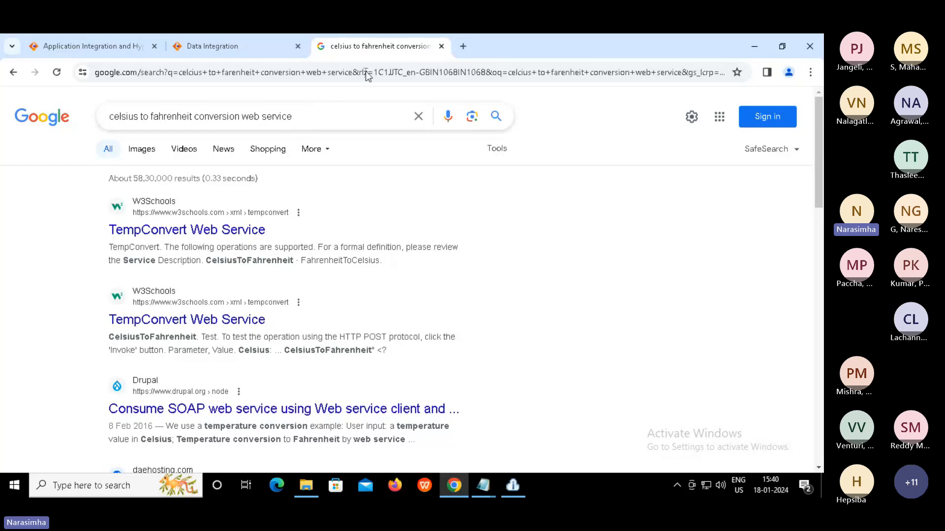
Open the first W3Schools TempConvert Web Service result and examine the CelsiusToFahrenheit operation's sample SOAP and HTTP POST requests.
click(242, 237)
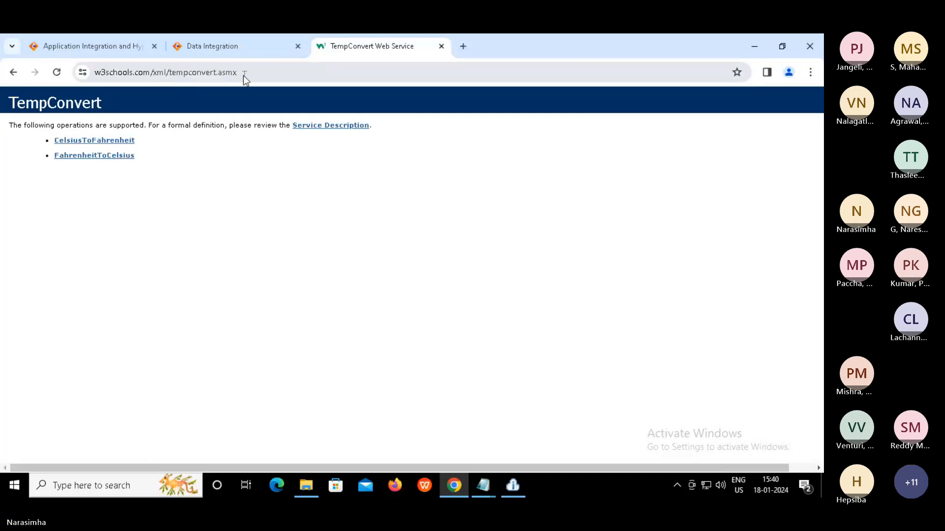
click(119, 143)
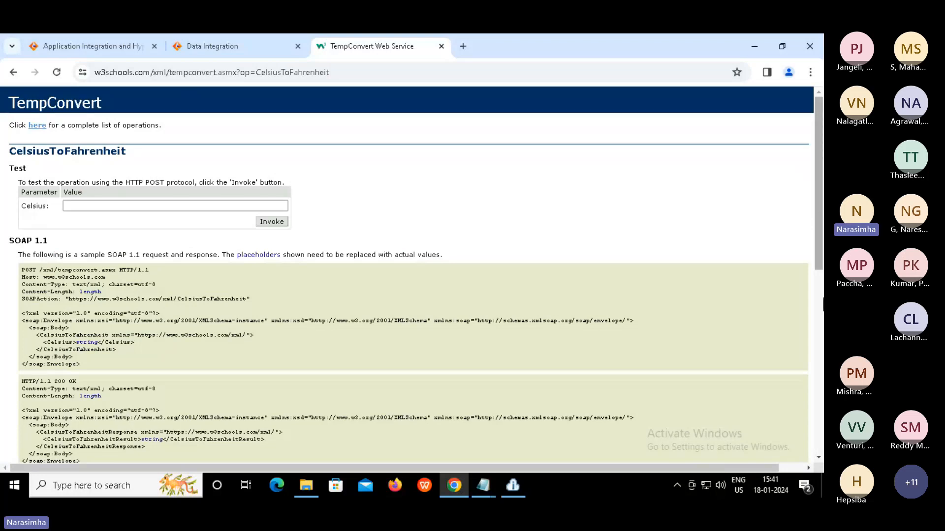
scroll(816, 347, down, 2)
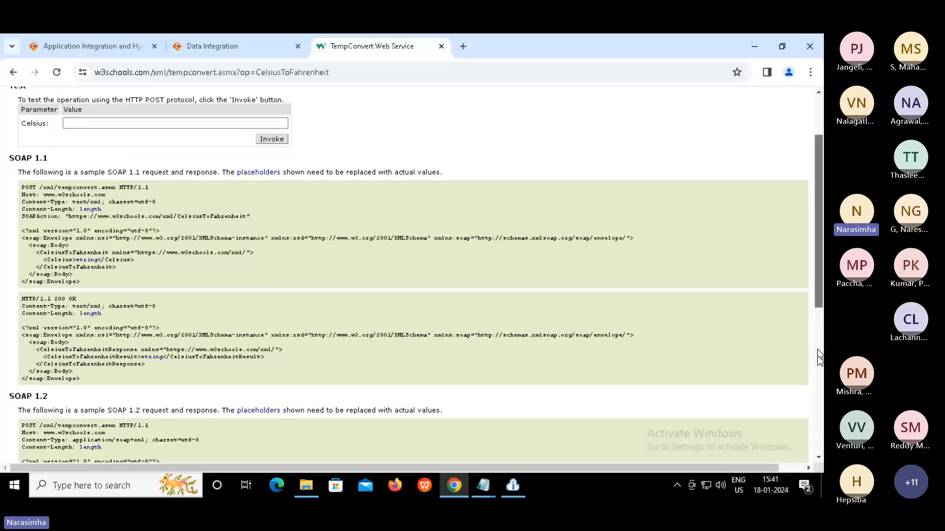
scroll(817, 383, down, 8)
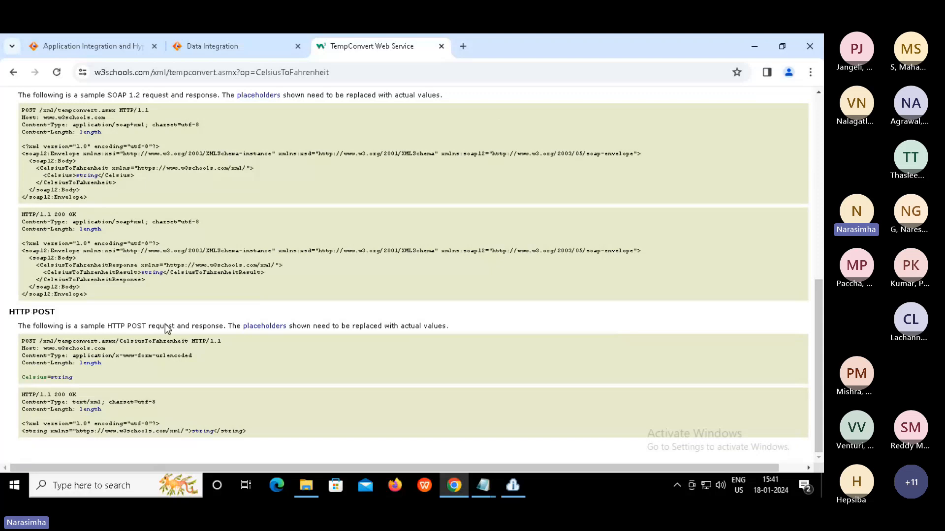
drag(9, 312, 164, 326)
click(817, 113)
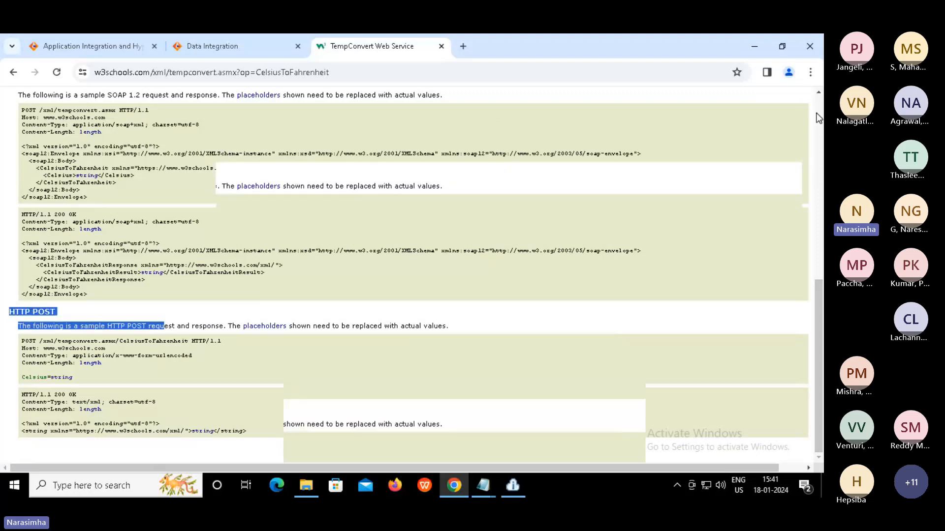
click(816, 118)
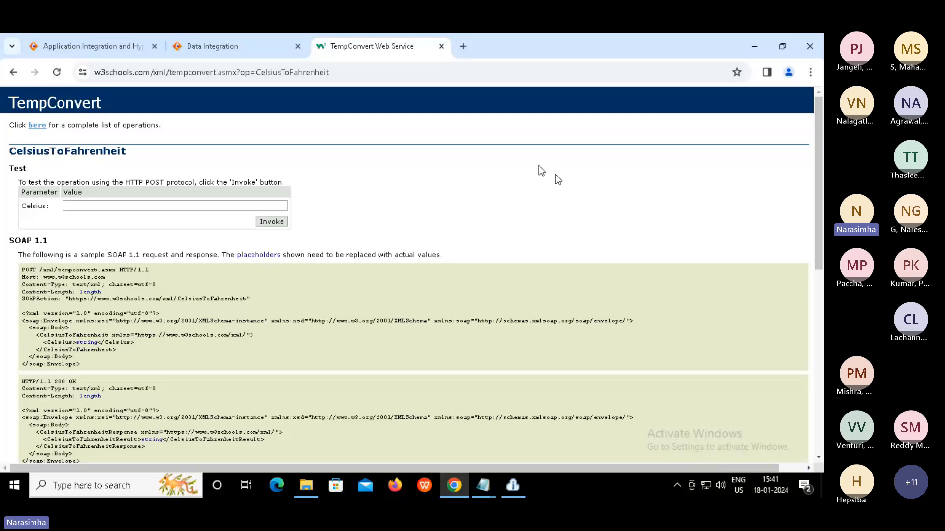
Load the service's WSDL by replacing the operation query in the page address with wsdl after tempconvert.asmx?
click(261, 75)
click(262, 75)
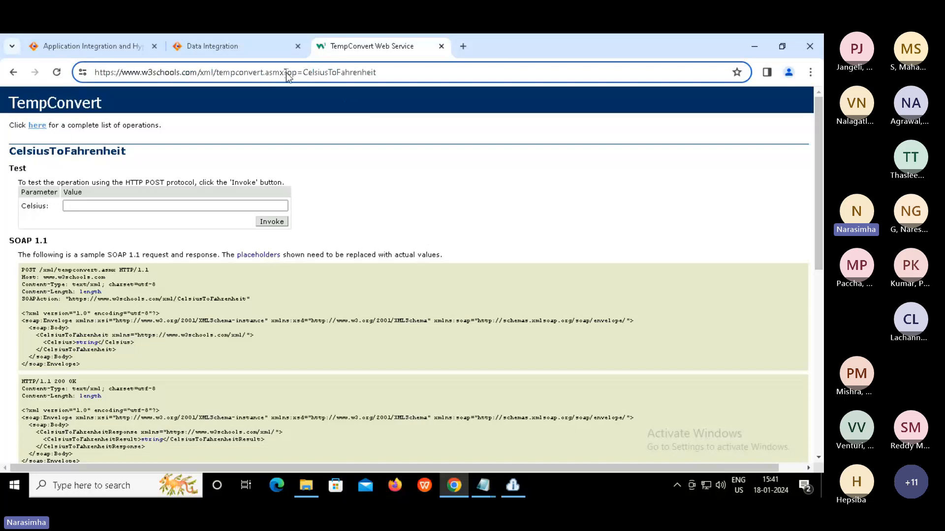
drag(286, 73, 350, 73)
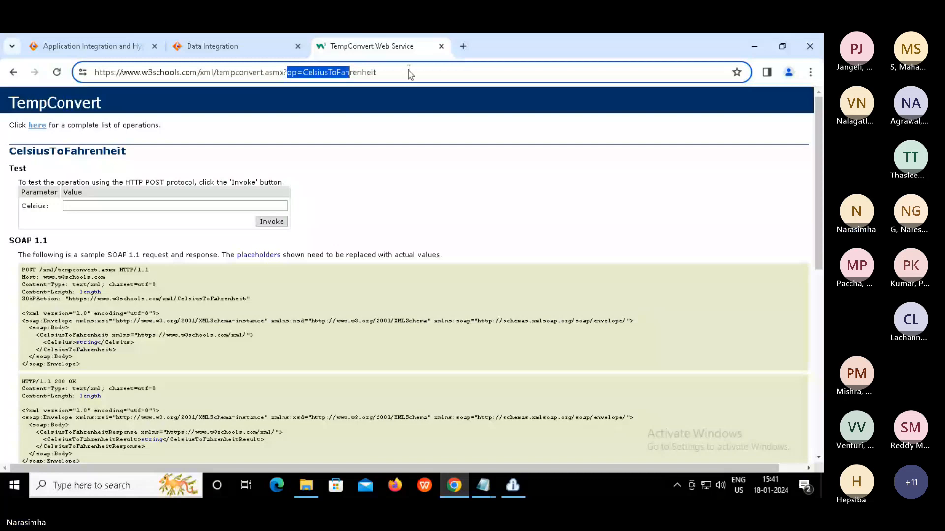
key(shift+End)
text(wsdl)
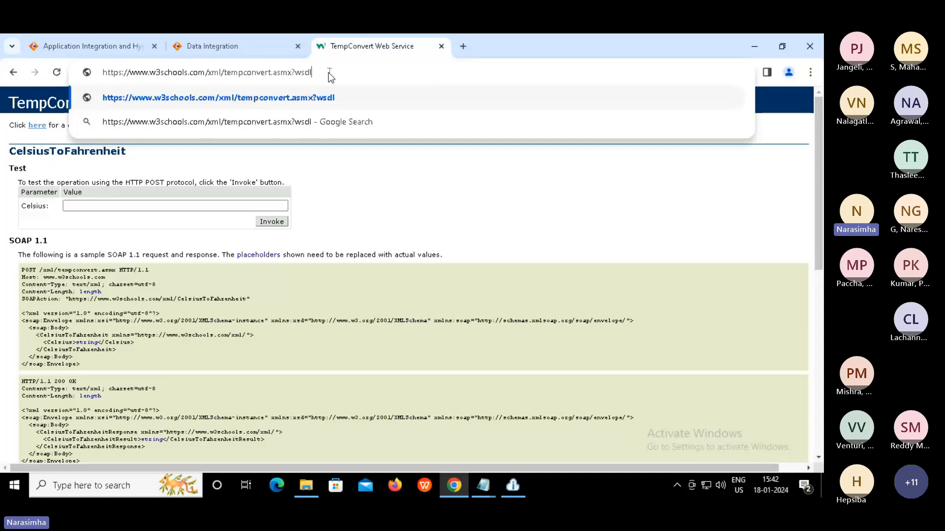
key(Return)
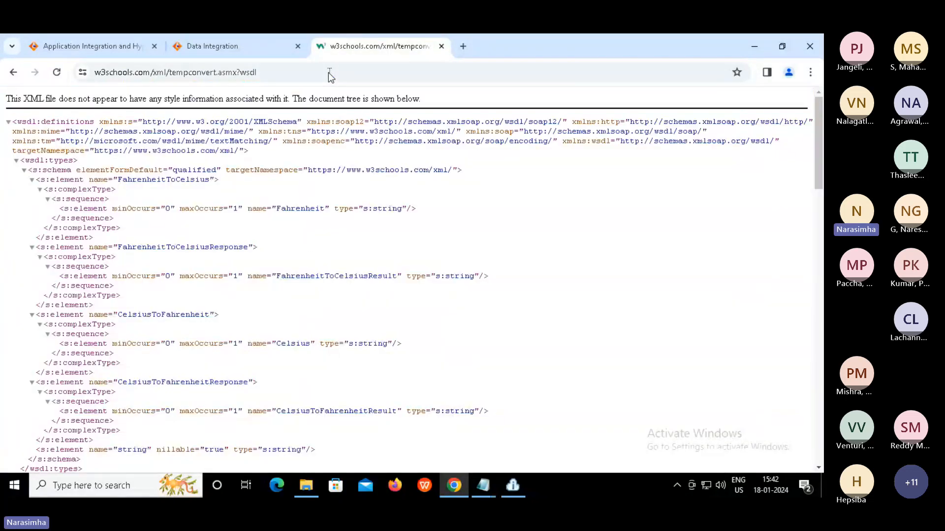
Examine the WSDL's request and response element names for FahrenheitToCelsius and CelsiusToFahrenheit, highlighting each one.
click(330, 74)
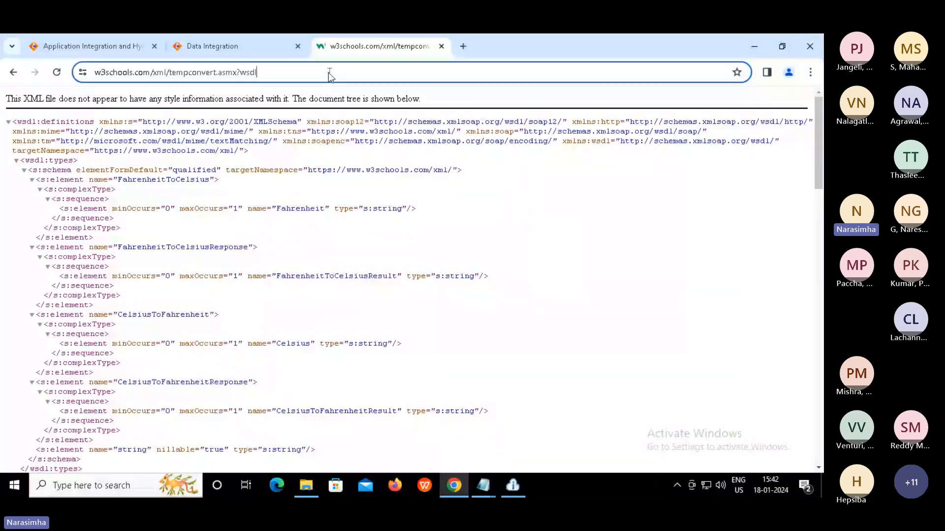
click(203, 190)
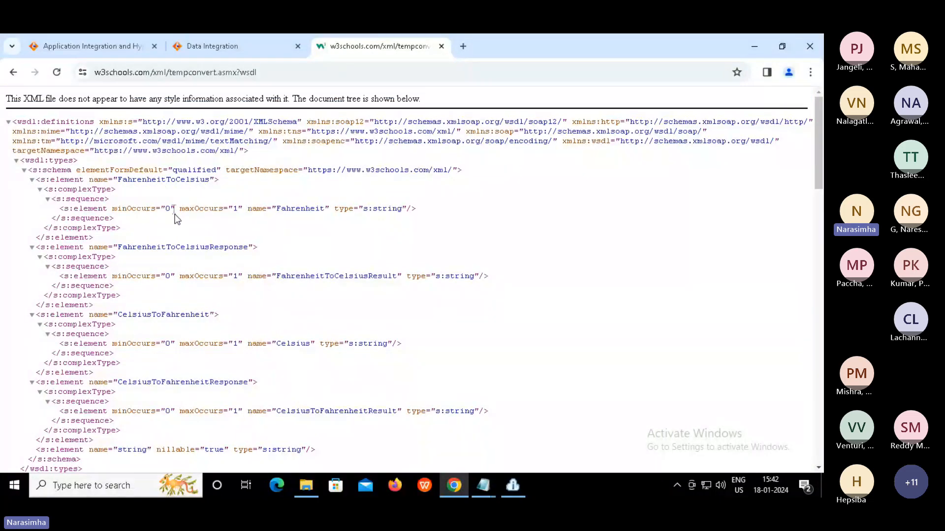
double_click(187, 249)
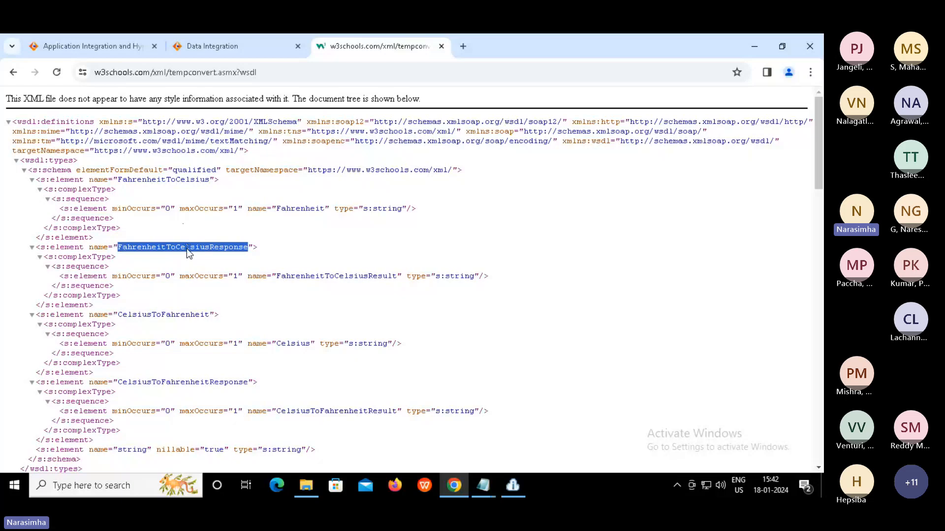
double_click(186, 180)
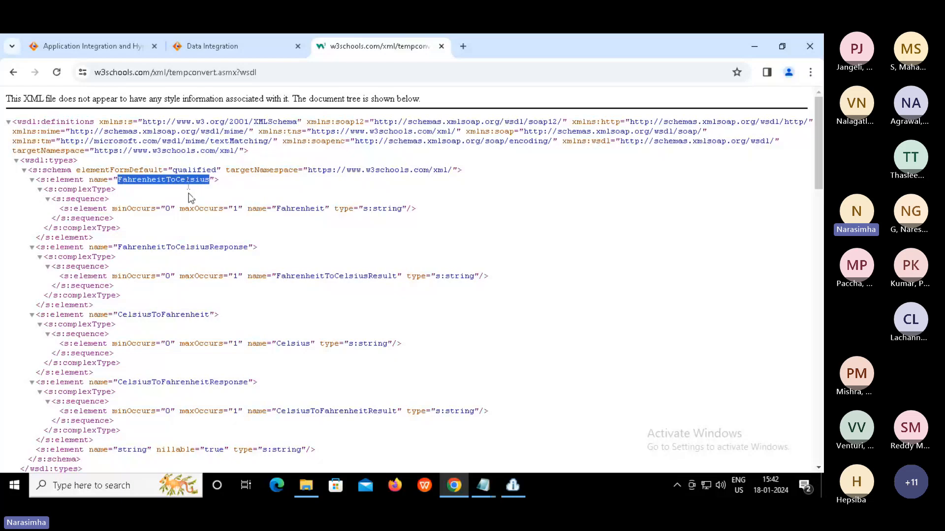
double_click(196, 249)
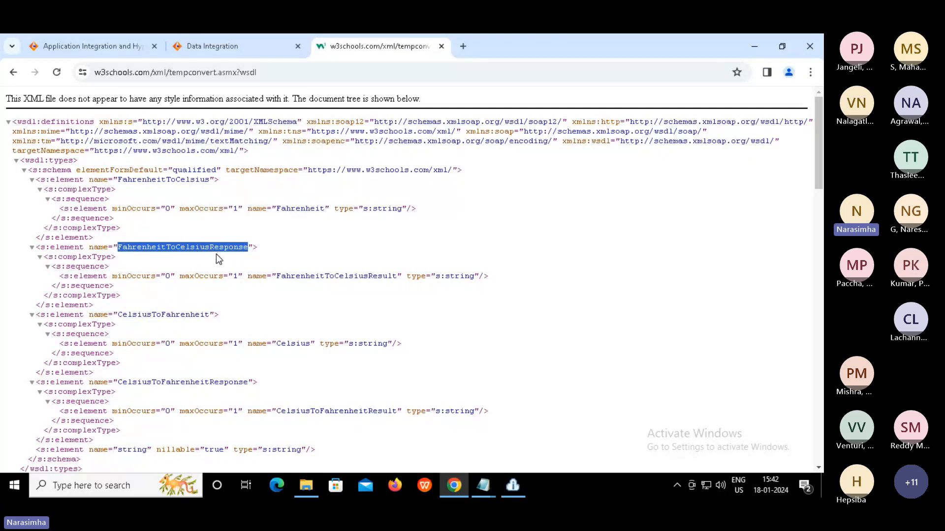
double_click(186, 318)
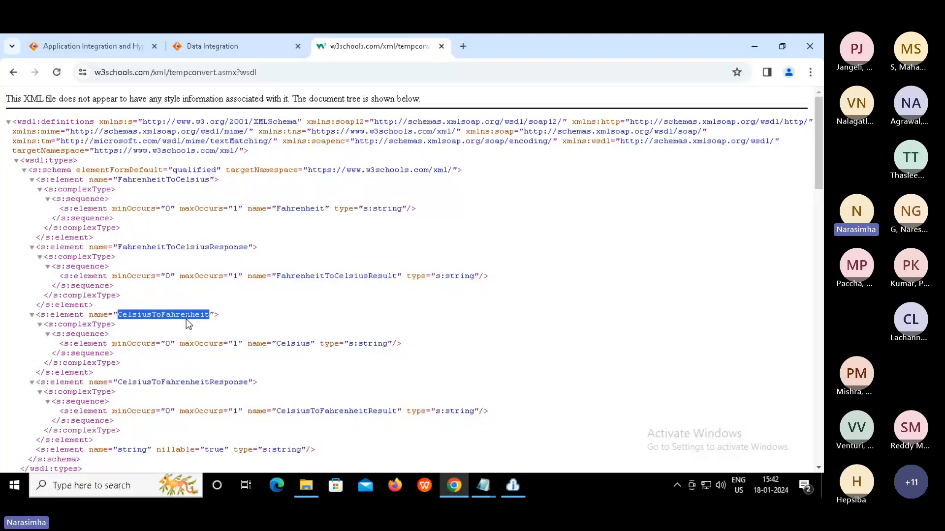
double_click(200, 382)
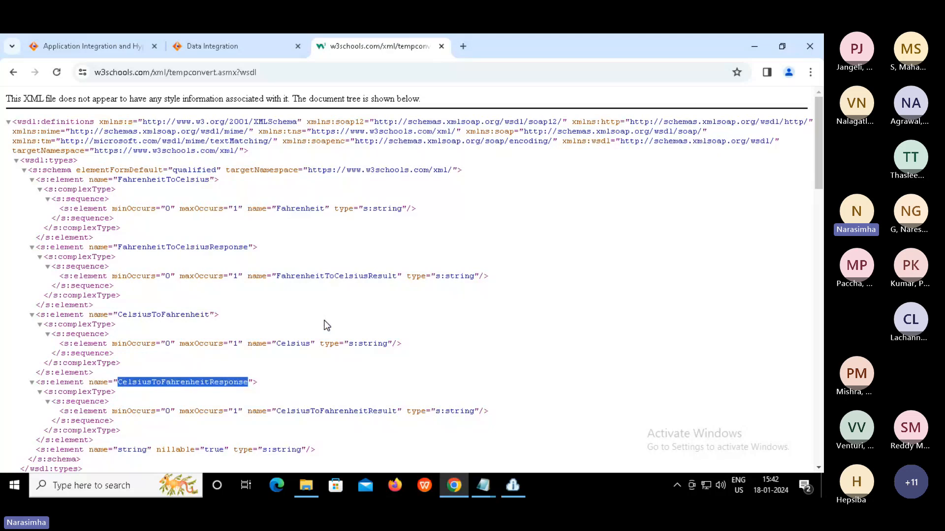
Examine the Fahrenheit and Celsius input parameters in the WSDL together with each conversion's response element.
double_click(296, 209)
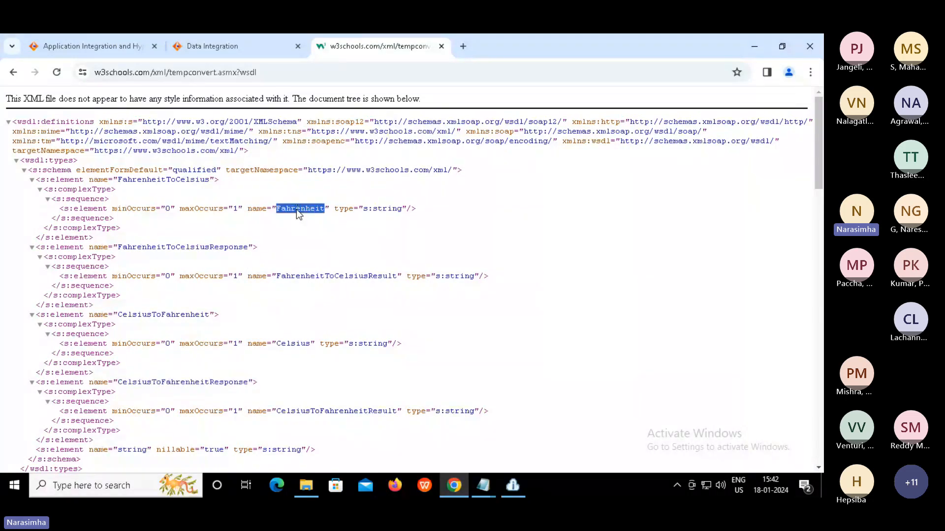
click(208, 252)
double_click(207, 247)
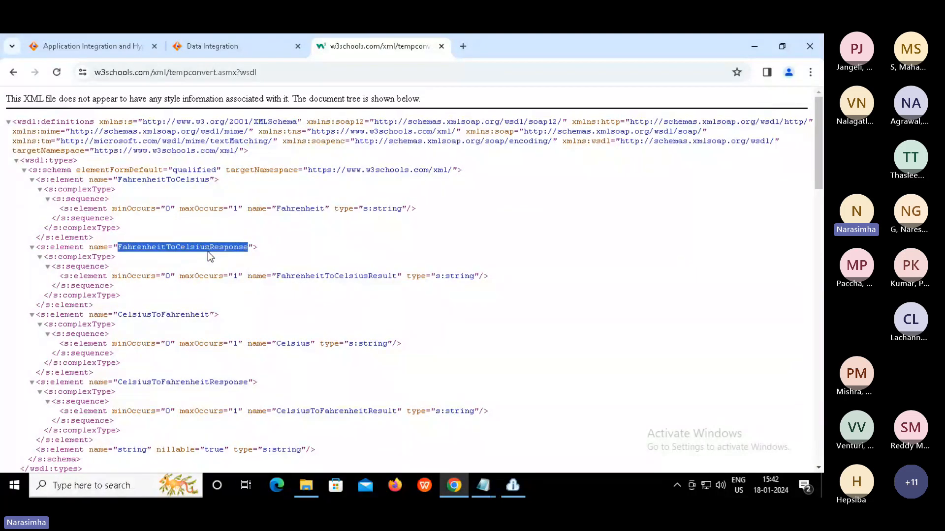
click(161, 315)
double_click(163, 315)
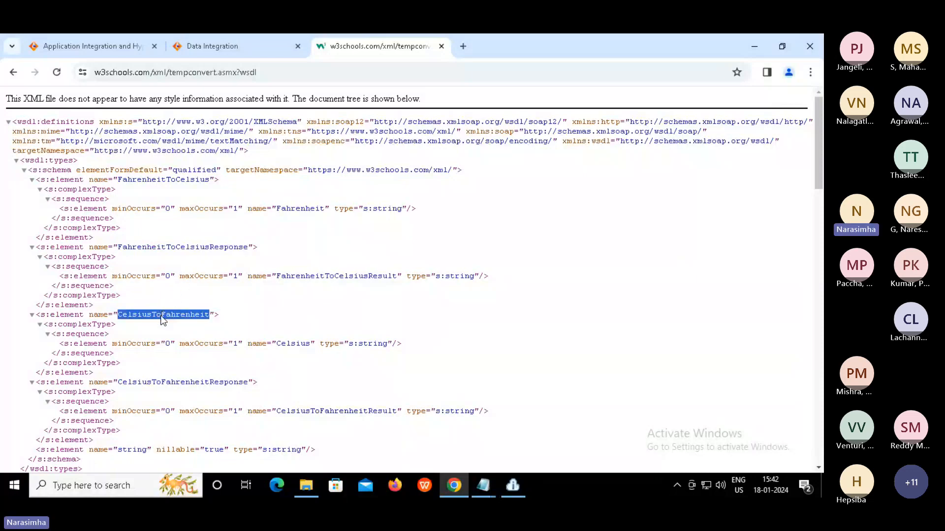
double_click(293, 344)
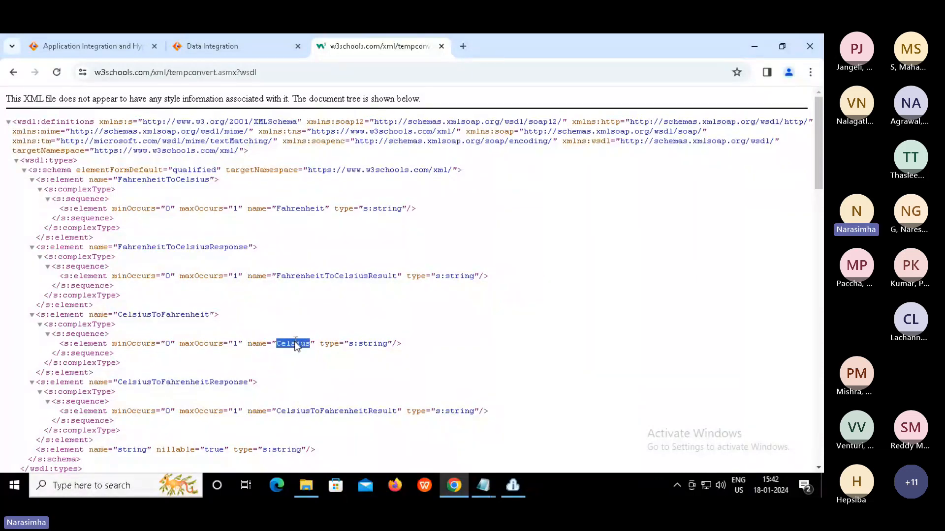
double_click(208, 383)
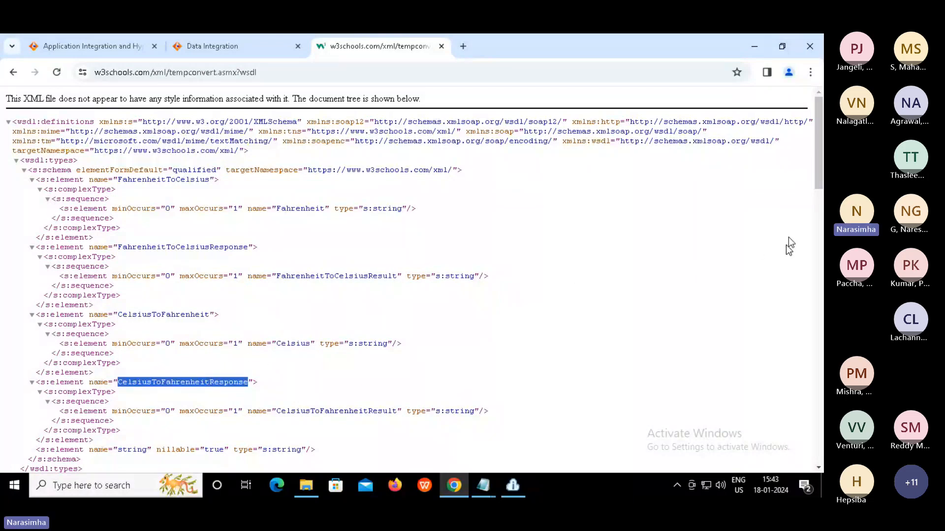
Examine the WSDL's bindings, type definitions and SOAP and HTTP POST messages for both temperature conversions.
drag(820, 172, 818, 378)
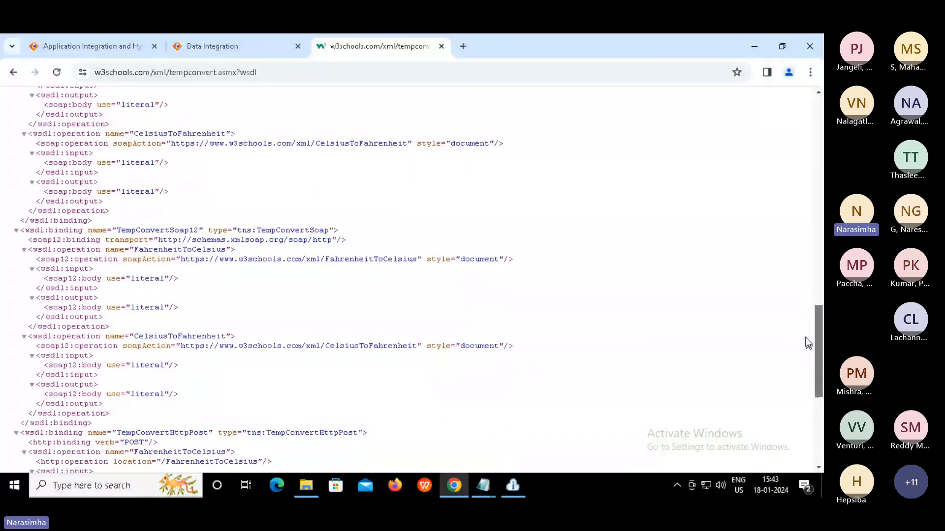
scroll(808, 343, up, 4)
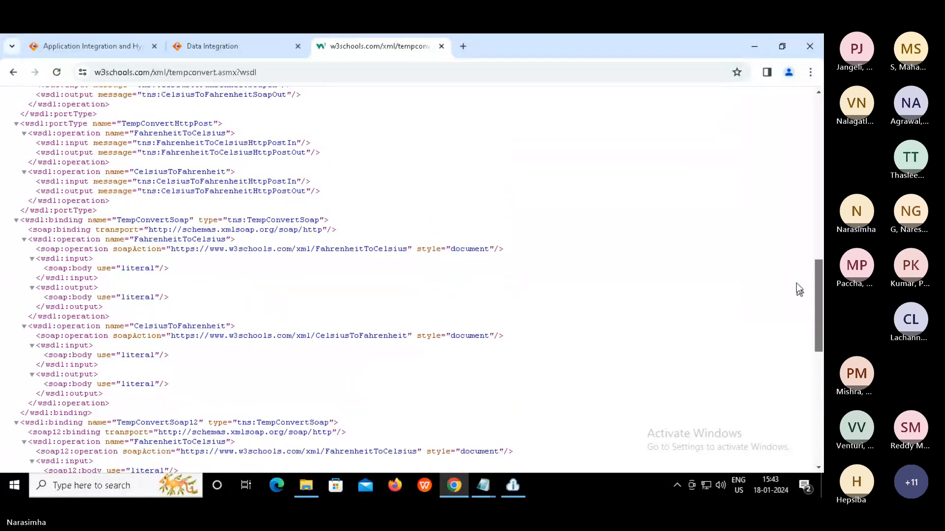
scroll(796, 282, up, 10)
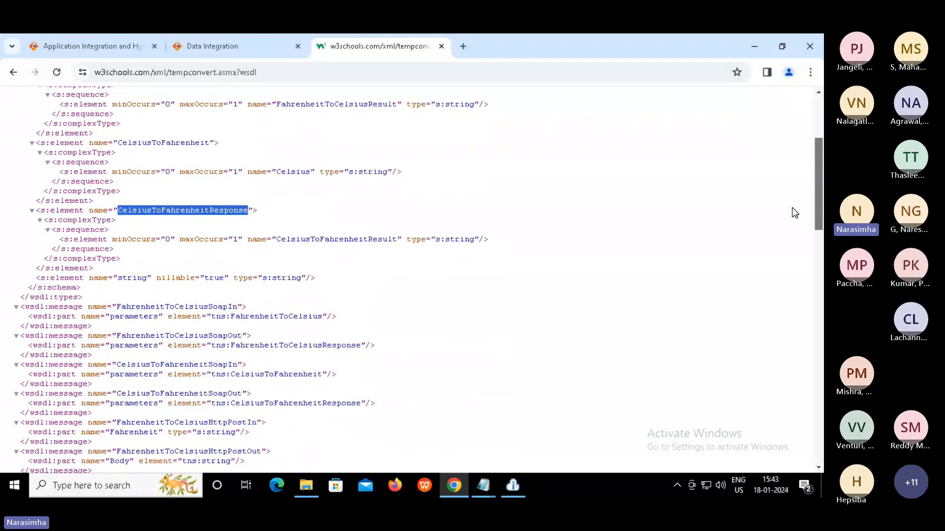
scroll(795, 212, up, 4)
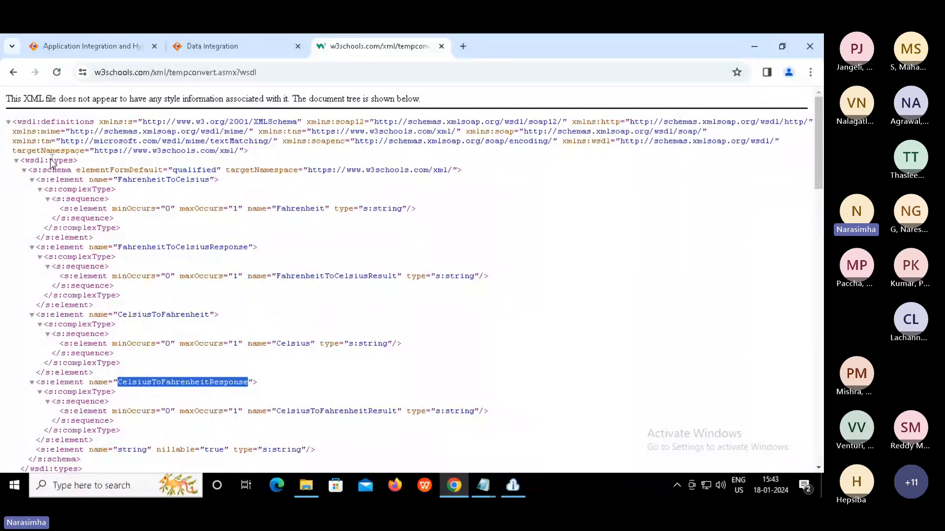
drag(49, 161, 165, 208)
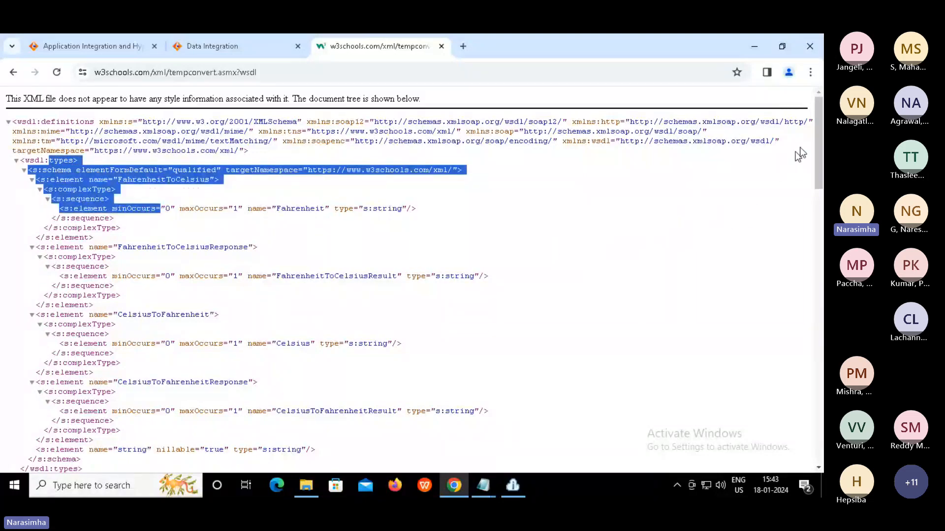
drag(817, 163, 813, 213)
scroll(812, 208, down, 3)
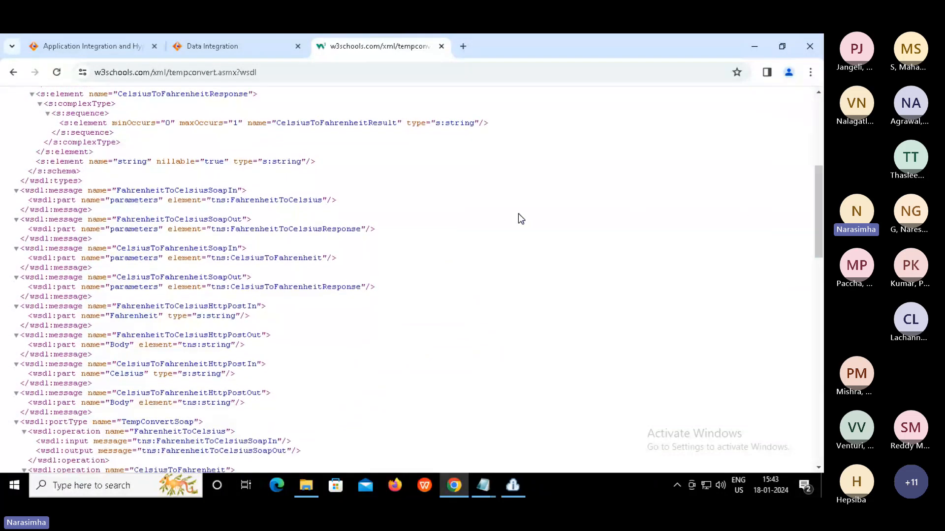
drag(20, 181, 293, 394)
click(500, 201)
Switch to Informatica Data Integration and create a new Business Services component asset.
click(253, 49)
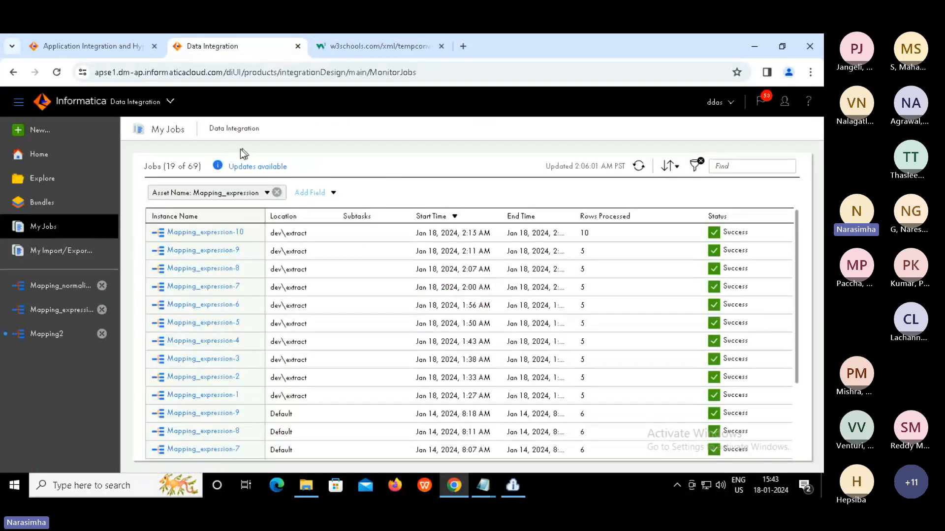
click(46, 129)
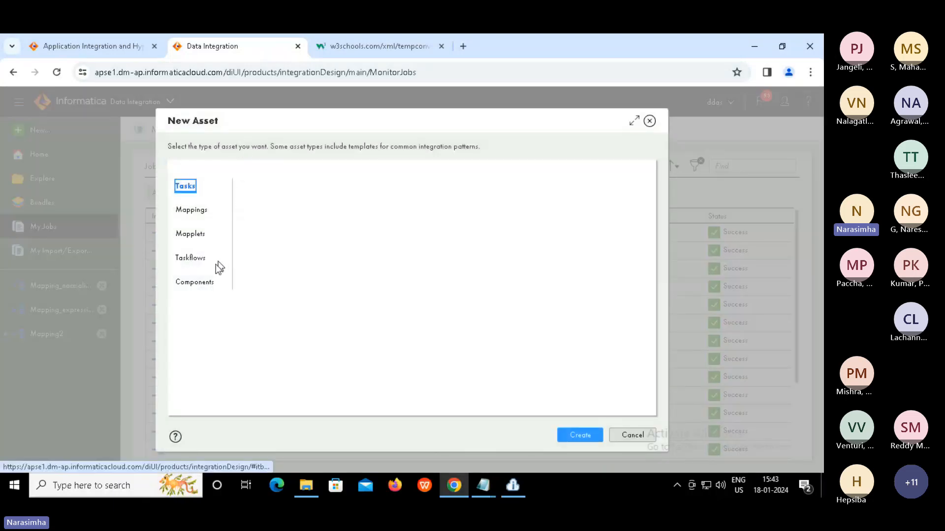
click(194, 283)
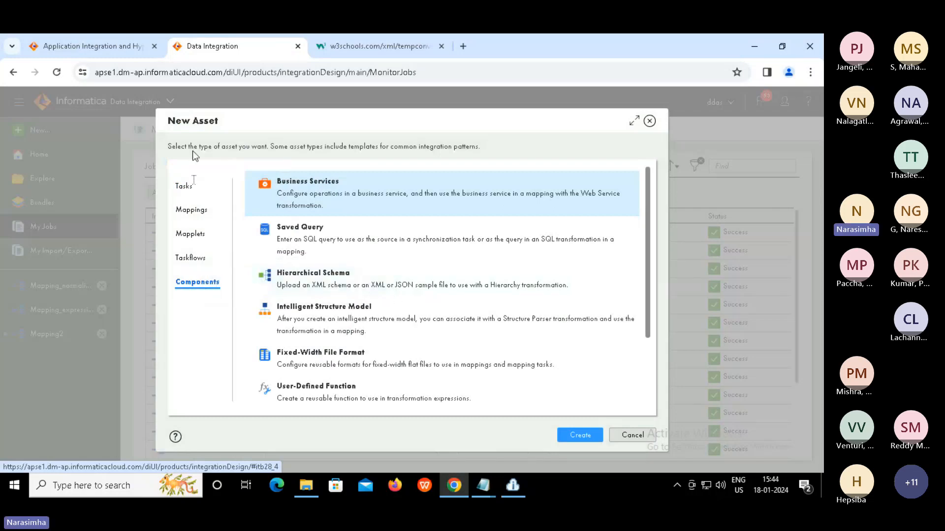
drag(189, 117, 240, 119)
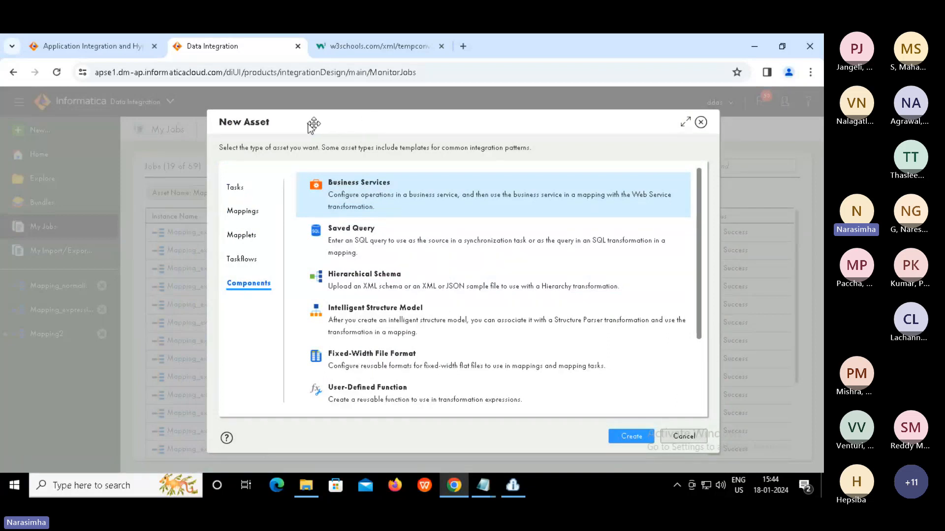
drag(339, 123, 282, 123)
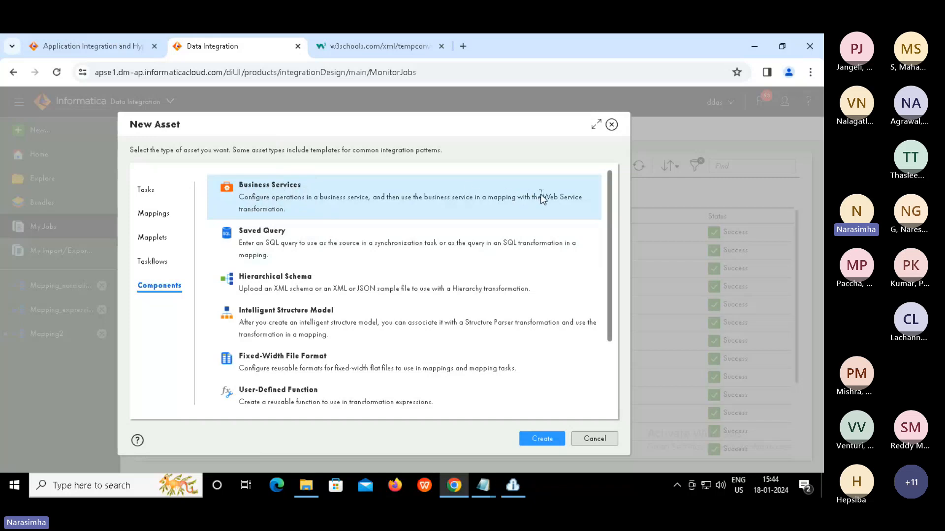
drag(581, 202, 581, 203)
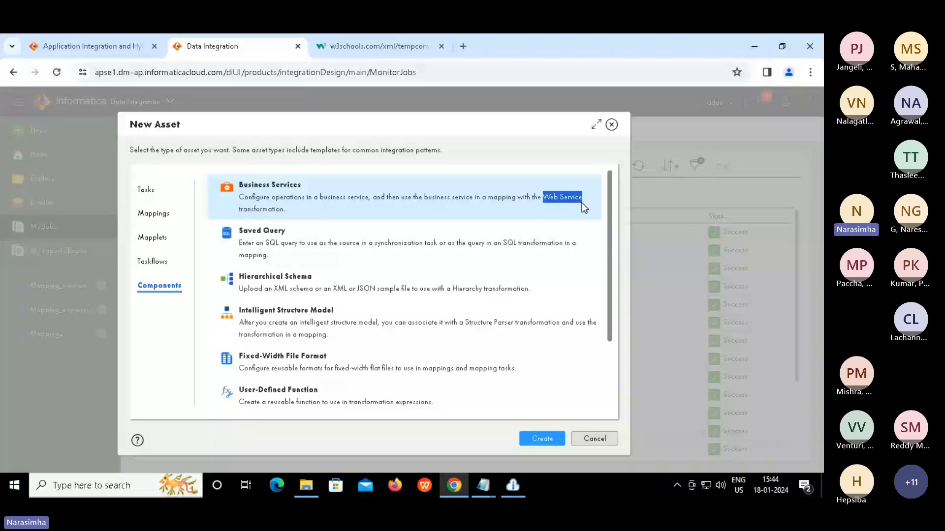
click(276, 198)
click(541, 439)
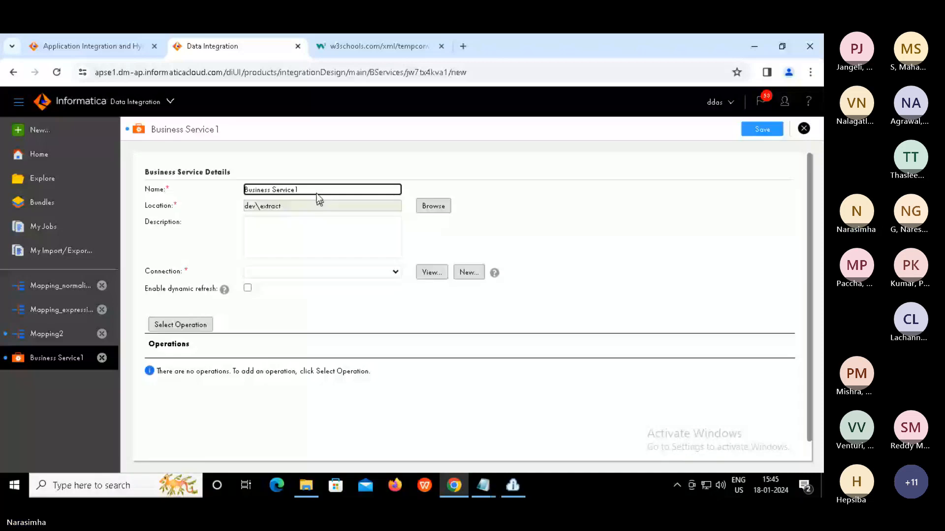
Rename the business service as Business Servicec2f2c and check which connections are available for it.
click(310, 191)
key(BackSpace)
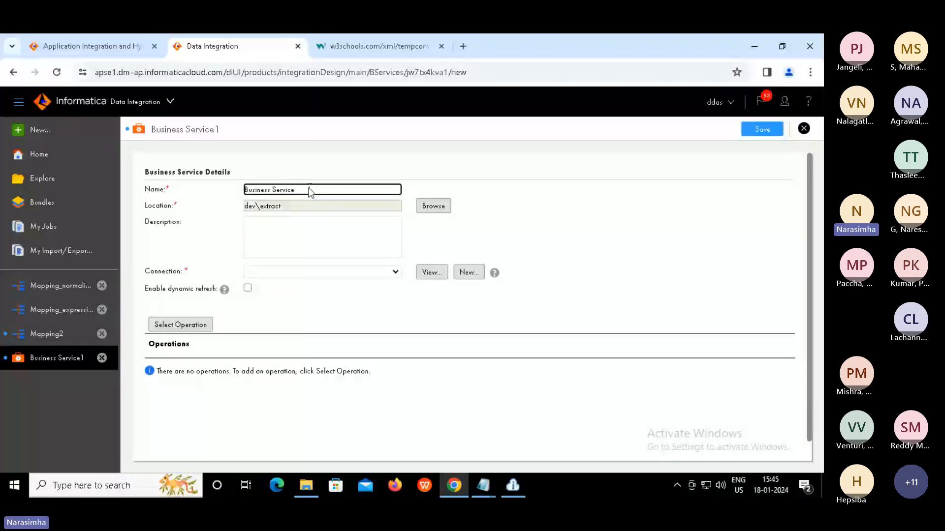
text(c2f2c)
click(396, 272)
click(396, 273)
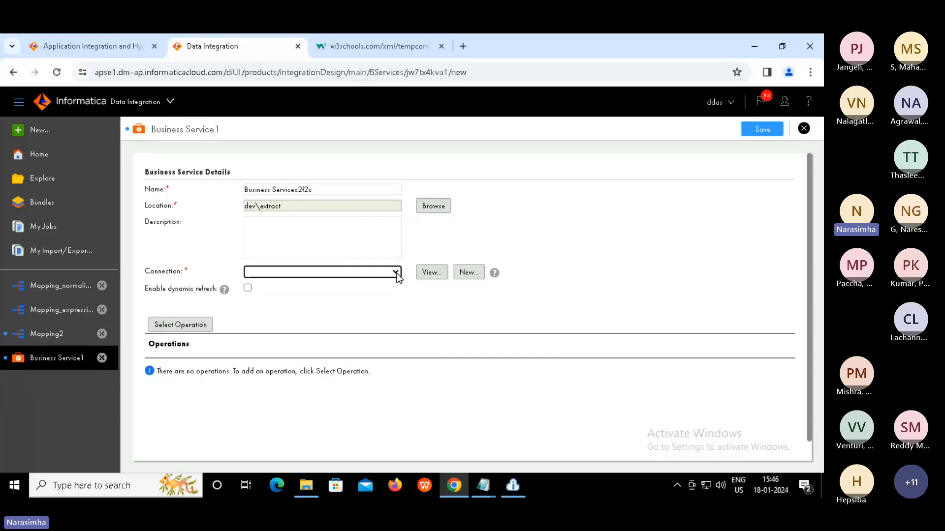
Start a new connection for the business service, named webservice_test with the description "web service connection".
click(472, 275)
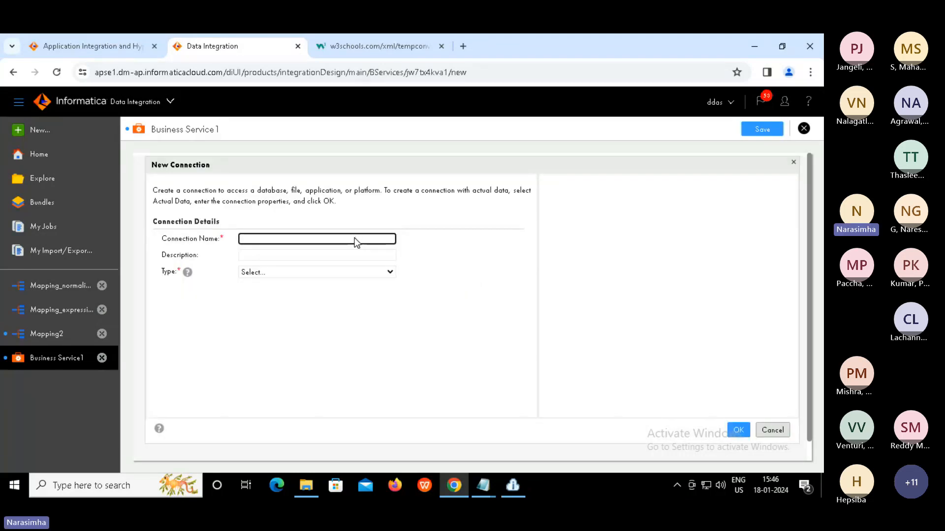
text(wevser)
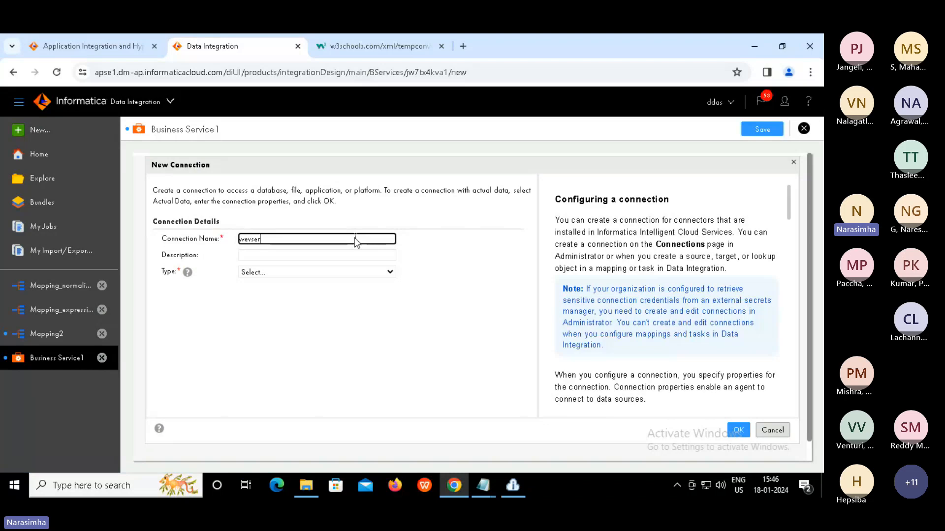
text(vice_test)
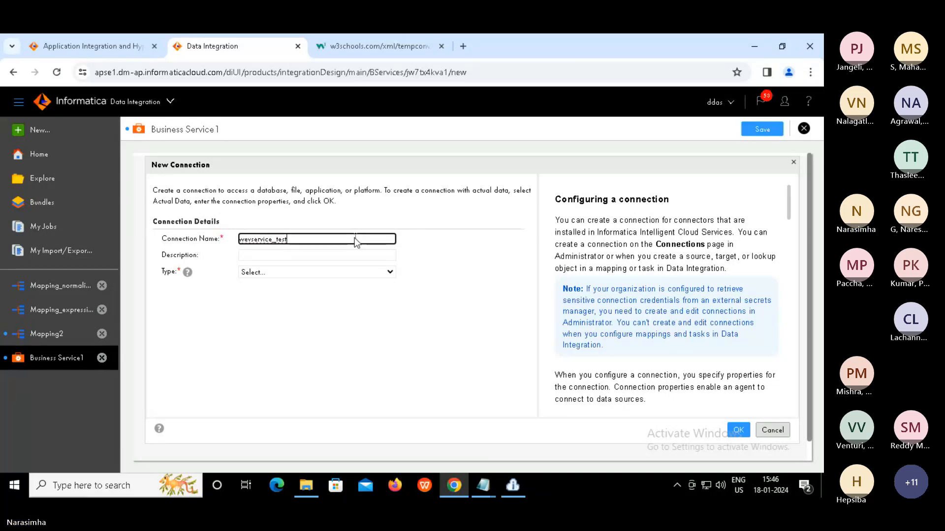
click(252, 240)
key(BackSpace)
text(b)
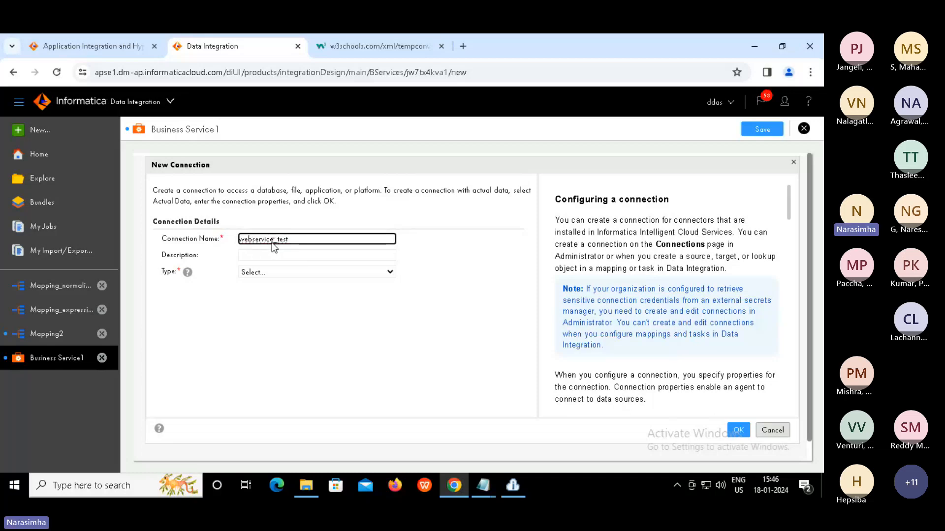
scroll(263, 248, down, 1)
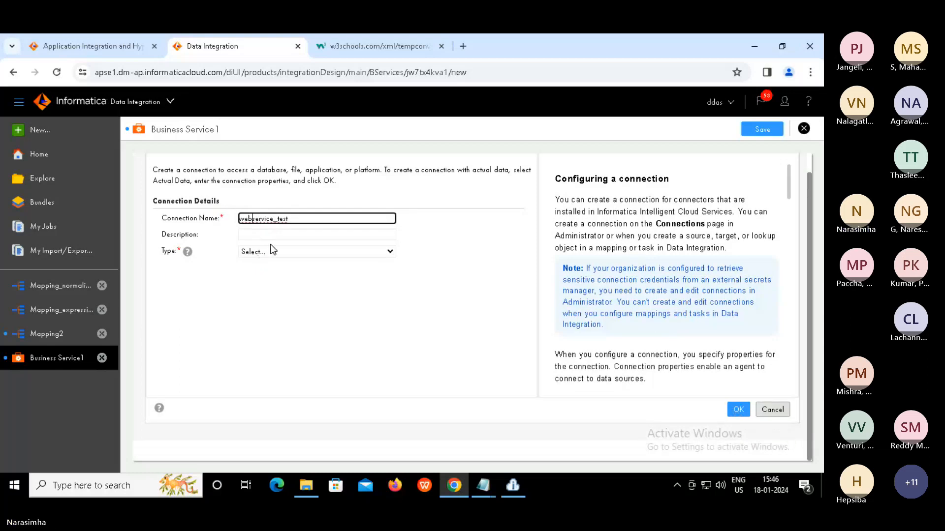
click(285, 234)
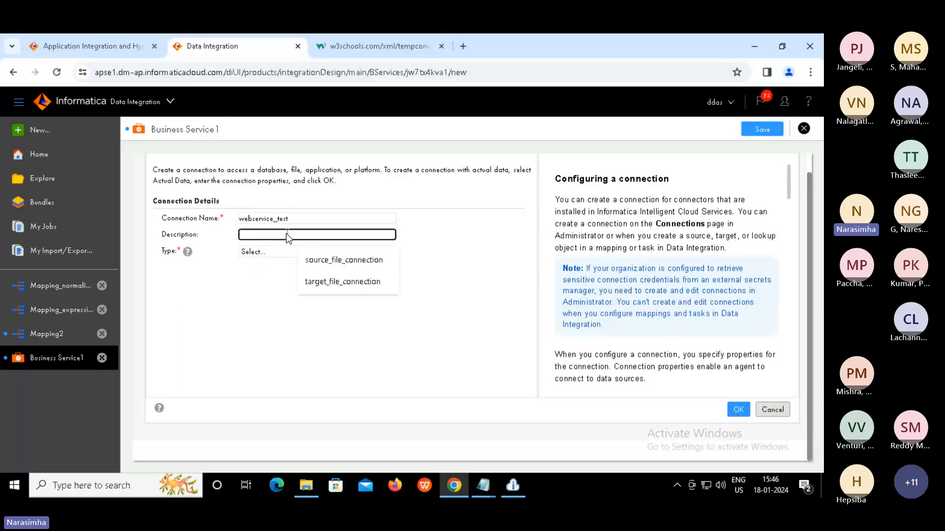
text(web)
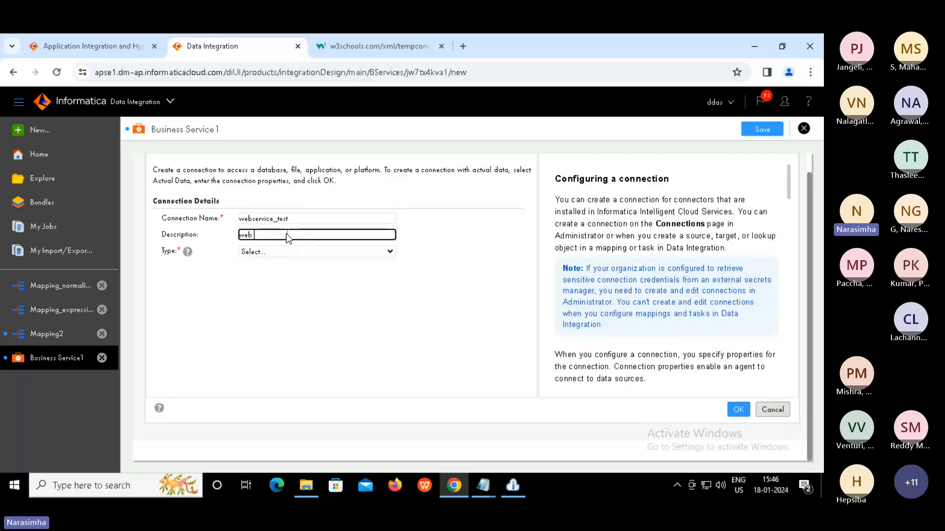
text( service connection)
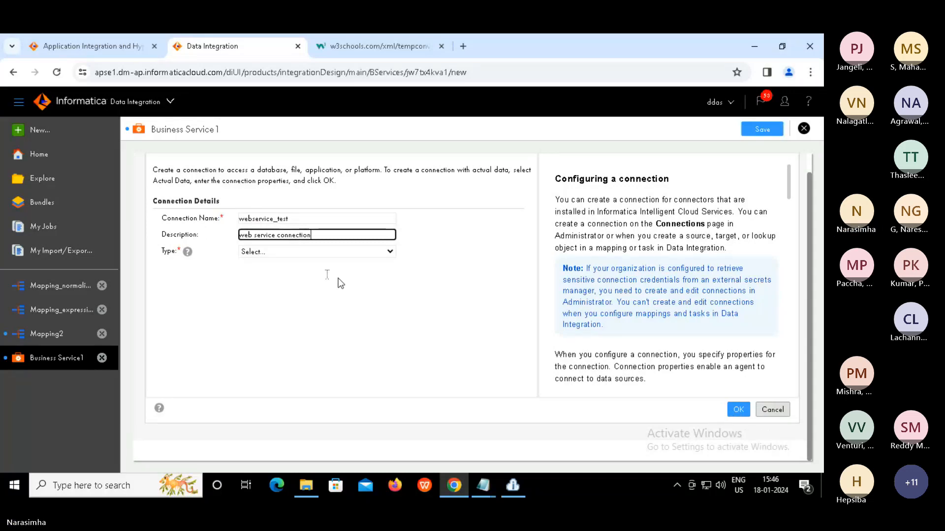
Set the webservice_test connection's type to WSConsumer.
click(389, 254)
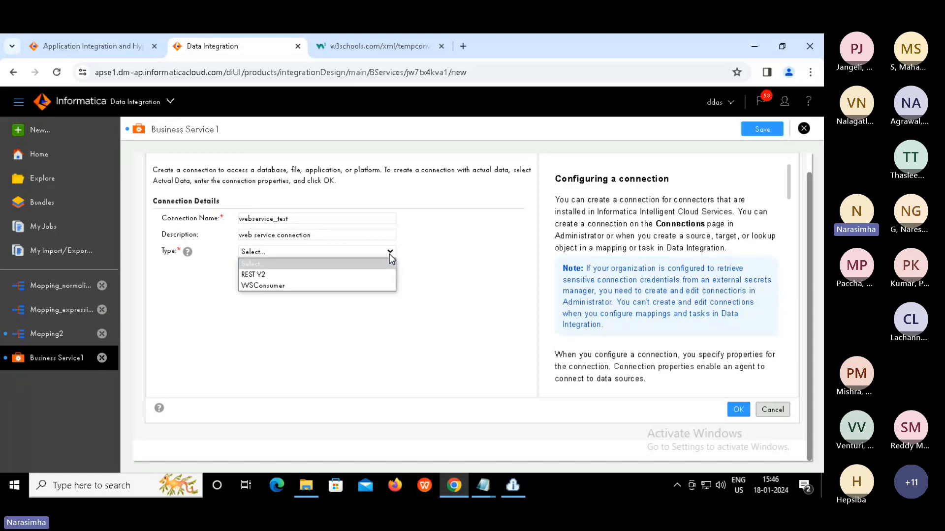
click(267, 285)
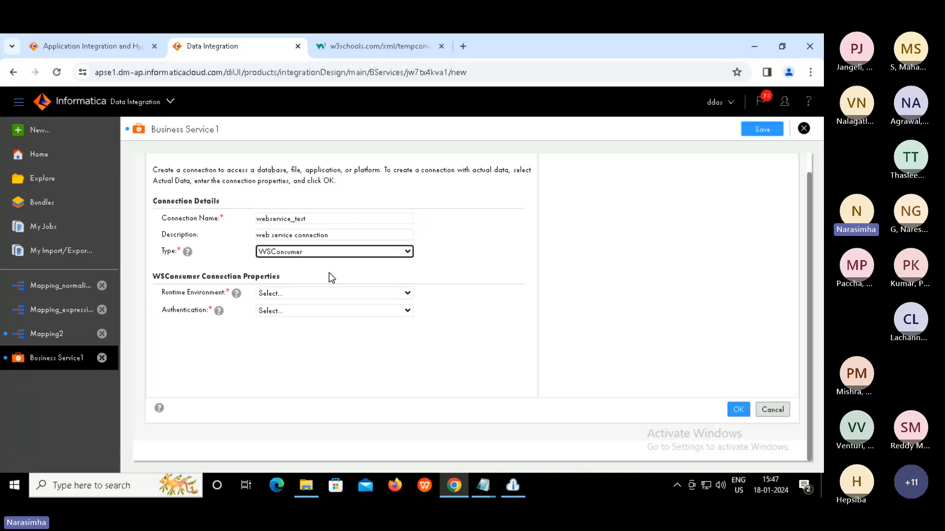
click(296, 252)
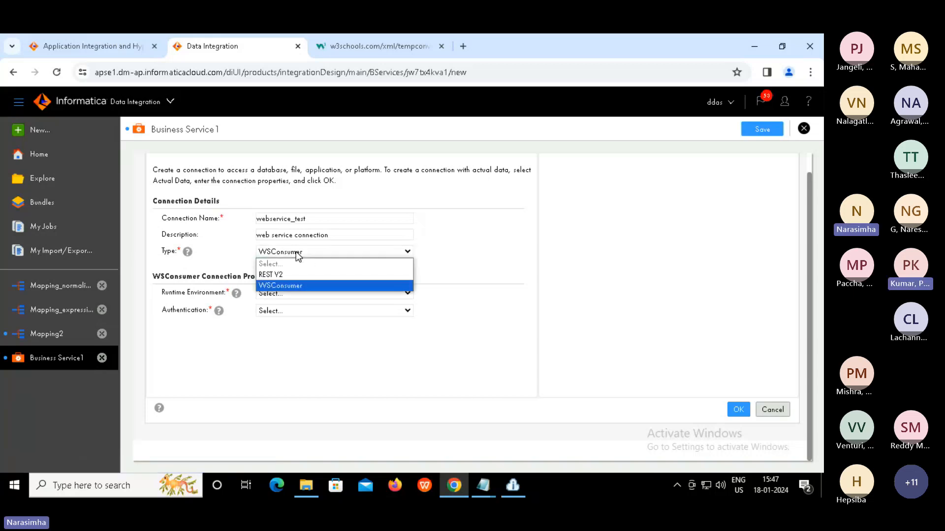
click(270, 286)
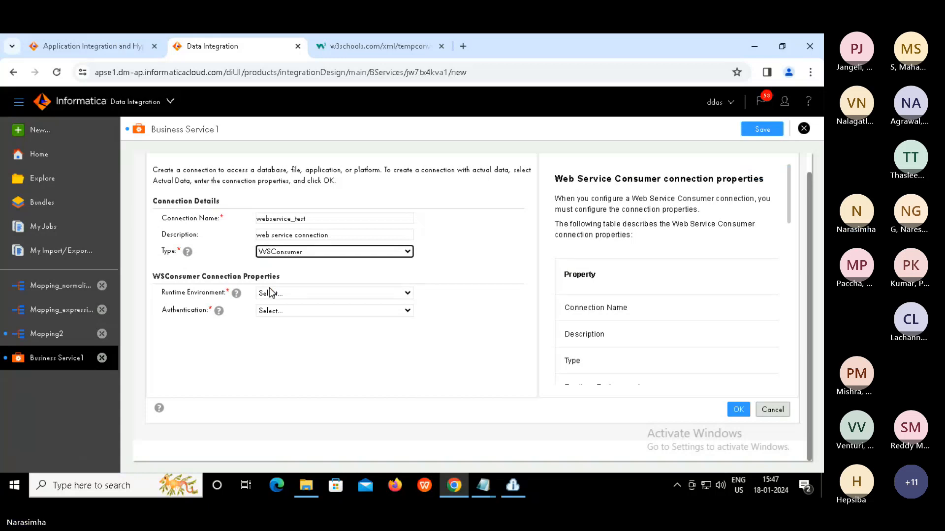
Set the connection's runtime environment to 666ceacc5cf4518 and its authentication to Other Authentication.
click(295, 294)
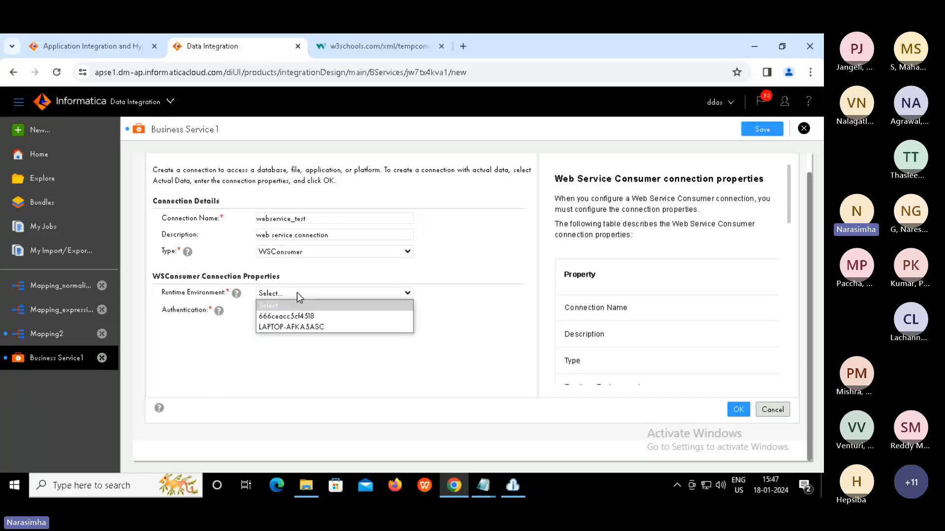
click(285, 316)
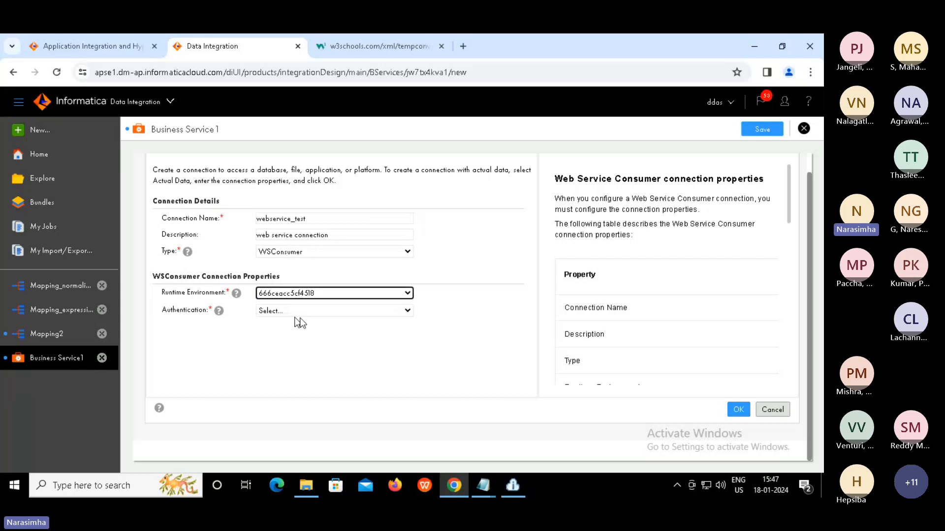
click(325, 311)
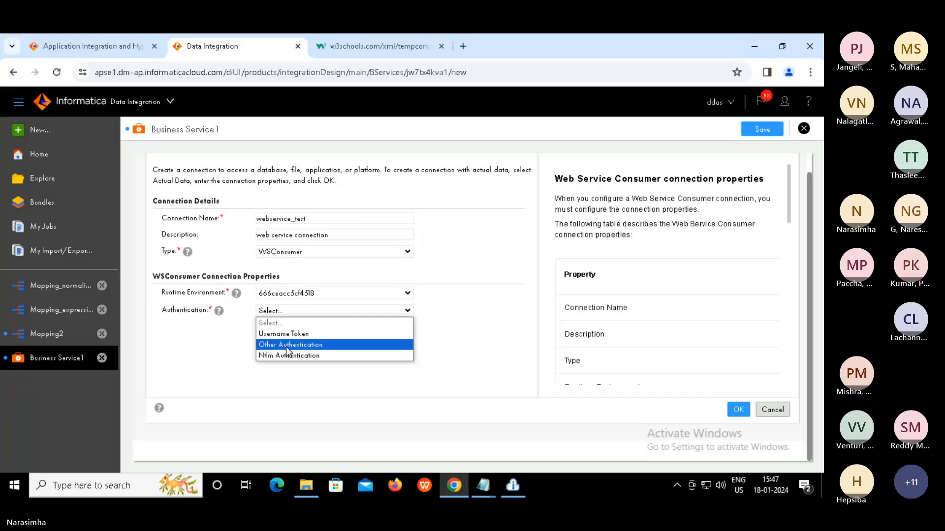
click(287, 345)
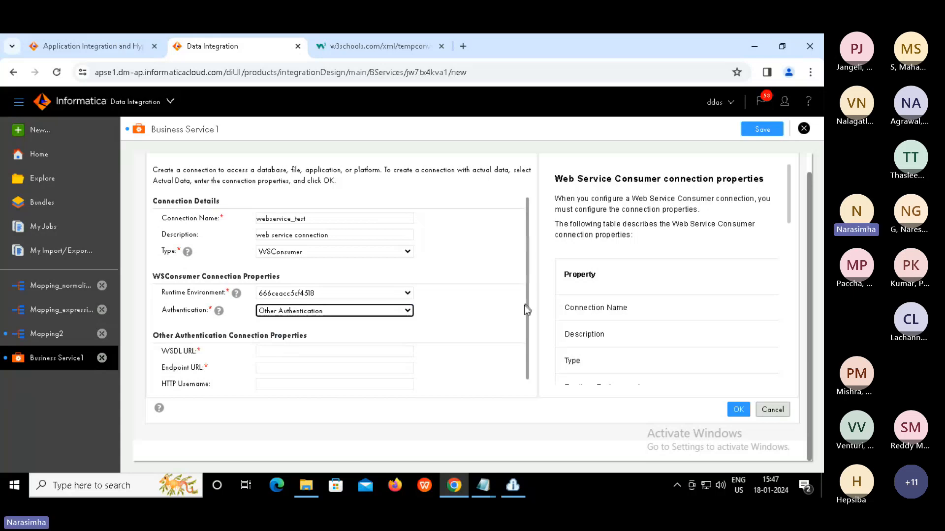
scroll(523, 305, down, 1)
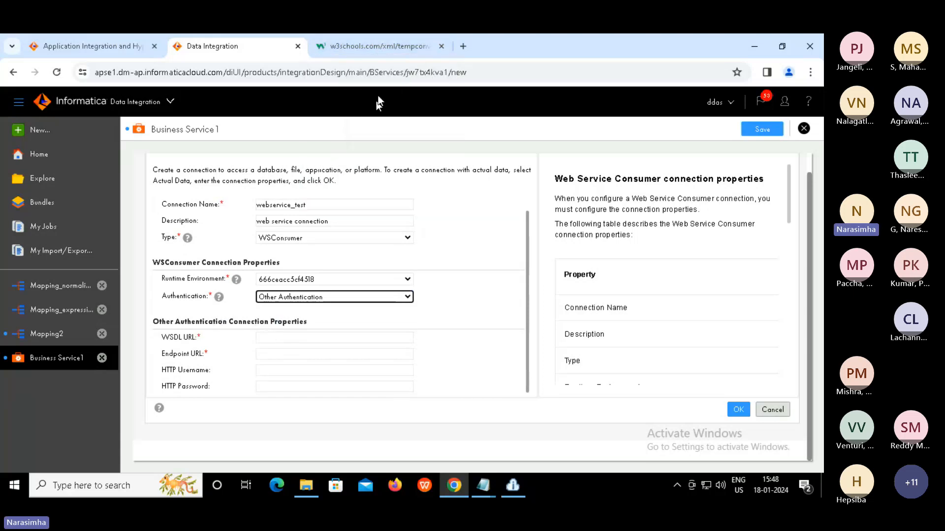
click(357, 49)
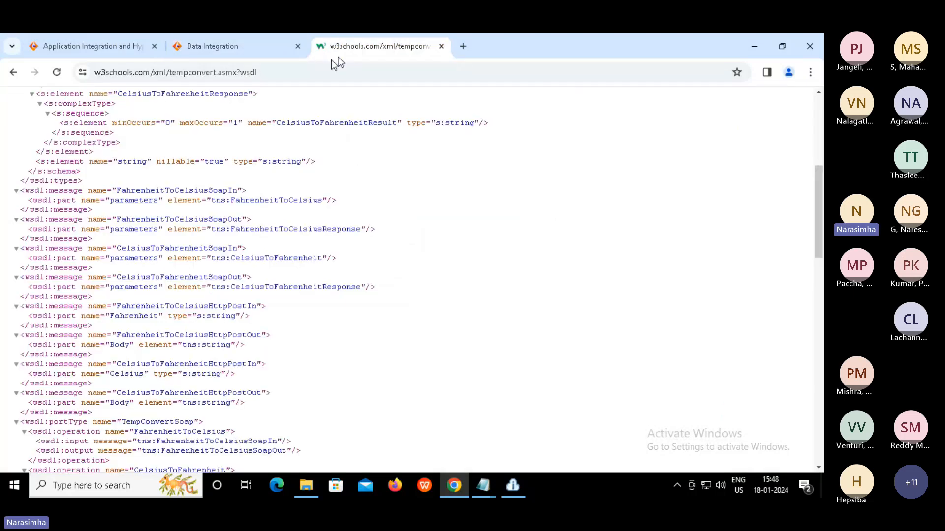
click(305, 73)
key(ctrl+c)
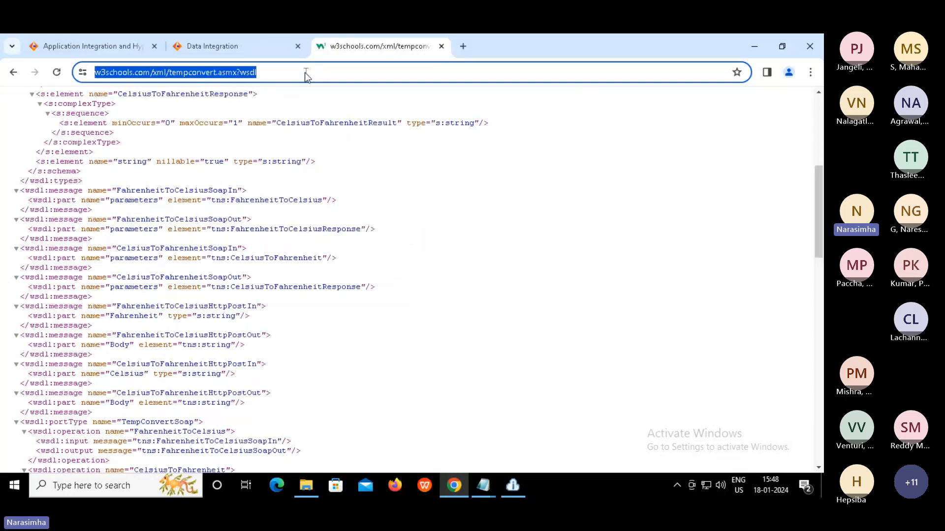
click(249, 49)
click(283, 338)
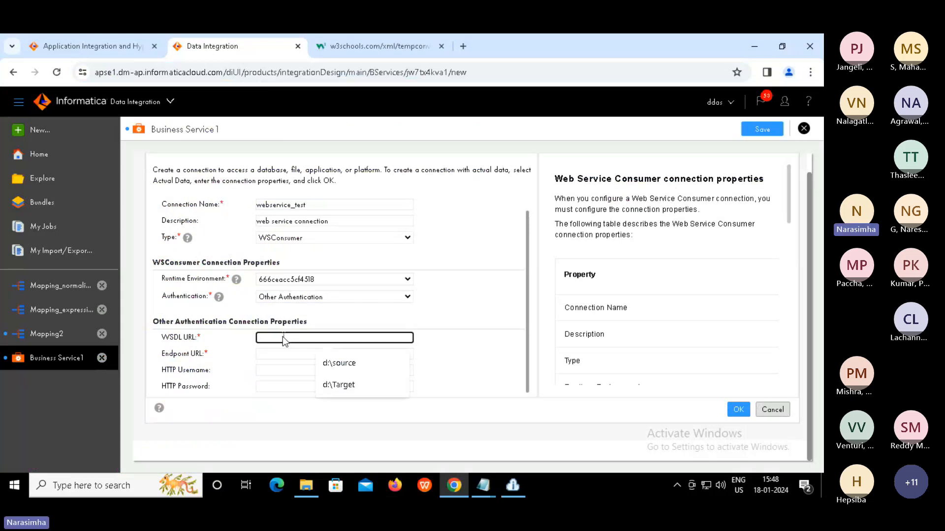
key(ctrl+v)
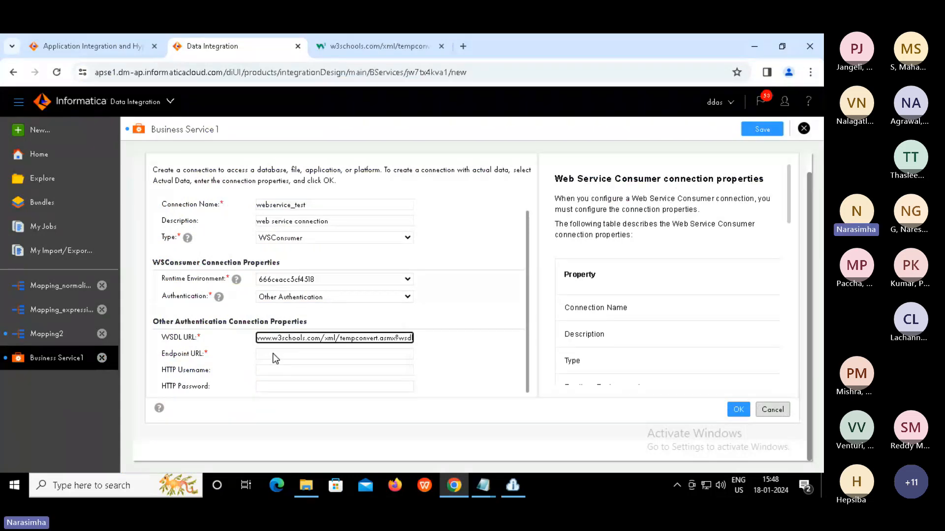
click(273, 353)
key(ctrl+v)
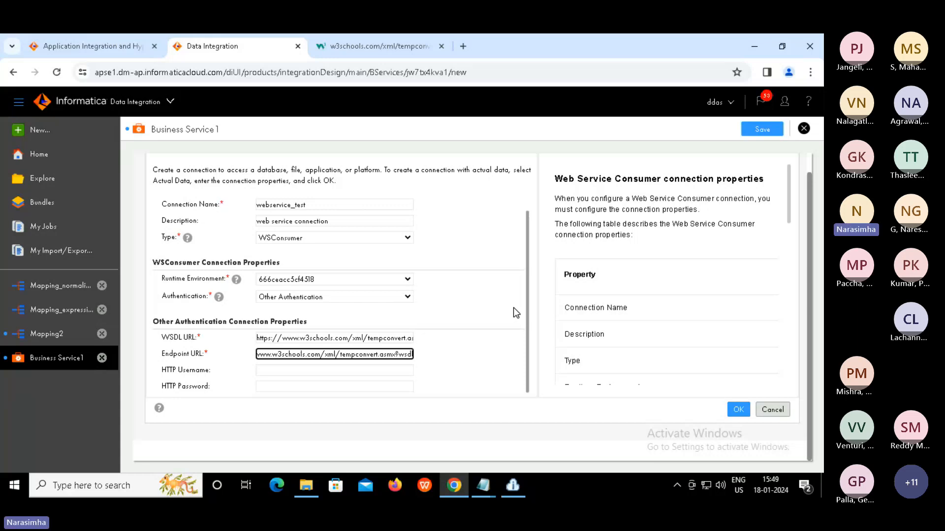
click(735, 410)
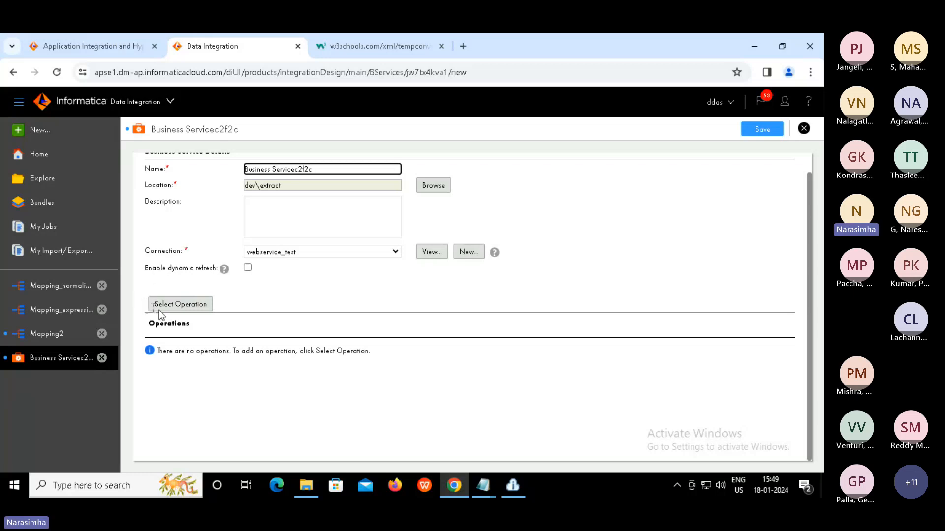
Add the FahrenheitToCelsius source operation to the business service with the description f2c.
click(189, 304)
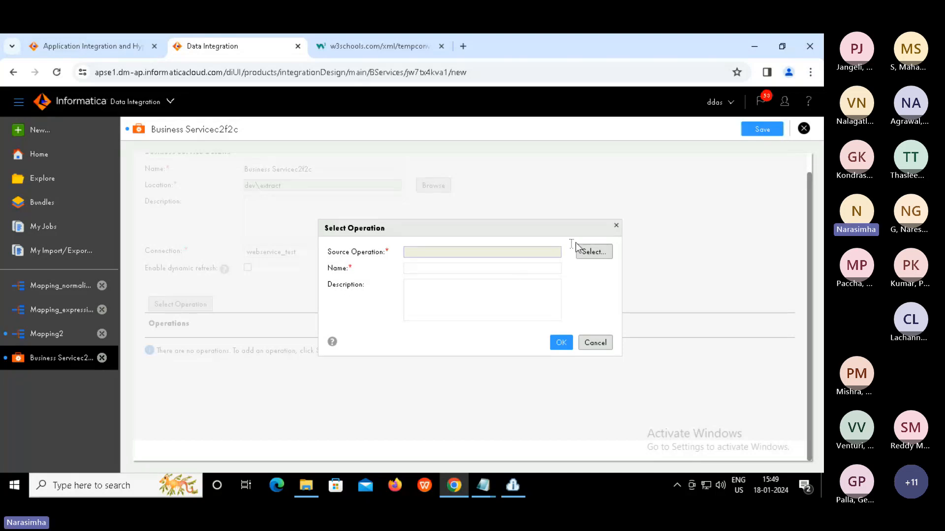
click(592, 252)
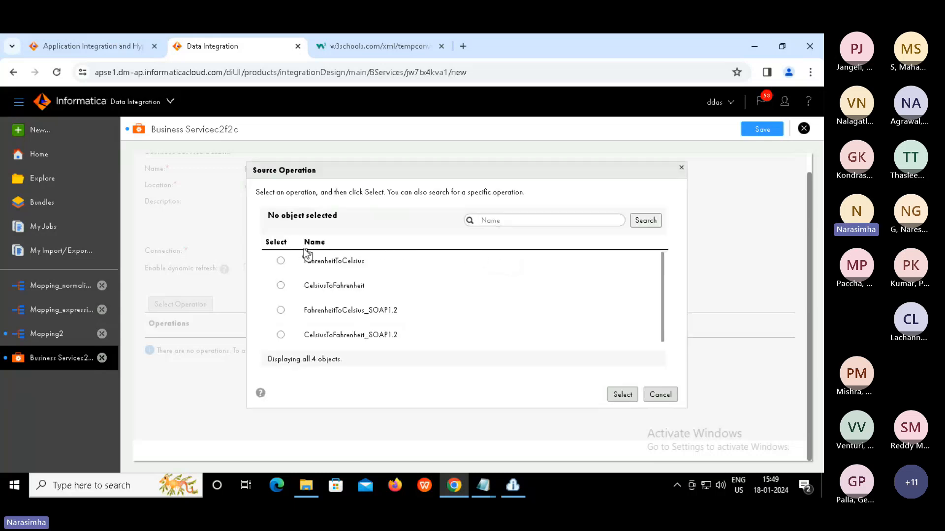
click(281, 263)
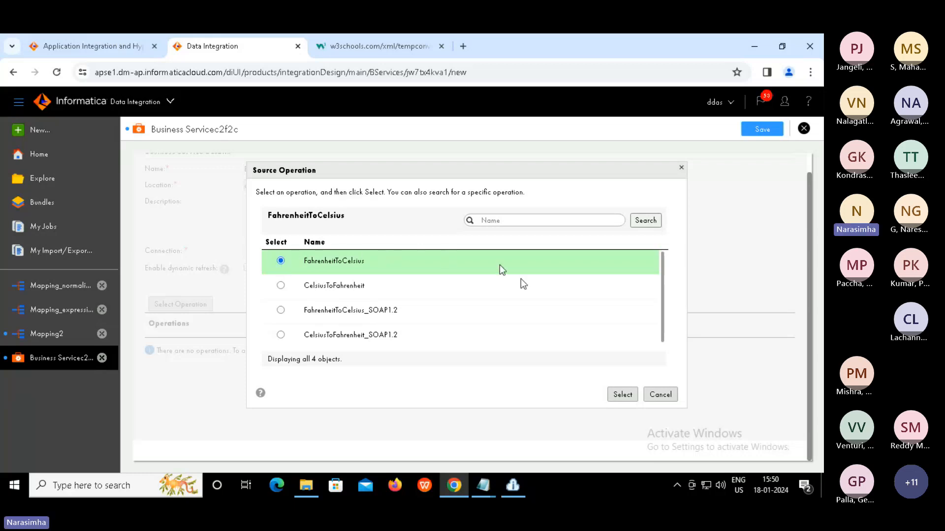
click(621, 393)
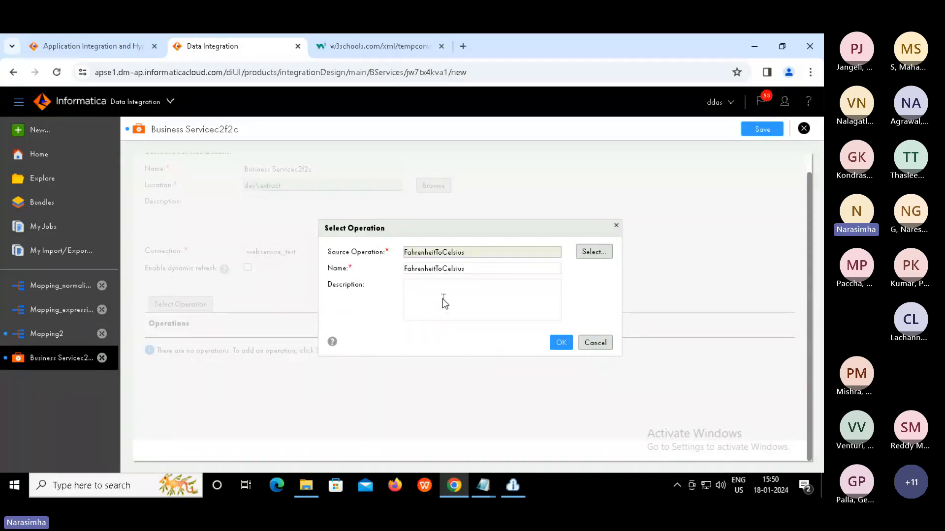
click(444, 303)
text(f2c)
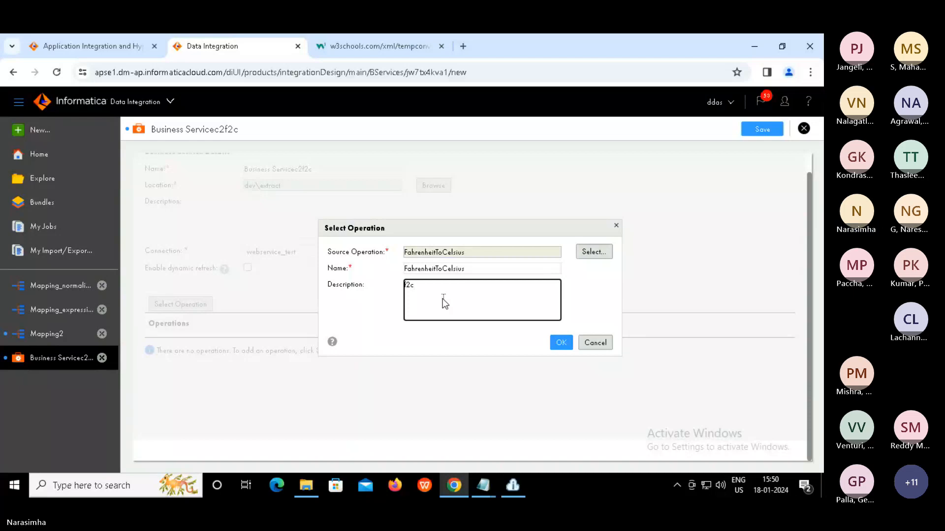
click(560, 343)
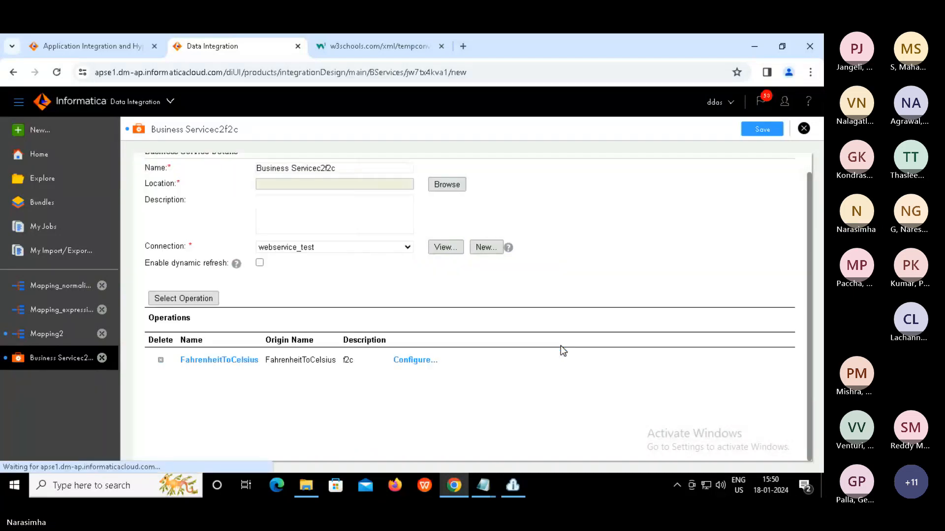
Add the CelsiusToFahrenheit source operation to the business service with the description c2f.
click(190, 307)
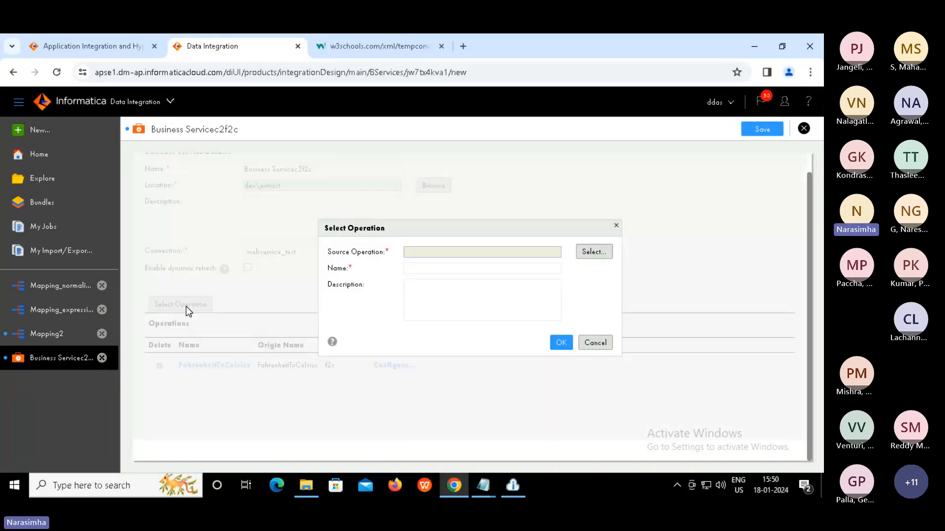
click(589, 253)
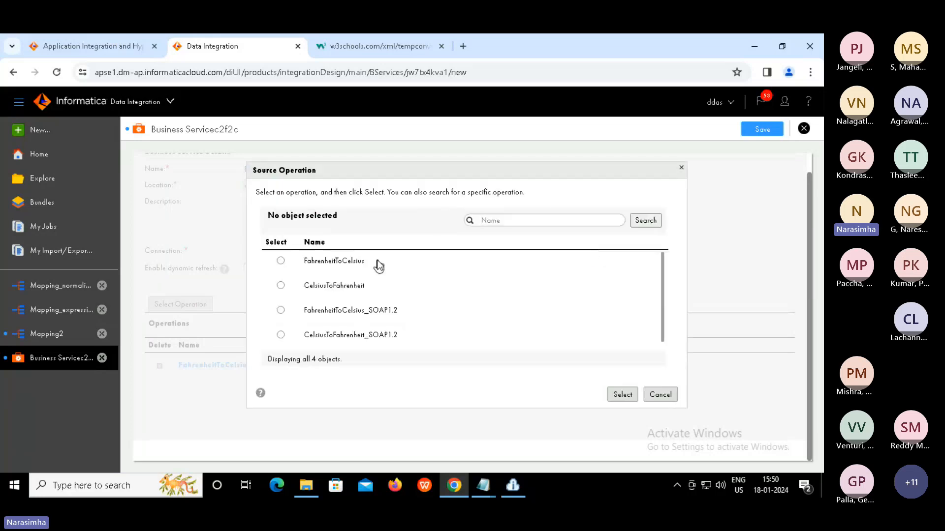
click(280, 286)
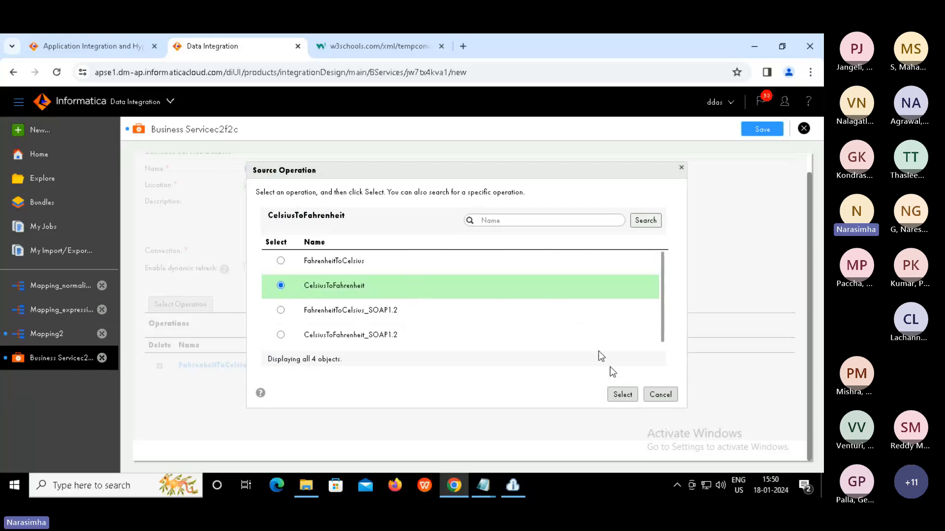
click(626, 396)
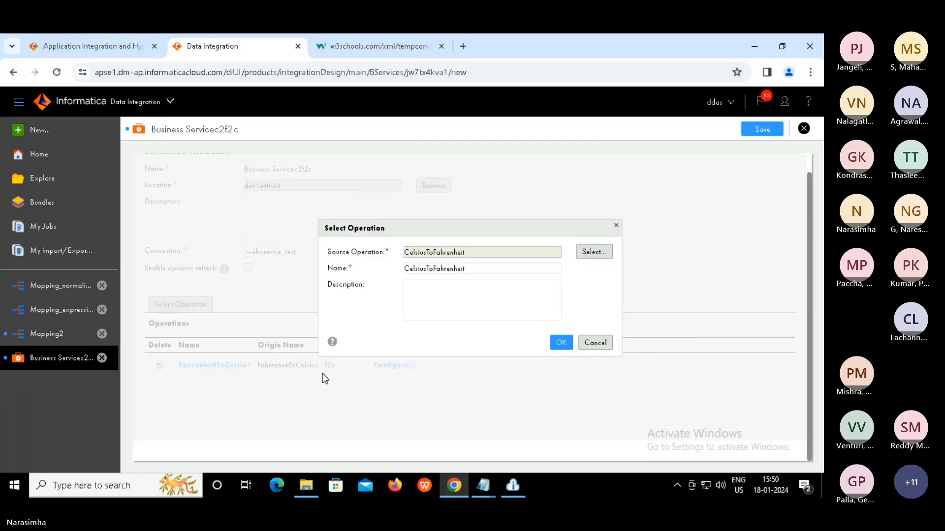
click(462, 299)
text(c2f)
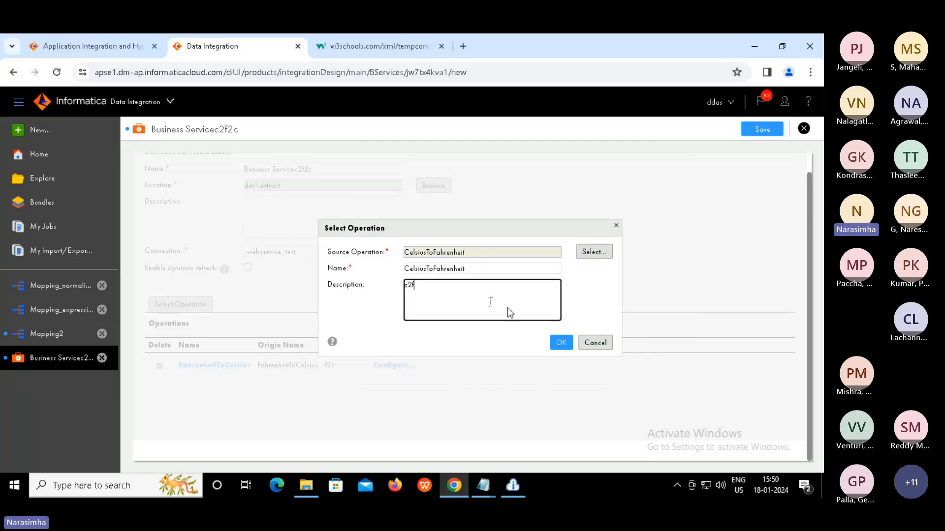
click(561, 343)
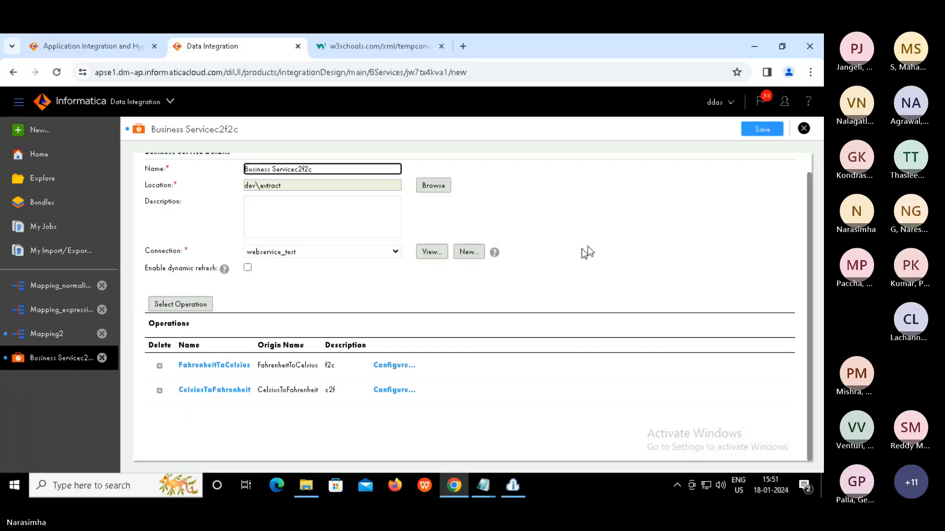
click(758, 135)
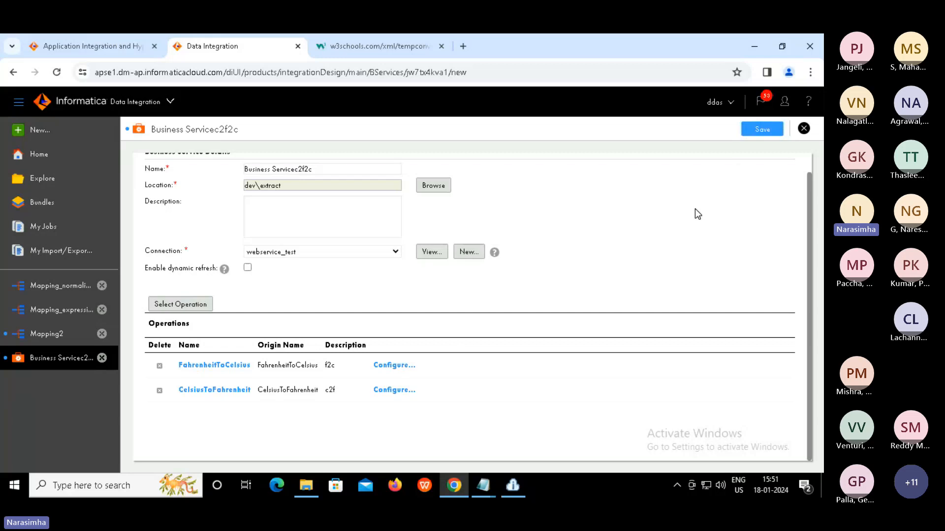
Examine the TempConvert WSDL's type definitions and the operations with their input and output messages under each portType.
click(374, 51)
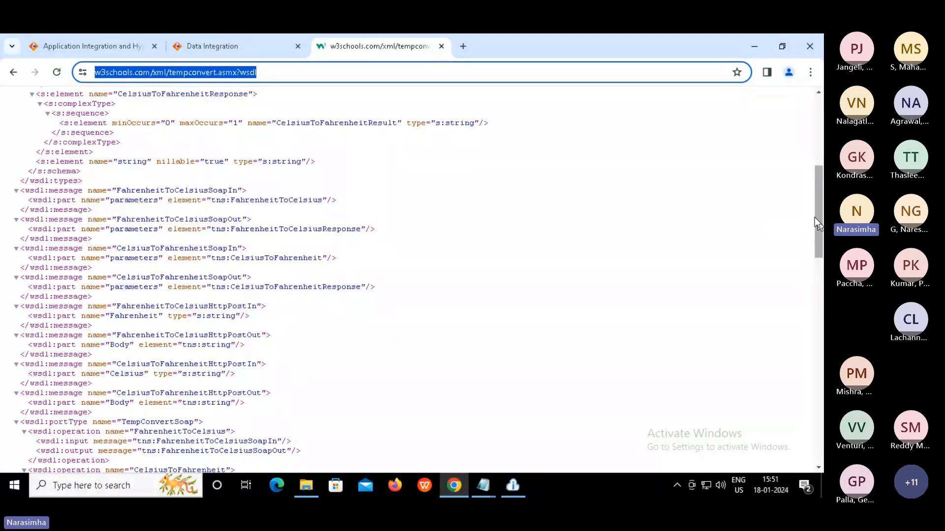
drag(814, 217, 806, 166)
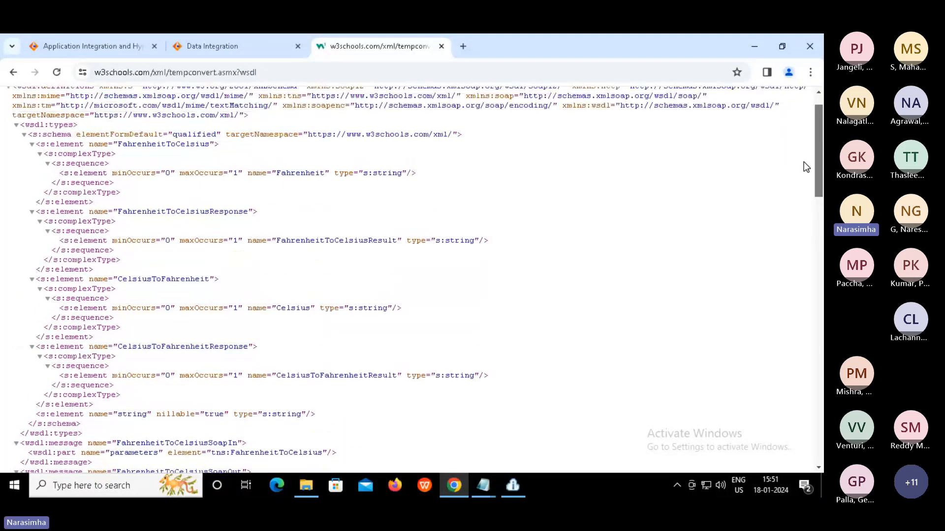
scroll(805, 167, down, 4)
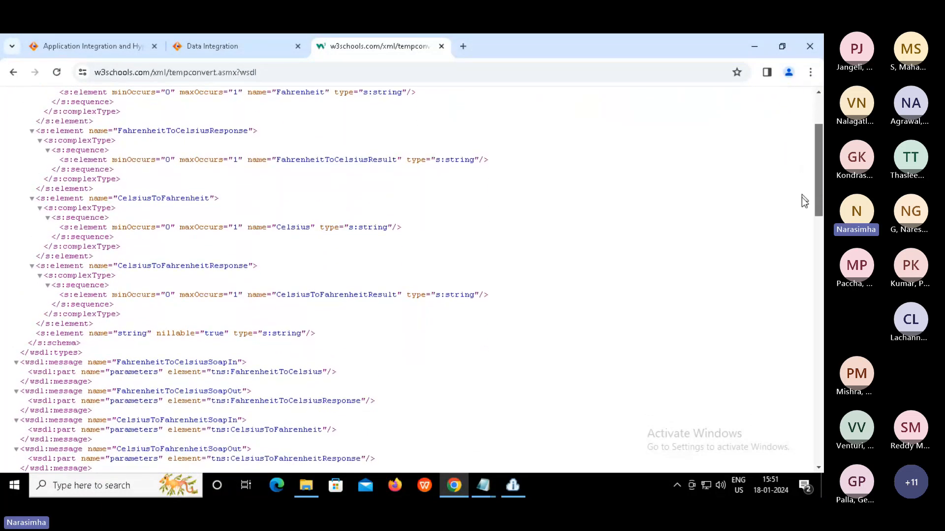
scroll(802, 240, down, 4)
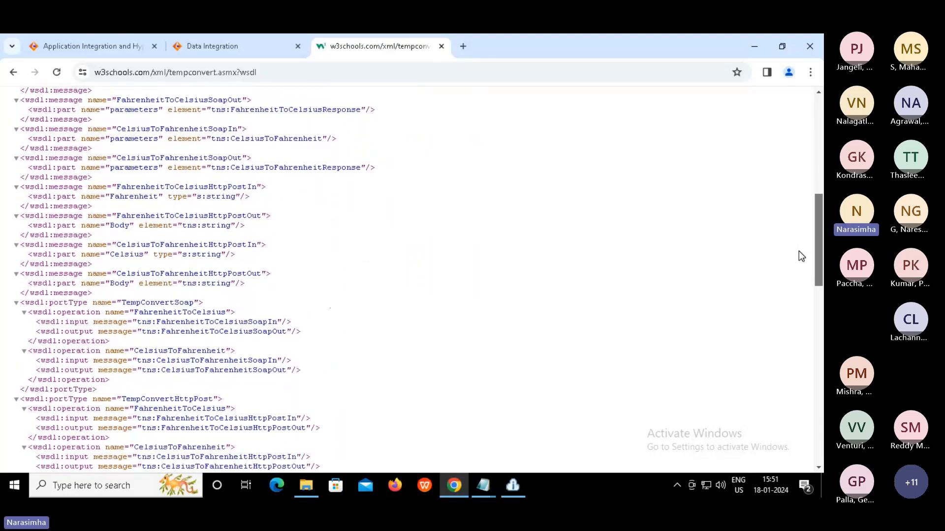
scroll(798, 266, down, 2)
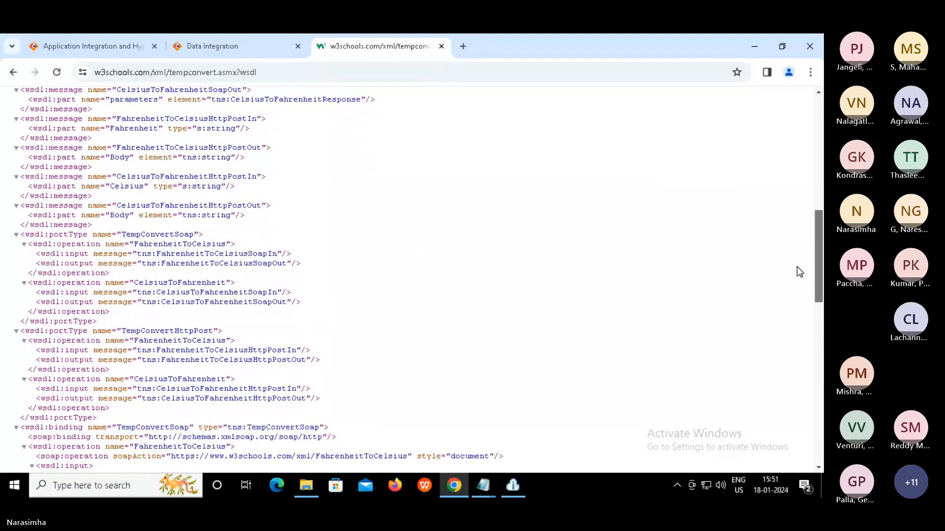
double_click(191, 283)
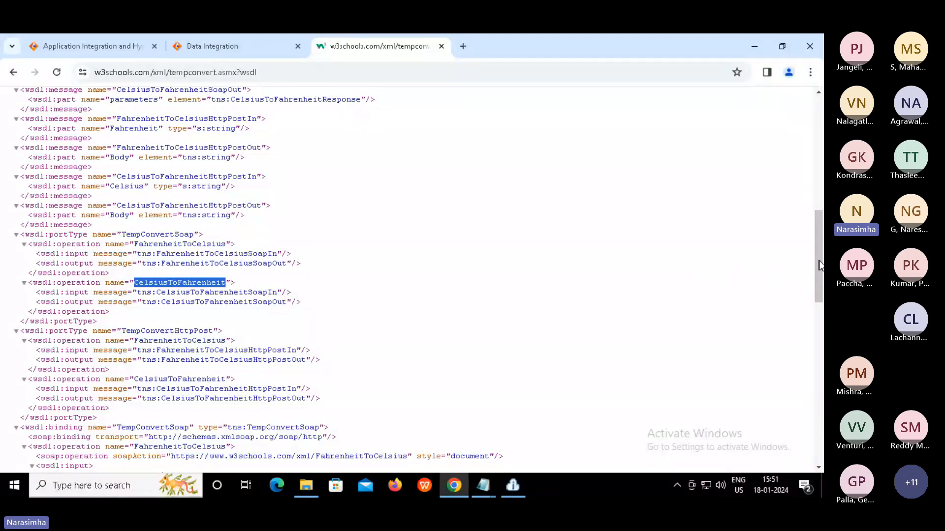
drag(821, 266, 200, 295)
double_click(179, 317)
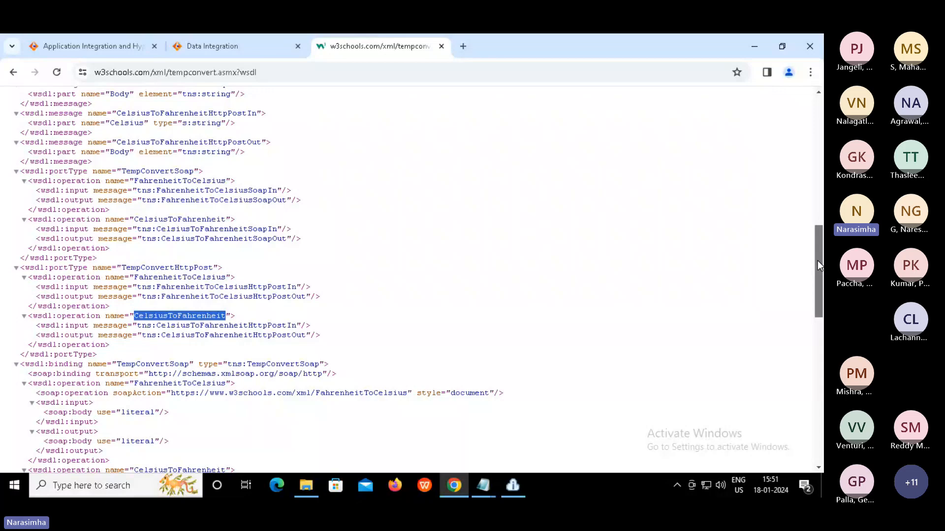
double_click(266, 325)
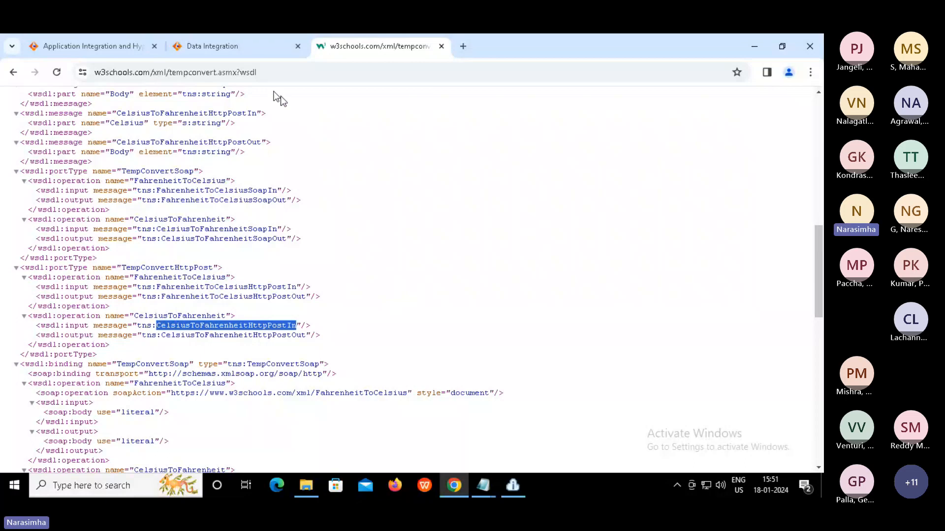
Return to Data Integration and save the business service with its two operations.
click(213, 46)
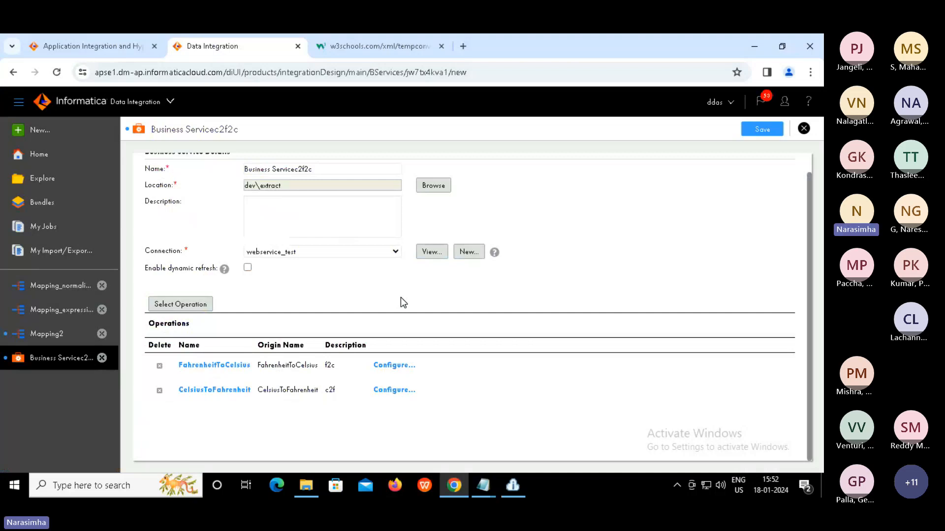
click(757, 132)
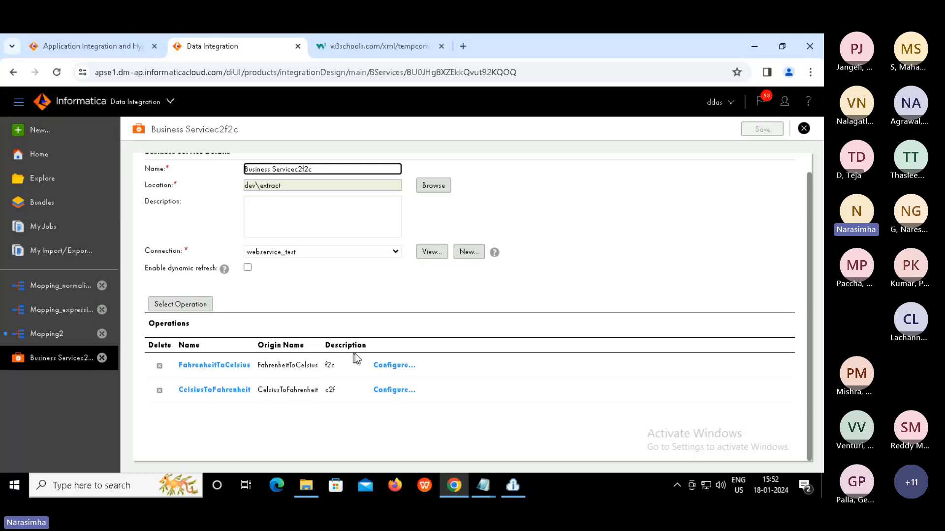
Examine the FahrenheitToCelsius operation's request structure by expanding Body and its child element, and close the business service.
click(400, 366)
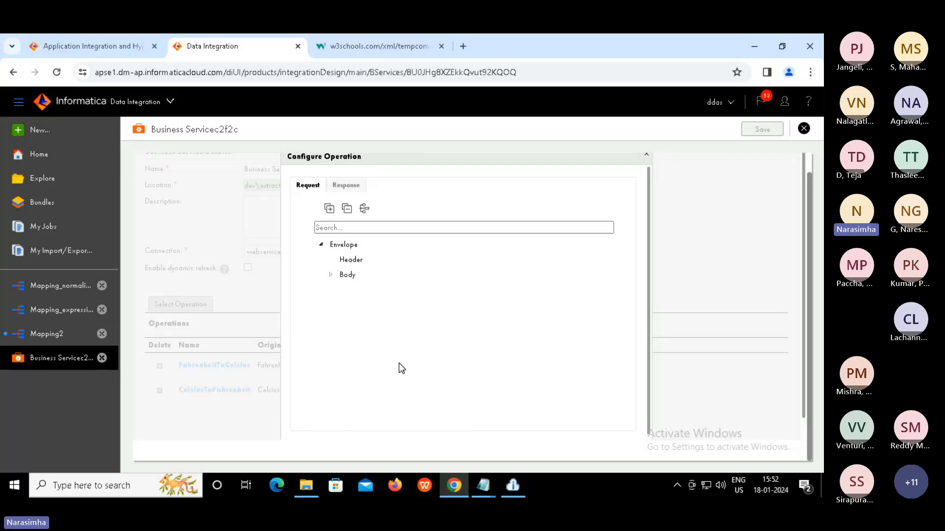
click(330, 275)
click(340, 291)
key(Escape)
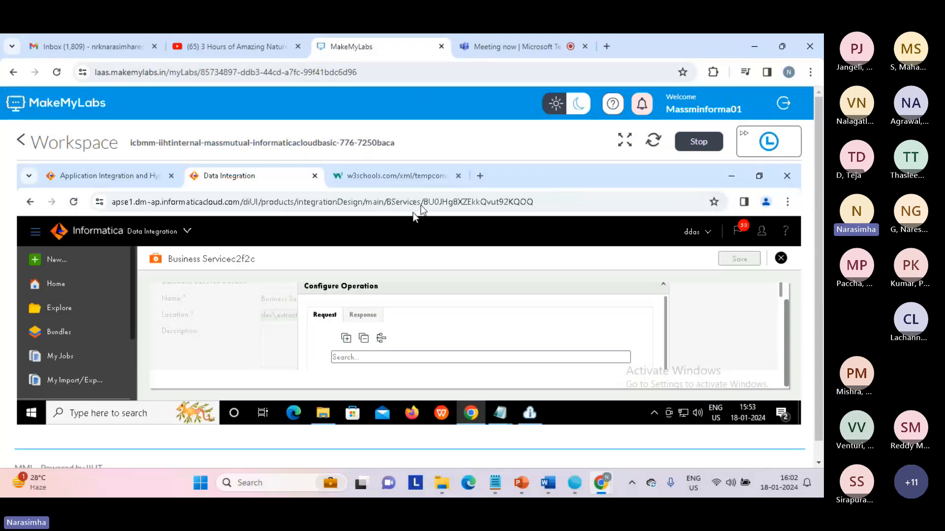
click(625, 140)
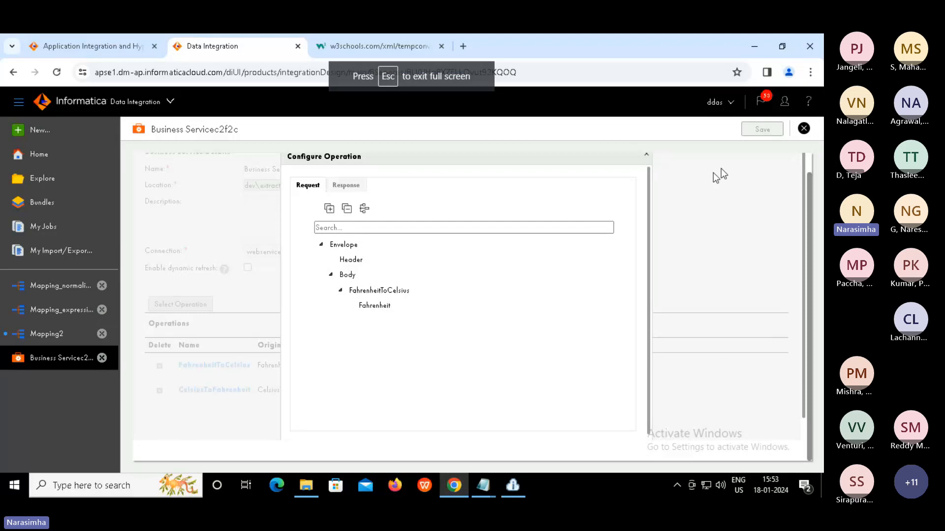
click(804, 130)
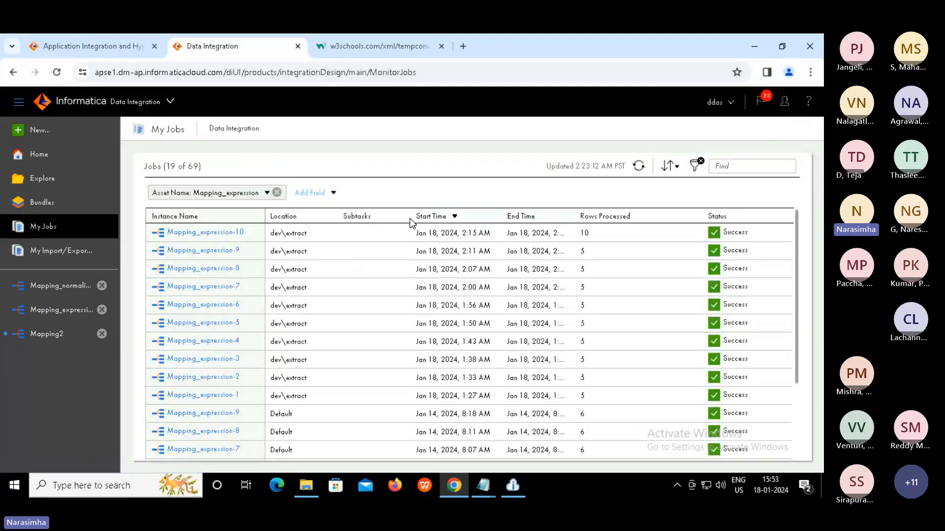
Create a new blank mapping.
click(46, 134)
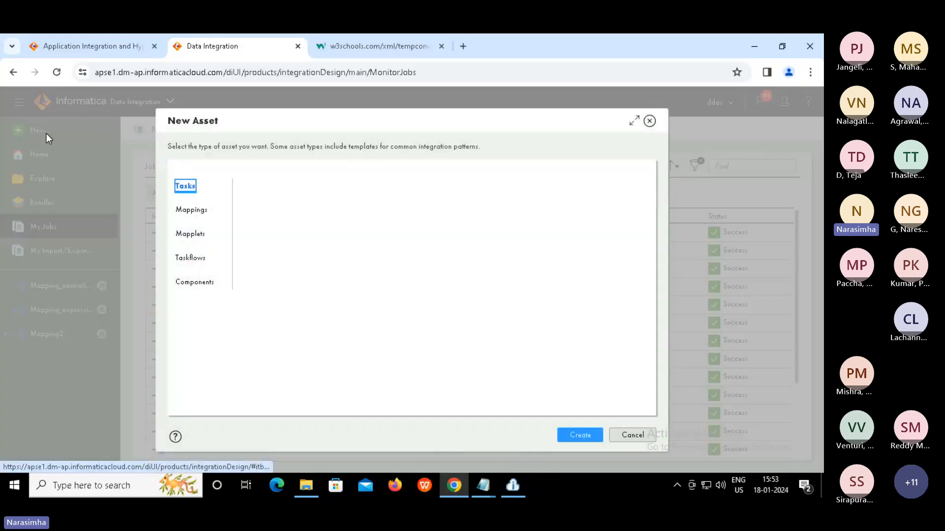
click(194, 211)
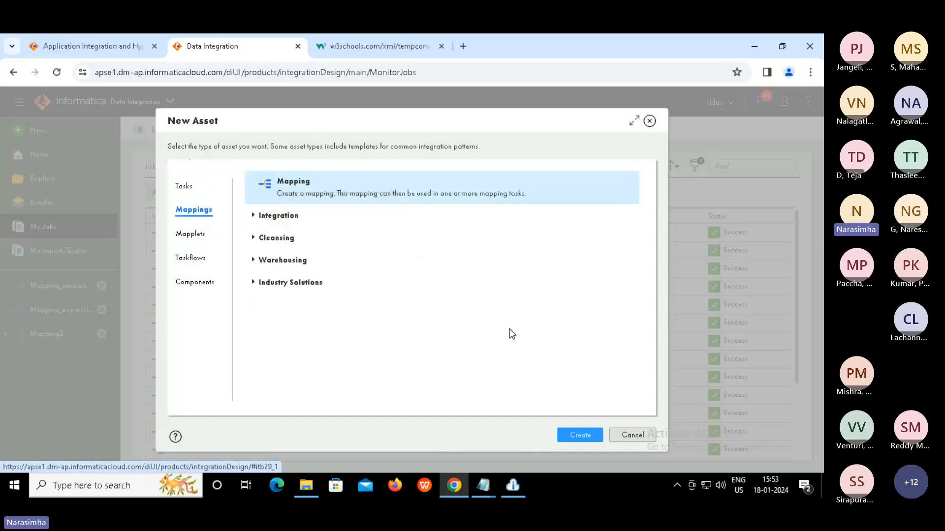
click(580, 436)
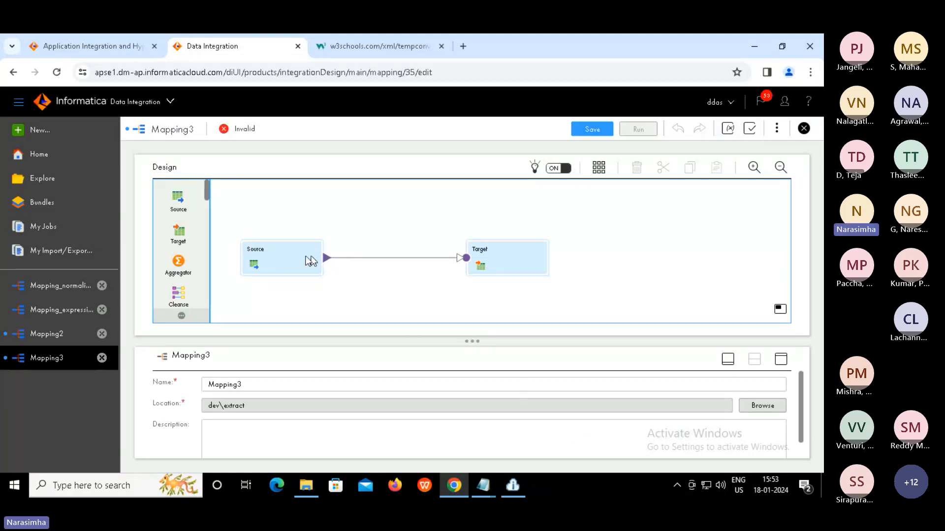
Insert a Web Services transformation between the Source and the Target, linked from the Source.
click(282, 258)
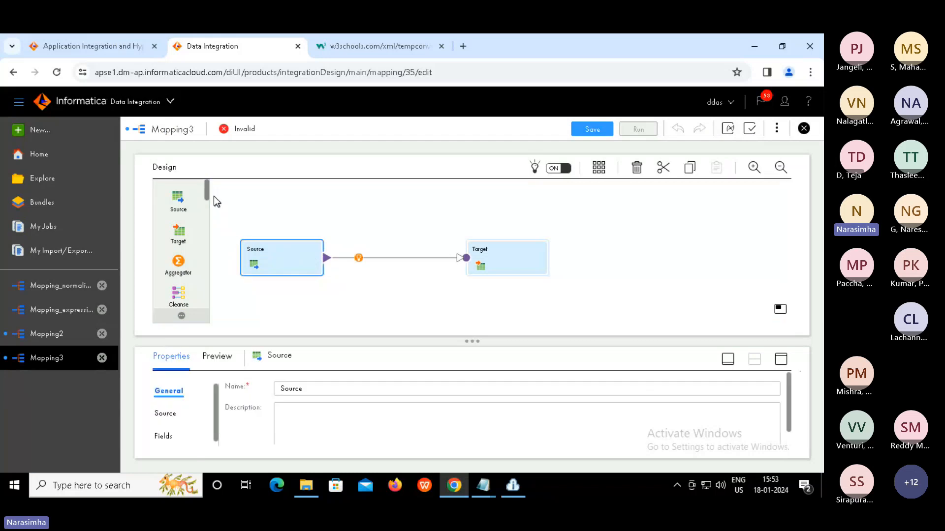
drag(205, 188, 212, 336)
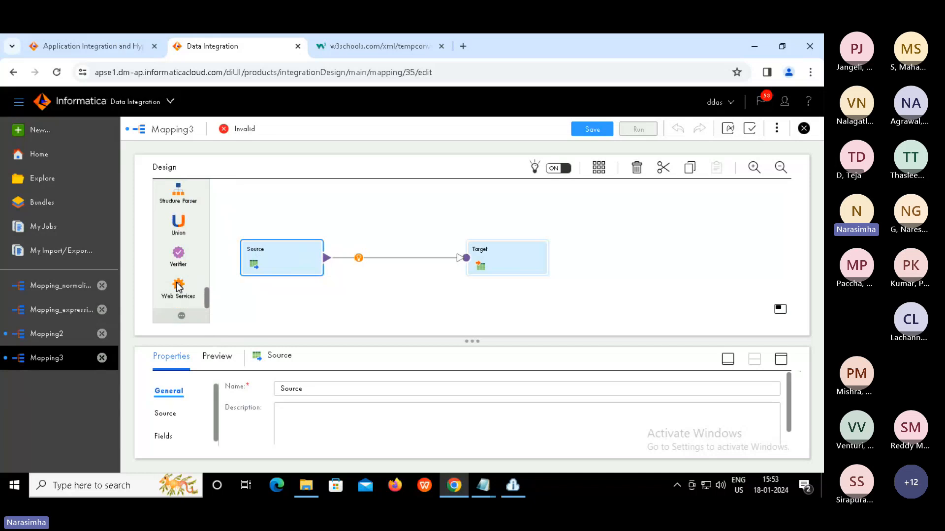
drag(335, 259, 358, 246)
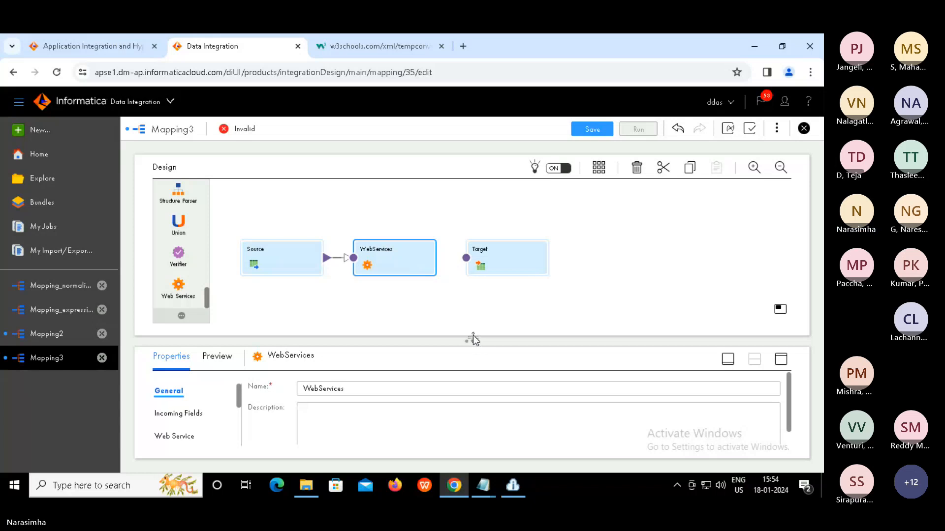
Assign Business Servicec2f2c from the dev project's extract folder as the Web Services transformation's business service.
drag(472, 337, 477, 297)
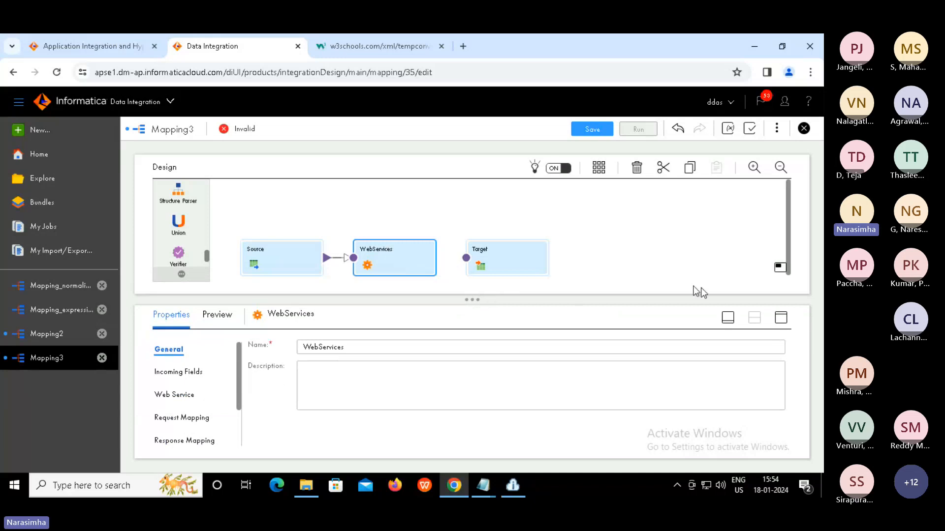
click(781, 320)
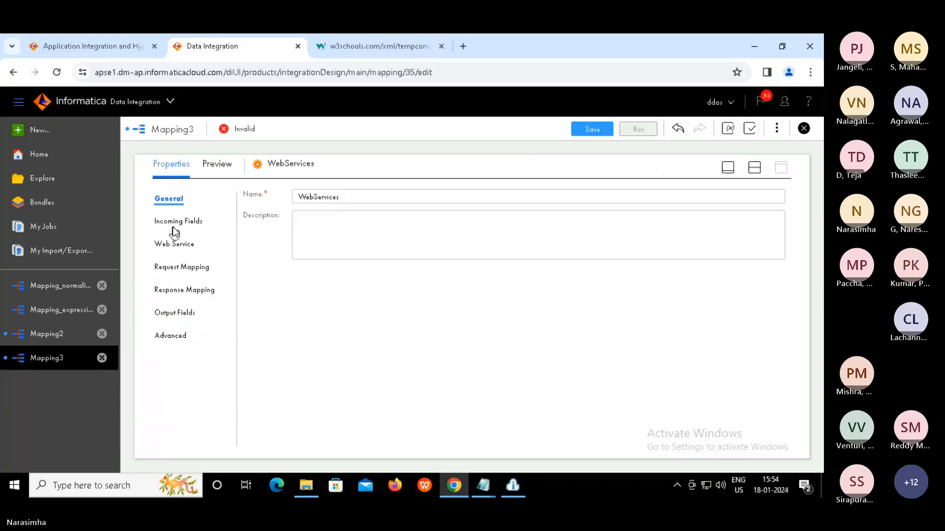
click(170, 244)
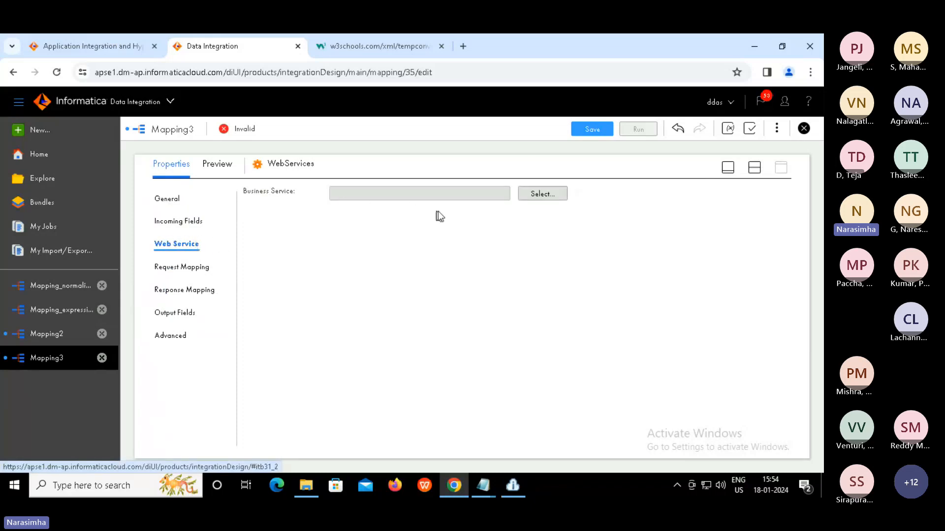
drag(243, 192, 302, 195)
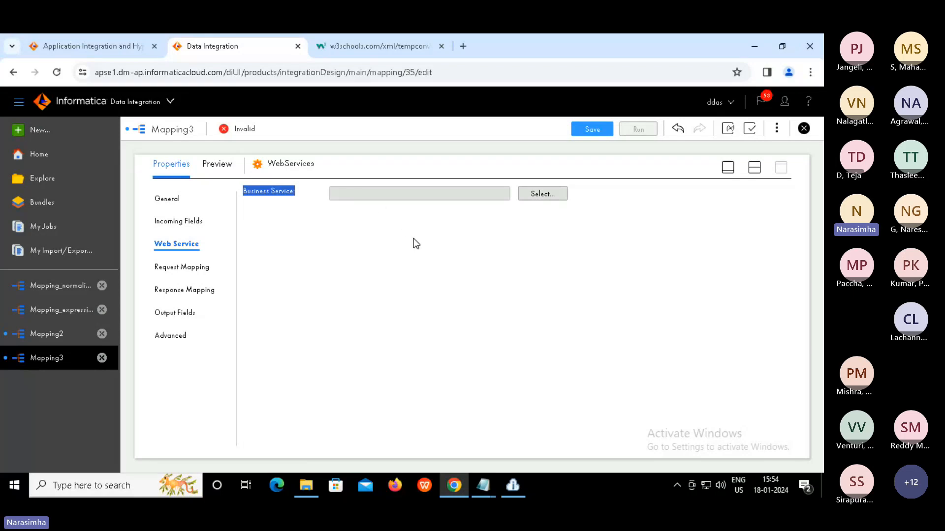
click(523, 208)
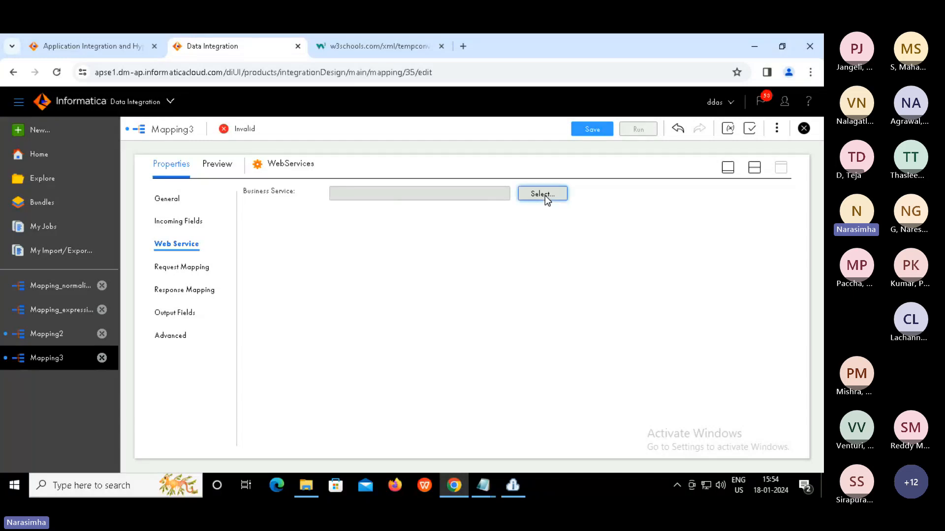
click(543, 194)
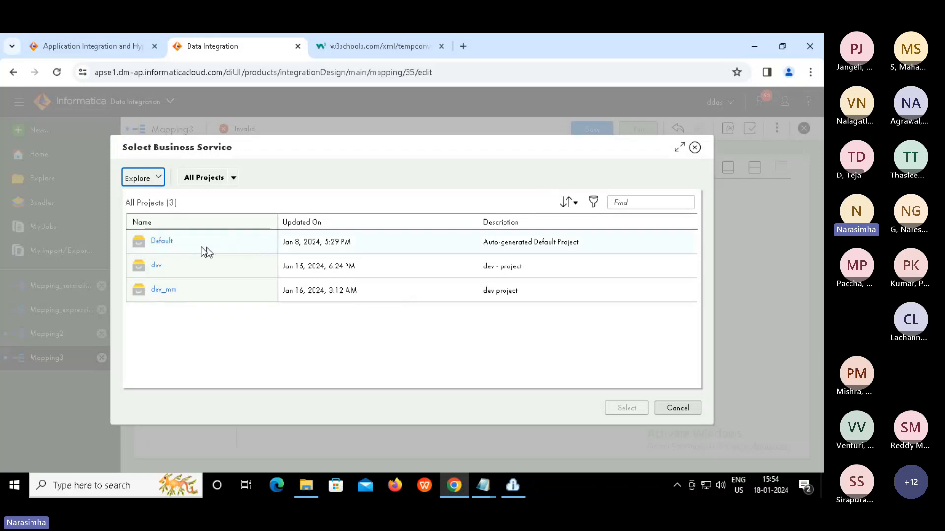
click(156, 266)
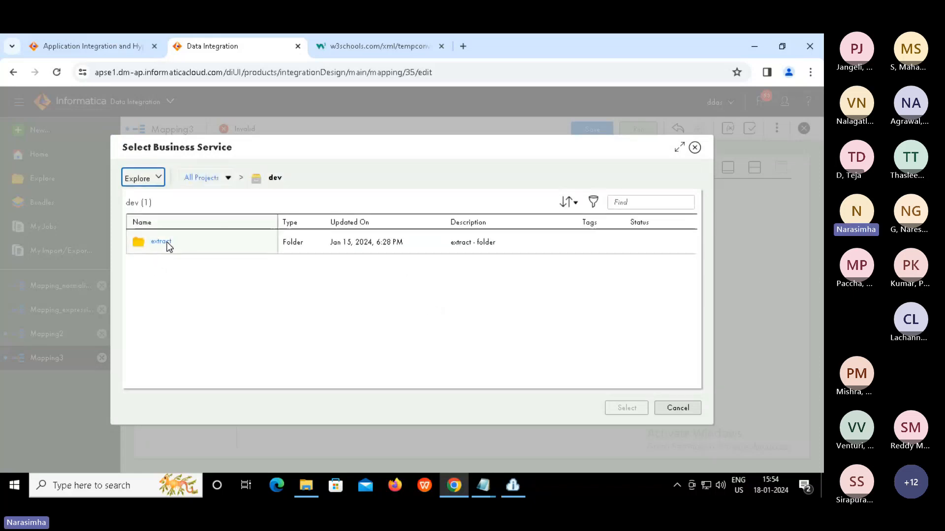
click(163, 242)
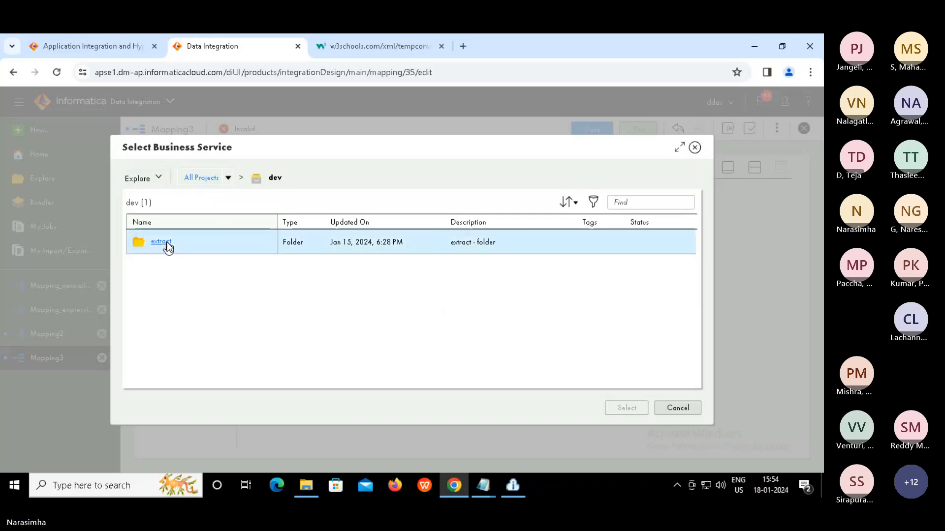
click(169, 244)
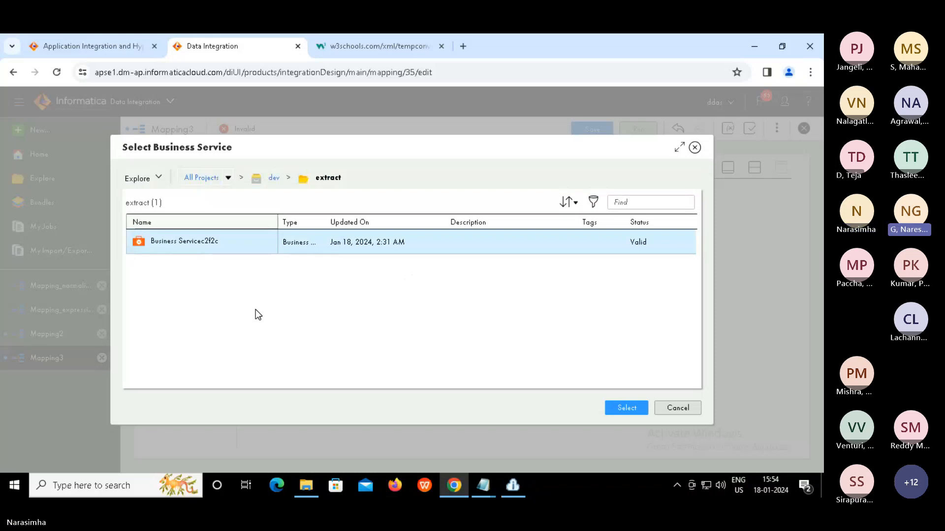
click(627, 406)
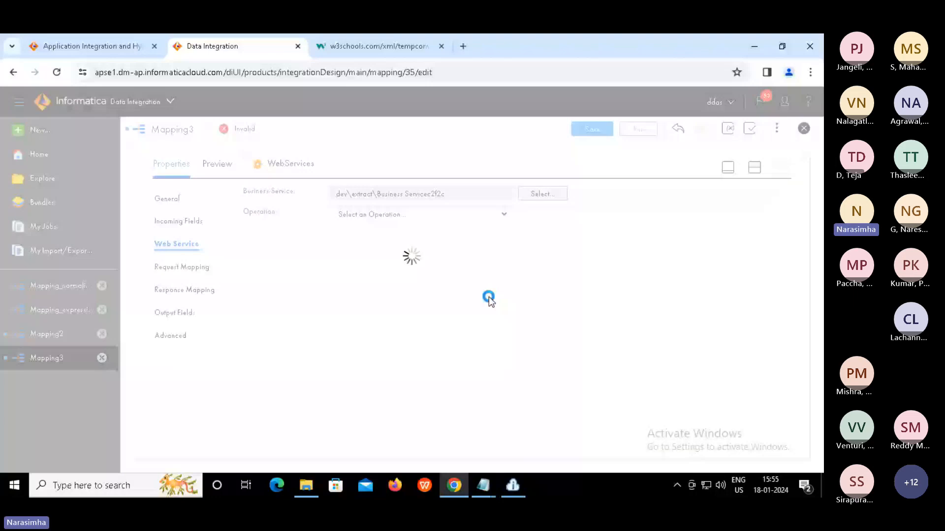
Set the web service operation to CelsiusToFahrenheit and open the transformation's request mapping.
click(433, 214)
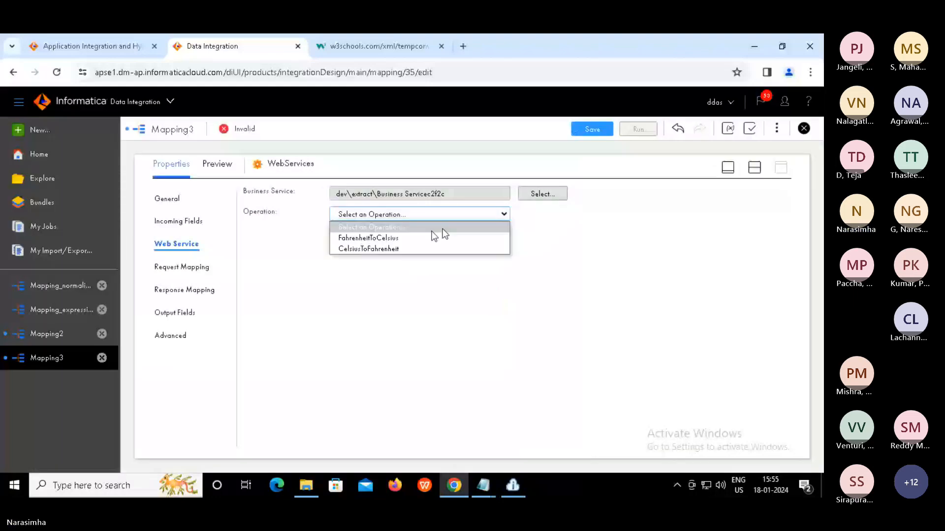
click(381, 249)
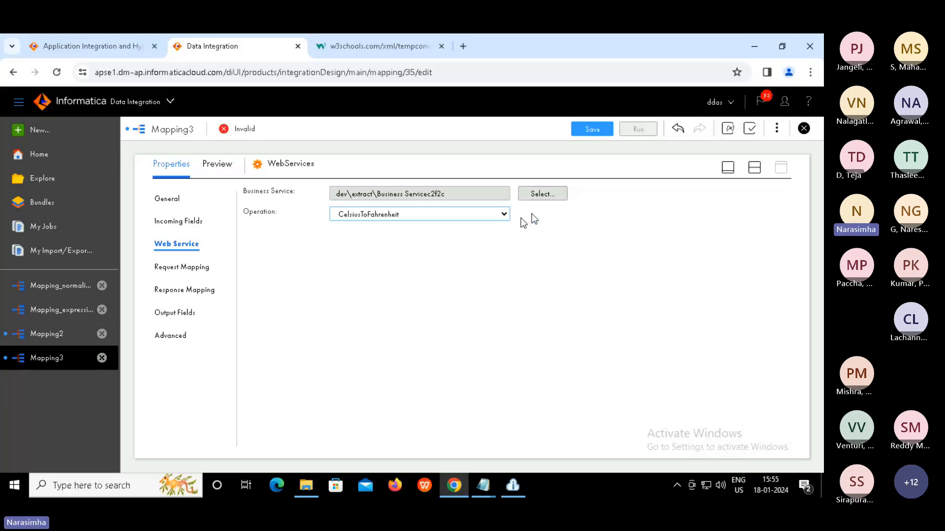
click(203, 266)
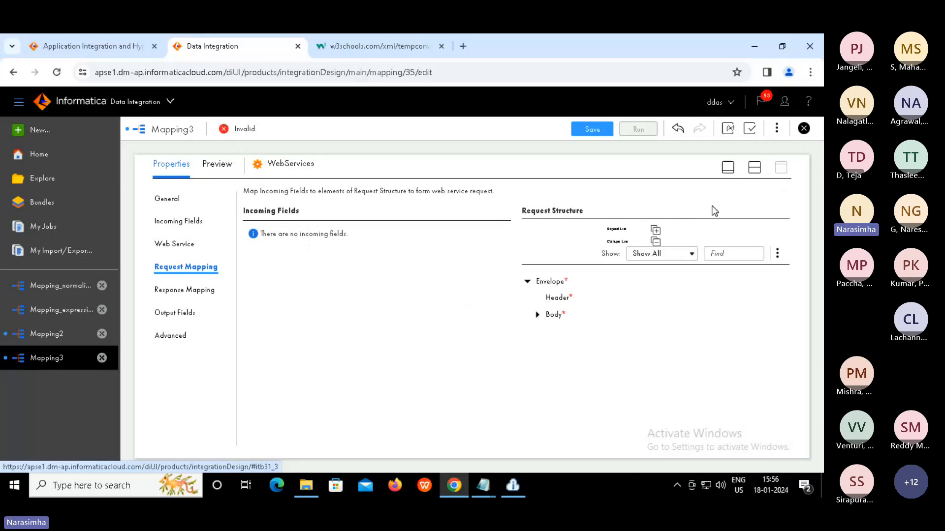
Rearrange the Source, WebServices and Target objects on the design canvas into a more widely spaced row.
click(754, 169)
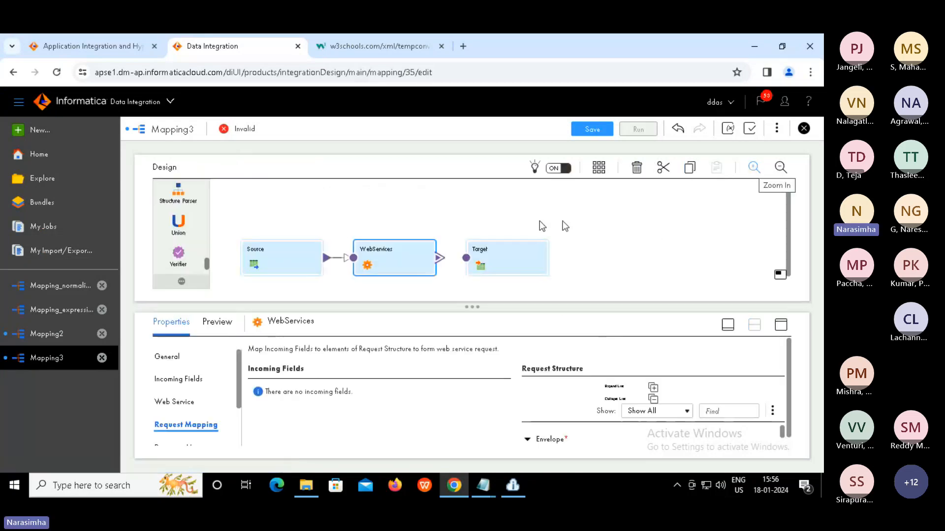
click(291, 260)
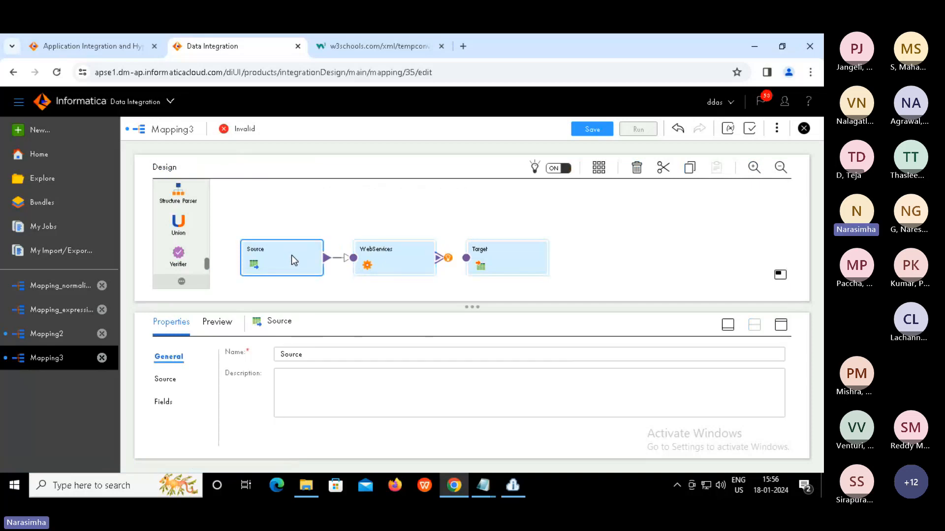
drag(292, 260, 276, 237)
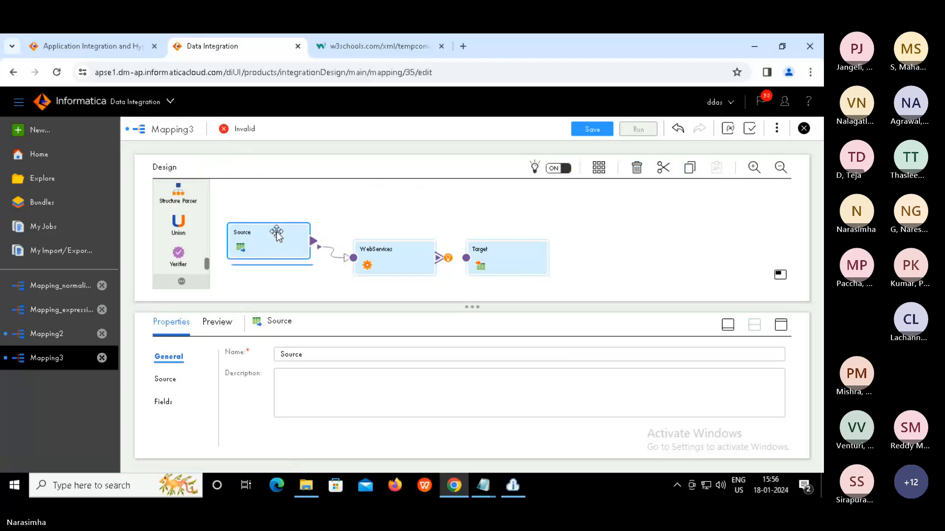
drag(500, 256, 542, 228)
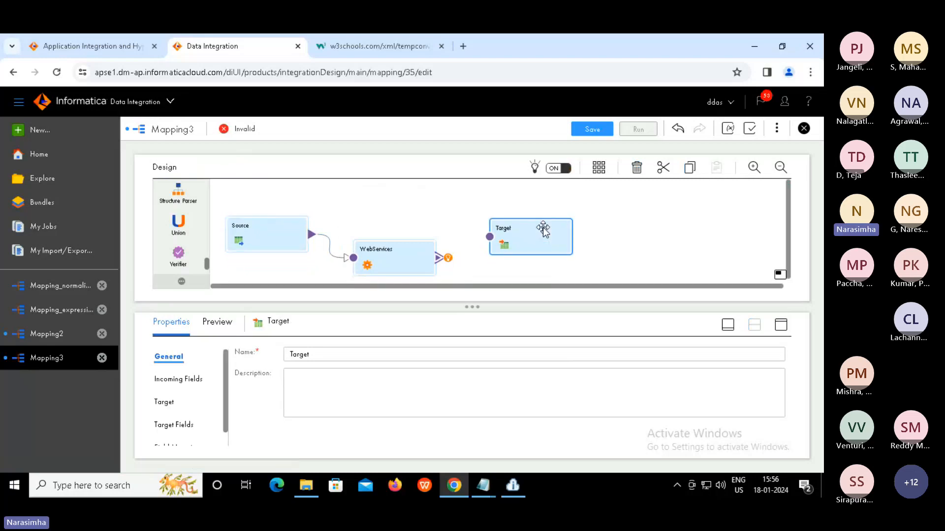
drag(431, 234, 460, 207)
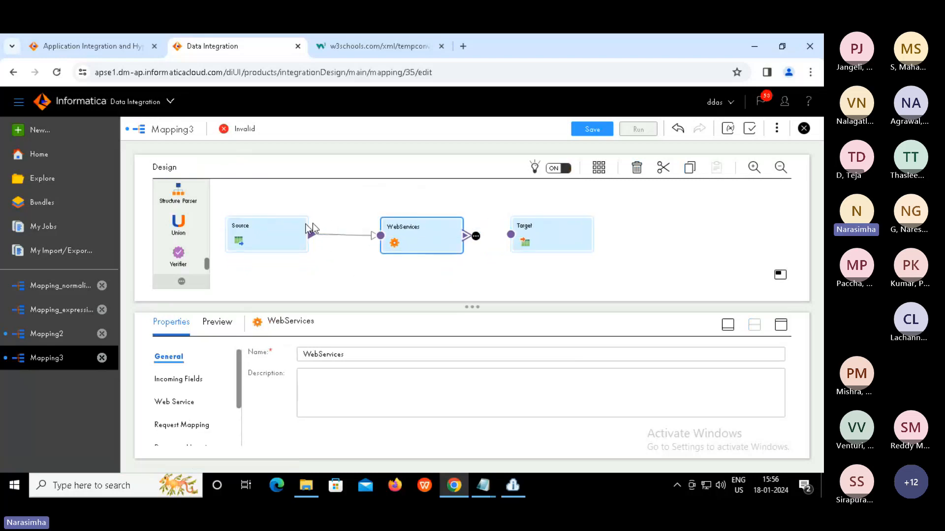
Set the Source's connection to source_file_connection (Flat File).
click(275, 227)
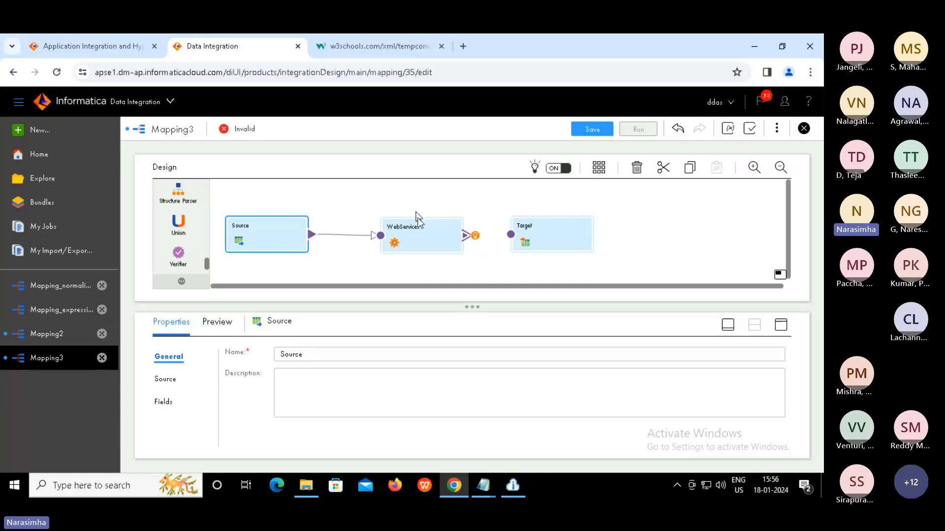
click(419, 232)
click(277, 238)
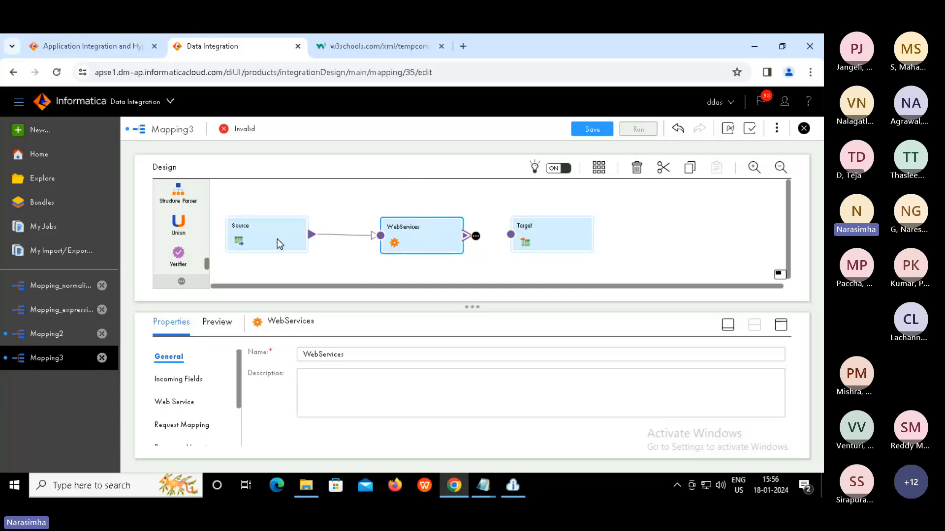
click(781, 326)
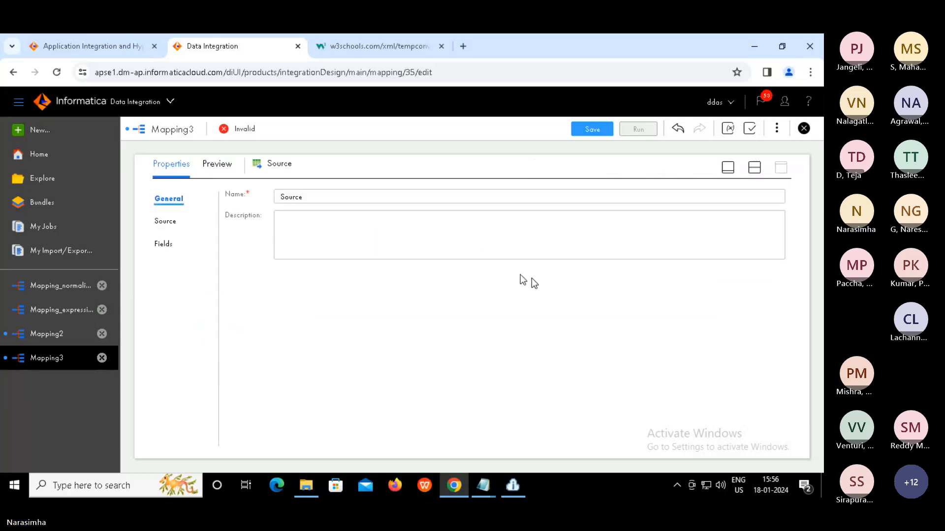
click(166, 222)
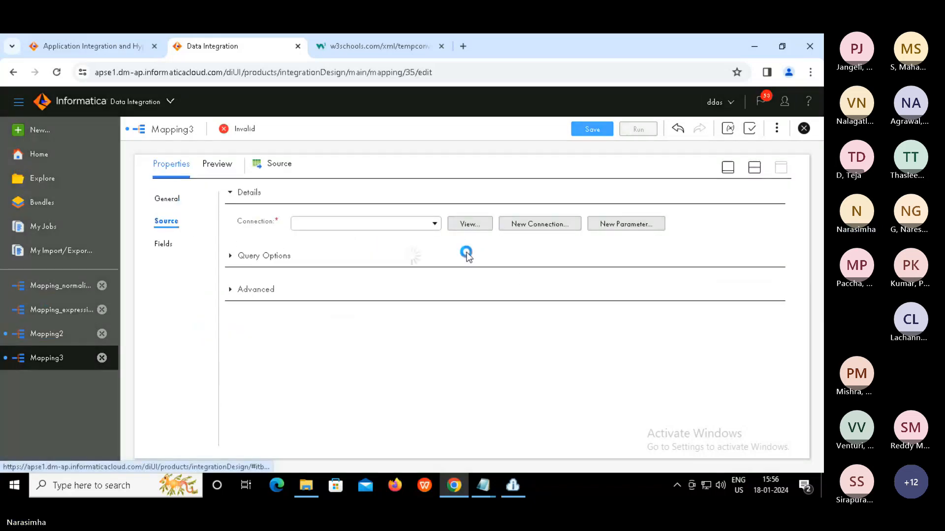
click(437, 226)
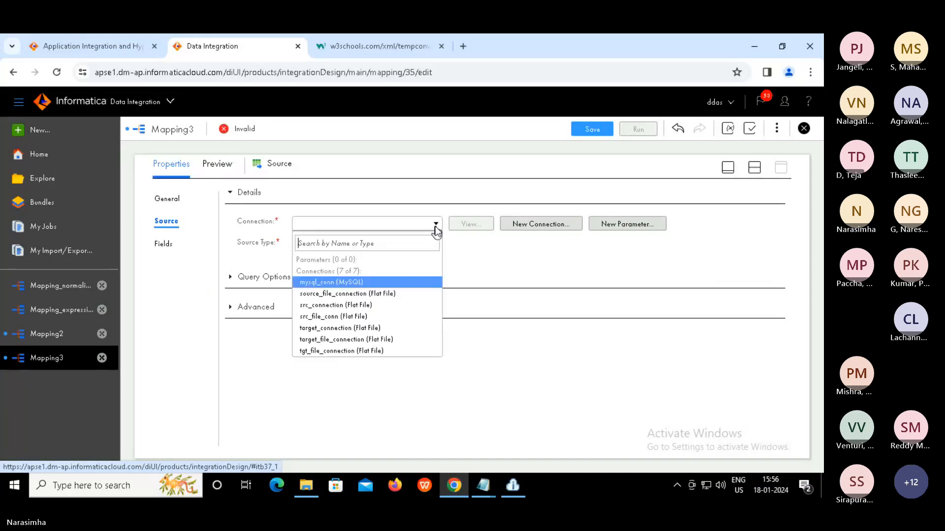
click(350, 294)
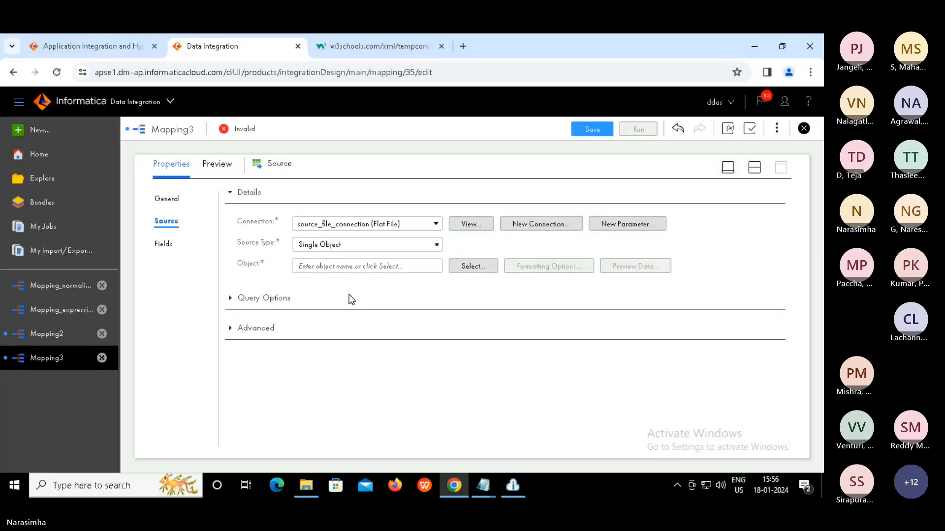
Choose seq_1.txt as the Source's single object and review its field list.
click(474, 266)
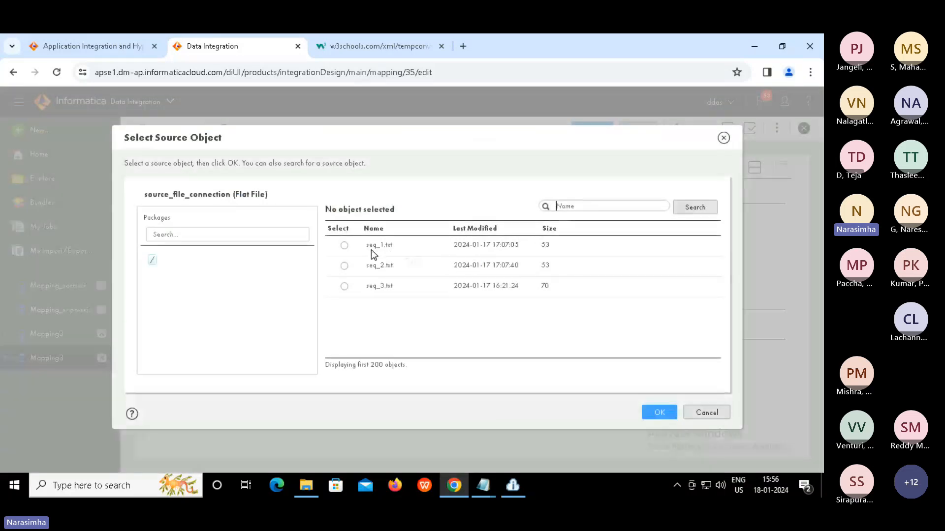
click(345, 245)
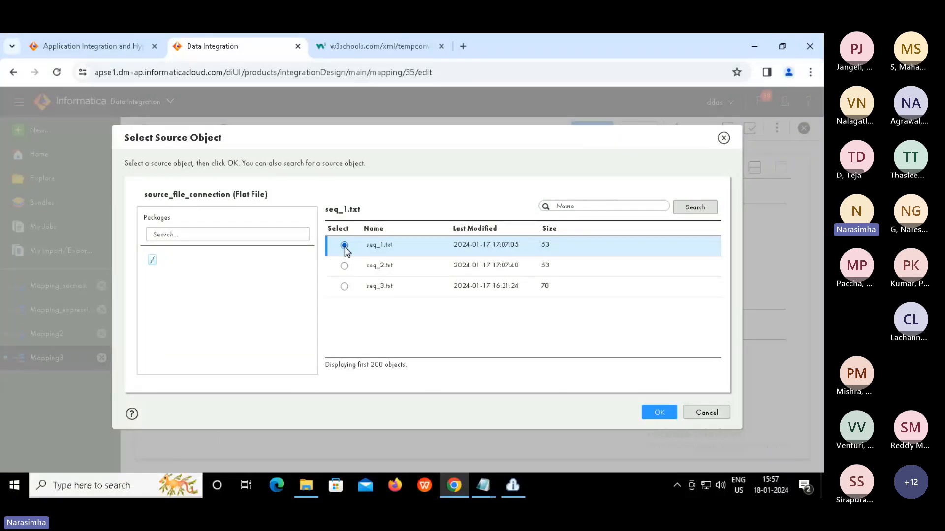
click(661, 415)
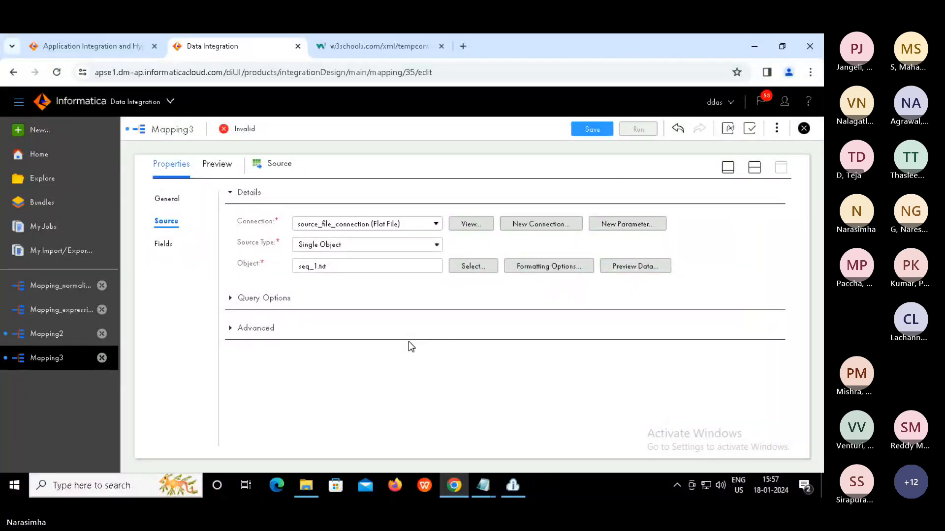
click(165, 243)
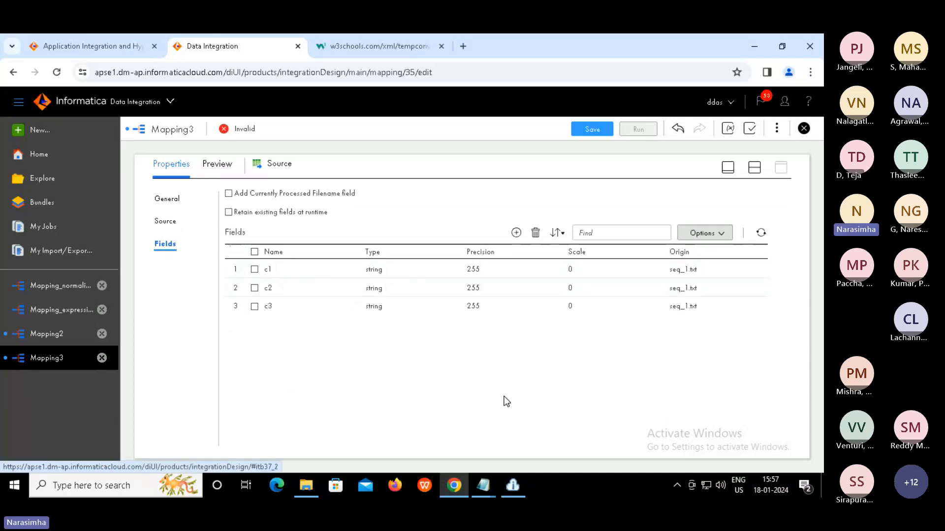
drag(662, 363, 428, 220)
click(428, 220)
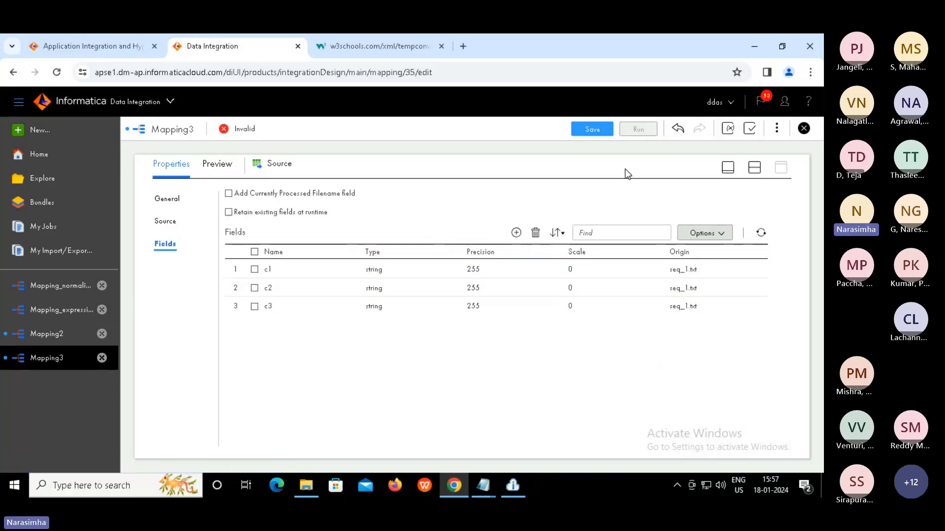
Open the WebServices transformation's properties and review its incoming fields and web service settings.
click(755, 168)
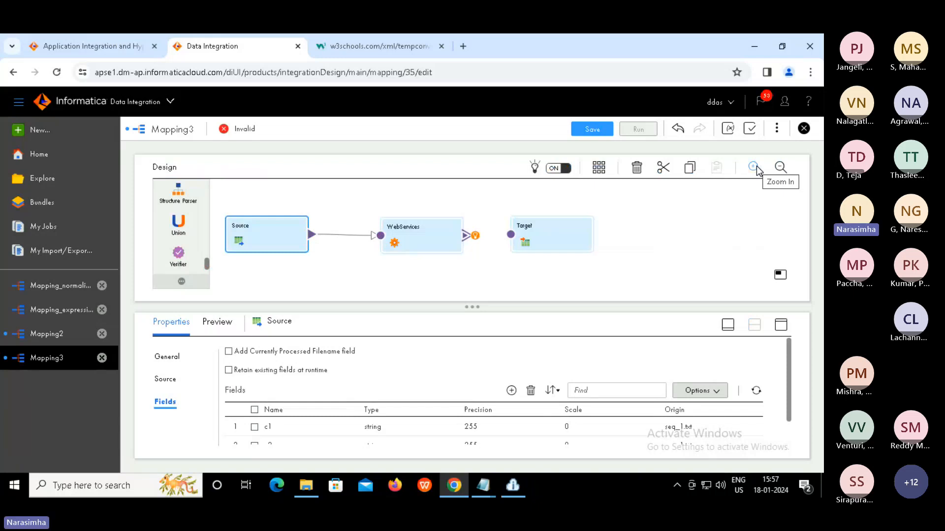
click(425, 239)
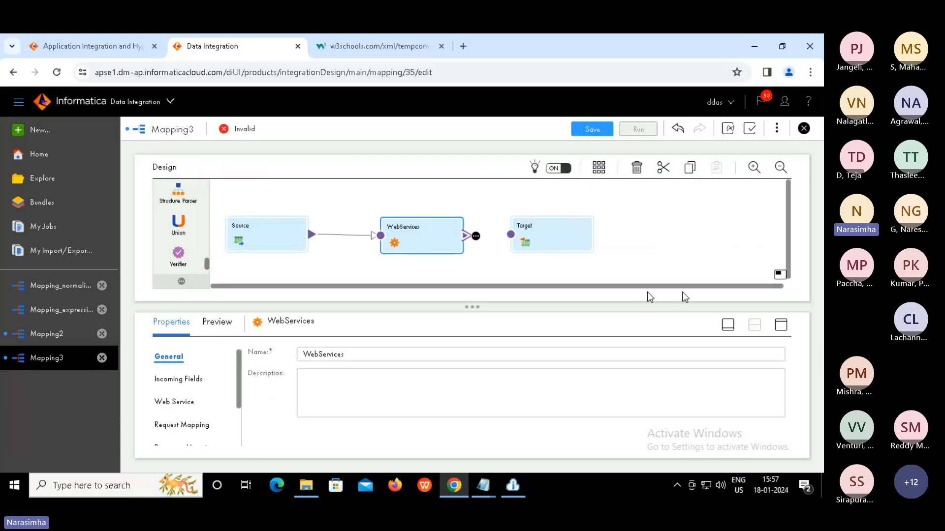
click(783, 328)
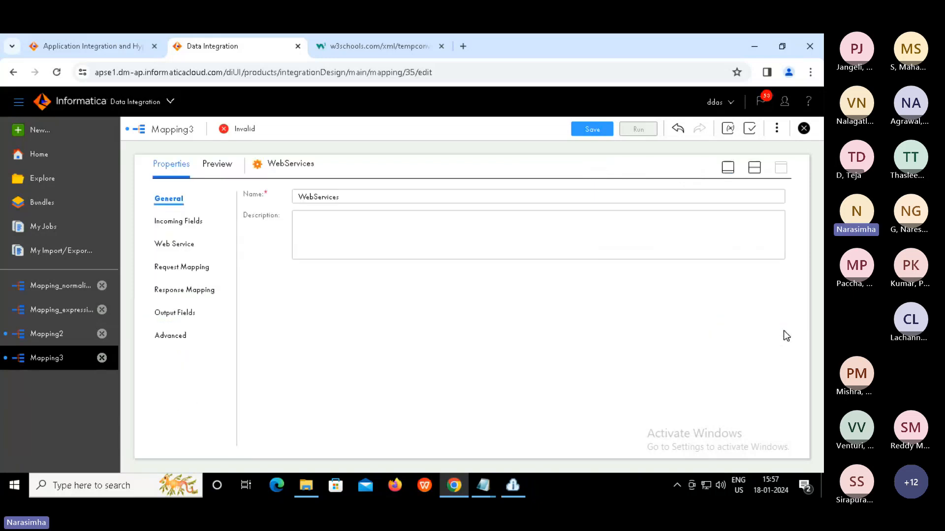
click(180, 224)
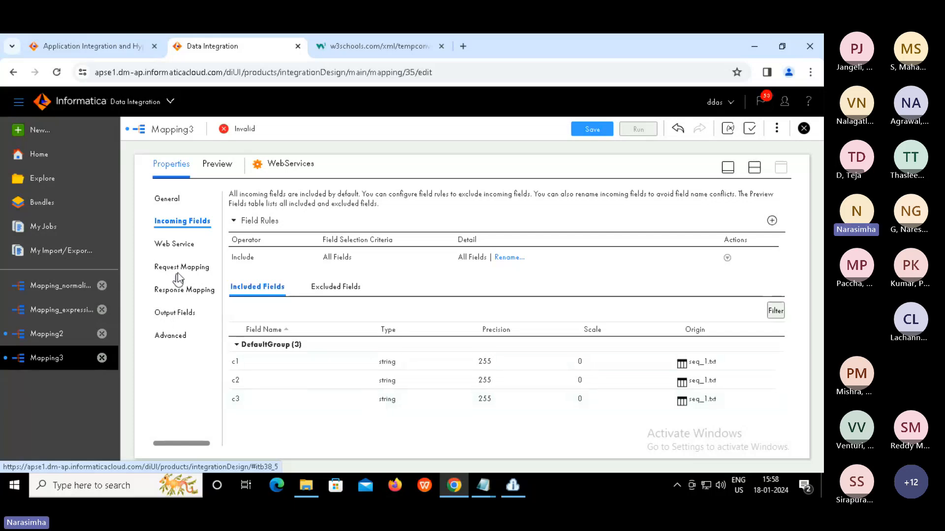
click(181, 243)
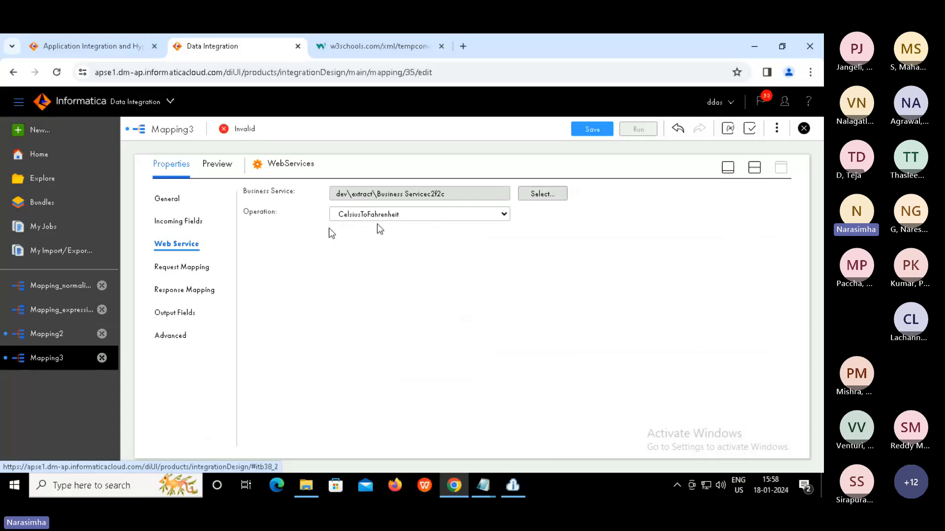
Open the WebServices request mapping and expand the request structure's Body and CelsiusToFahrenheit elements.
click(184, 268)
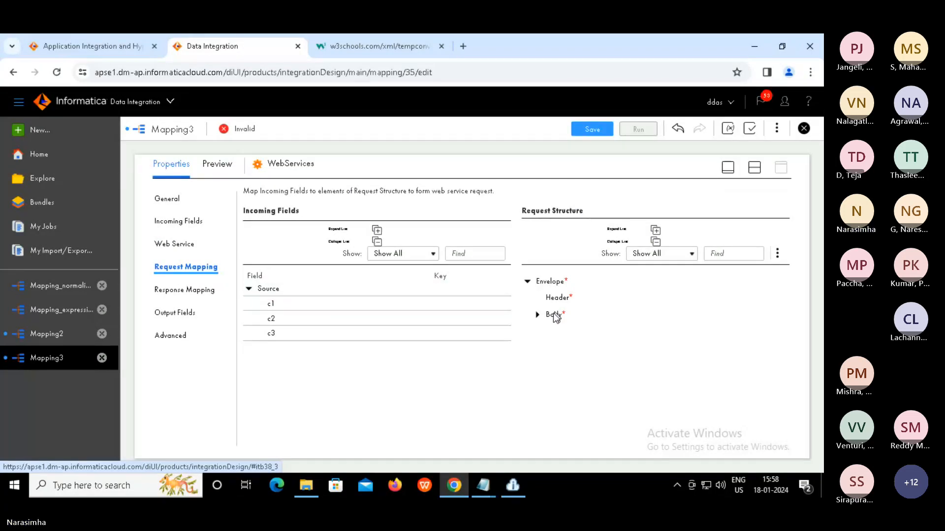
click(537, 315)
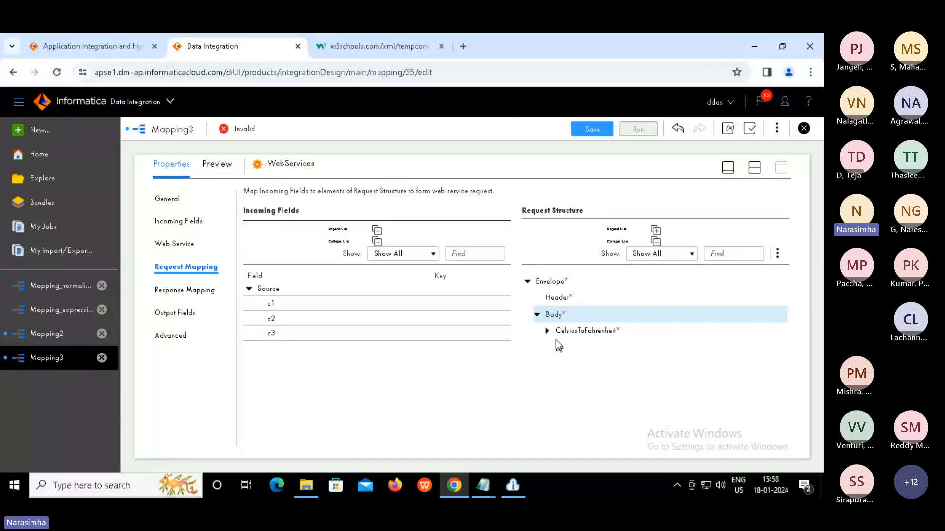
click(546, 331)
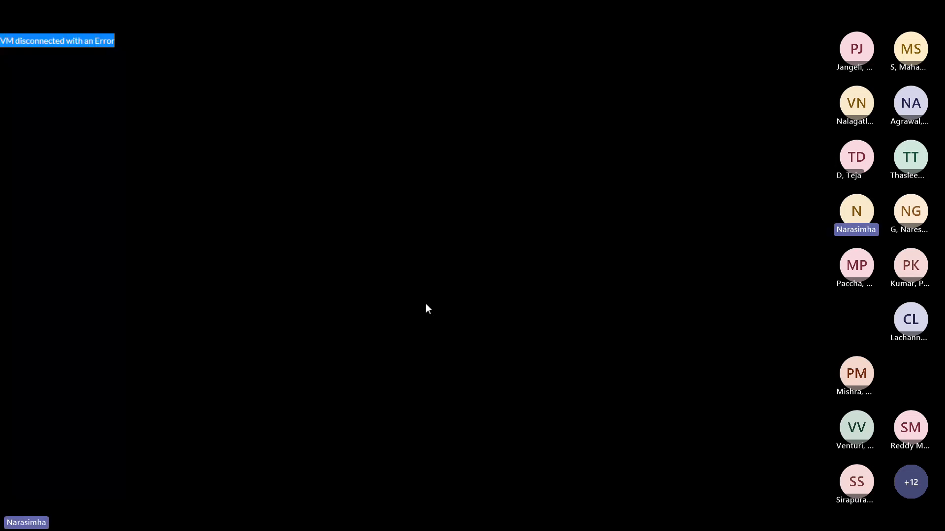
Reload the MakeMyLabs workspace page to reconnect the virtual machine and return it to full screen.
key(Escape)
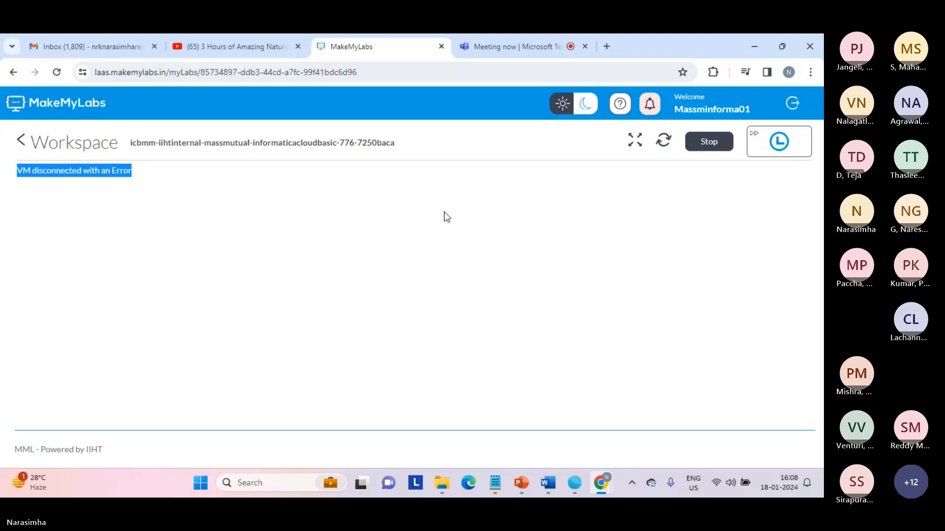
click(394, 76)
key(Return)
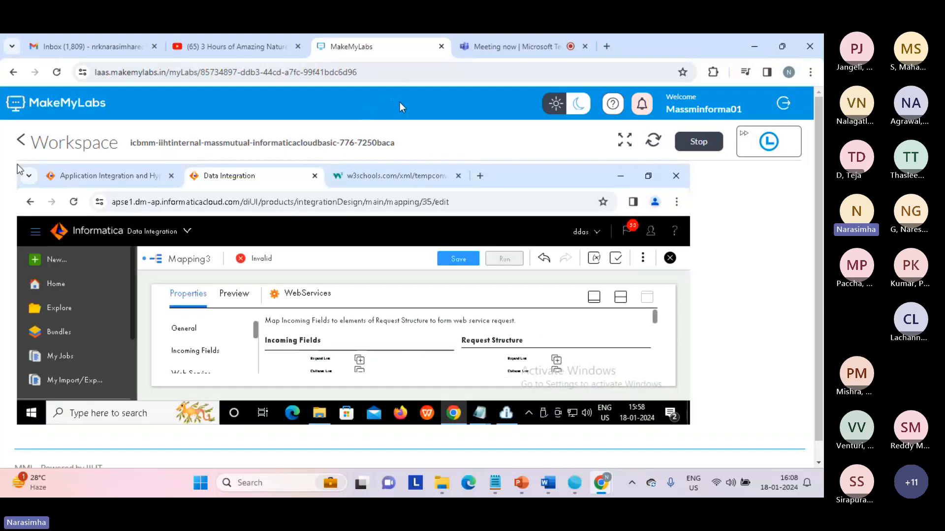
click(623, 141)
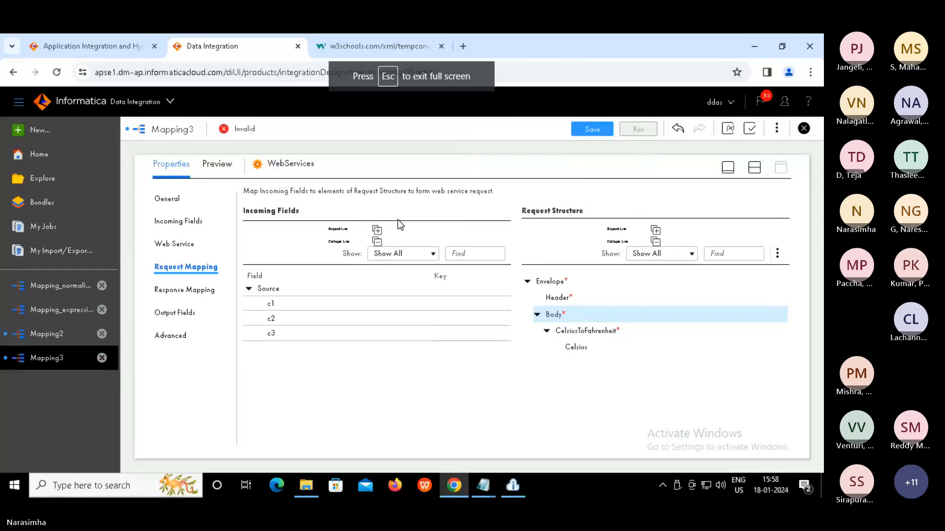
Map the incoming Source field c1 to the Celsius element of the request structure.
click(441, 307)
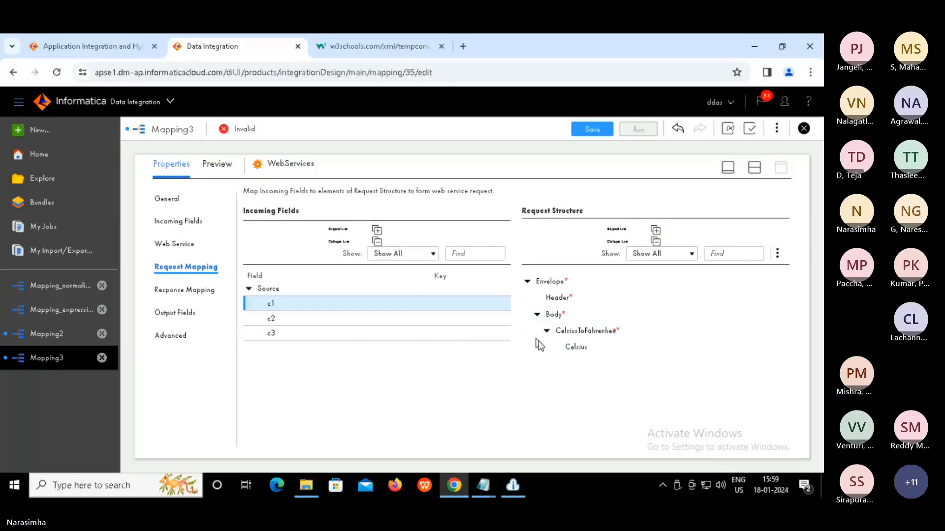
drag(442, 307, 573, 347)
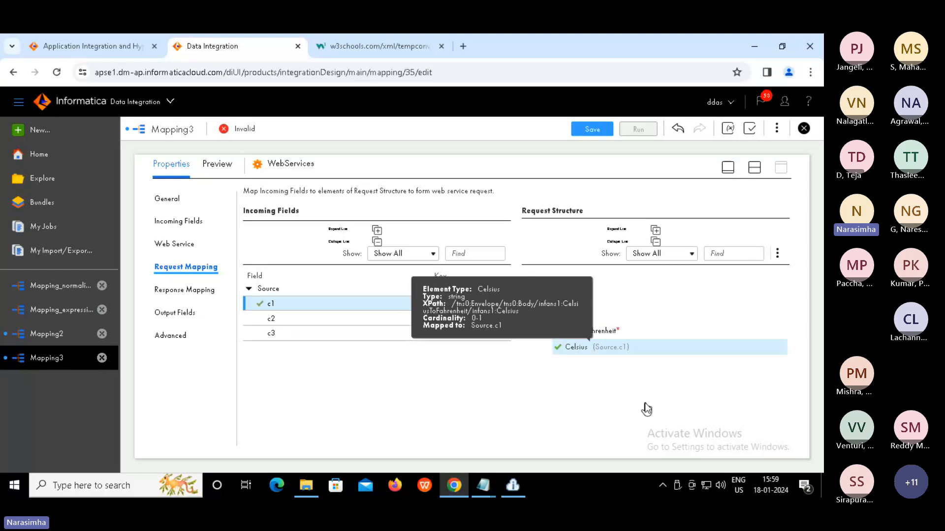
double_click(606, 348)
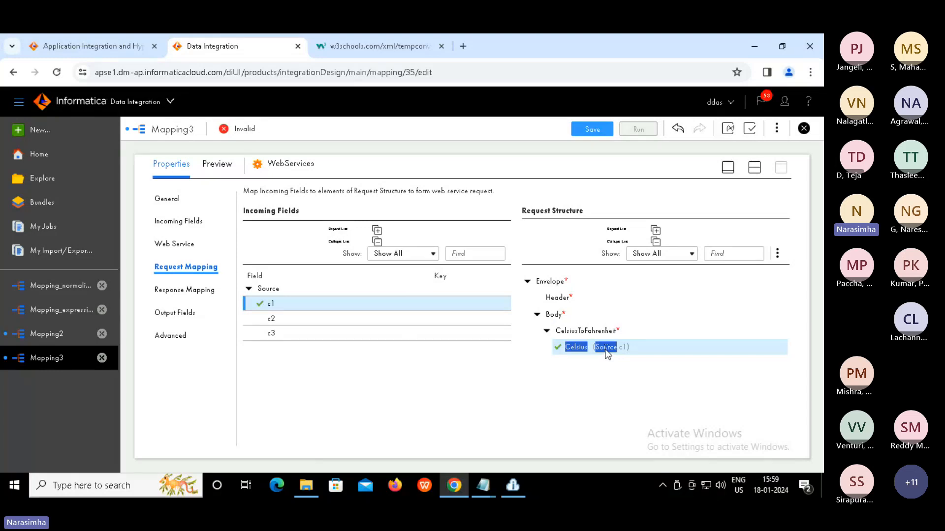
drag(624, 349, 633, 367)
click(635, 375)
In the response mapping, map all descendants of Envelope to output fields and expand the Body and CelsiusToFahrenheitResponse elements.
click(195, 289)
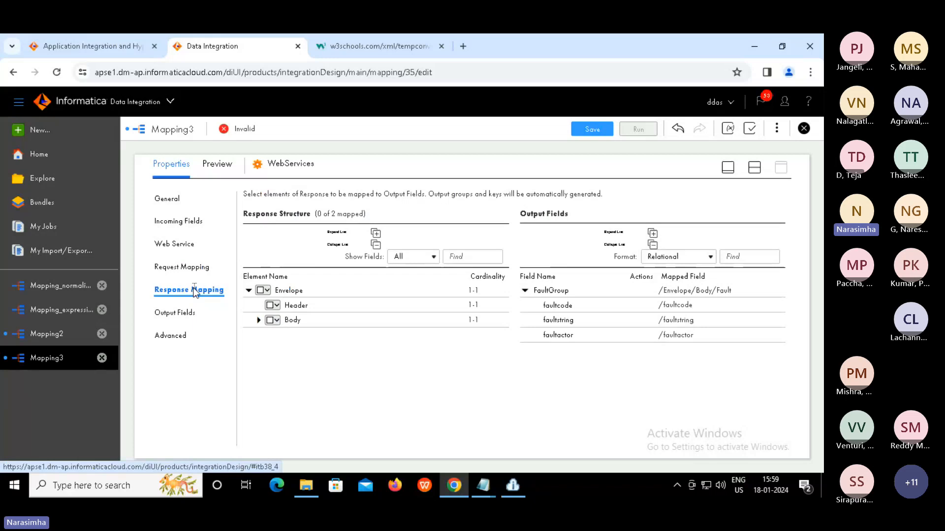
click(261, 292)
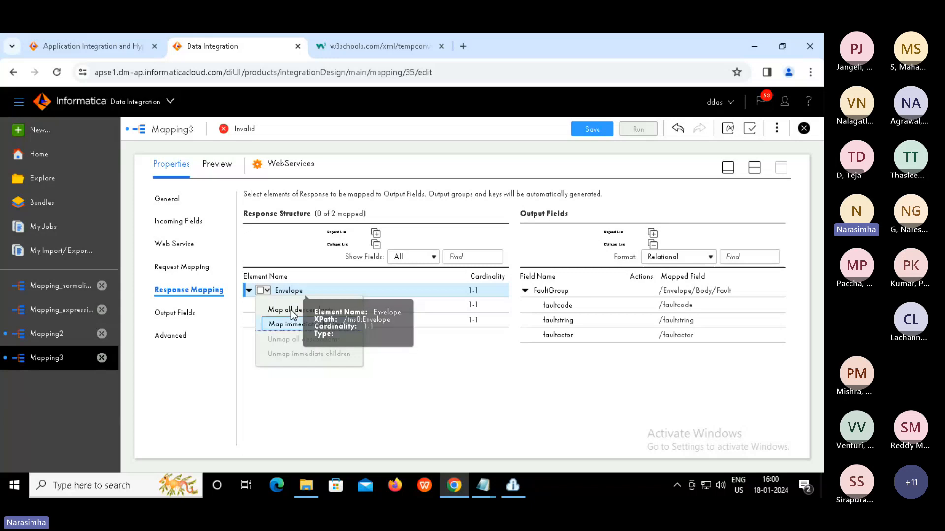
click(291, 310)
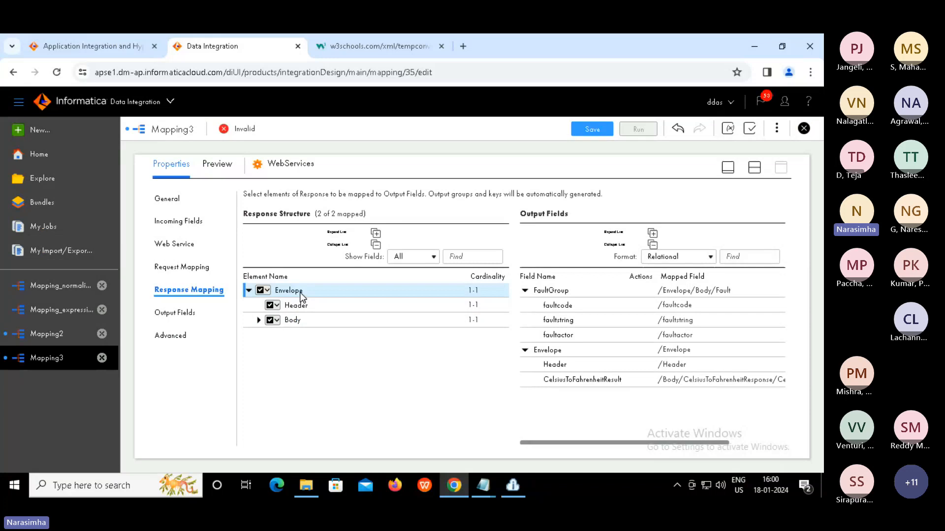
click(259, 320)
click(269, 336)
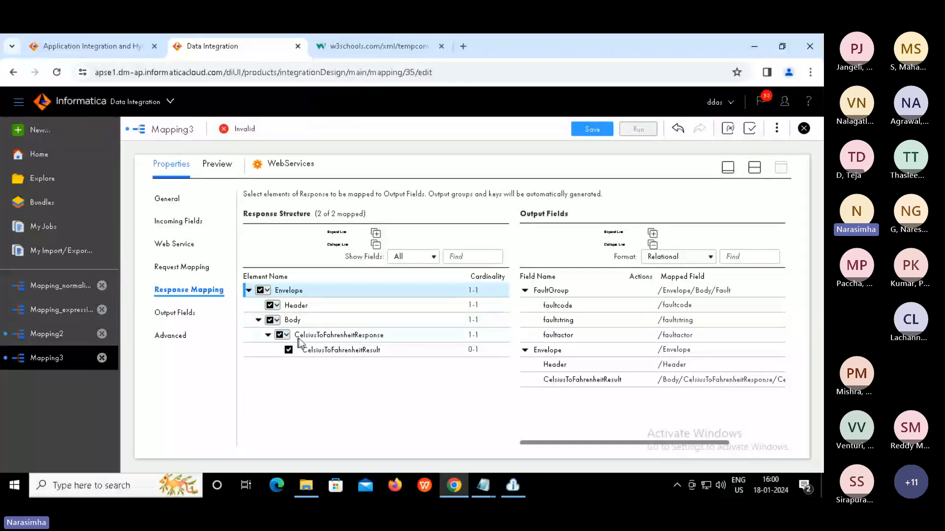
Review the mapped response elements and the transformation's output fields in the FaultGroup and Envelope groups.
mouse_move(330, 334)
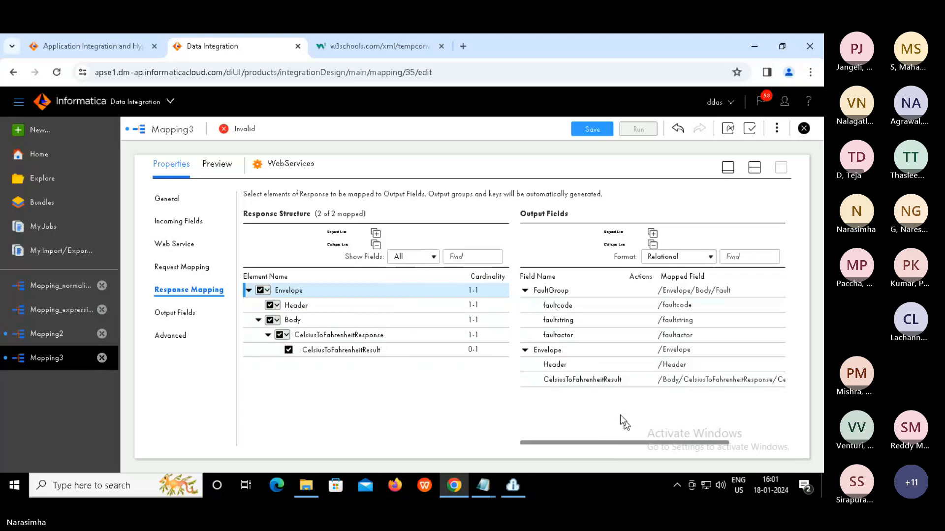
mouse_move(568, 382)
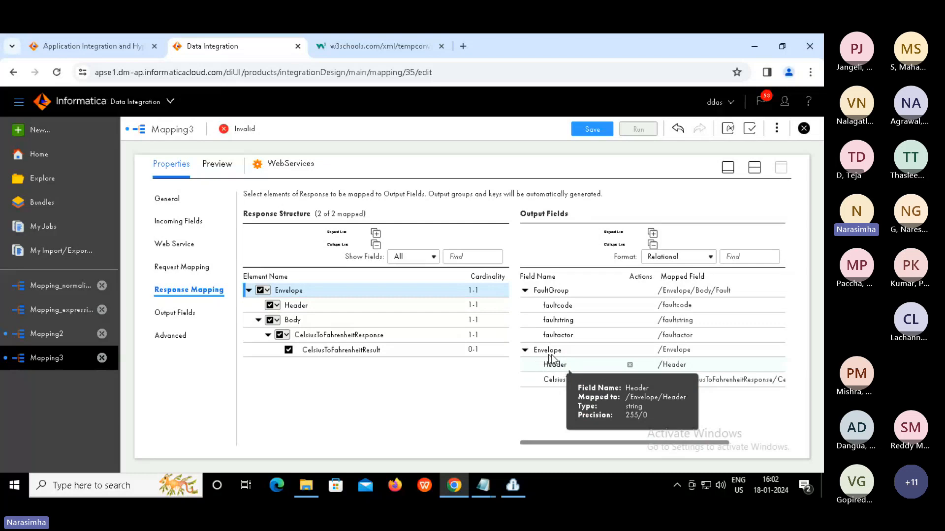
mouse_move(571, 314)
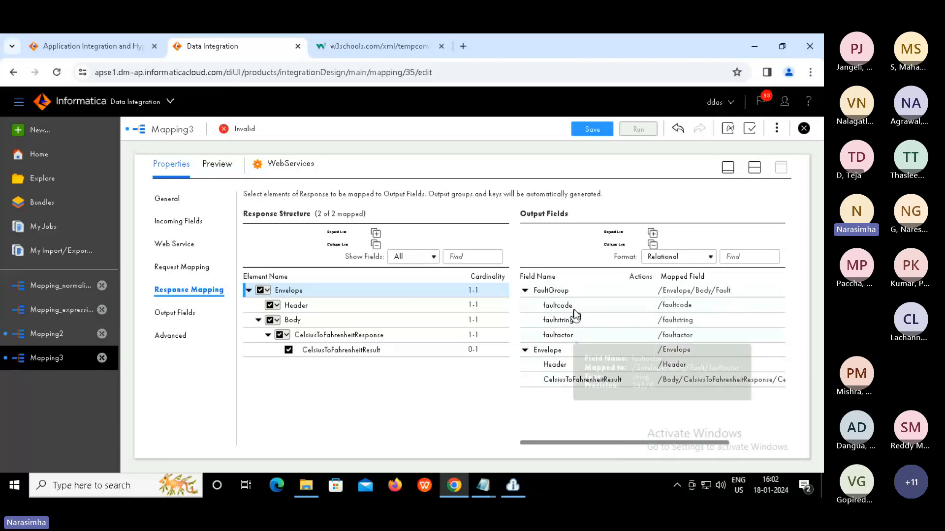
mouse_move(548, 299)
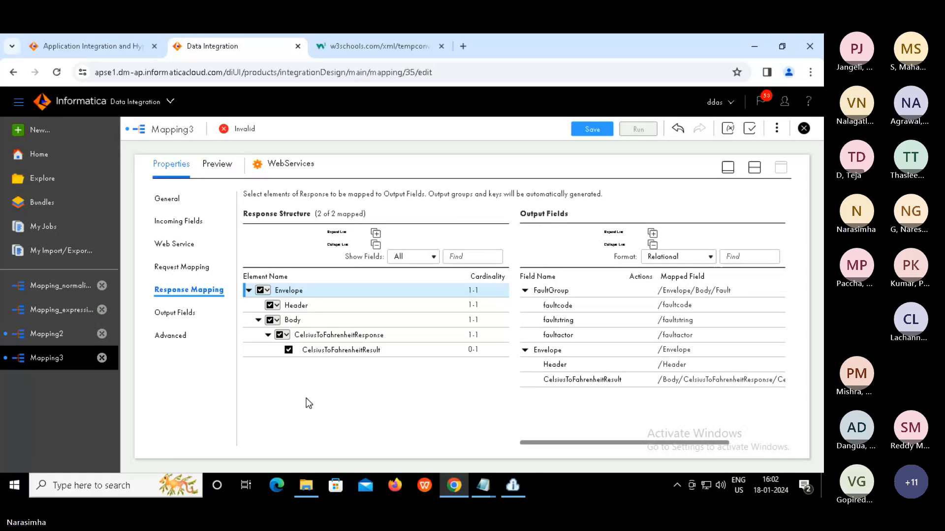
click(177, 314)
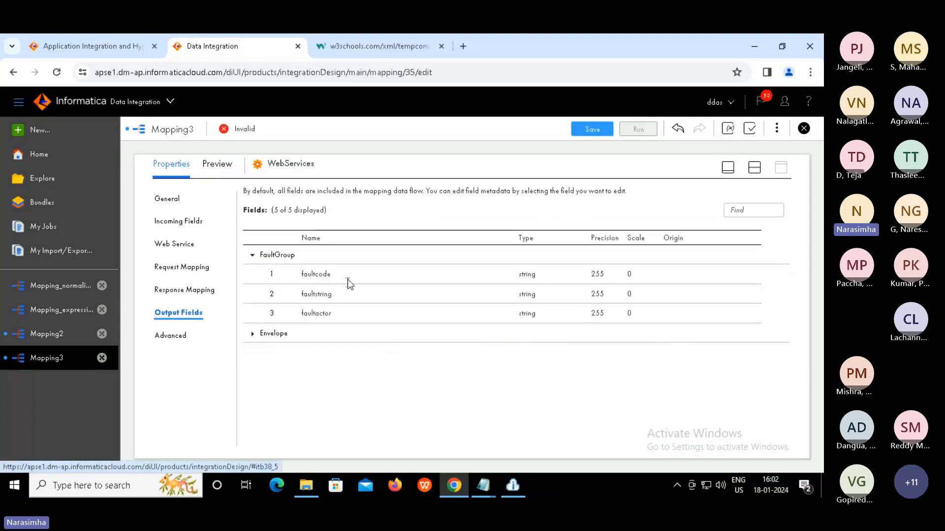
click(252, 335)
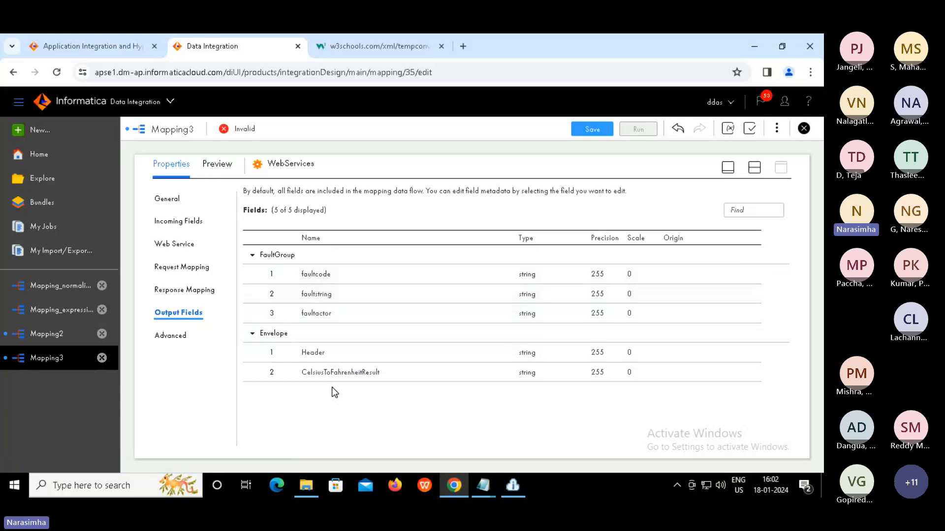
Set the Target's connection to target_file_connection (Flat File).
click(754, 168)
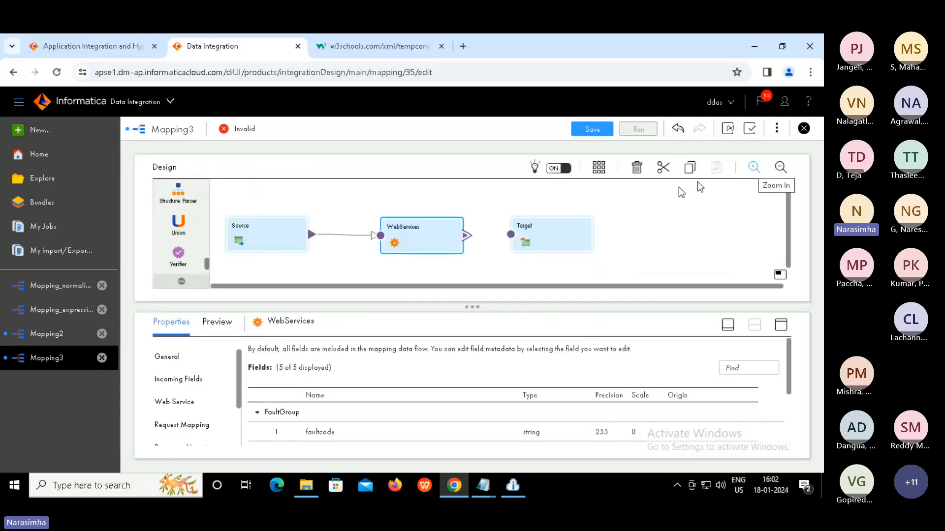
click(552, 241)
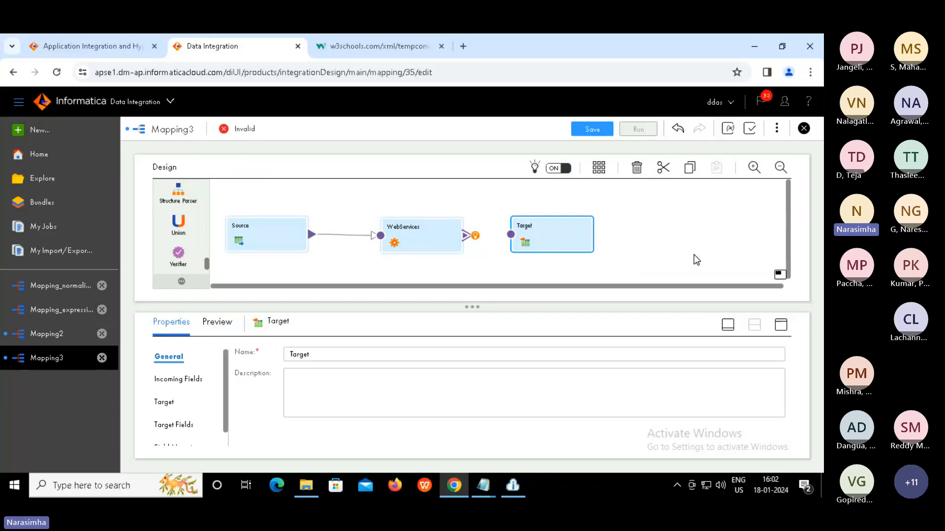
click(781, 324)
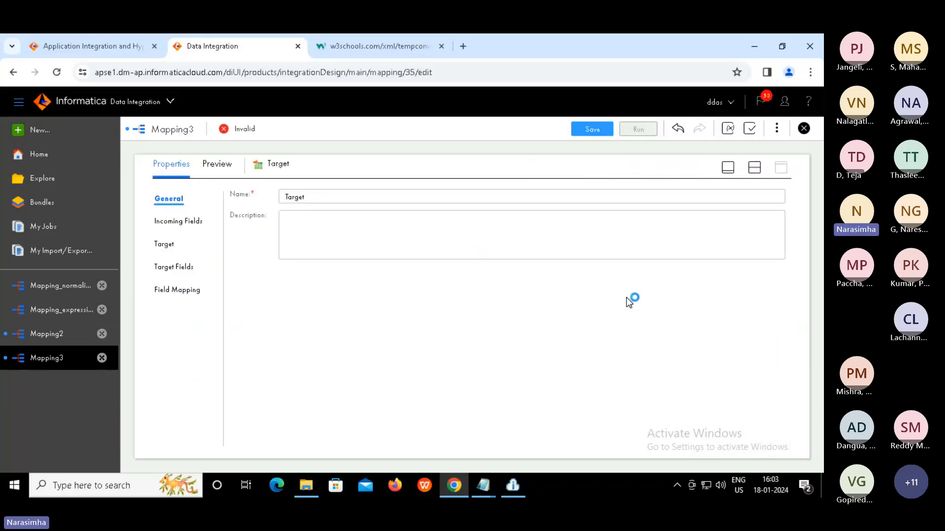
click(167, 244)
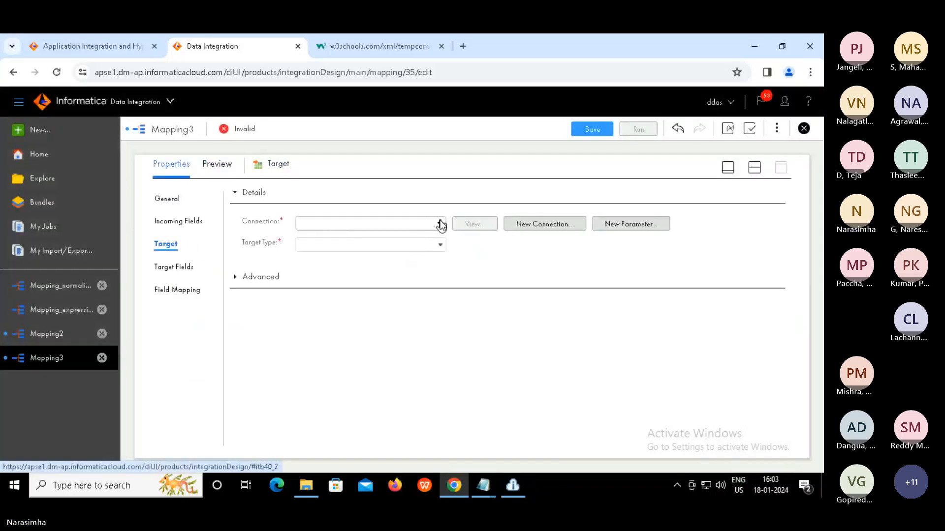
click(440, 227)
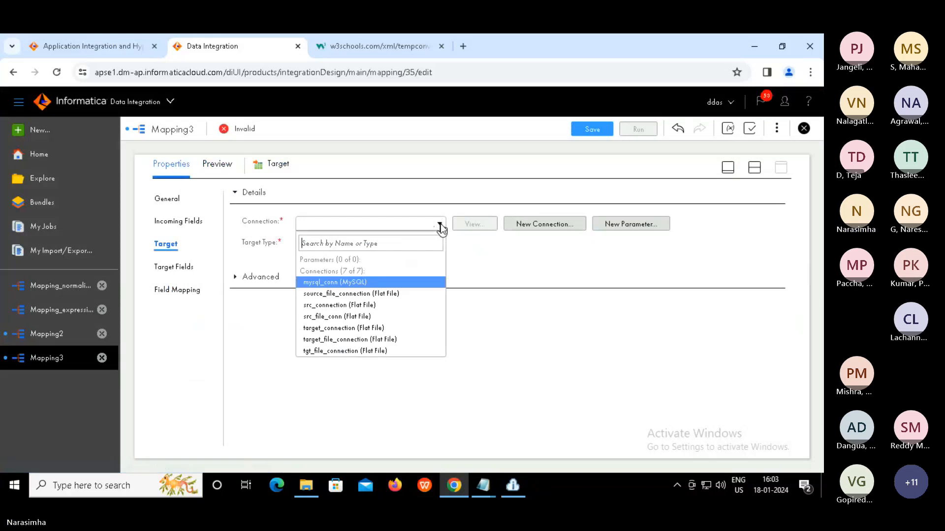
click(348, 341)
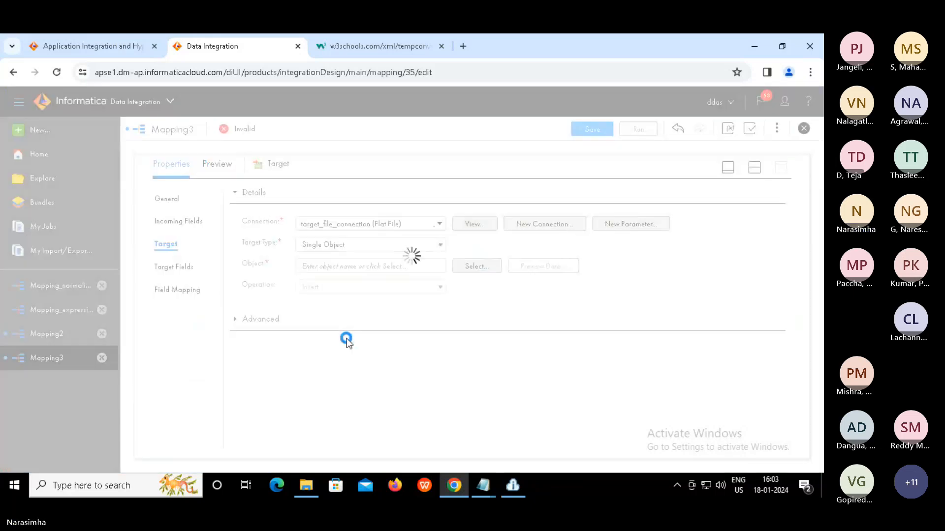
Set the Target object to be created at runtime with the static file name webservices_result.txt, and open the target fields.
click(478, 266)
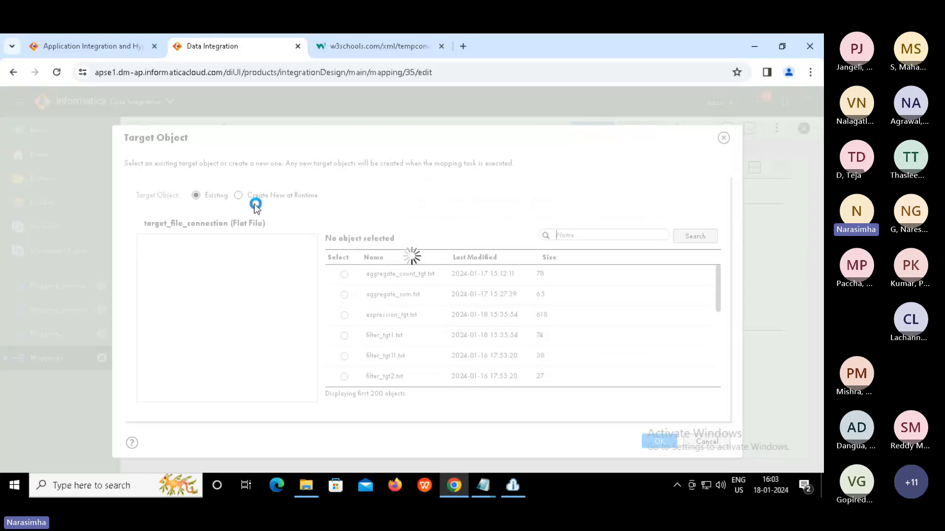
click(240, 196)
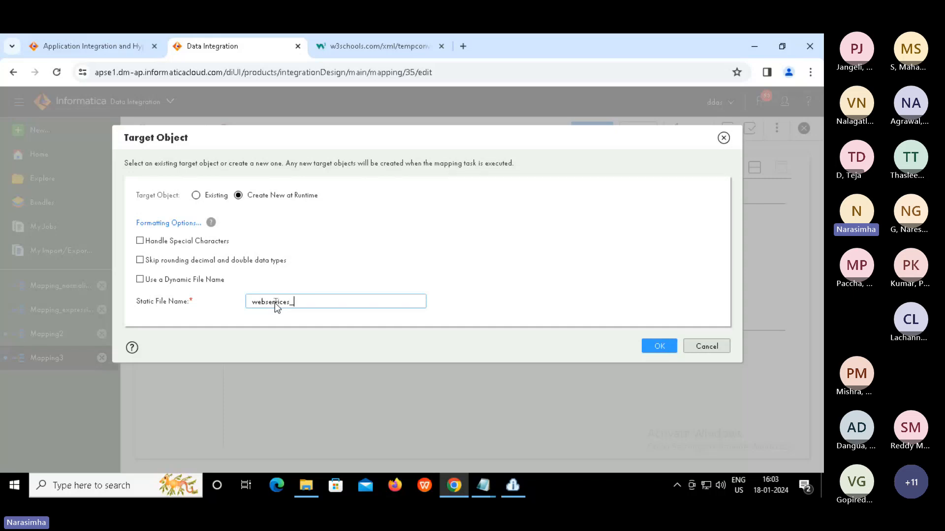
text(result.txt)
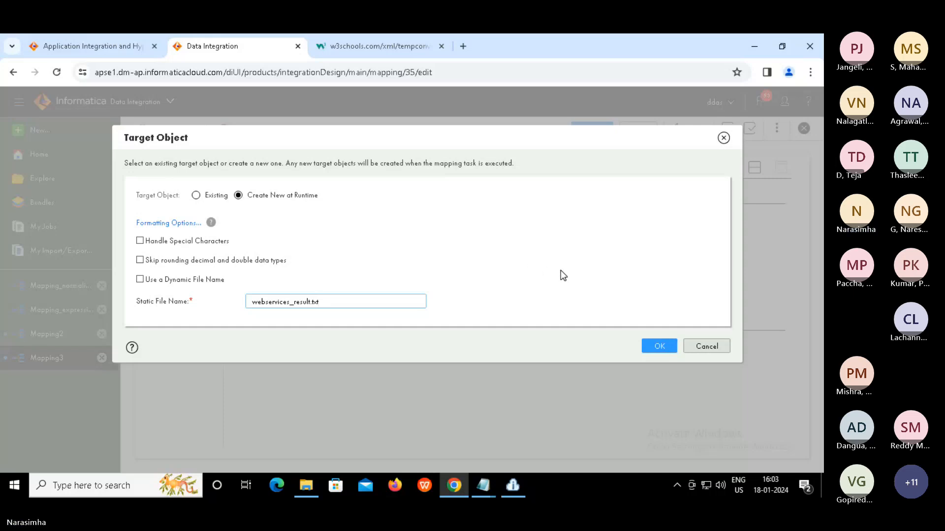
click(649, 345)
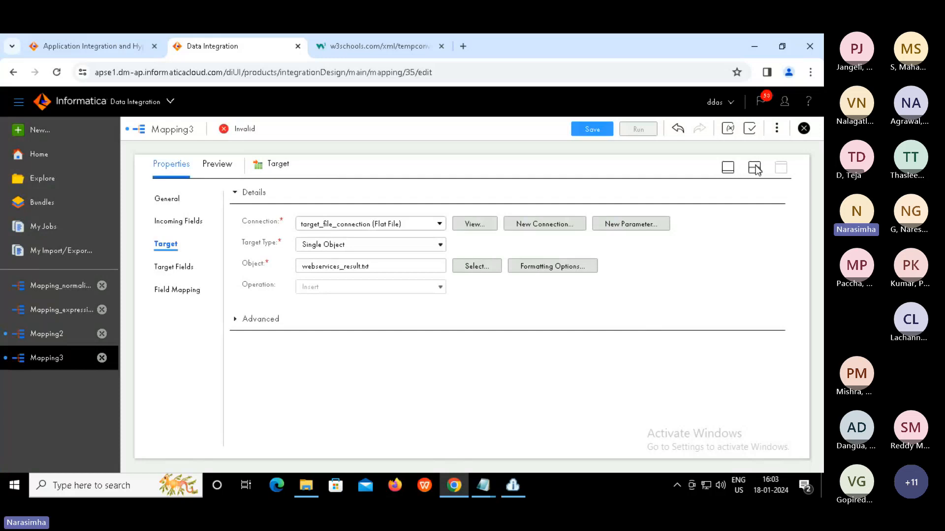
click(174, 268)
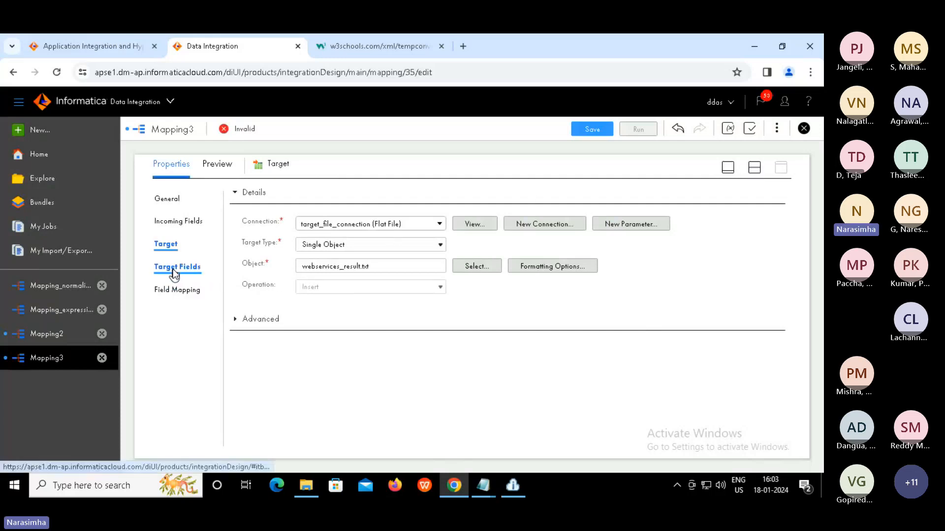
Link the Envelope output group of the WebServices transformation to the Target.
click(753, 169)
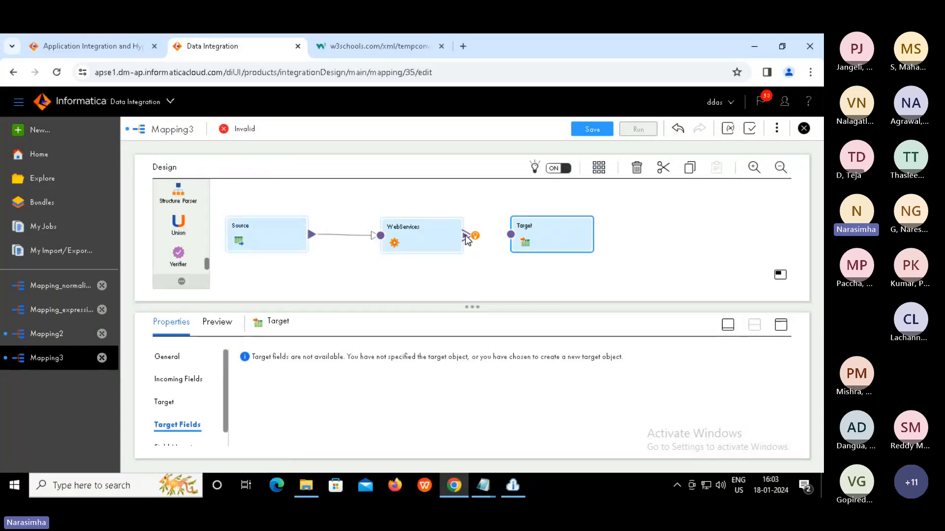
drag(466, 240, 510, 239)
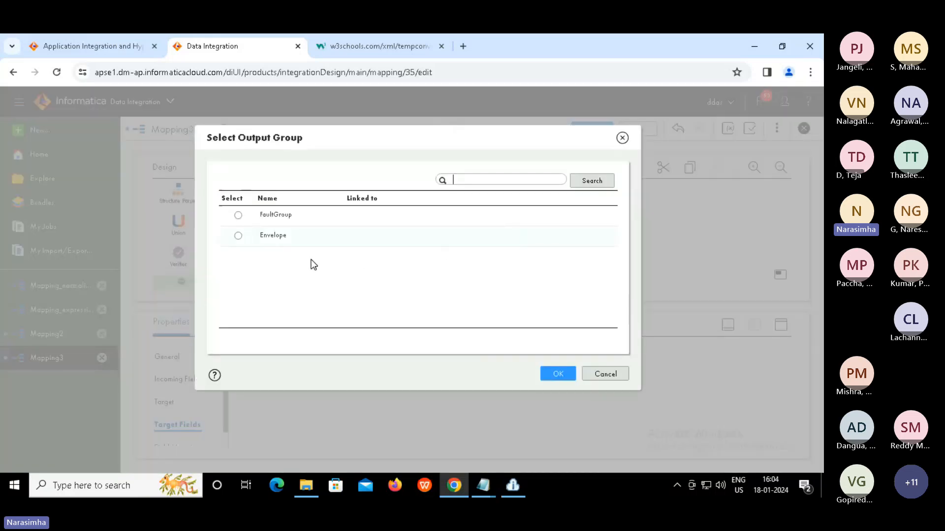
click(238, 236)
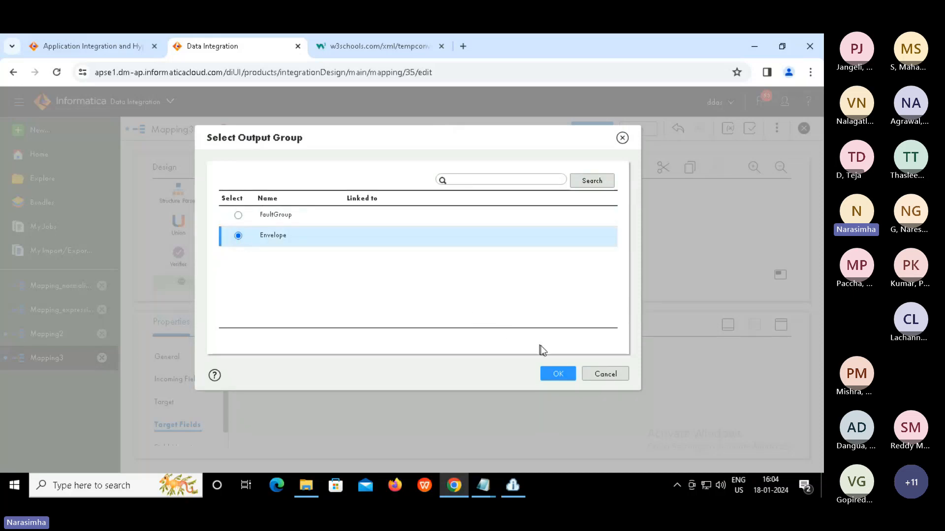
click(556, 374)
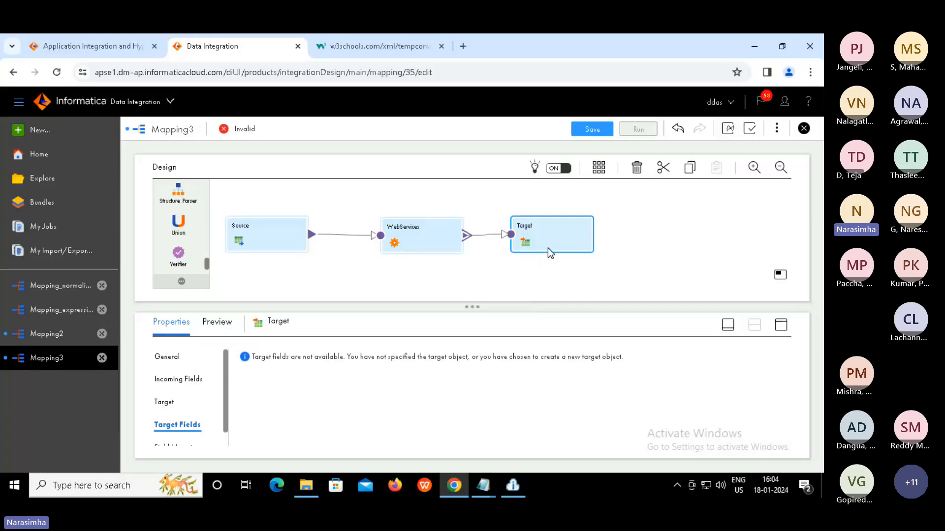
Move the Target up, add a second Target below it, and try to link WebServices to the second one.
drag(566, 217, 570, 206)
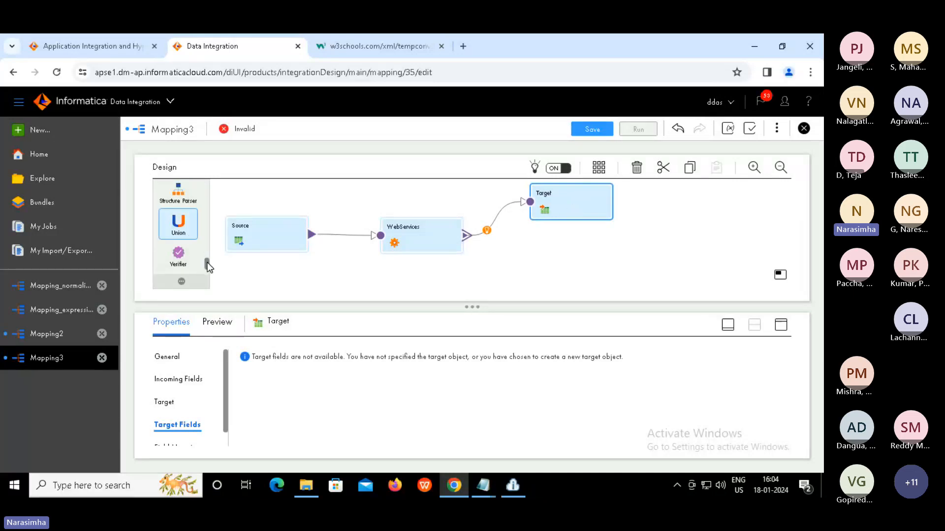
drag(209, 265, 204, 131)
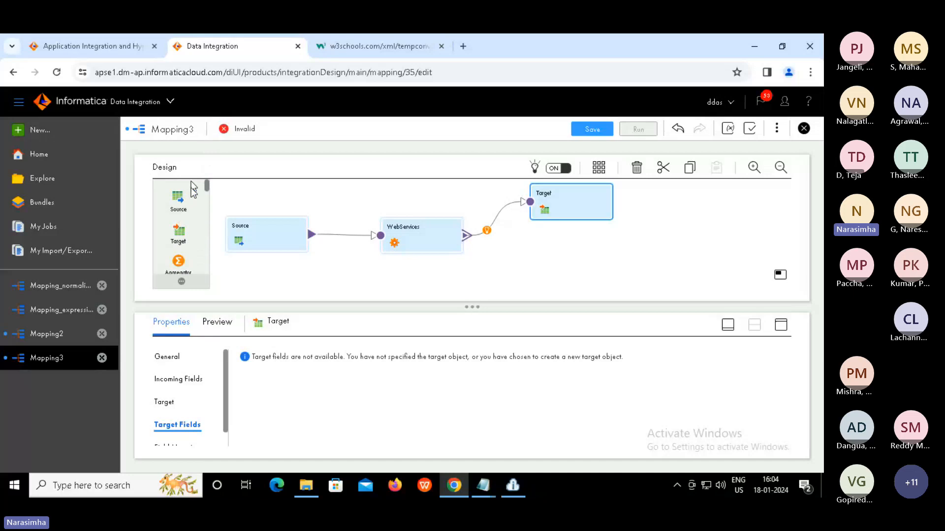
drag(181, 236, 531, 257)
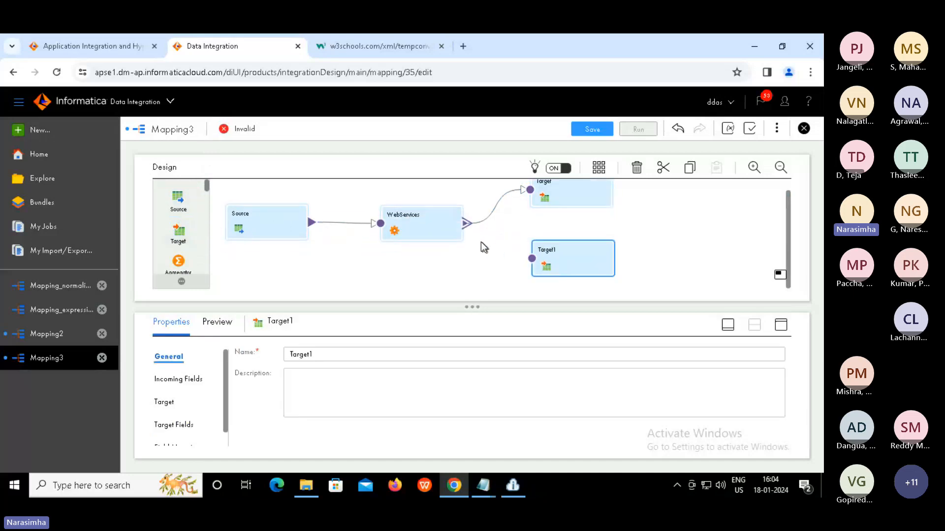
drag(464, 222, 532, 259)
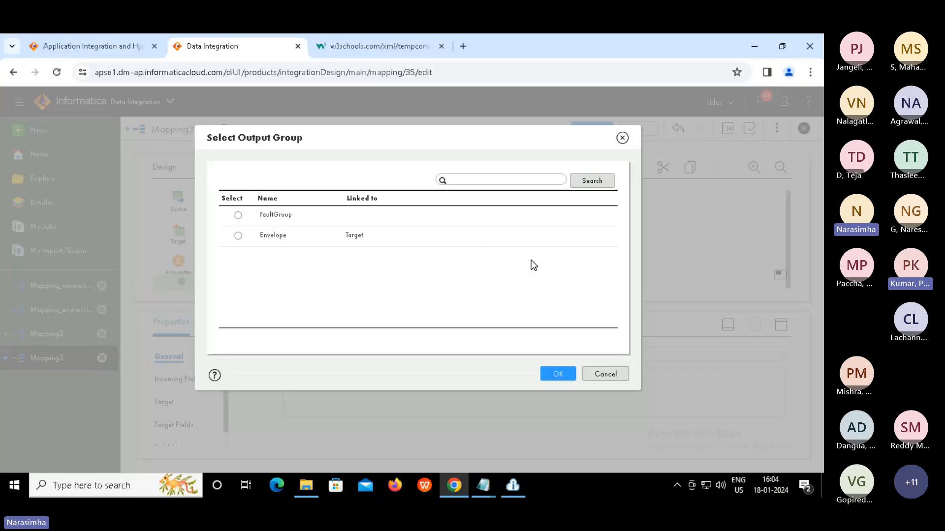
key(Escape)
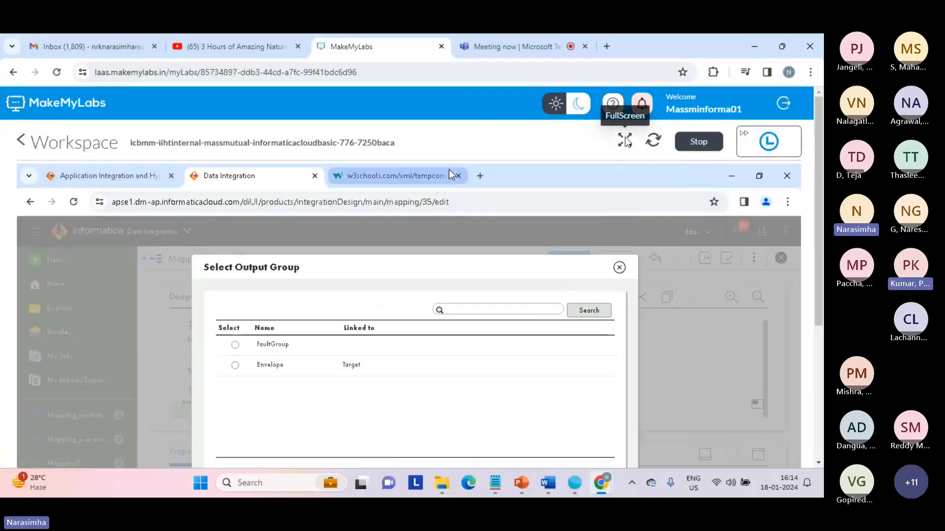
click(624, 140)
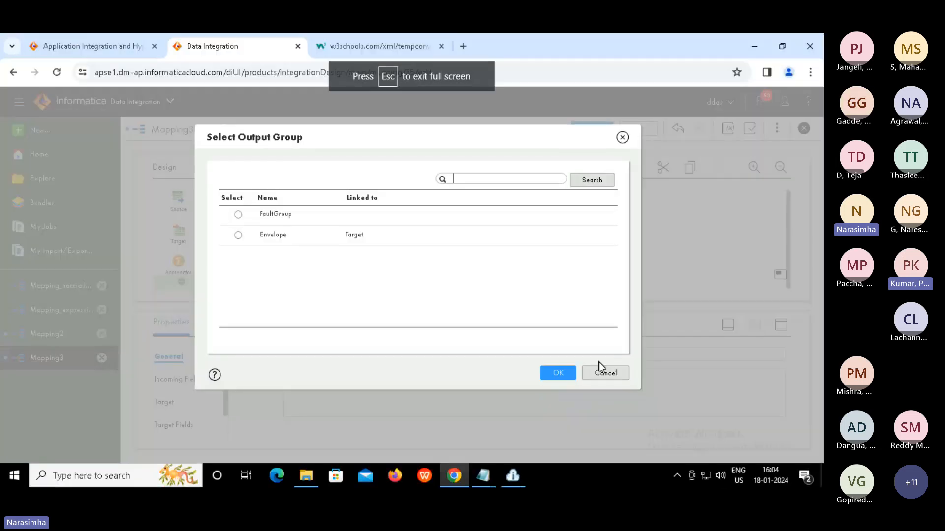
click(604, 373)
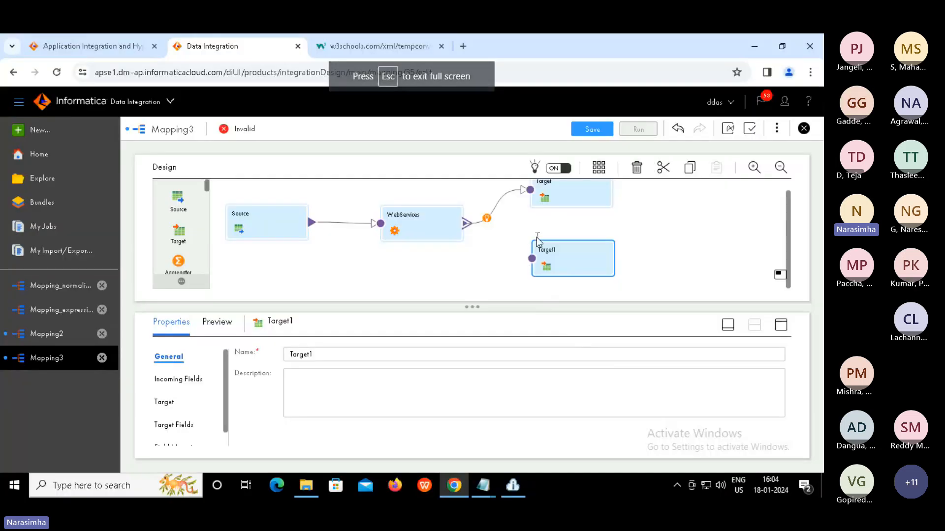
Delete both Target transformations from the mapping.
click(566, 194)
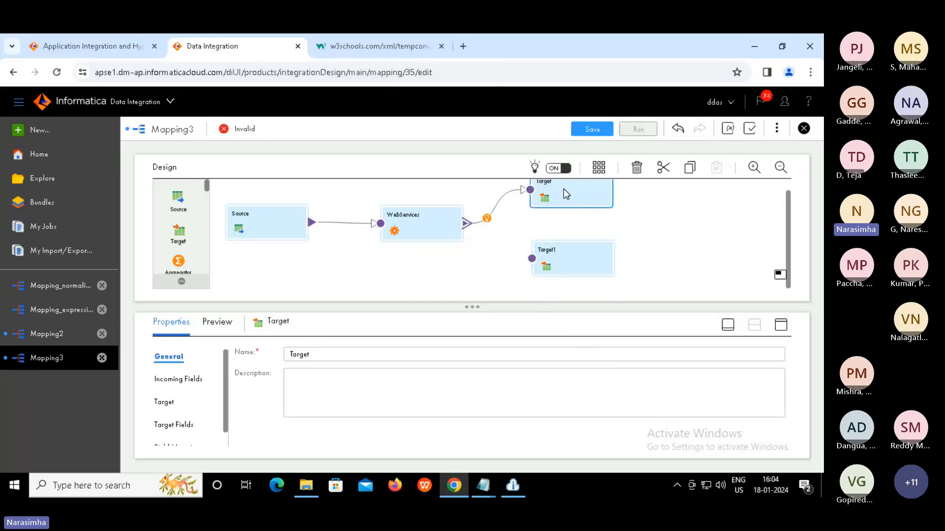
drag(788, 207, 782, 193)
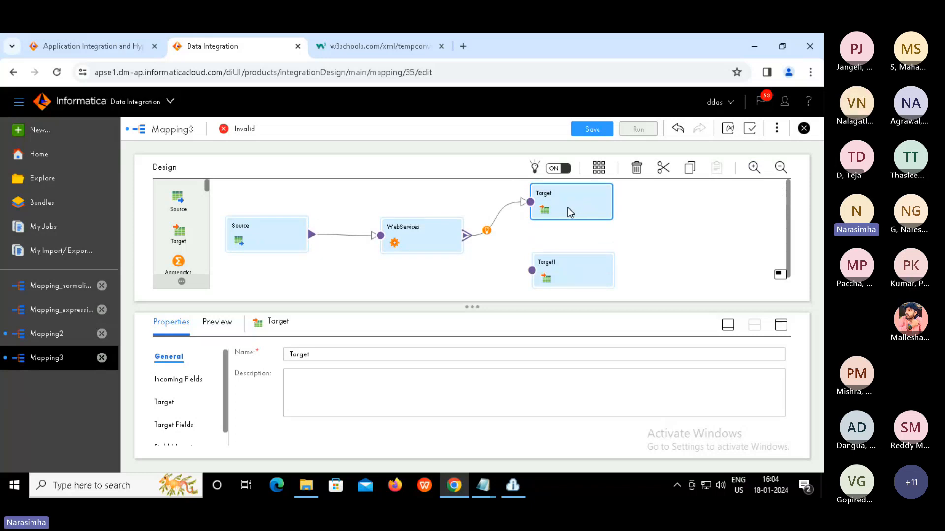
key(Delete)
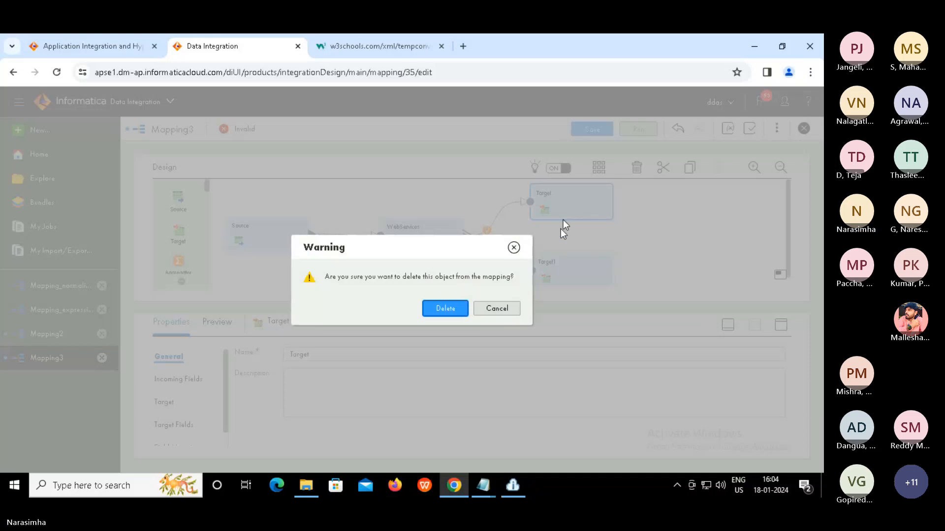
key(Return)
click(560, 268)
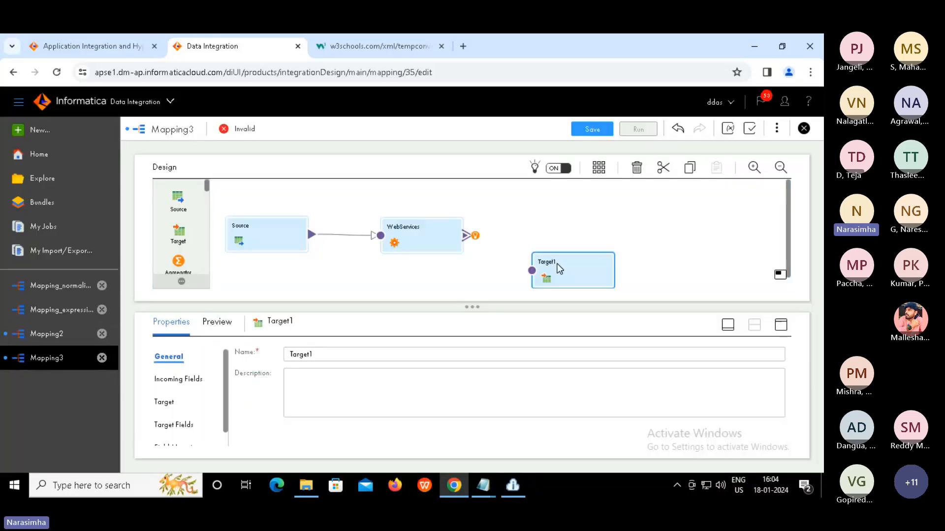
key(Delete)
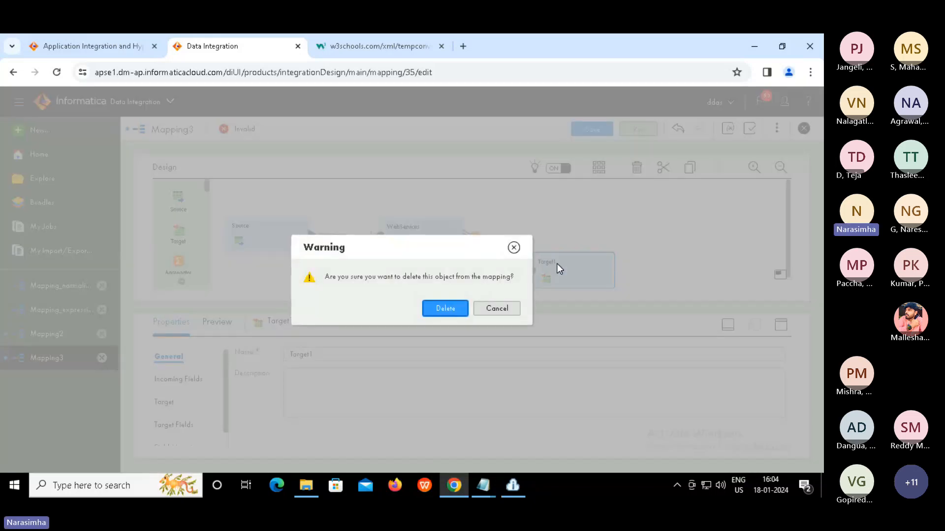
key(Return)
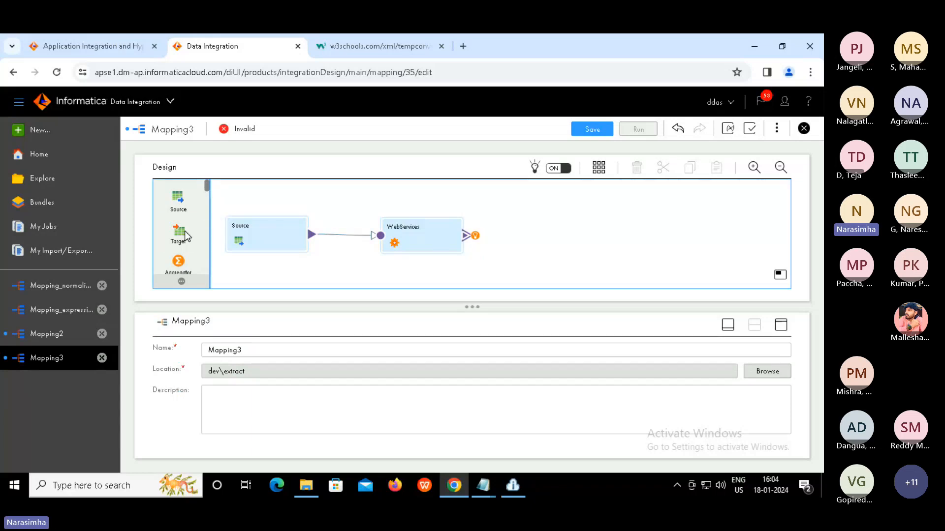
Add a new Target after WebServices and set its connection to target_file_connection (Flat File).
drag(186, 237, 381, 240)
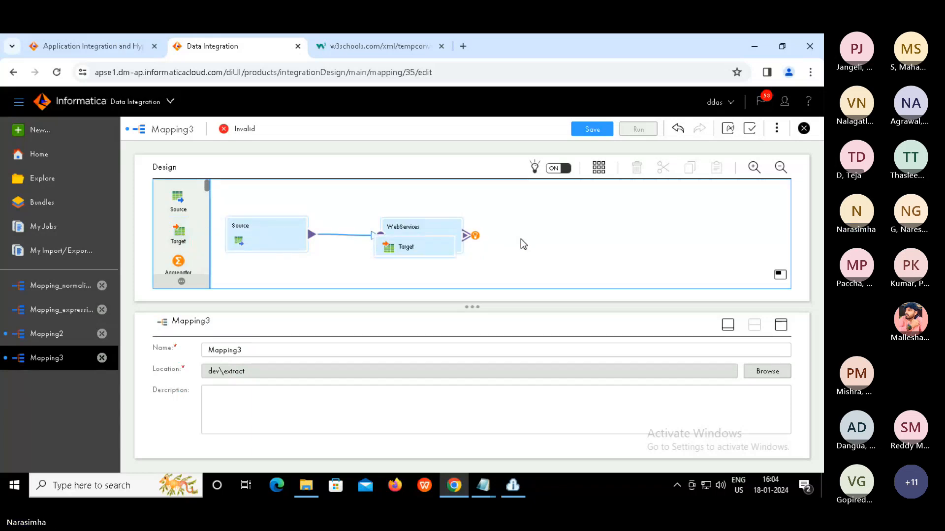
drag(523, 245, 559, 220)
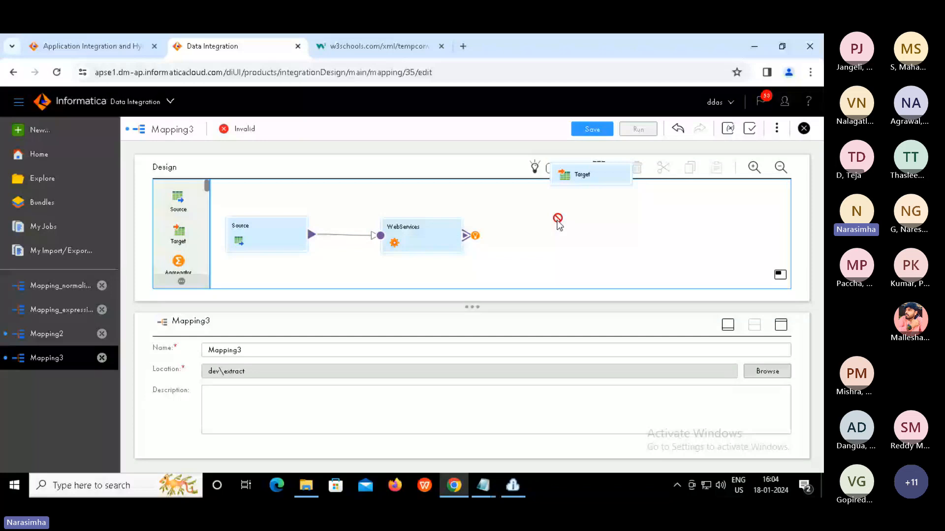
drag(559, 224, 322, 225)
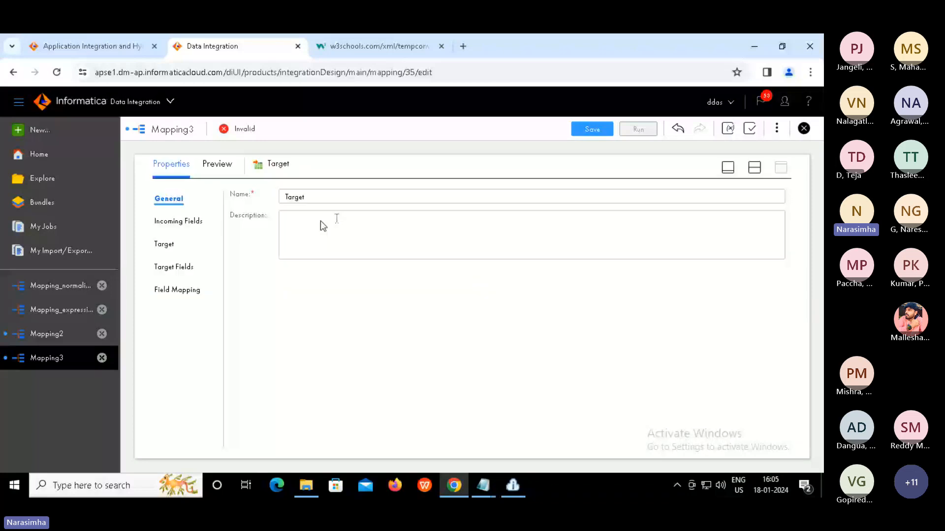
click(166, 244)
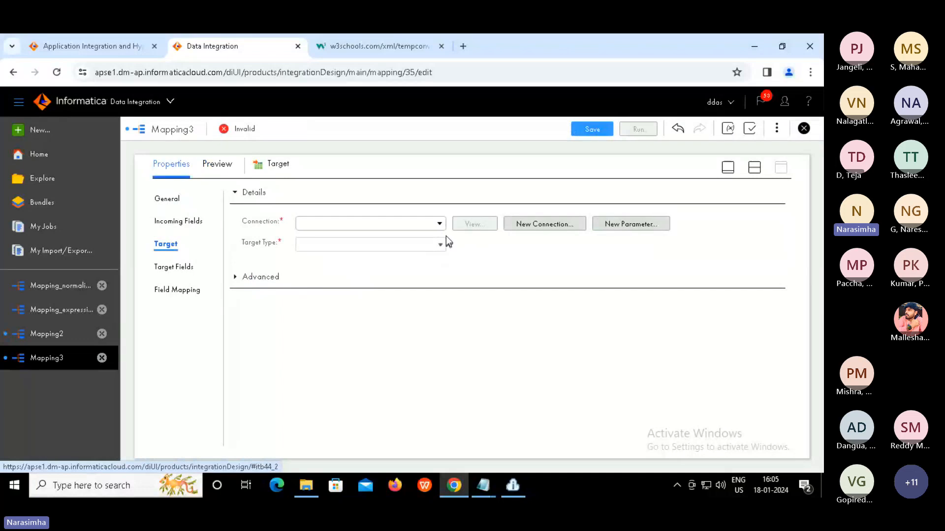
click(441, 228)
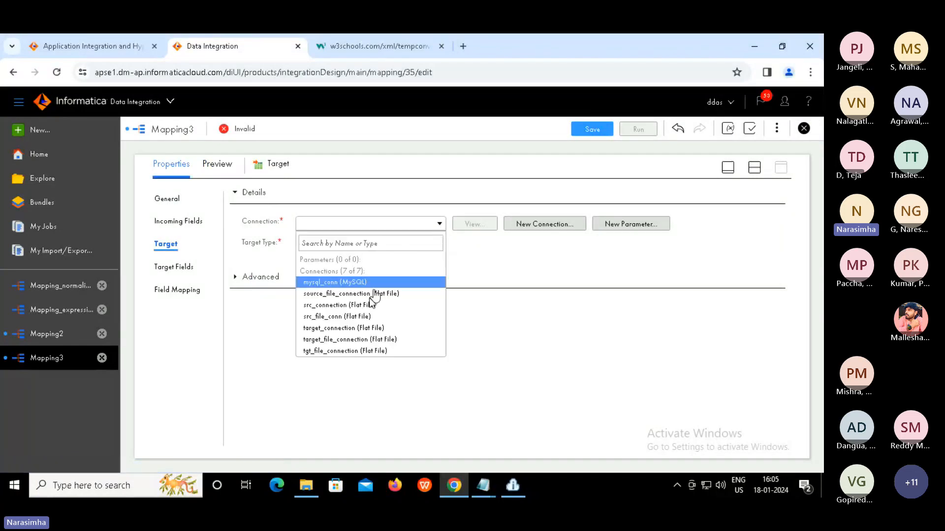
click(347, 340)
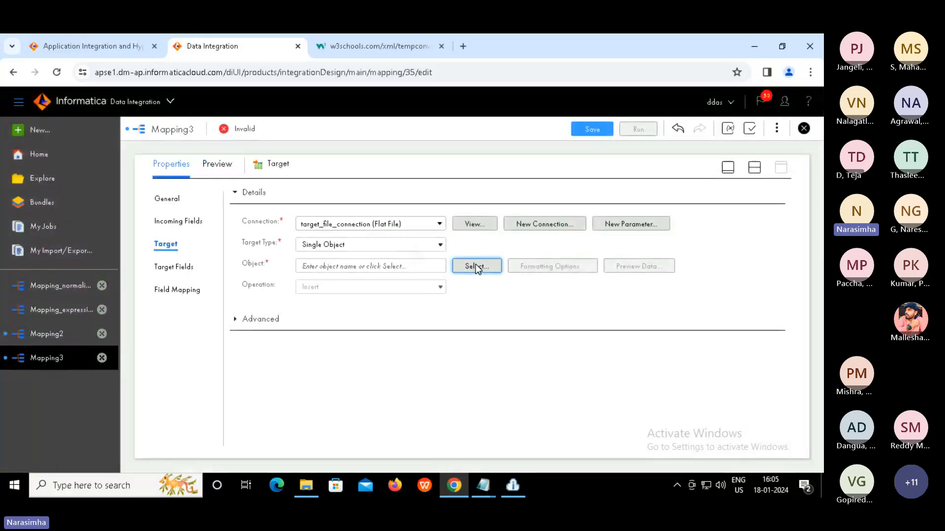
Set the Target object to be created new at runtime with the static file name webservice_result.txt.
click(475, 266)
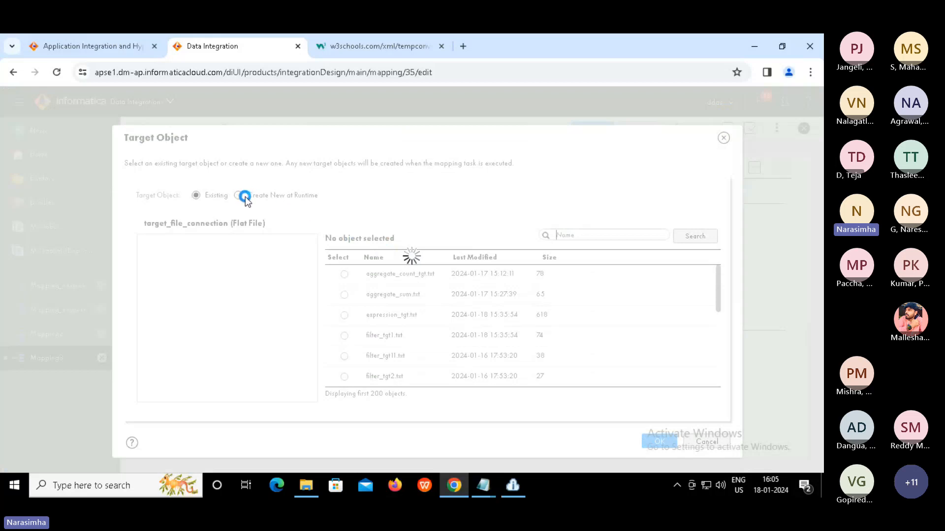
click(244, 196)
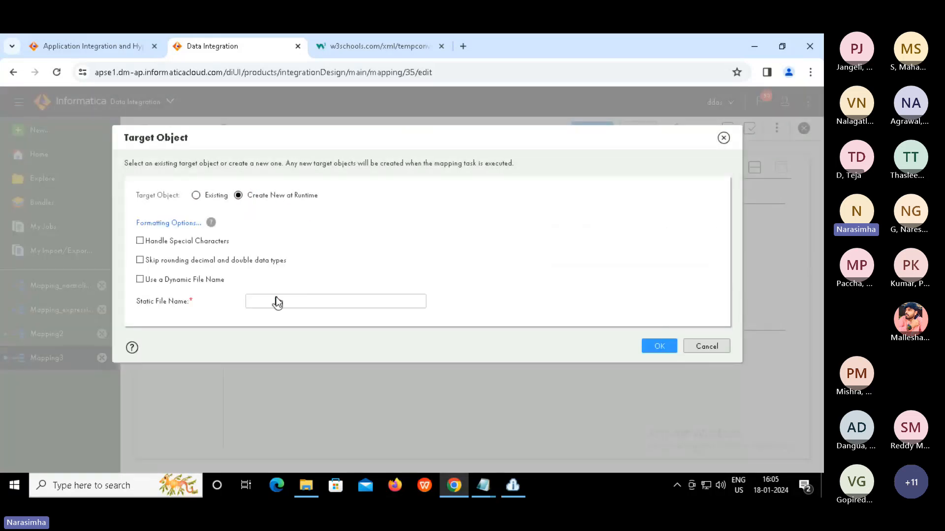
click(276, 302)
text(webservice_re)
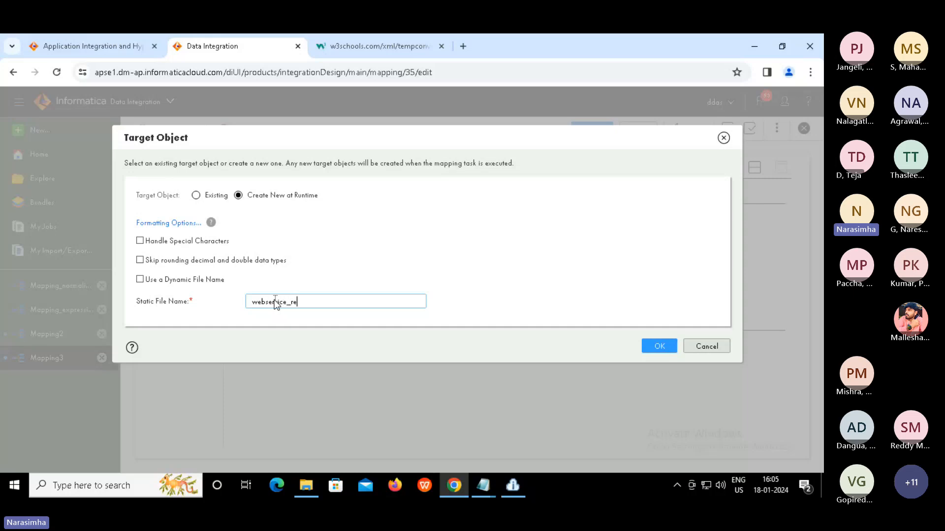
text(sult.txt)
click(653, 348)
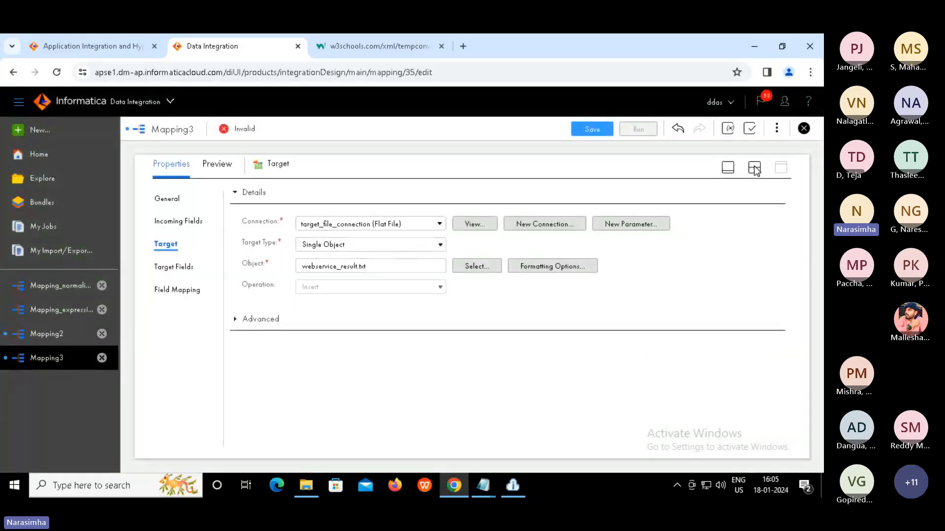
Connect WebServices to the new Target using the Envelope output group.
click(755, 168)
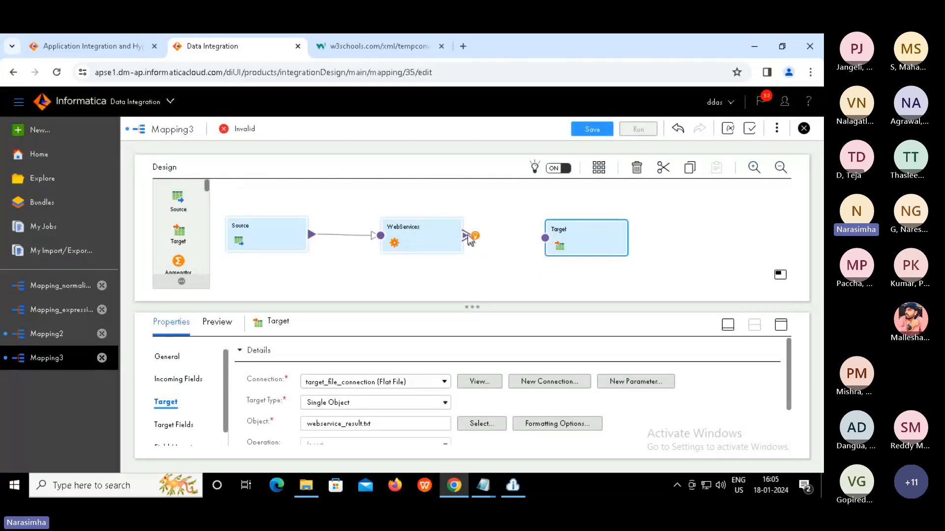
drag(467, 238, 545, 245)
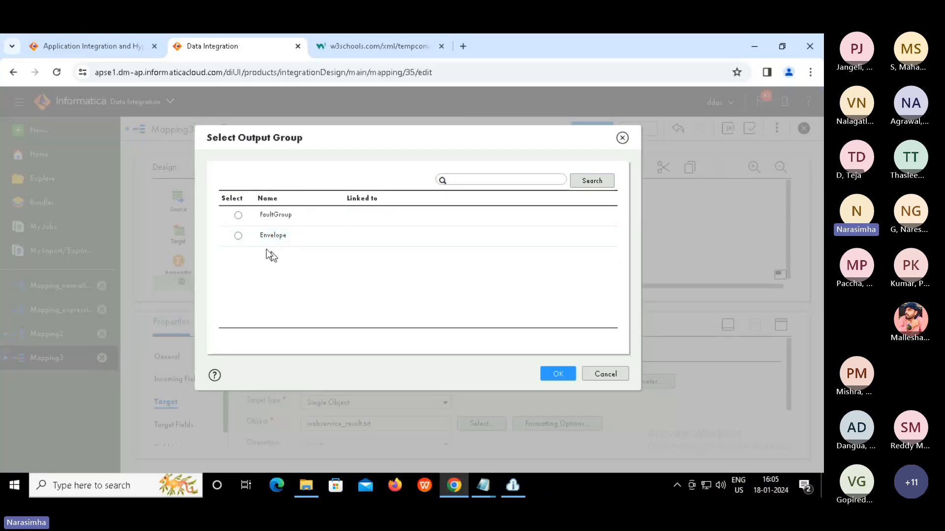
click(240, 235)
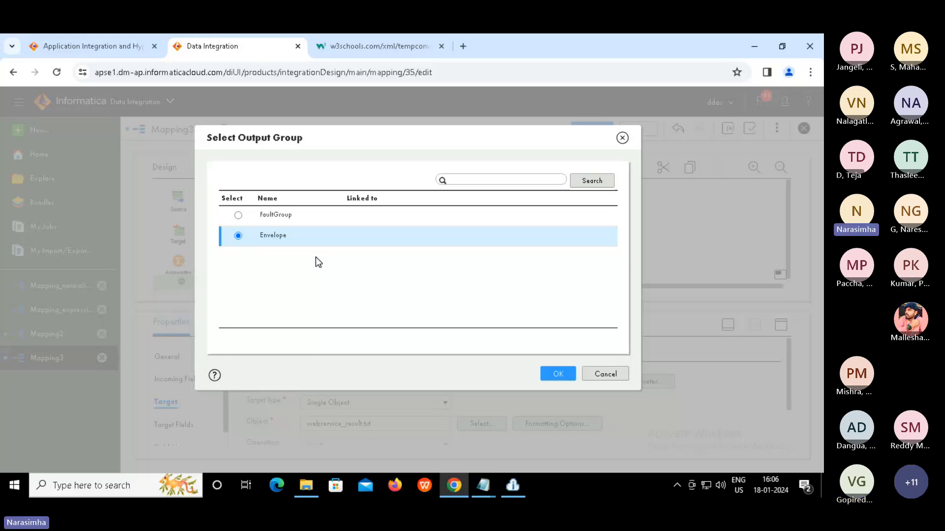
click(555, 373)
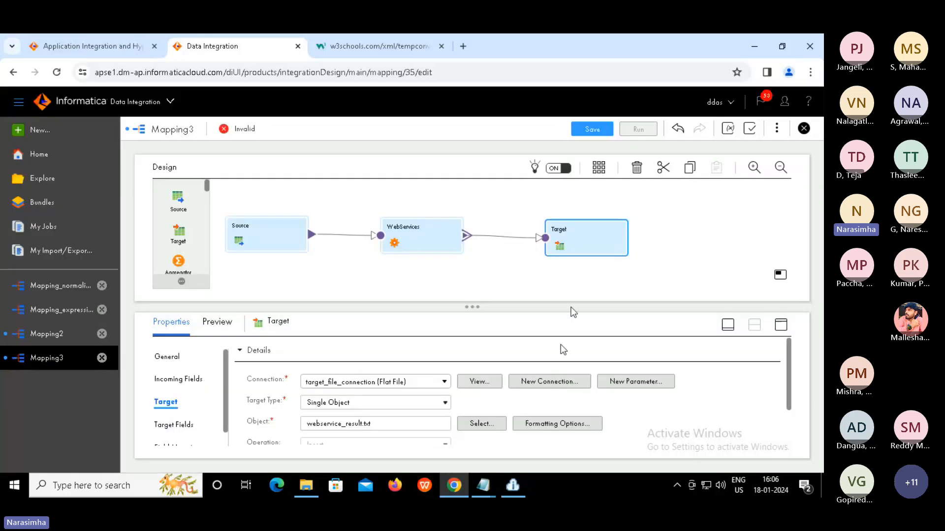
Move the Target up, add a second Target below it, and open the second Target's properties in full view.
drag(575, 222, 578, 200)
click(418, 247)
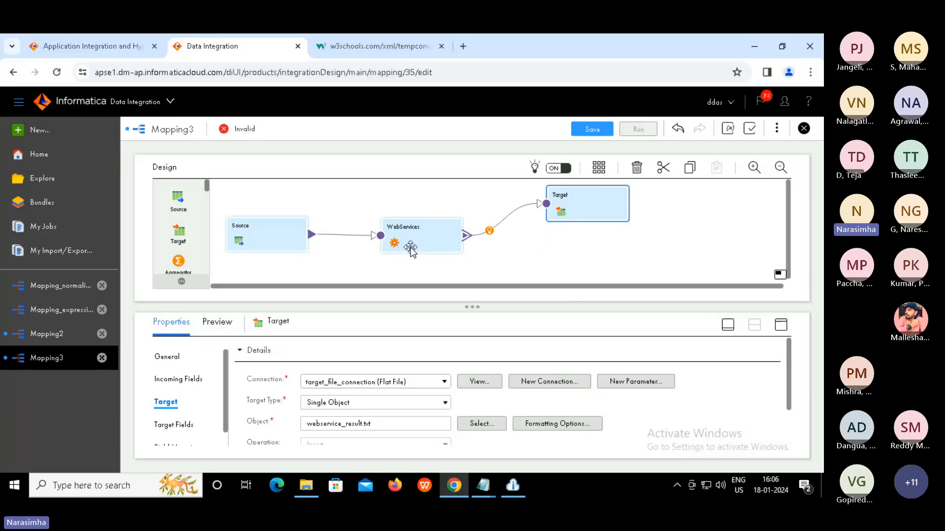
drag(180, 233, 436, 256)
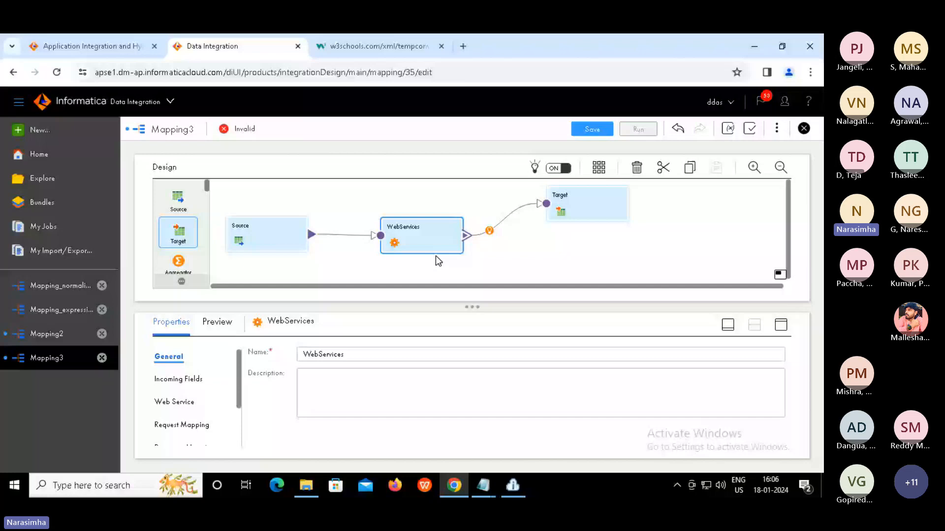
drag(178, 233, 549, 247)
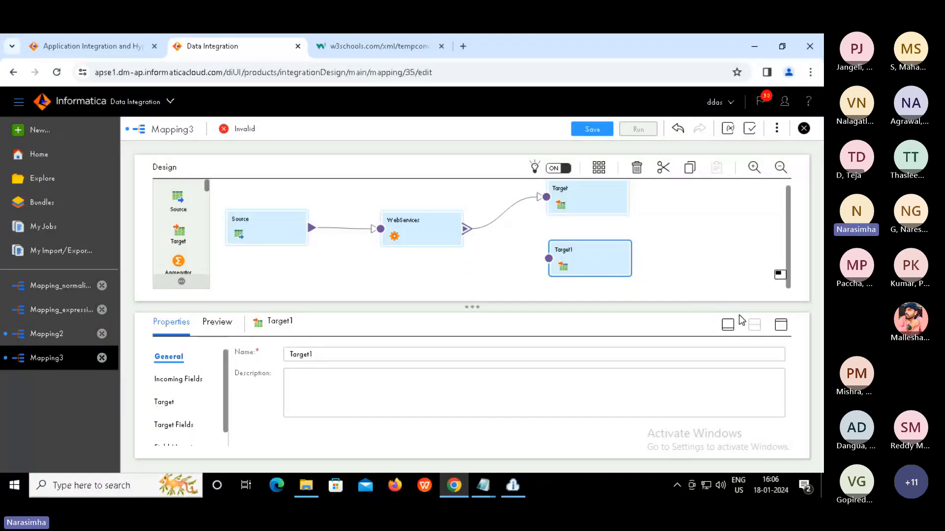
click(778, 325)
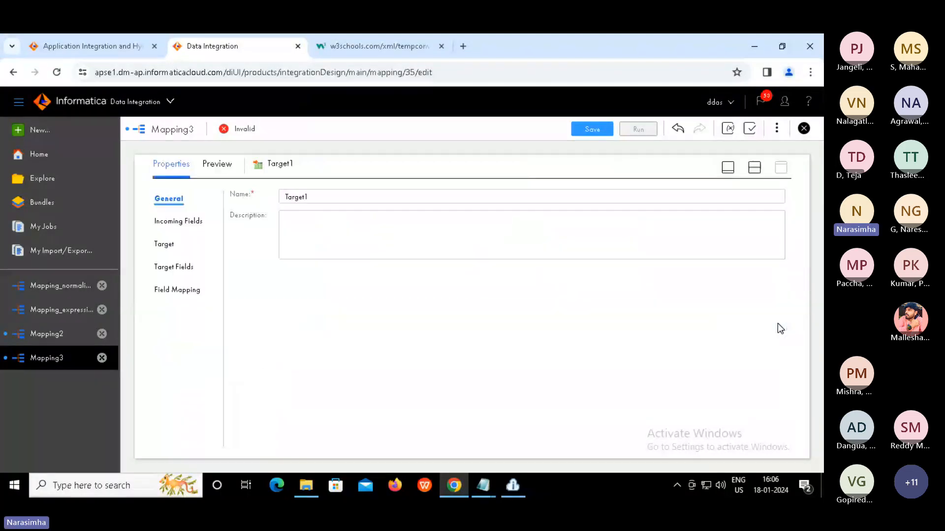
Set the second Target's connection to target_file_connection (Flat File).
click(163, 245)
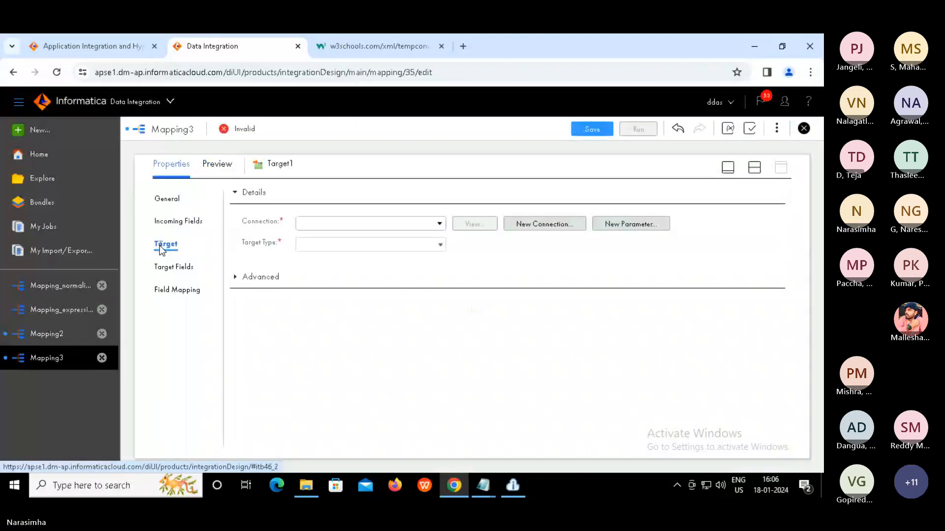
click(440, 223)
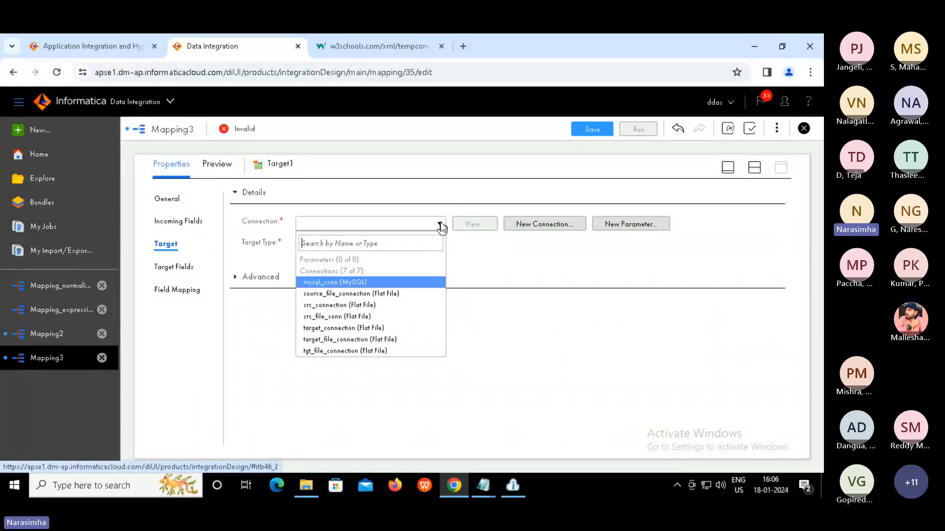
click(347, 340)
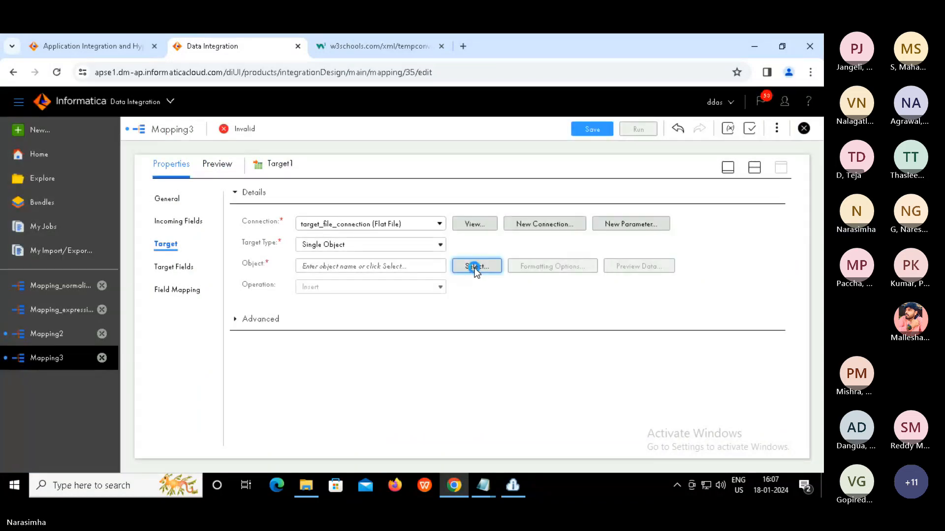
Set the second Target's object to be created new at runtime with the static file name faults.txt.
click(476, 267)
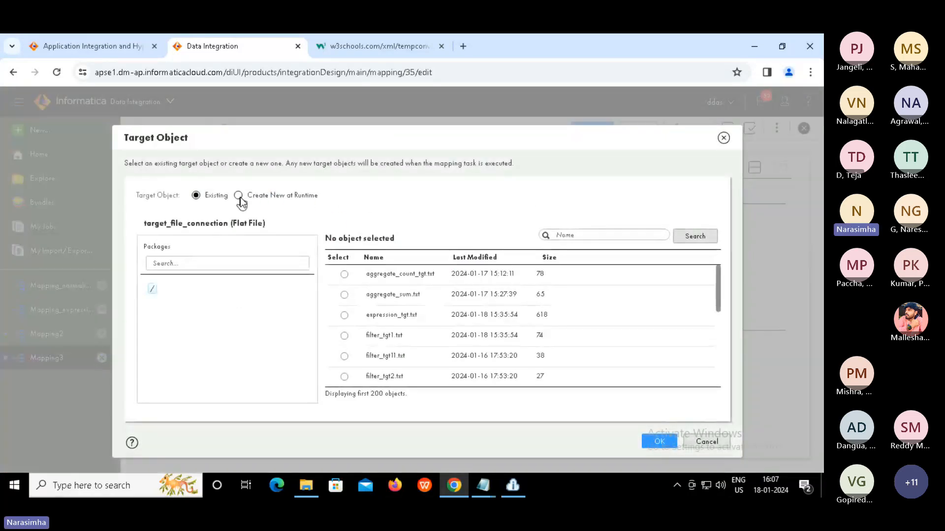
click(239, 196)
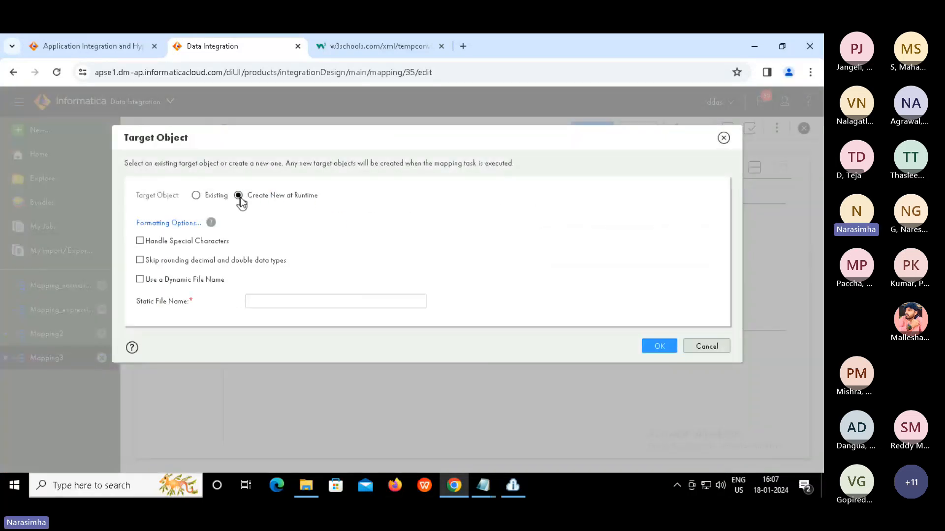
click(284, 305)
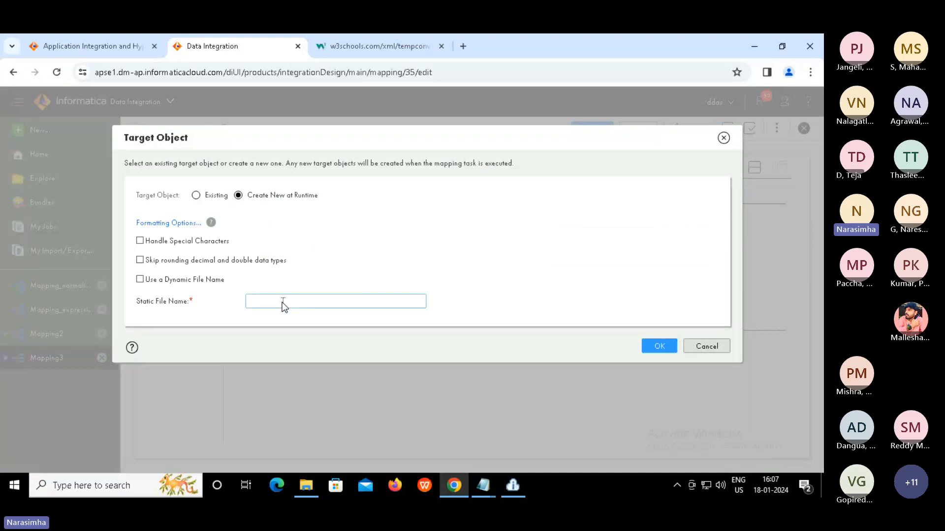
text(faukt)
key(BackSpace)
key(BackSpace)
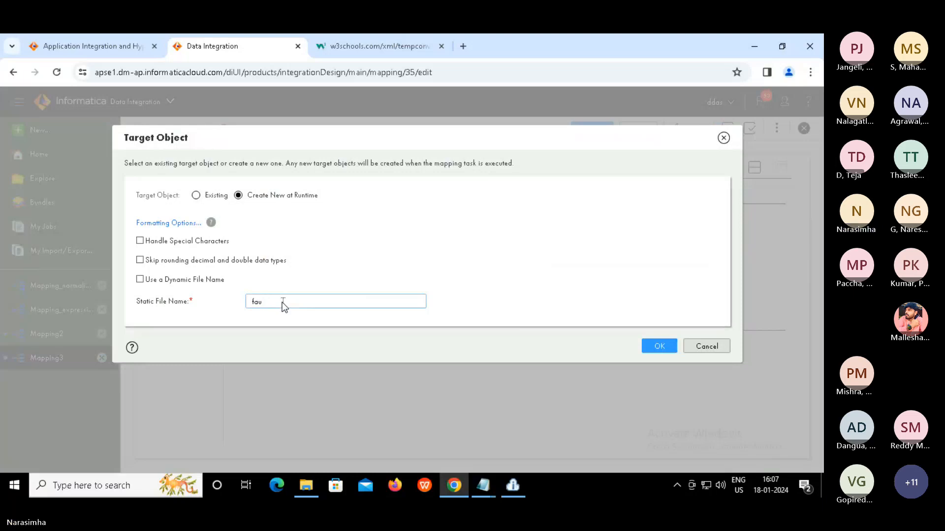
text(lts.t)
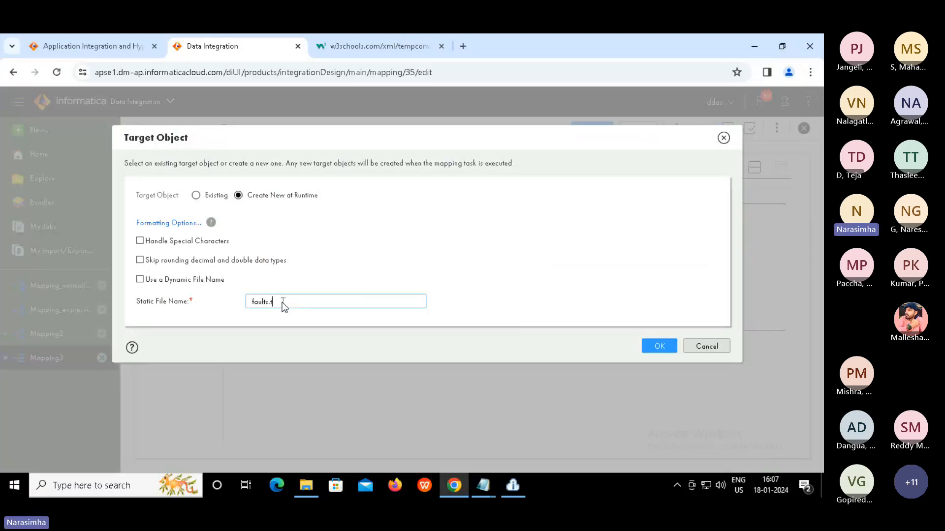
text(xt)
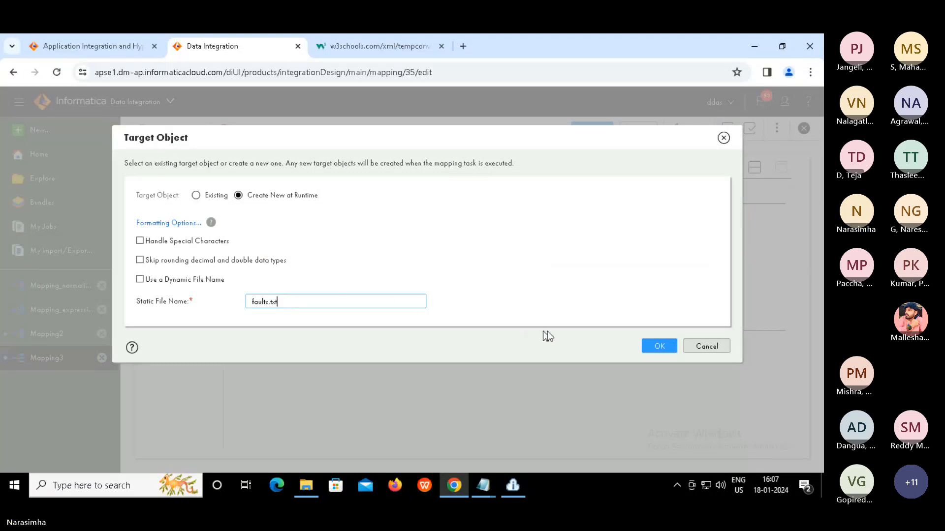
click(654, 350)
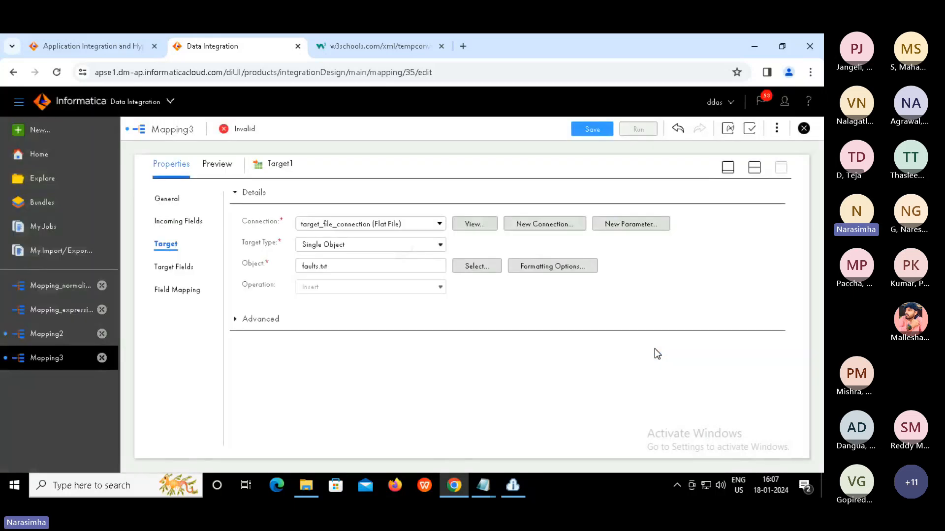
Connect WebServices to the second Target using the FaultGroup output group.
click(754, 168)
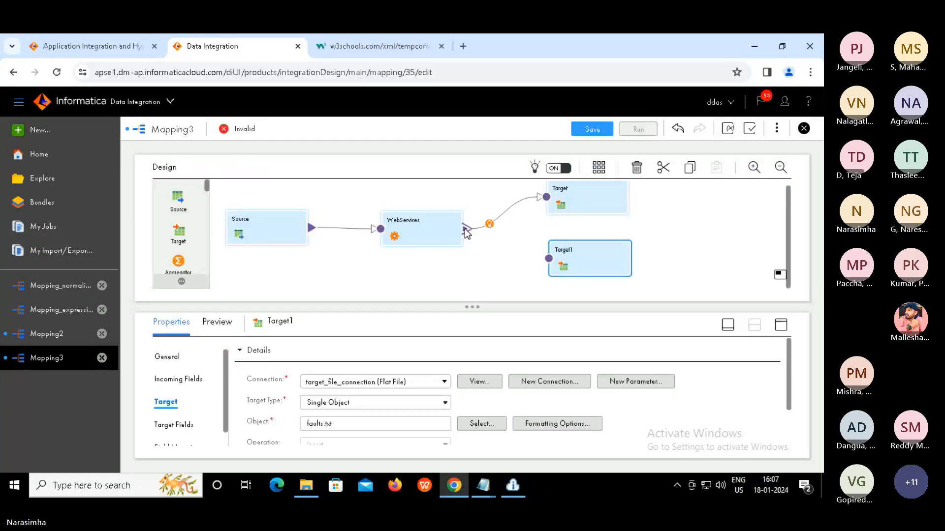
drag(511, 261, 546, 261)
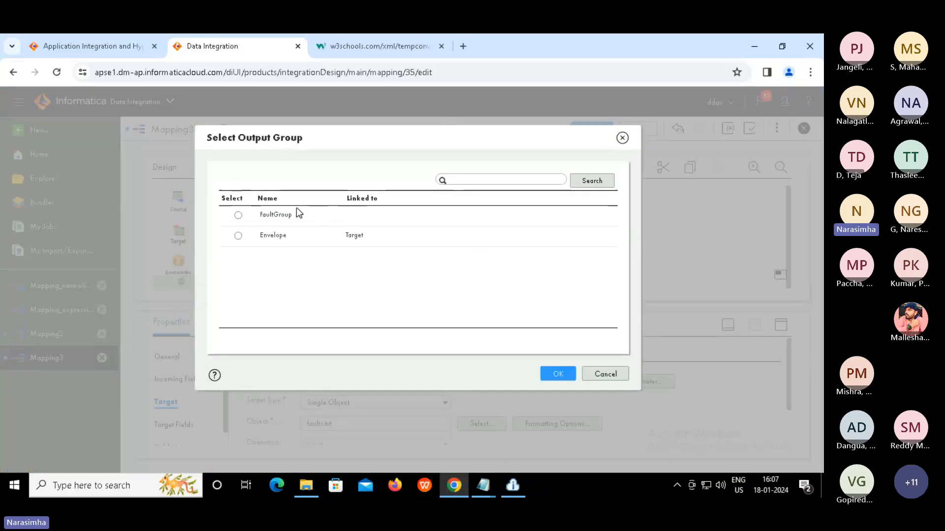
click(238, 215)
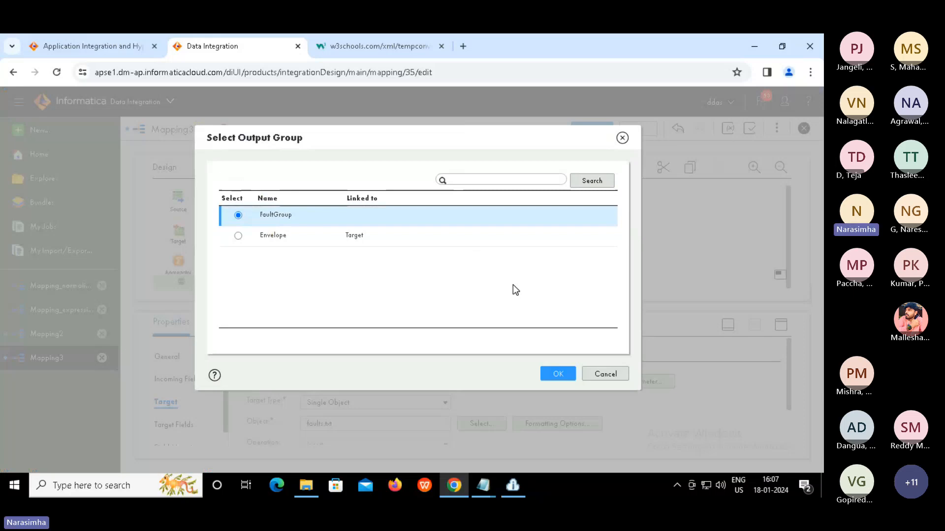
click(559, 376)
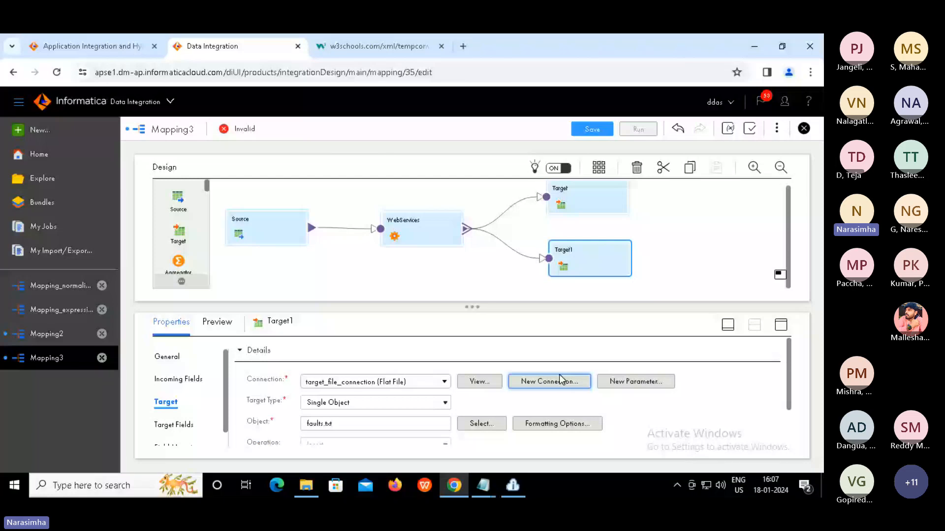
Rename the mapping to Mapping_webserice and save it.
click(296, 284)
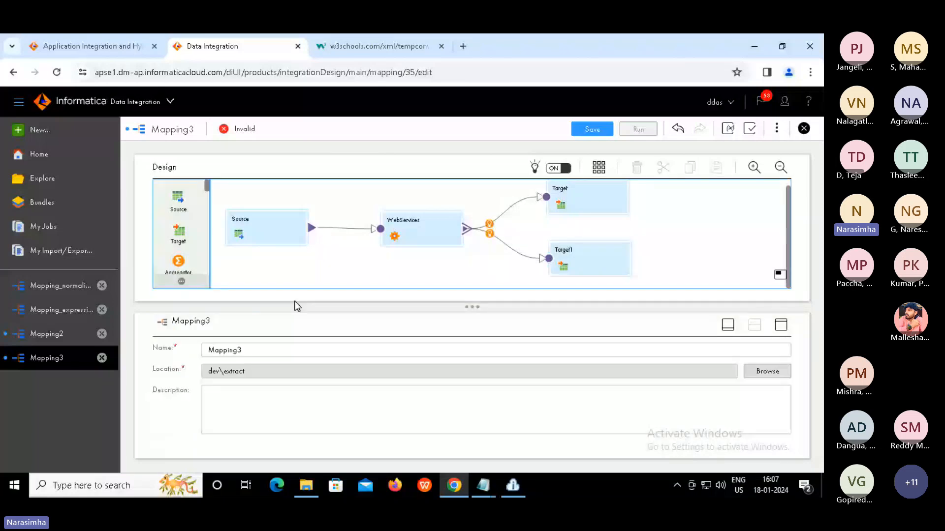
click(262, 350)
key(BackSpace)
text(_webservice)
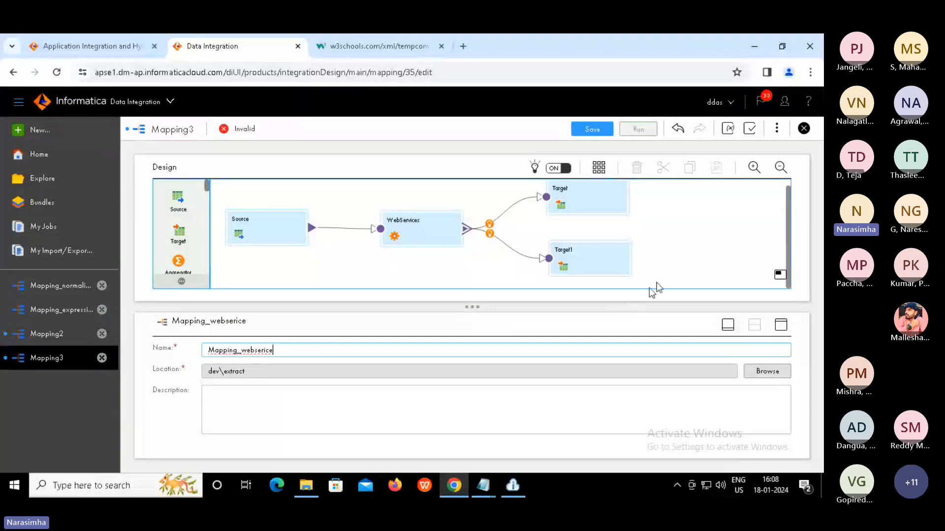
click(594, 130)
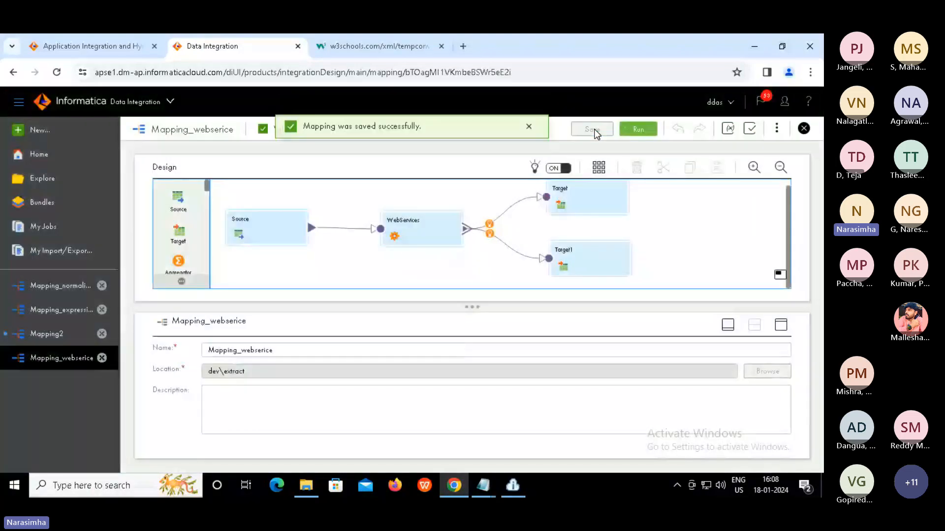
click(529, 131)
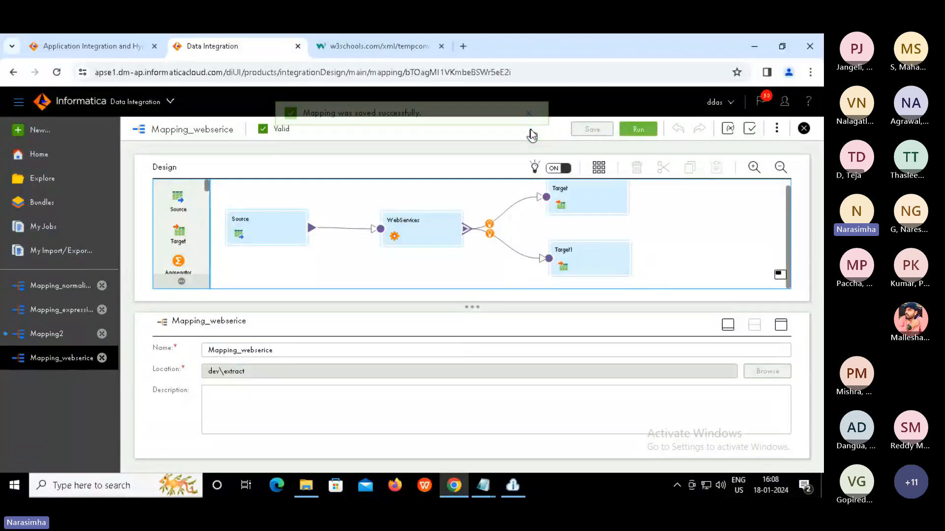
Run Mapping_webserice in the preselected runtime environment and open its job in My Jobs.
click(639, 130)
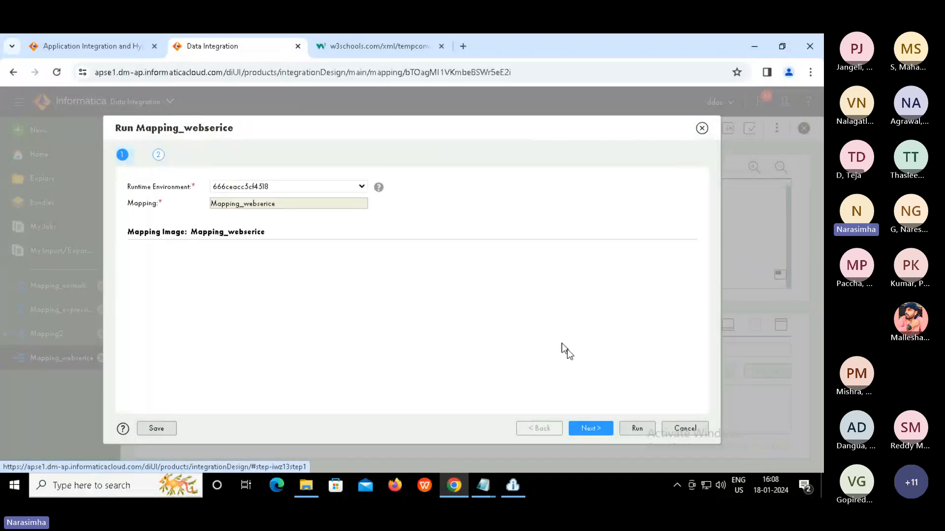
click(639, 429)
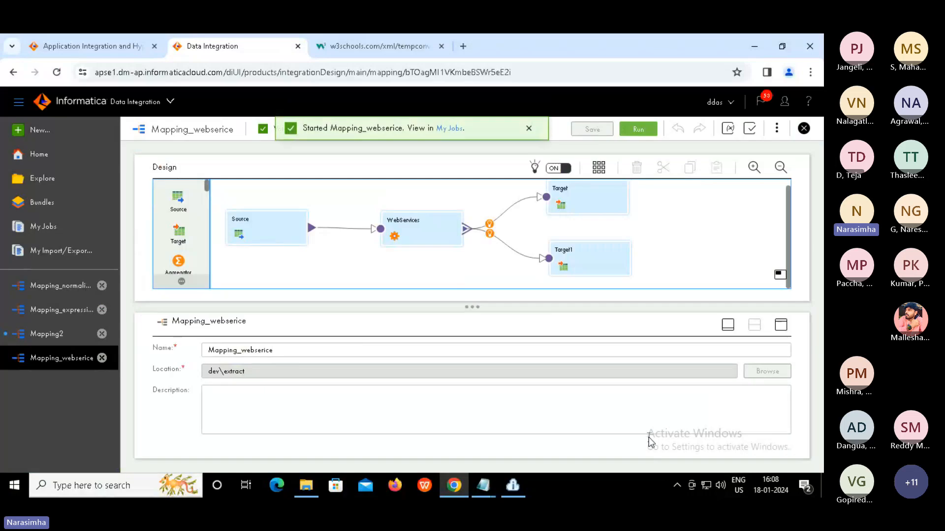
click(450, 129)
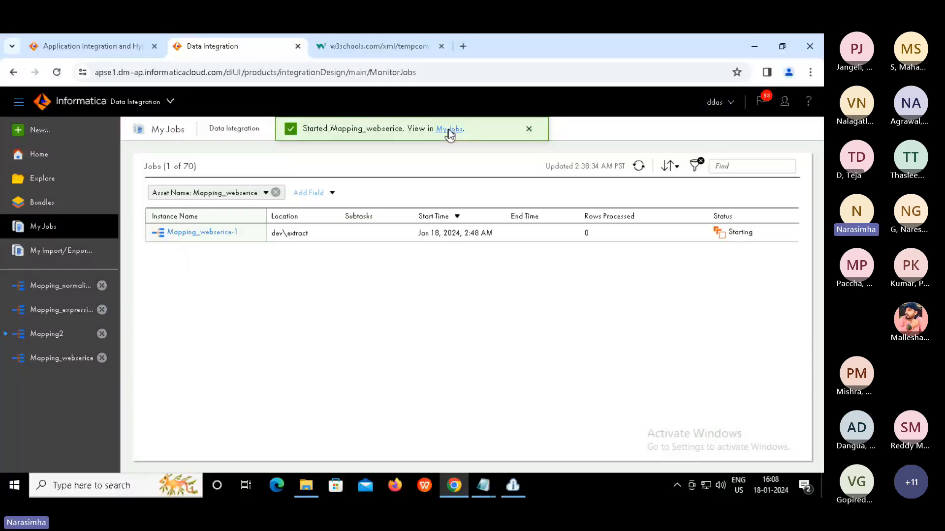
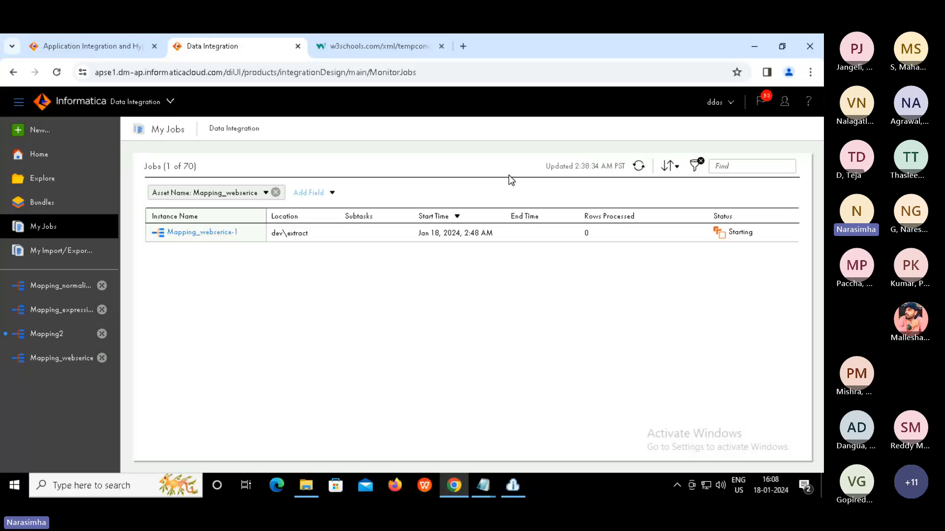
Leave the full-screen lab session and mute the microphone in the Teams meeting.
key(Escape)
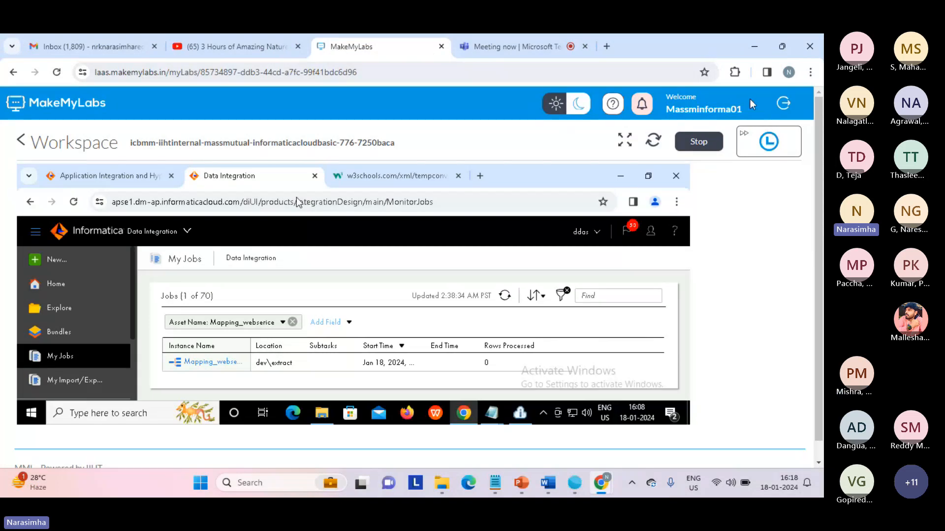
click(522, 47)
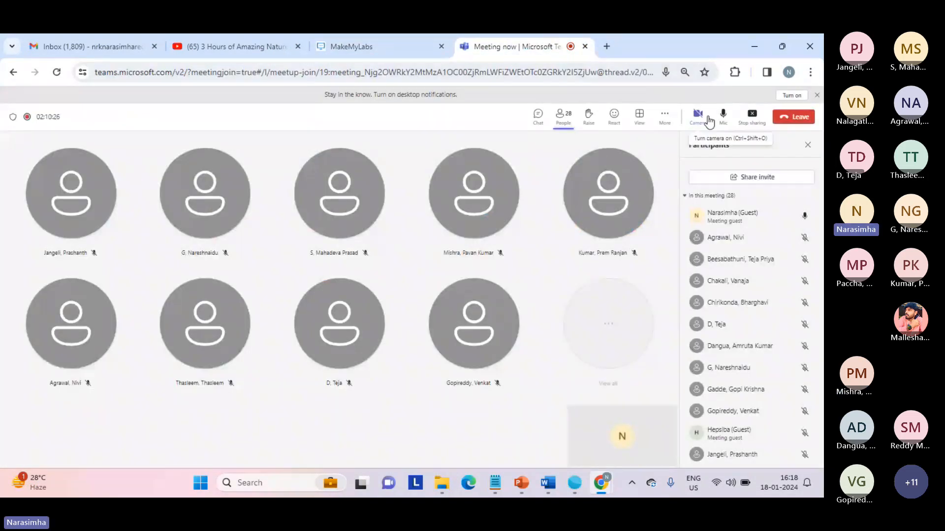
click(723, 116)
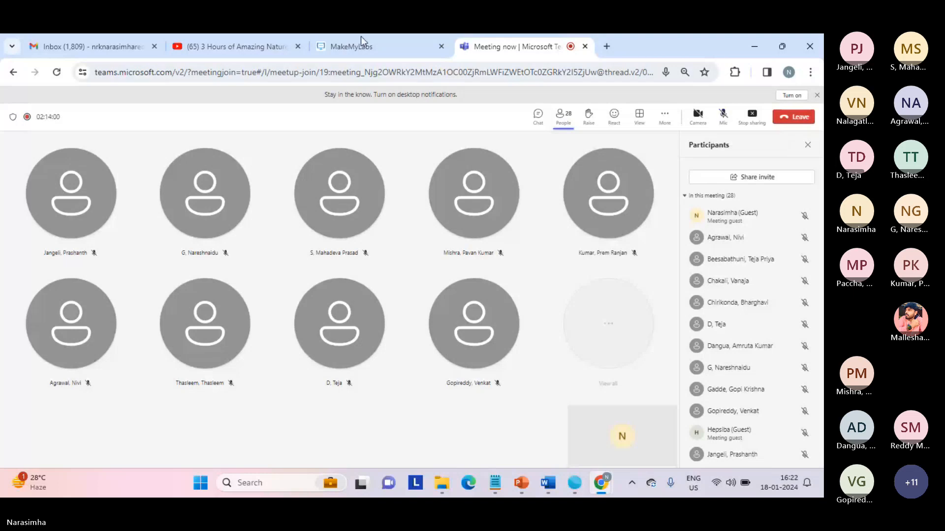
Switch to YouTube and replay the video 3 Hours of Amazing Nature Scenery Relaxing Music for Stress Relief.
click(112, 51)
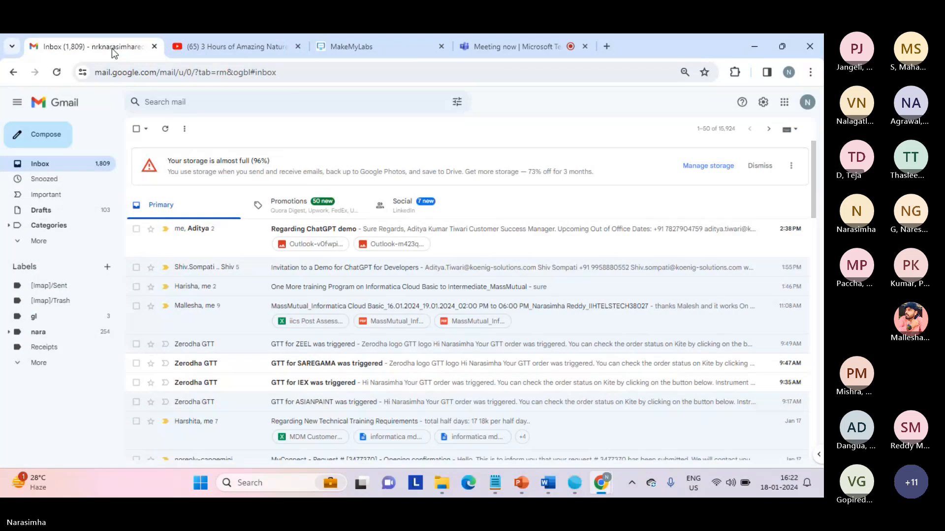
click(229, 47)
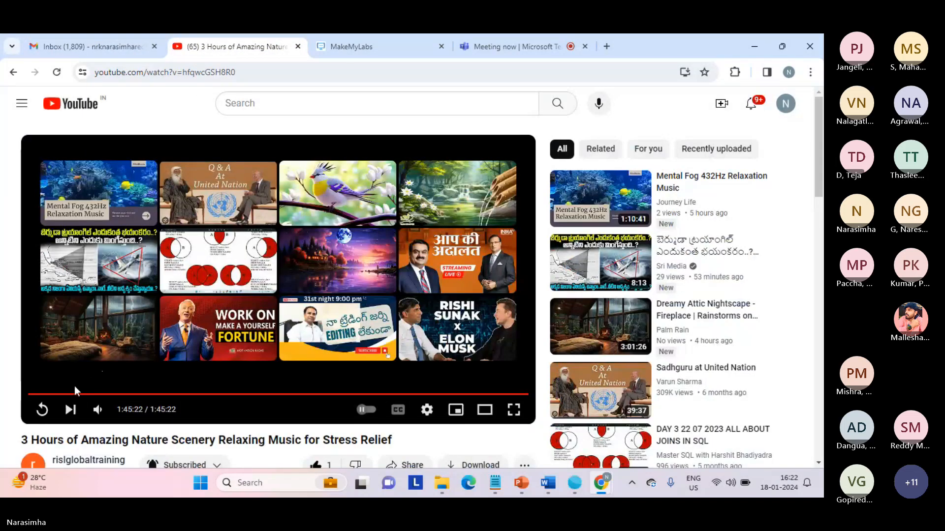
click(75, 387)
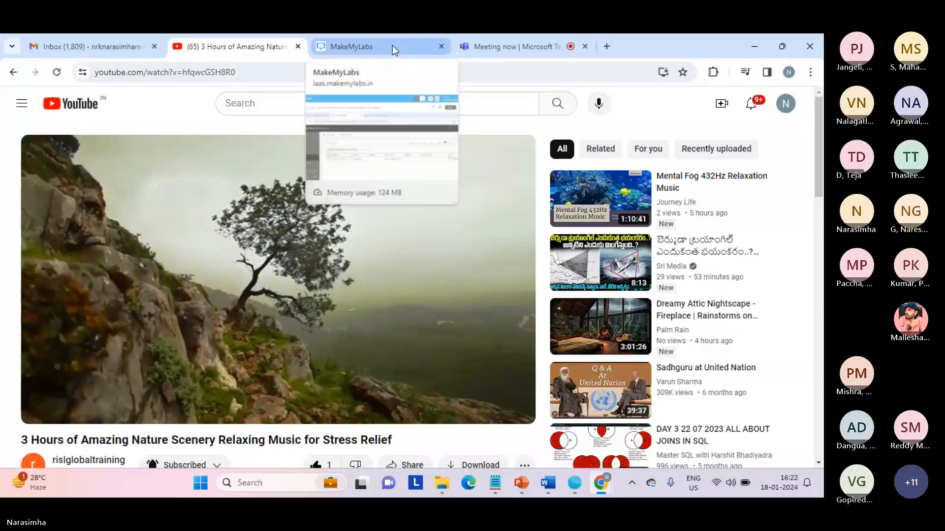
click(494, 45)
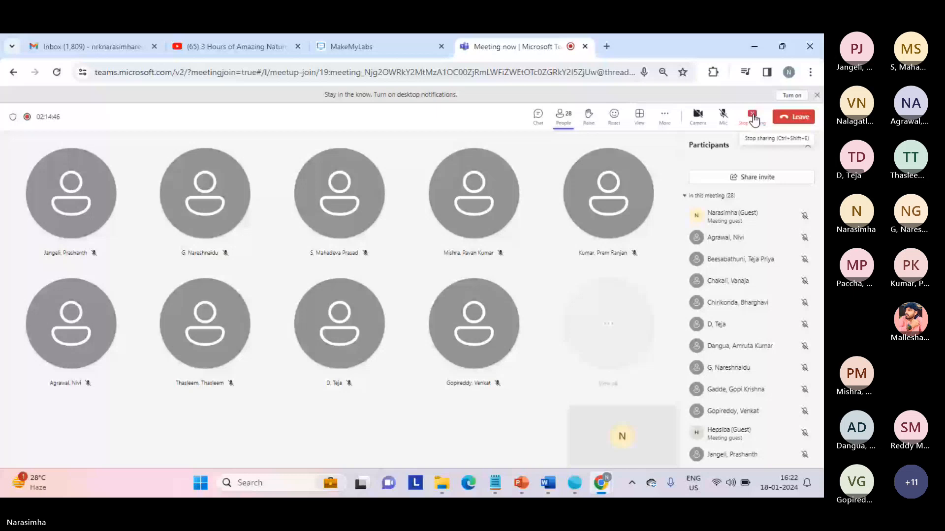
click(256, 45)
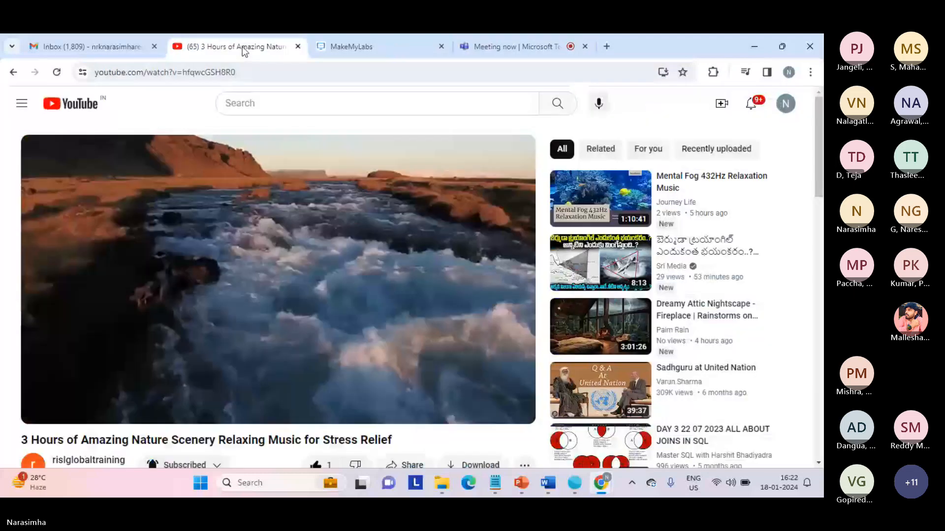
mouse_move(338, 283)
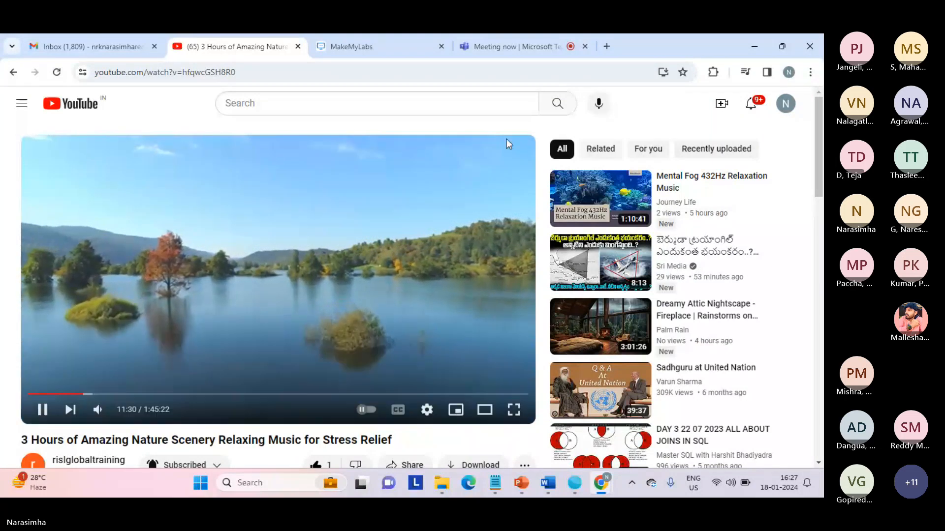
click(490, 51)
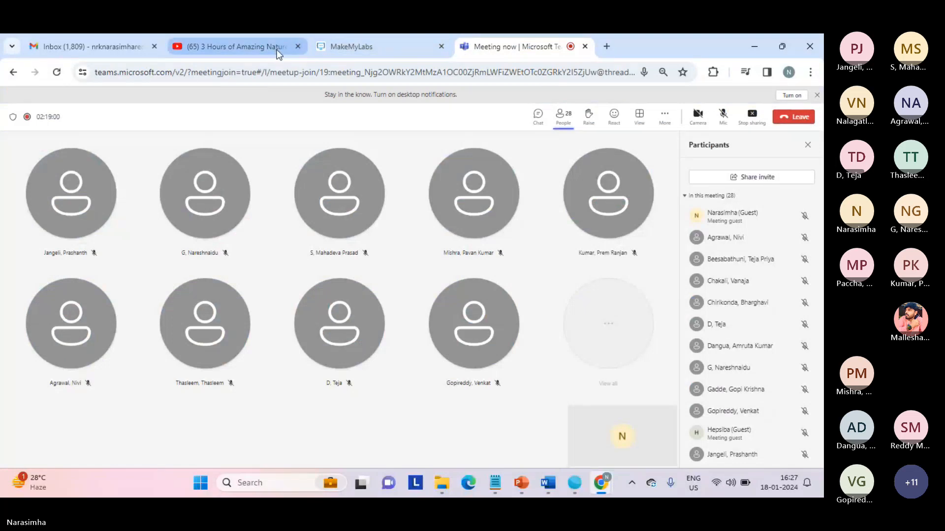
mouse_move(279, 54)
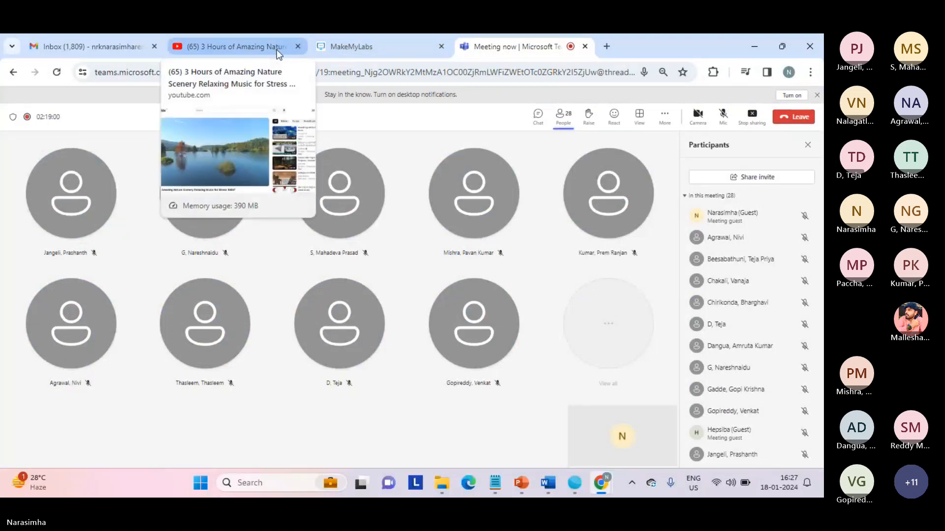
click(348, 49)
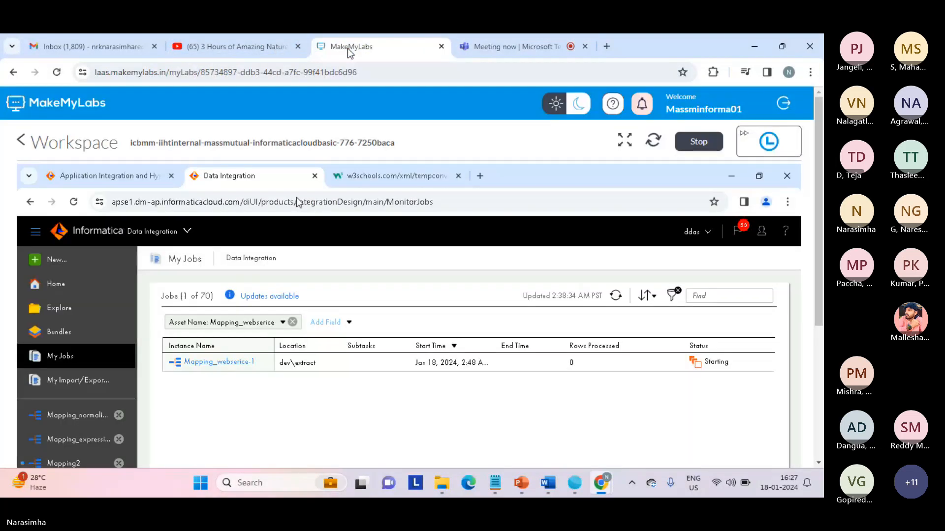
click(503, 46)
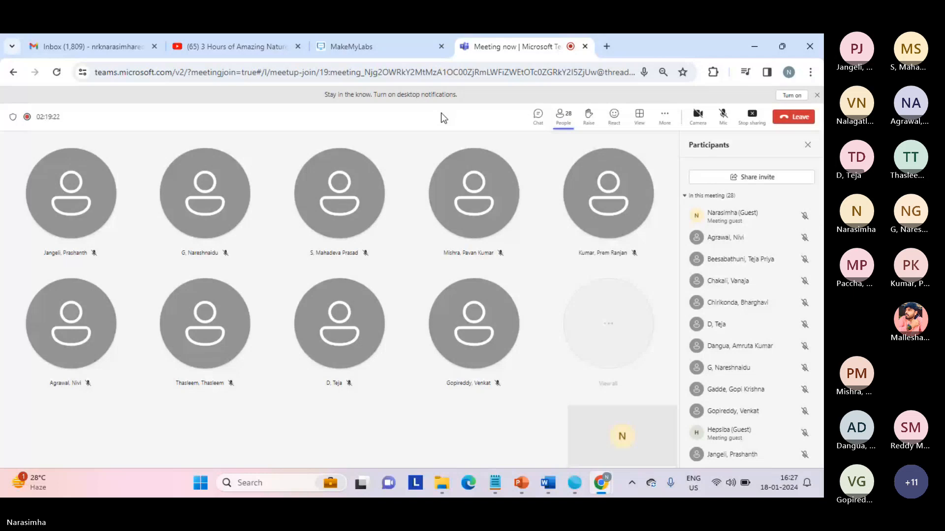
drag(327, 96, 471, 102)
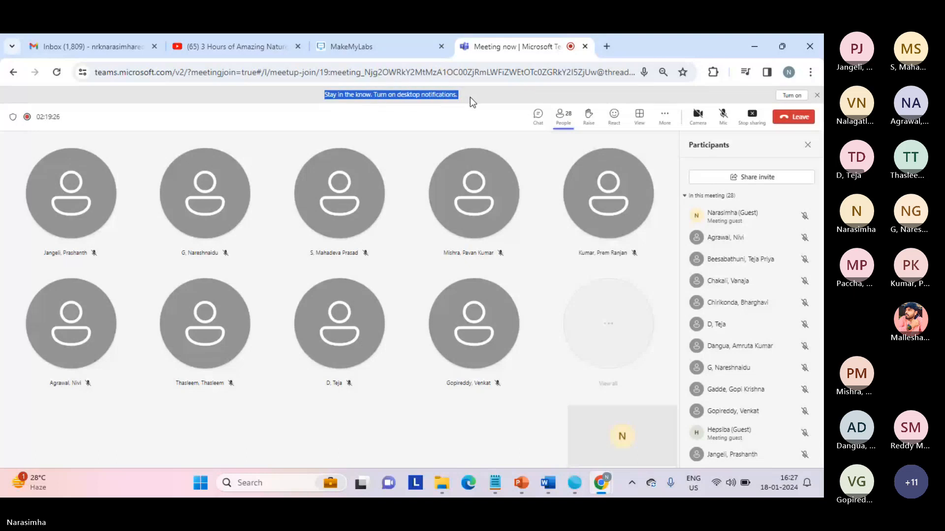
click(470, 98)
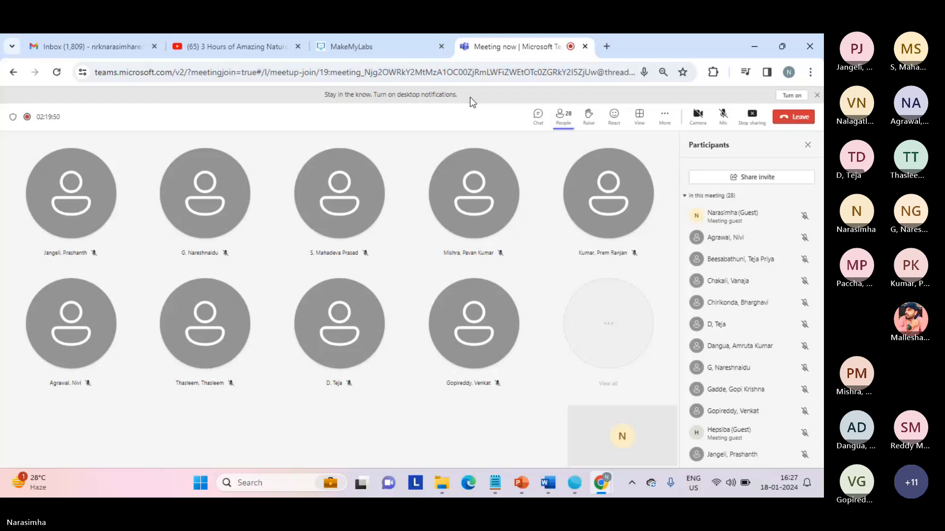
click(218, 41)
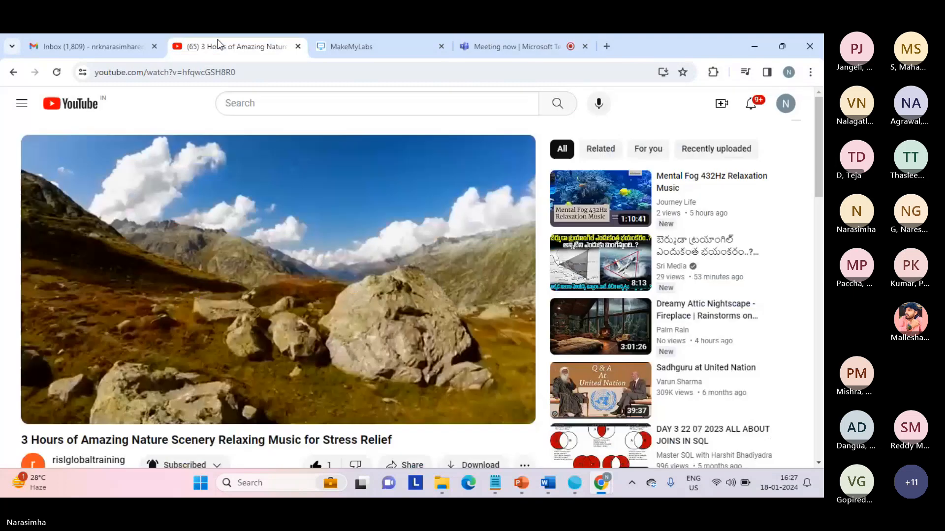